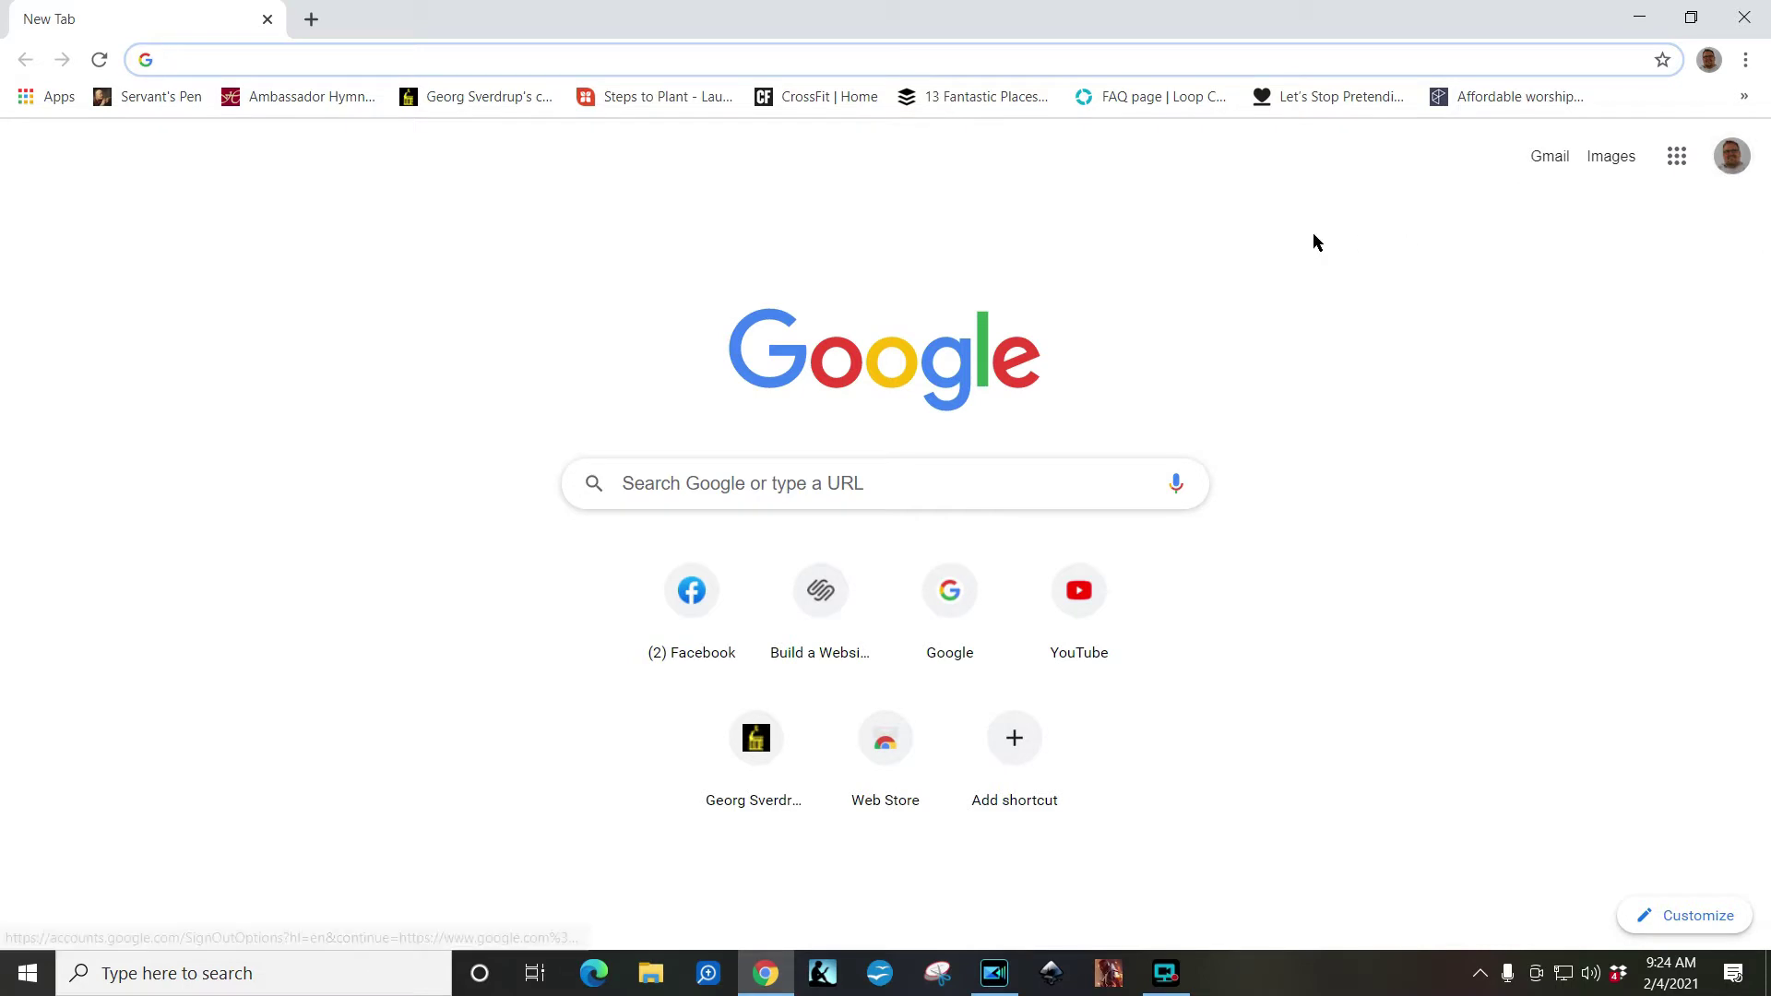
Step: Switch Chrome to the church's Google account and bring up the Google apps list
click(1732, 155)
click(1443, 489)
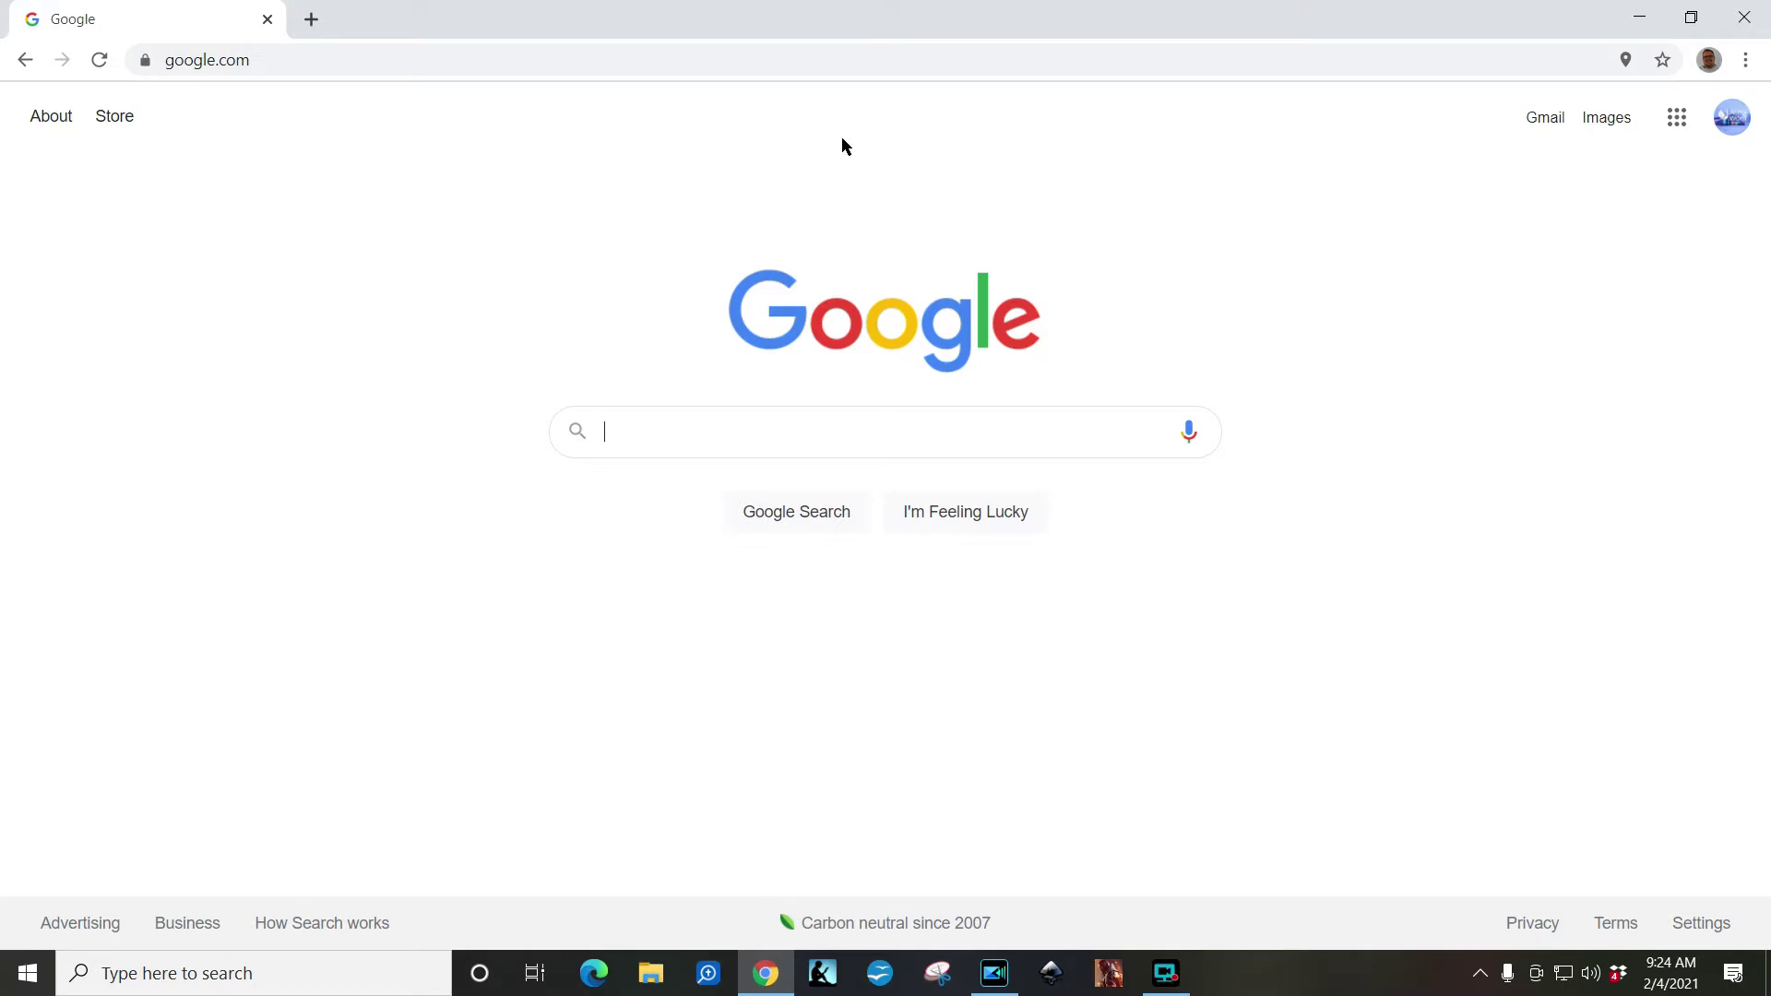
click(1677, 138)
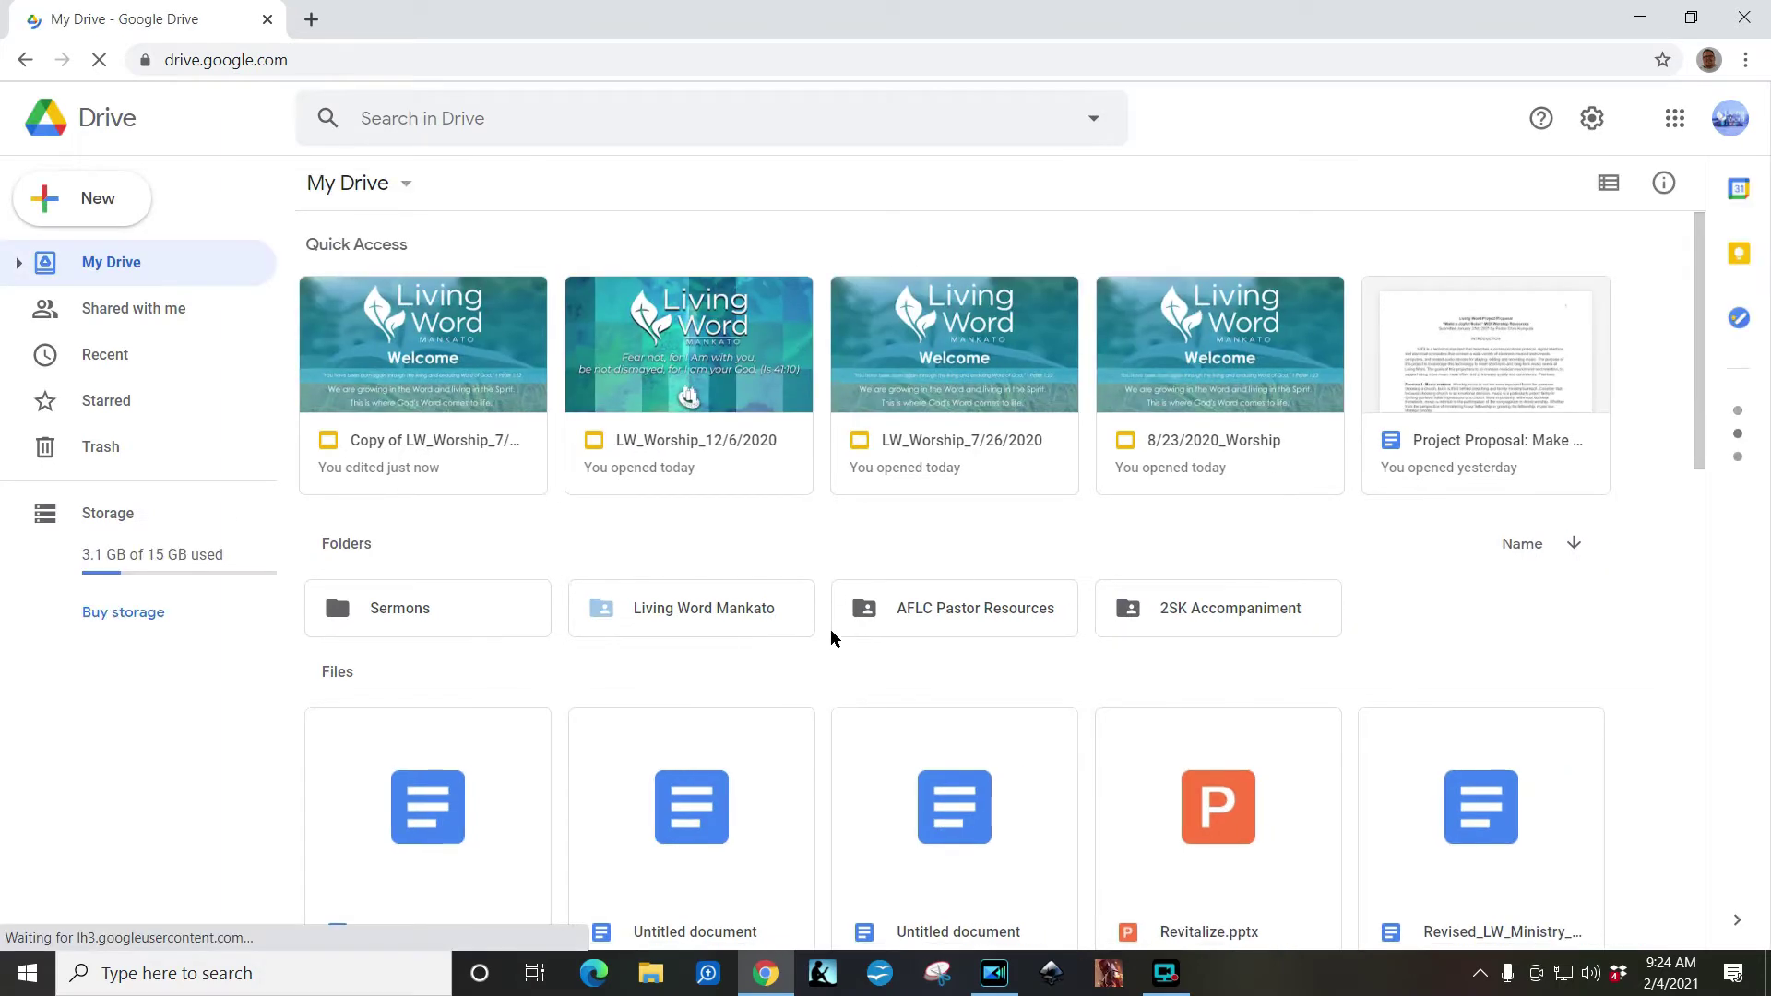
Step: Open the Living Word Mankato folder from My Drive
click(684, 625)
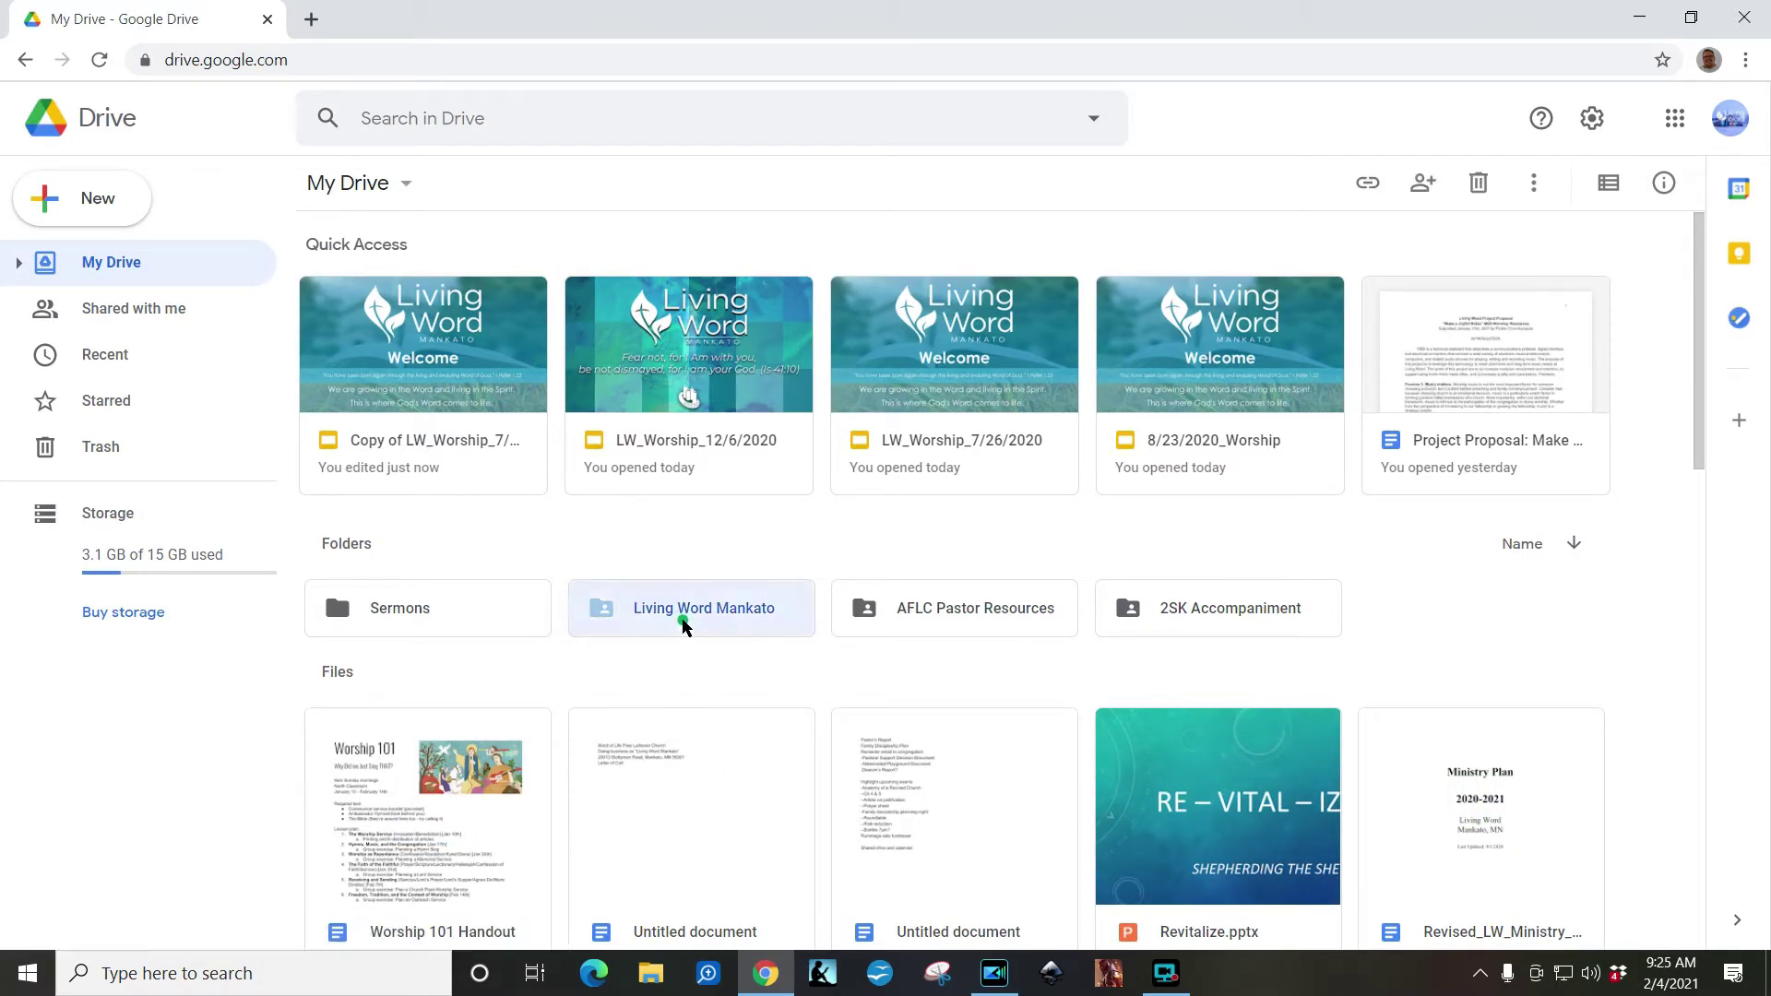
double_click(684, 625)
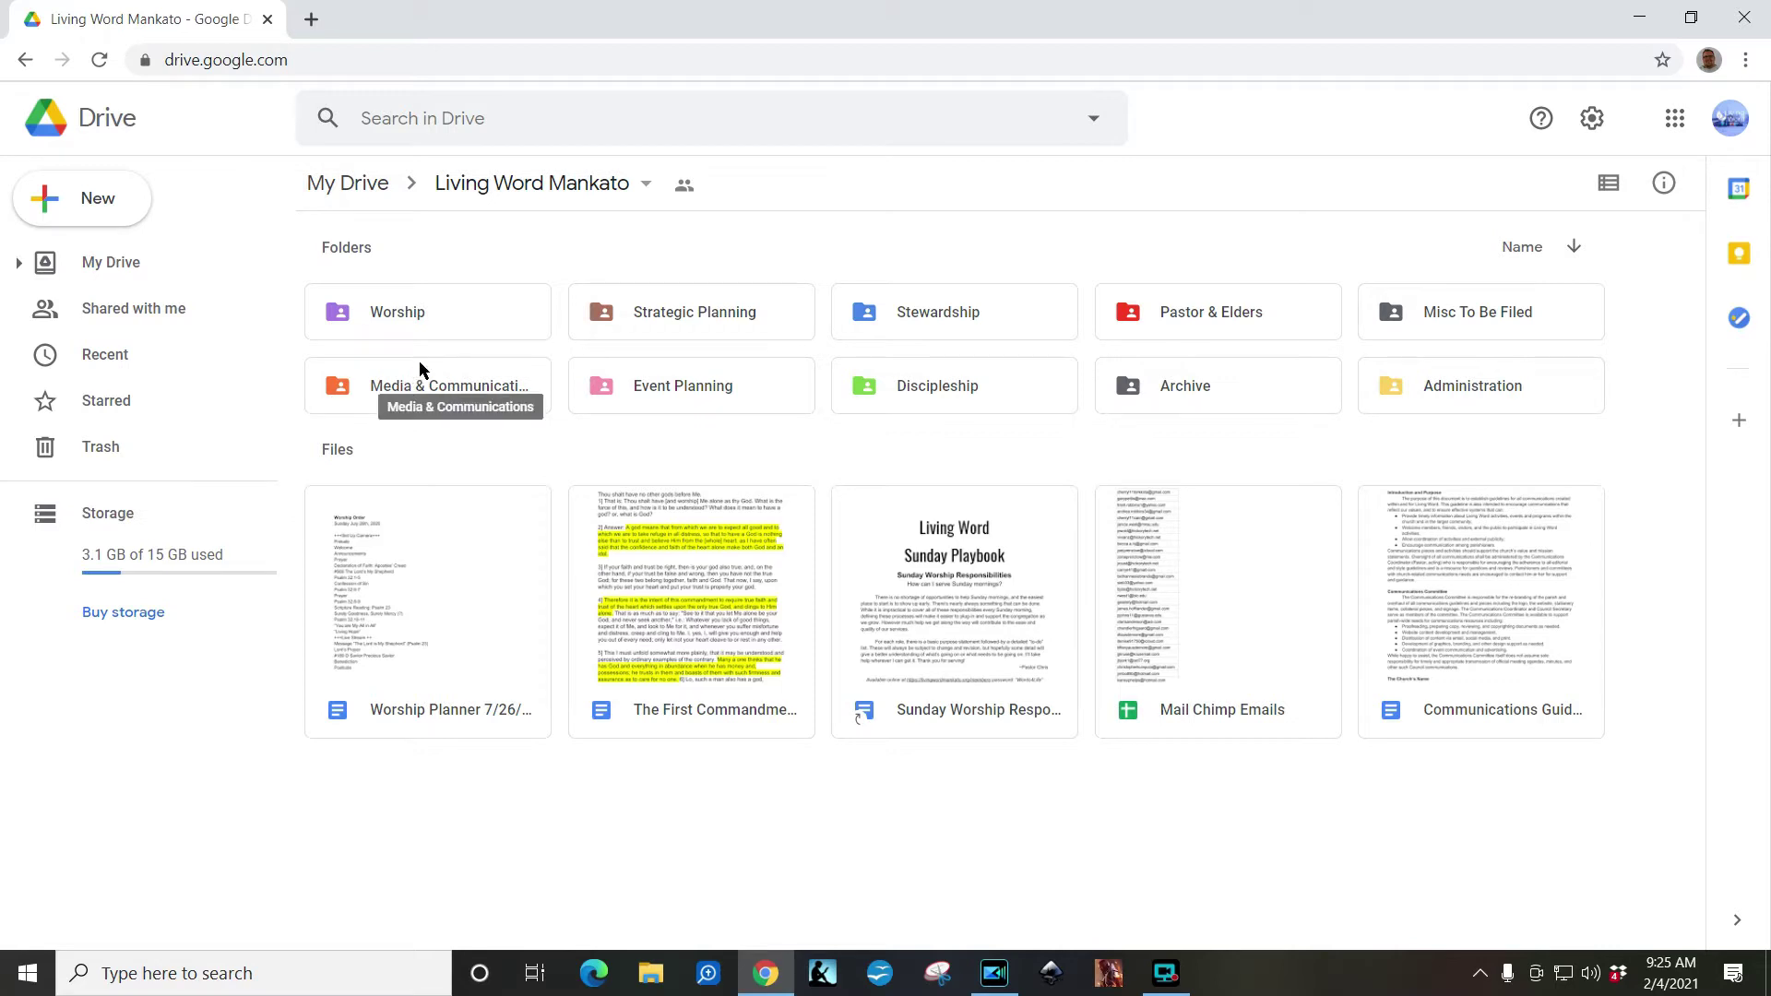
double_click(430, 384)
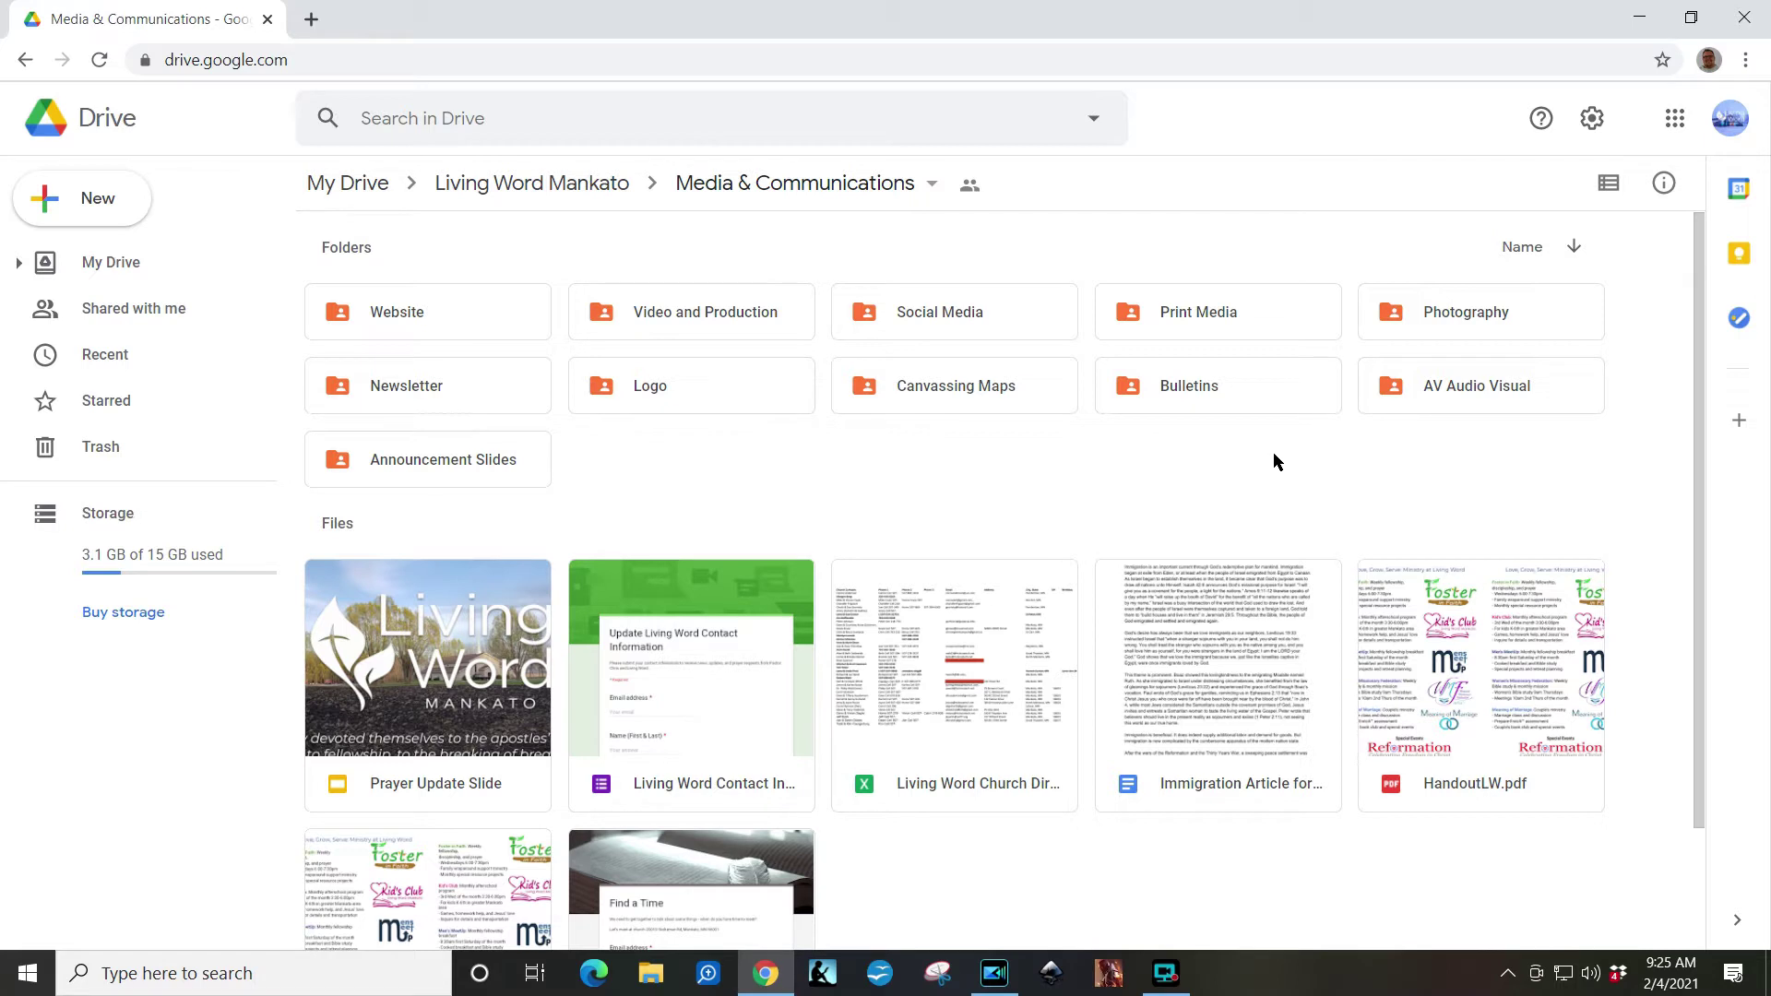
click(412, 468)
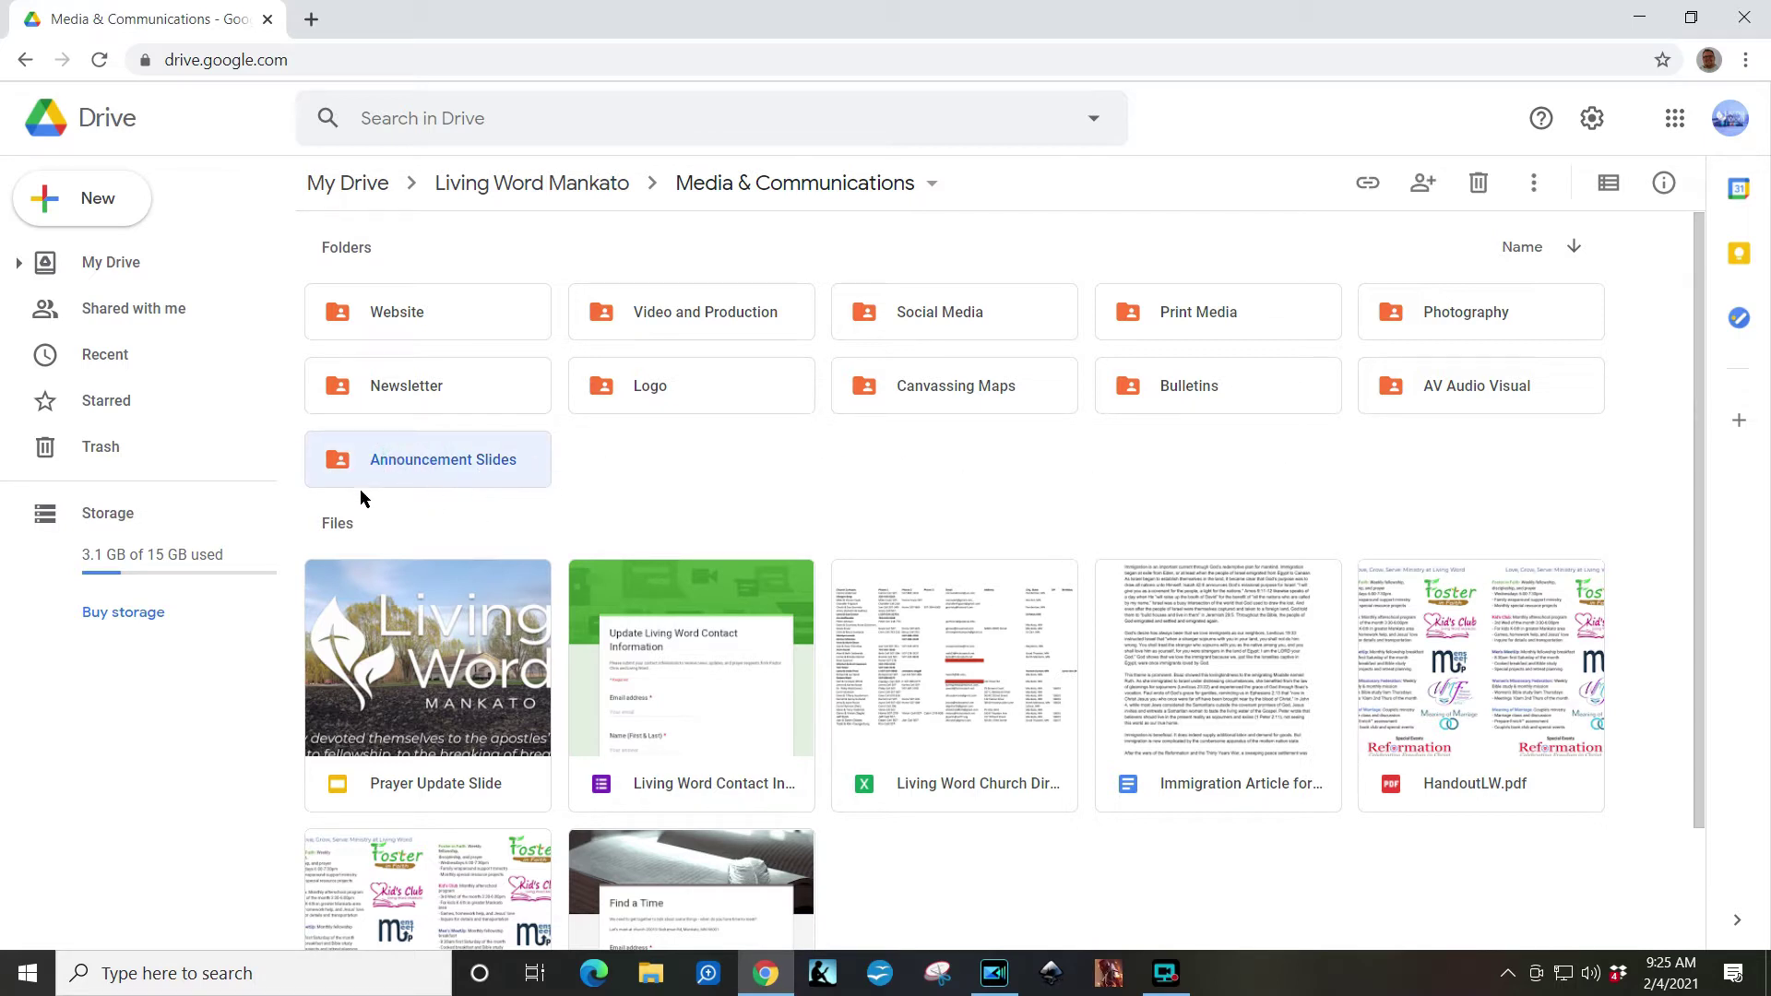
double_click(403, 457)
double_click(447, 460)
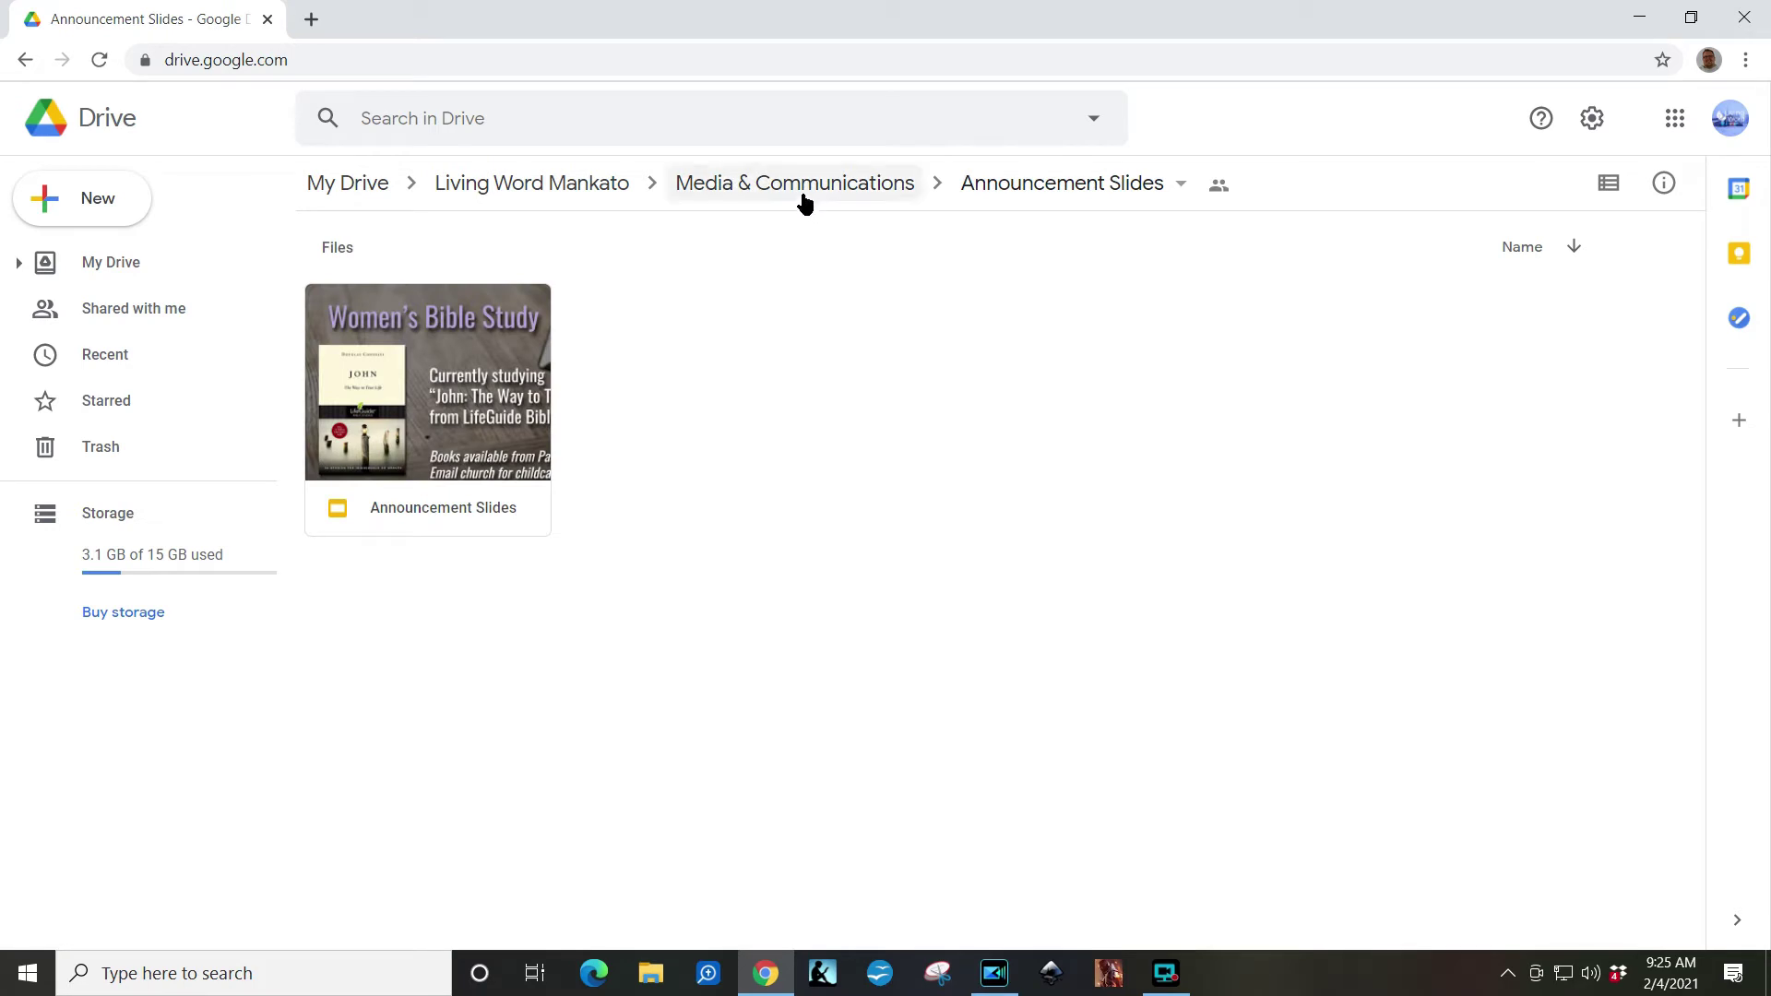
click(836, 189)
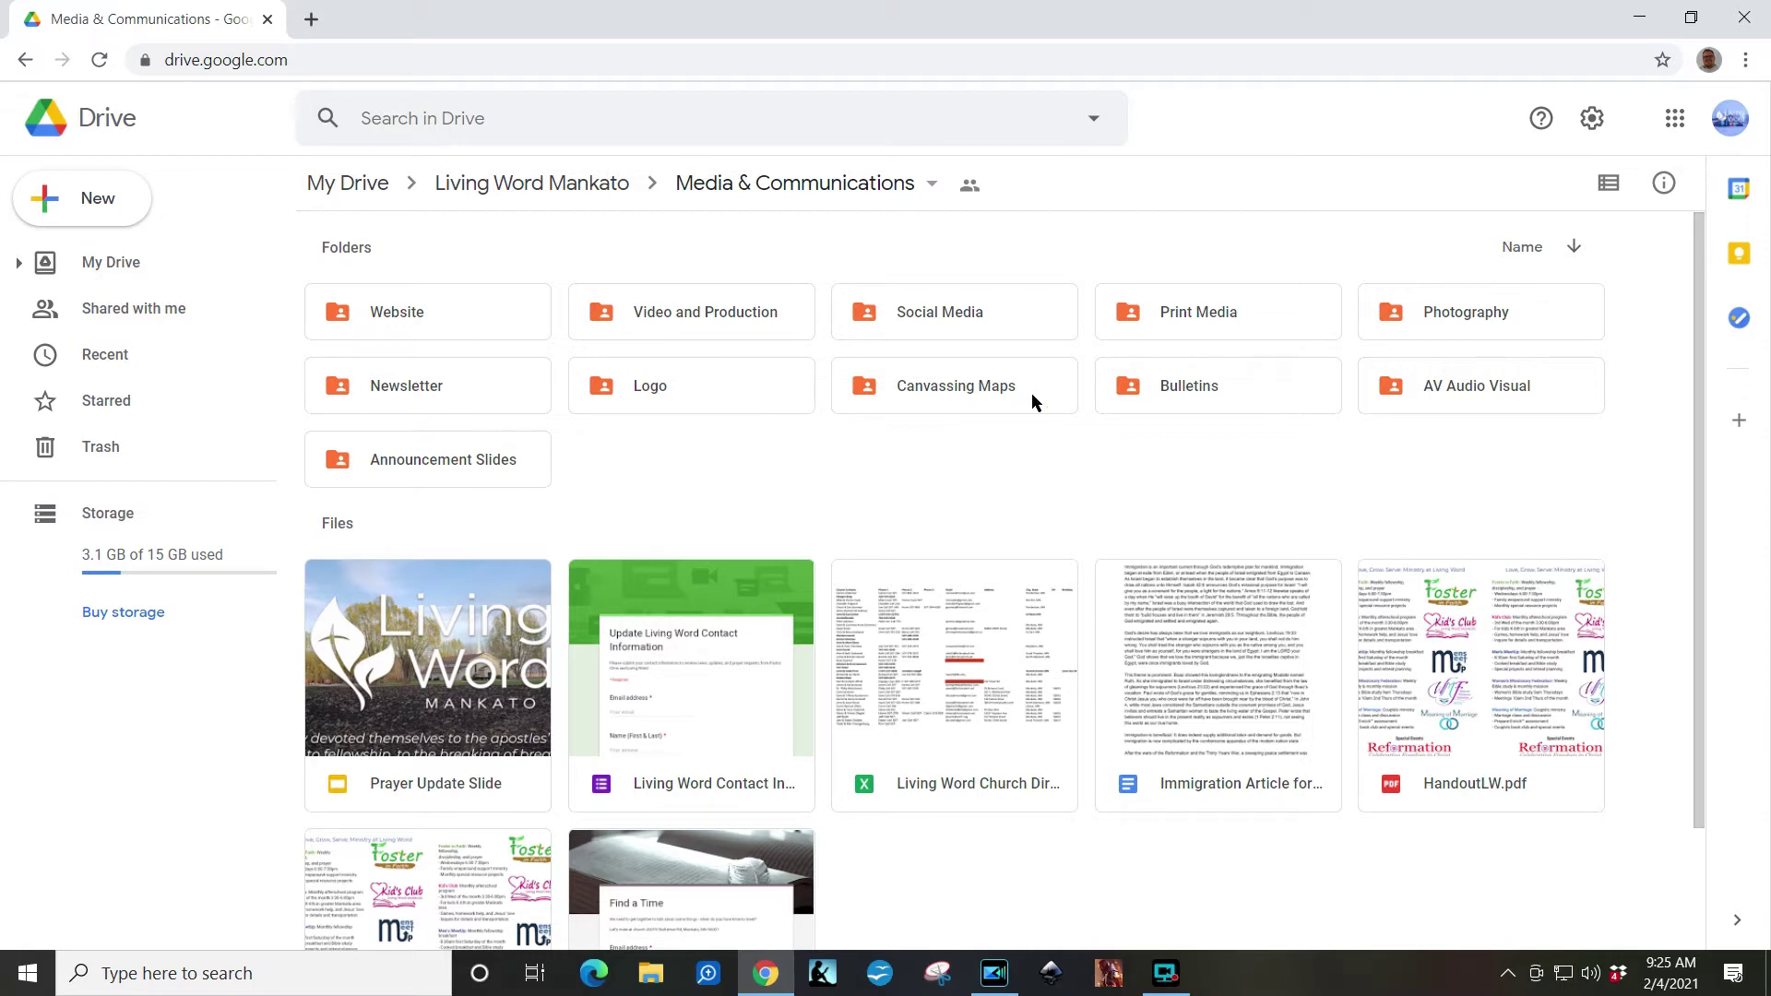
click(540, 189)
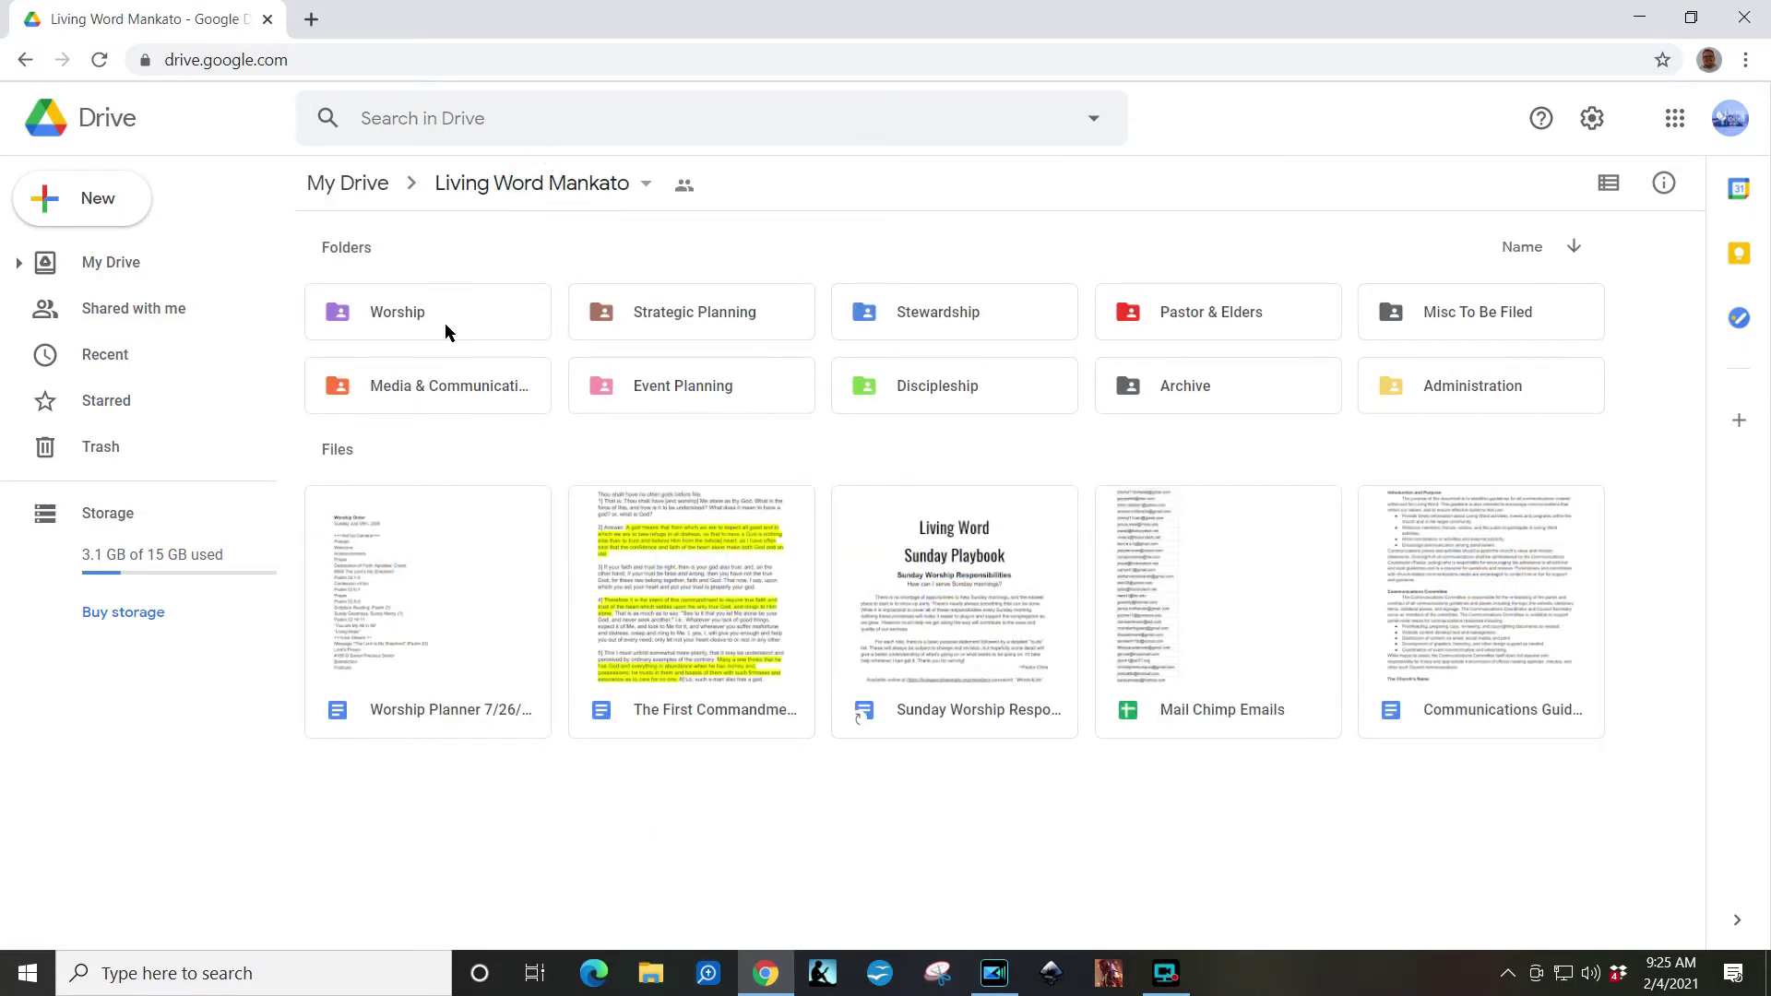
Step: Open the Worship folder and look inside its Worship Slides subfolder
double_click(445, 325)
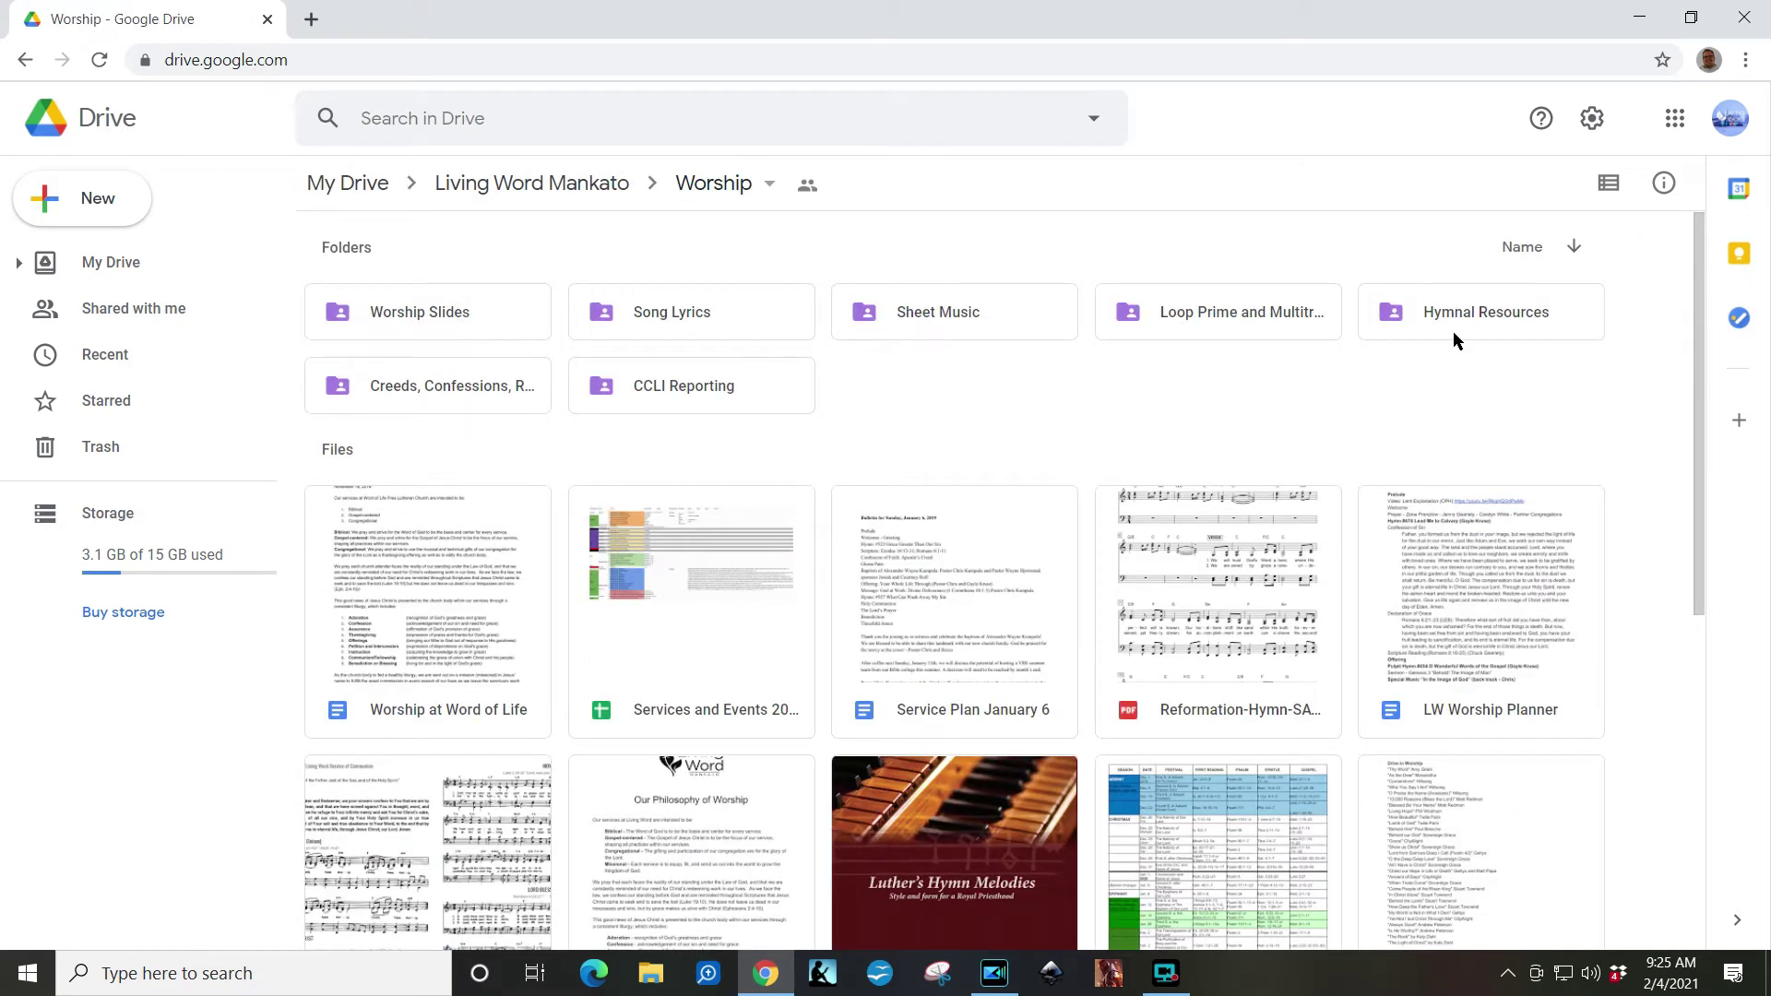
double_click(458, 326)
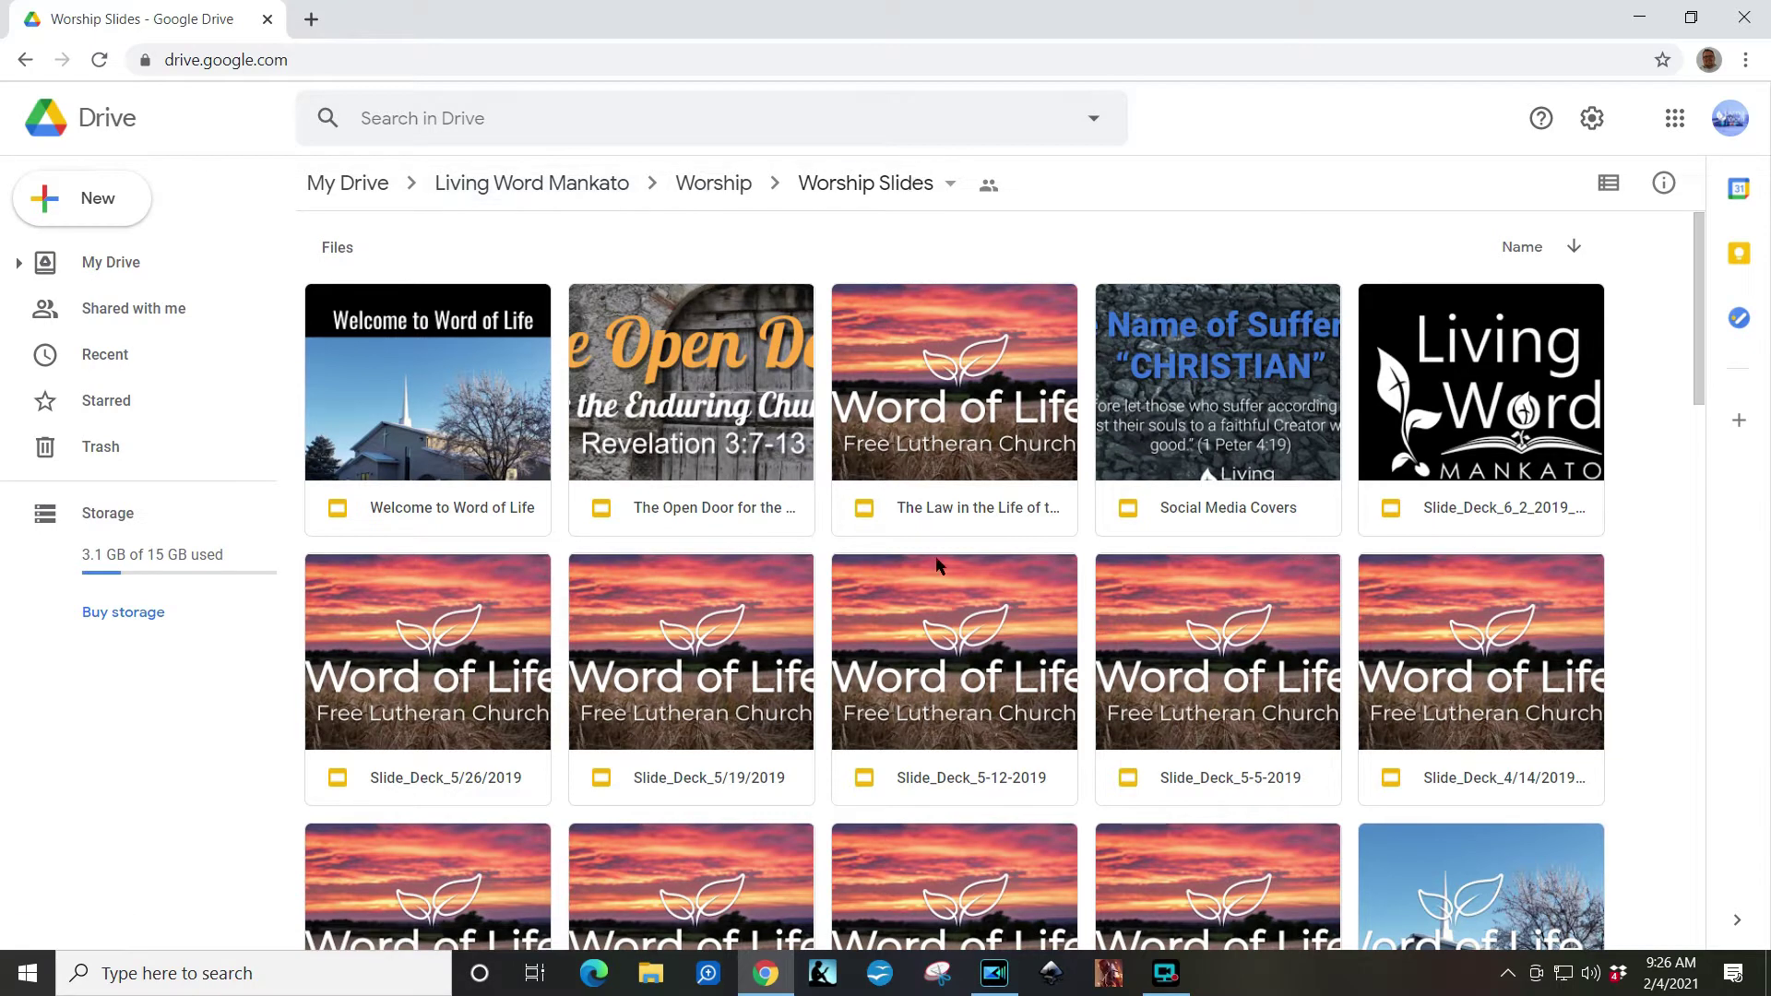
click(728, 182)
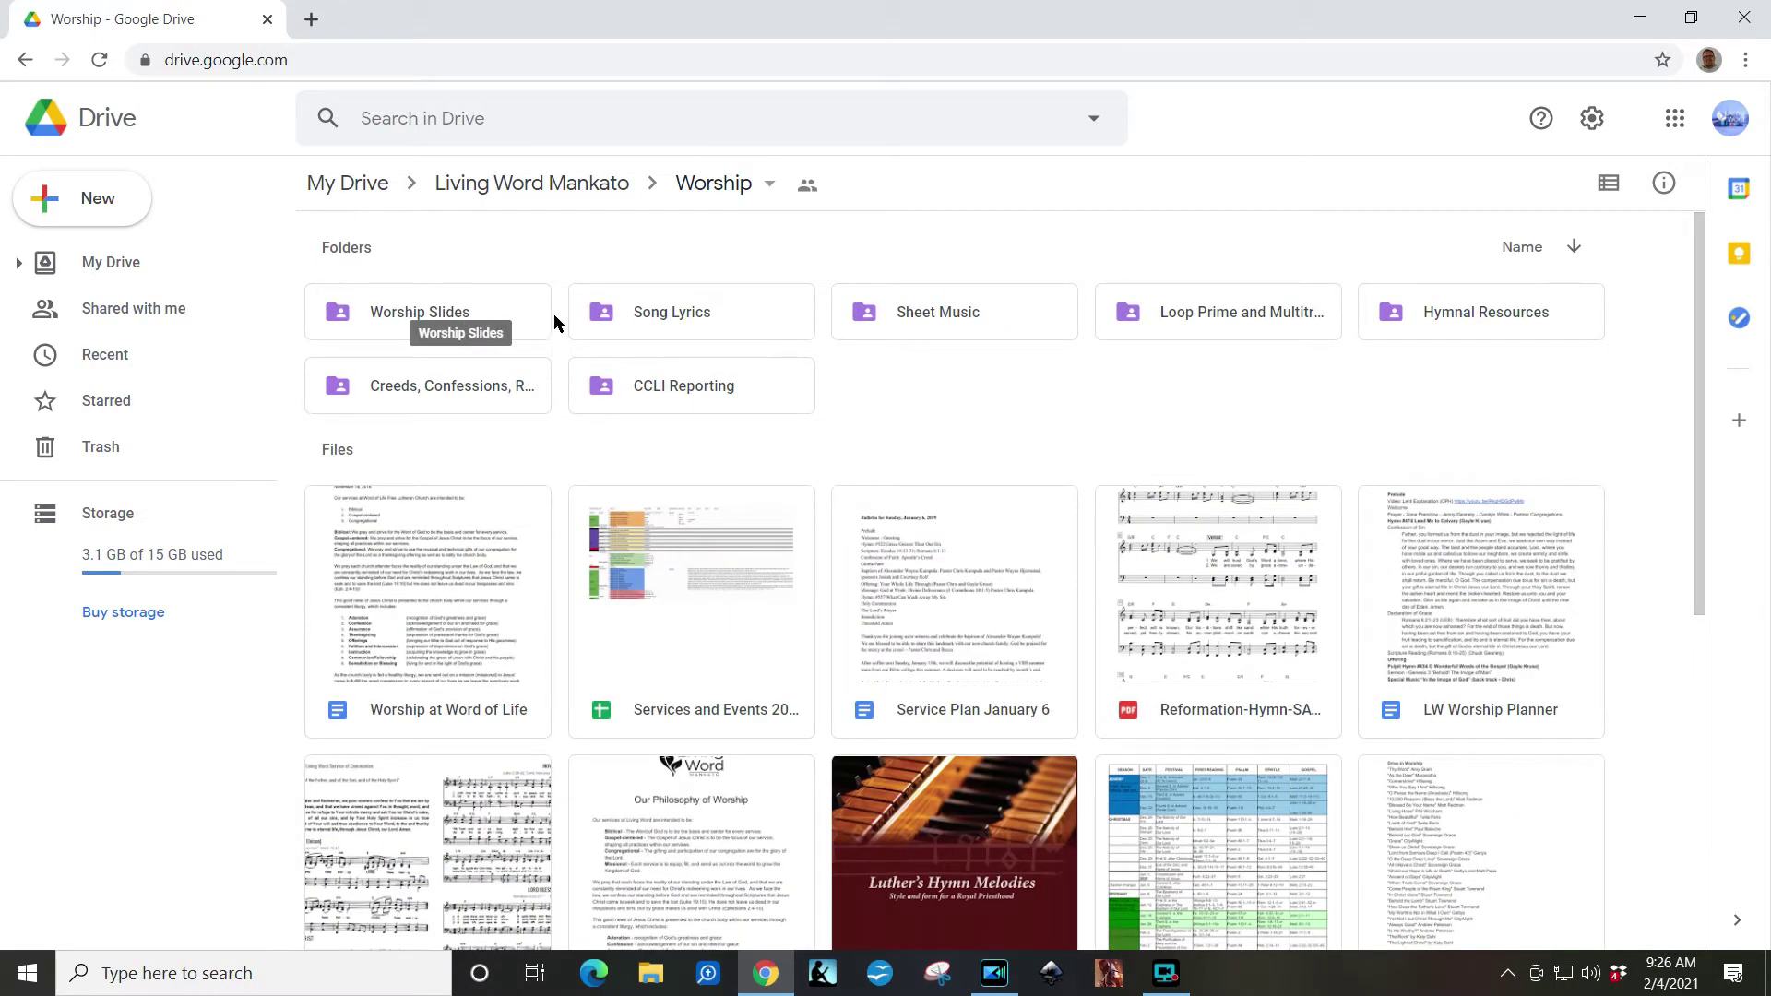
Step: Browse Song Lyrics, its Worship songs subfolder, and Hymnal Resources, returning to Worship each time
double_click(655, 313)
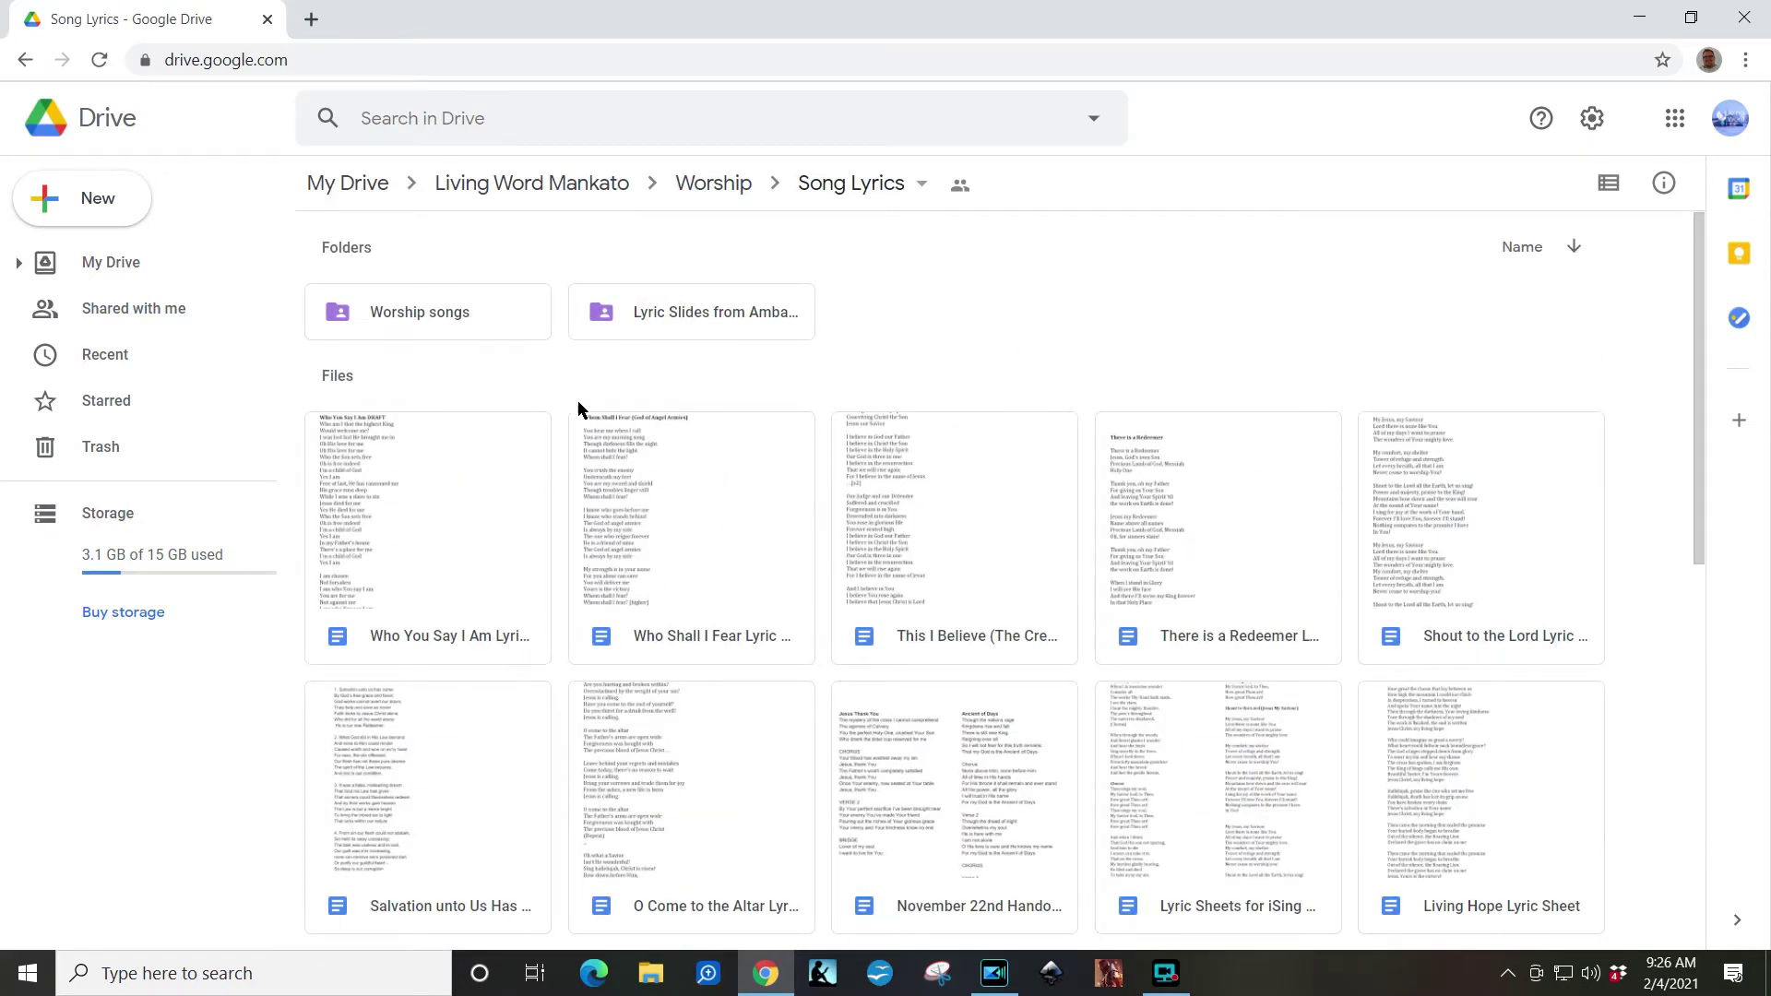
double_click(487, 325)
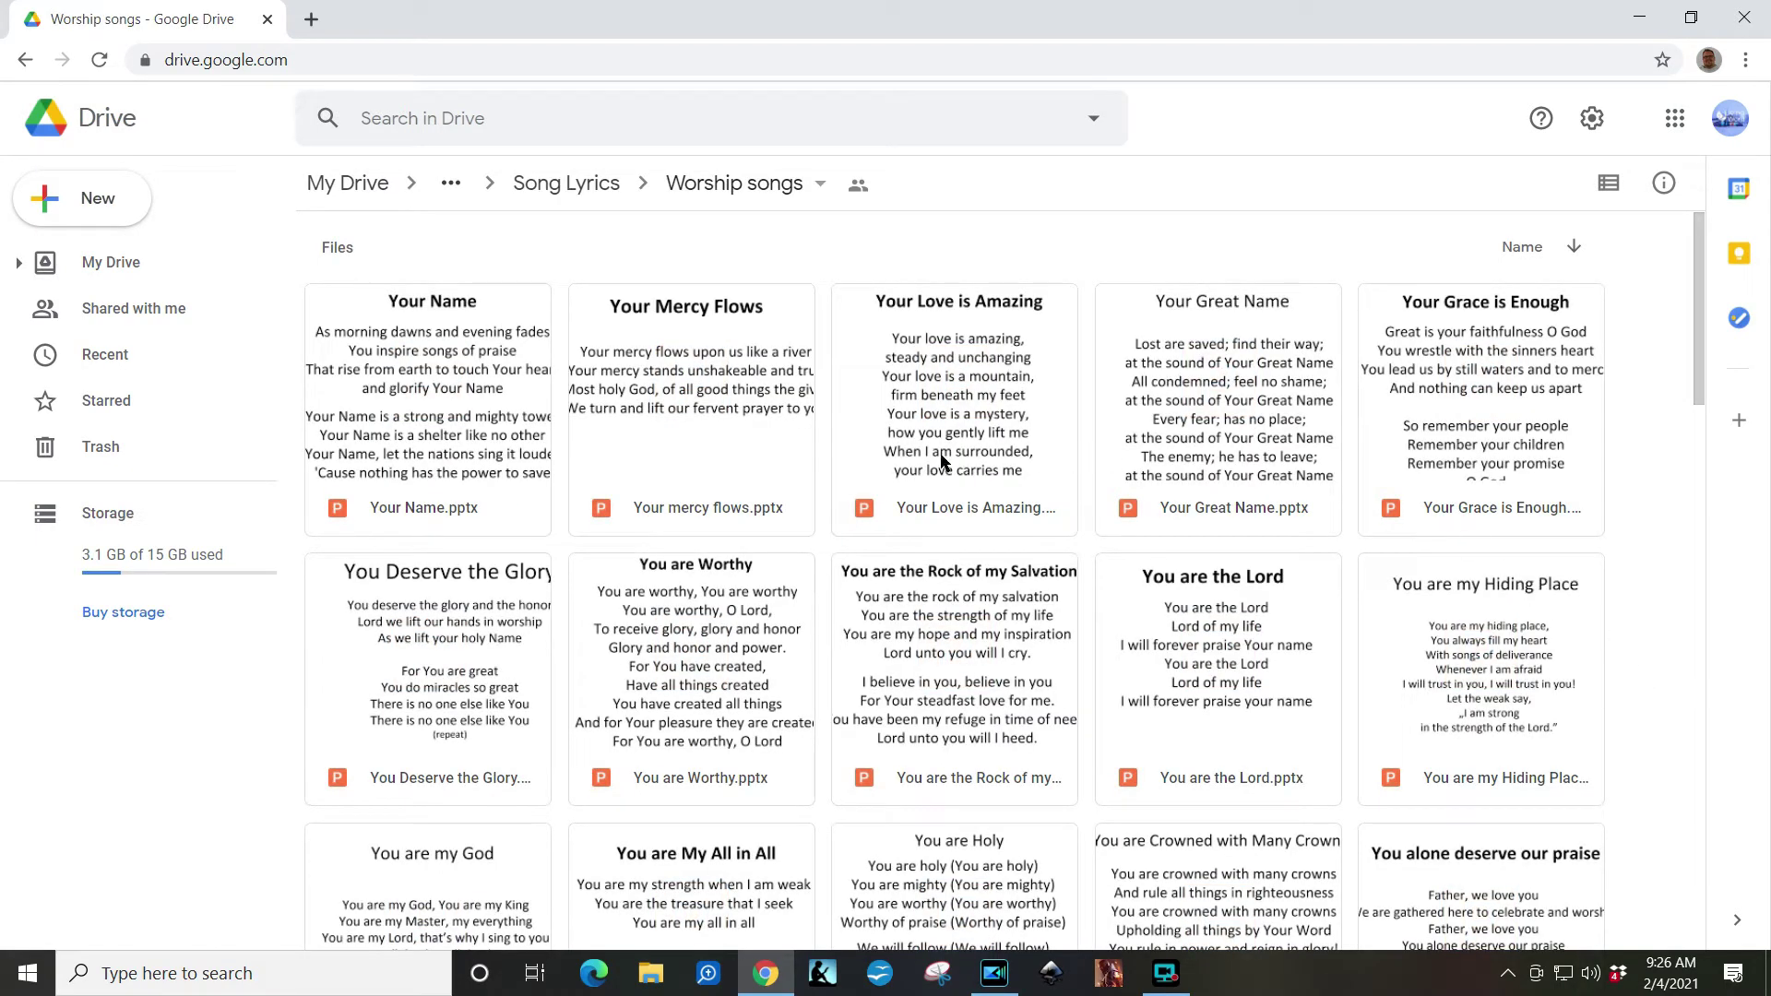
click(572, 184)
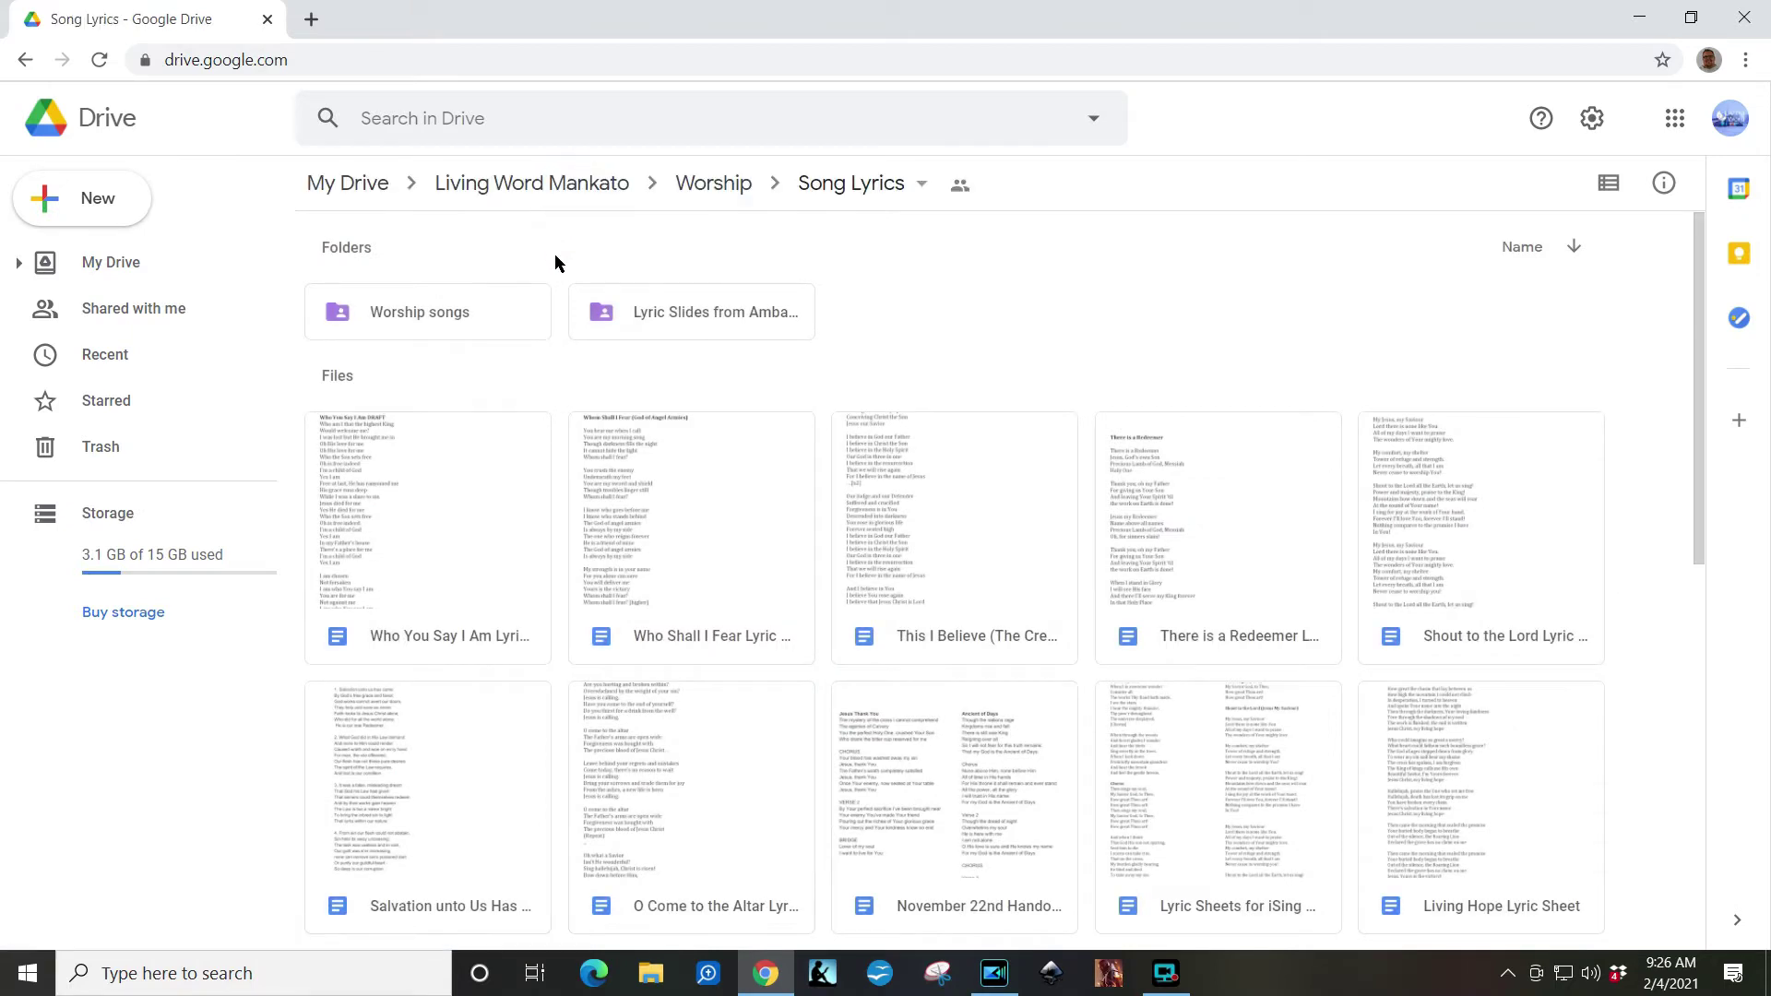
click(688, 183)
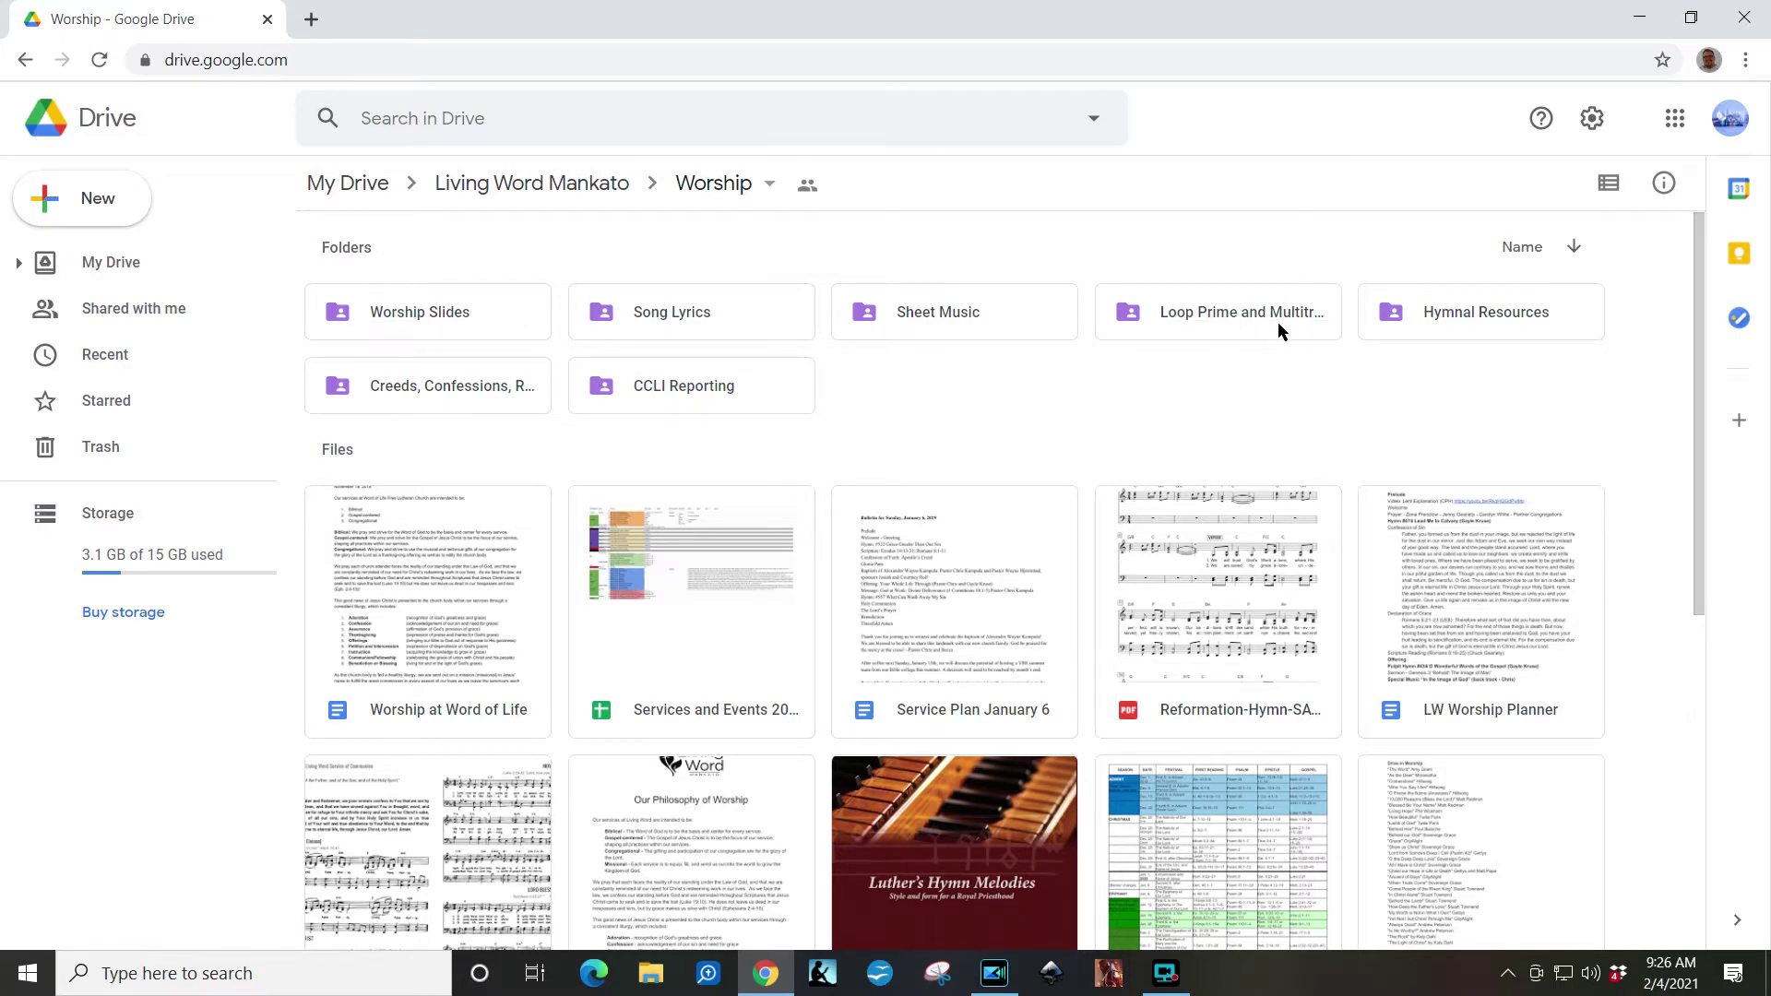
double_click(1497, 326)
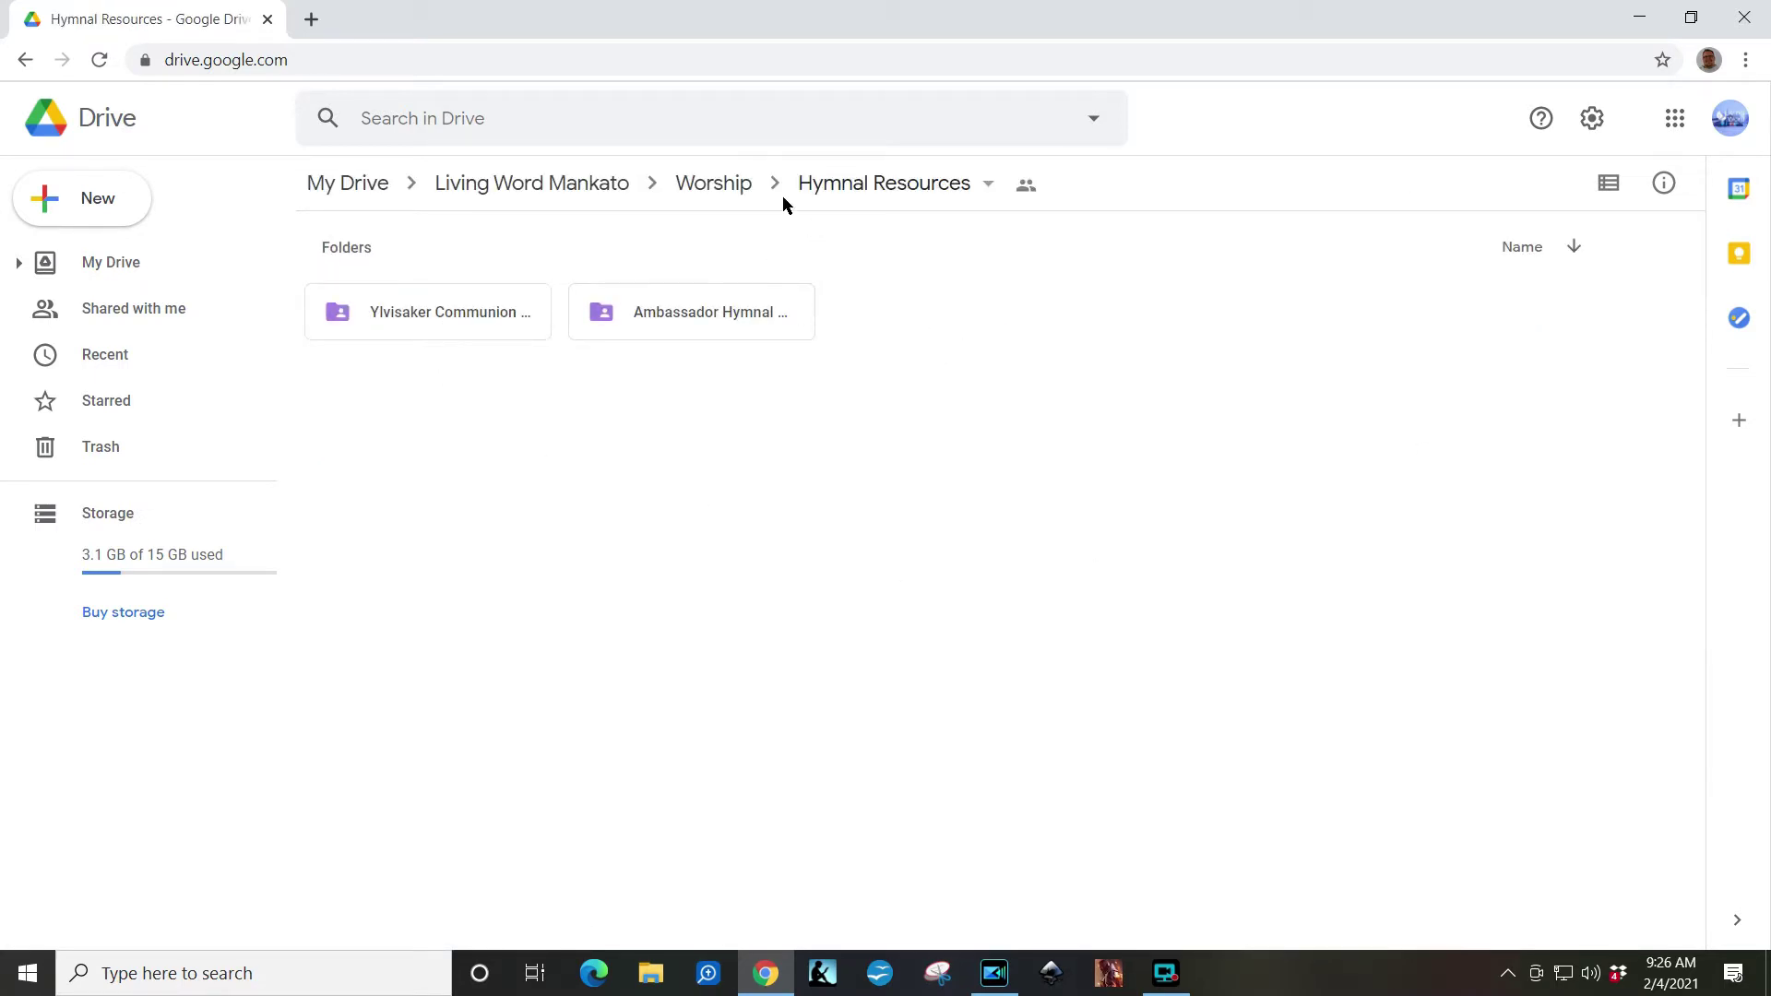
click(723, 190)
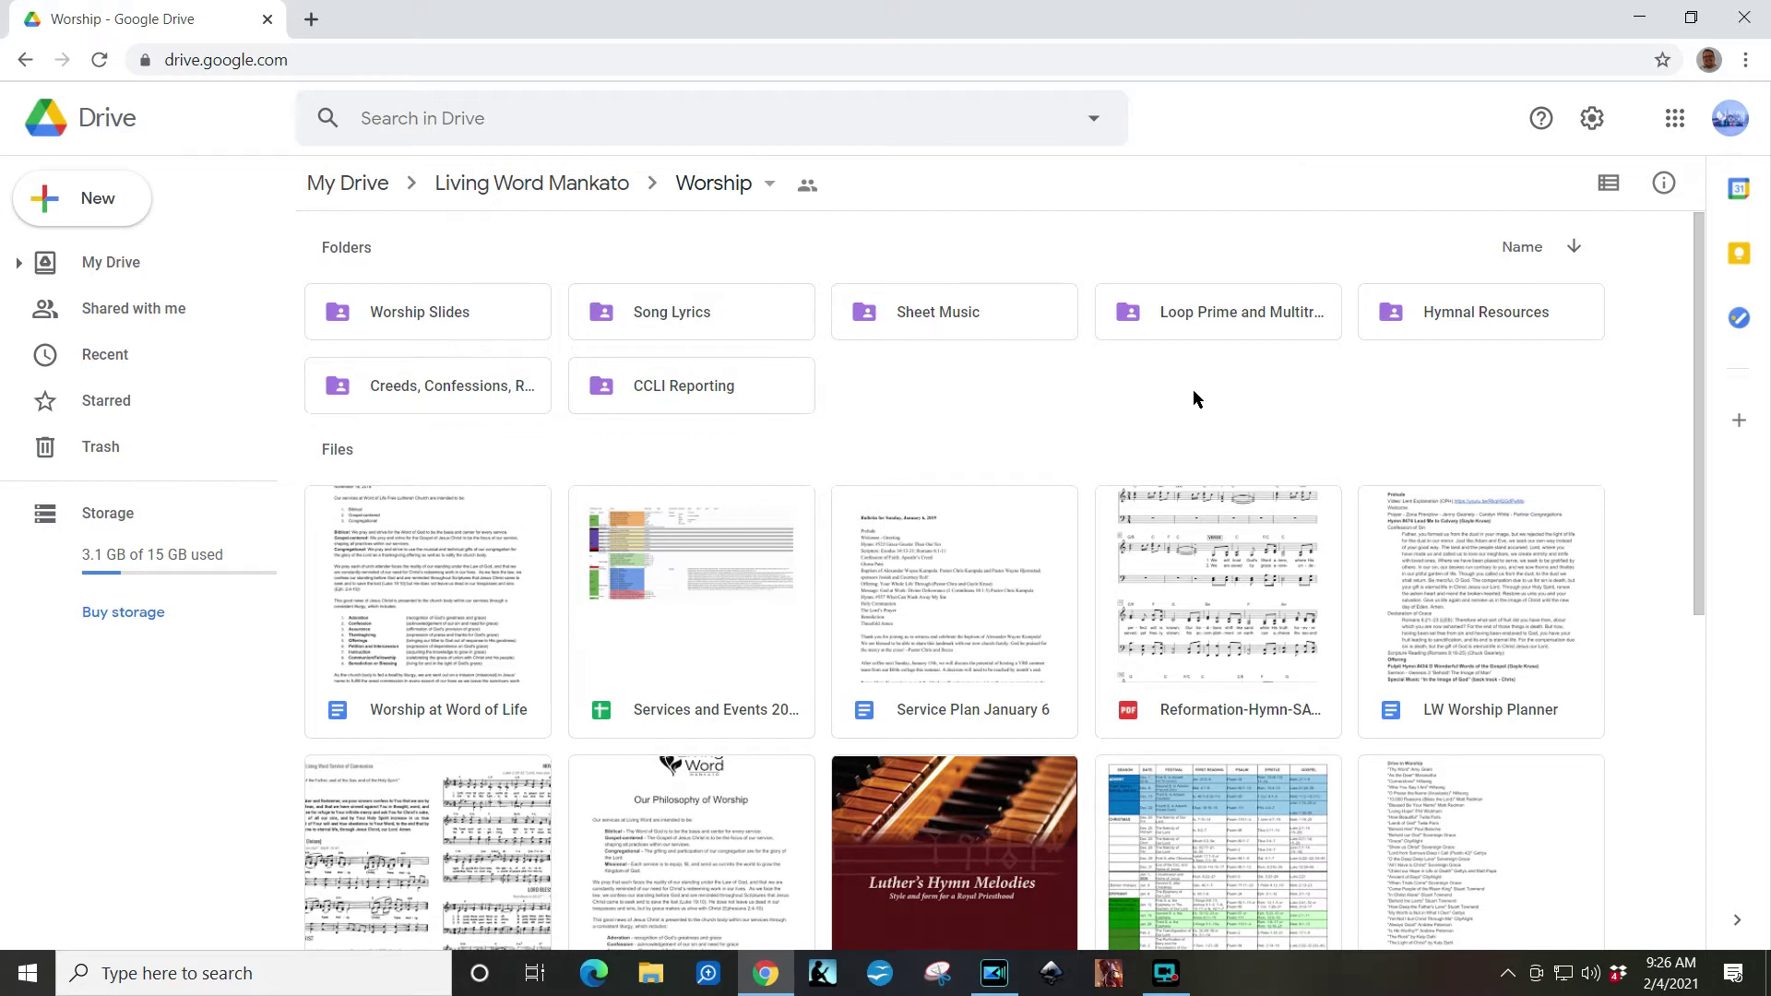
Step: List Worship Slides by last modified, newest first, and select Copy of LW_Worship_7/26/2020
double_click(435, 325)
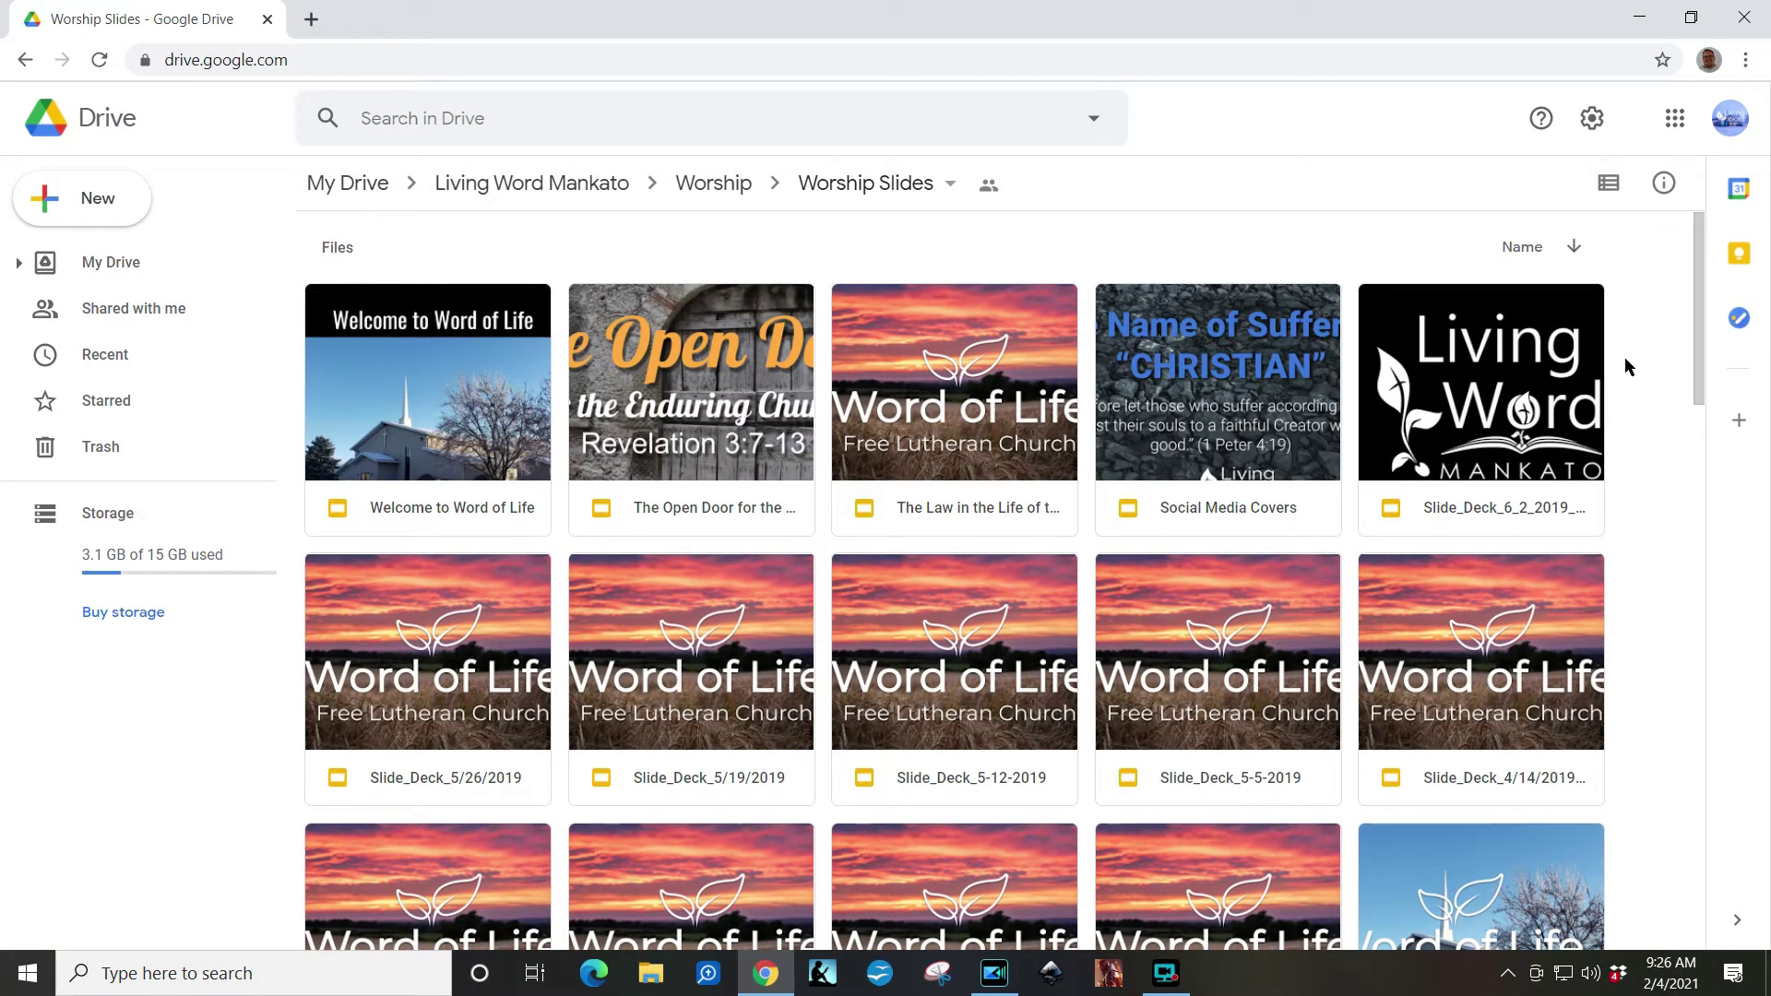
click(1607, 185)
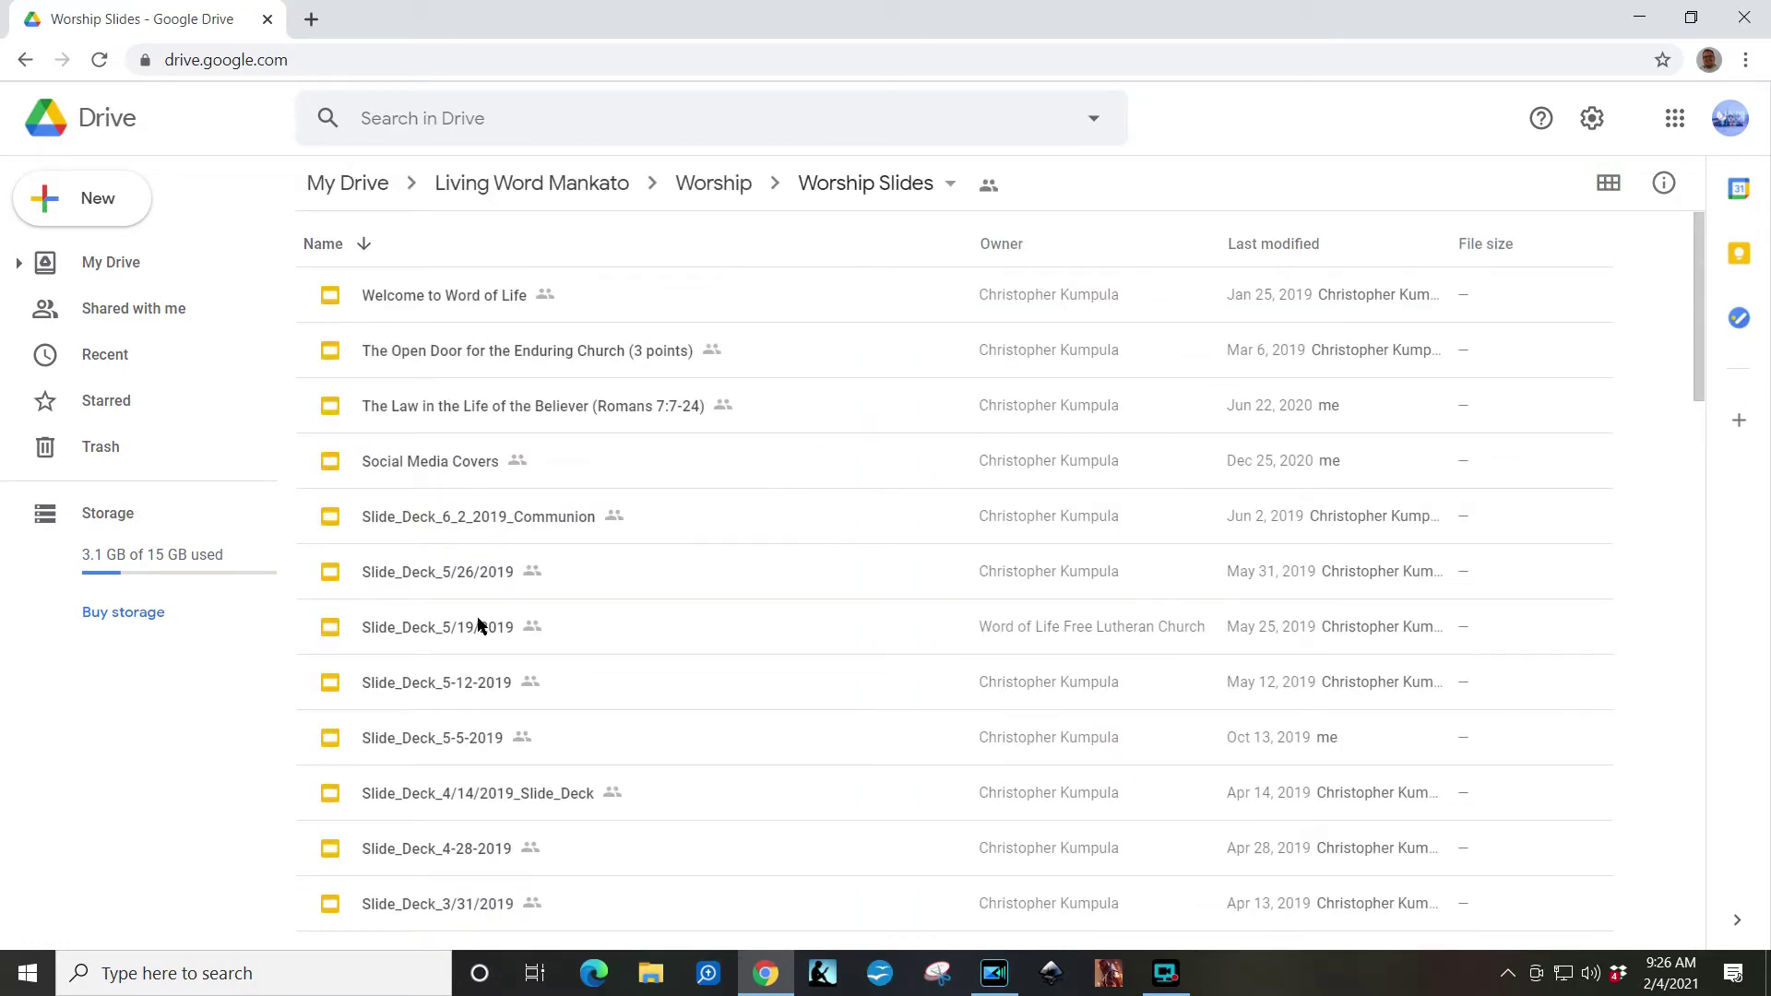
click(364, 243)
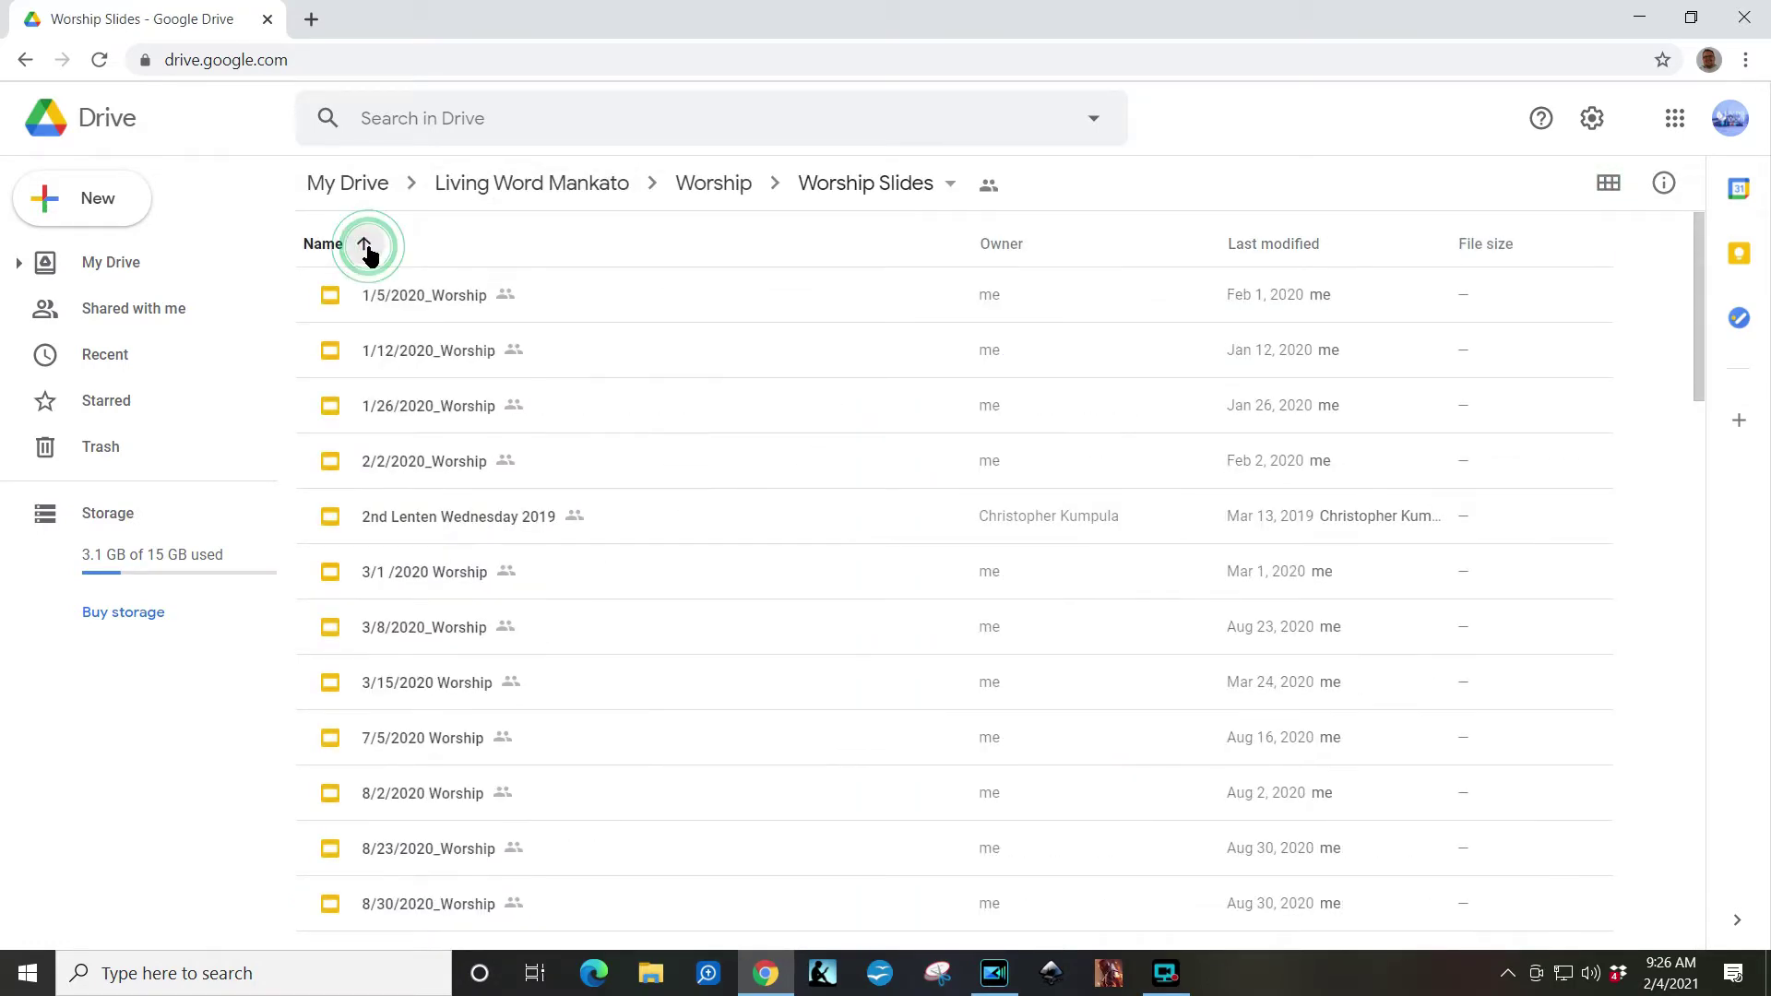
click(1279, 244)
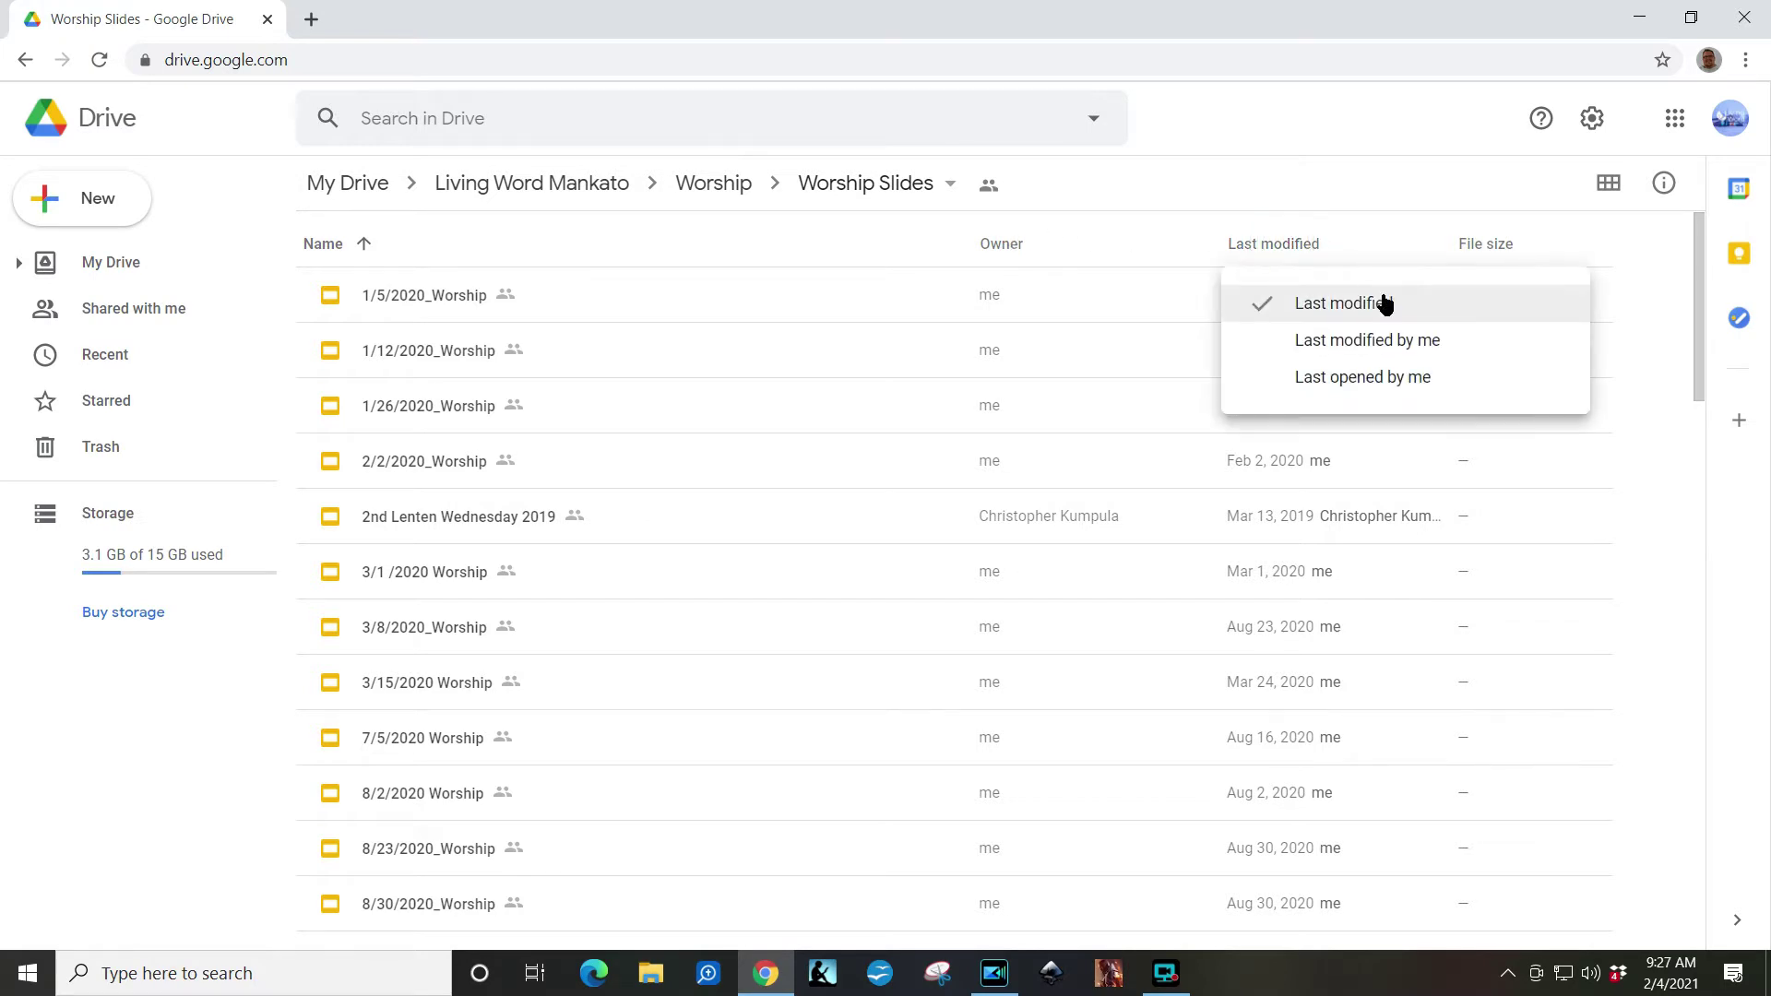
click(1382, 295)
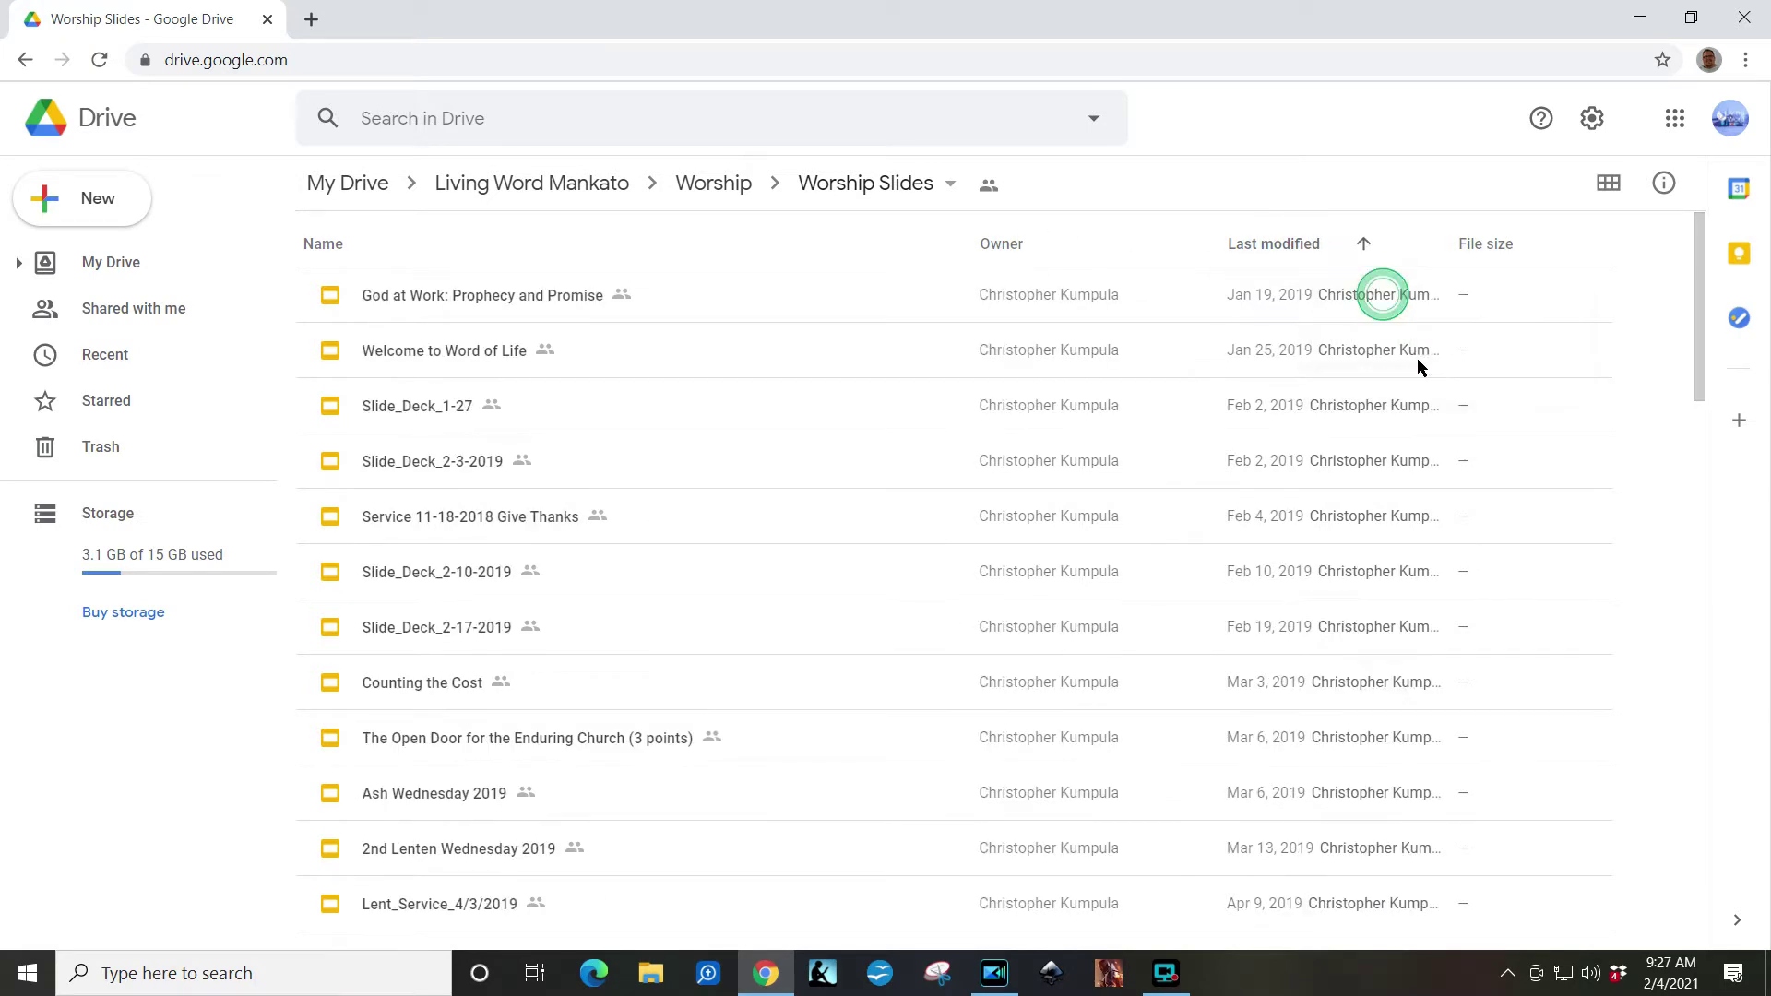
click(1366, 244)
click(357, 293)
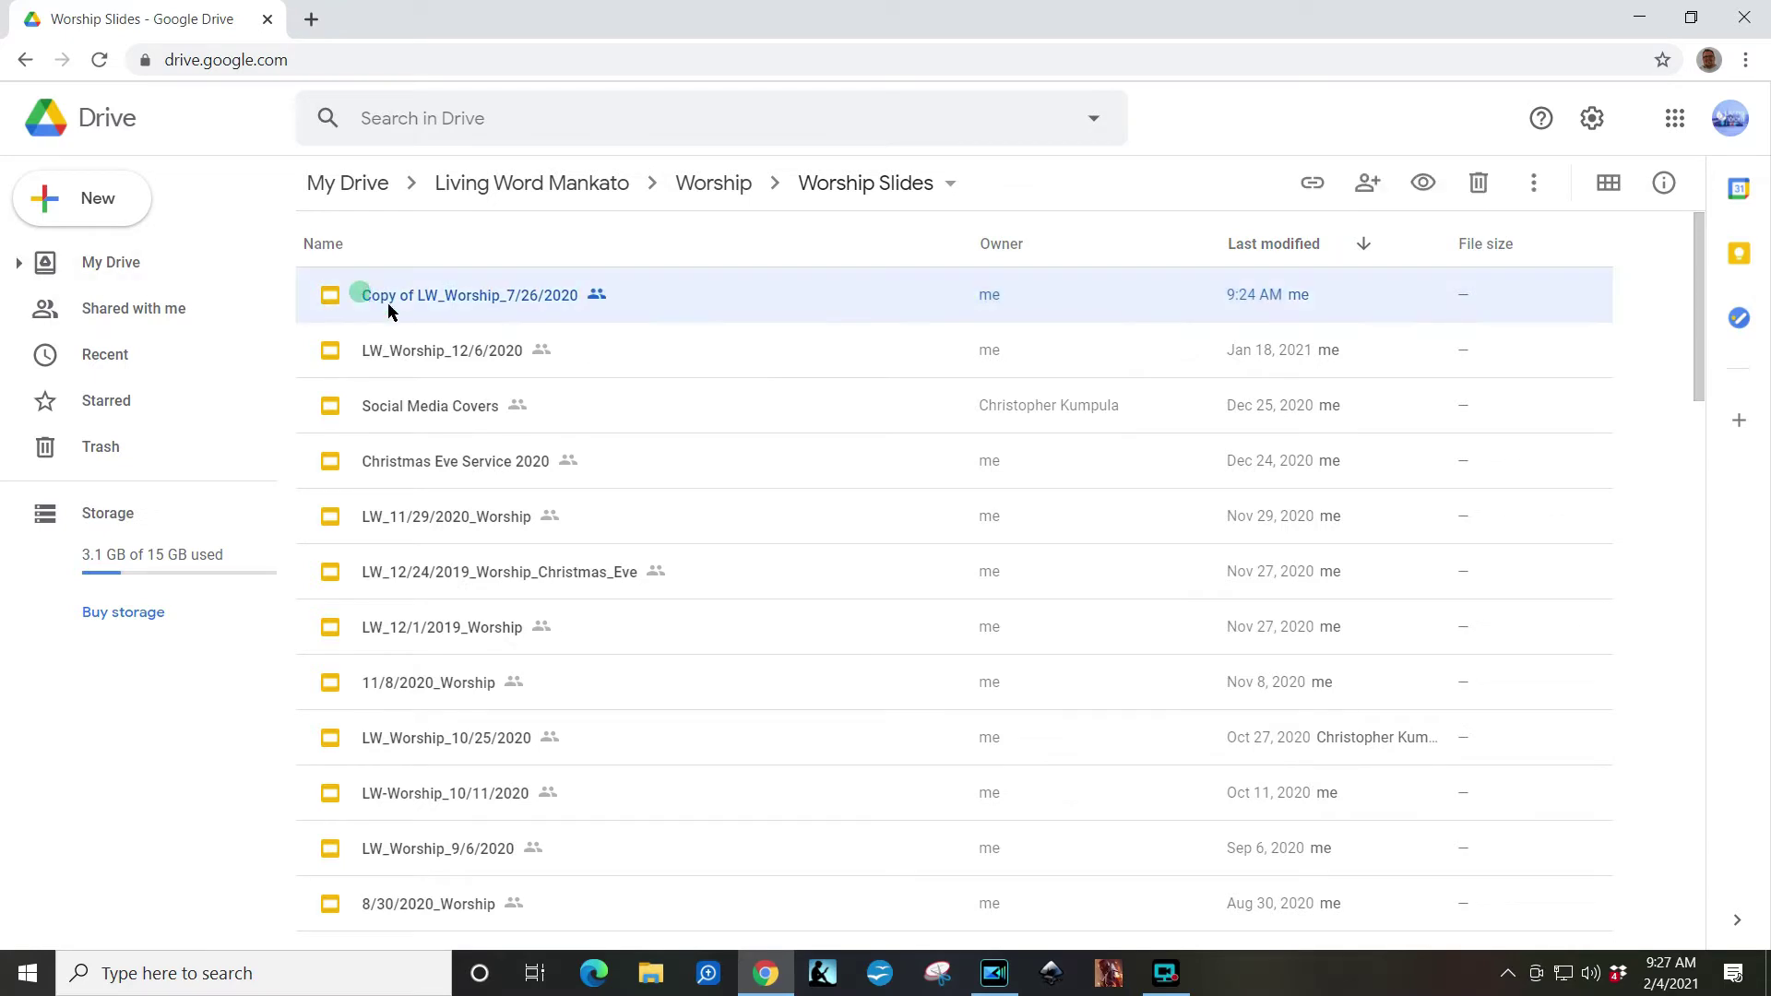
Step: Open Copy of LW_Worship_7/26/2020 in Slides, check the speaker notes, then view slide 2
double_click(531, 310)
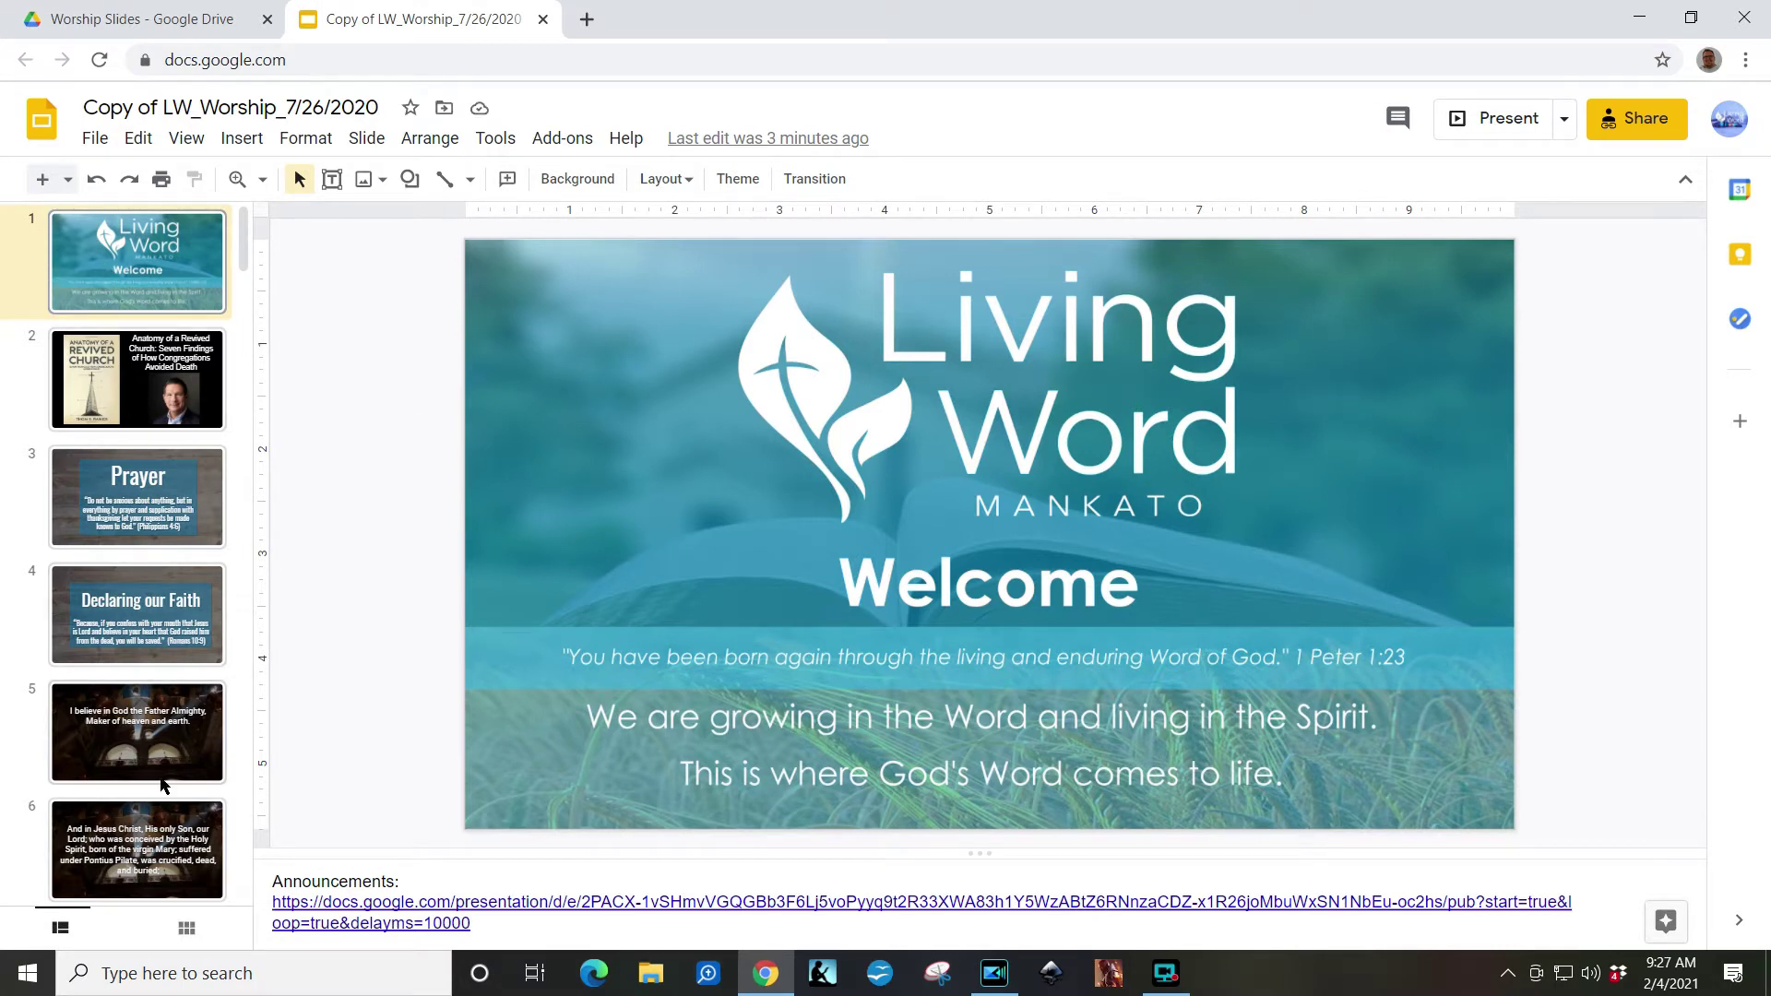
drag(242, 268, 249, 941)
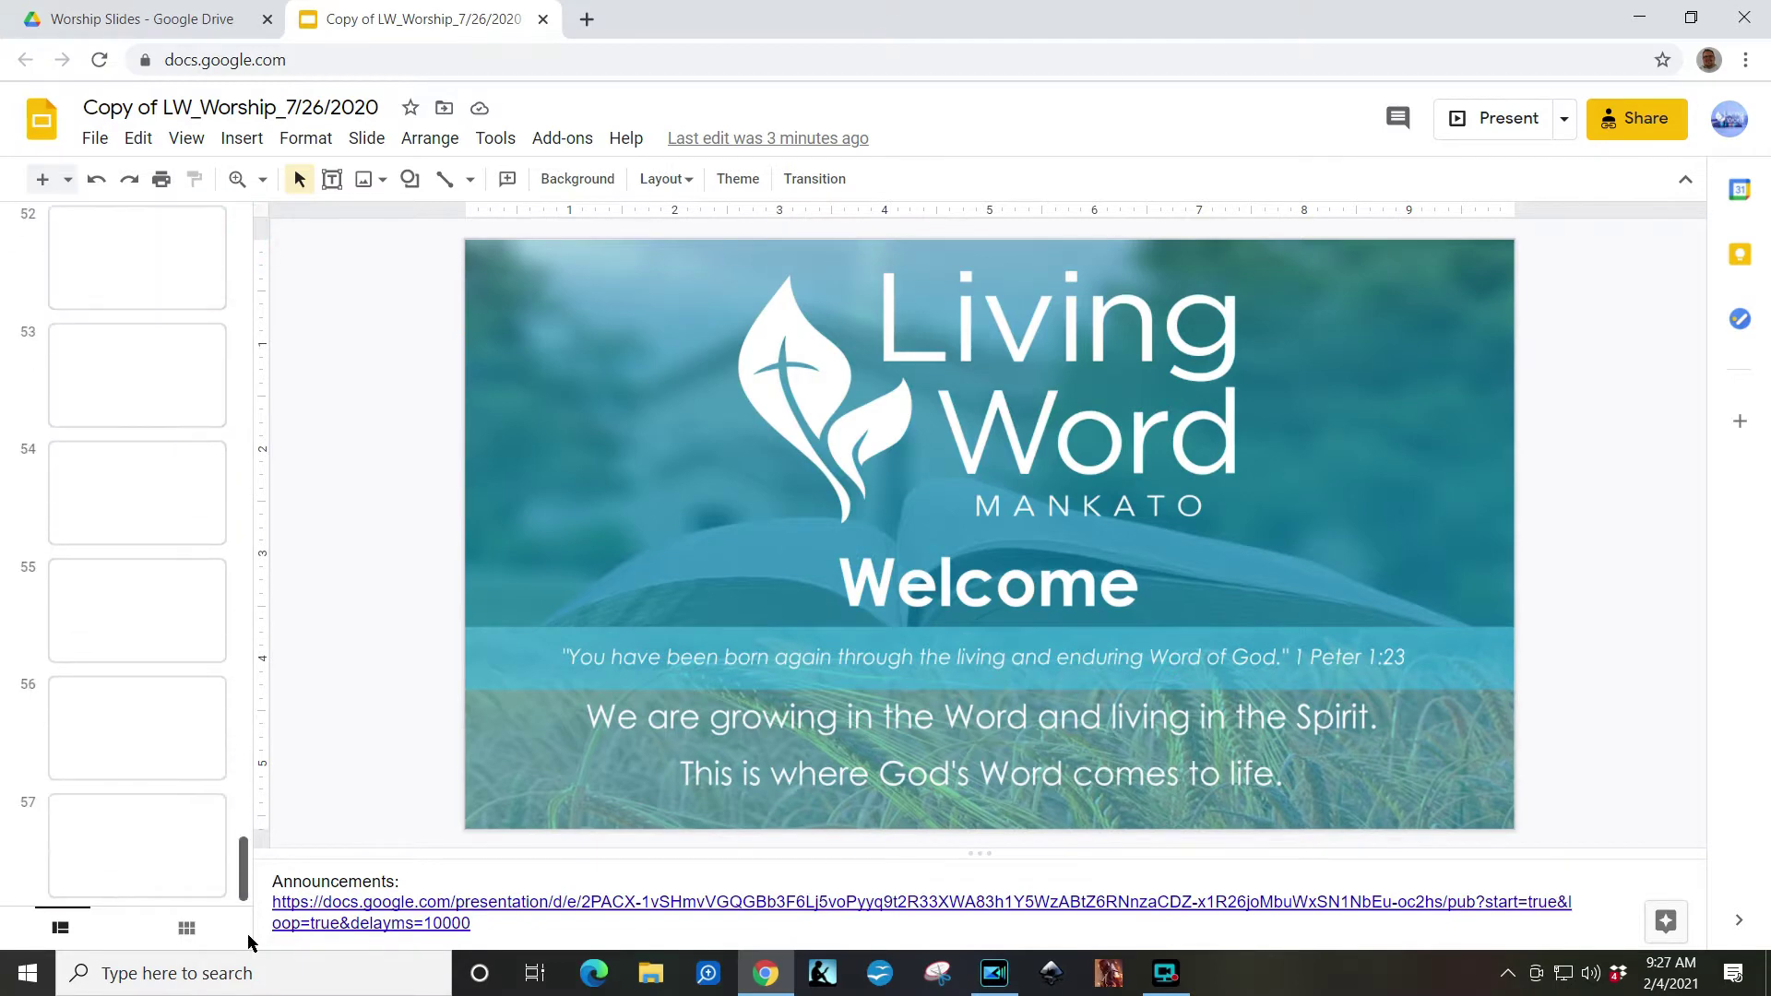
drag(246, 849, 241, 215)
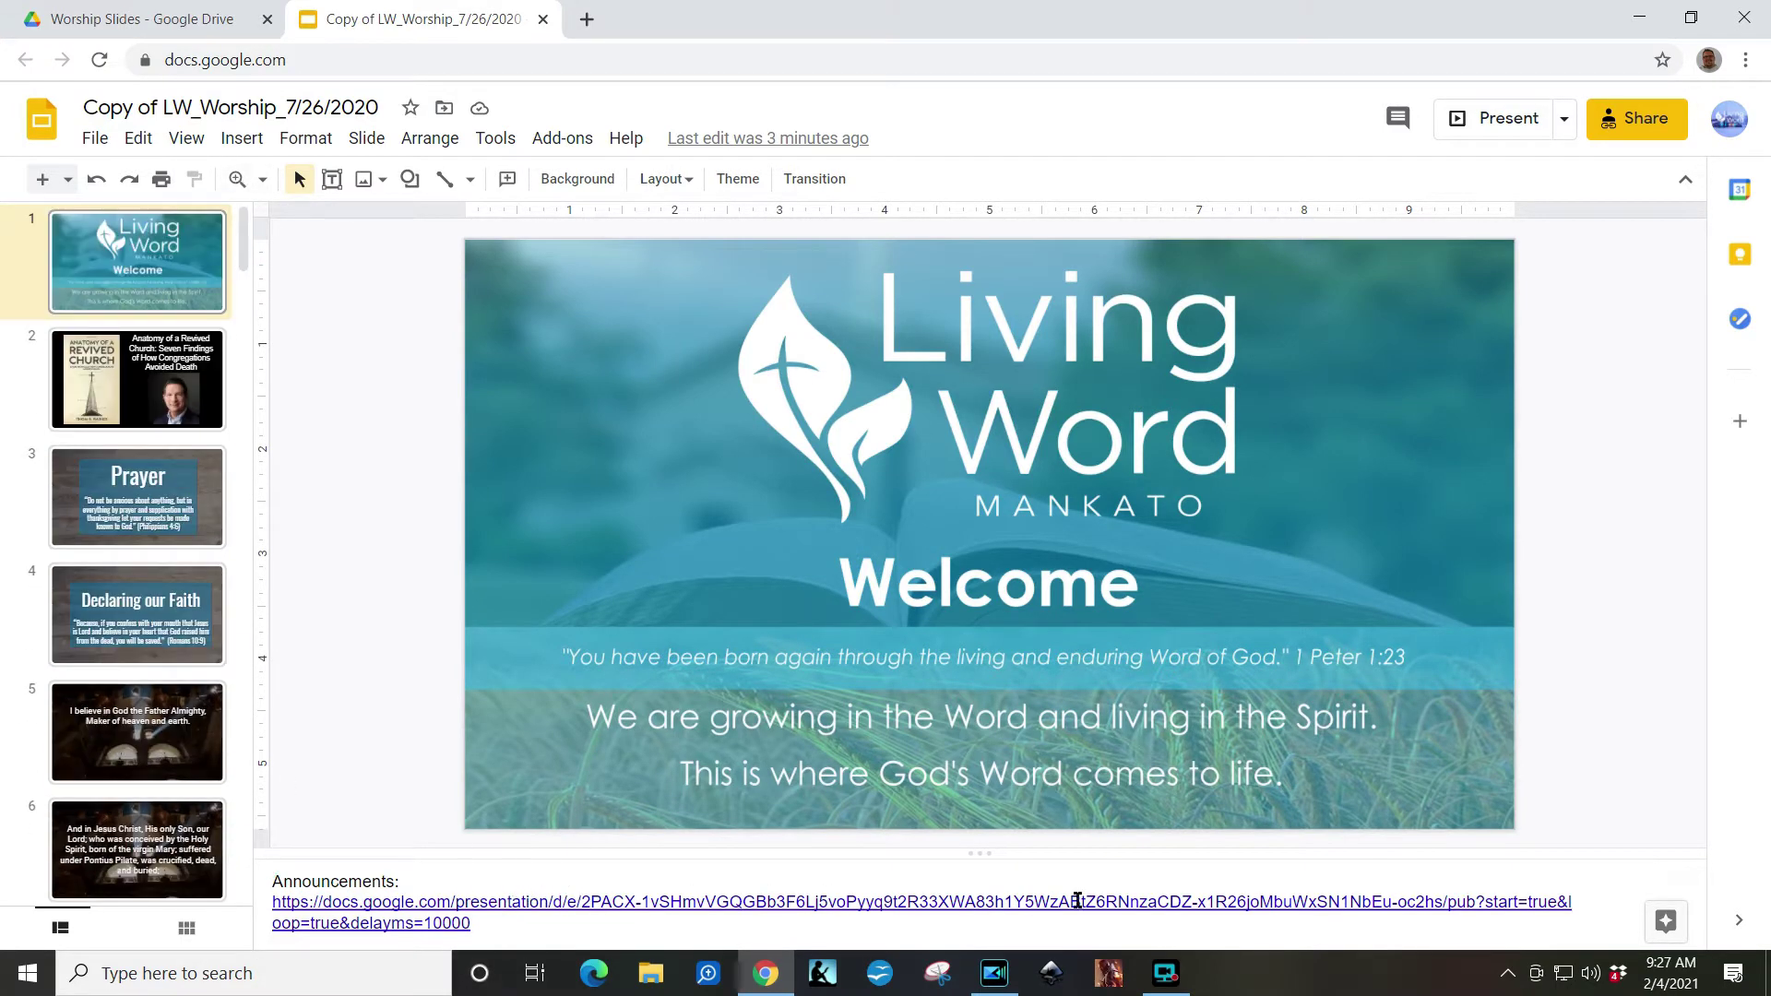
click(620, 923)
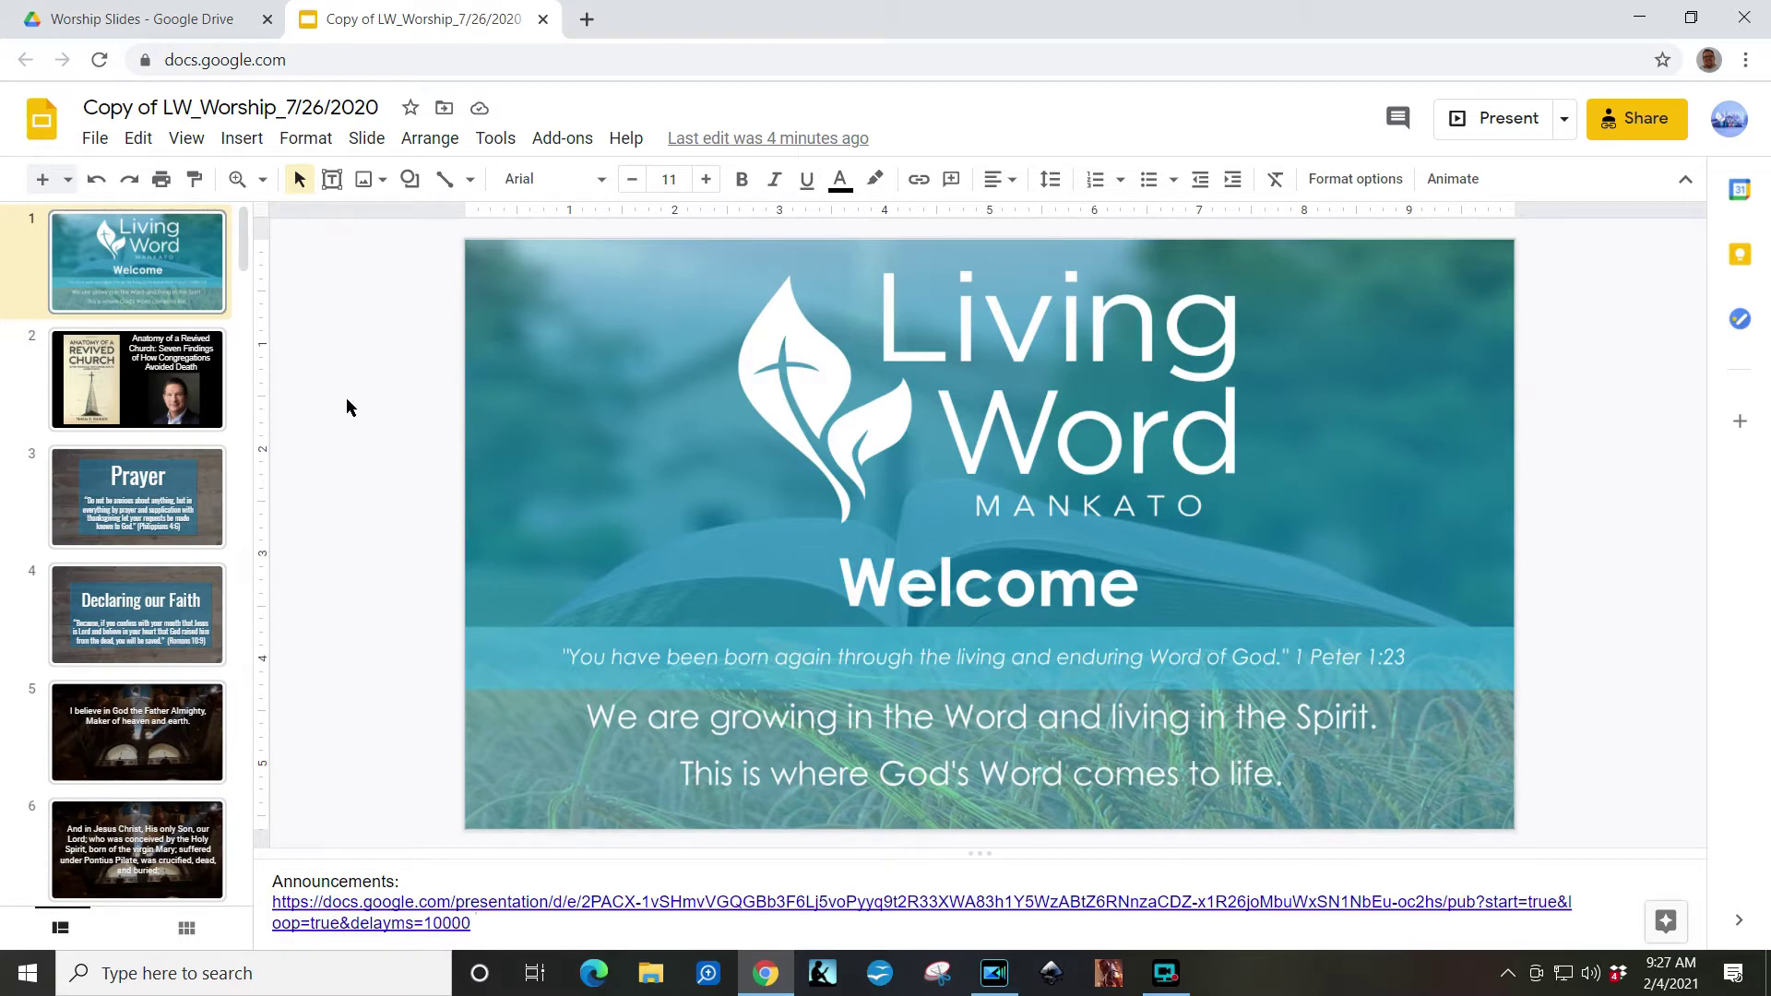
click(168, 404)
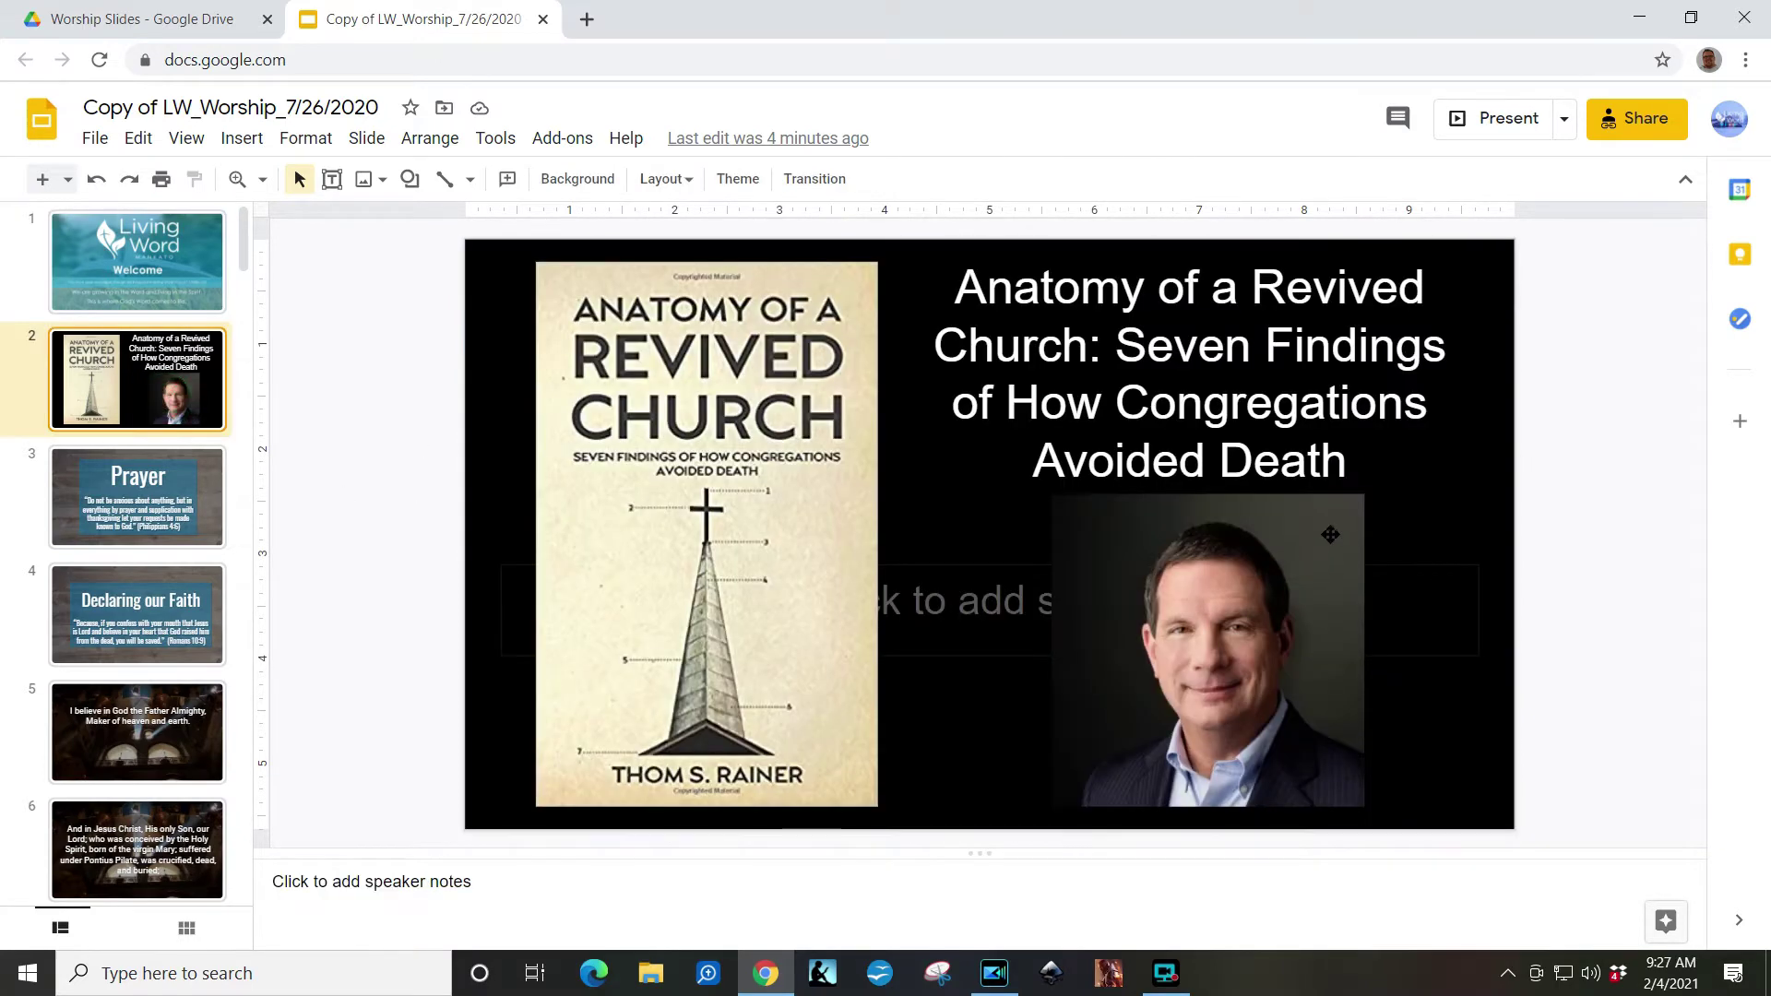
Step: Try moving the Prayer slide below slide 4, comparing it with Declaring our Faith
click(134, 528)
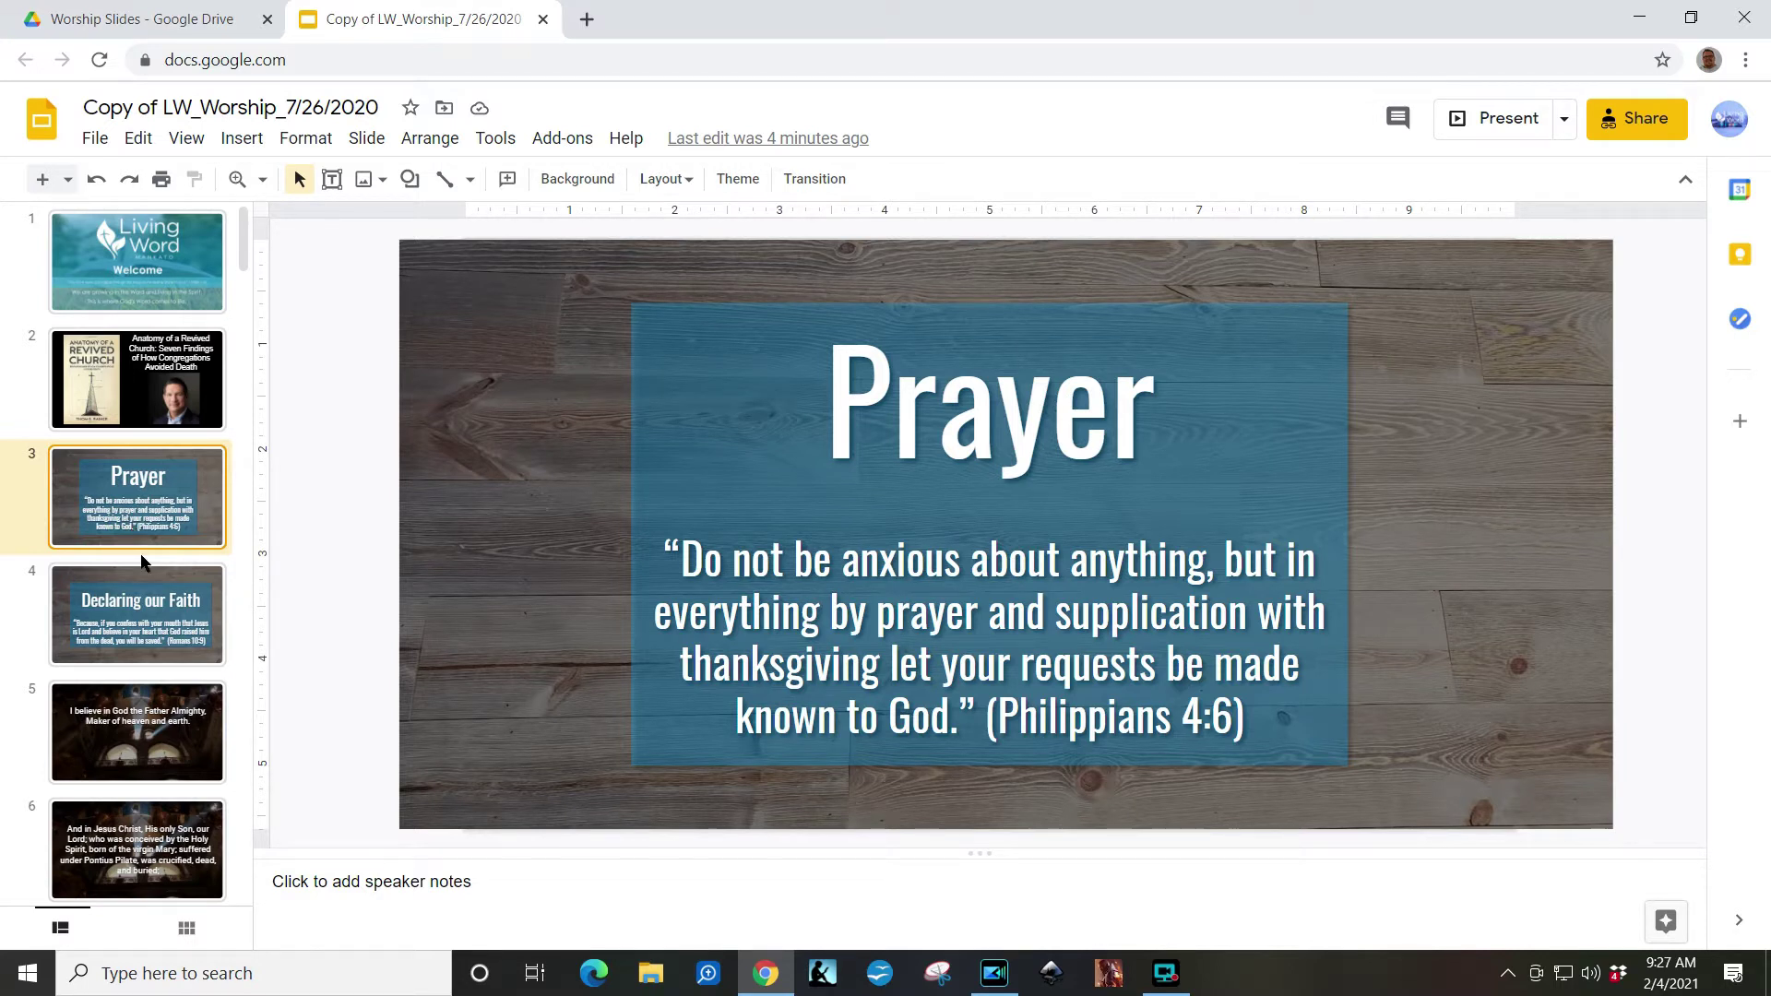
scroll(169, 565, down, 1)
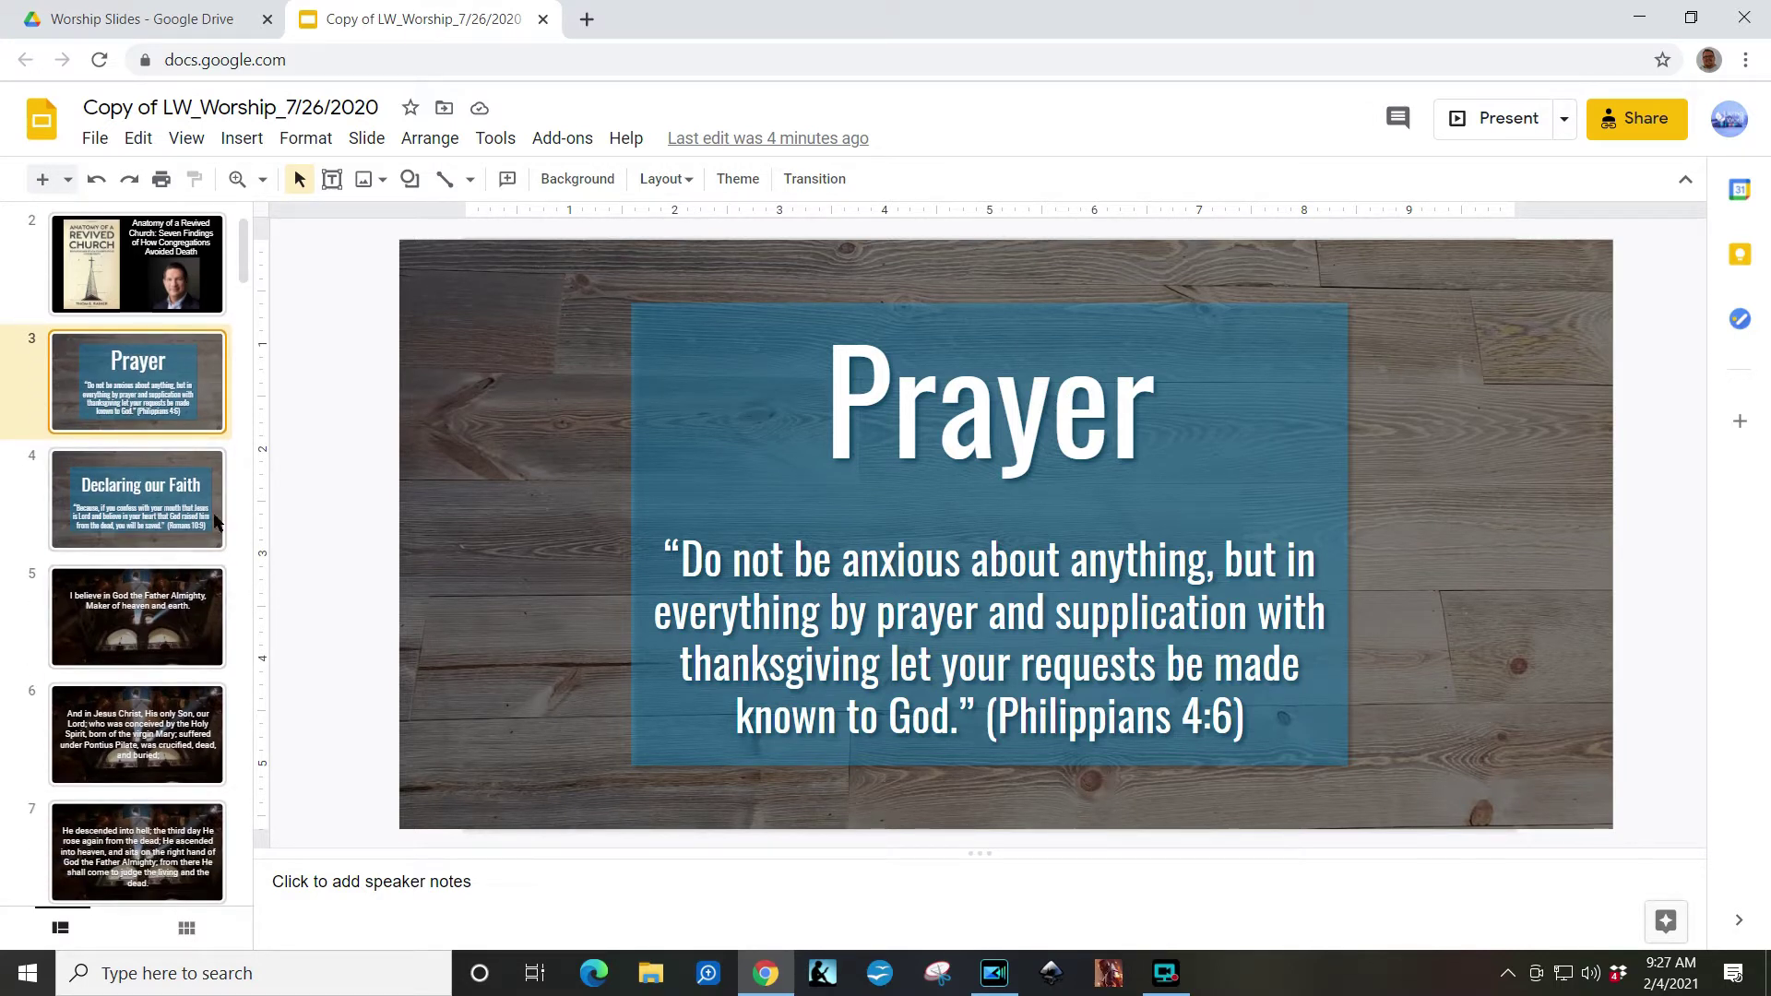
scroll(218, 522, down, 1)
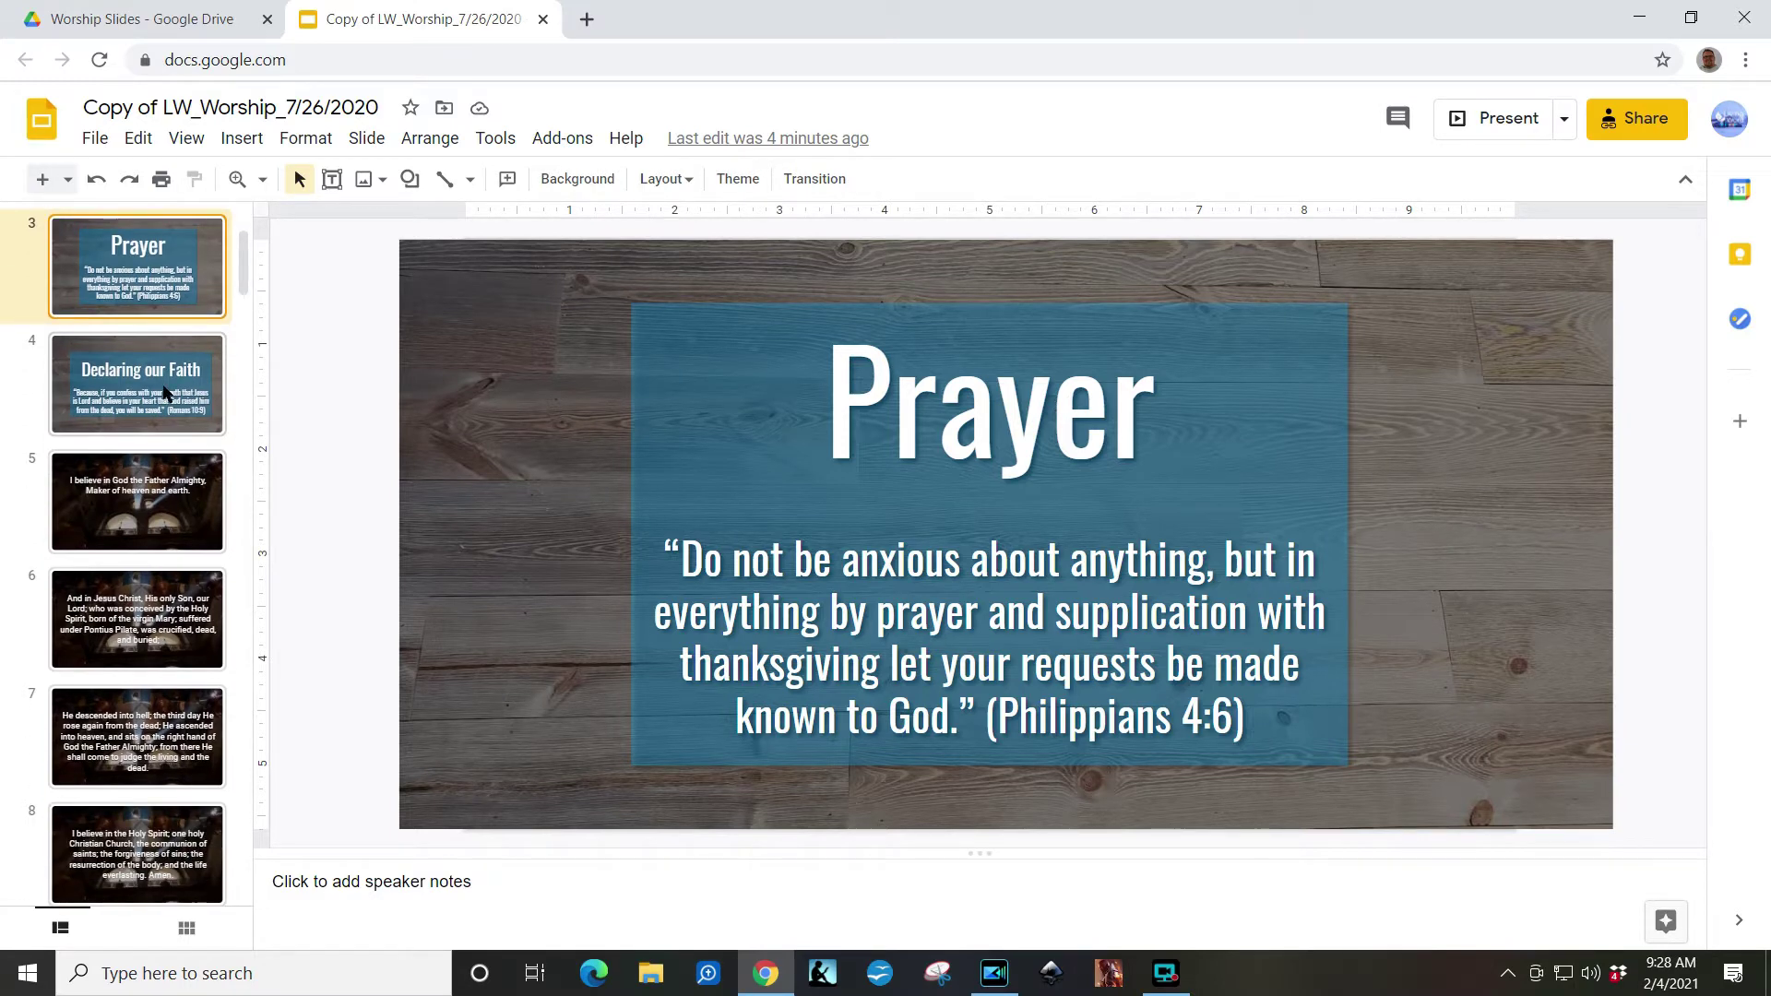
drag(146, 312, 153, 345)
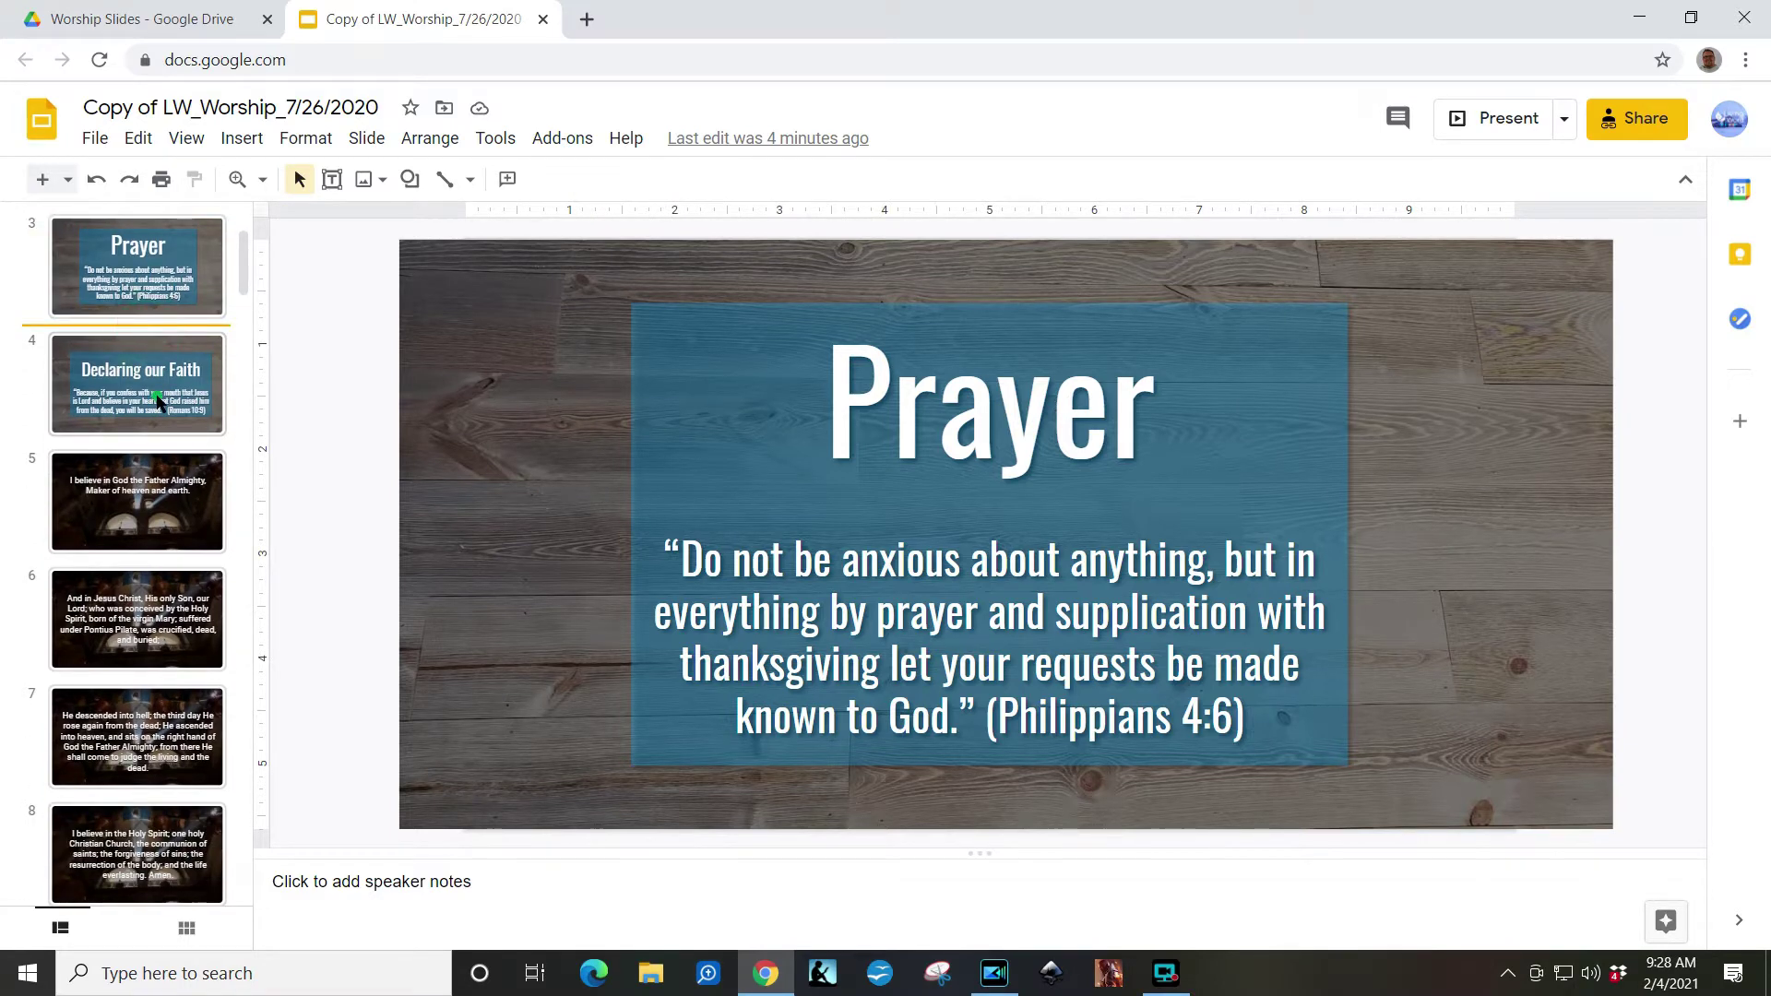
click(158, 400)
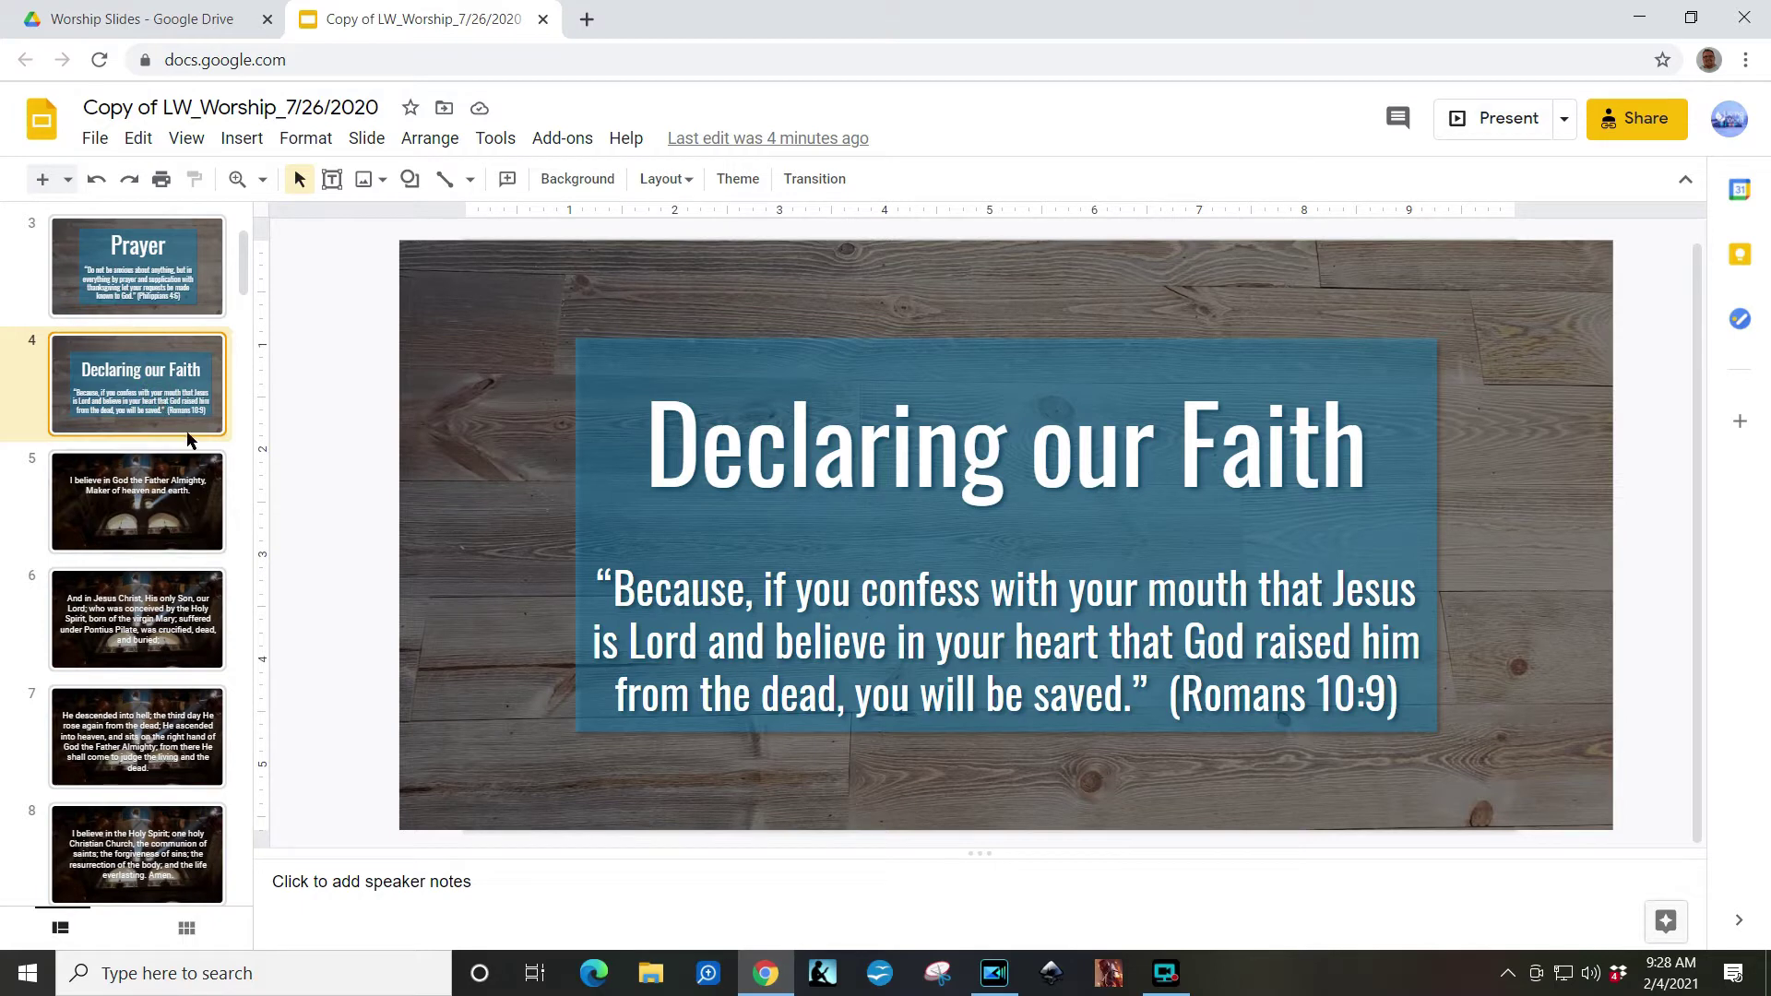
scroll(162, 398, up, 1)
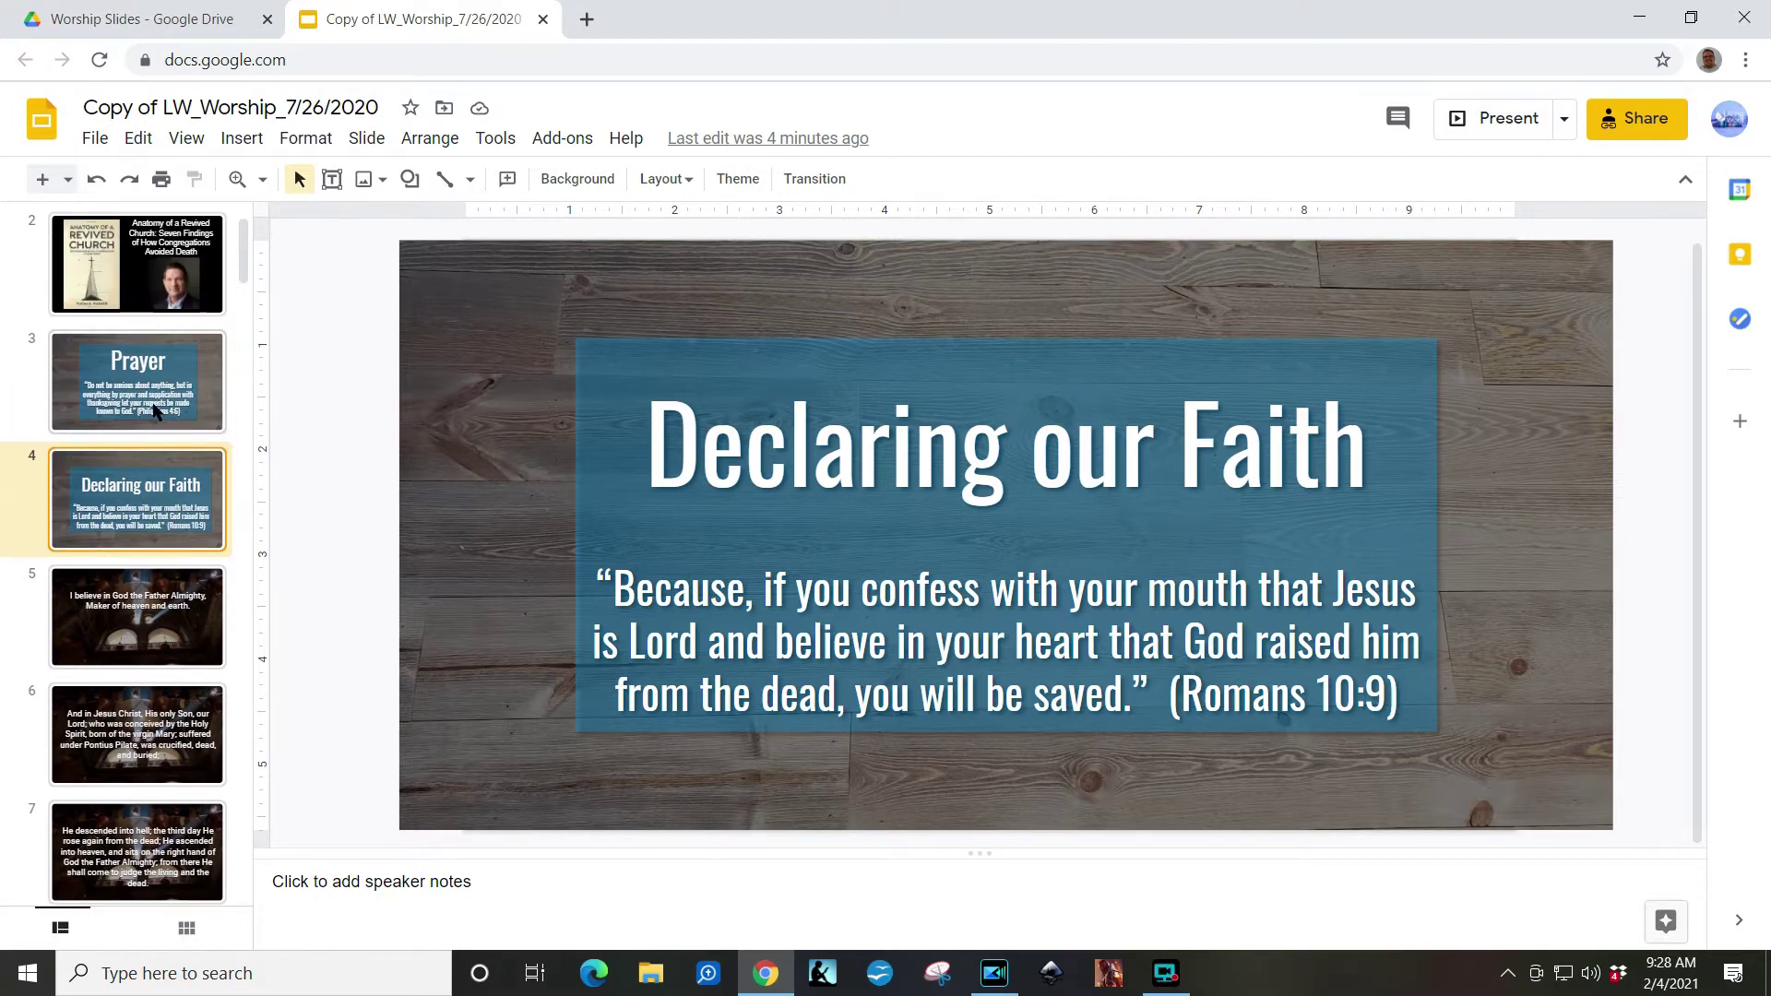
click(155, 412)
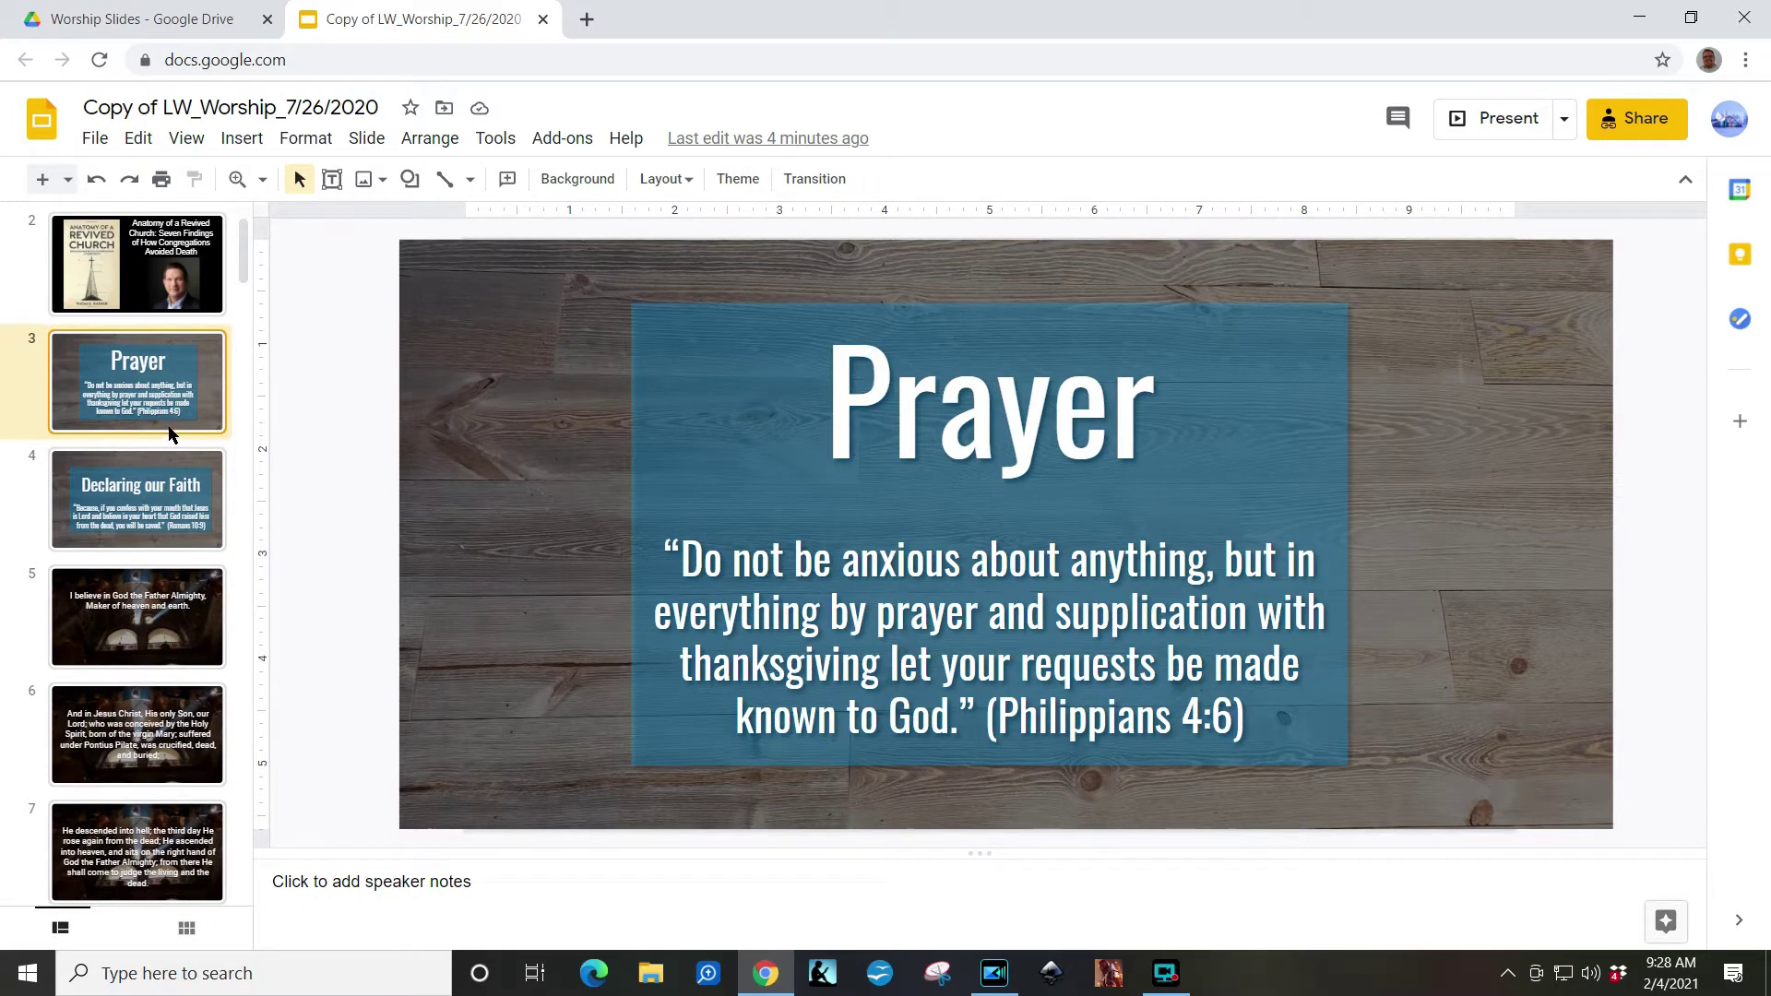
click(184, 508)
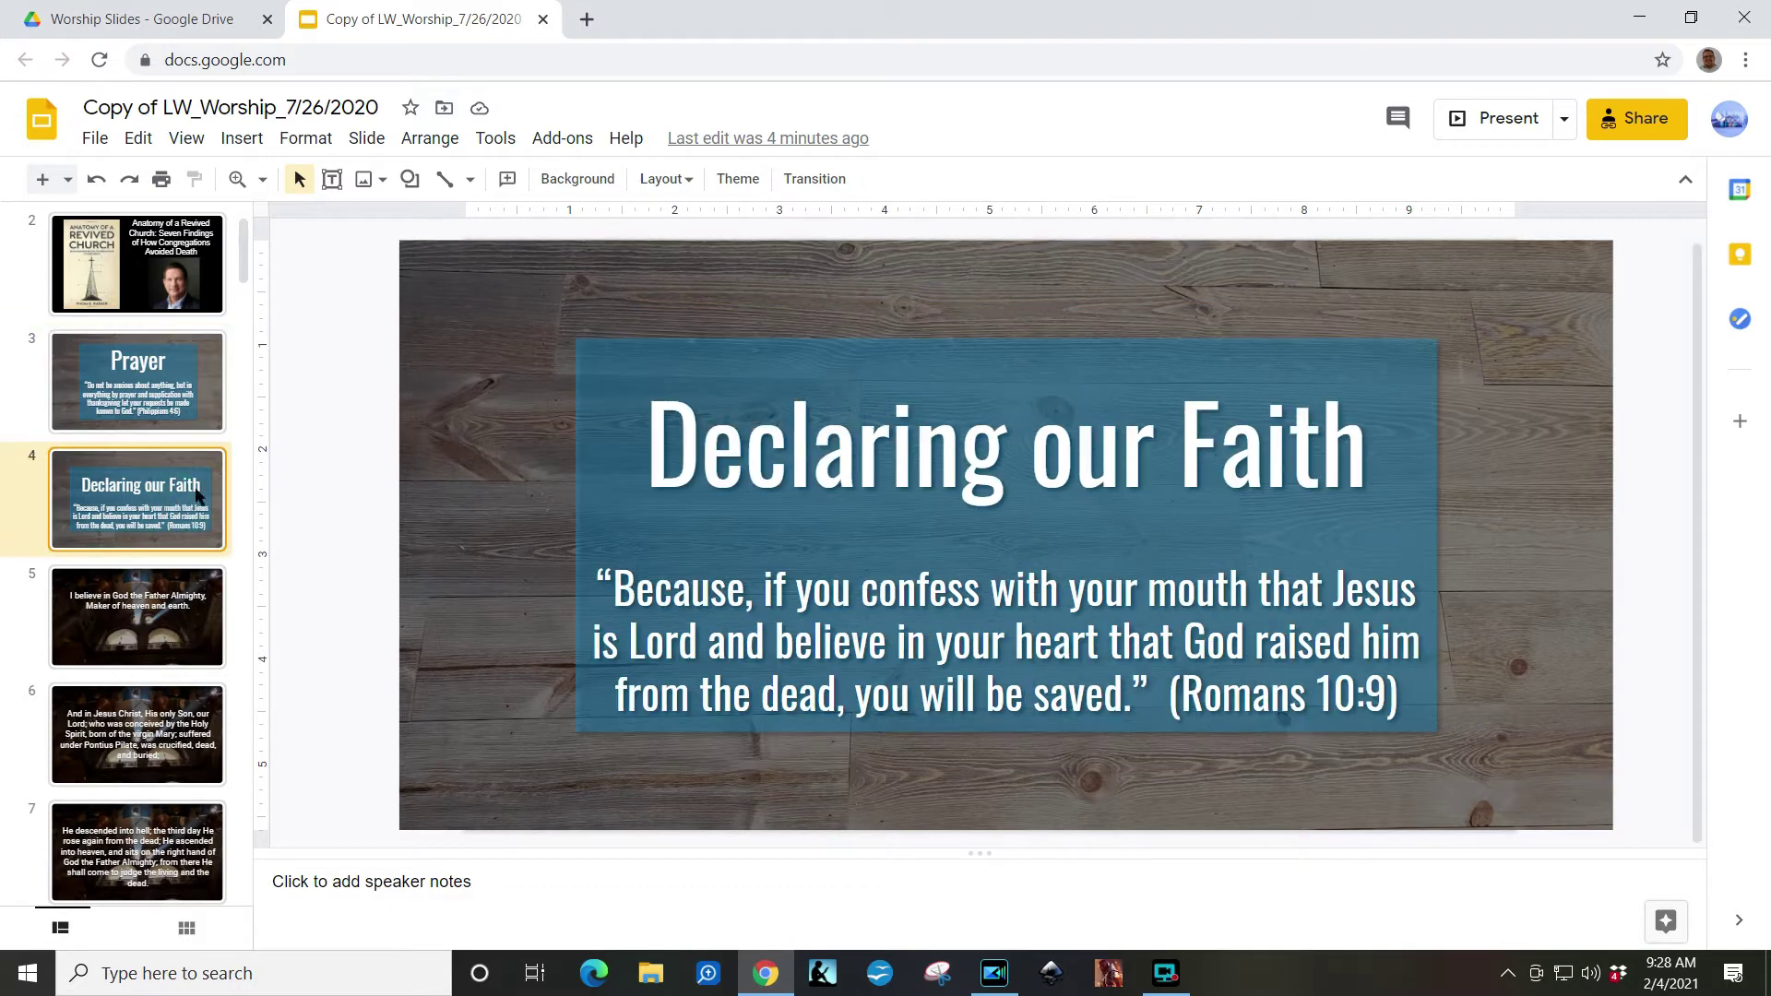
click(178, 420)
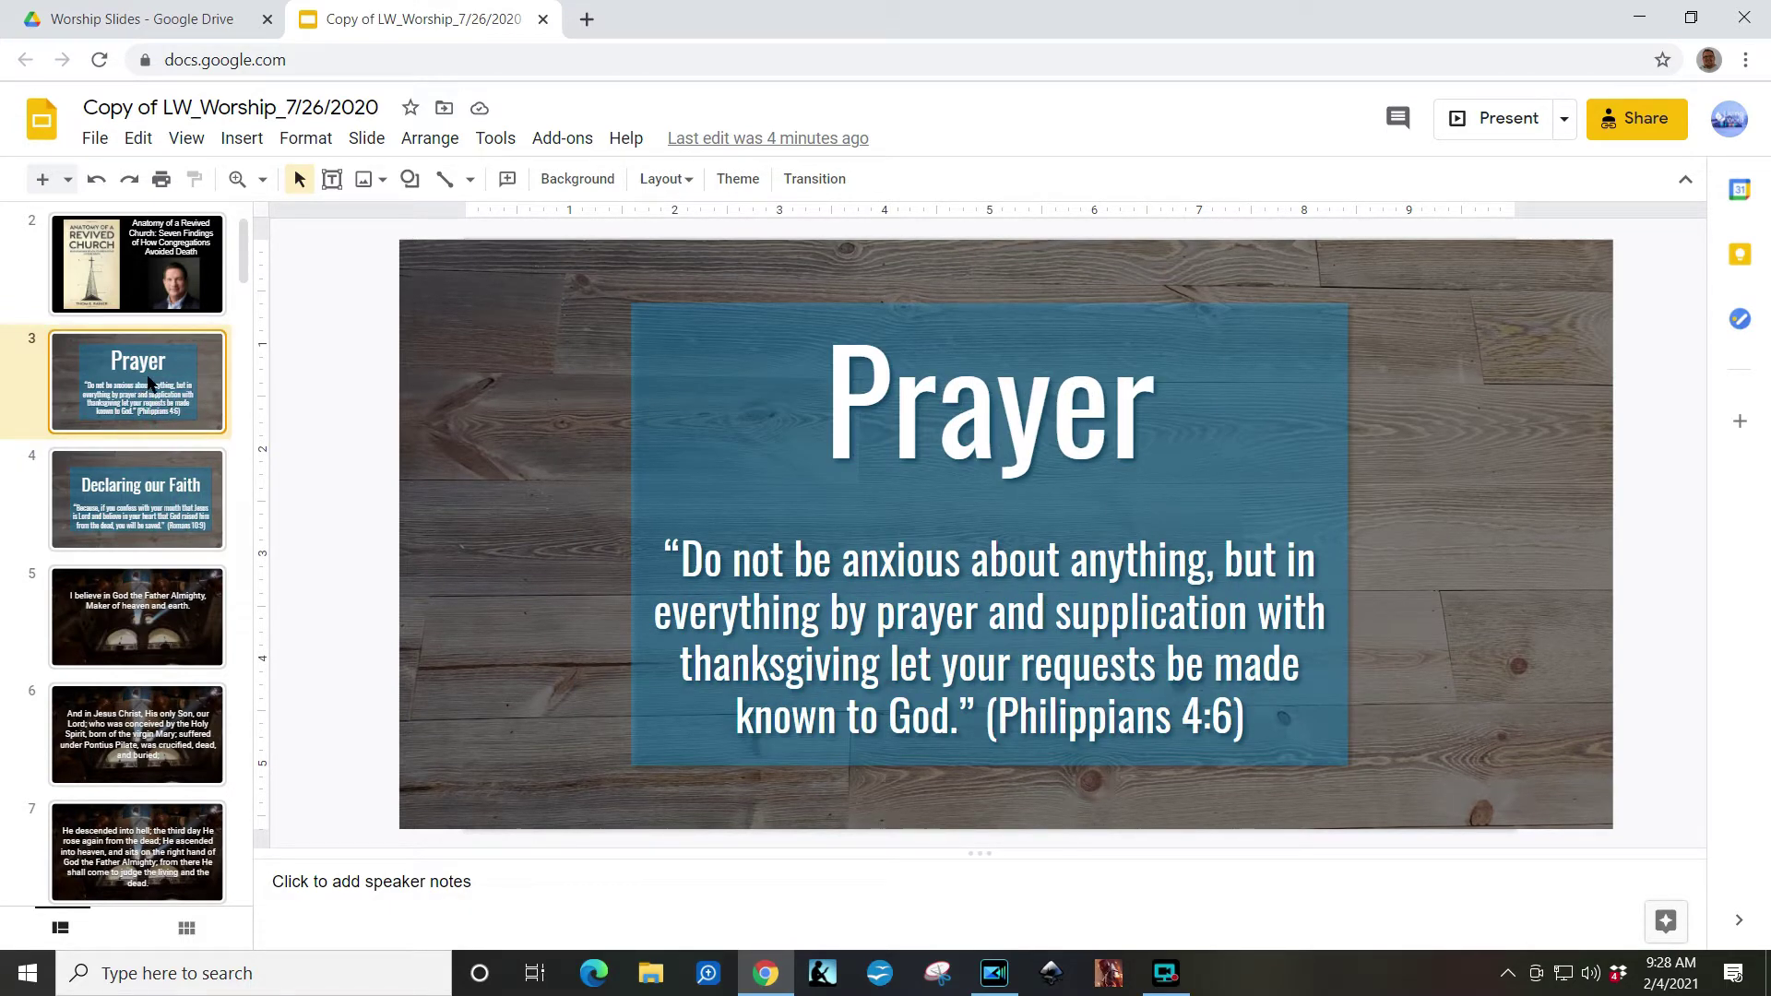
Step: Move the Prayer slide down to position 8, then back to position 3
drag(148, 382, 139, 847)
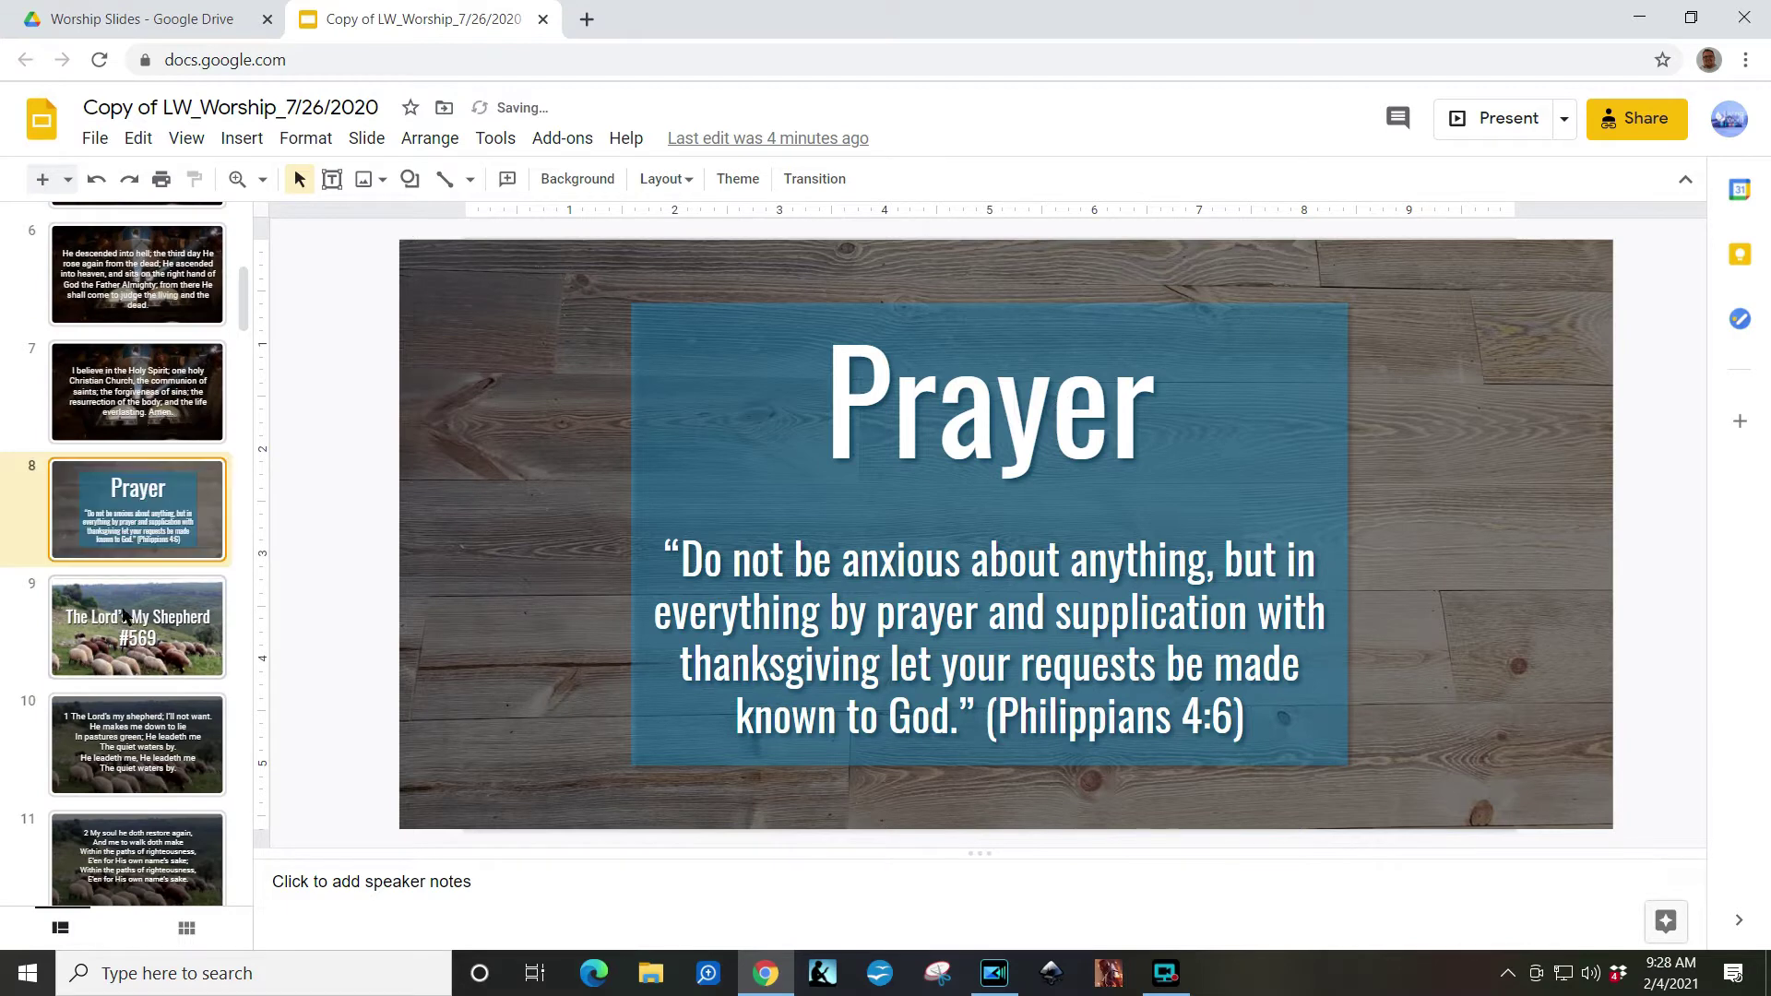
scroll(133, 495, up, 5)
scroll(152, 637, down, 1)
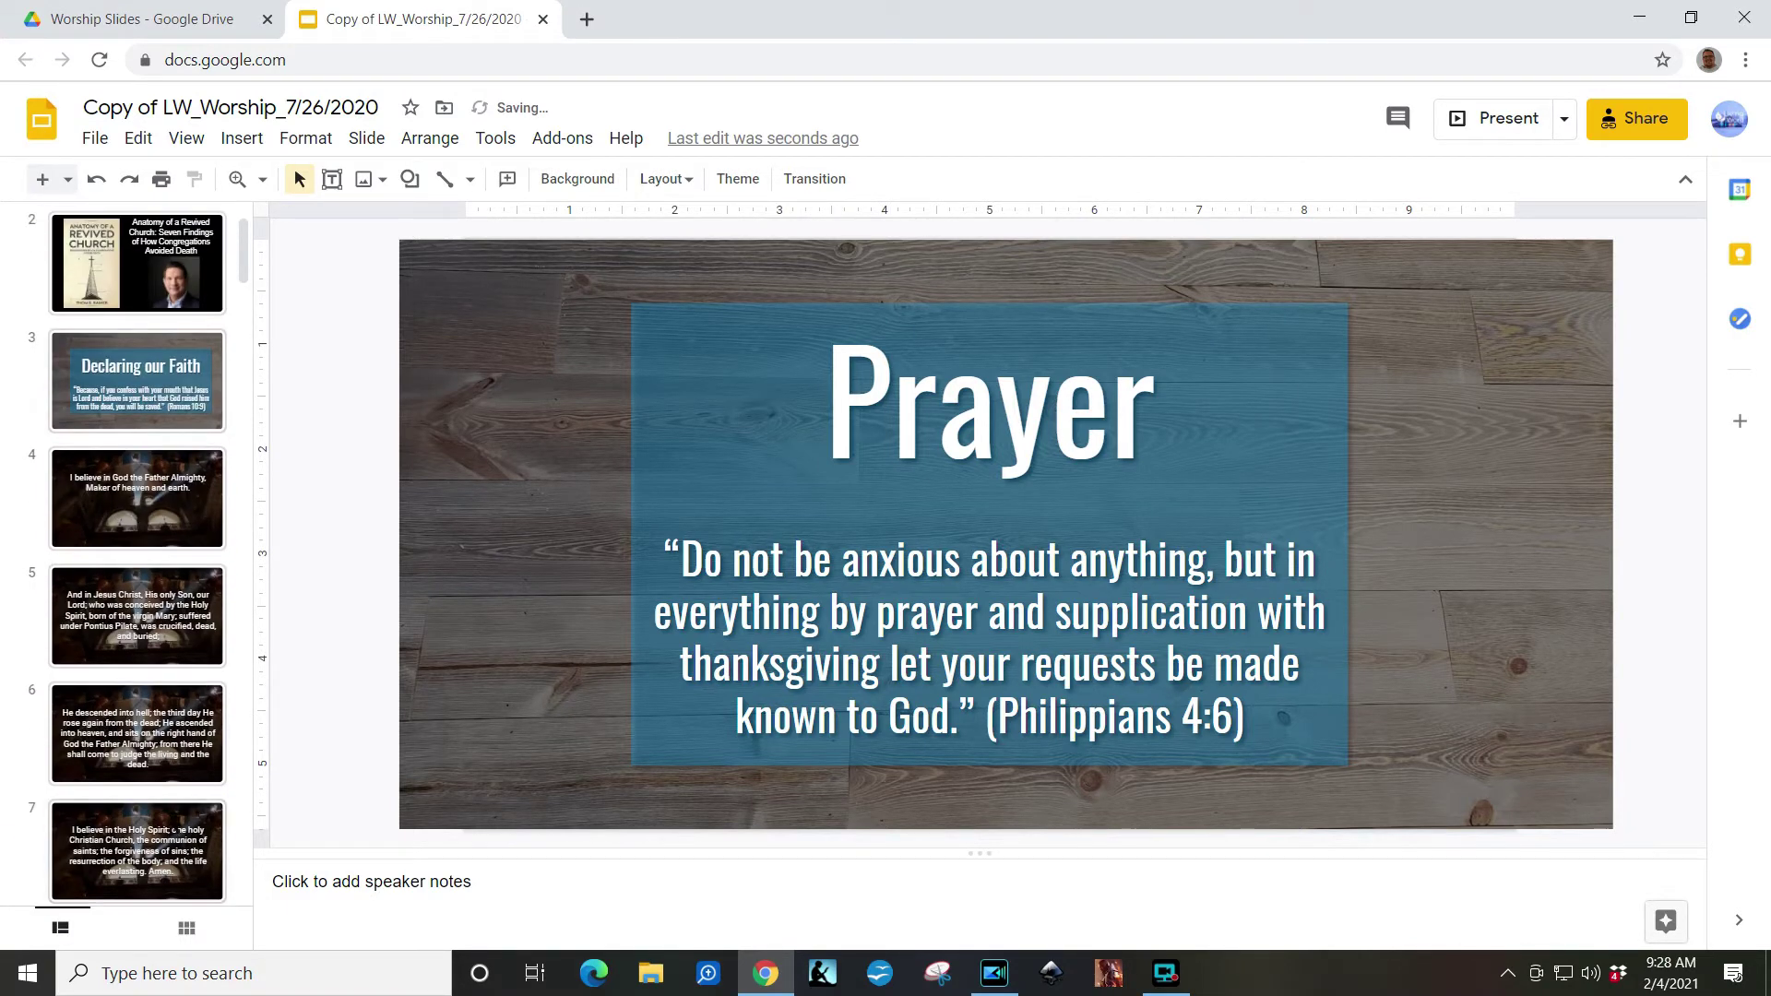
drag(157, 835, 153, 454)
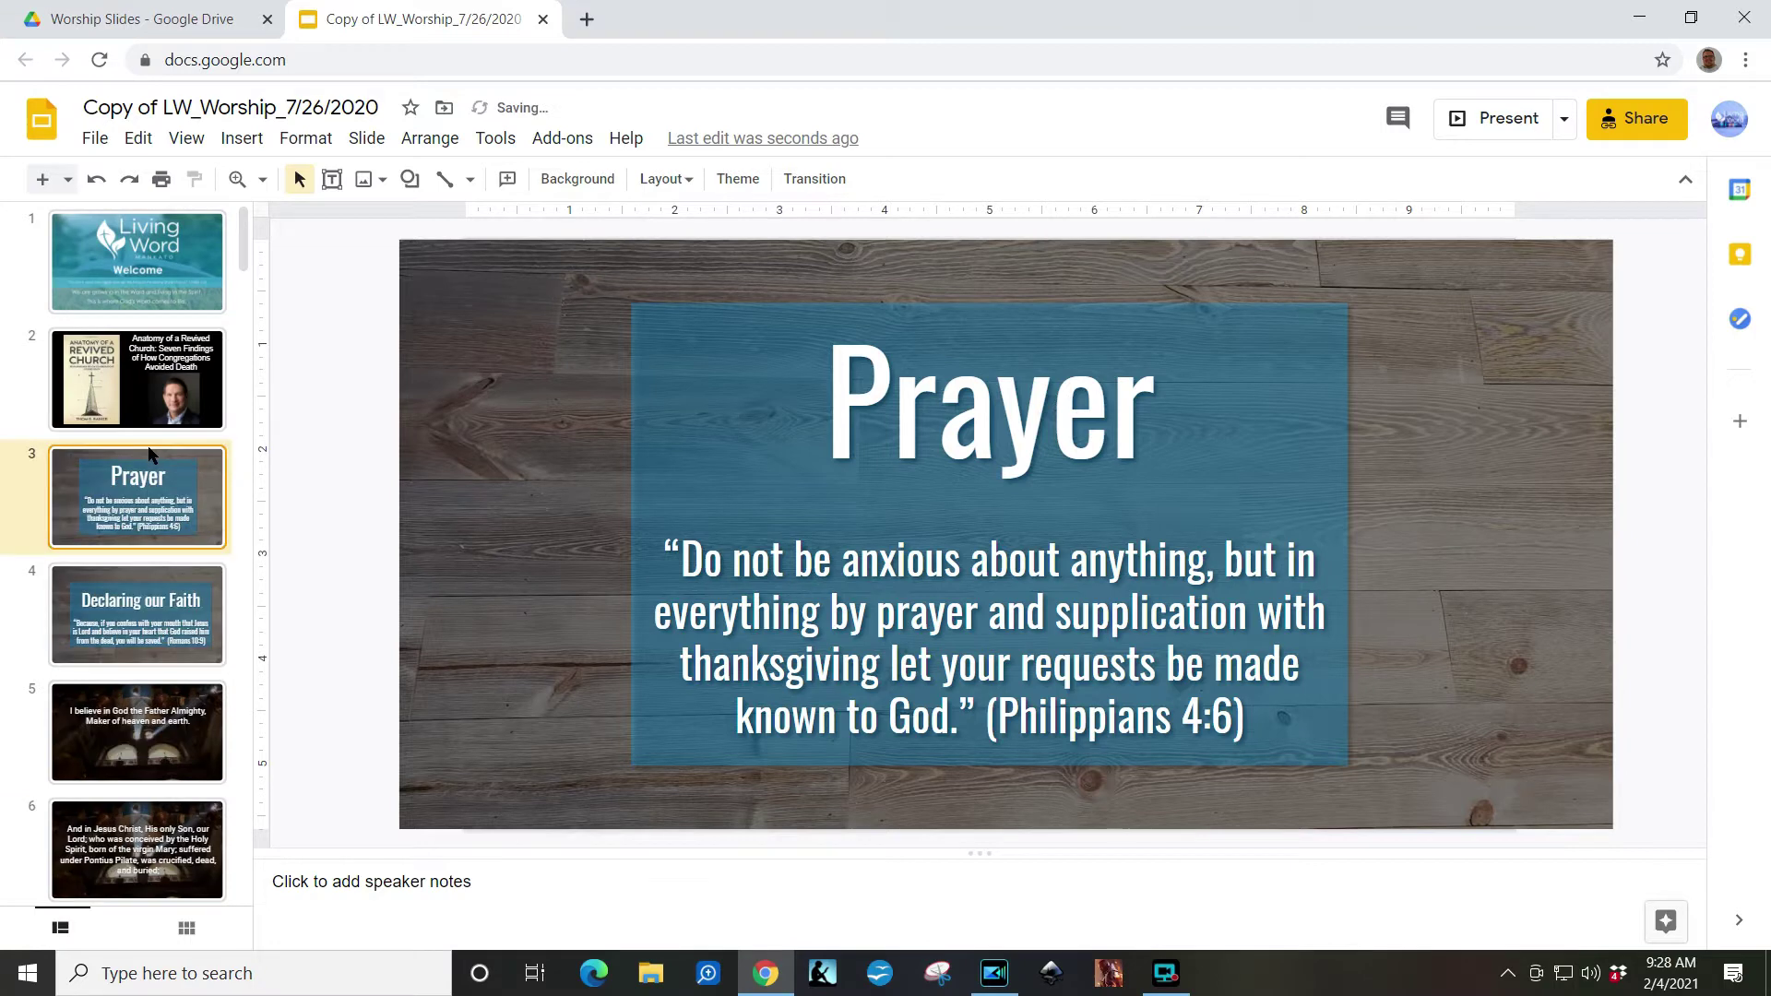
Step: Select slides 4–8, drag them above the Prayer slide, then undo the move
click(243, 532)
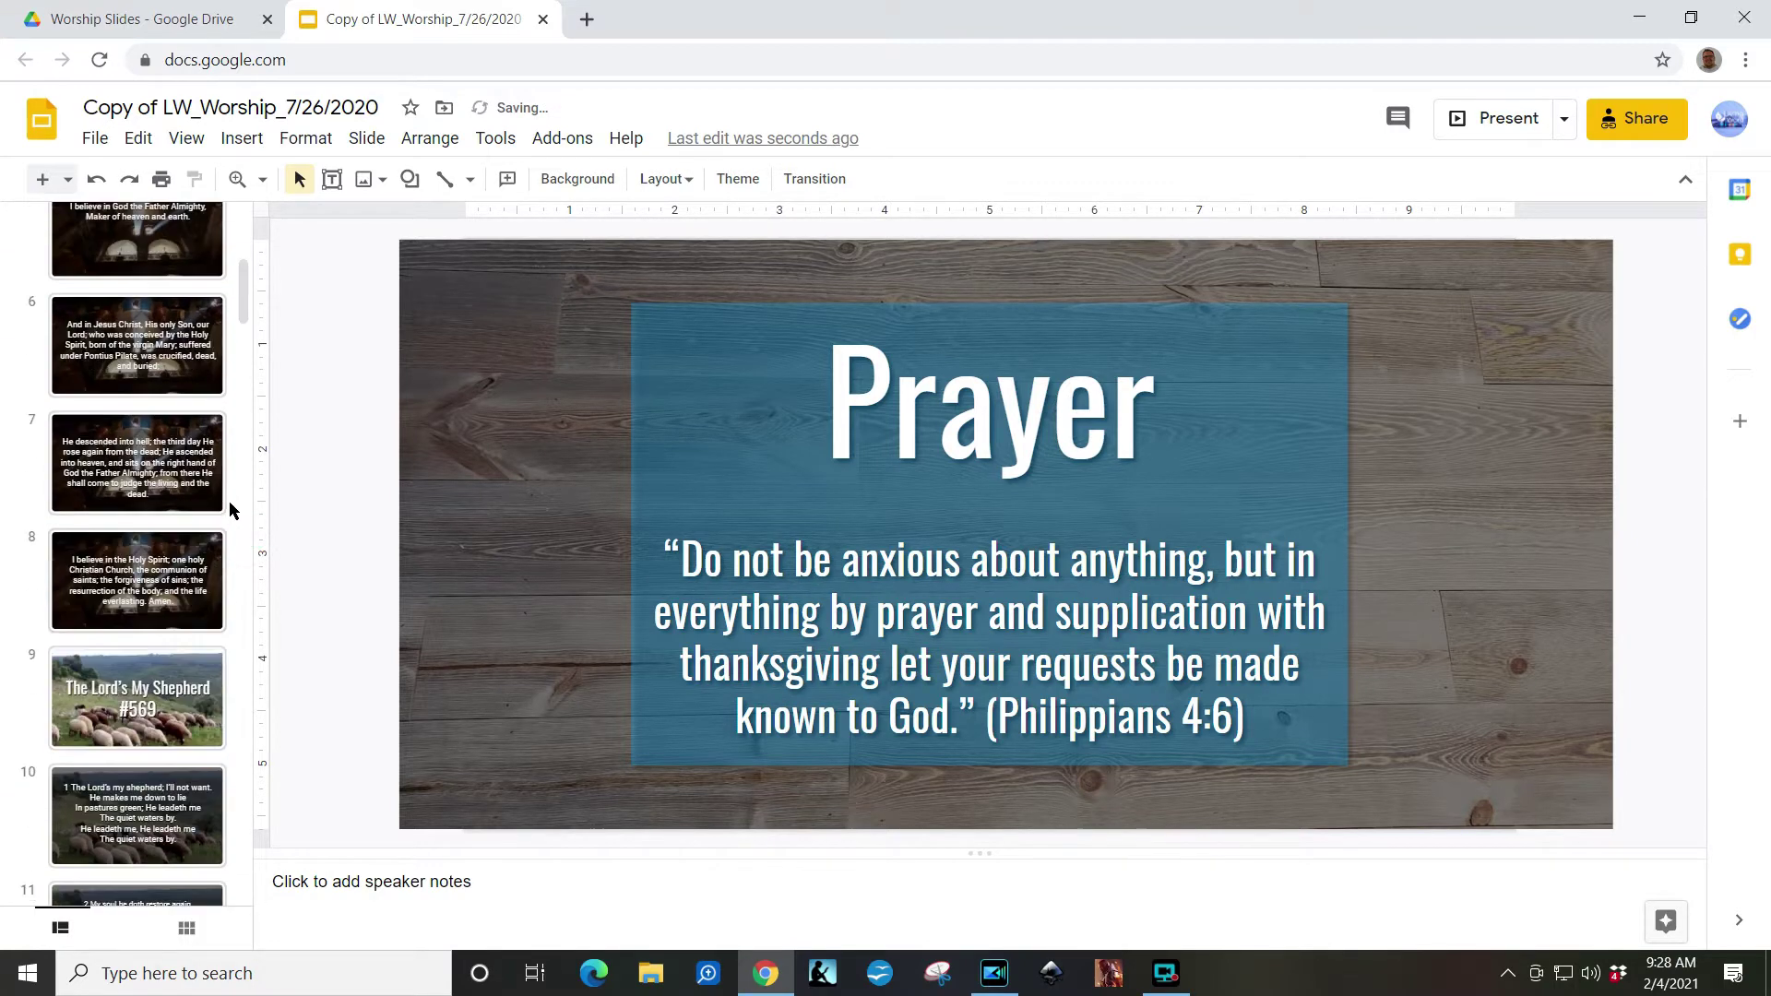
scroll(229, 503, up, 5)
click(205, 554)
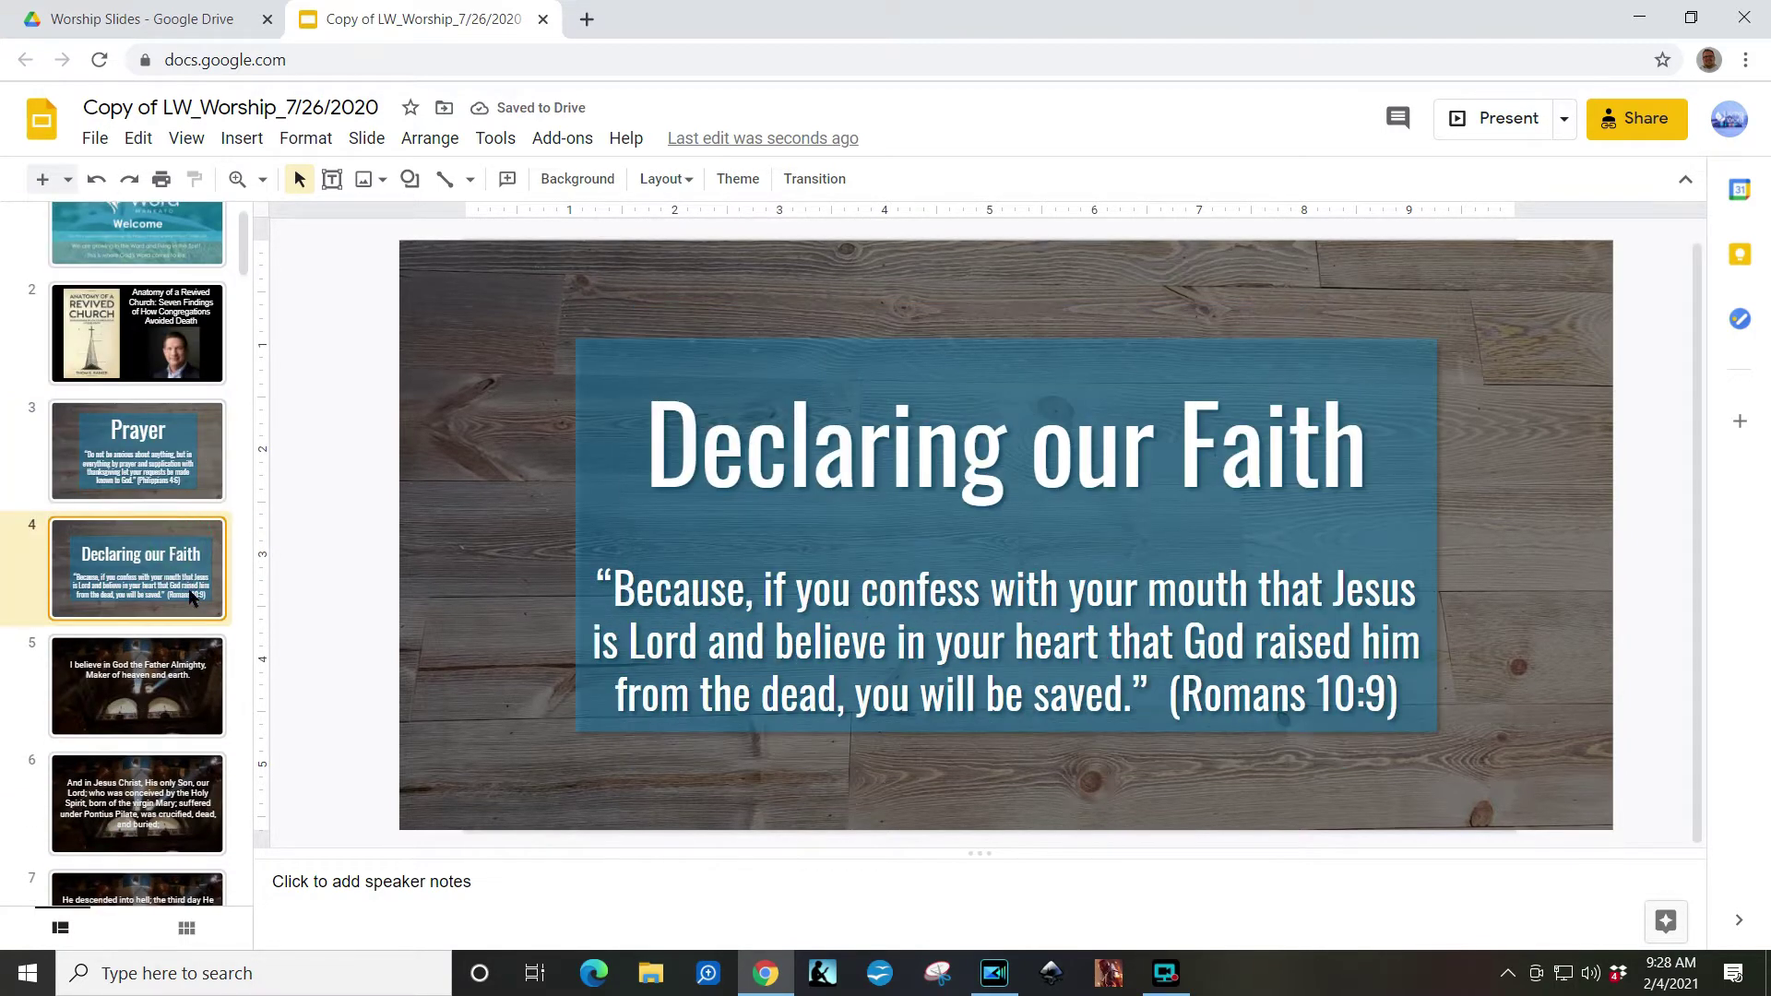
scroll(175, 462, down, 5)
scroll(175, 332, up, 4)
scroll(164, 554, down, 4)
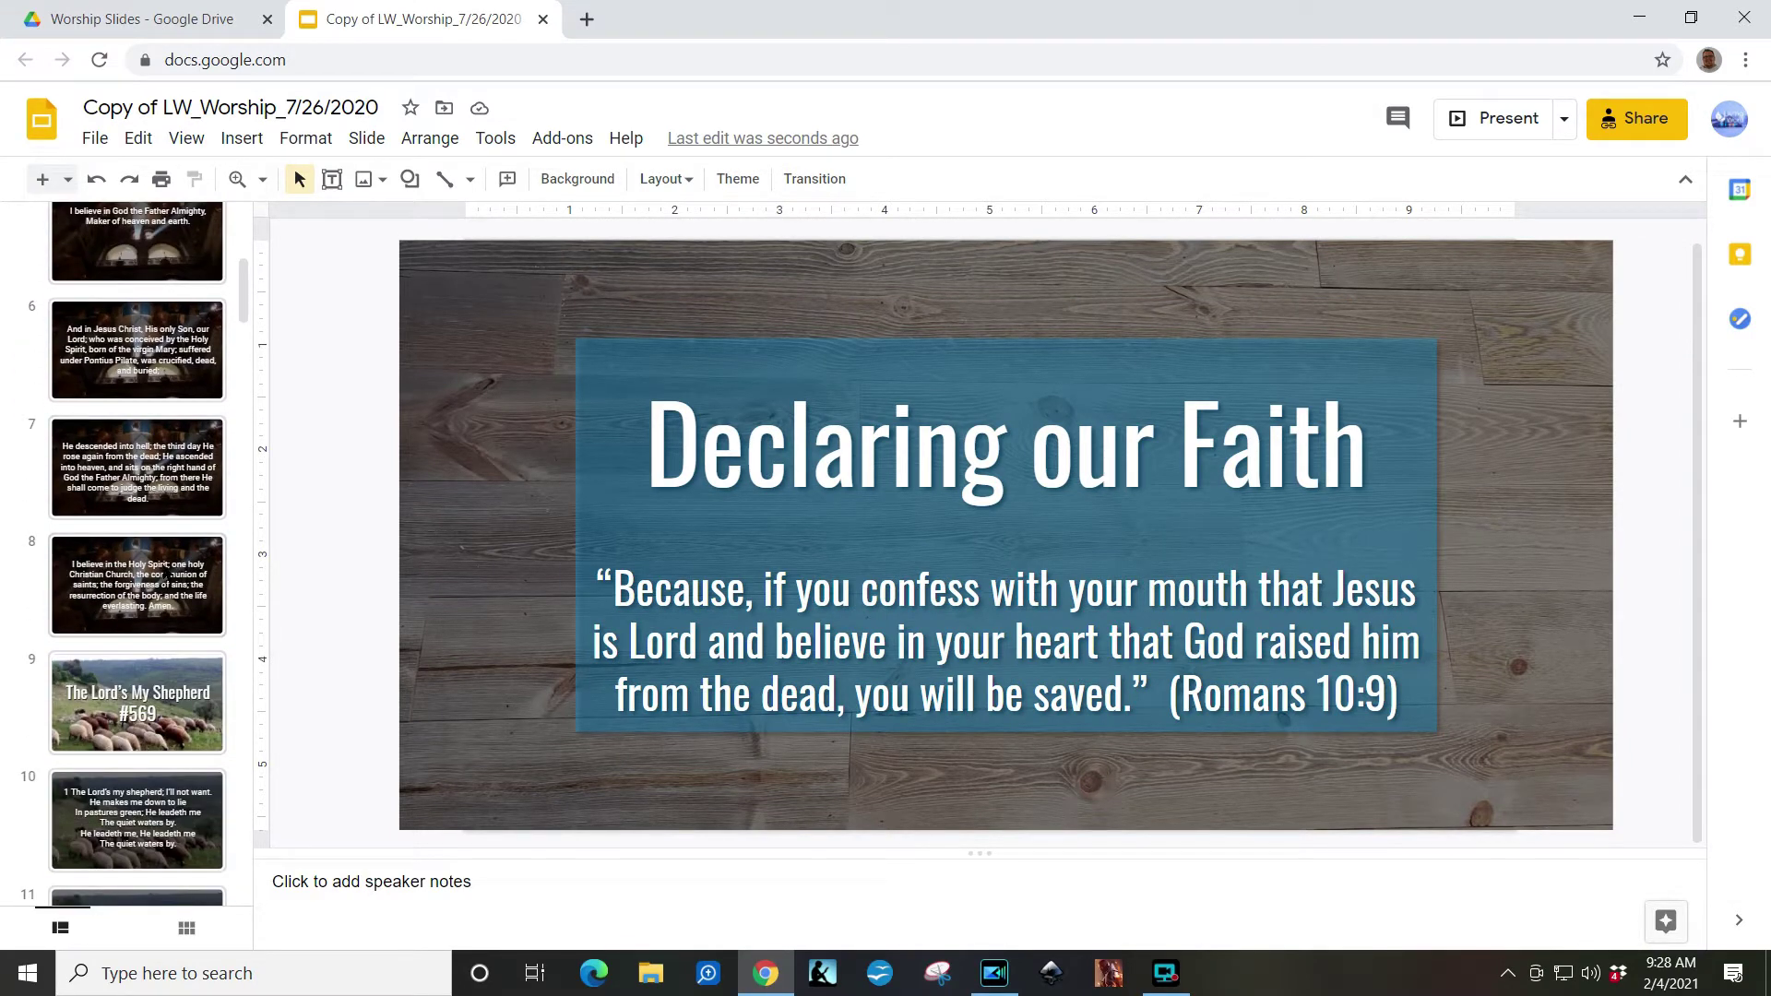
shift+click(164, 565)
scroll(138, 553, up, 5)
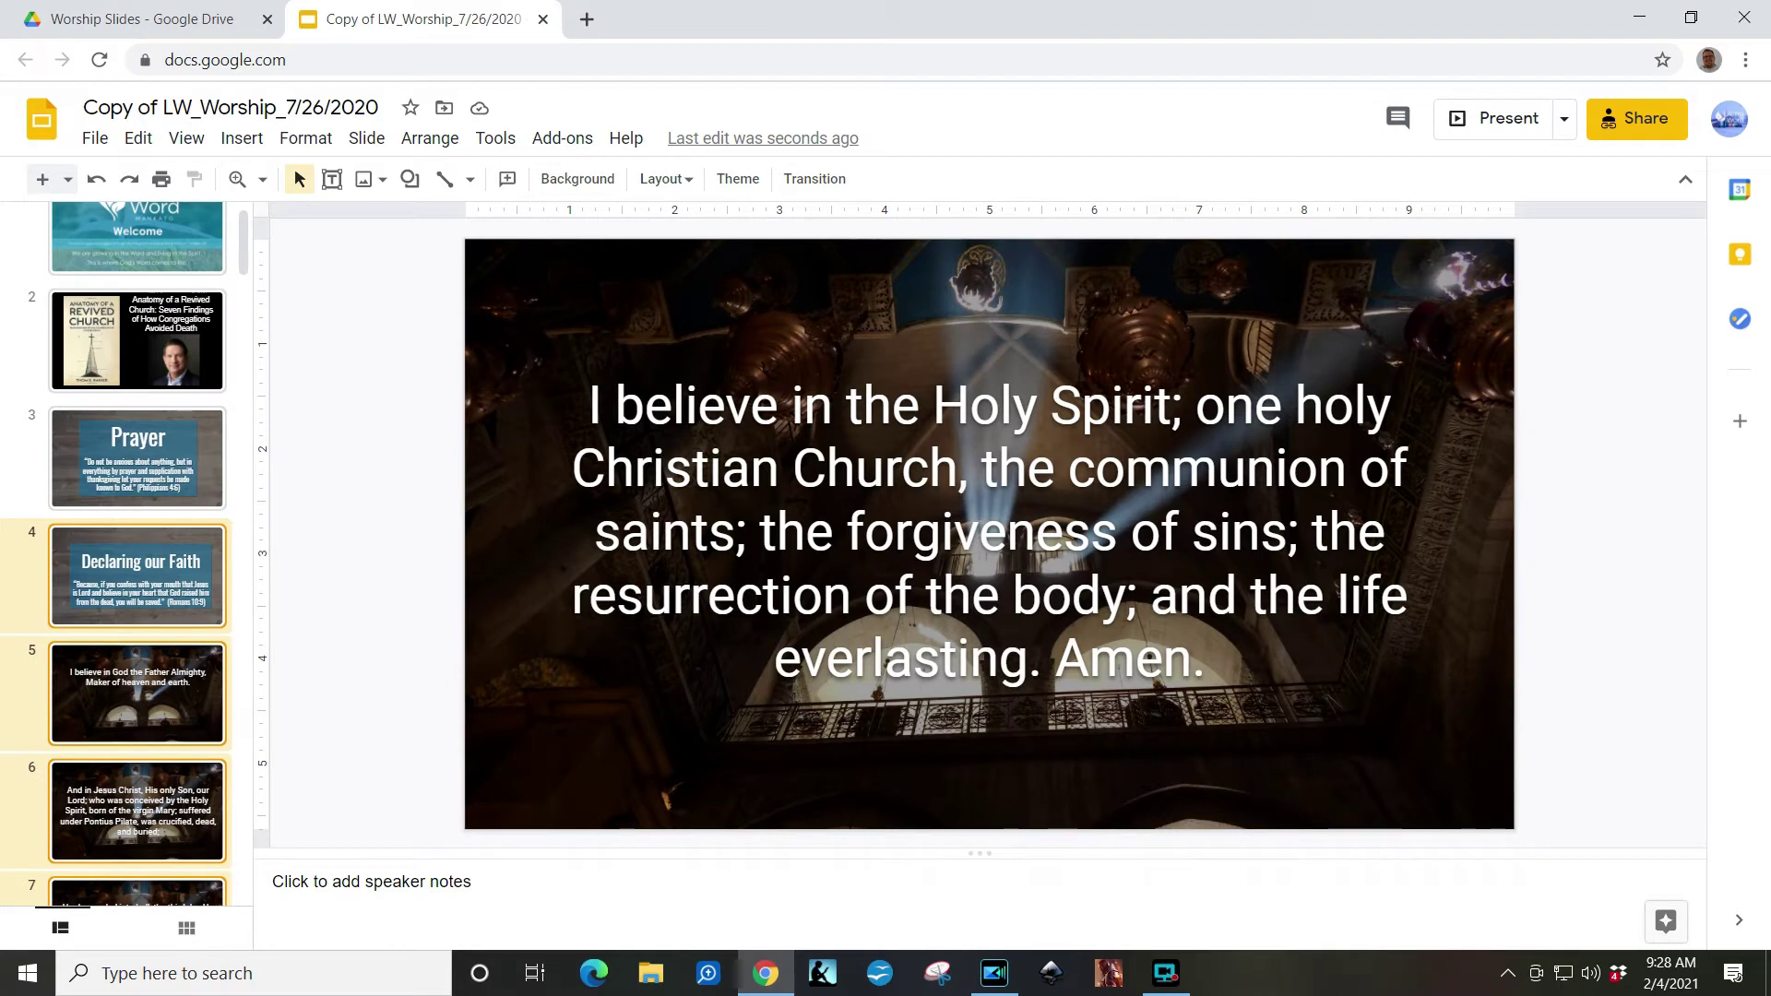
drag(187, 598, 166, 411)
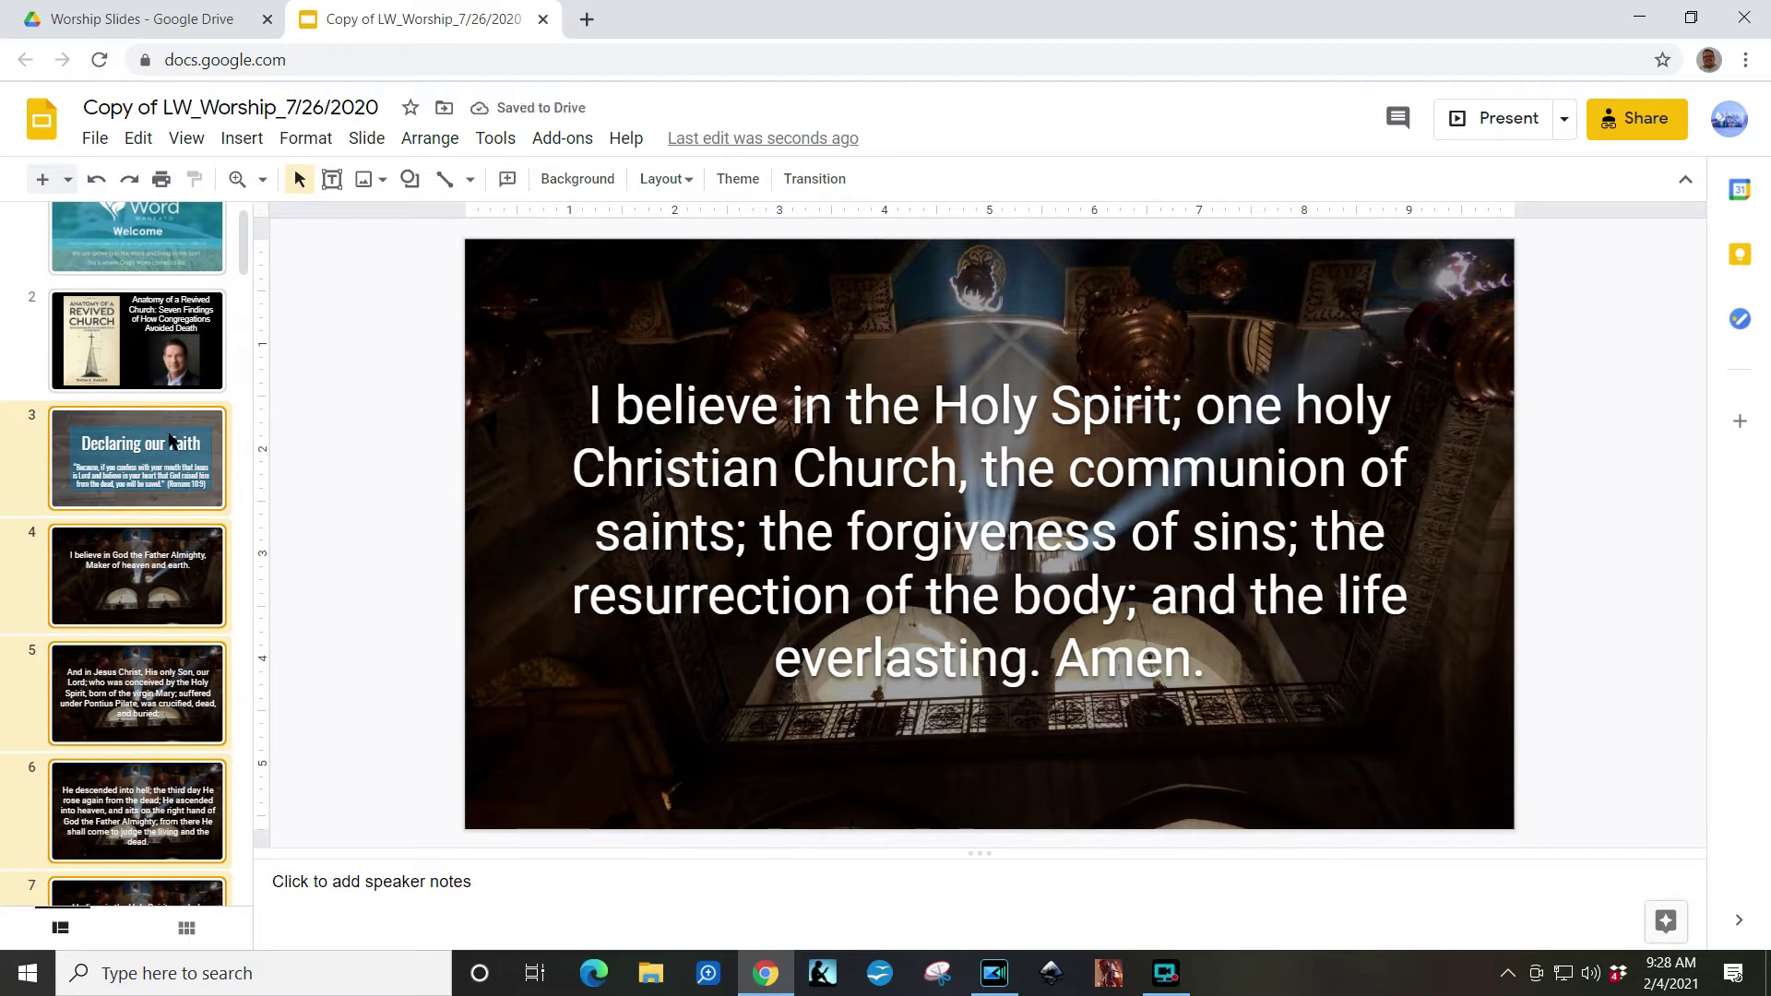
key(ctrl+z)
click(332, 486)
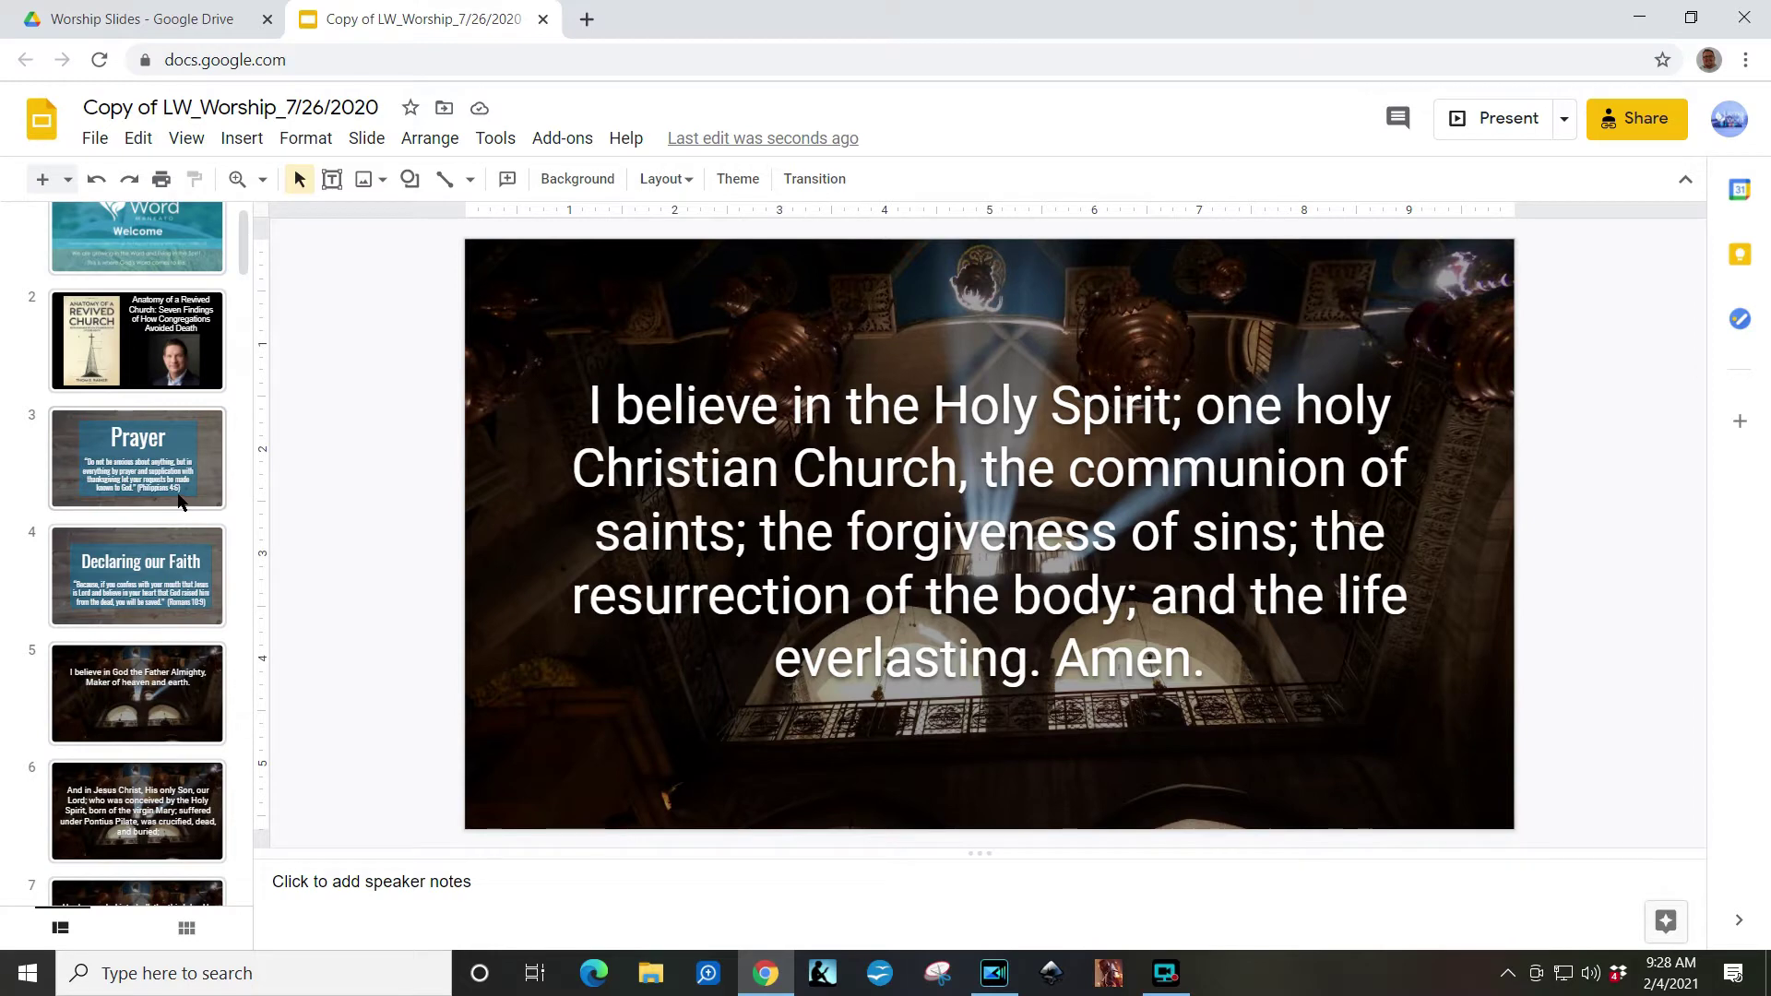
Step: Scroll the filmstrip down to the gap between slides 8 and 9
scroll(178, 499, down, 1)
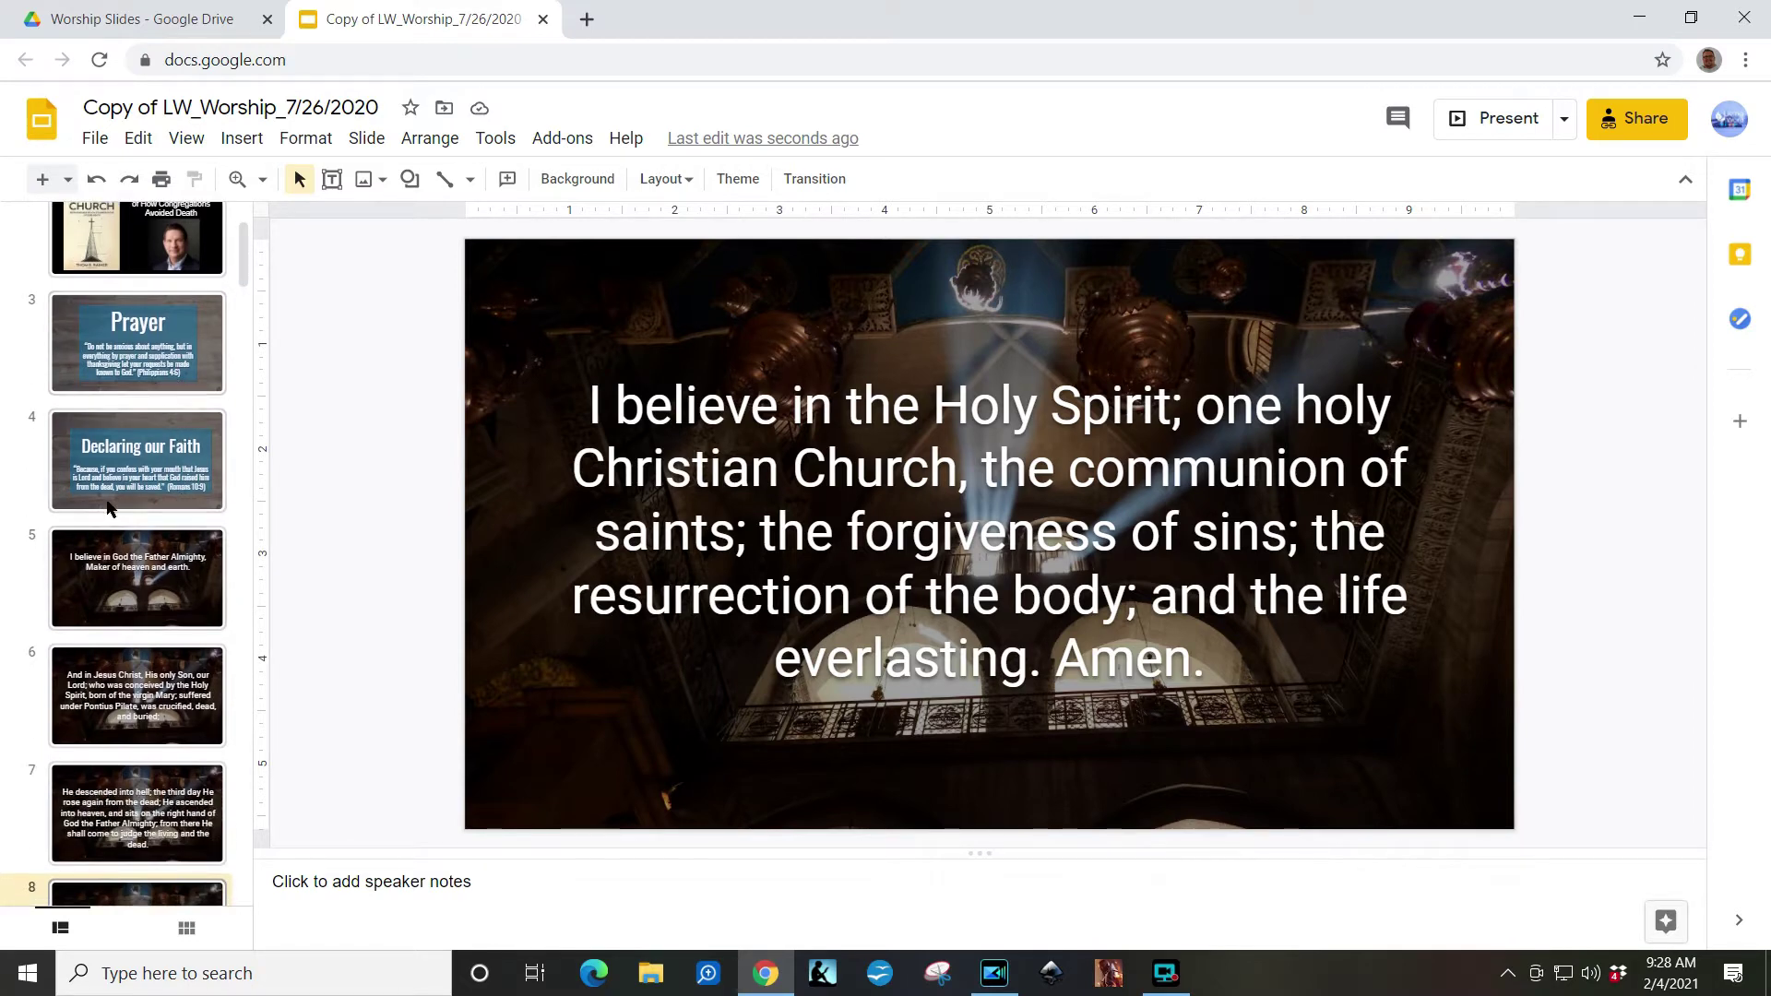
scroll(149, 576, down, 3)
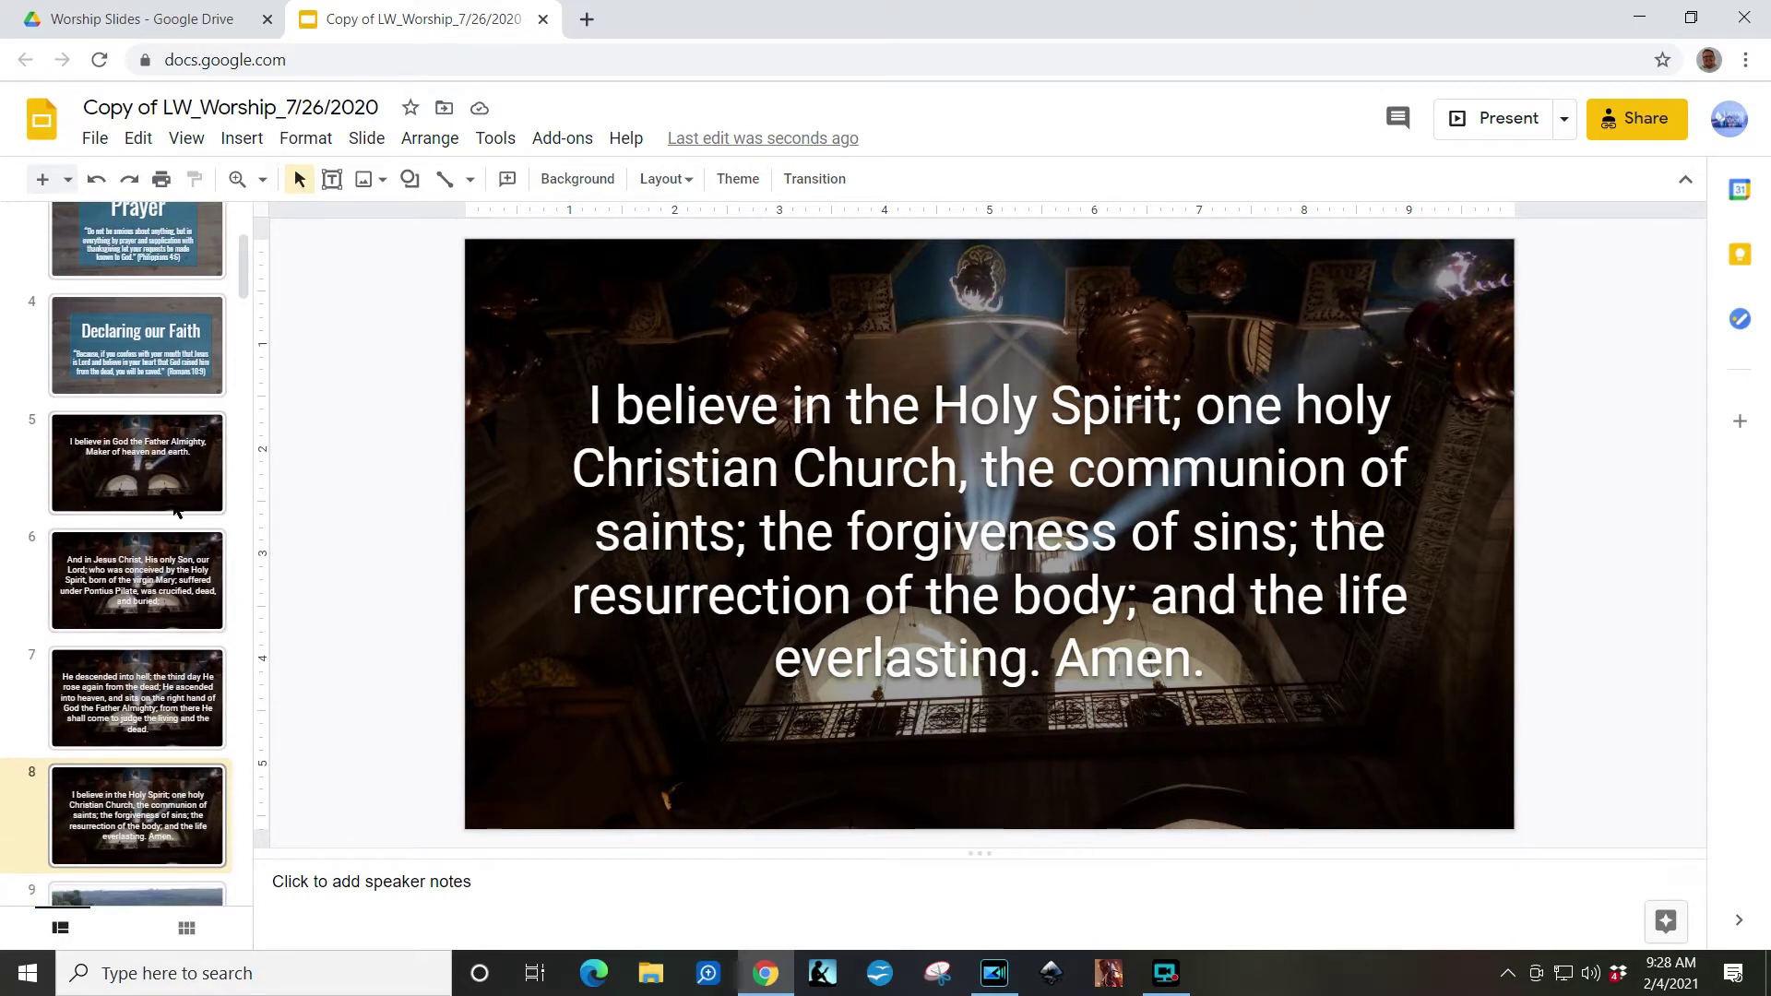
scroll(170, 530, down, 1)
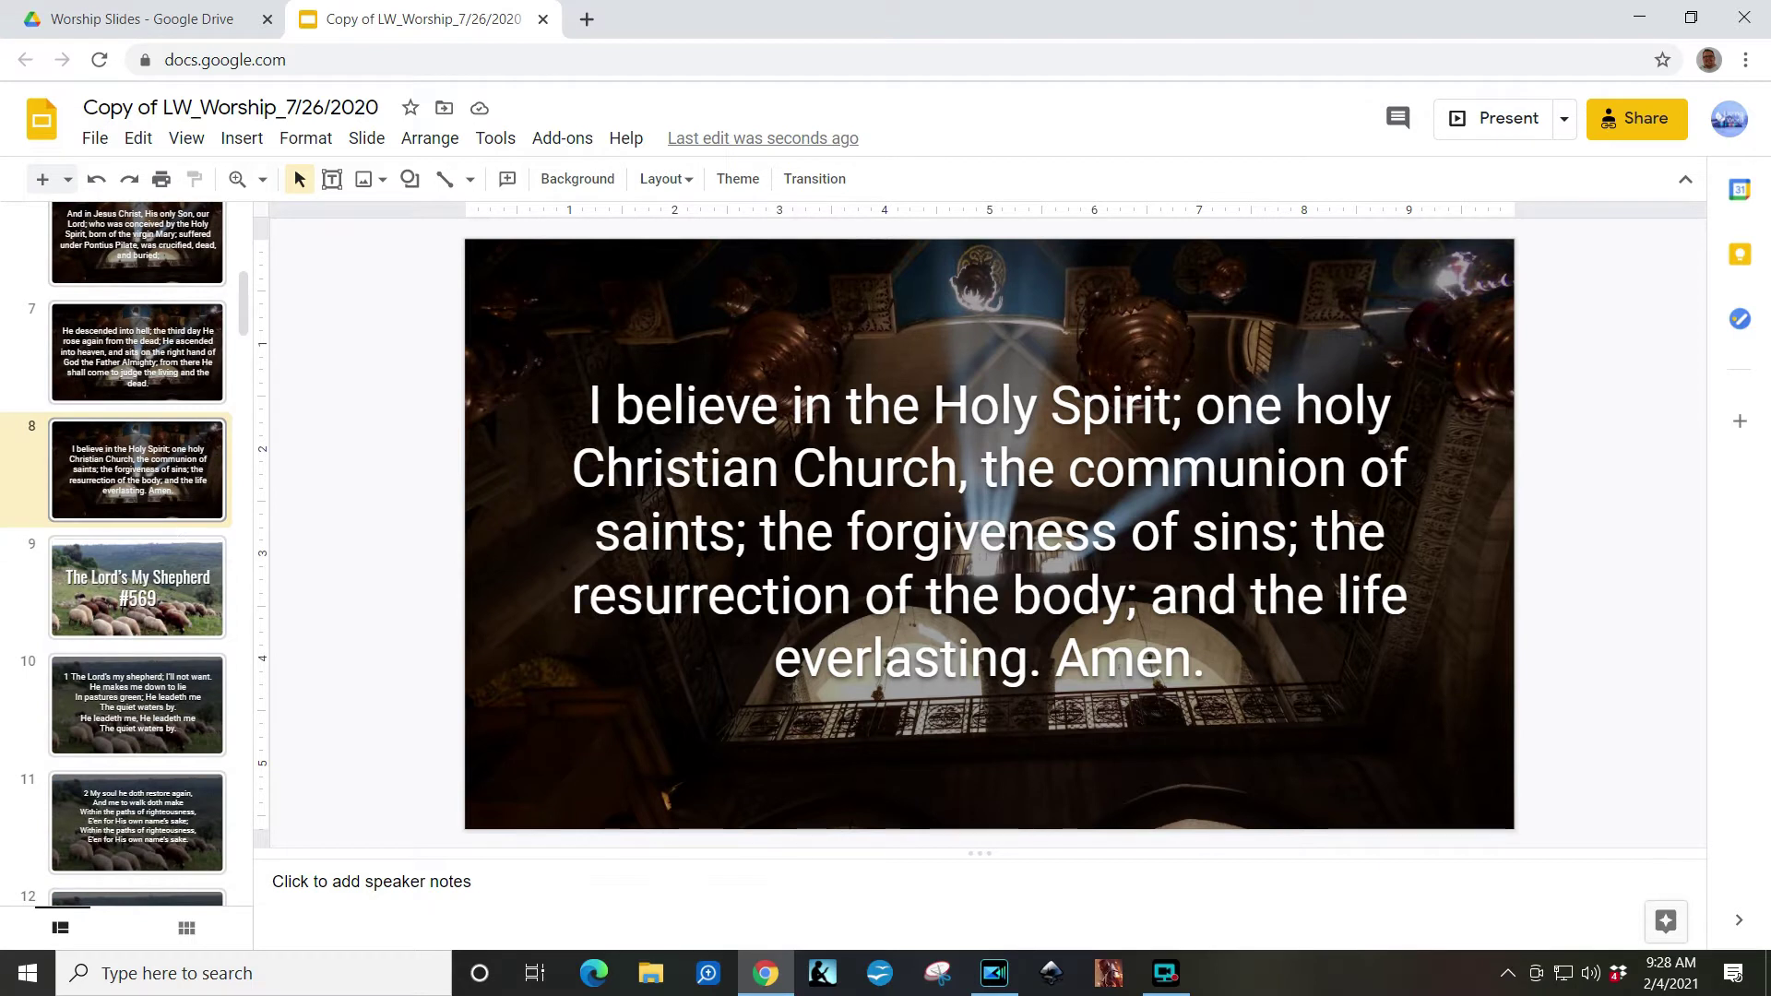
click(169, 529)
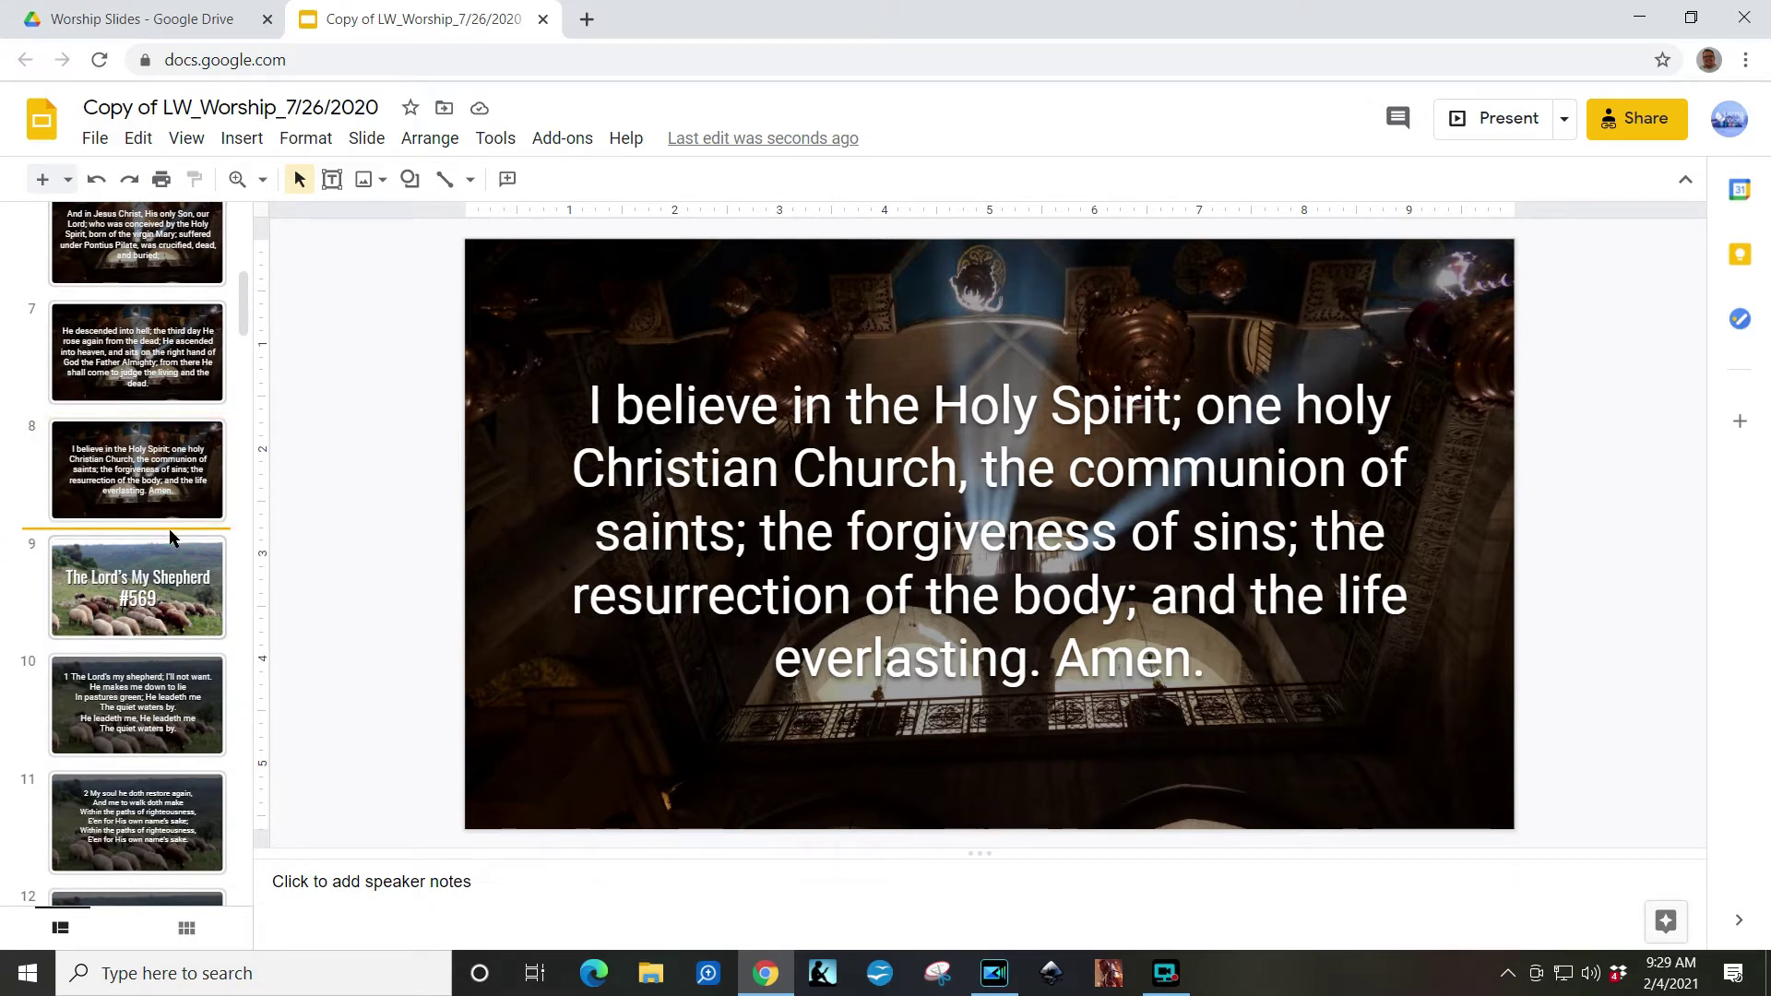
Step: Insert a new slide after slide 8 and title it 'New Hymn'
right_click(170, 537)
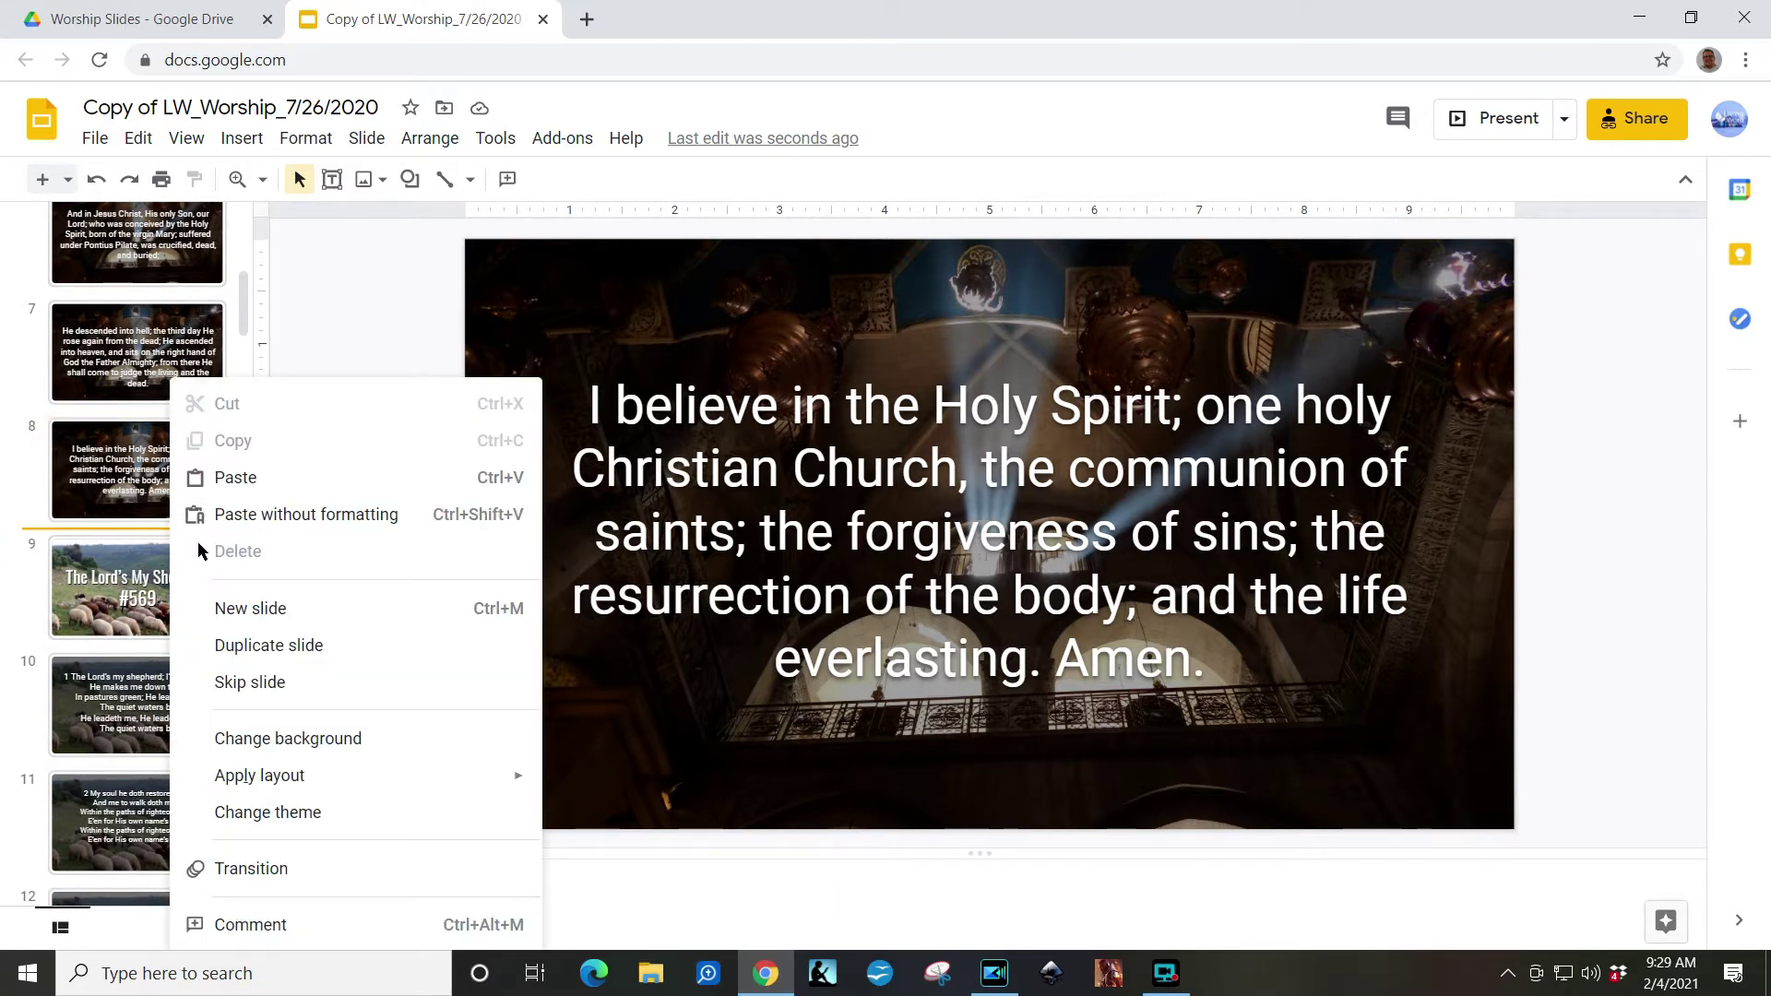
click(238, 609)
click(1011, 496)
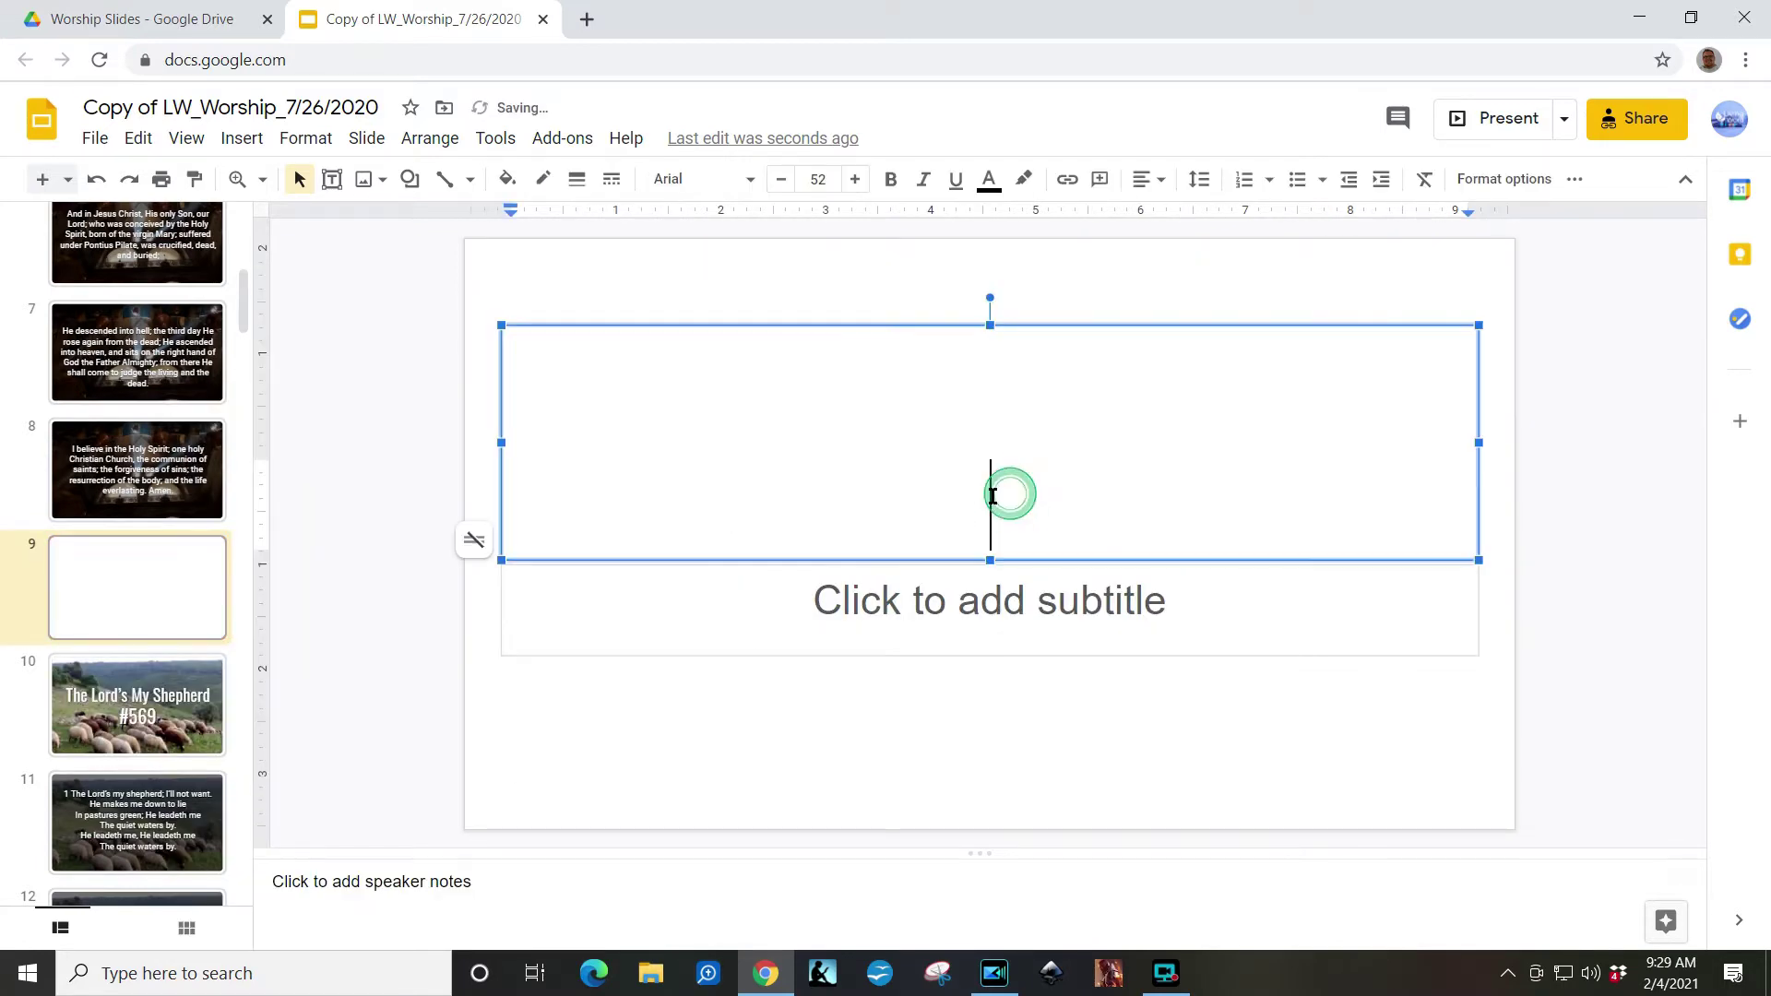
text(H)
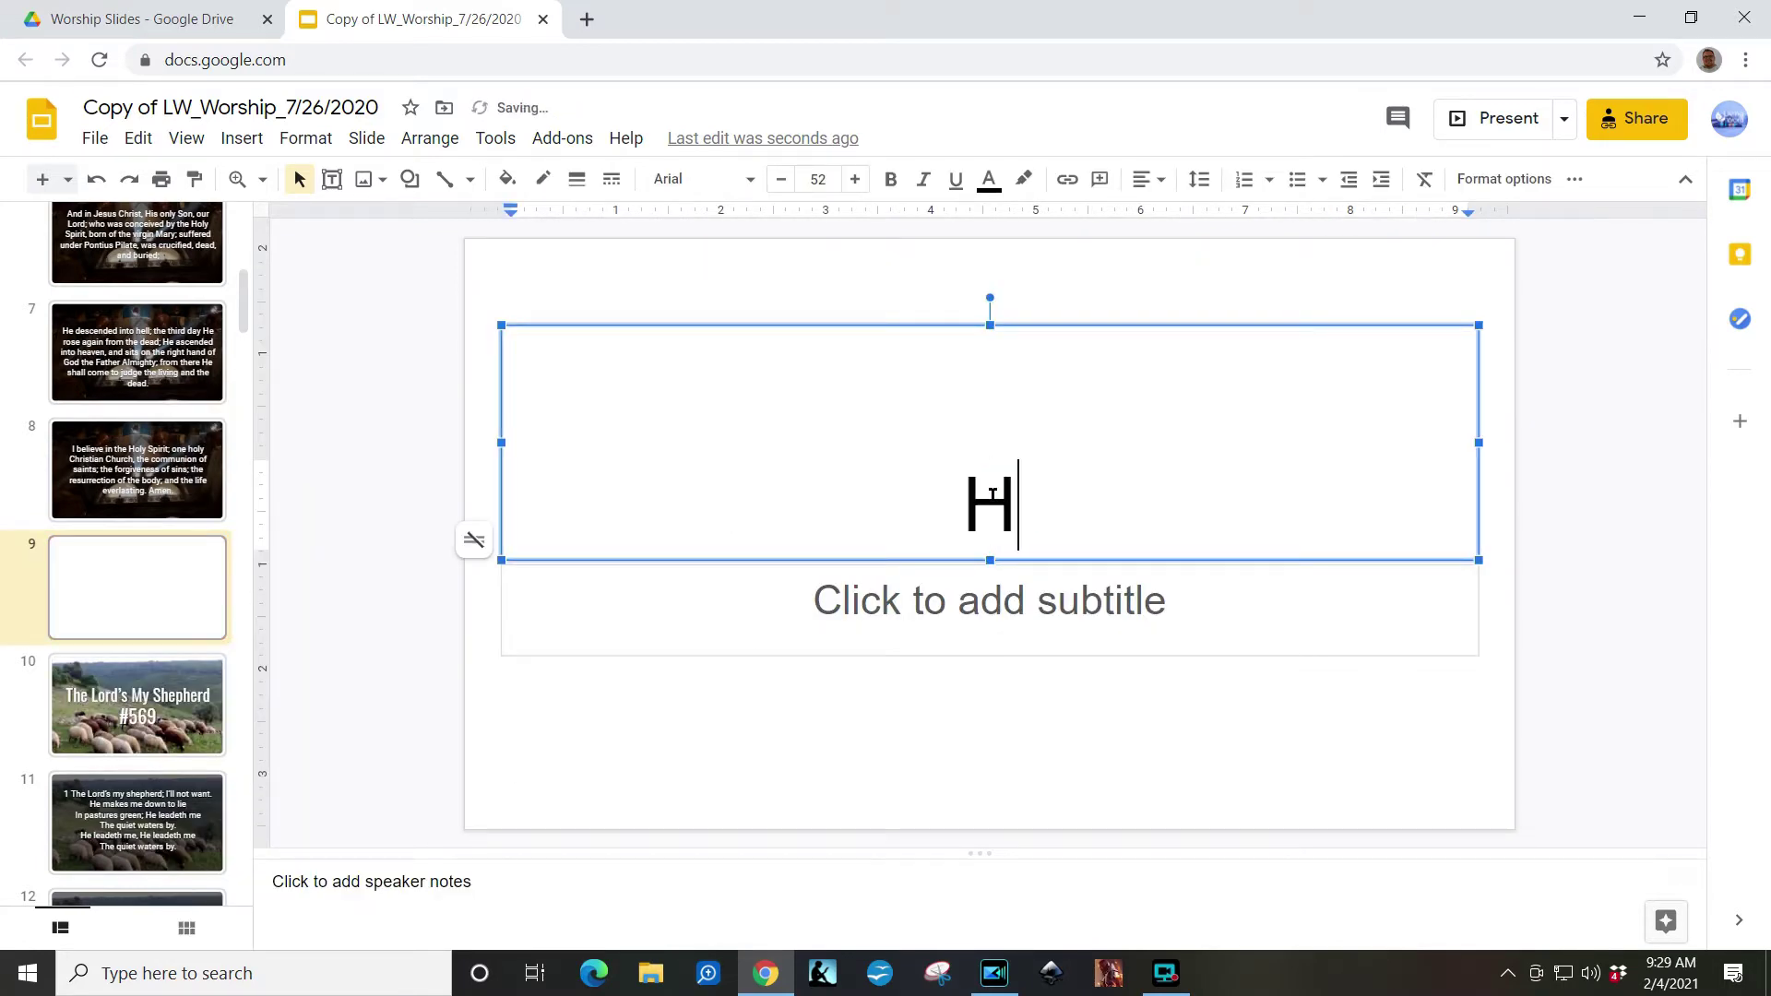
key(BackSpace)
text(New )
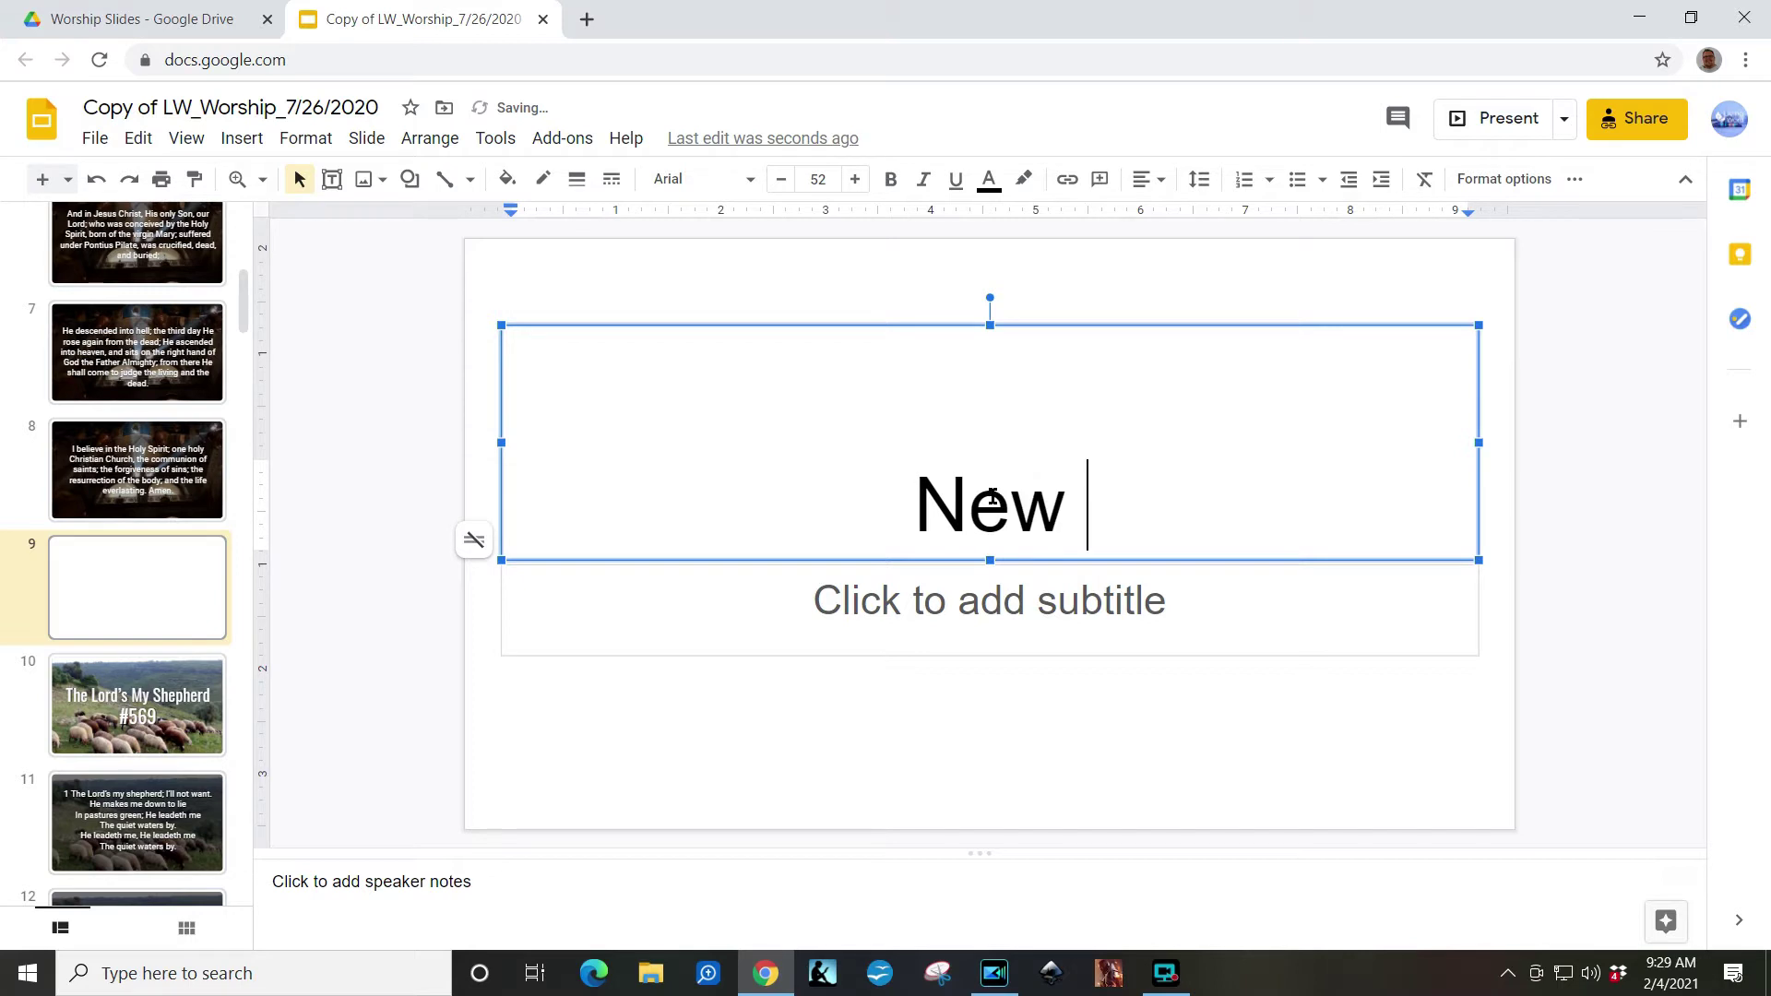
text(Hymn)
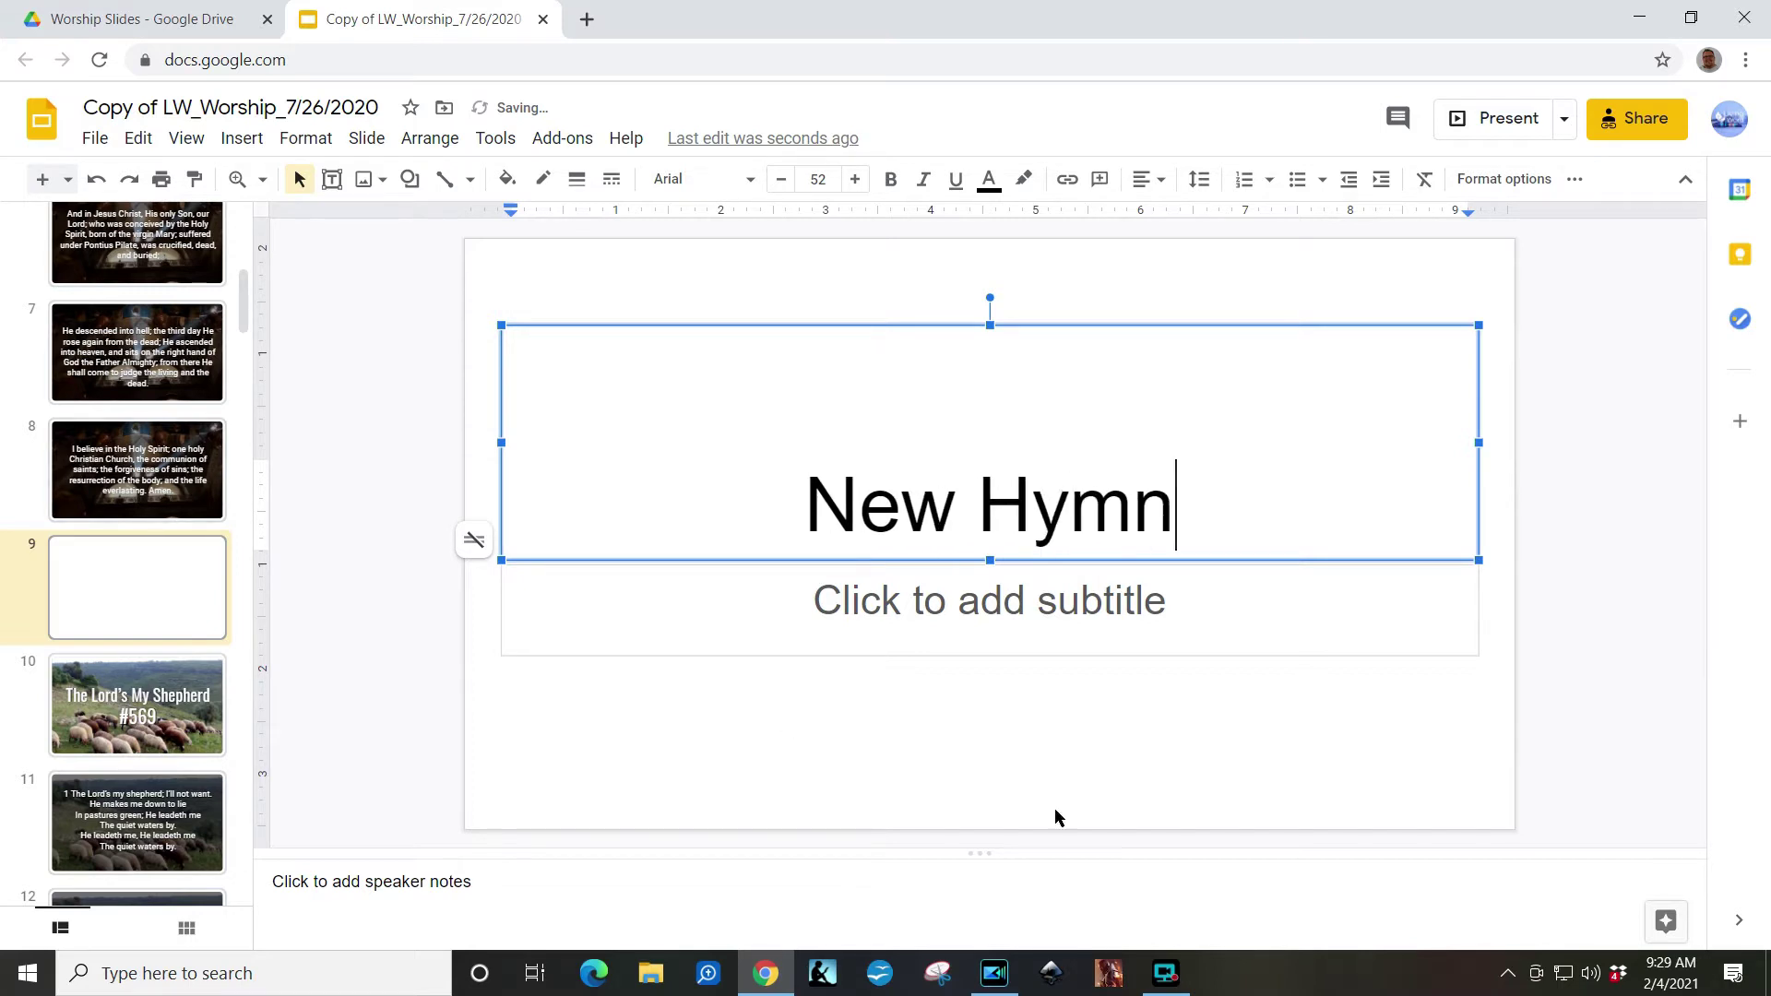
click(1596, 600)
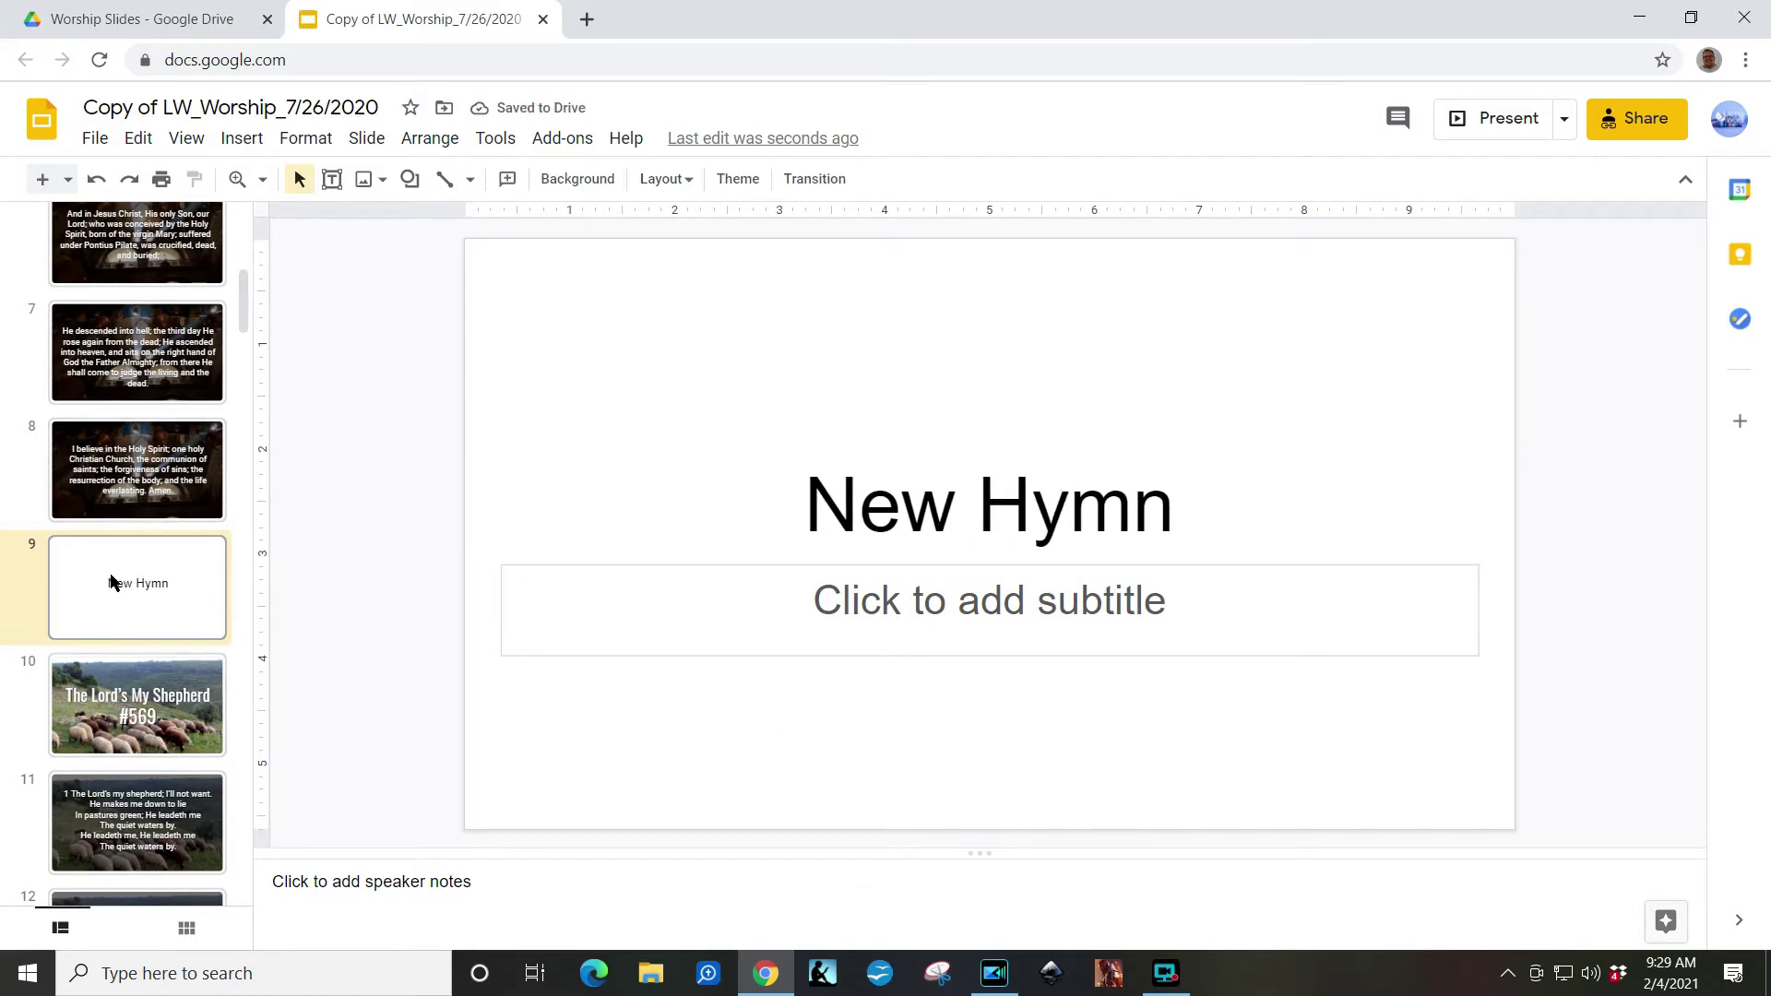
Step: Delete the blank New Hymn slide
right_click(181, 594)
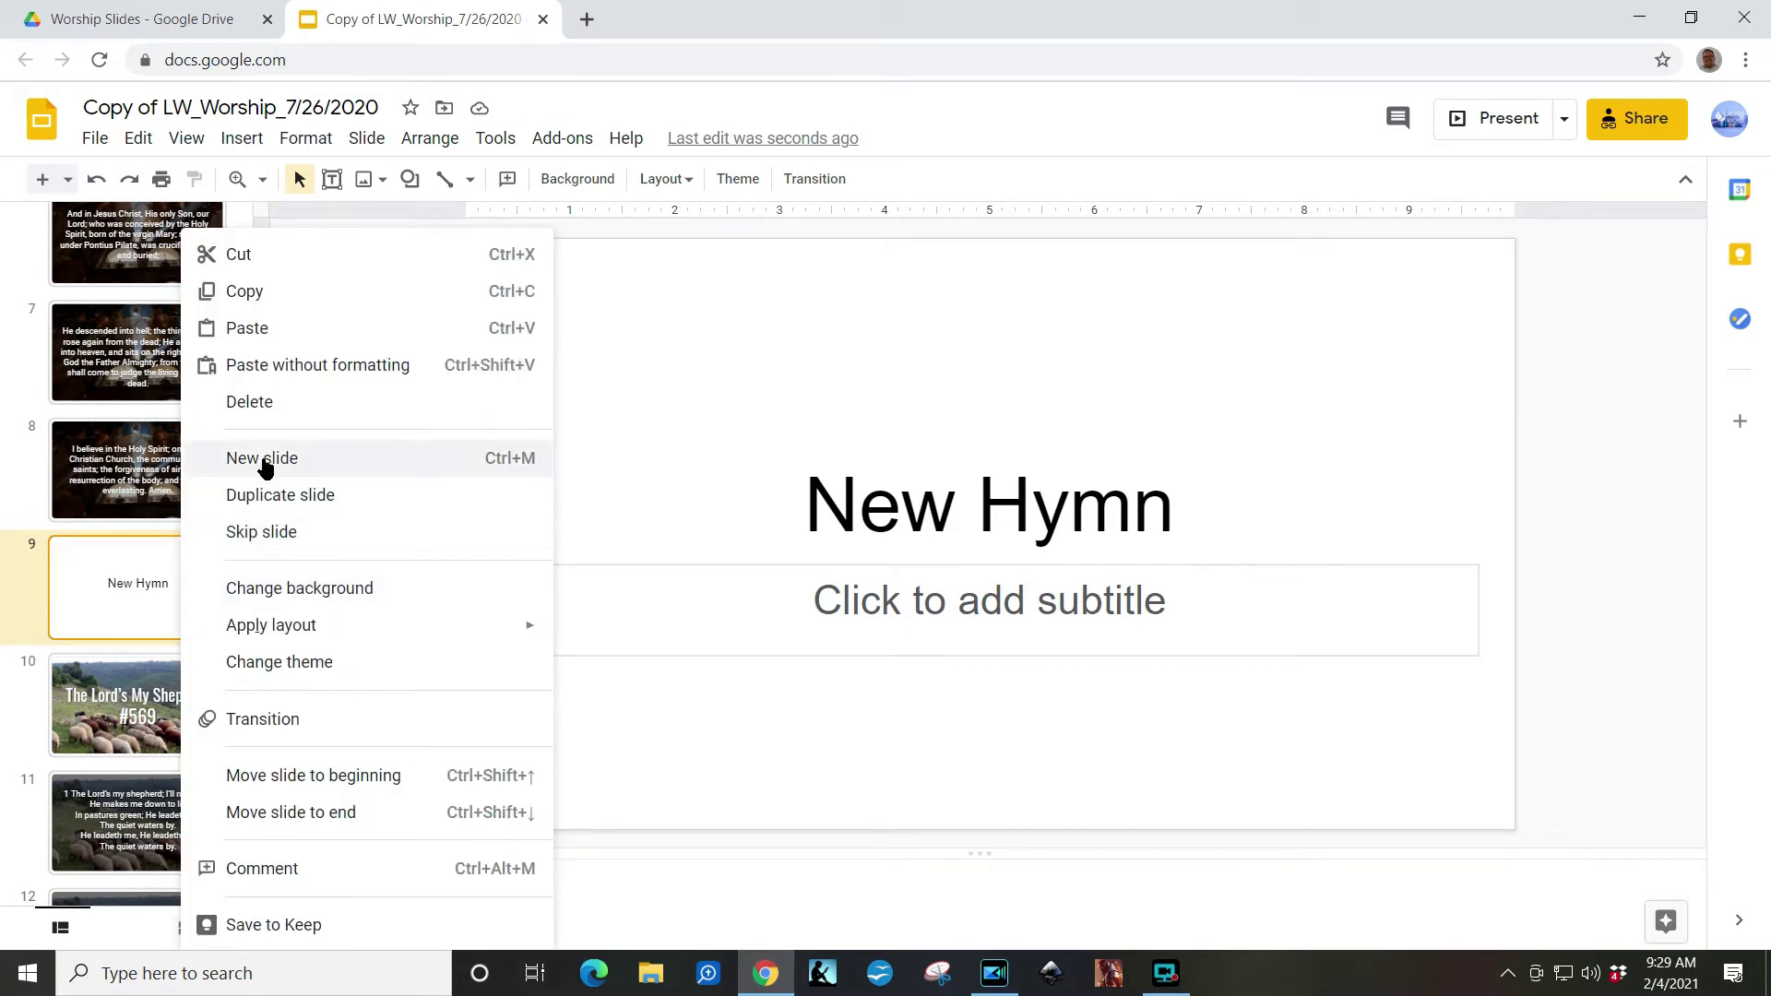
click(265, 402)
scroll(248, 512, down, 1)
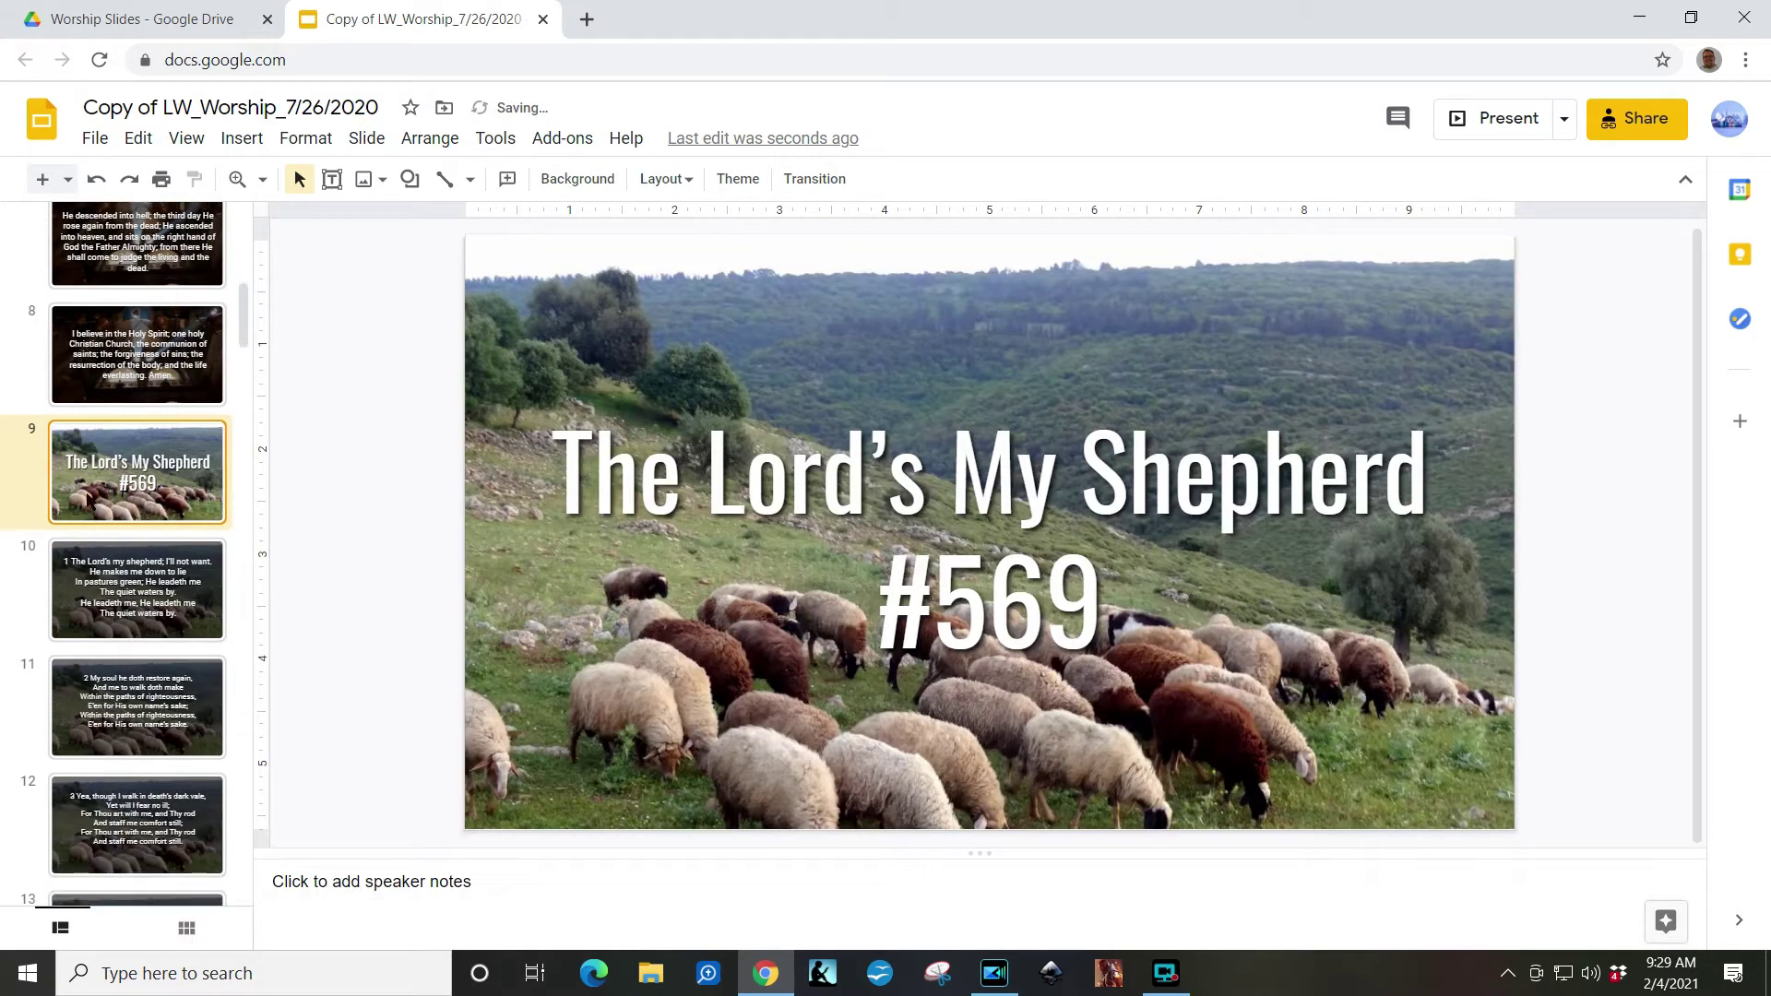
click(115, 563)
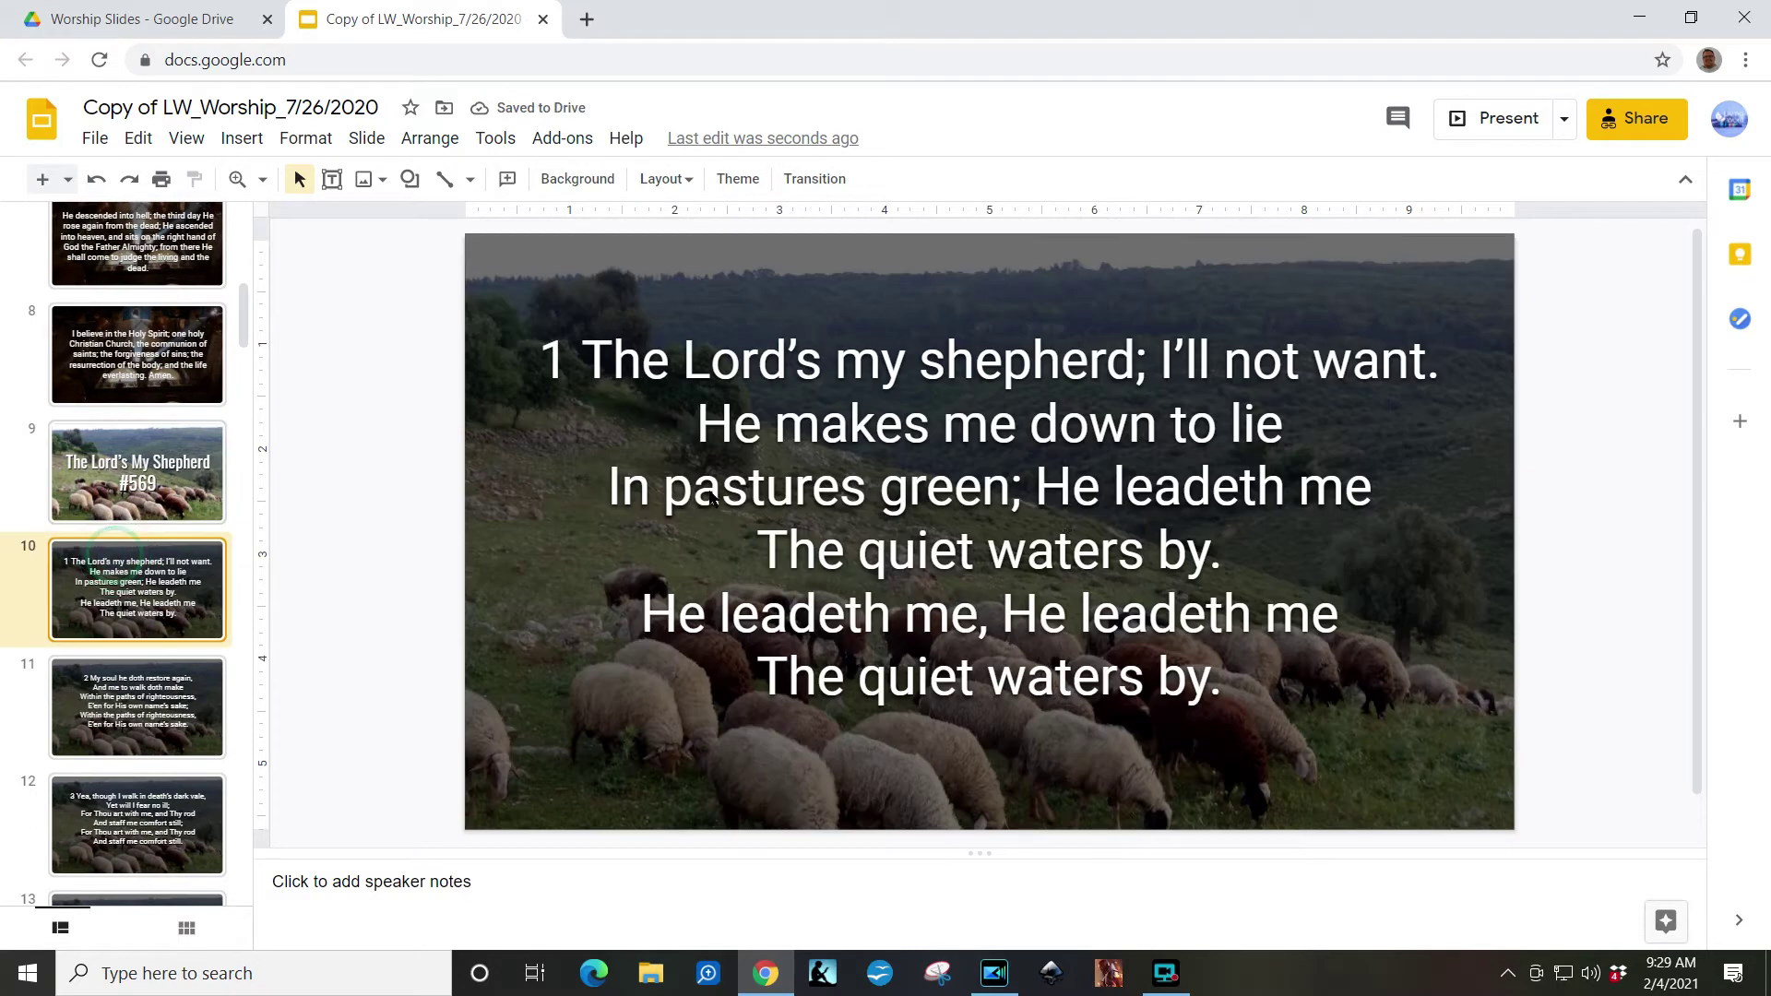
Step: Duplicate The Lord's My Shepherd title and first-verse slides together
click(170, 491)
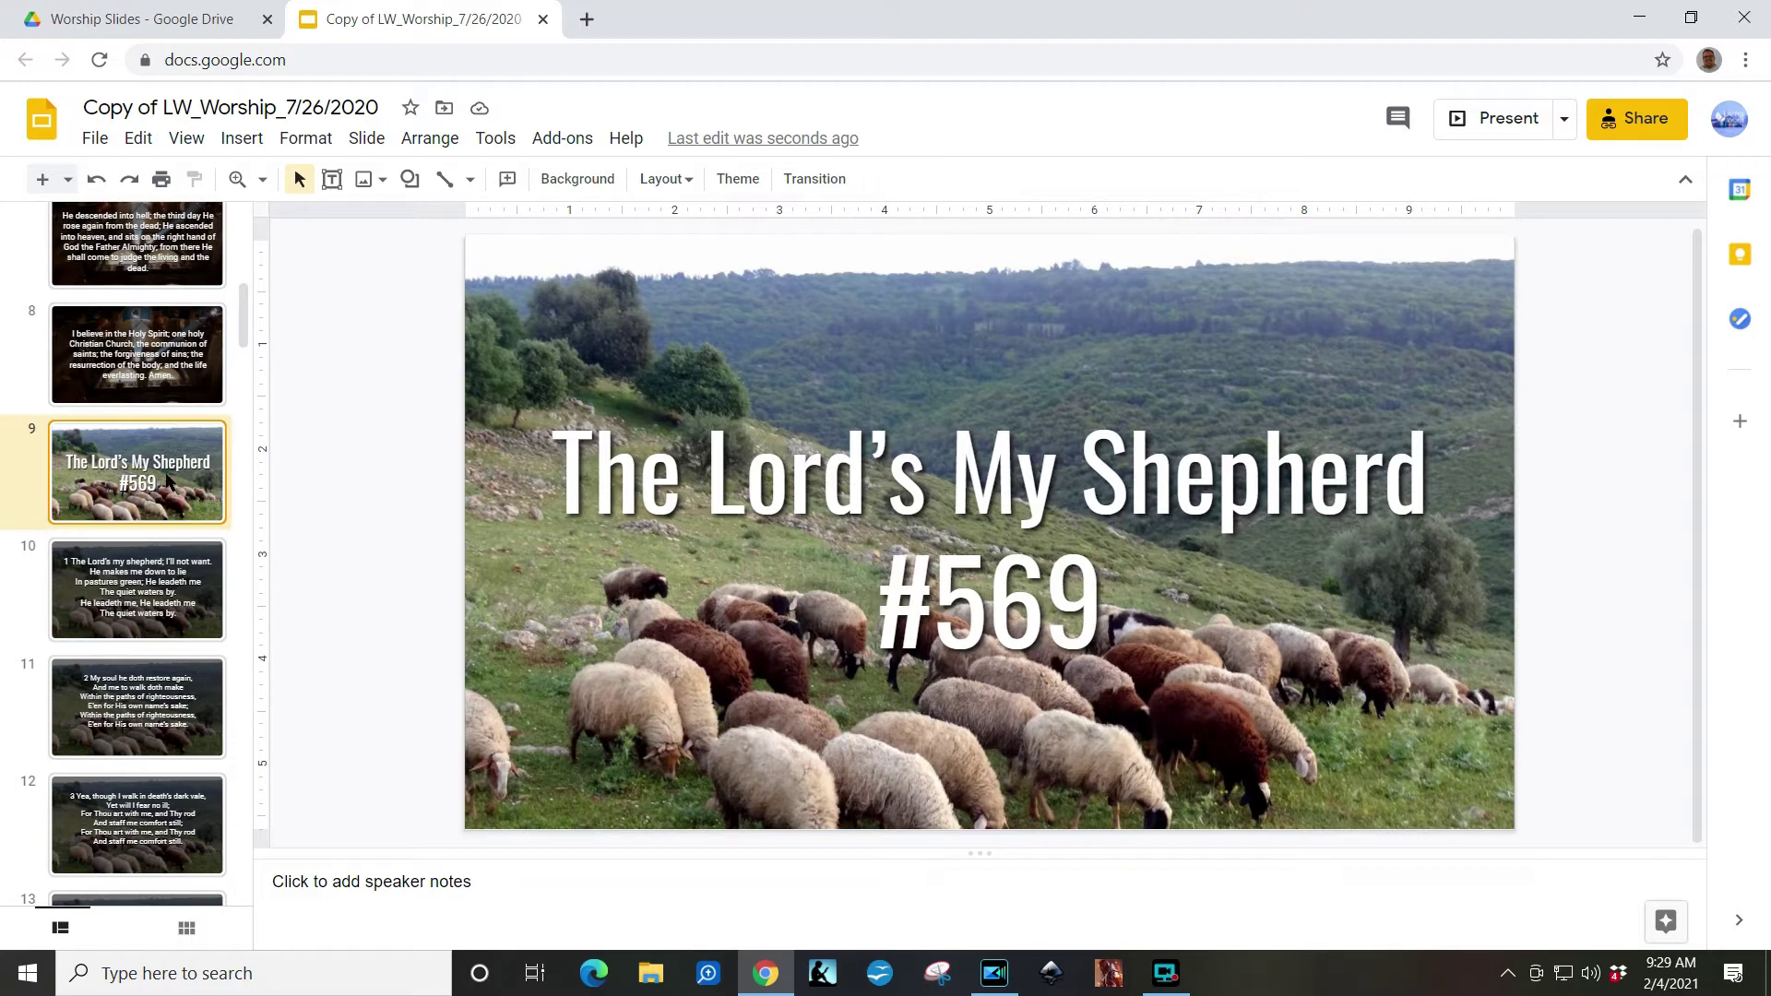
click(185, 562)
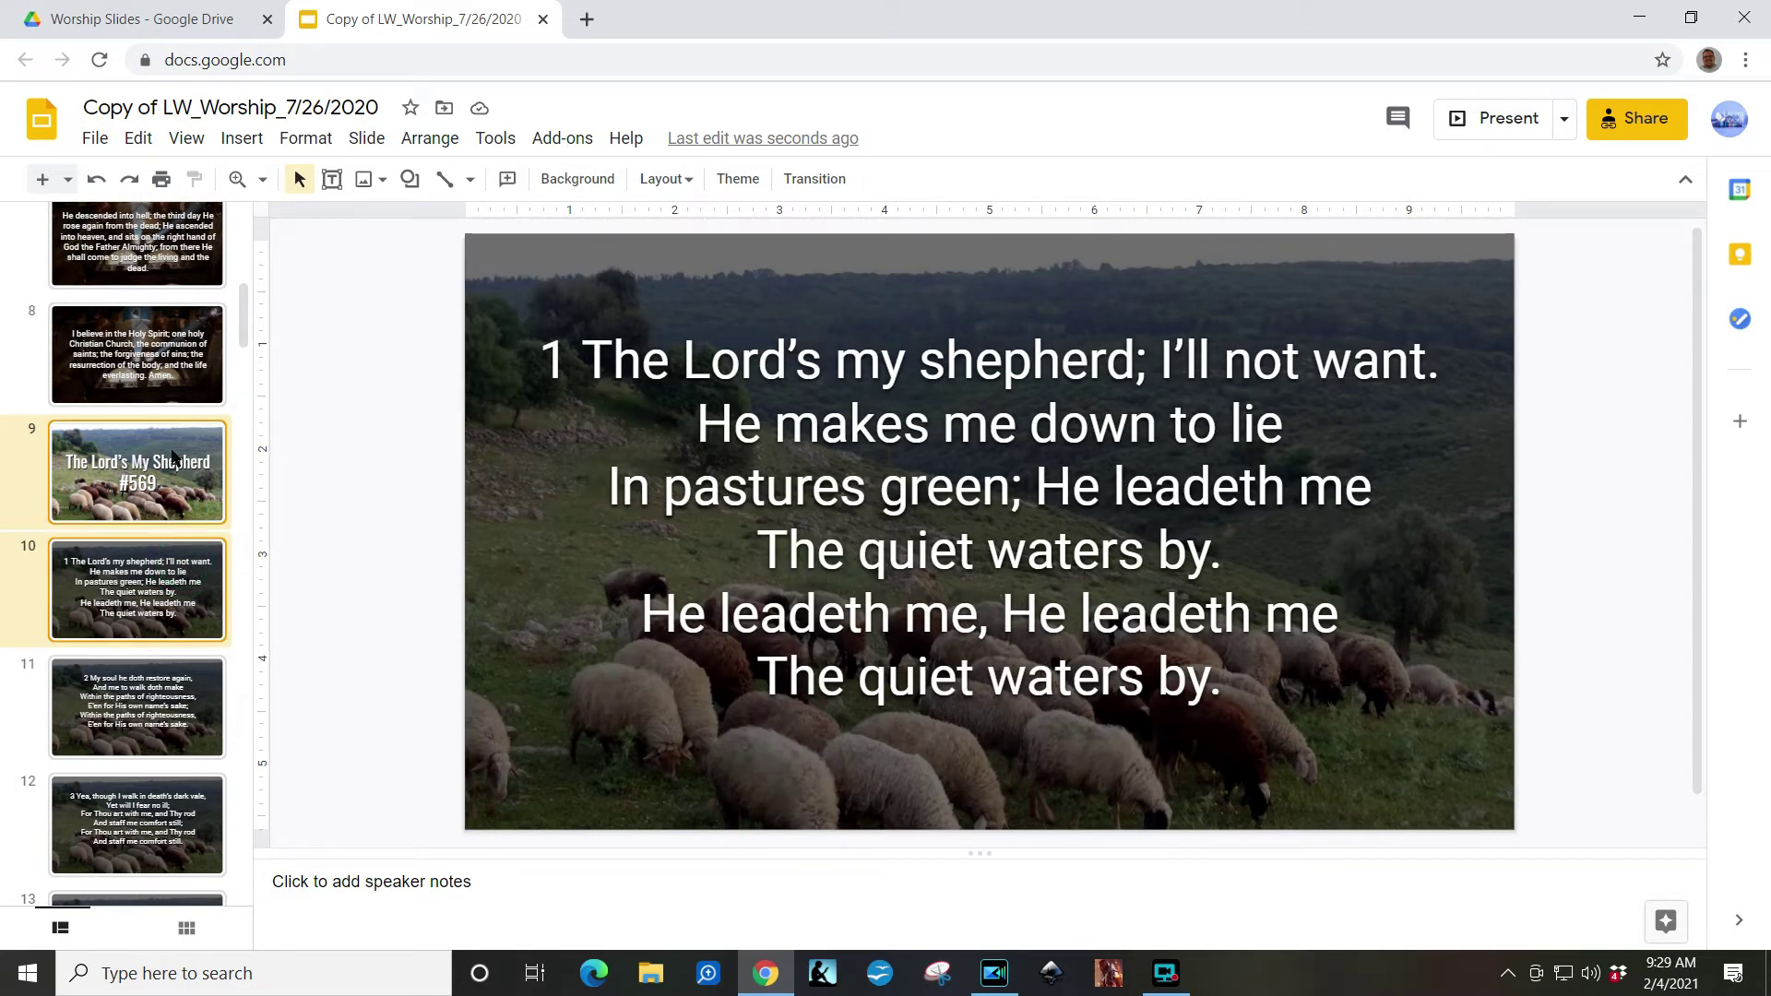
right_click(164, 581)
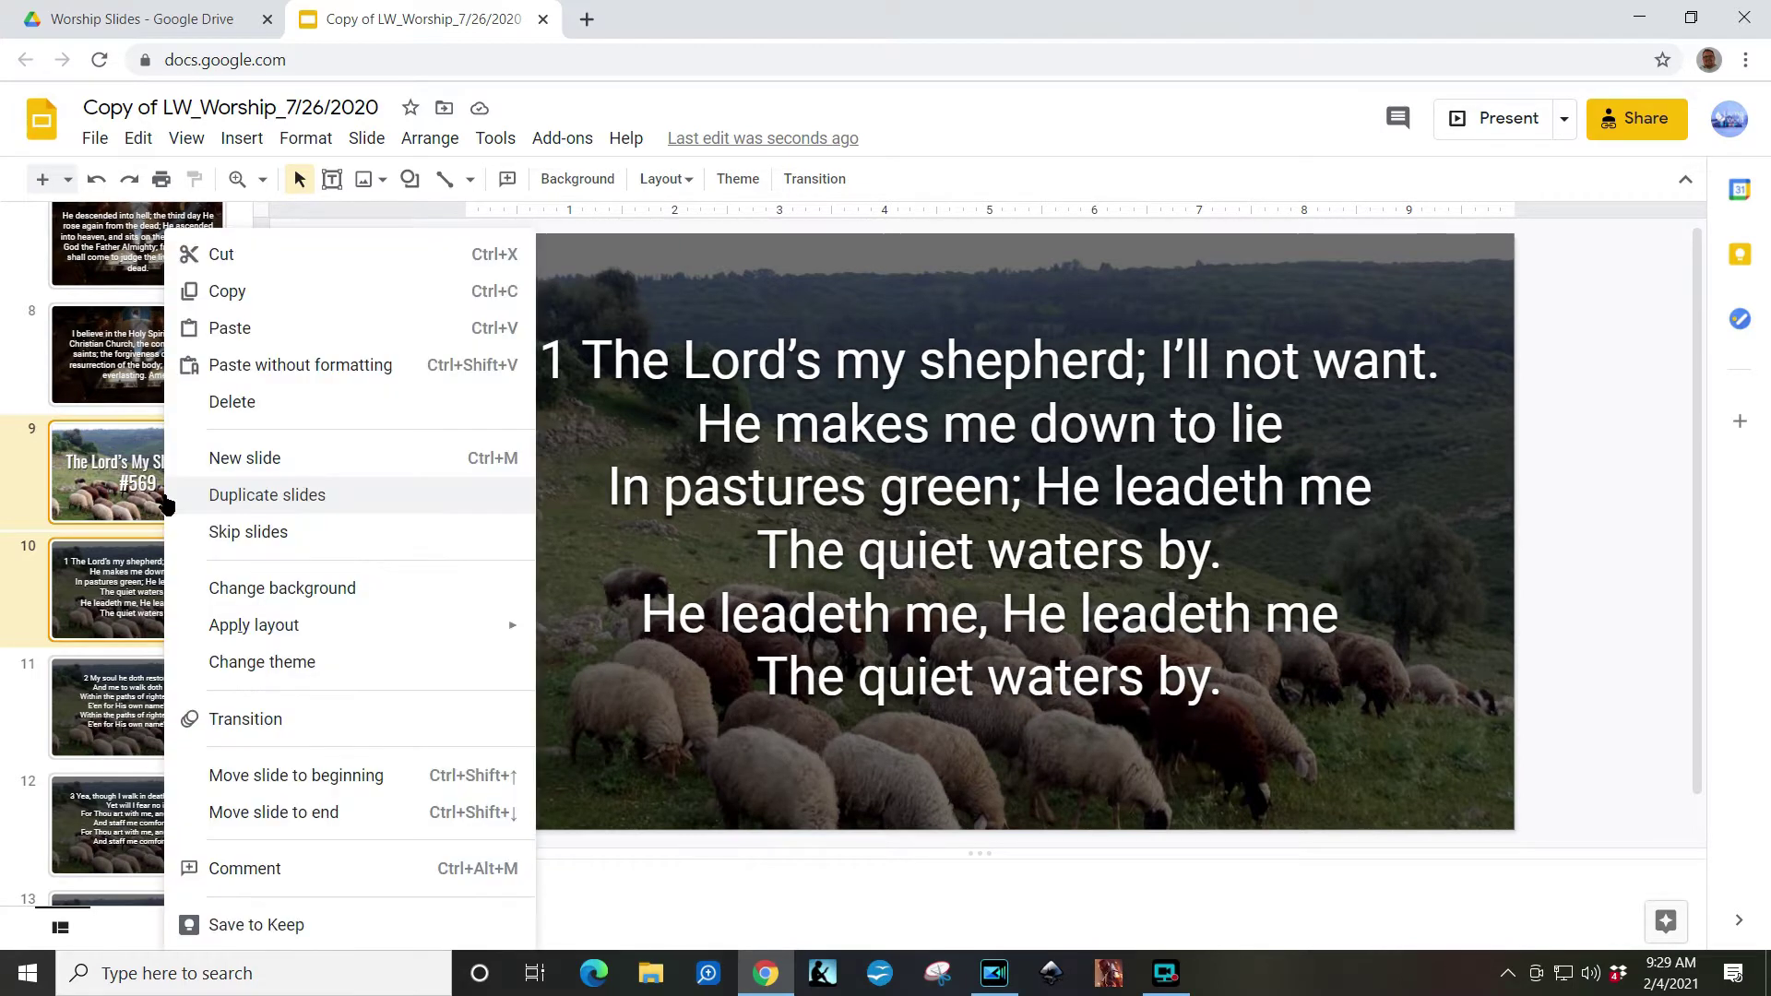
click(249, 499)
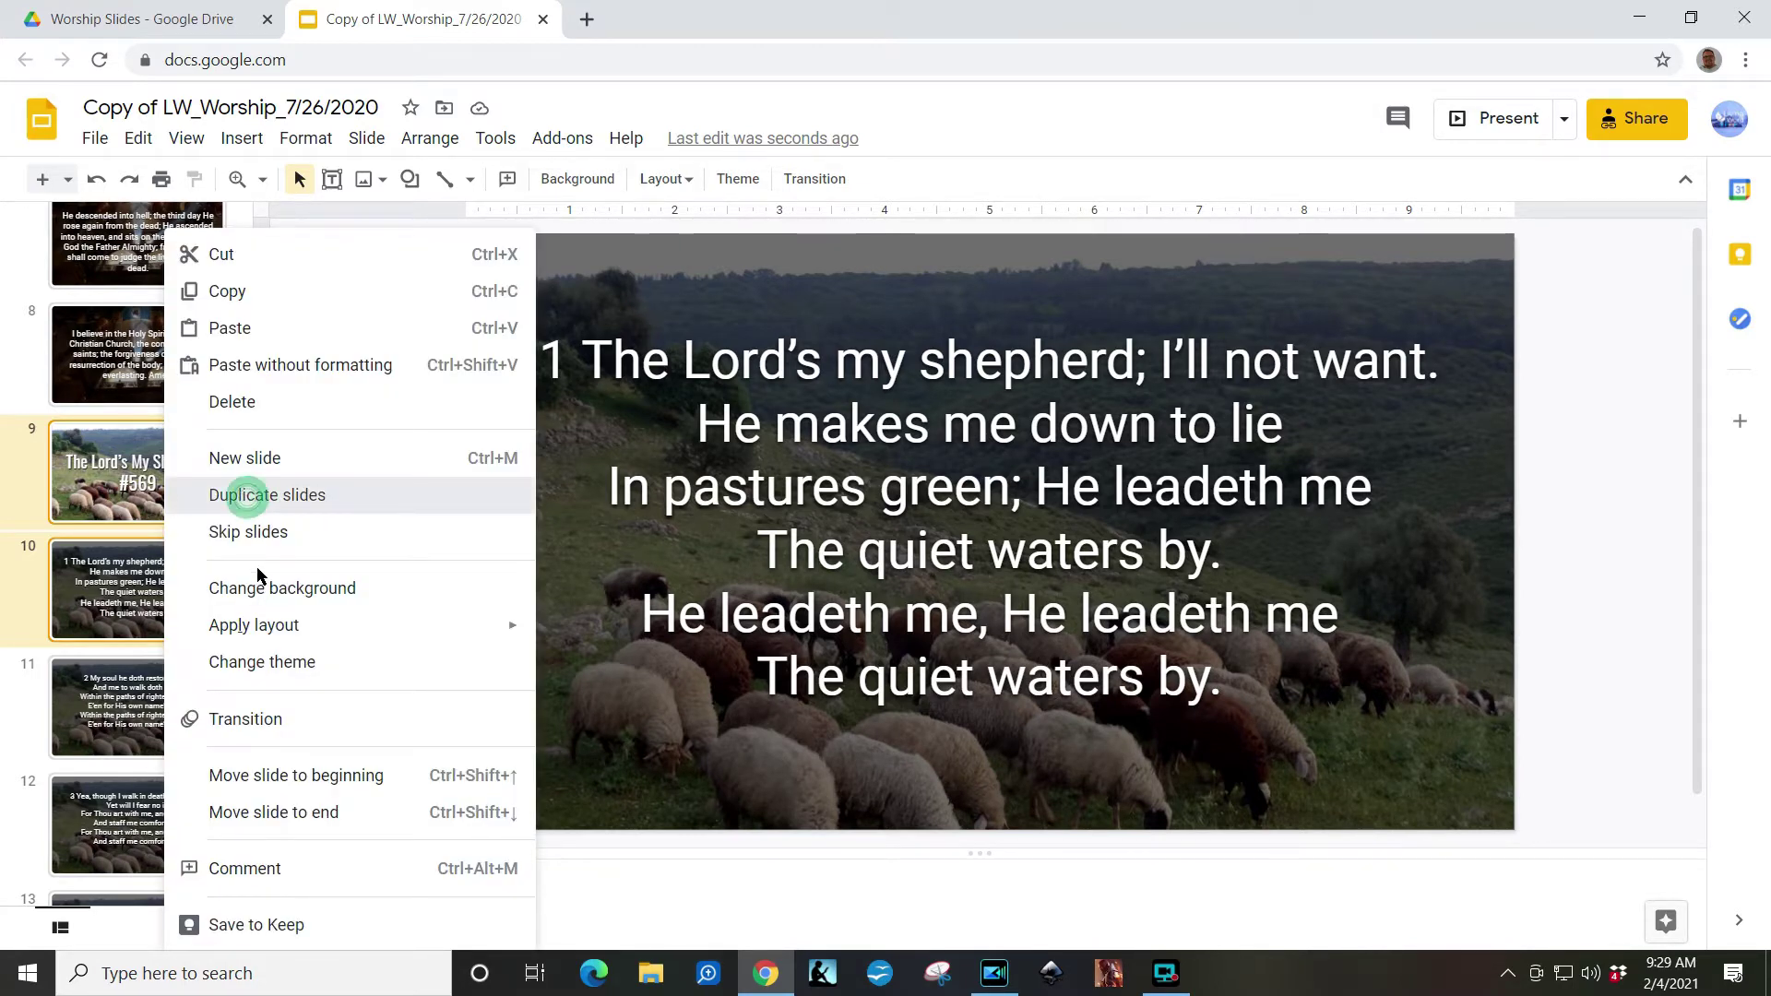
scroll(210, 627, down, 3)
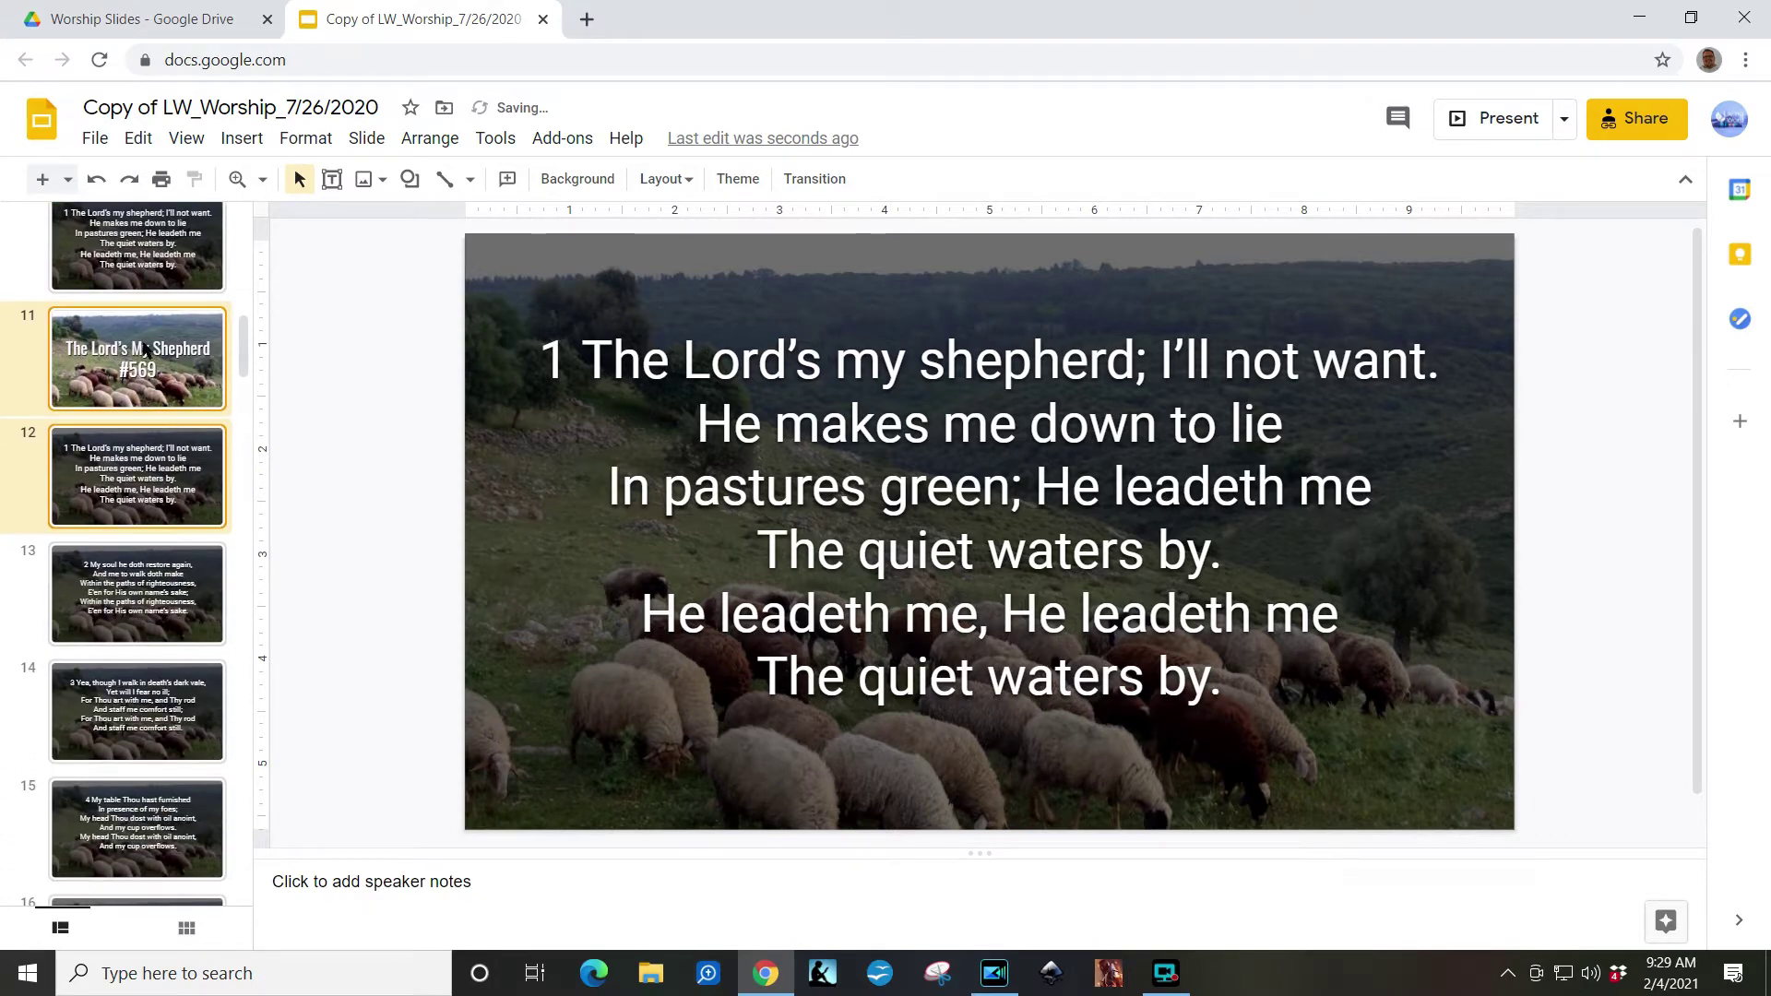
scroll(158, 706, up, 1)
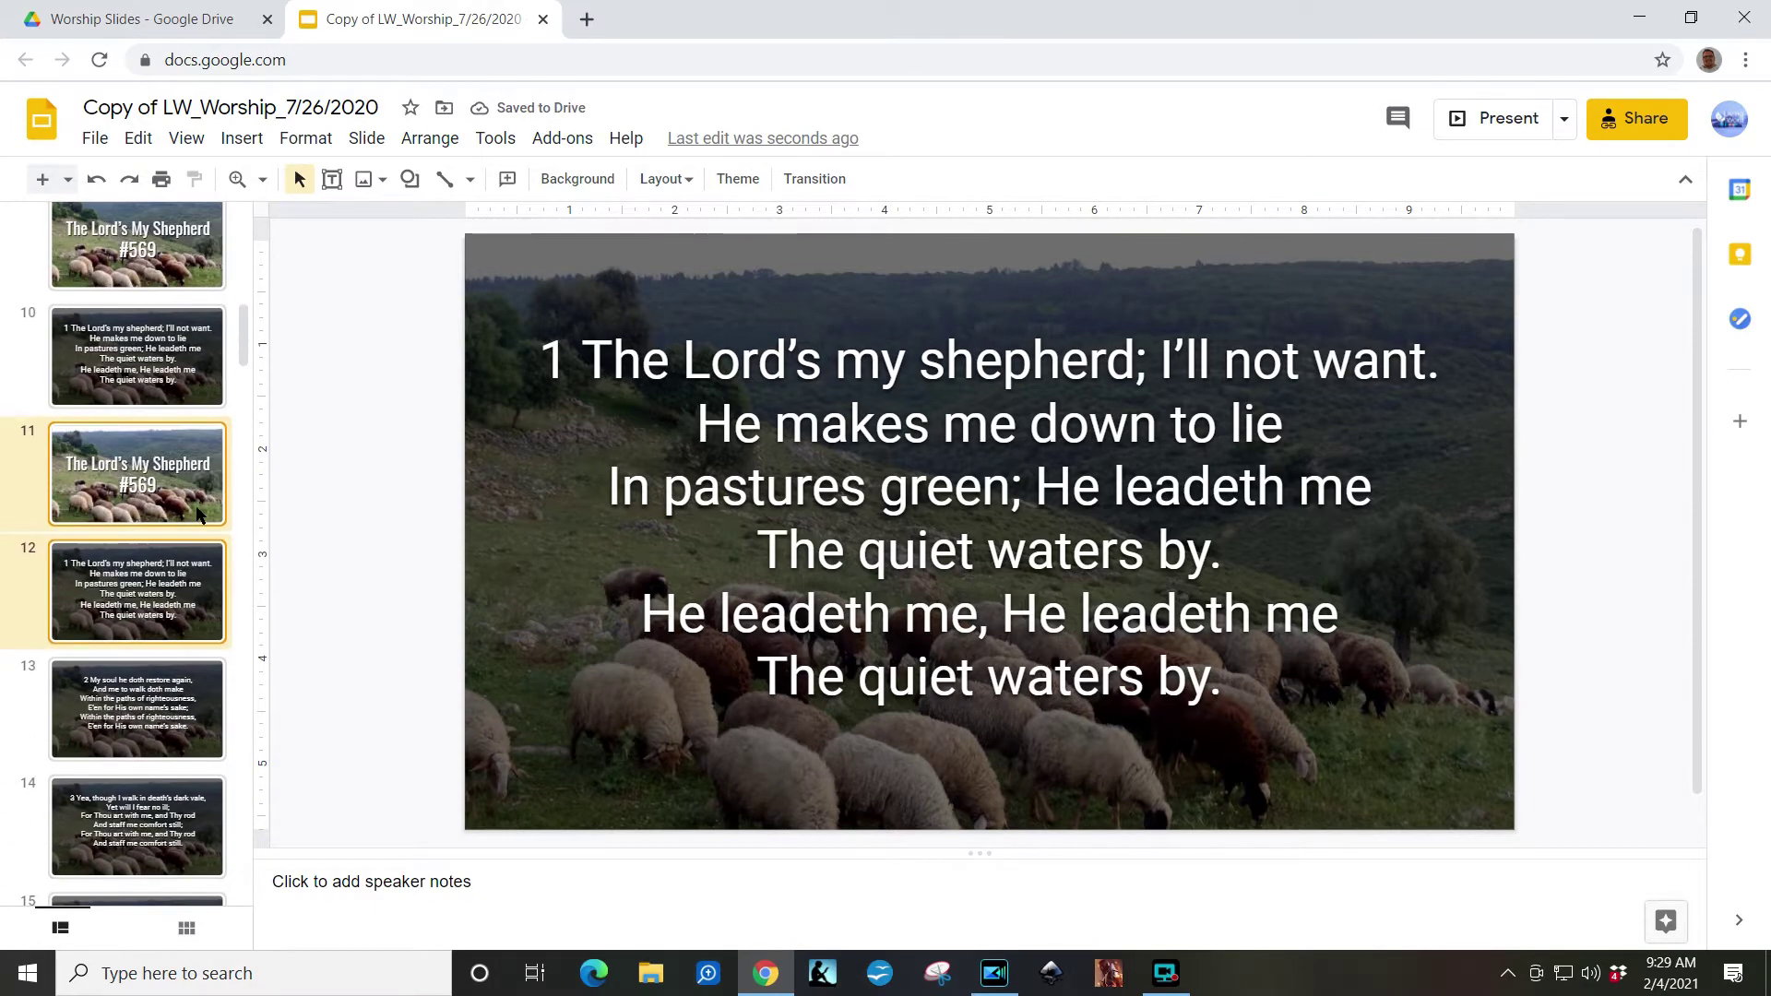
scroll(166, 480, down, 2)
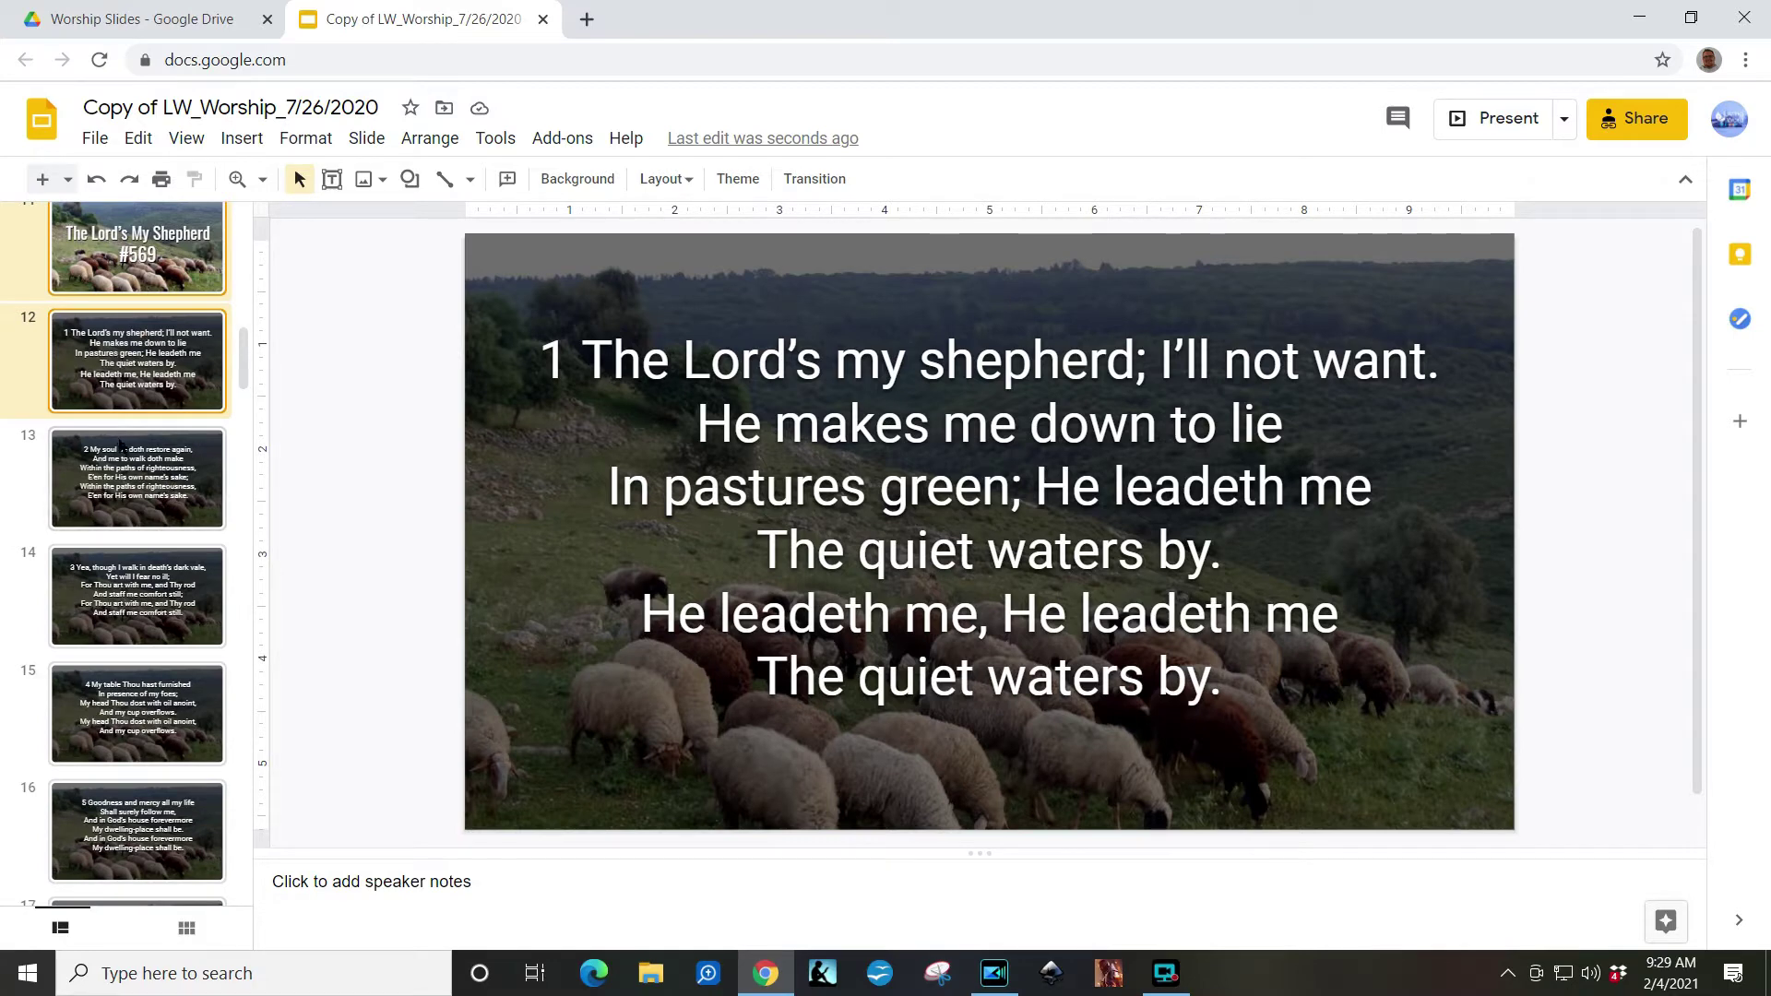
scroll(129, 457, down, 2)
scroll(147, 517, up, 3)
scroll(151, 523, up, 3)
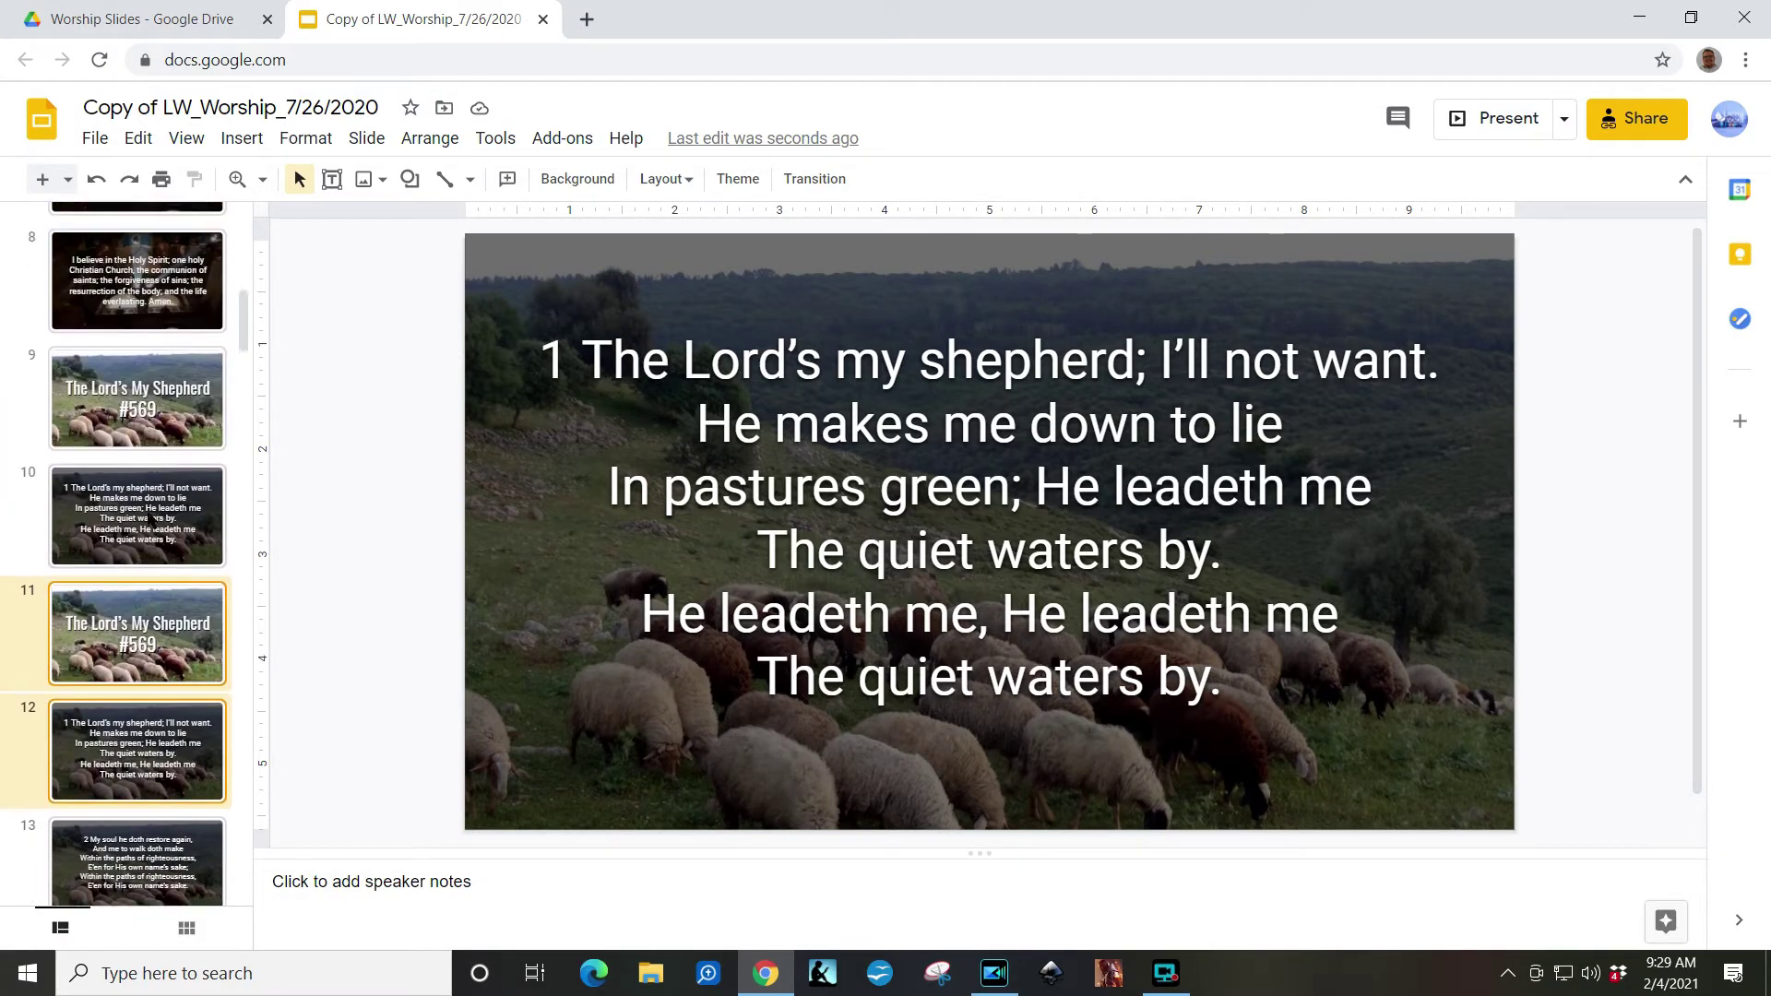
Step: Review the original slides 9 and 10, ending on title slide 9
click(152, 471)
click(155, 552)
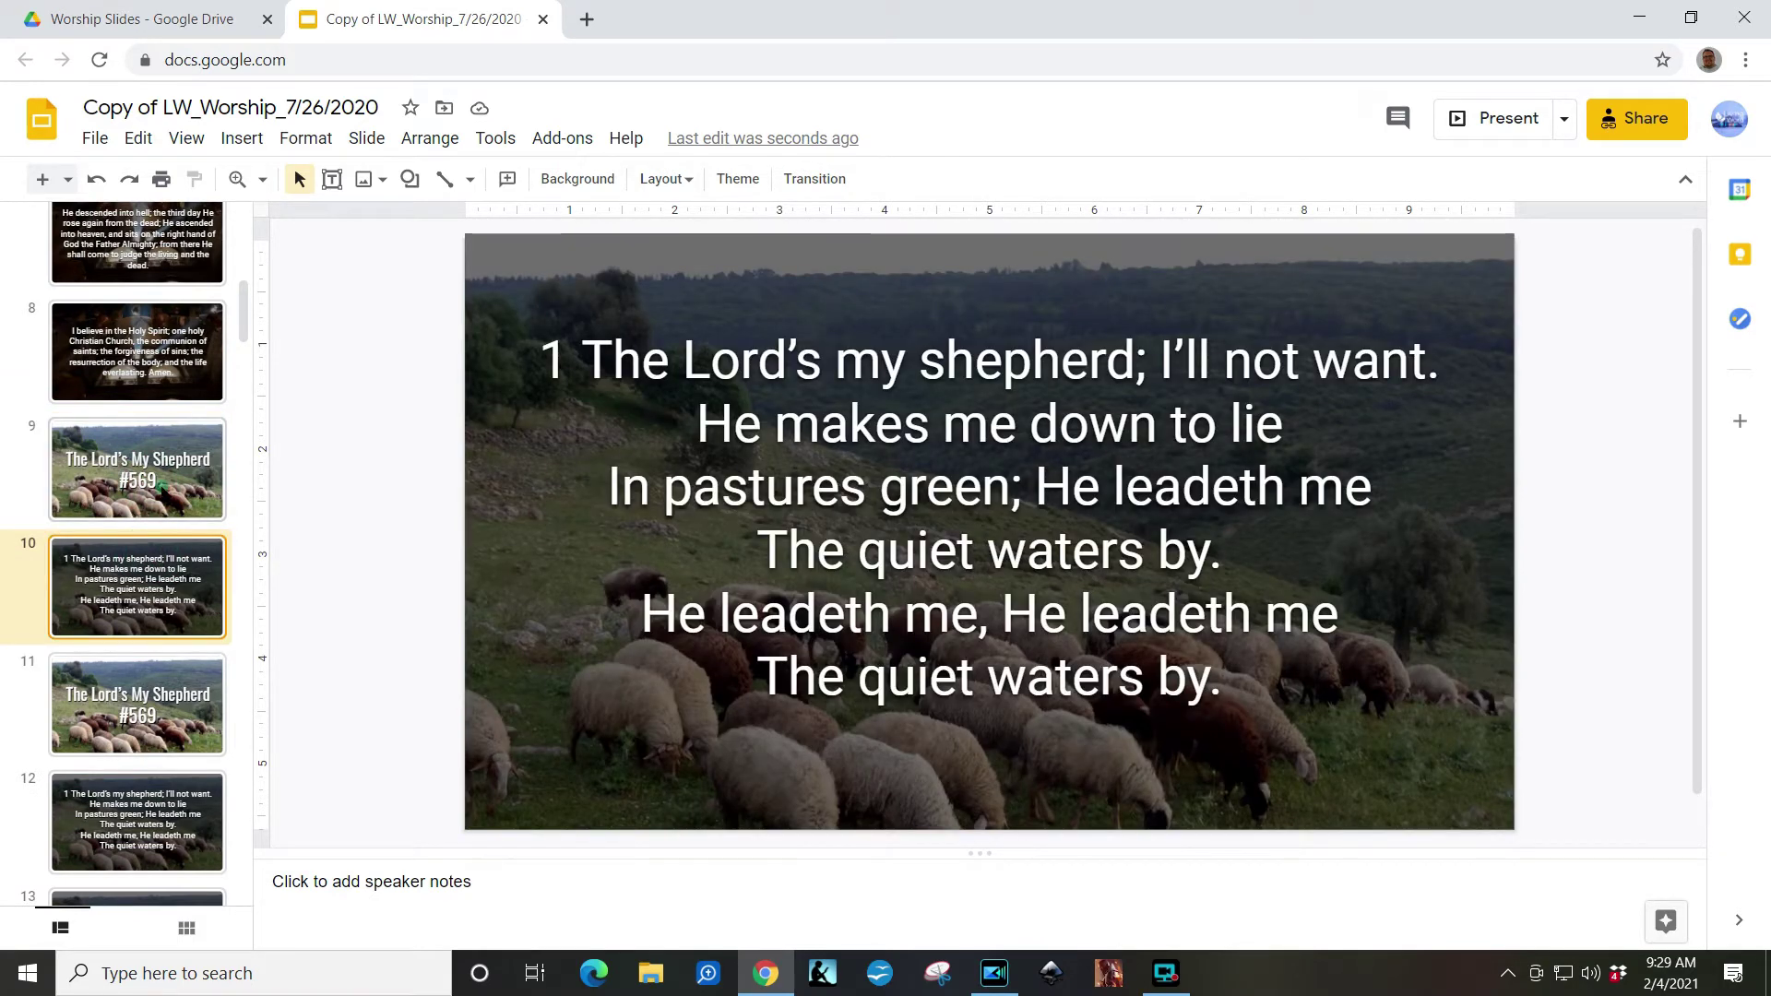
key(Up)
Step: Replace slide 9's title with 'New Hymn' and nudge the title box slightly lower
click(680, 469)
key(ctrl+a)
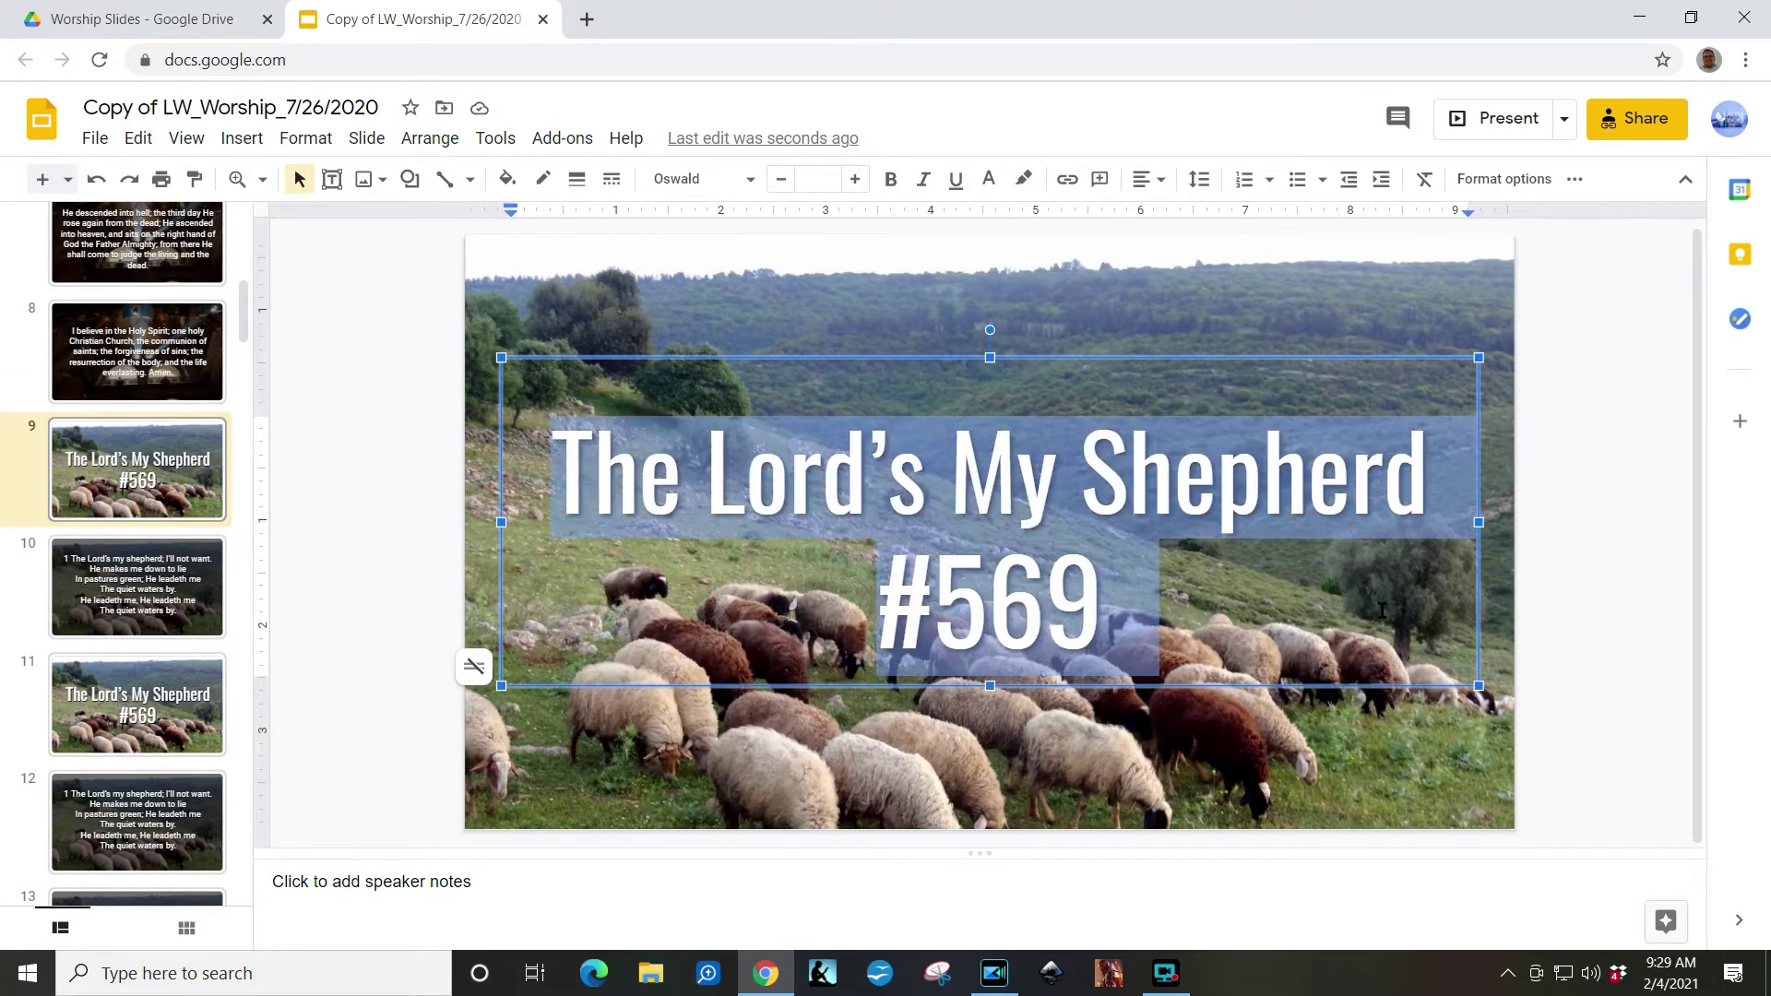
text(New Hymn)
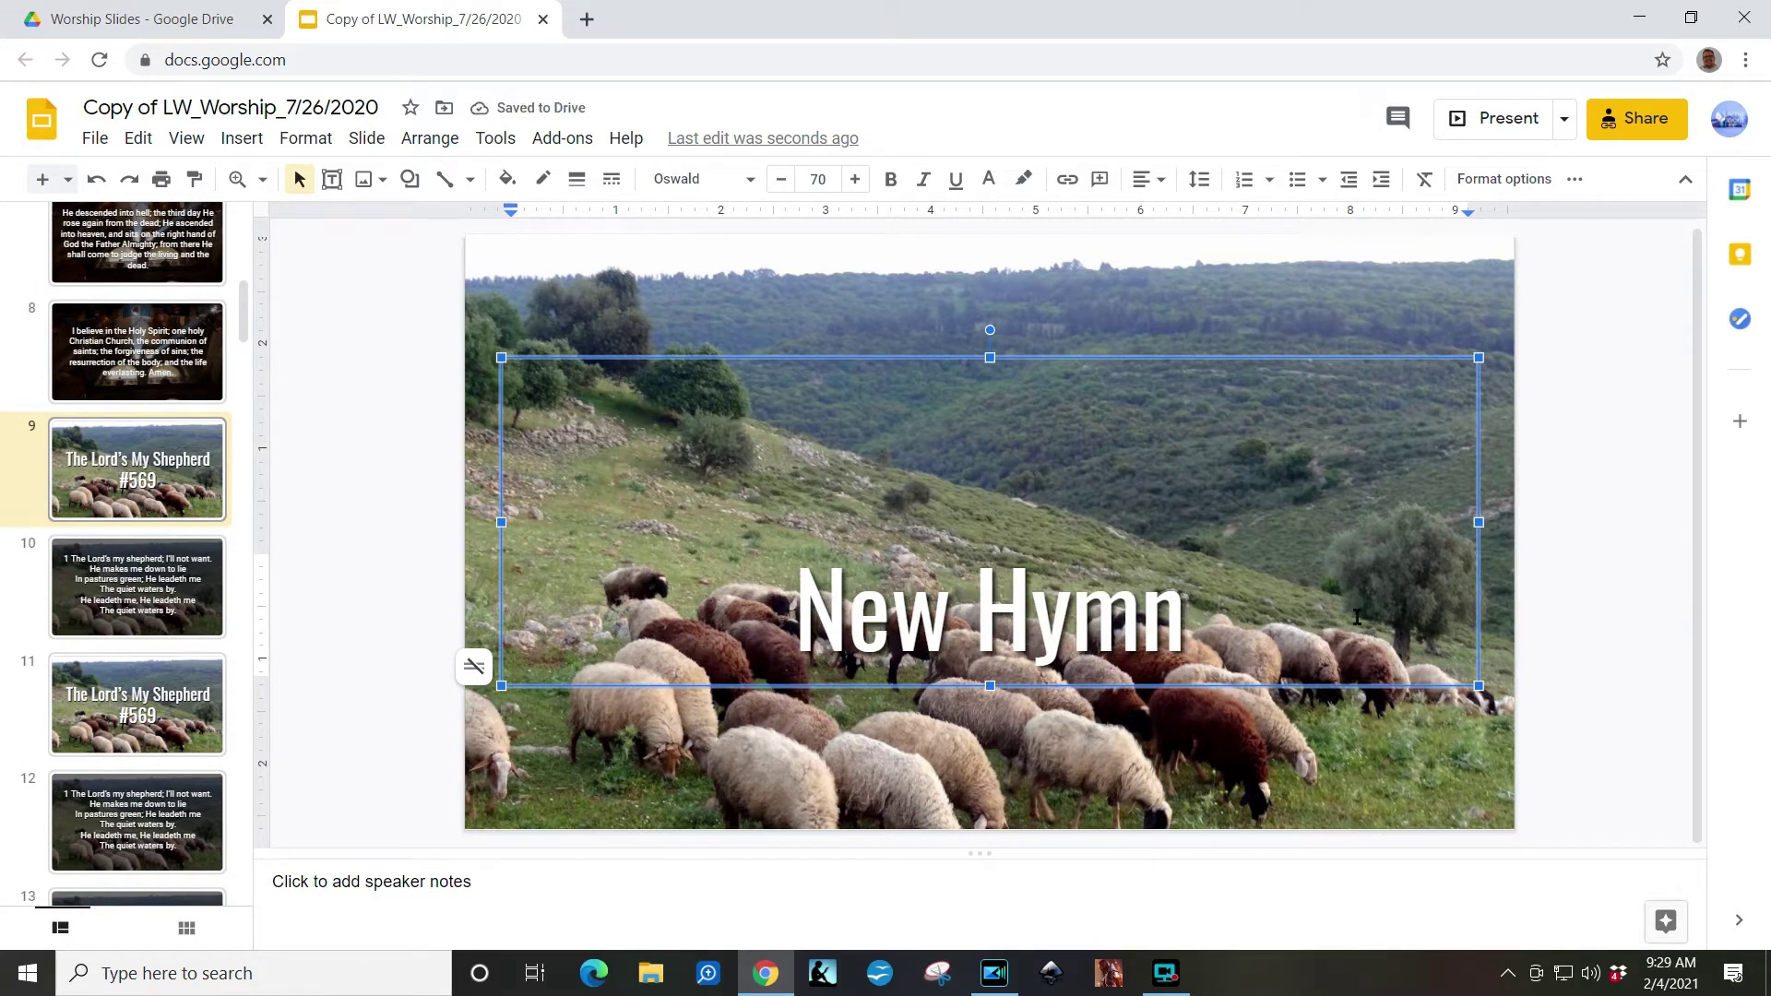
key(Return)
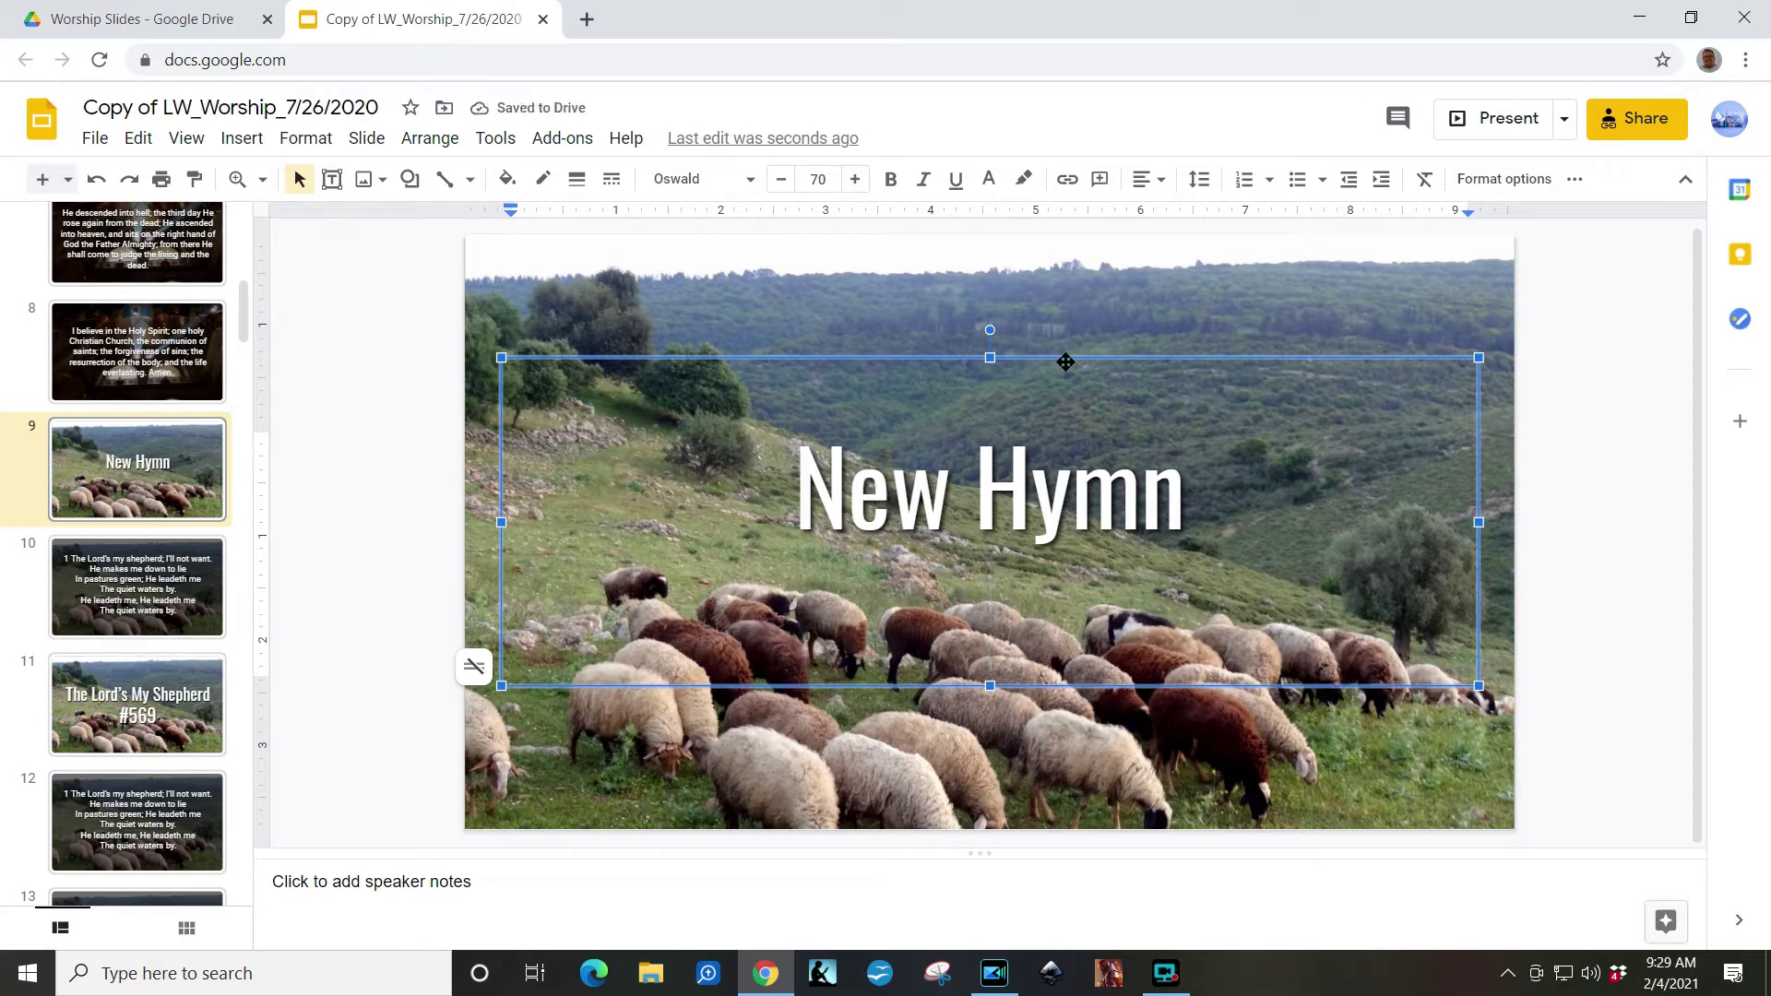
drag(1059, 360, 1065, 372)
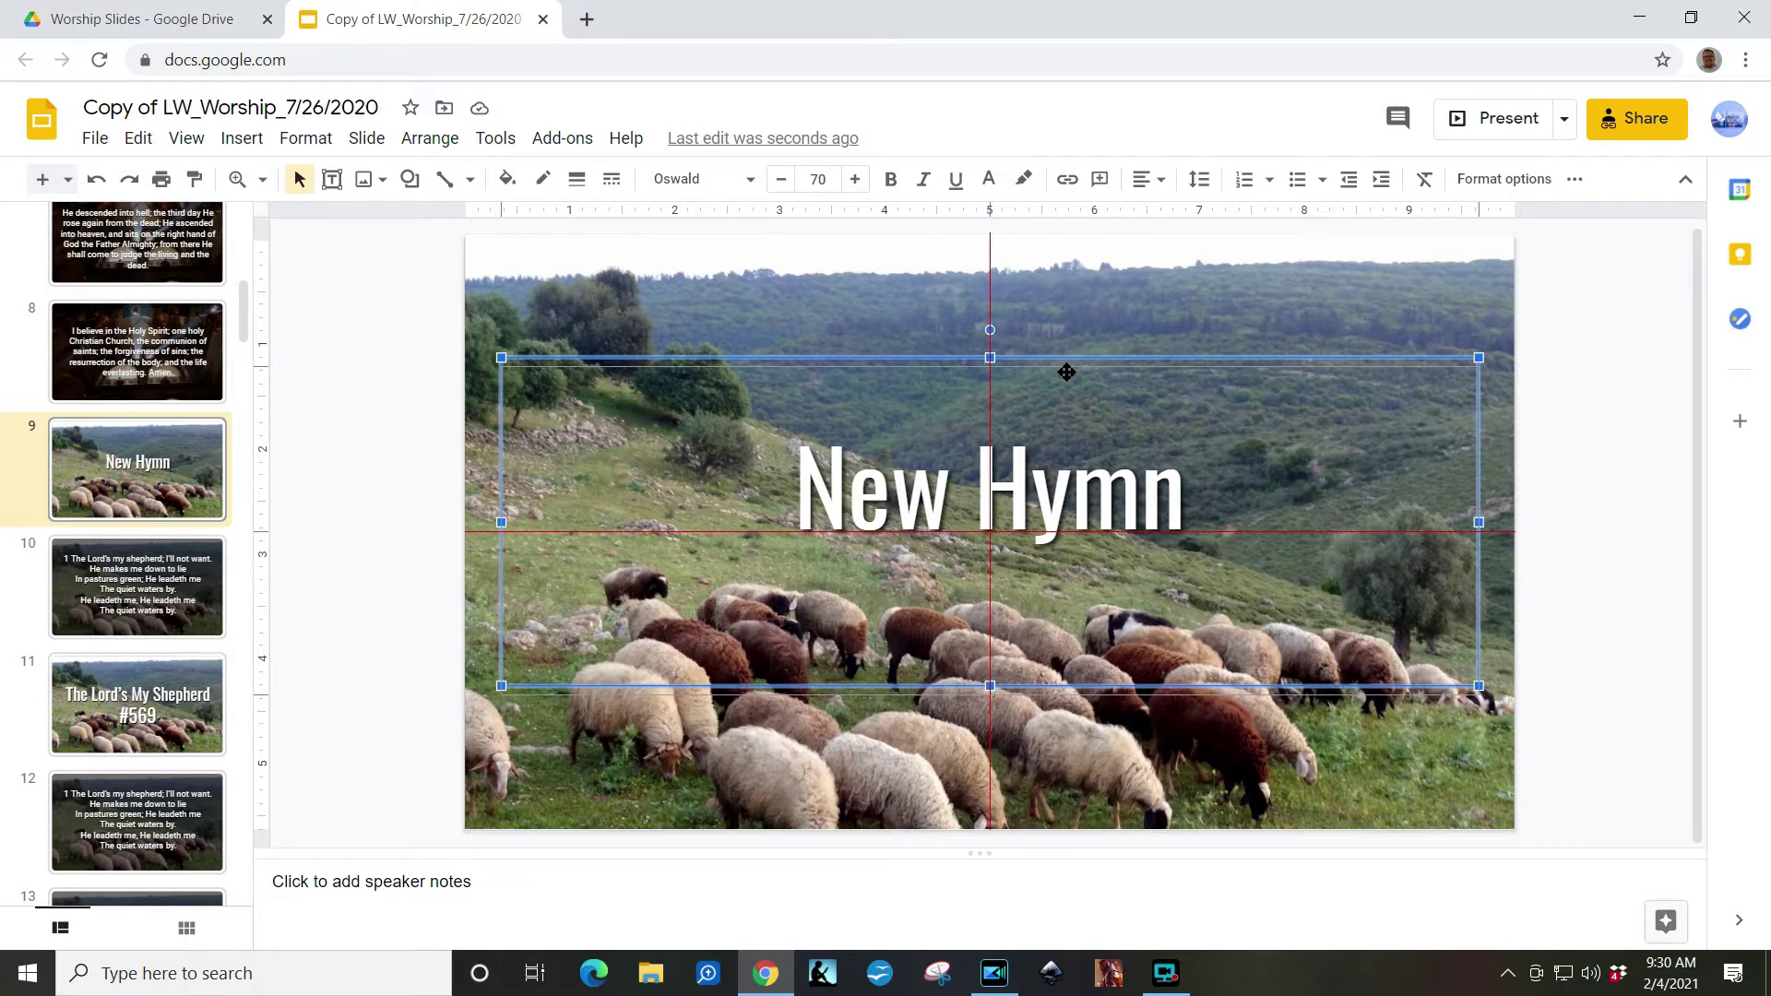
drag(1066, 372, 1066, 378)
click(437, 431)
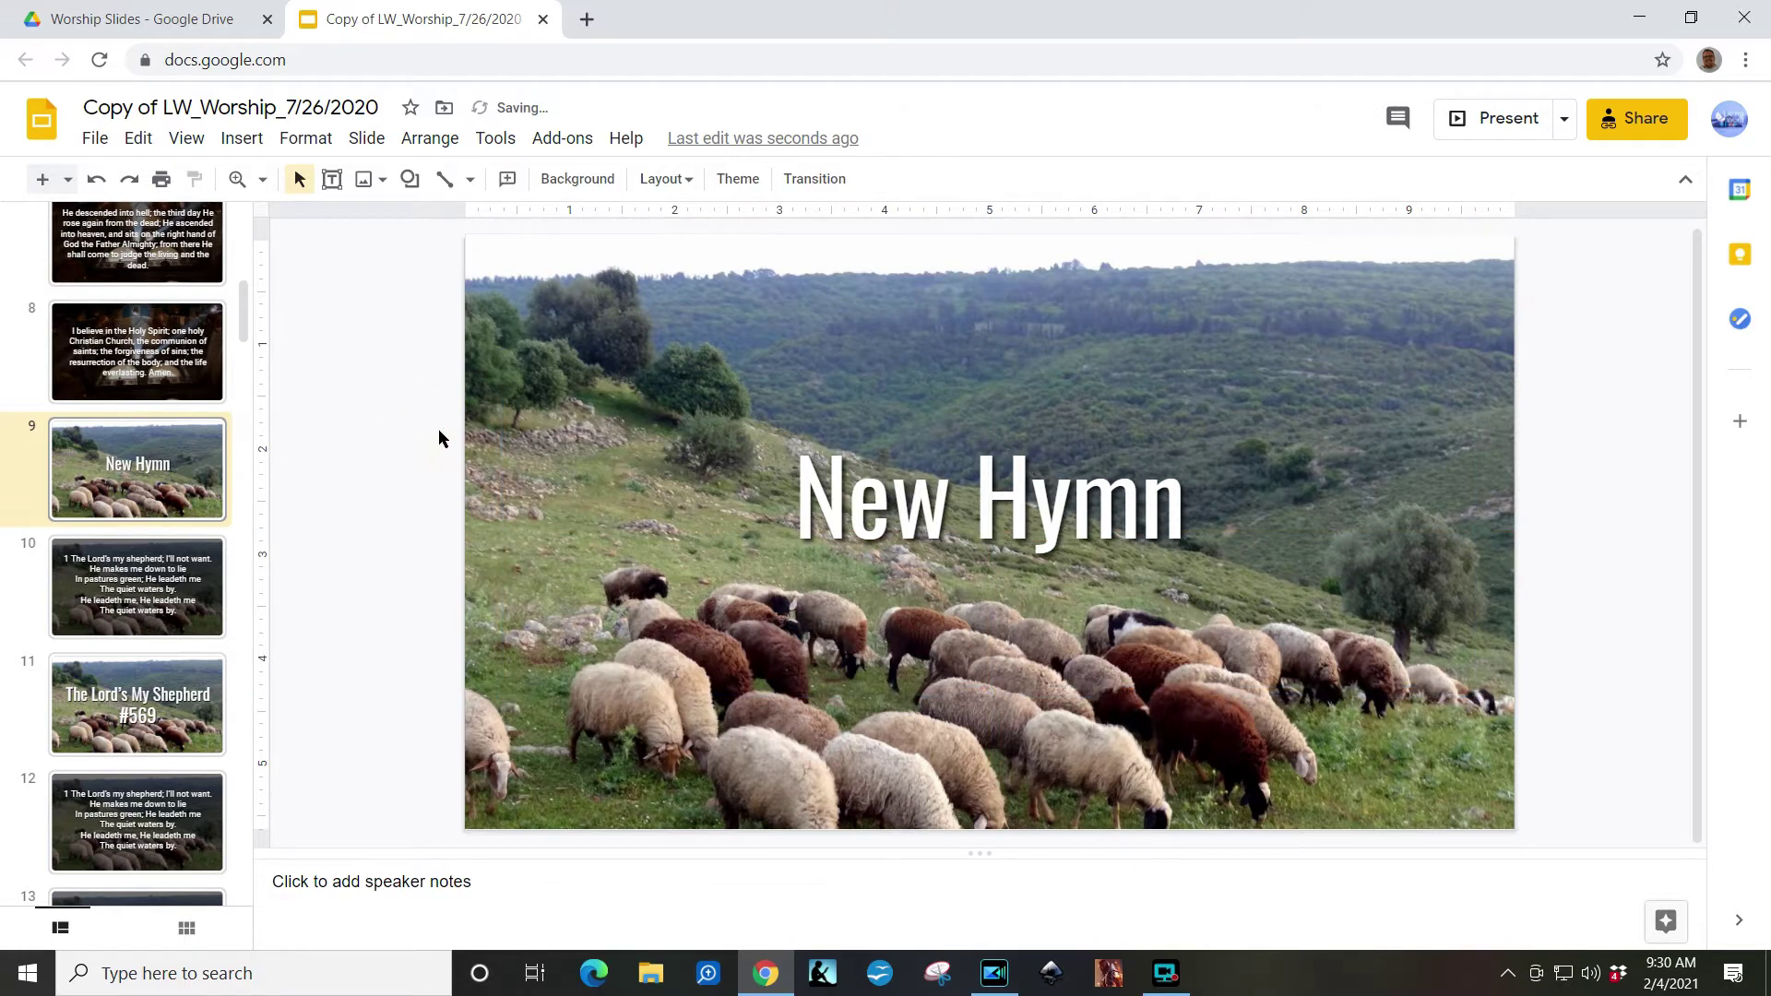
key(Down)
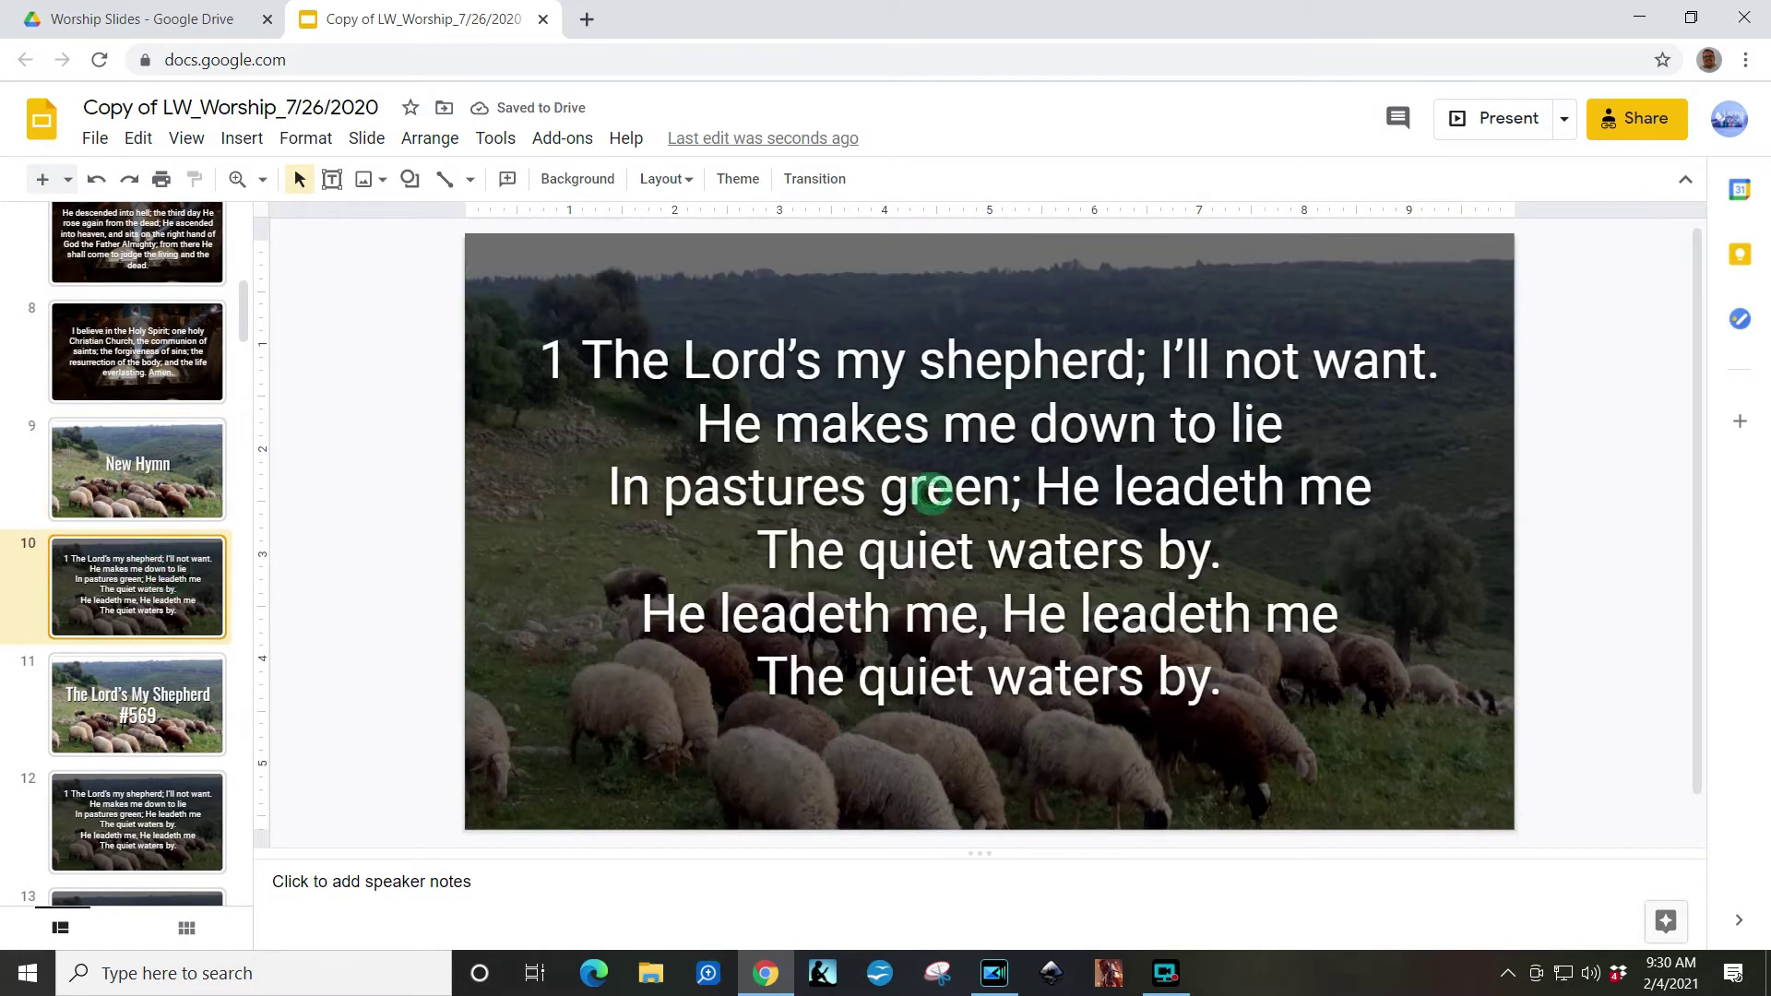
Step: Replace slide 10's verse lyrics with the single line 'New hymn lyrics'
click(923, 485)
key(ctrl+a)
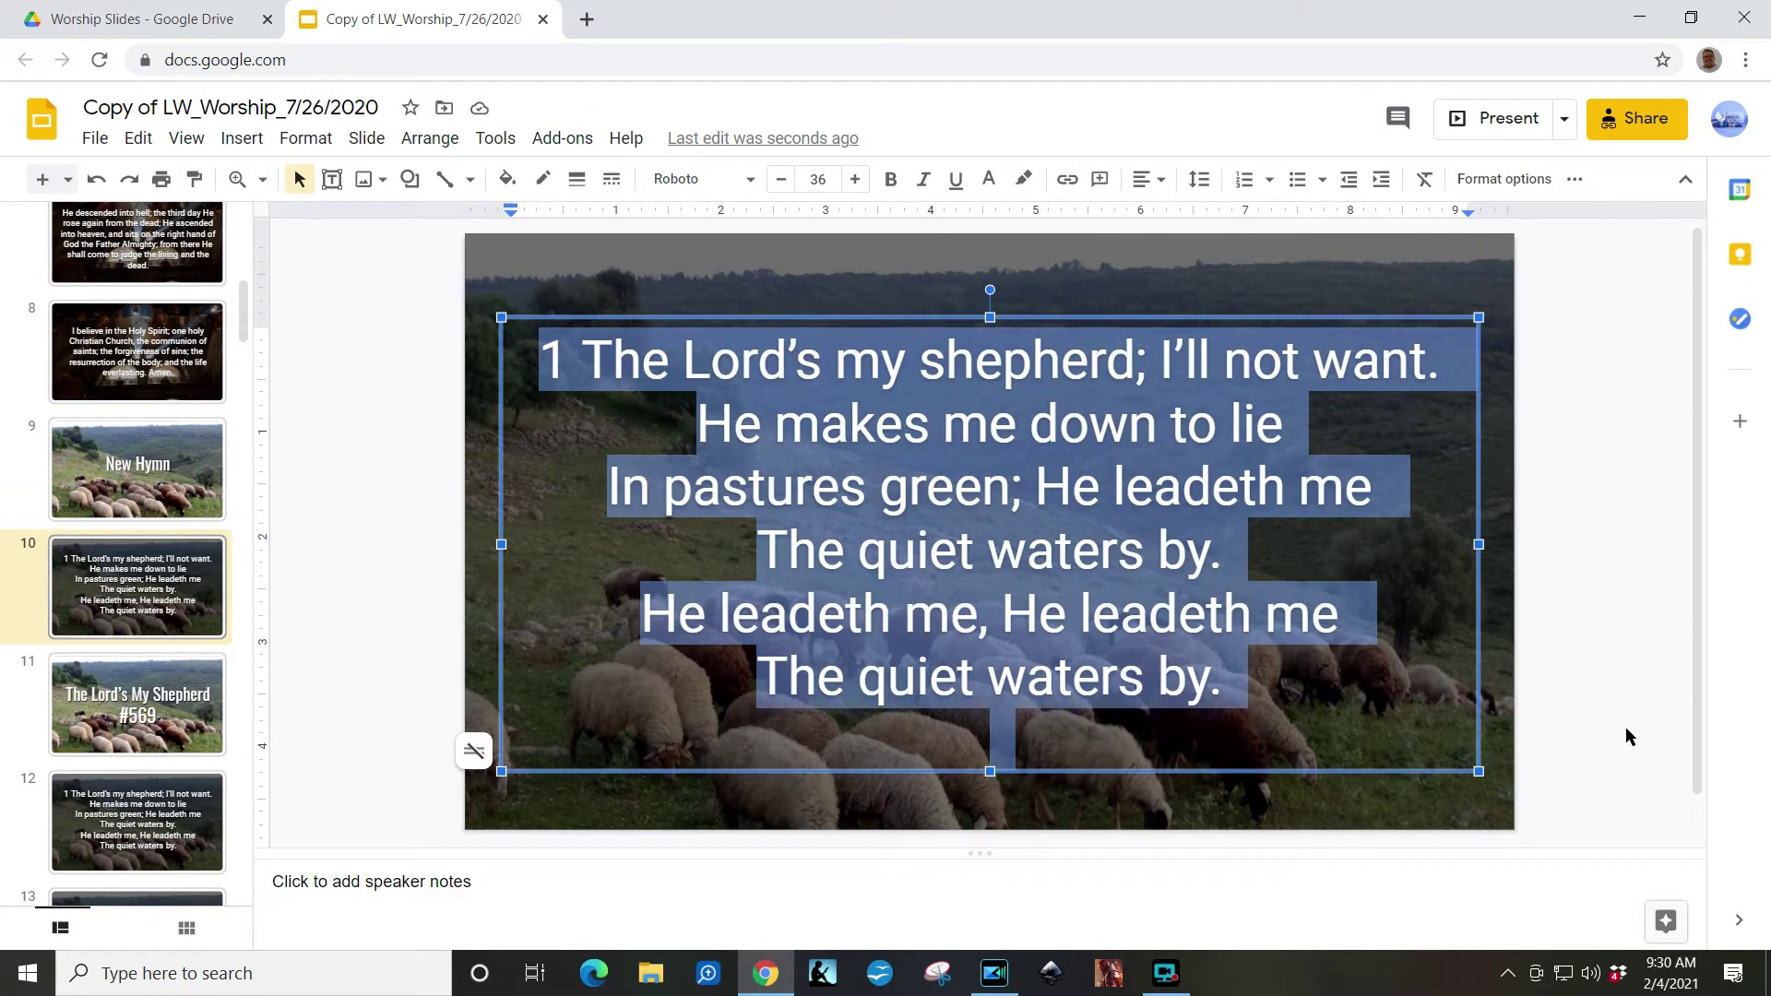
text(N)
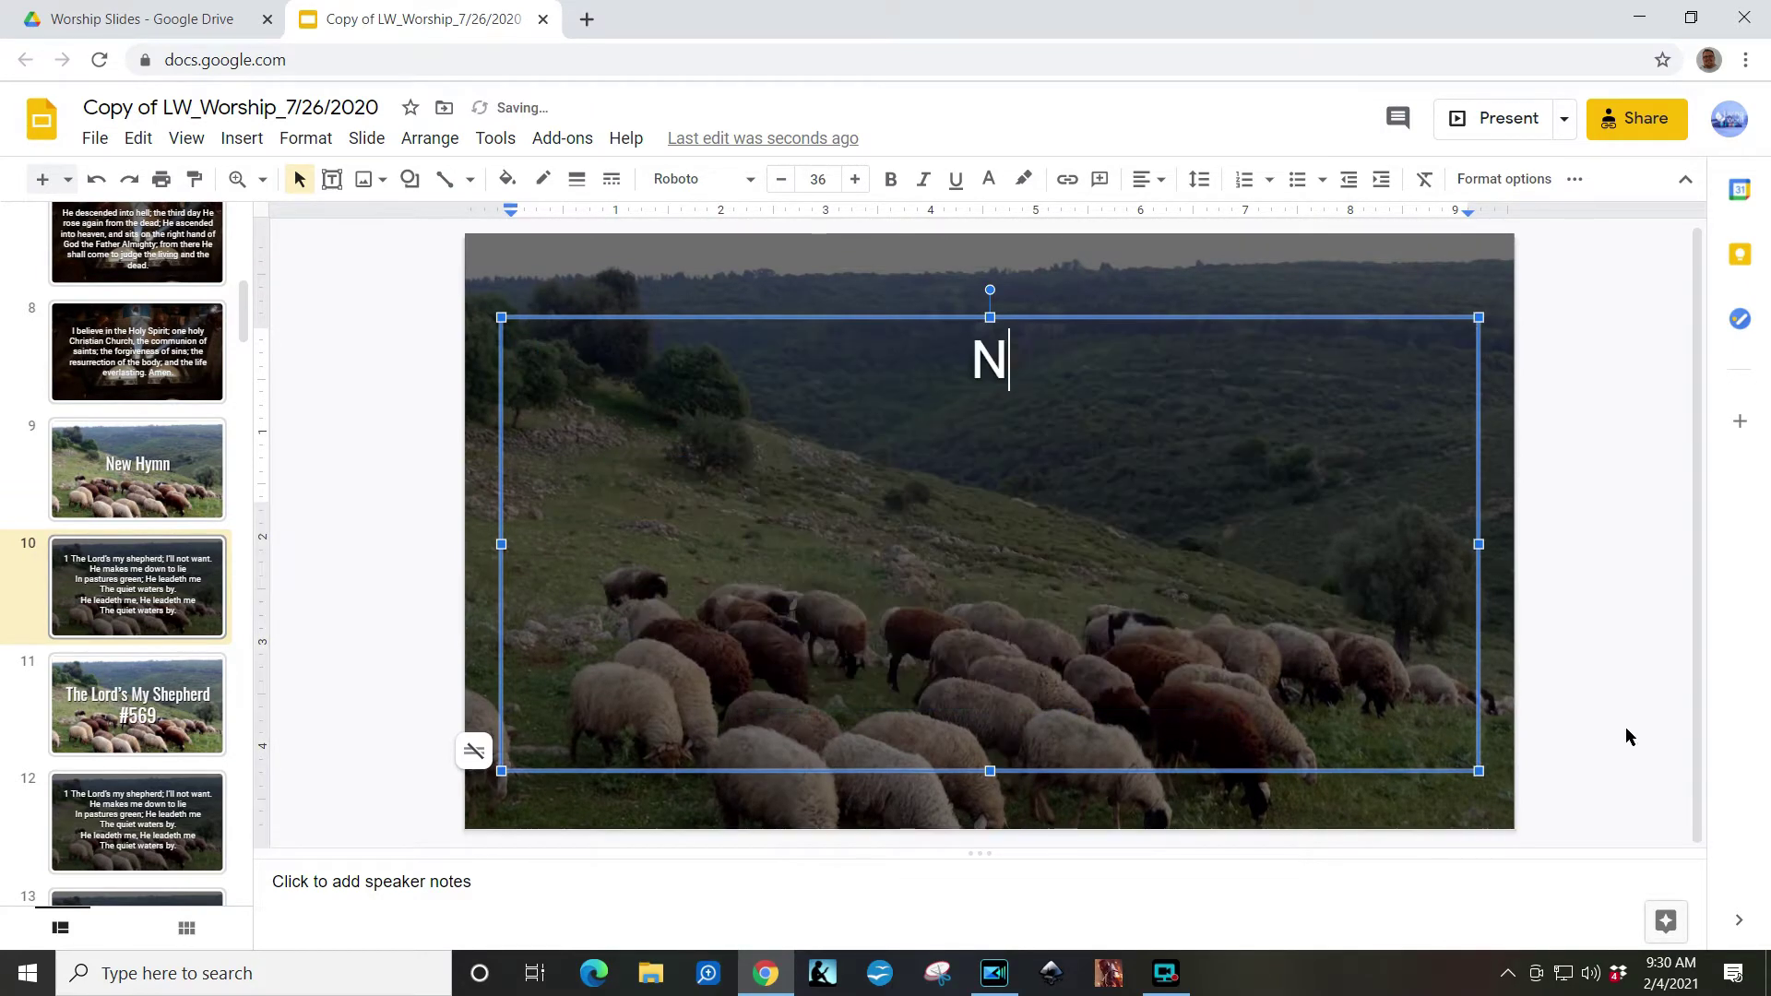
text(ew hymn l)
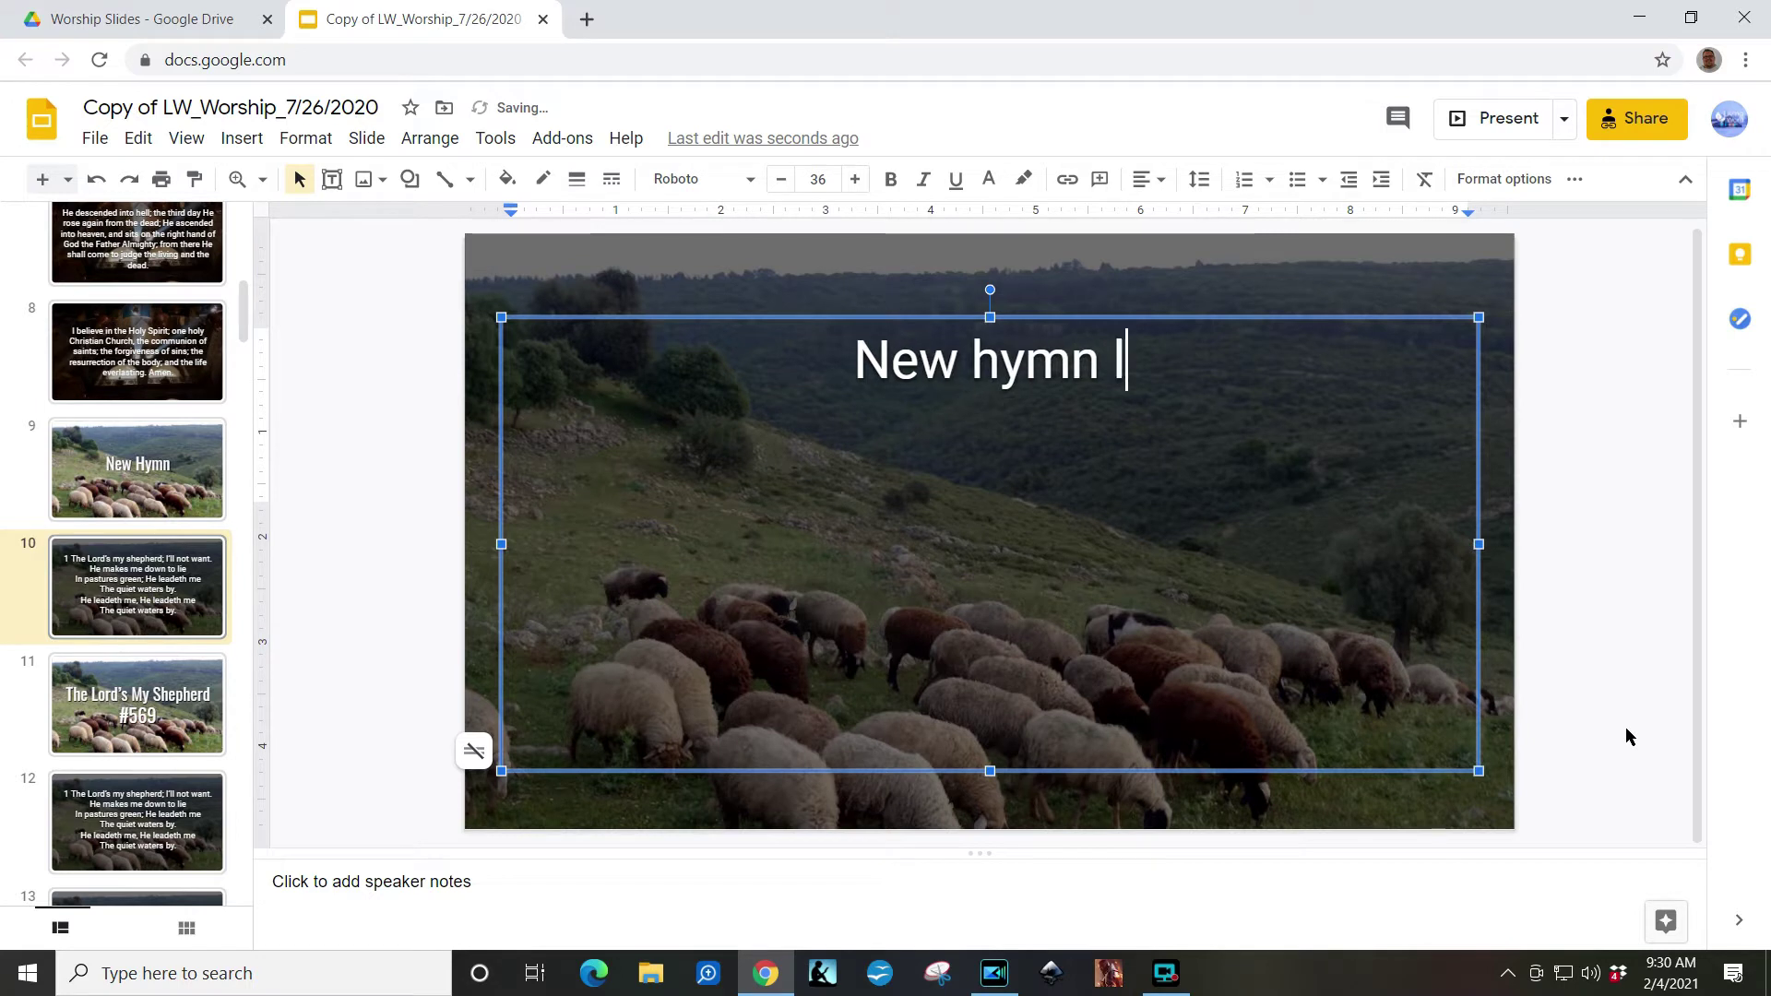
key(BackSpace)
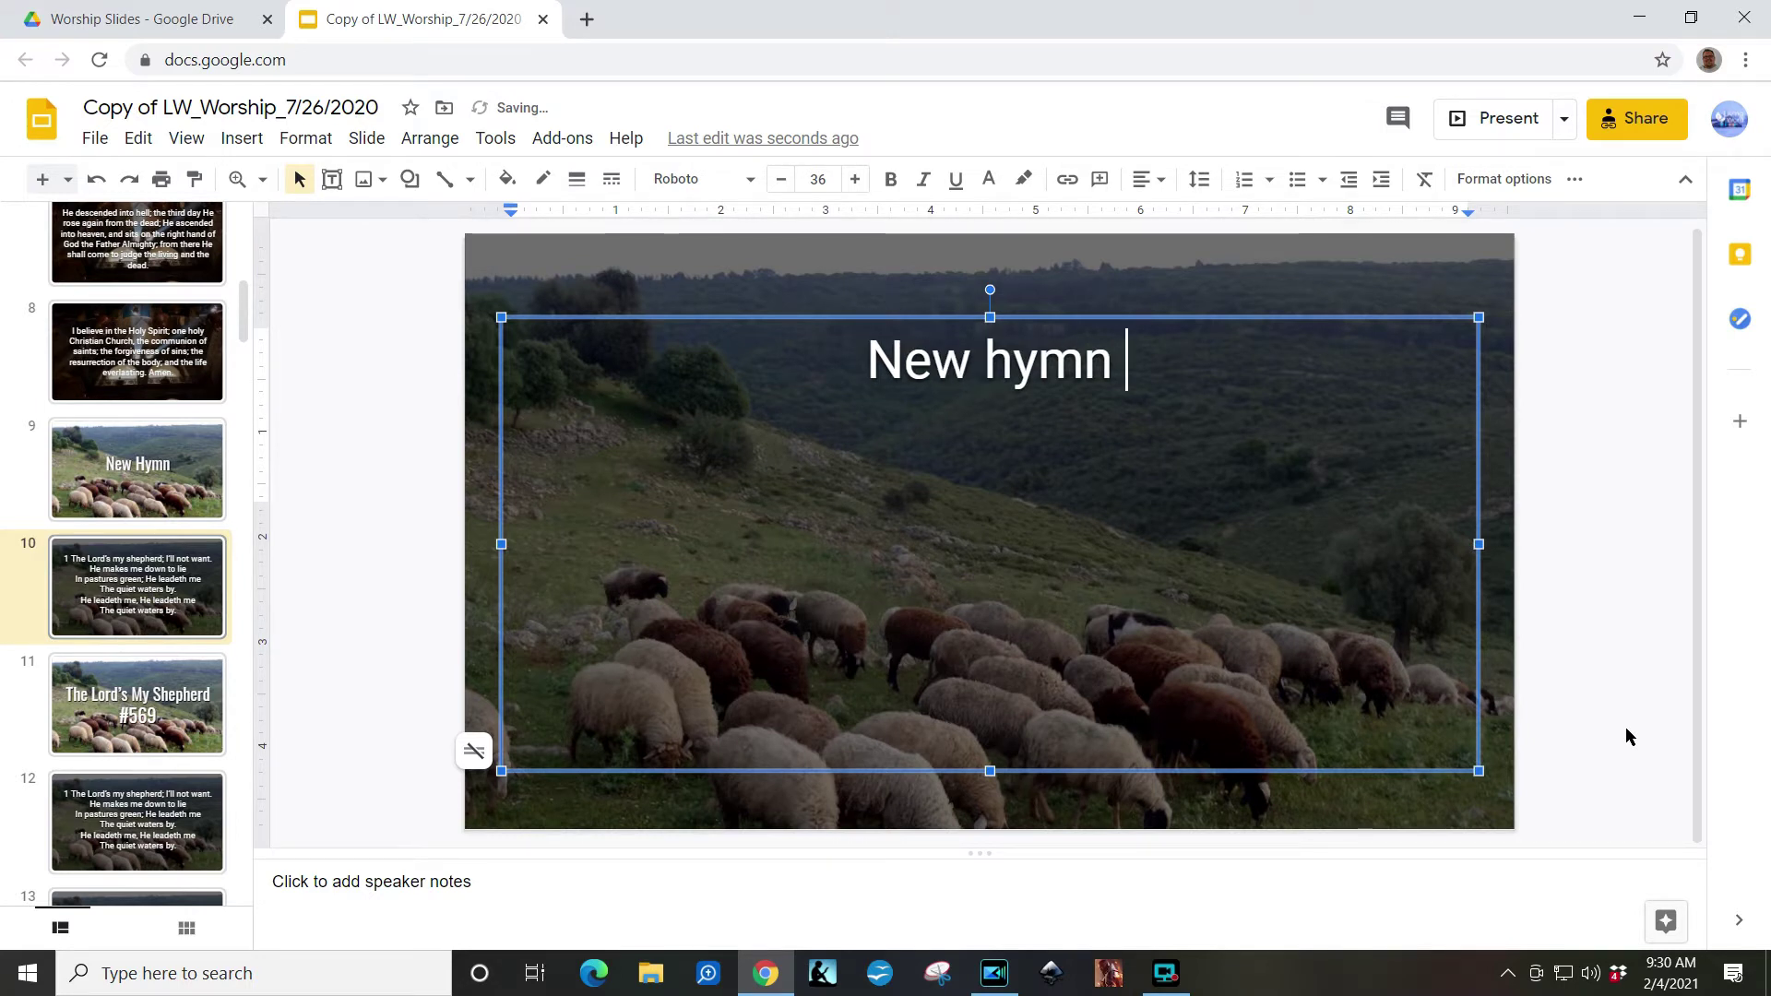
text(lyrics)
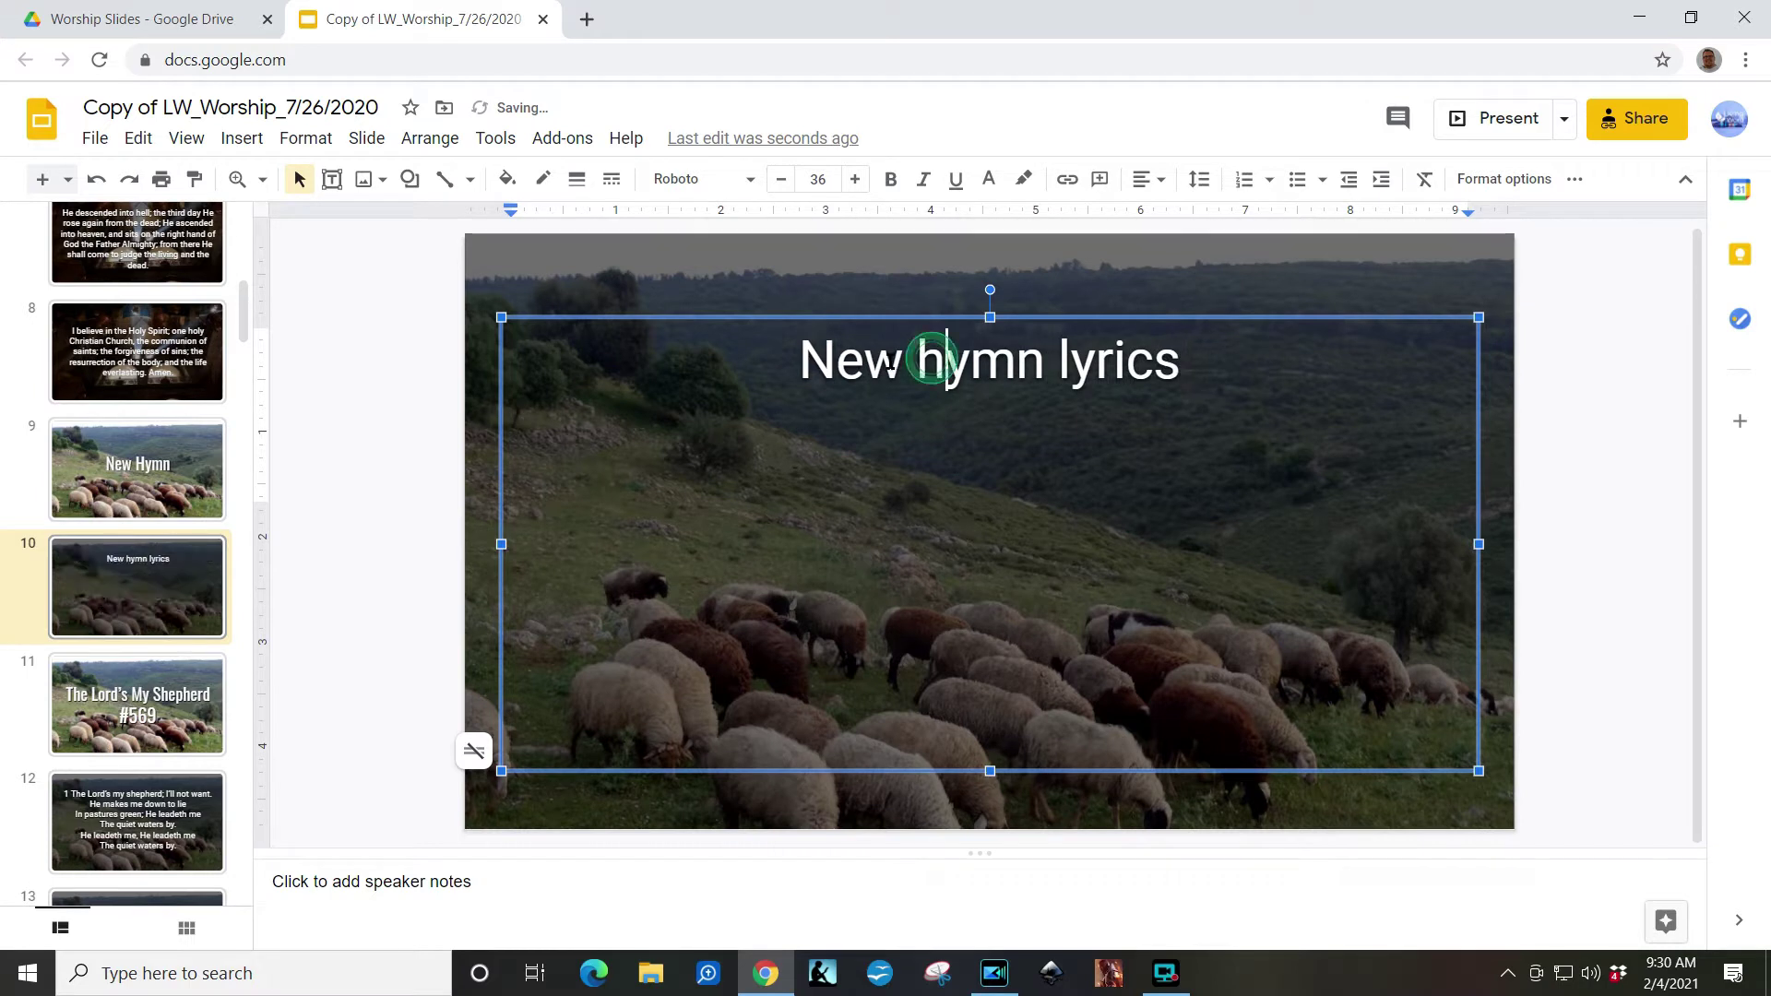
Step: Check the options for the word 'hymn', then return to the Worship Slides folder in Drive
click(944, 360)
right_click(1009, 372)
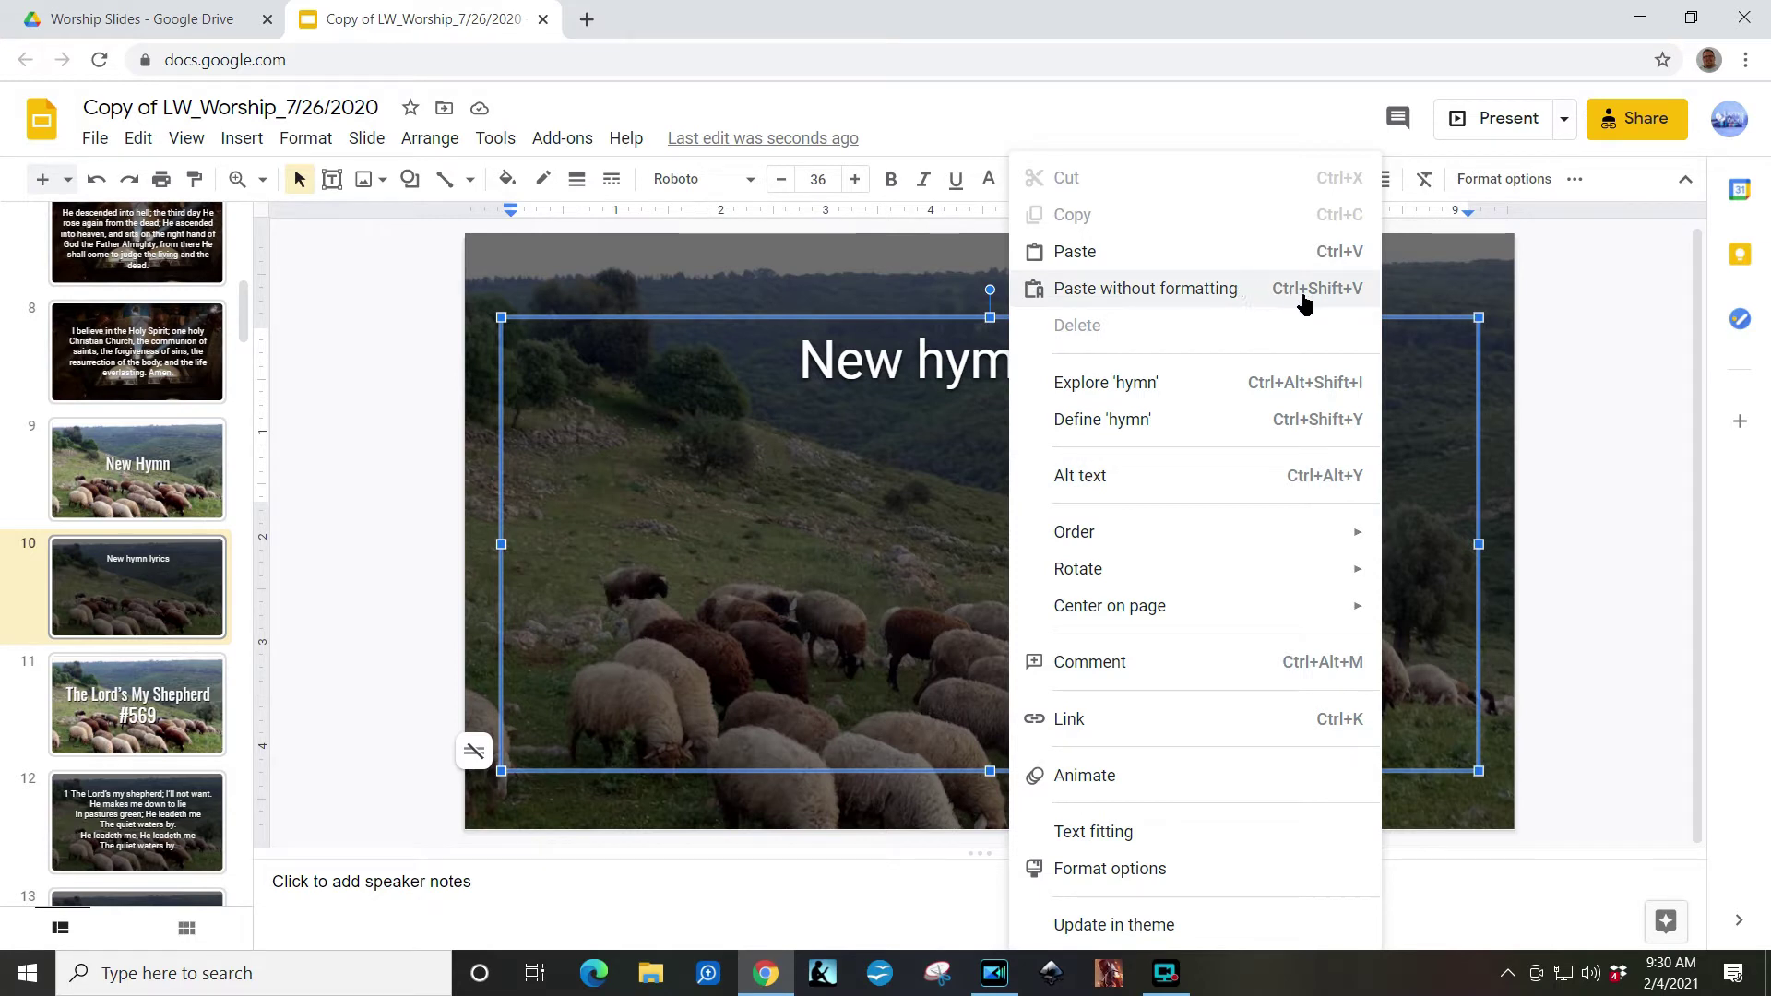
click(874, 343)
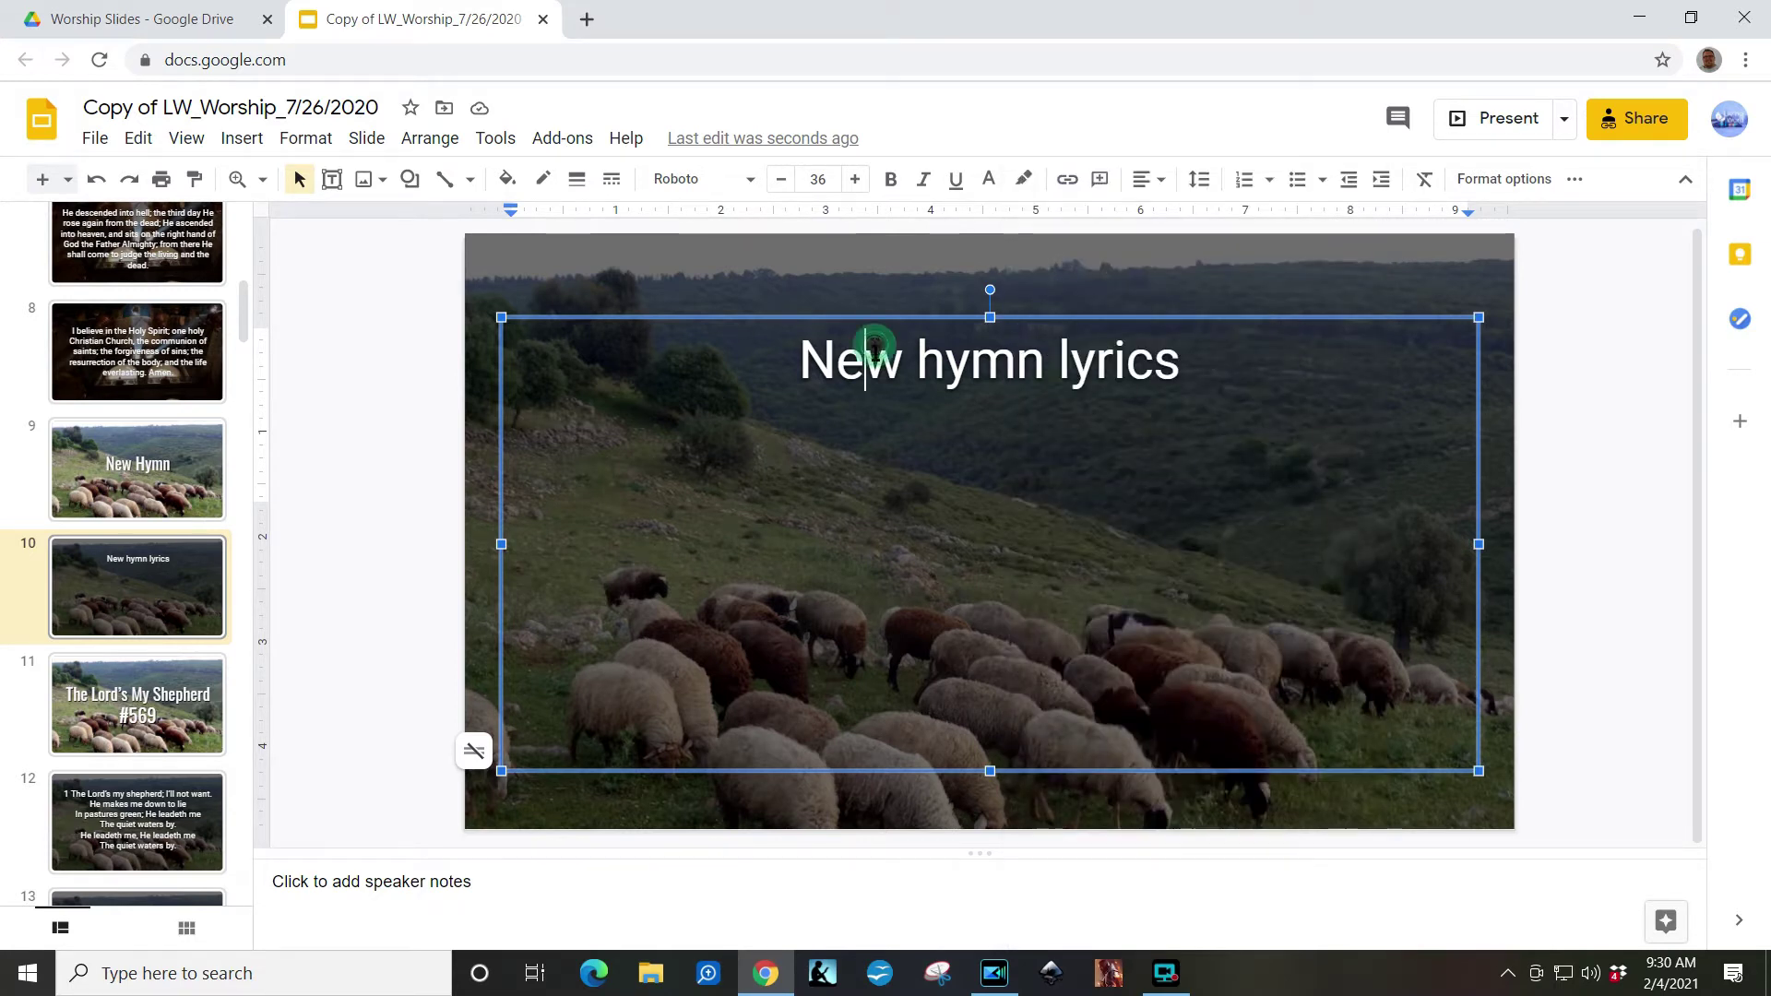
click(939, 369)
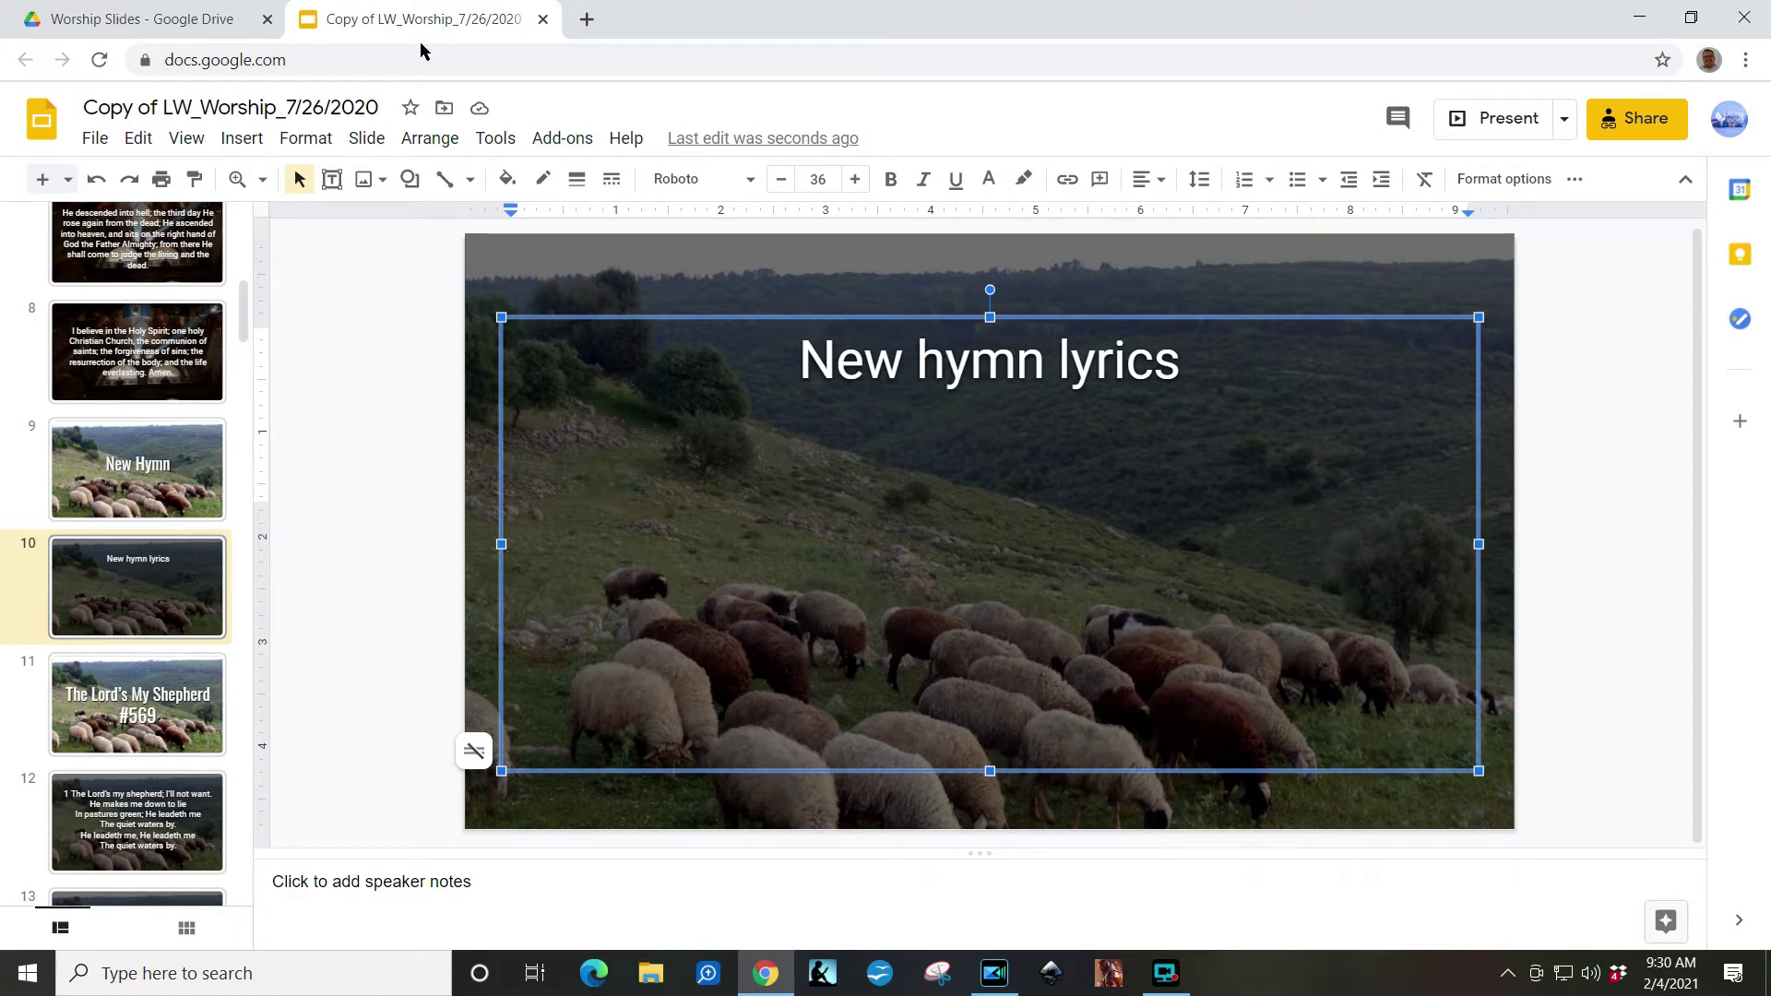
click(135, 25)
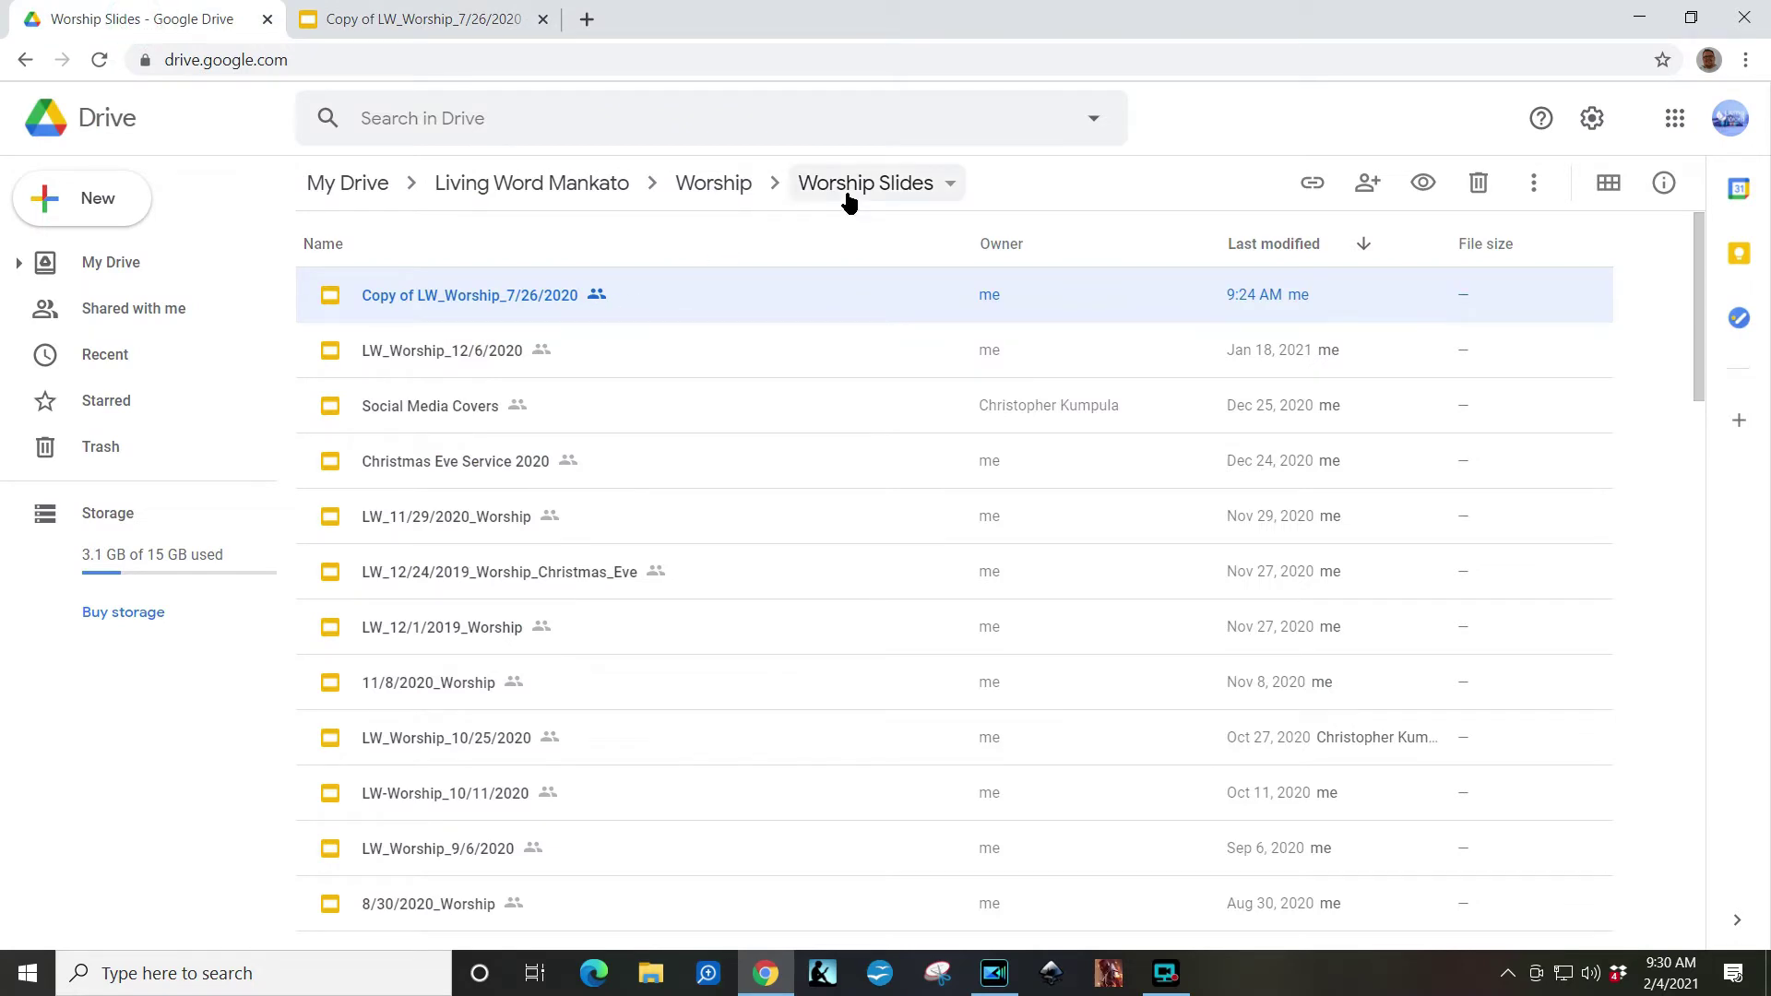
Step: Go through Worship and Song Lyrics to Worship songs, and open Wonderful Merciful Savior.pptx
click(727, 185)
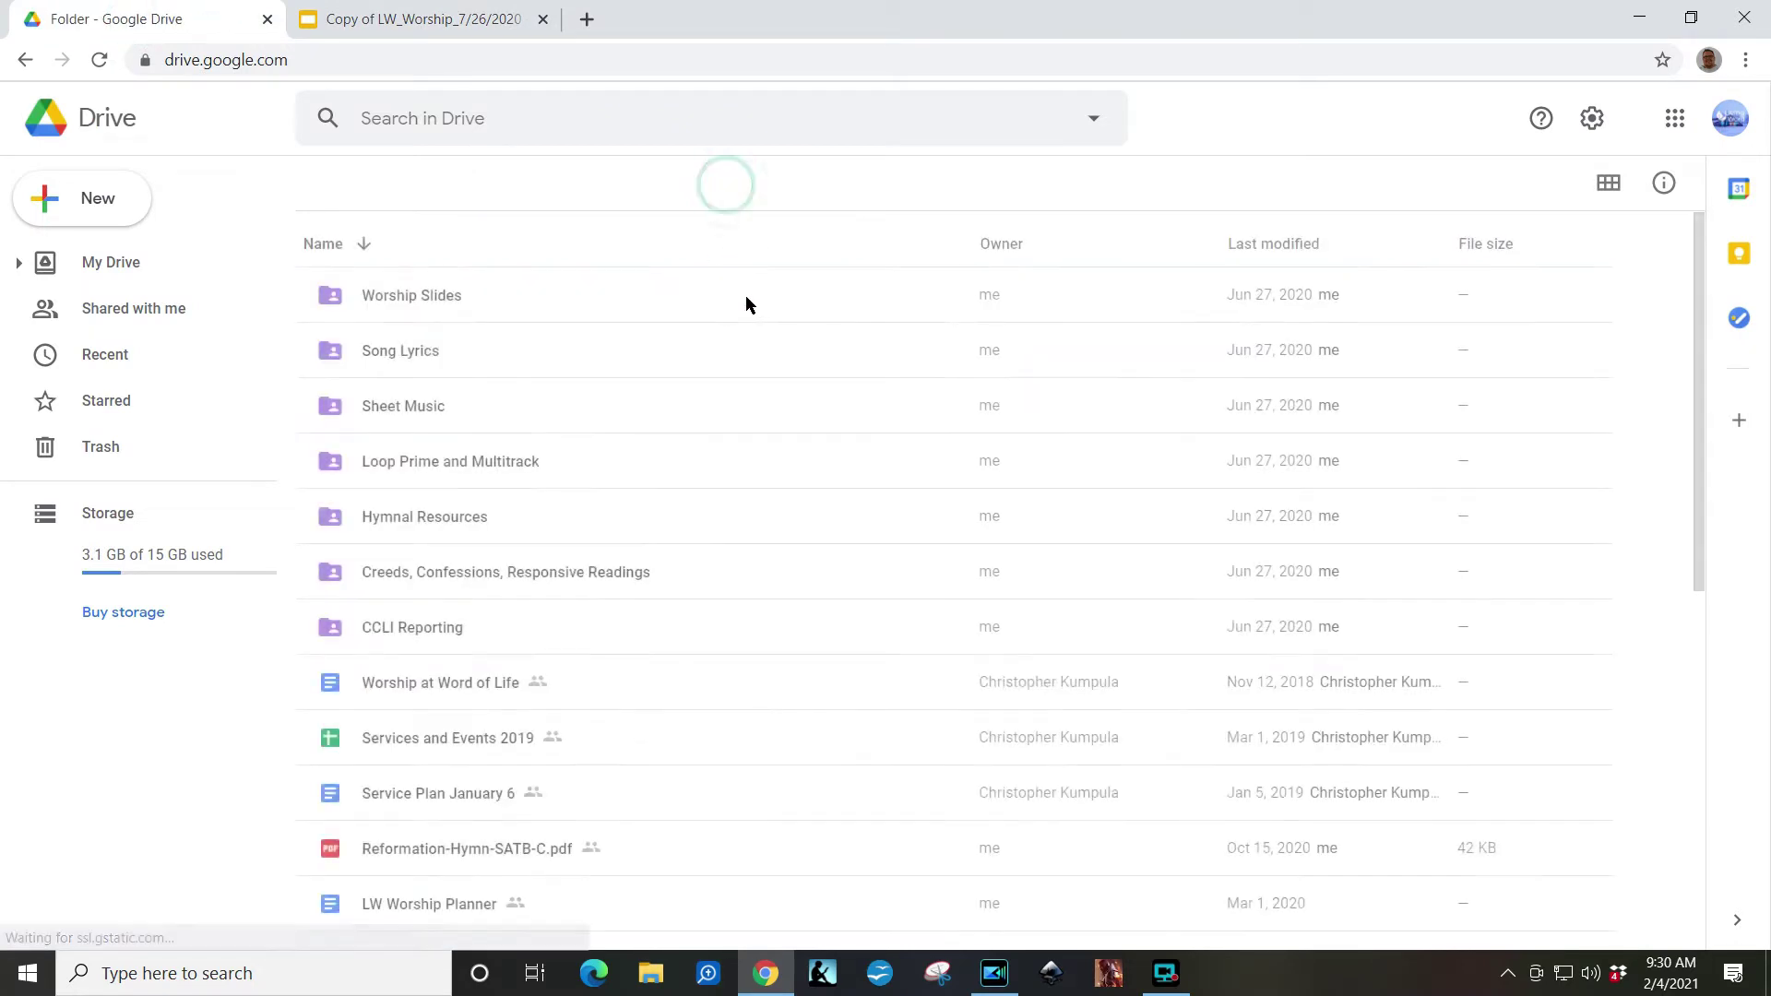
double_click(380, 352)
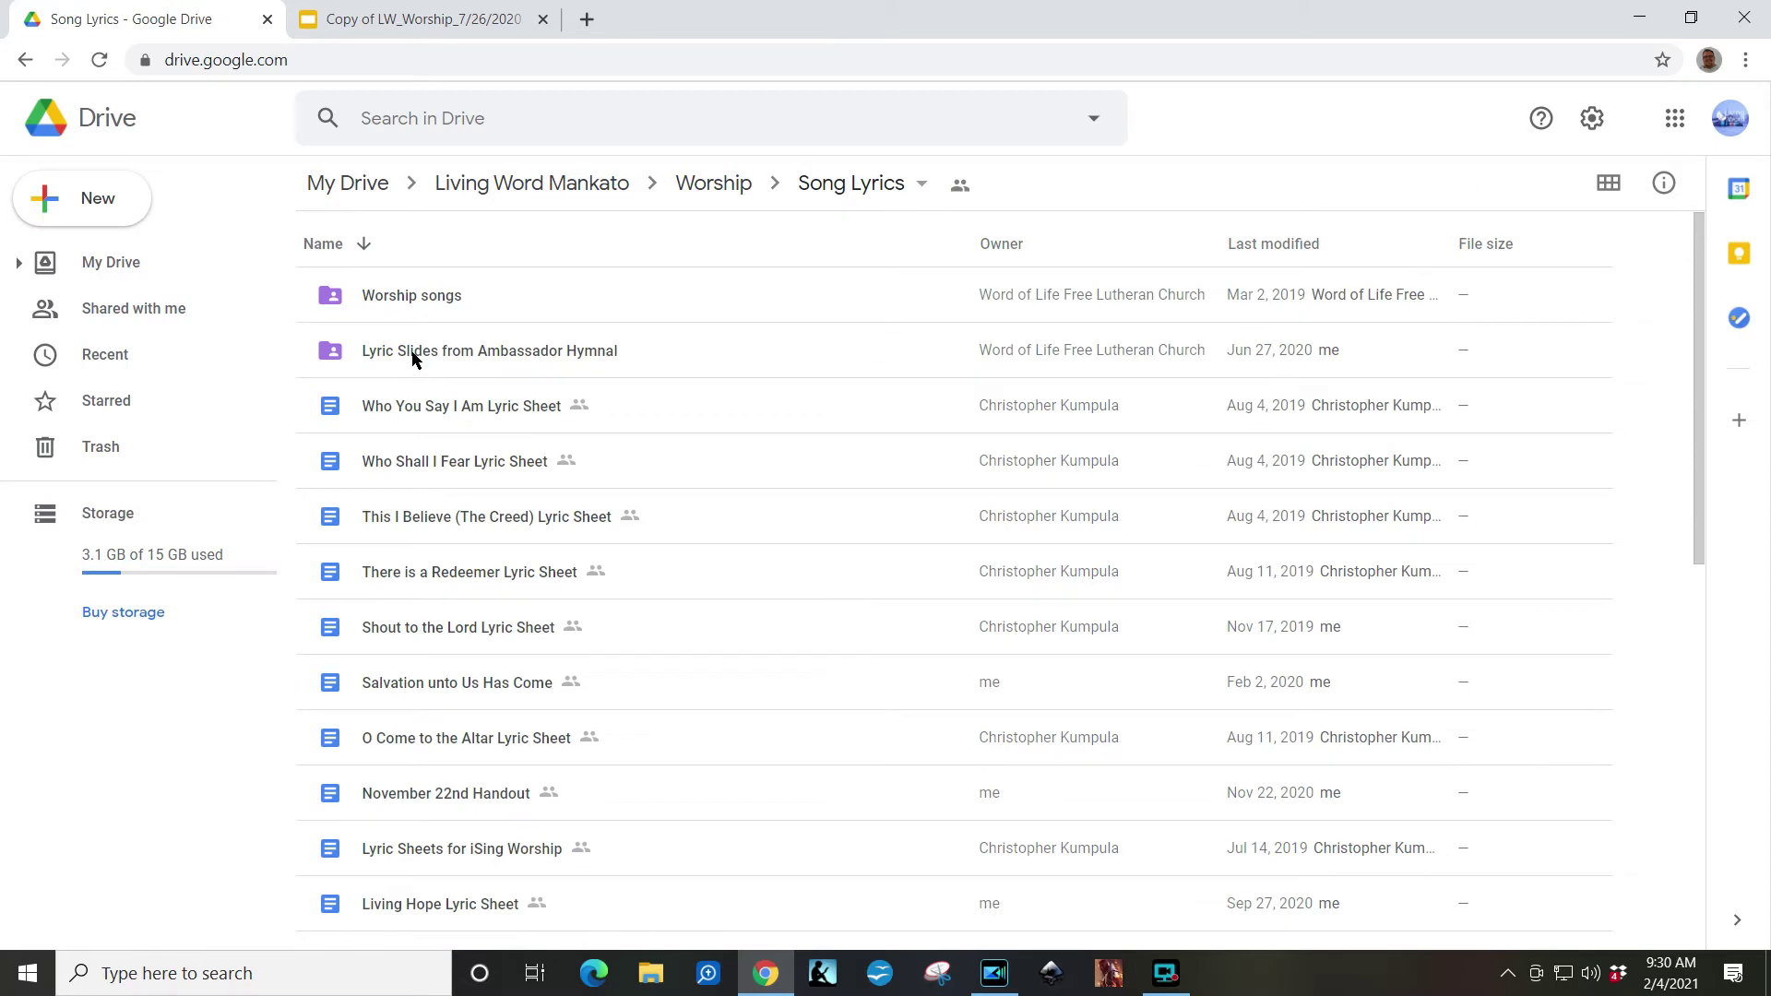
double_click(436, 300)
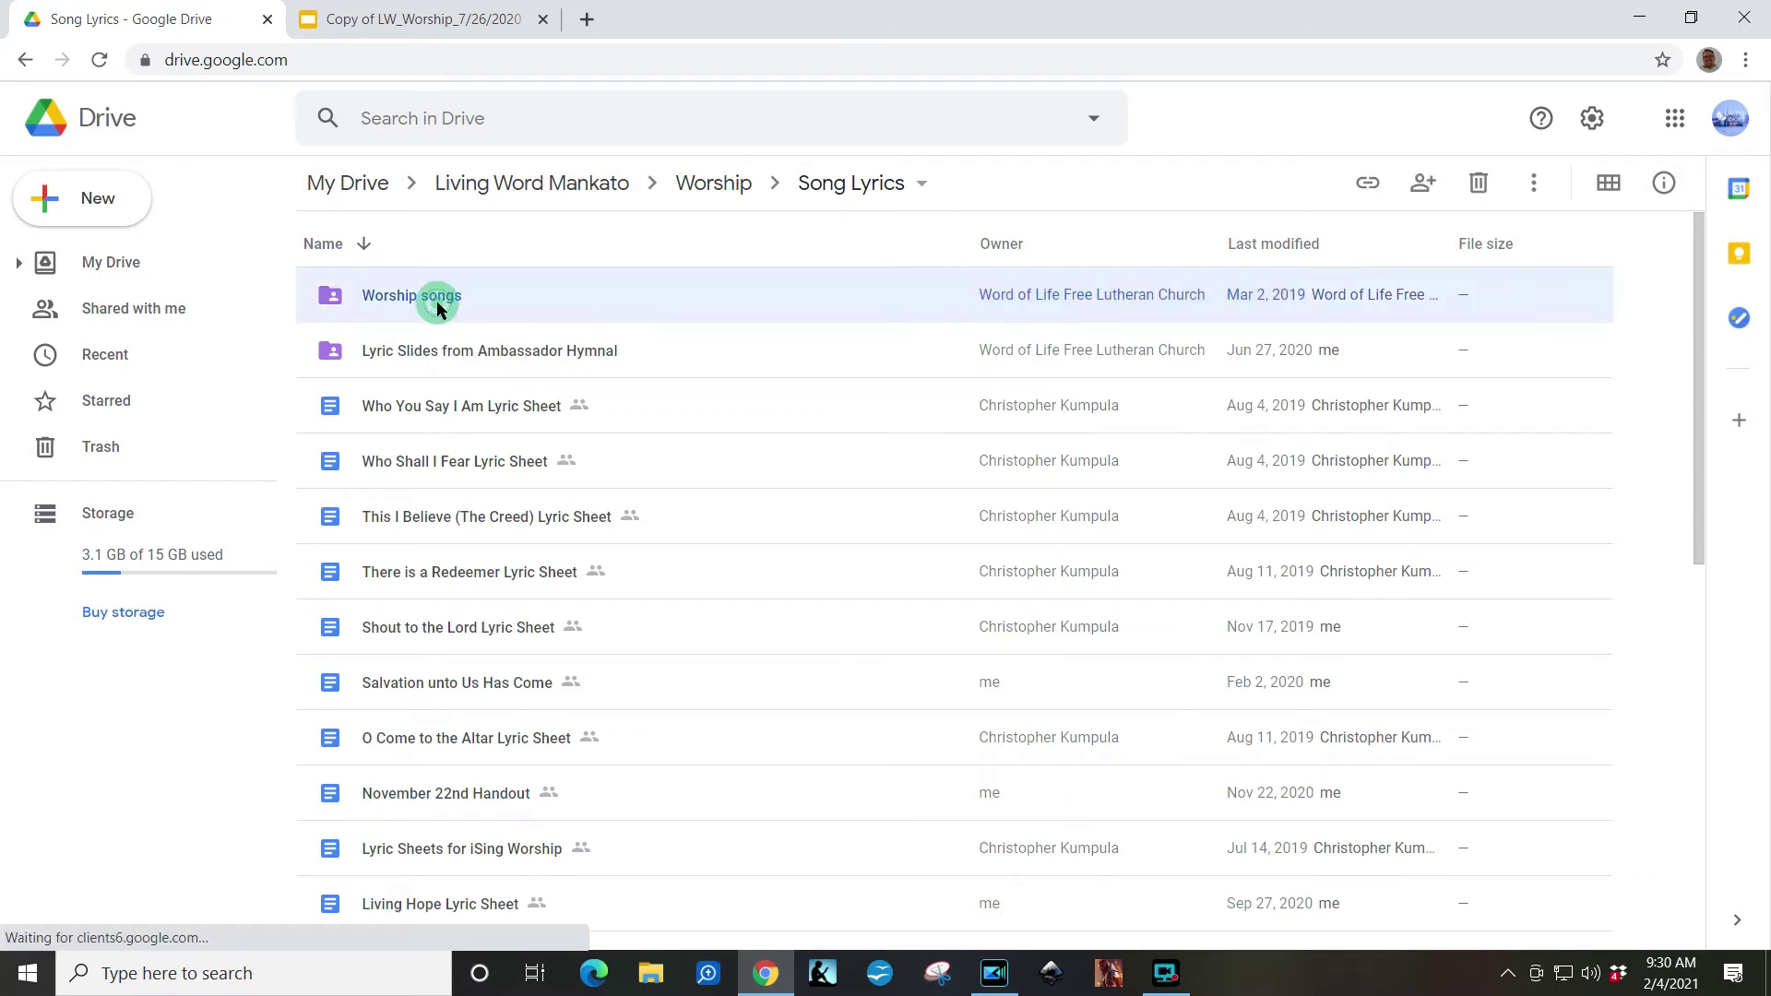
scroll(633, 440, down, 5)
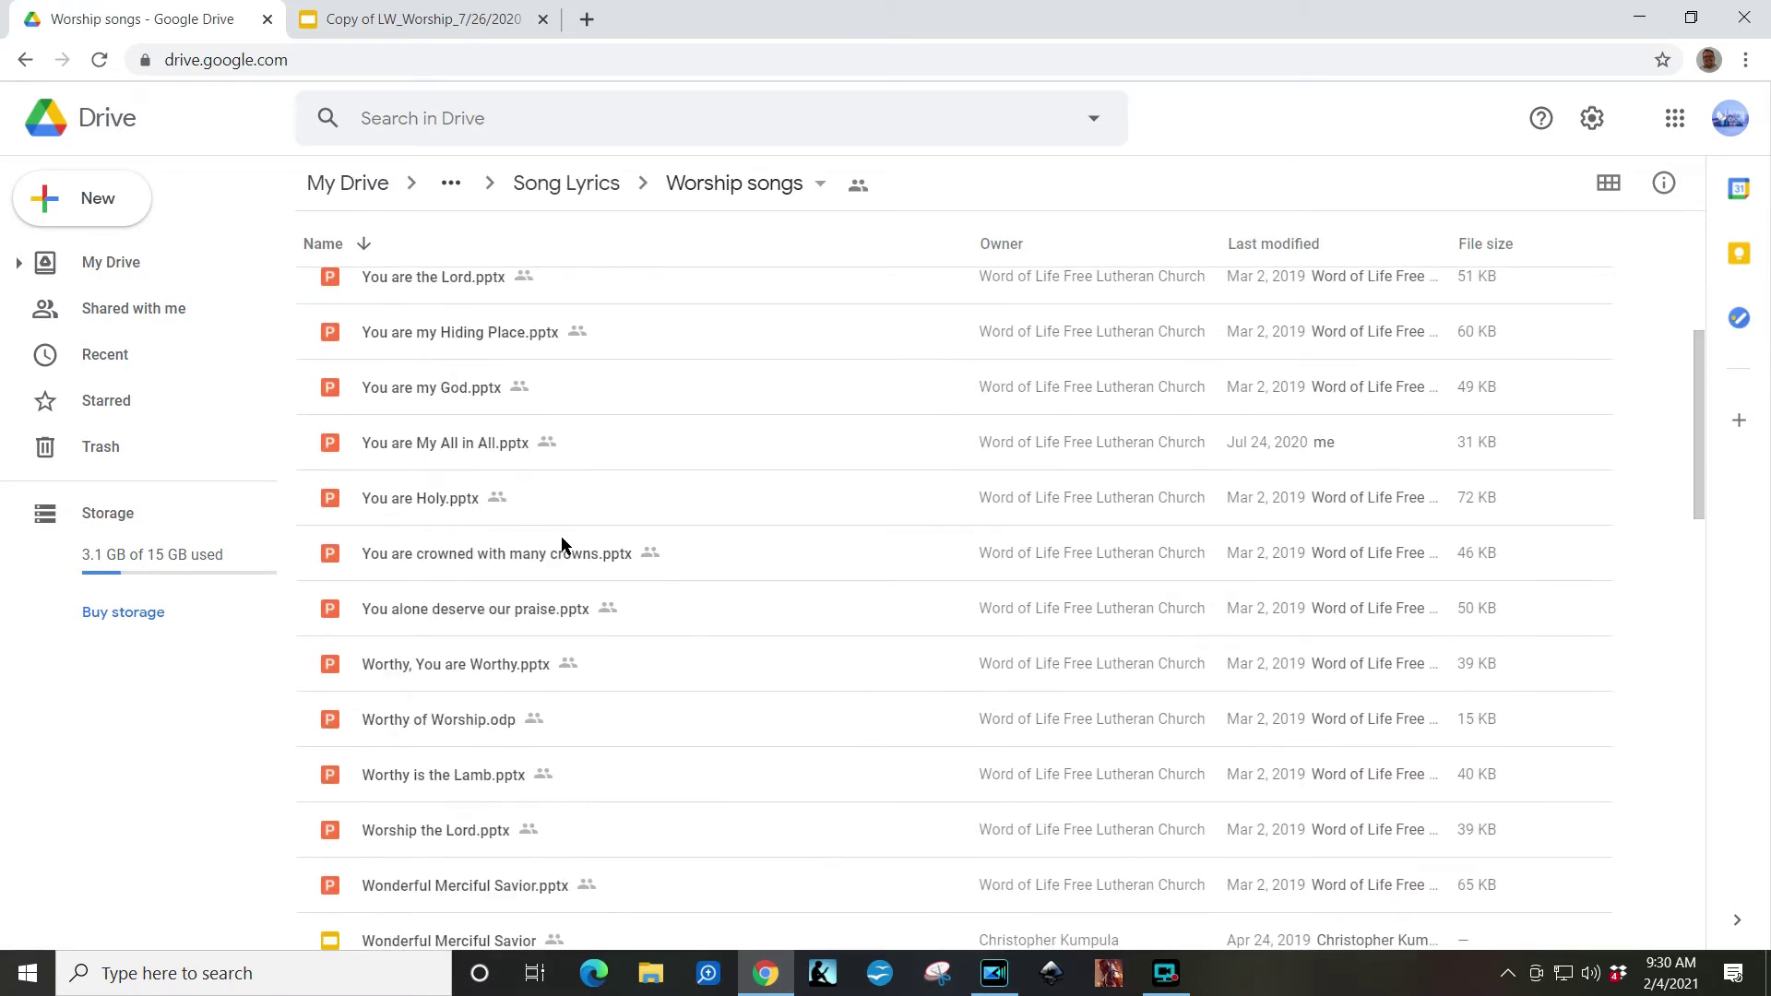
scroll(486, 554, down, 7)
scroll(511, 563, up, 1)
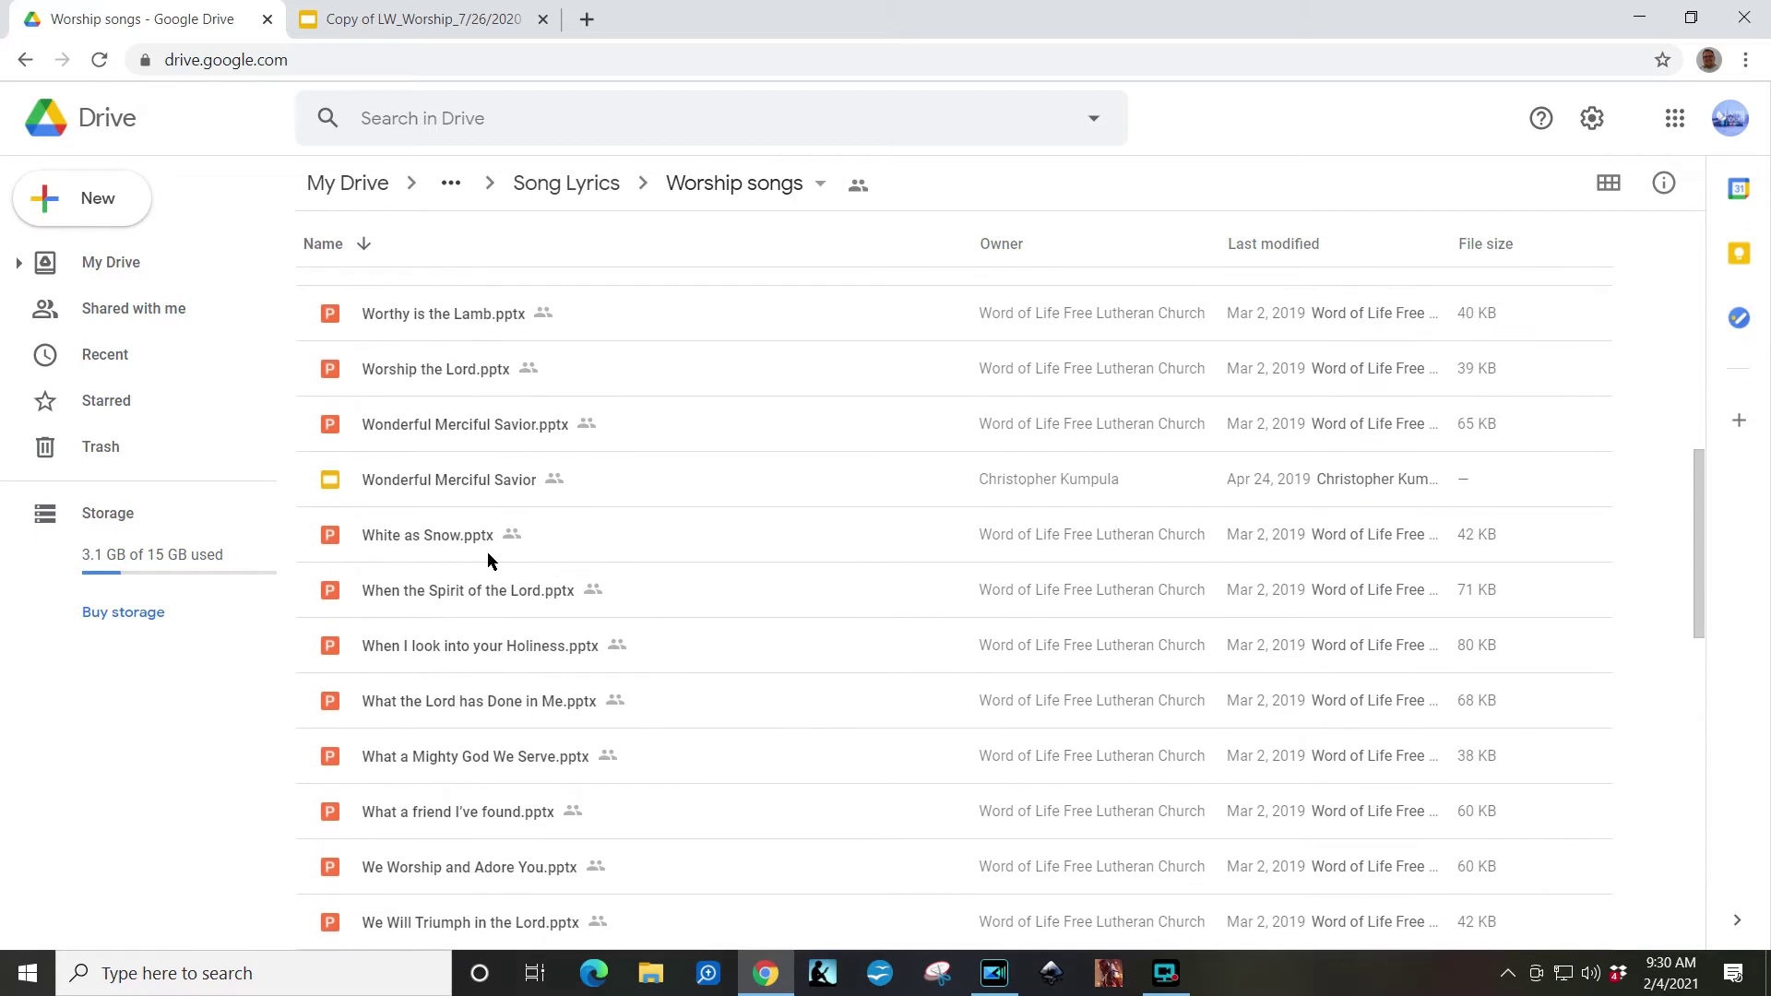
scroll(481, 626, up, 1)
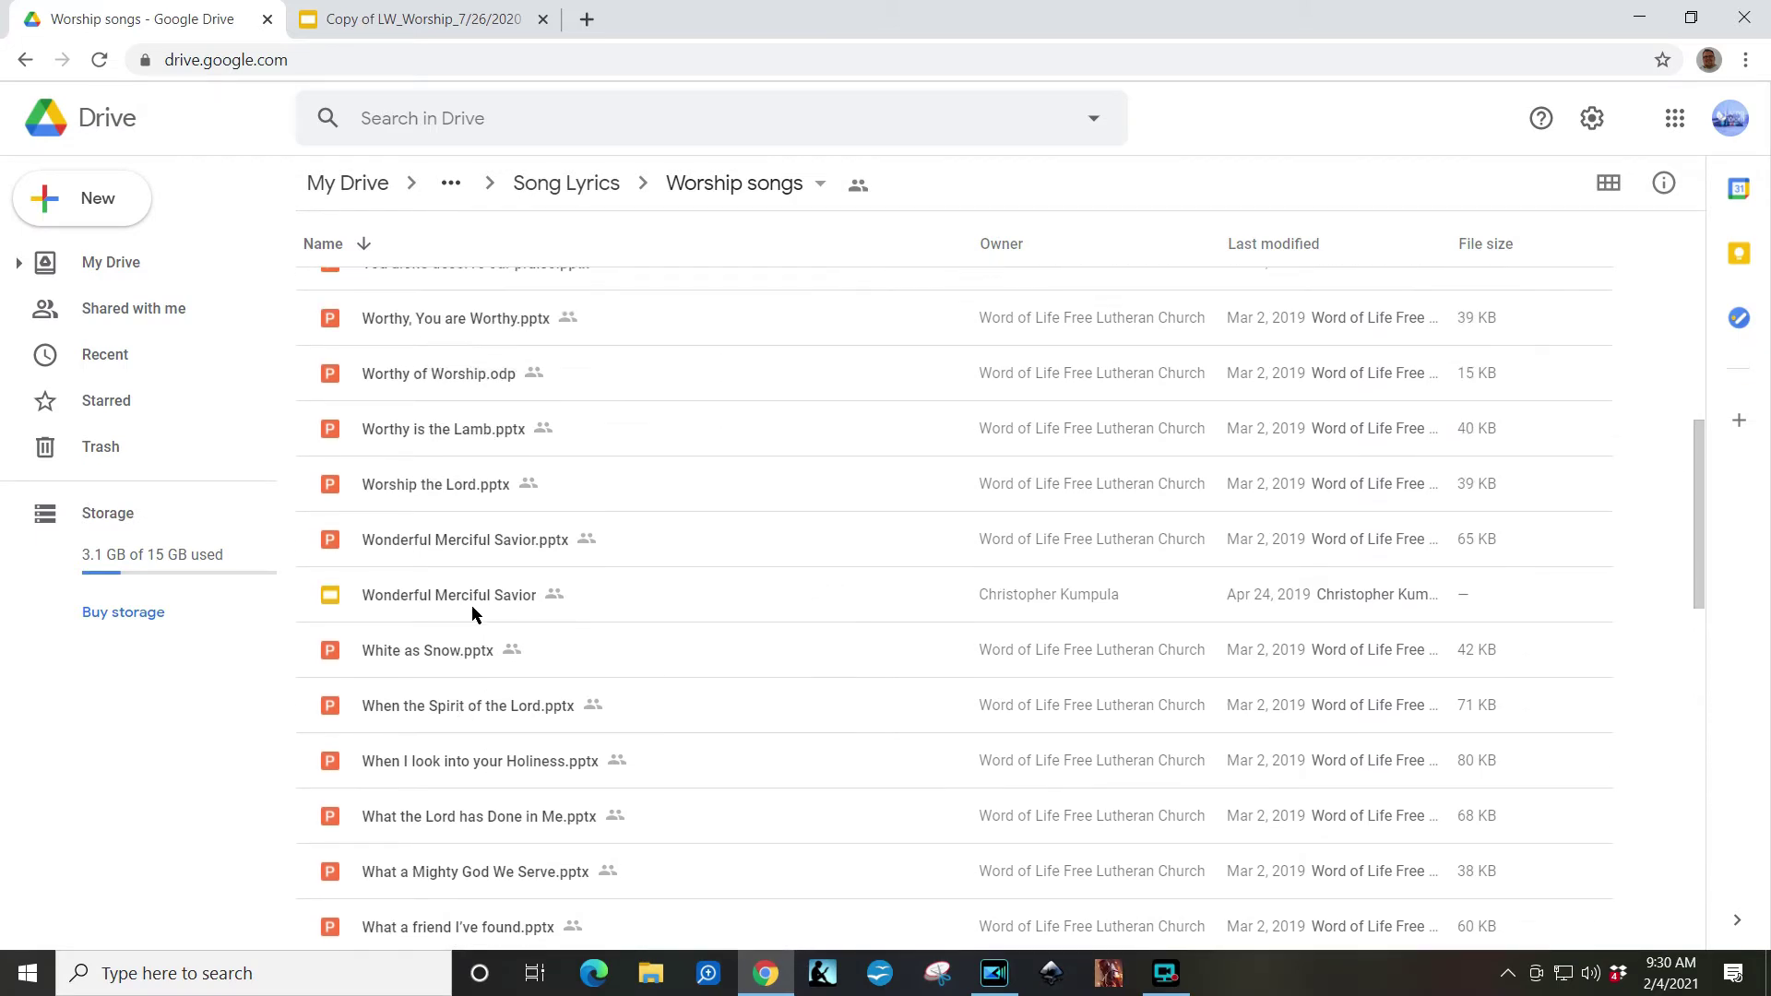
click(401, 601)
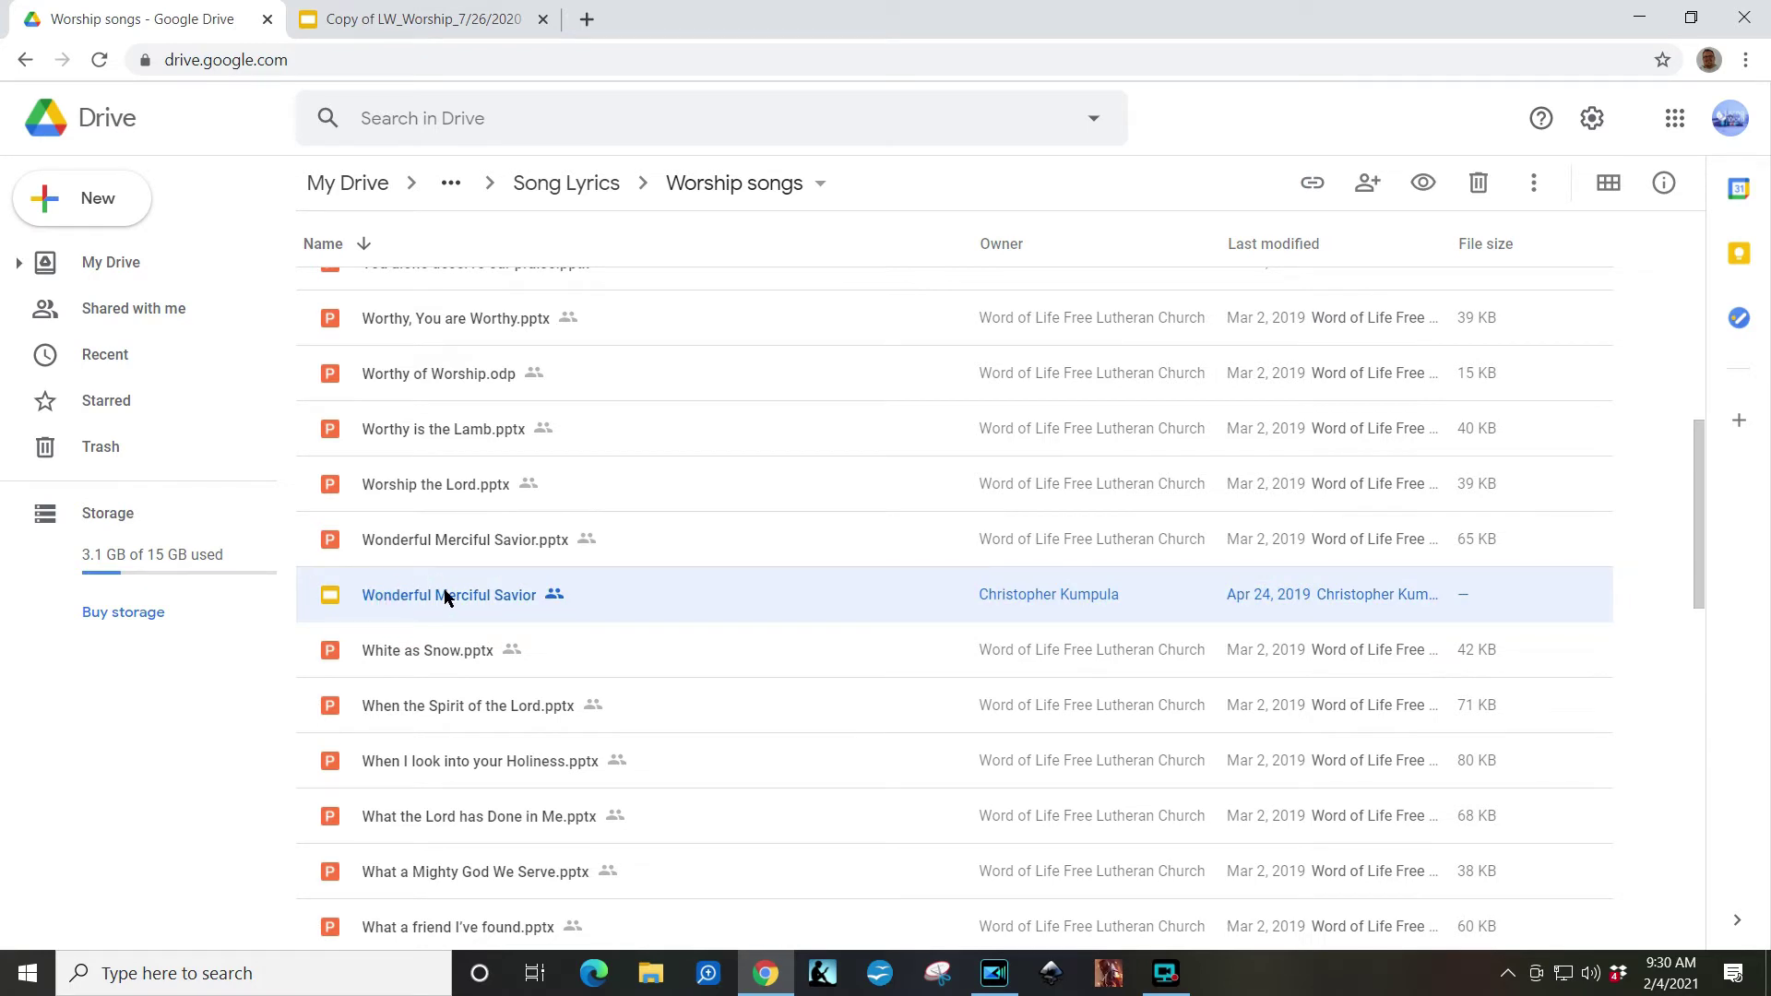
double_click(429, 539)
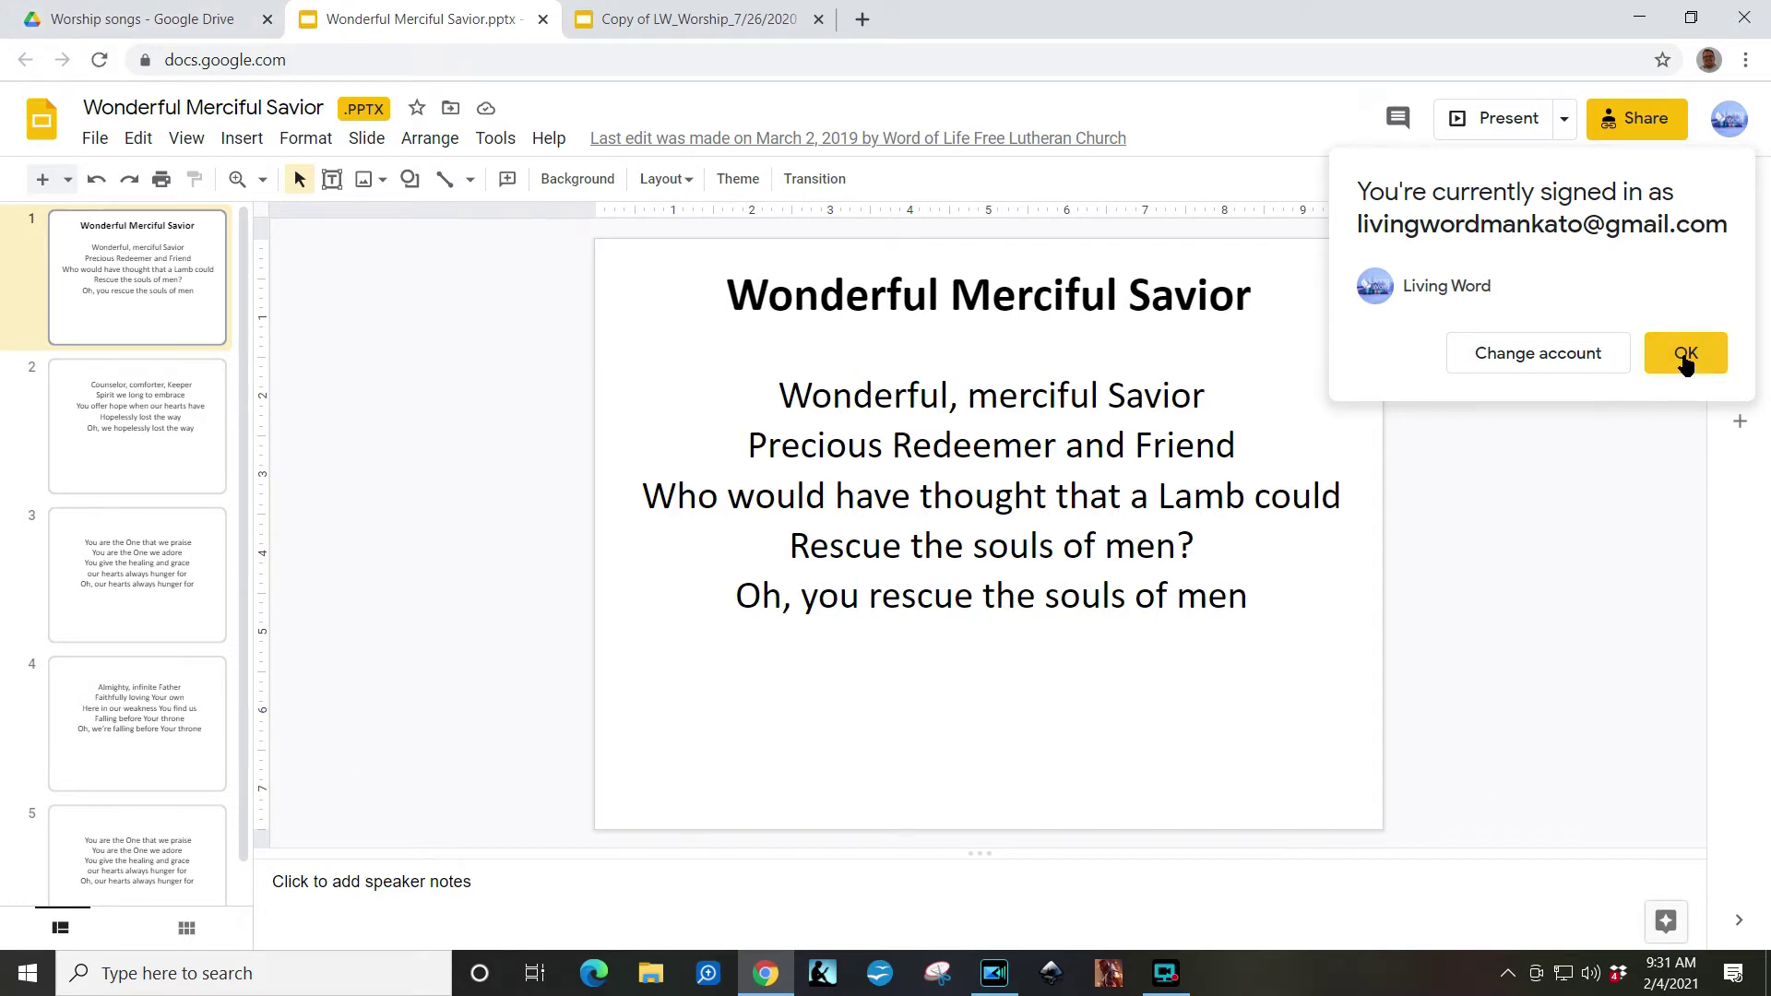
Step: Dismiss the account notice and select all five lyric lines on slide 1
click(1687, 363)
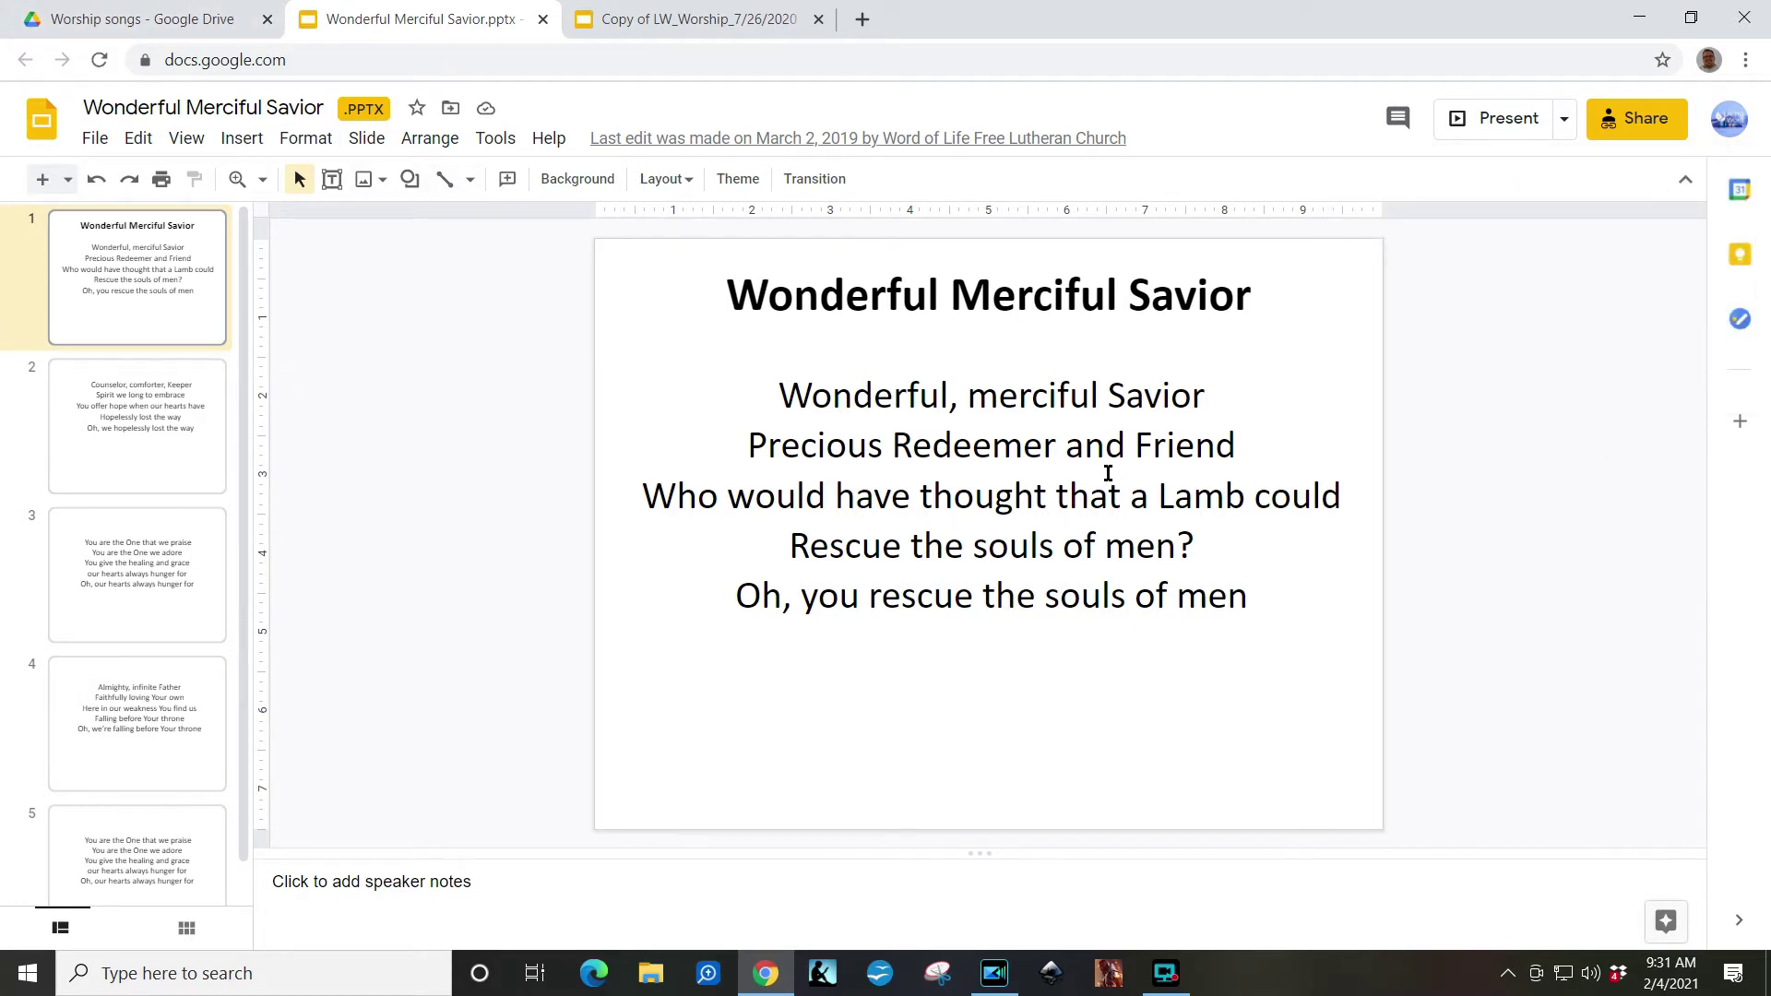
click(110, 489)
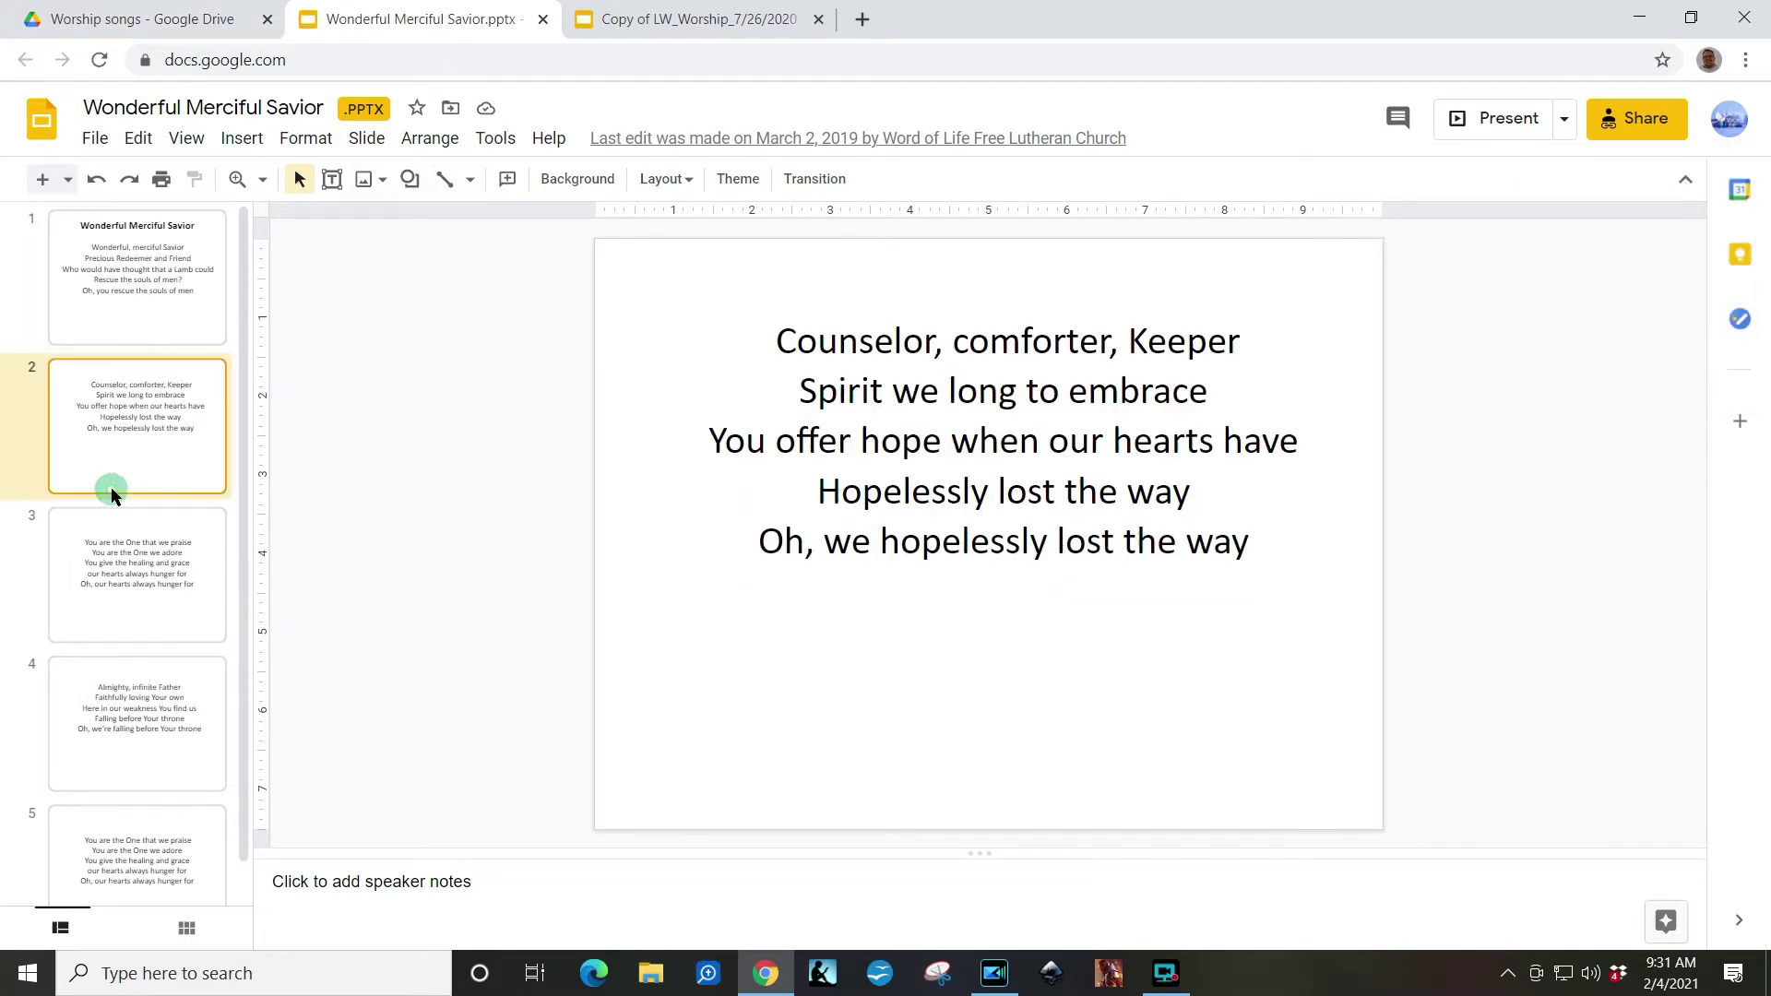
click(190, 296)
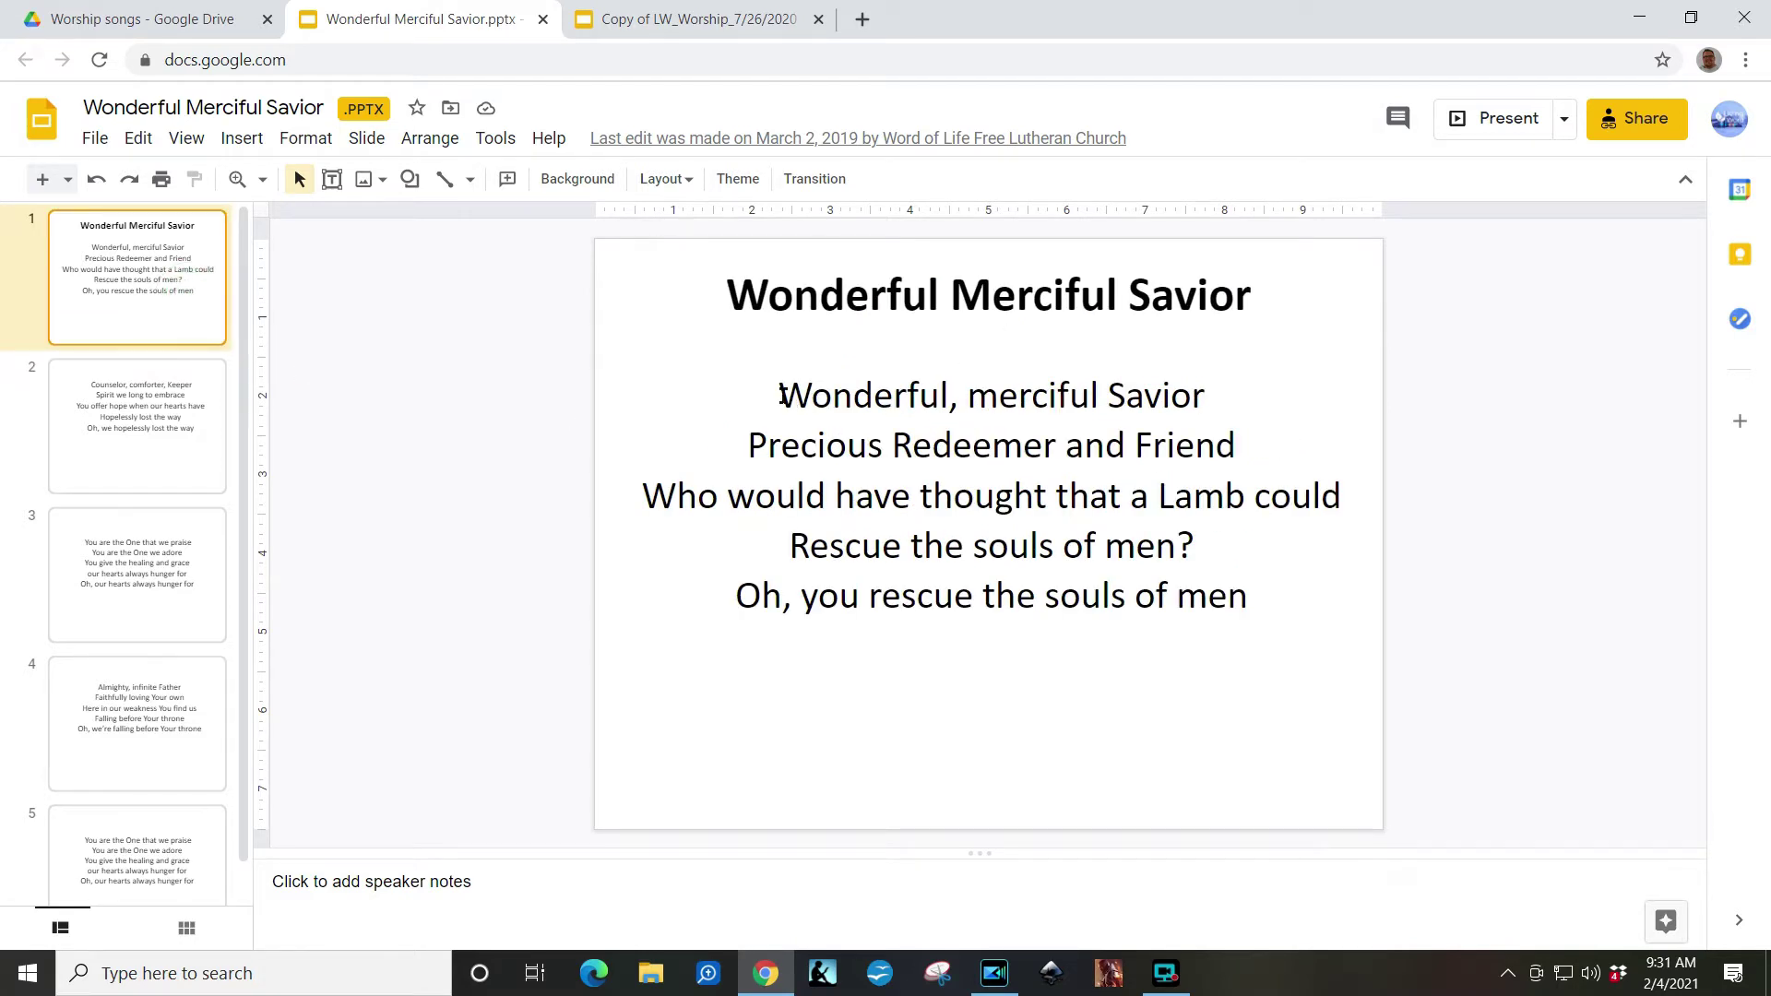
drag(783, 392, 1528, 607)
key(ctrl+c)
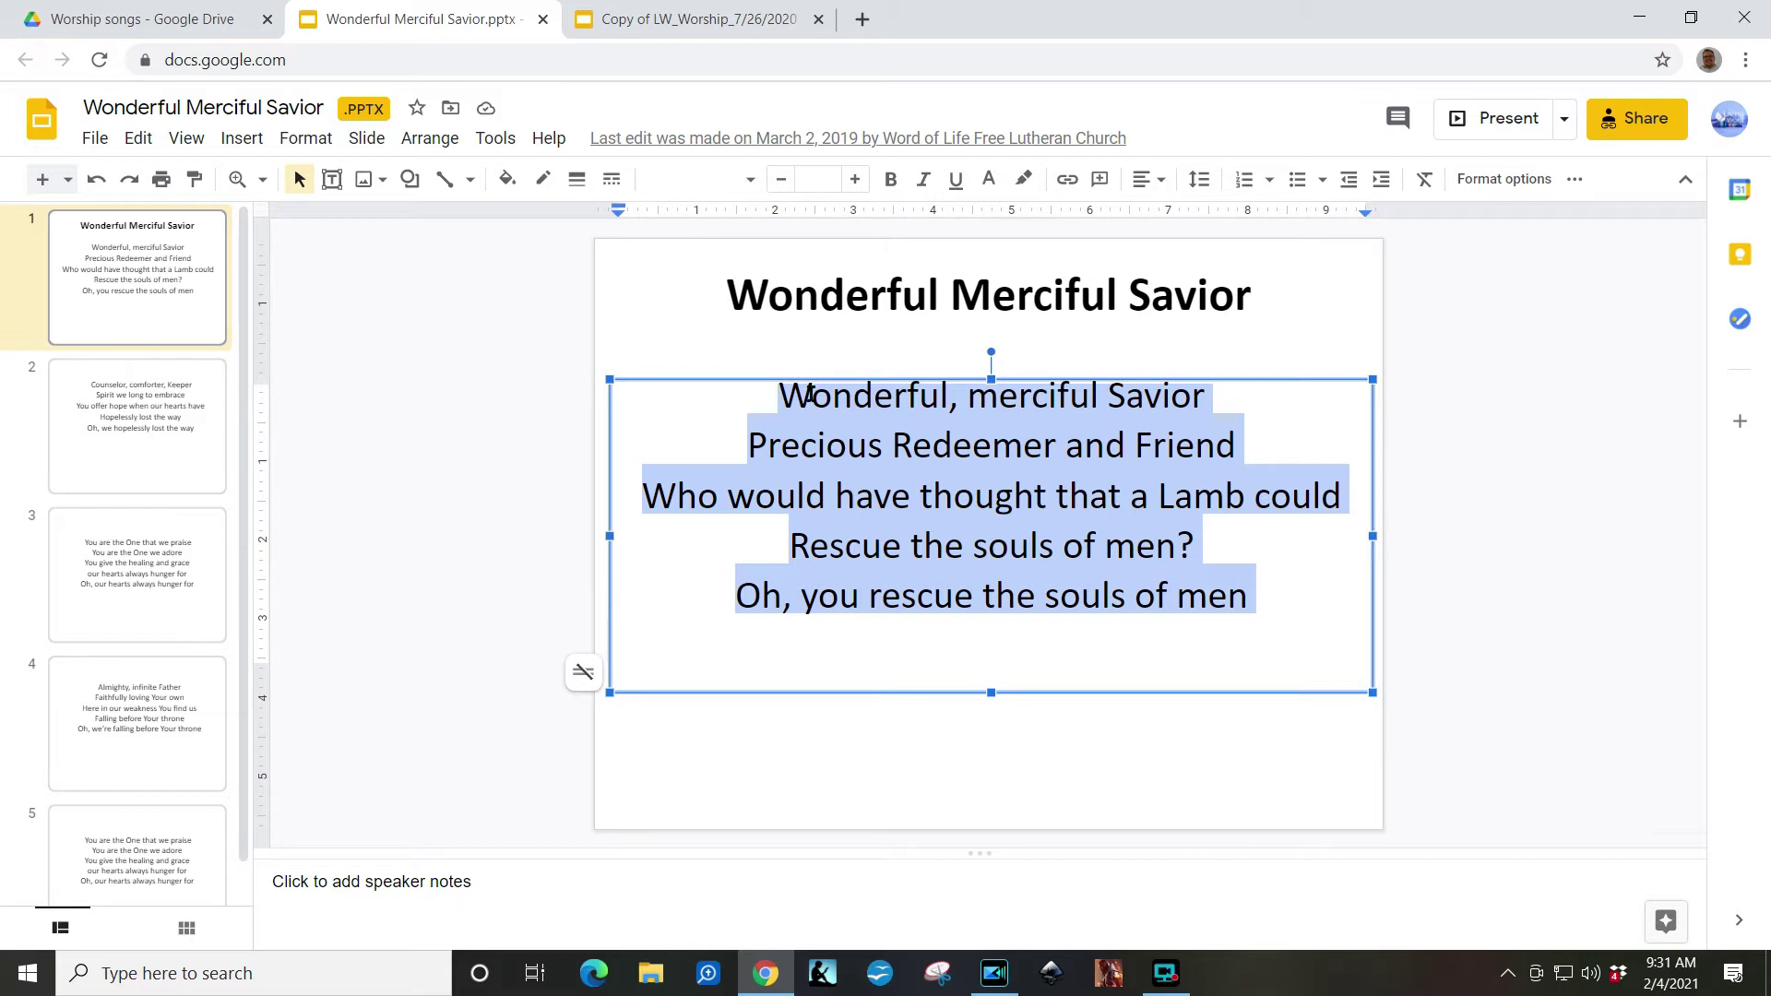
click(657, 17)
Step: Paste the copied lyrics without formatting over slide 10's 'New hymn lyrics' placeholder
click(791, 358)
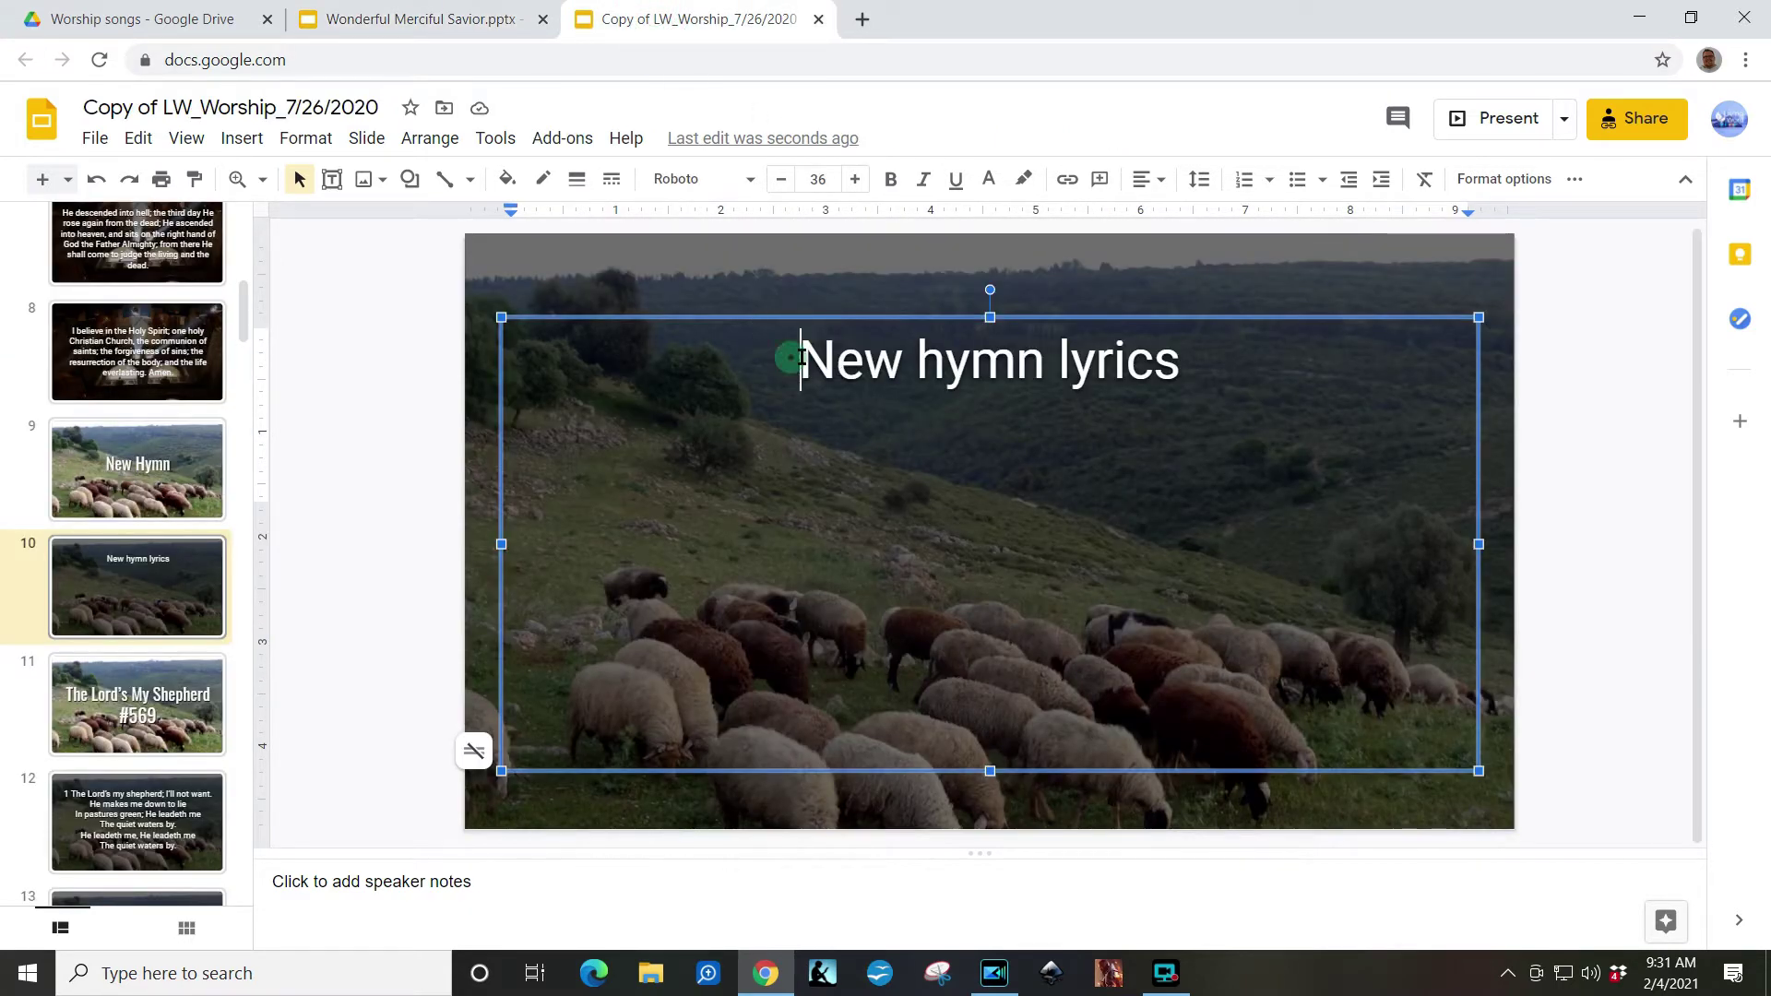
drag(799, 358, 1240, 366)
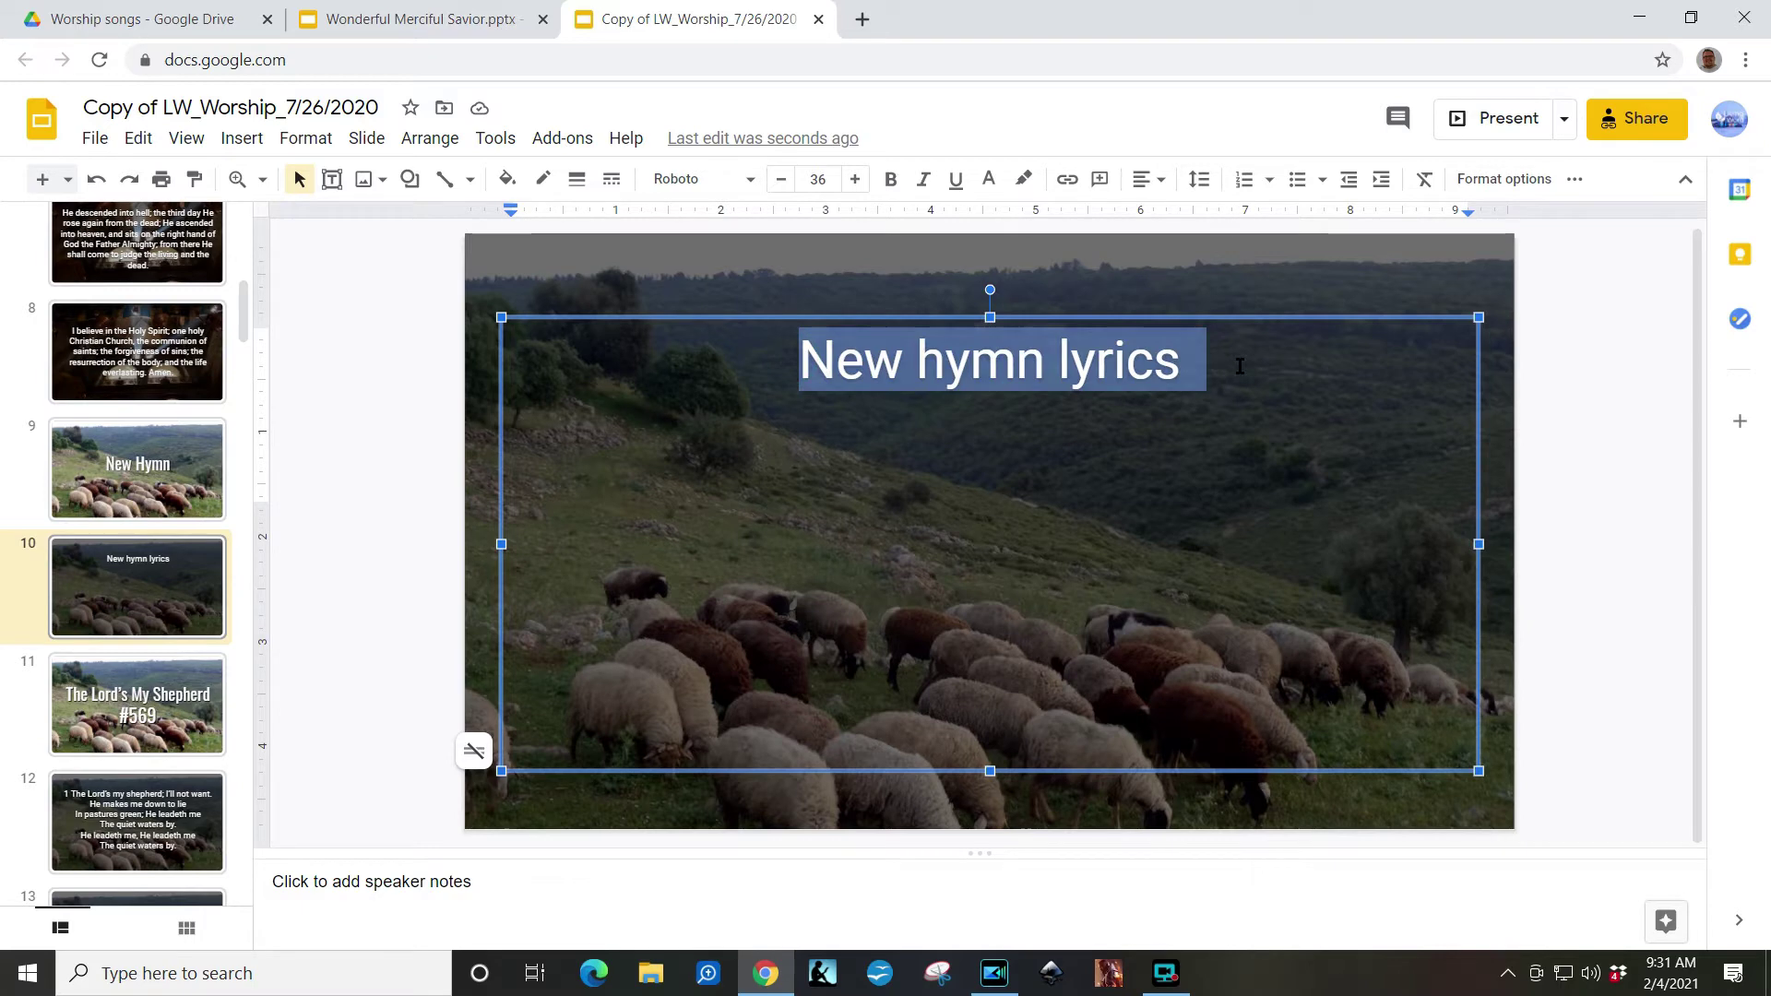
right_click(942, 363)
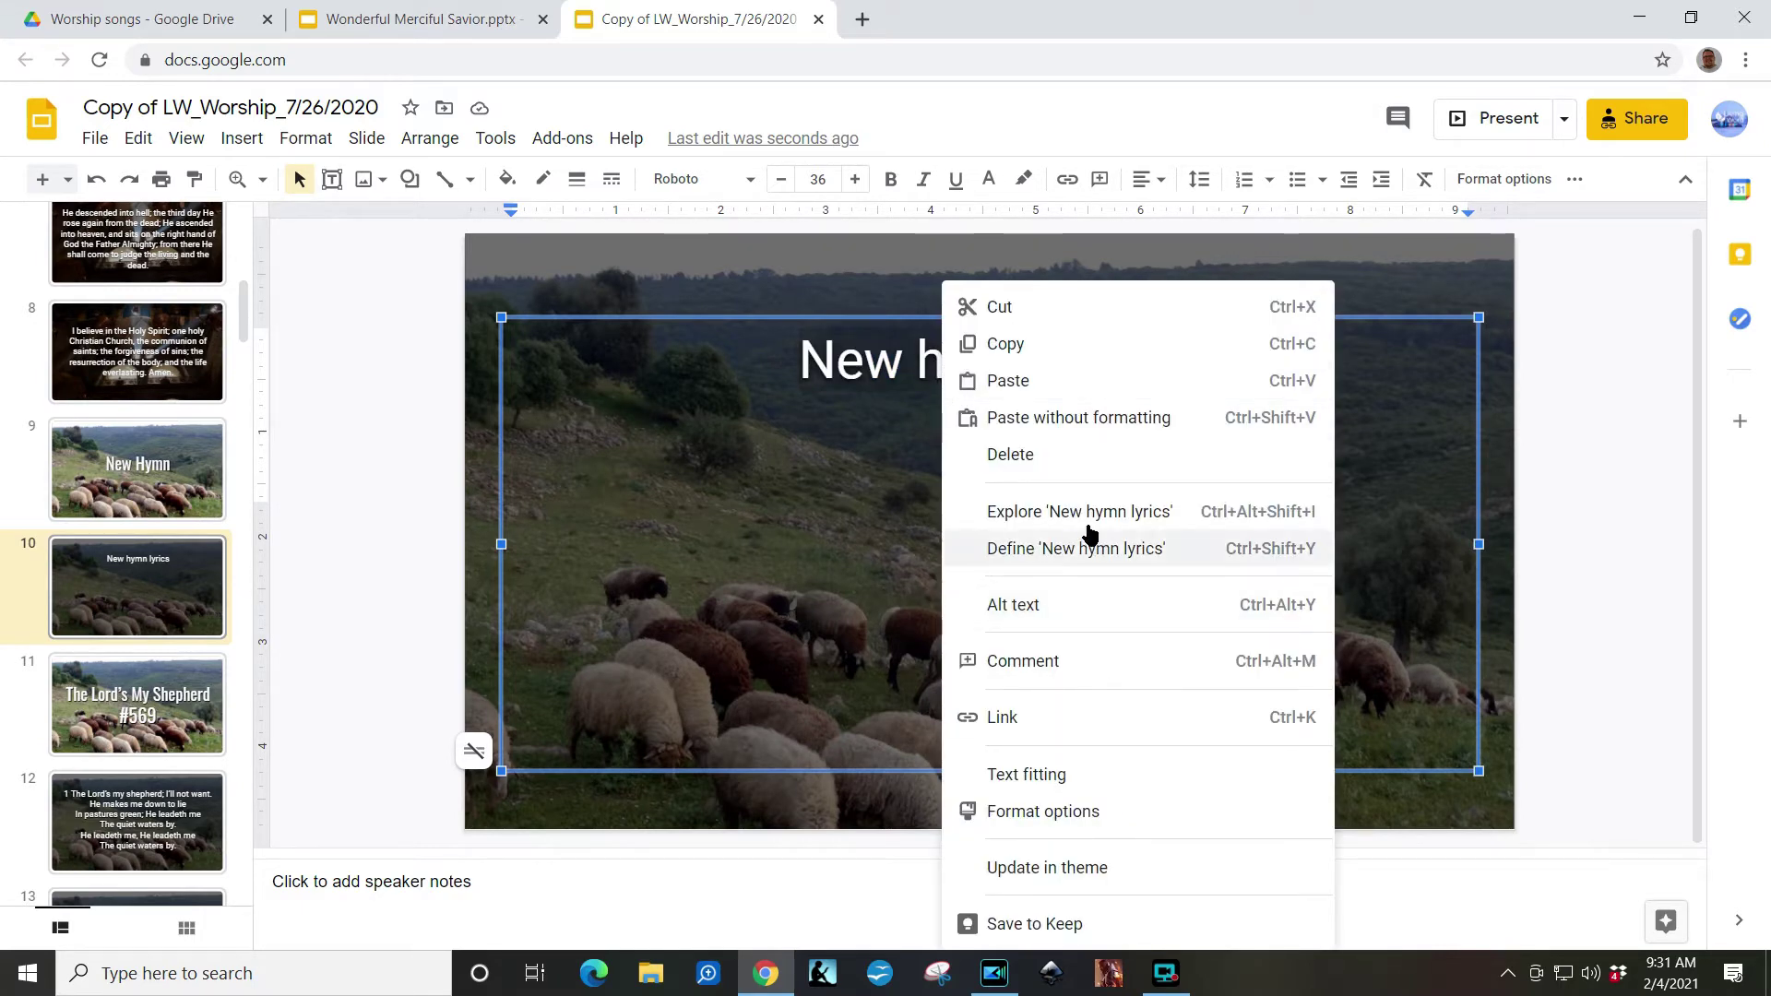
click(1062, 418)
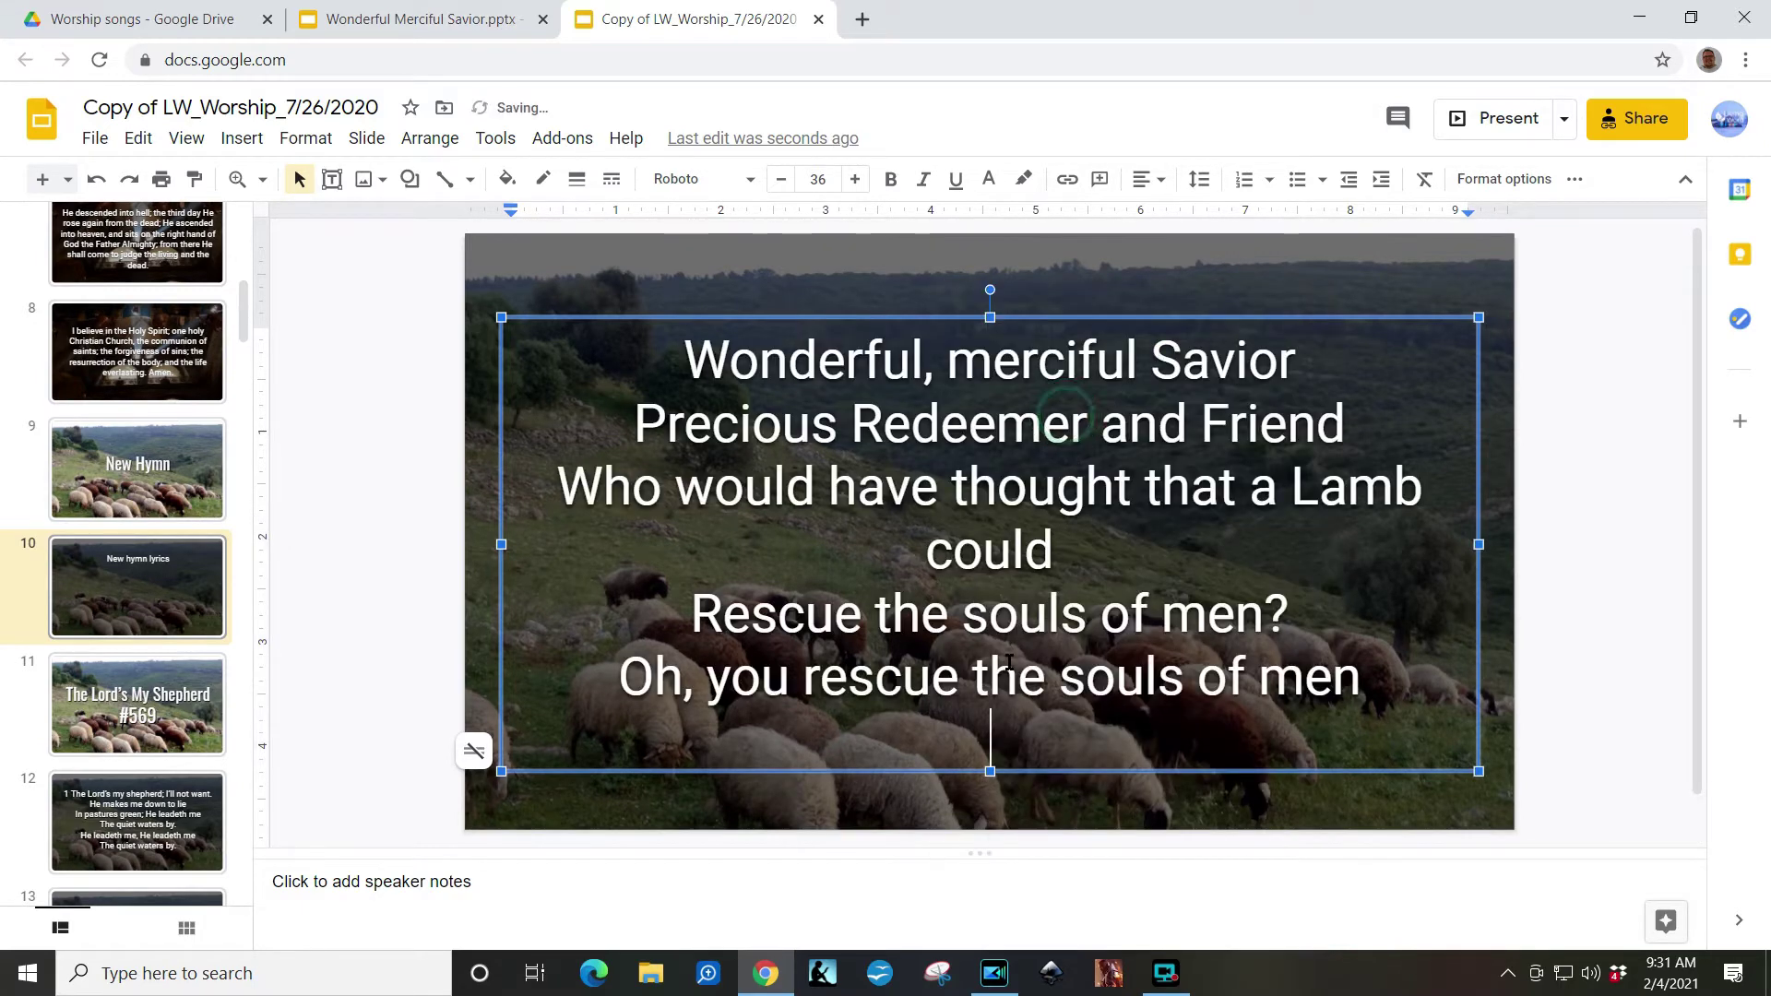
Step: Shrink the pasted lyrics by two points to font size 34 so the lines fit
click(1049, 614)
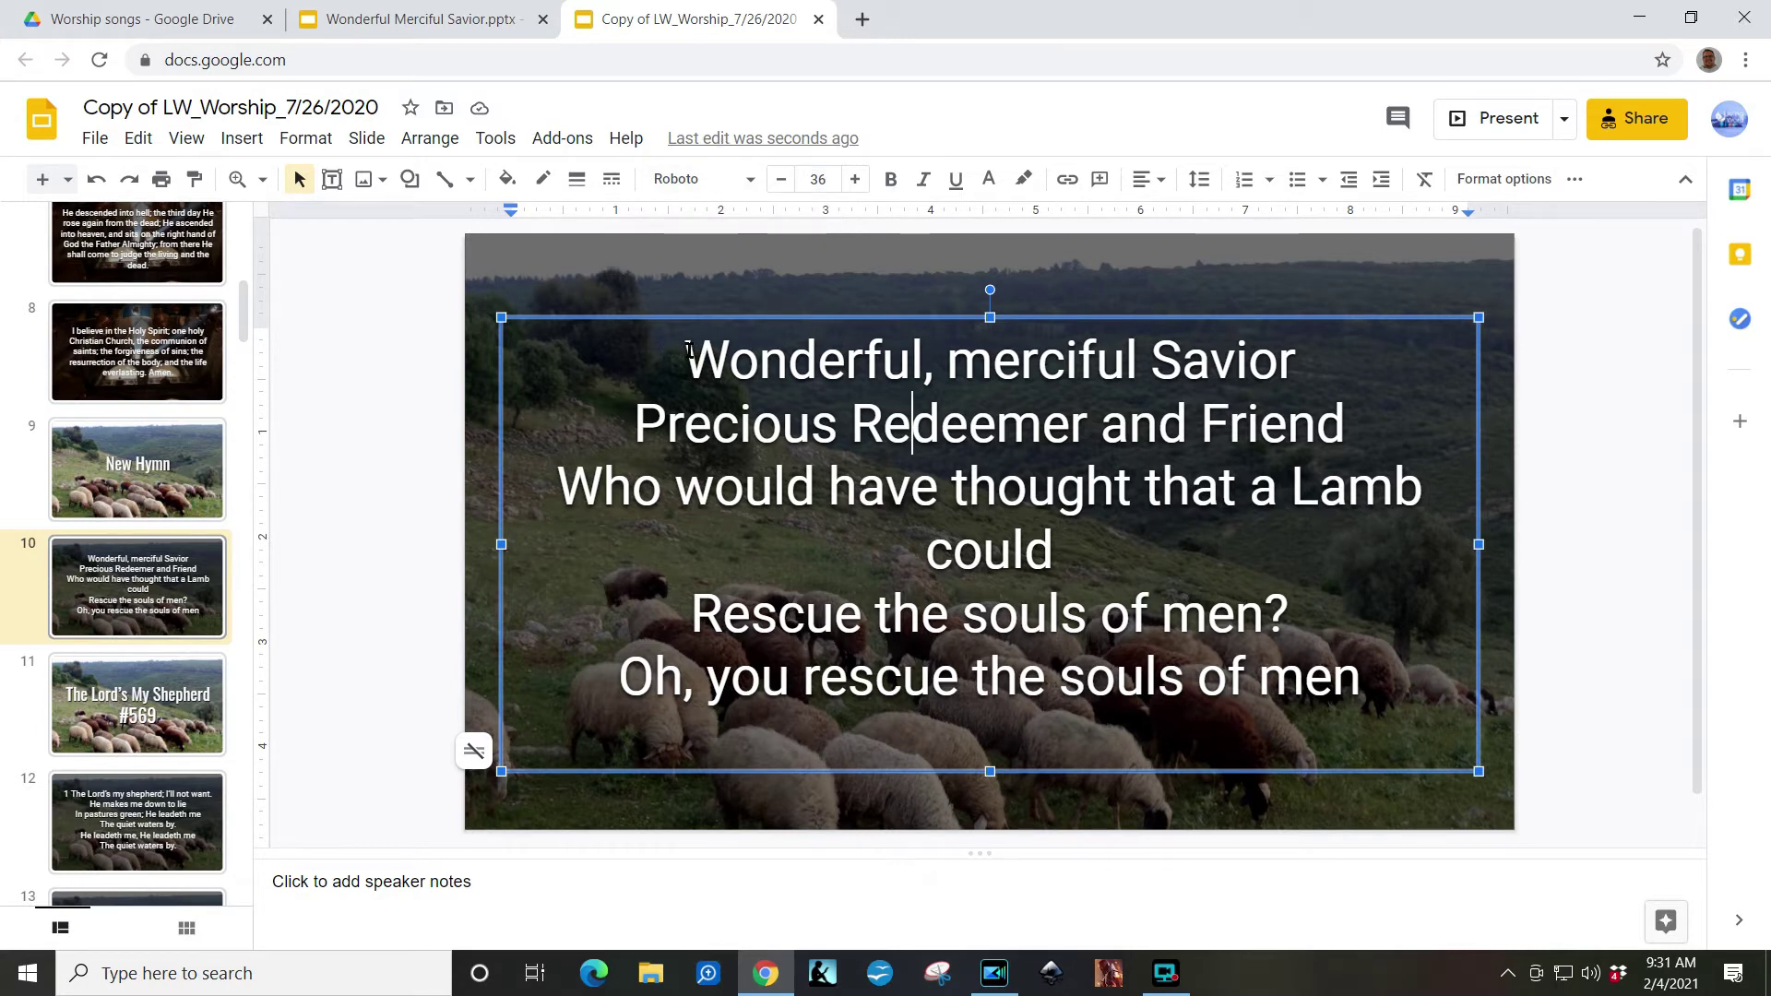
drag(690, 351, 1384, 682)
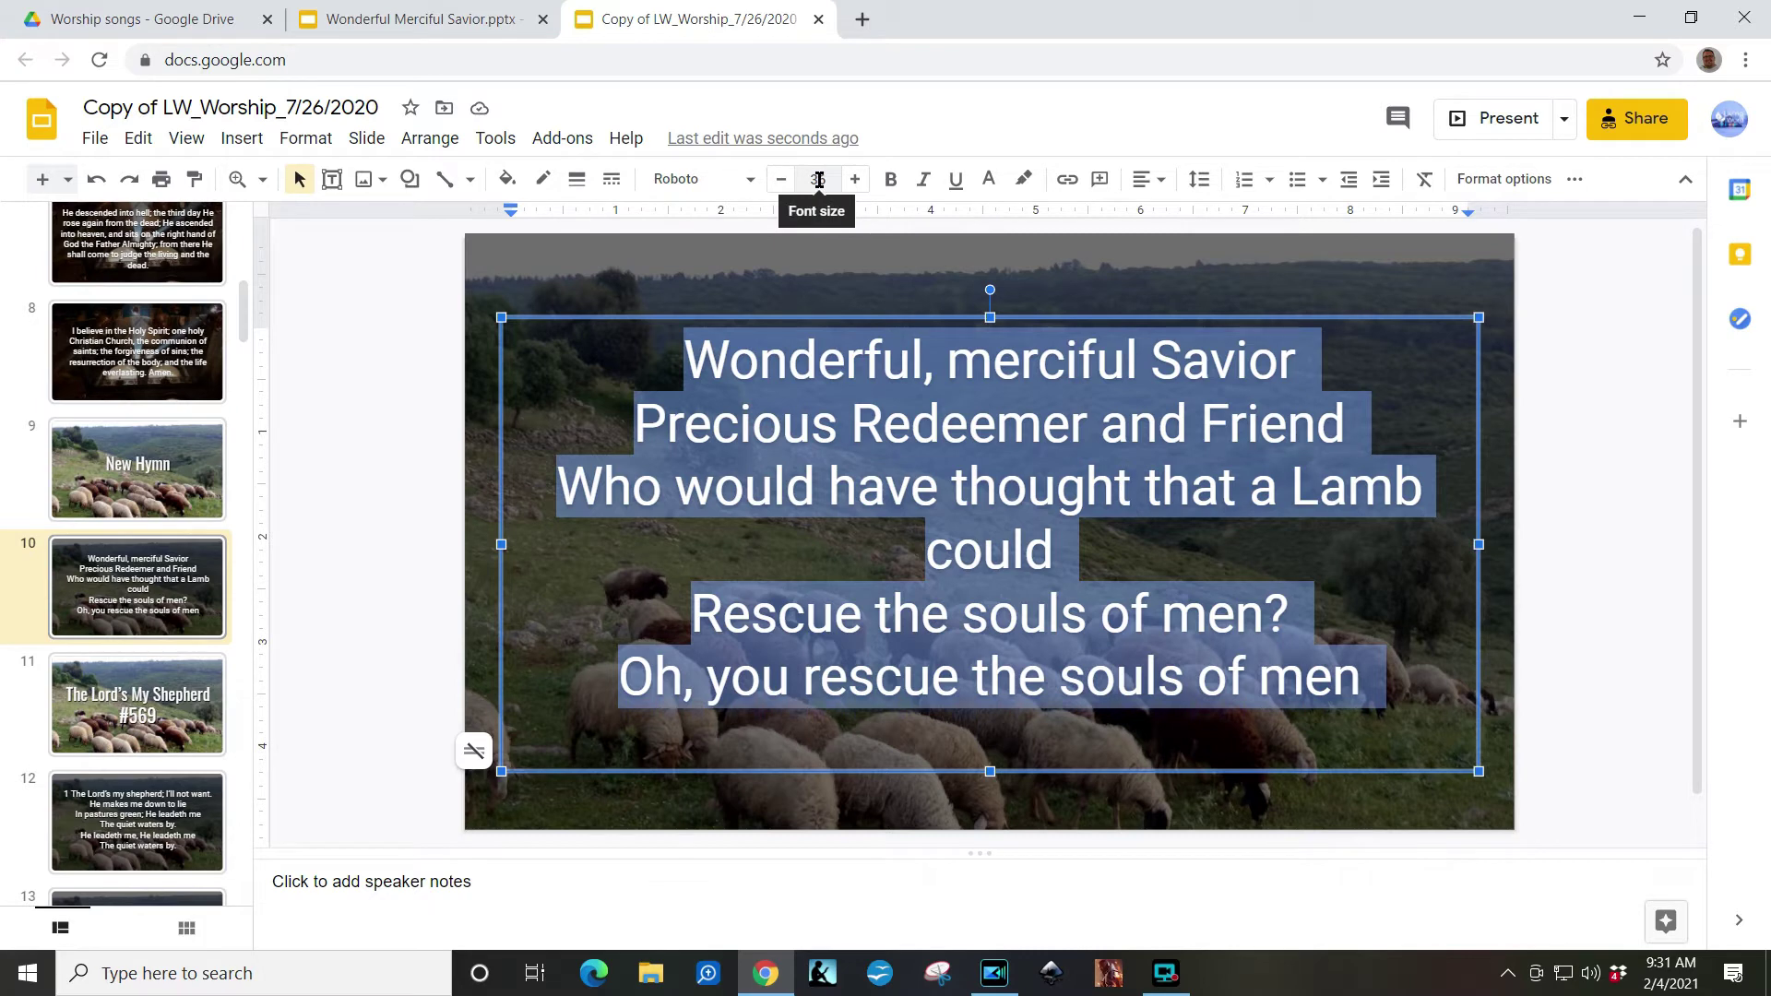
click(779, 187)
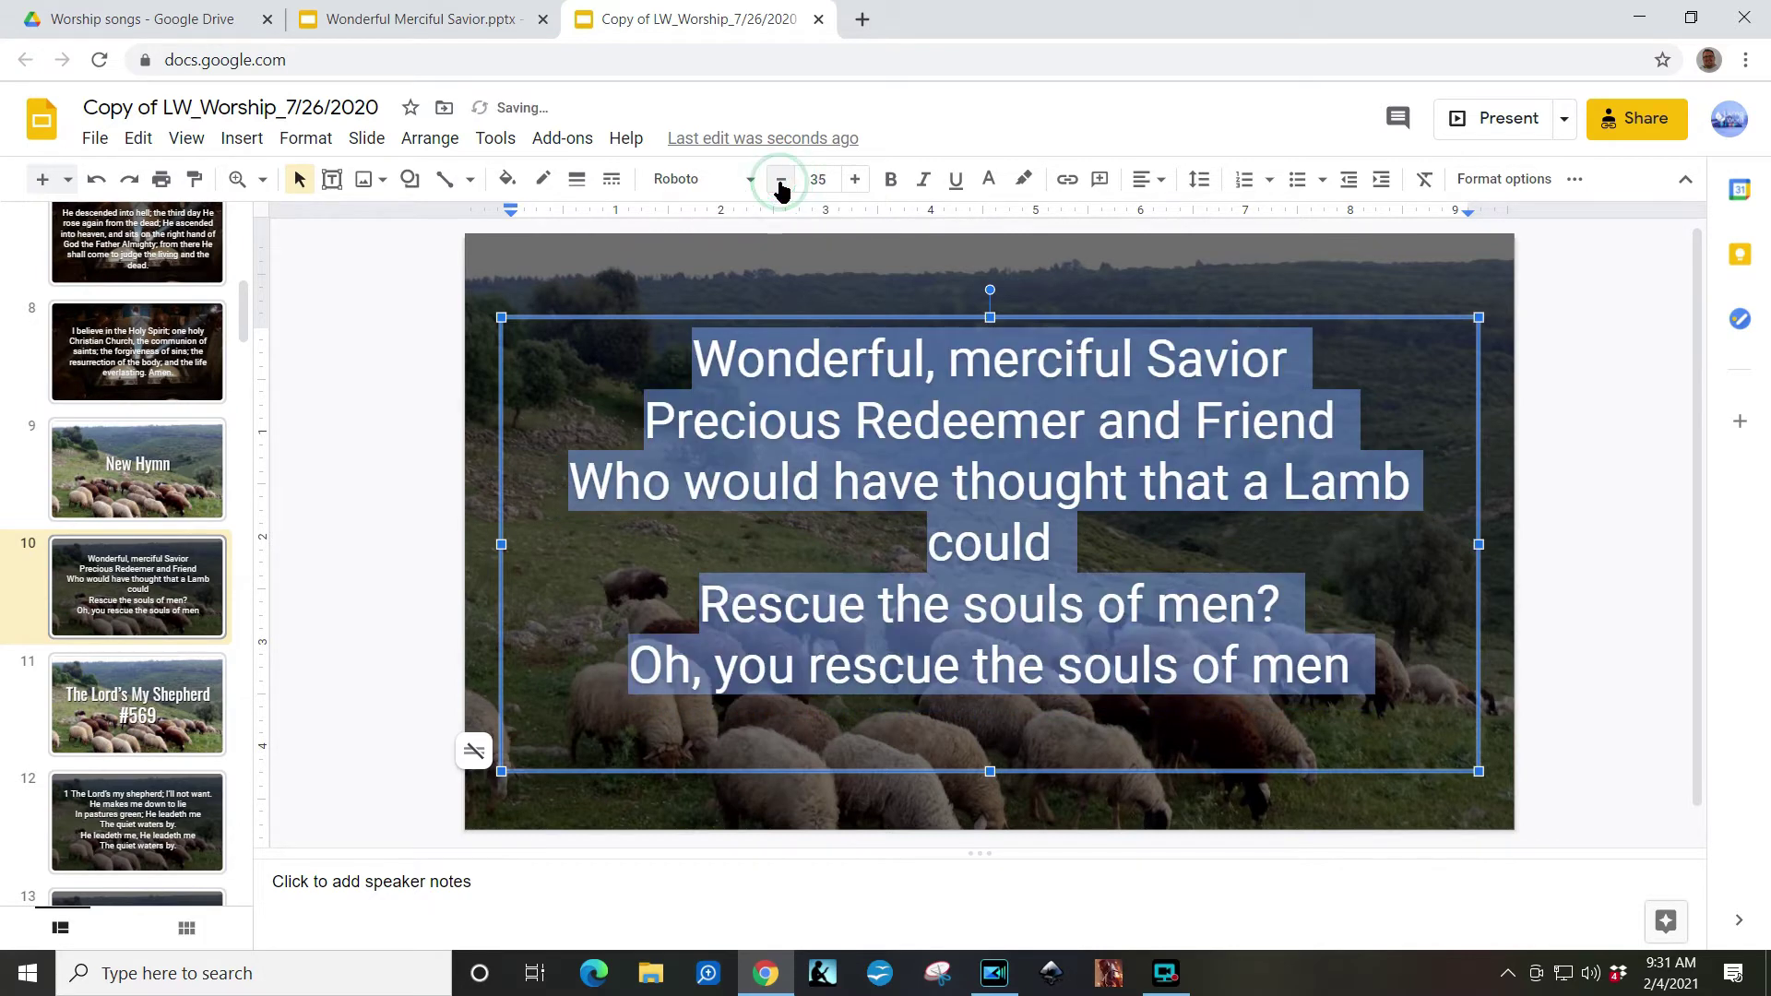
click(779, 187)
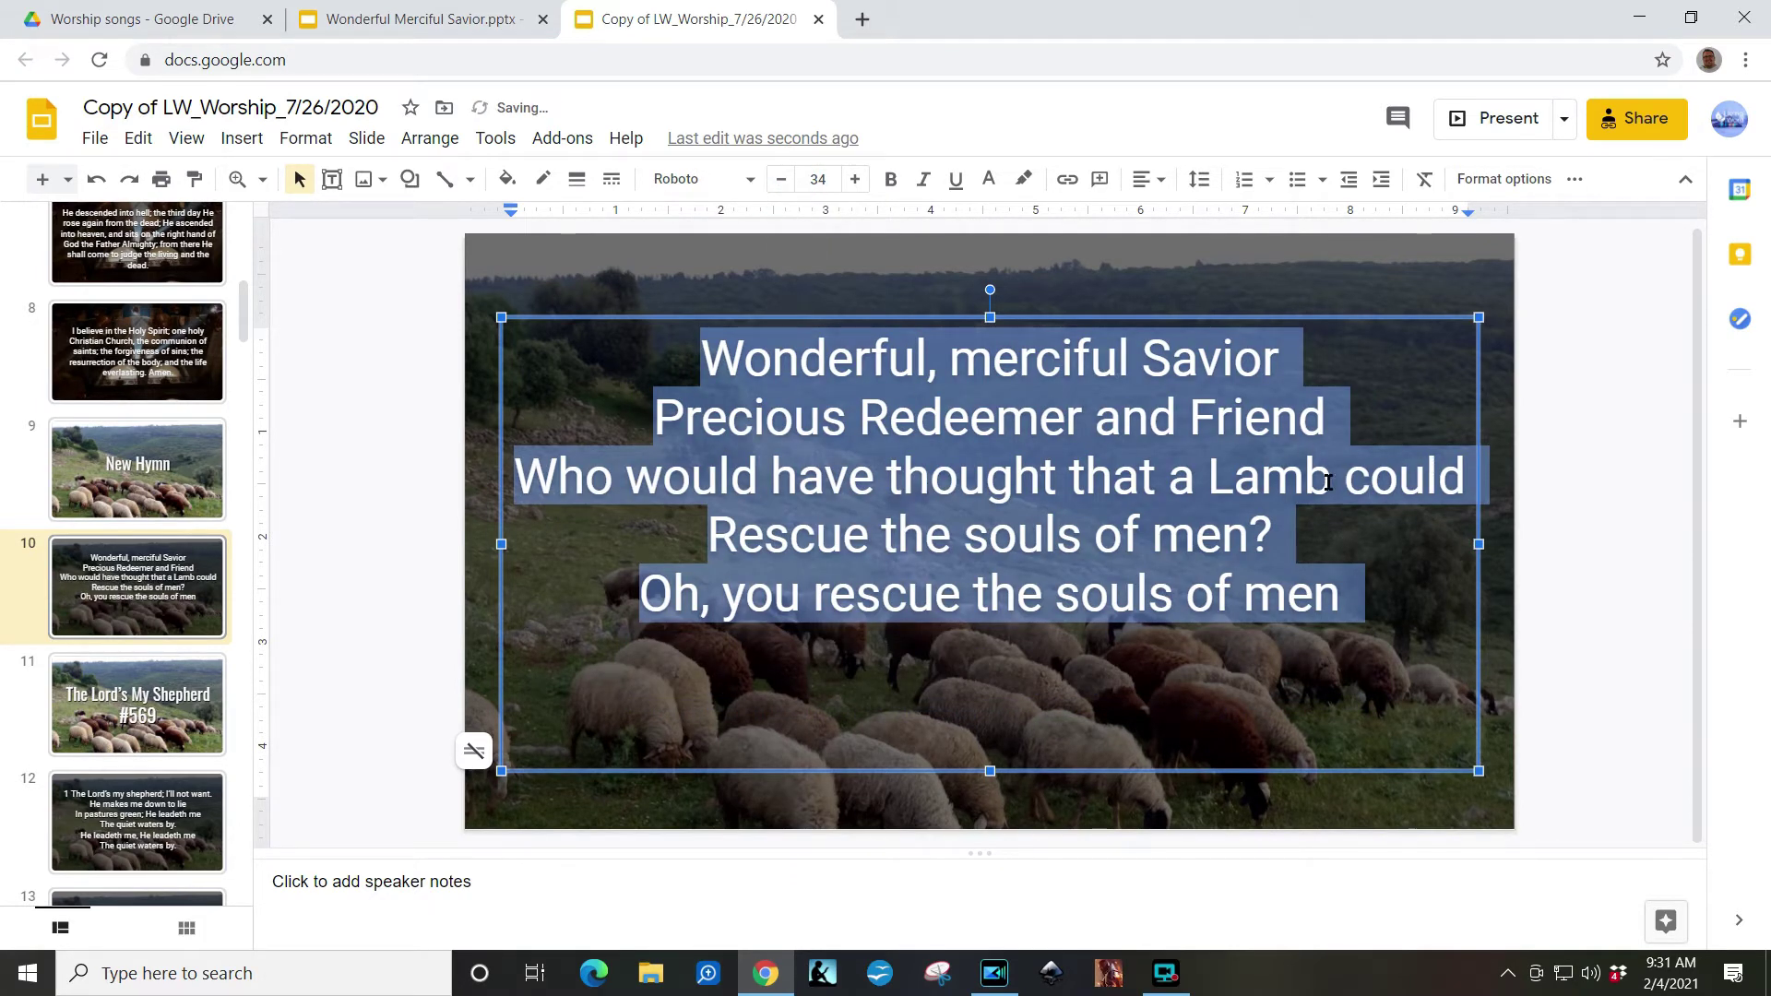
click(989, 535)
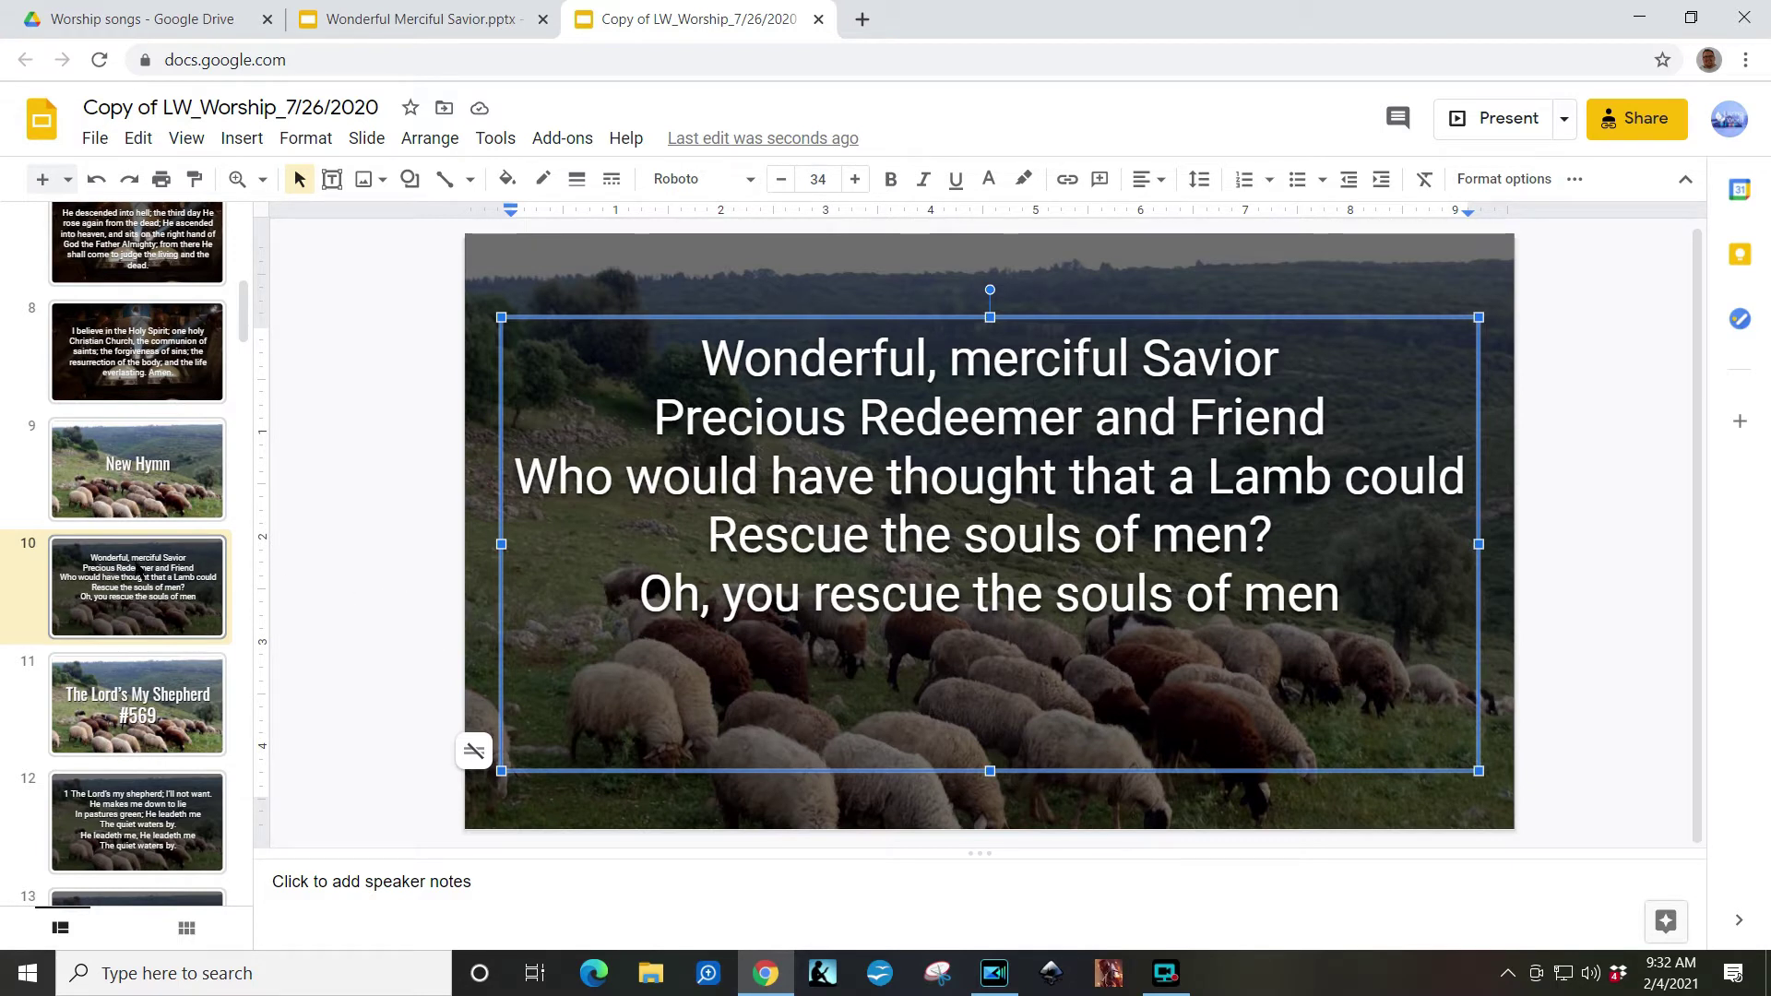
right_click(175, 566)
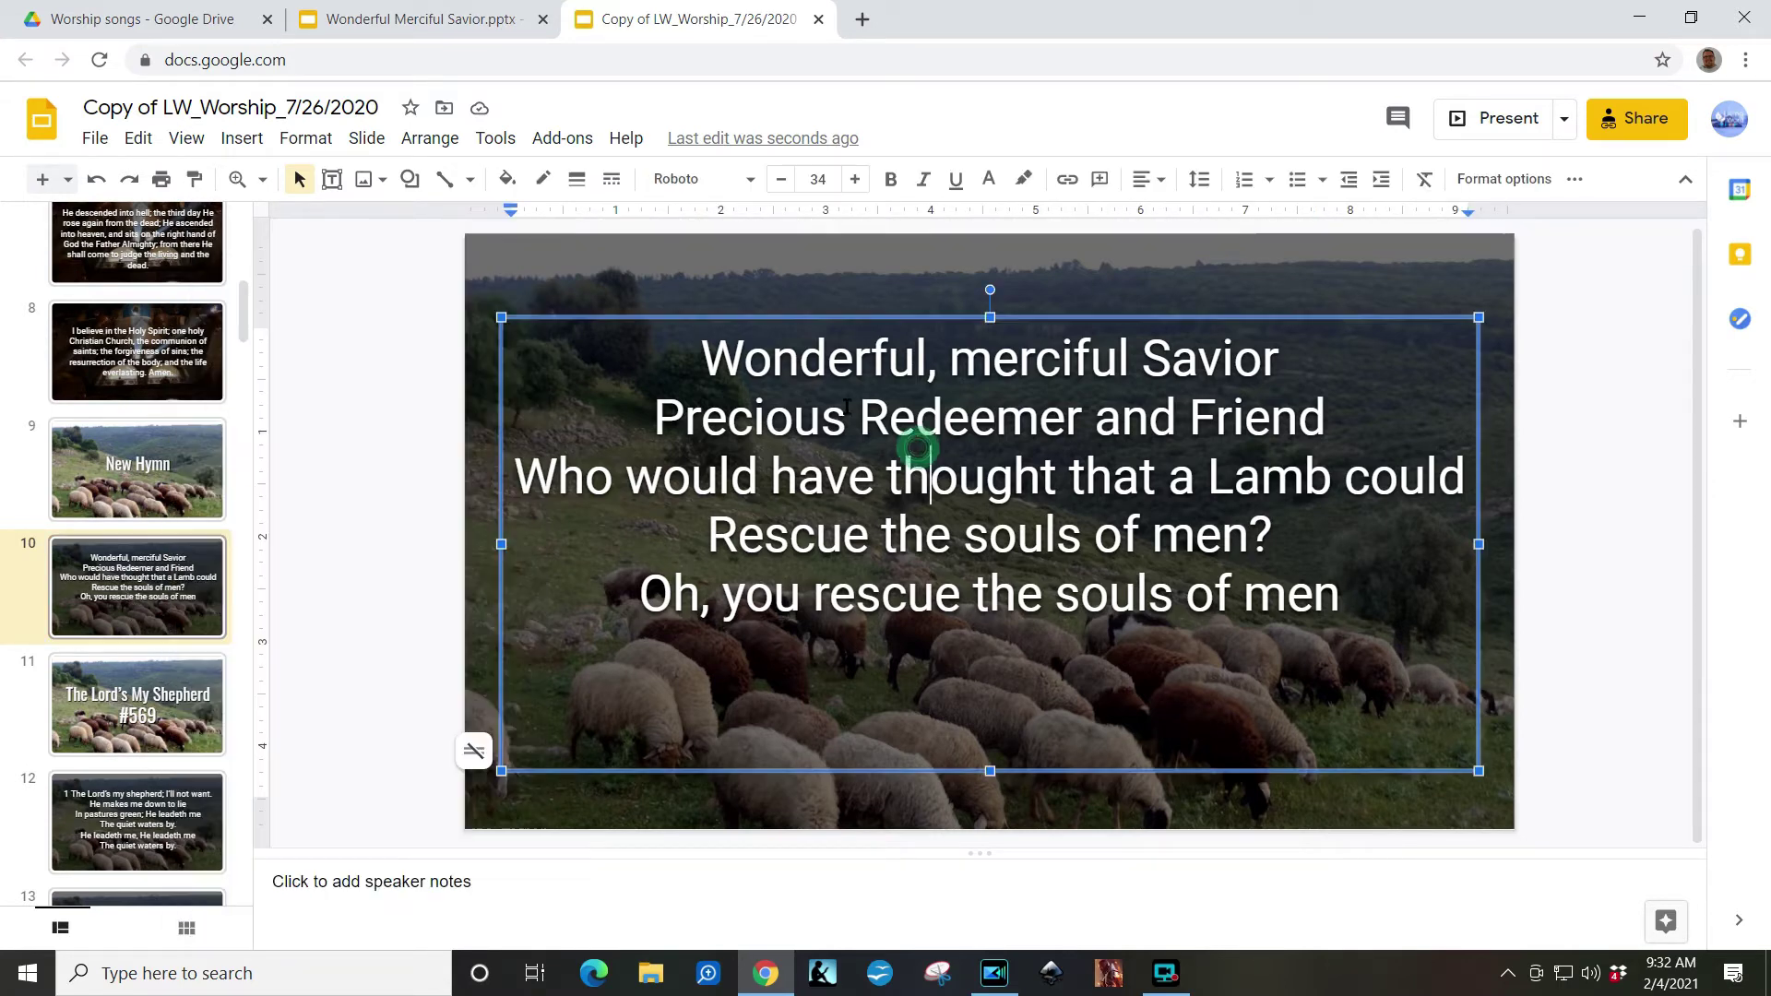
click(929, 476)
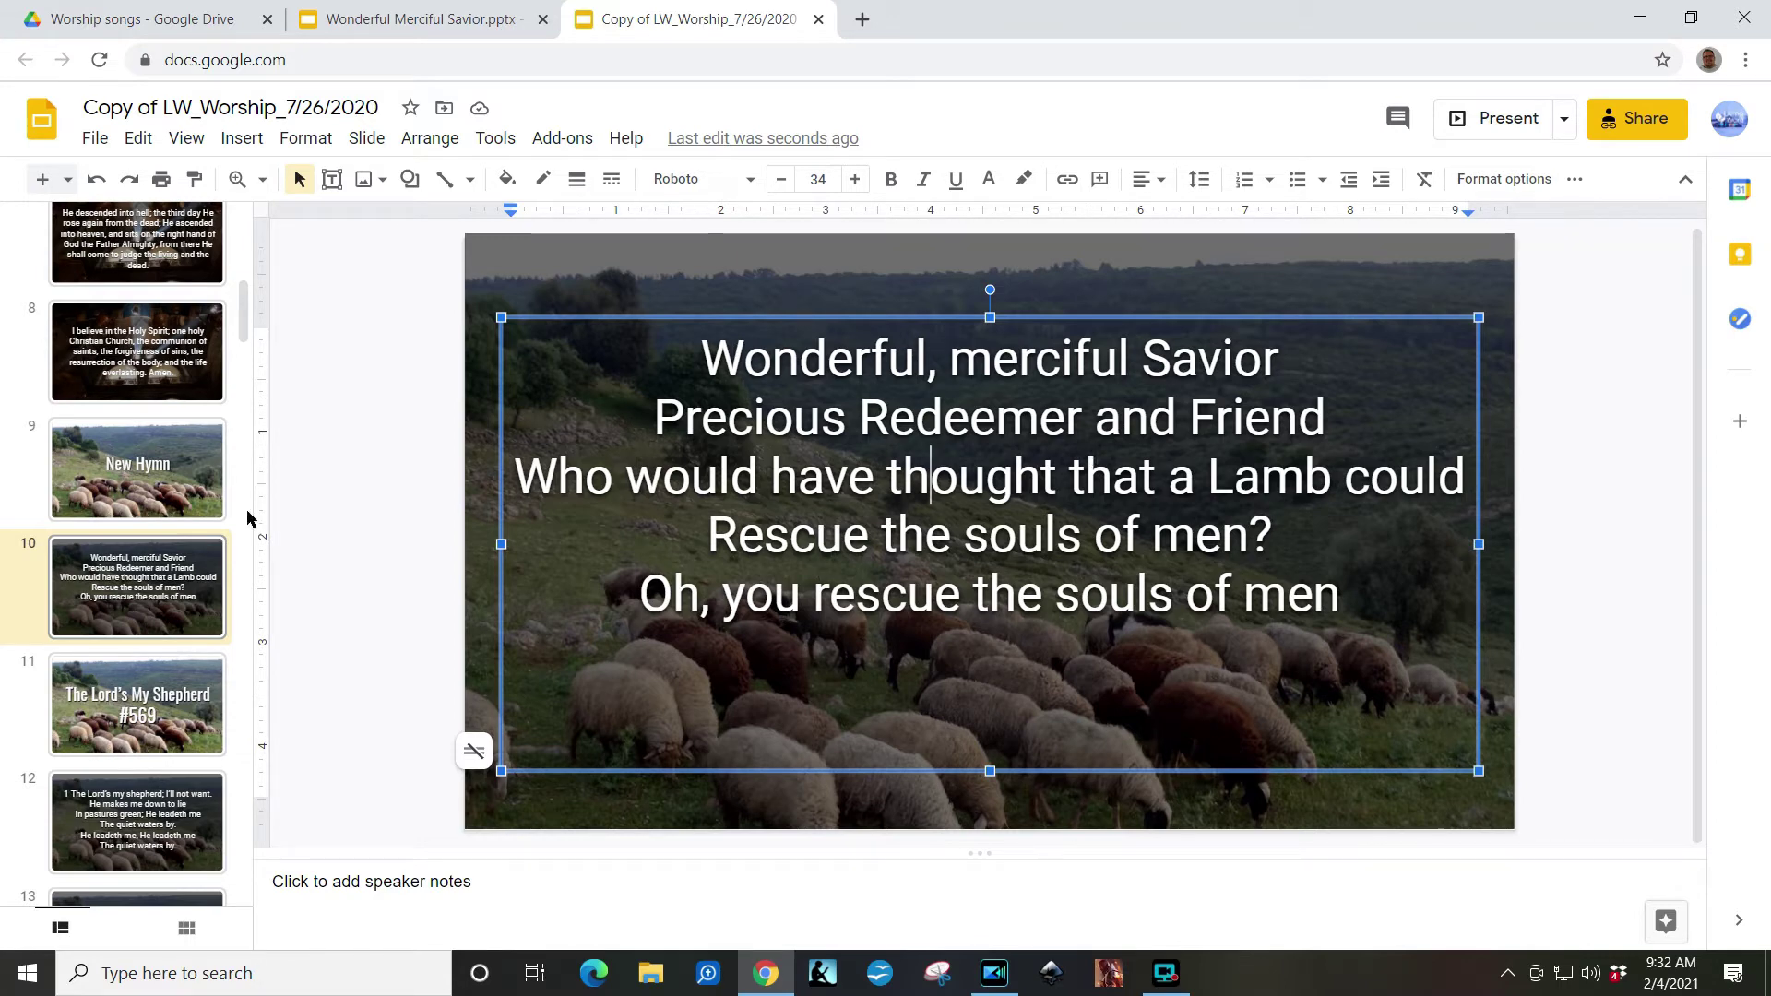
scroll(212, 572, up, 1)
scroll(194, 628, down, 1)
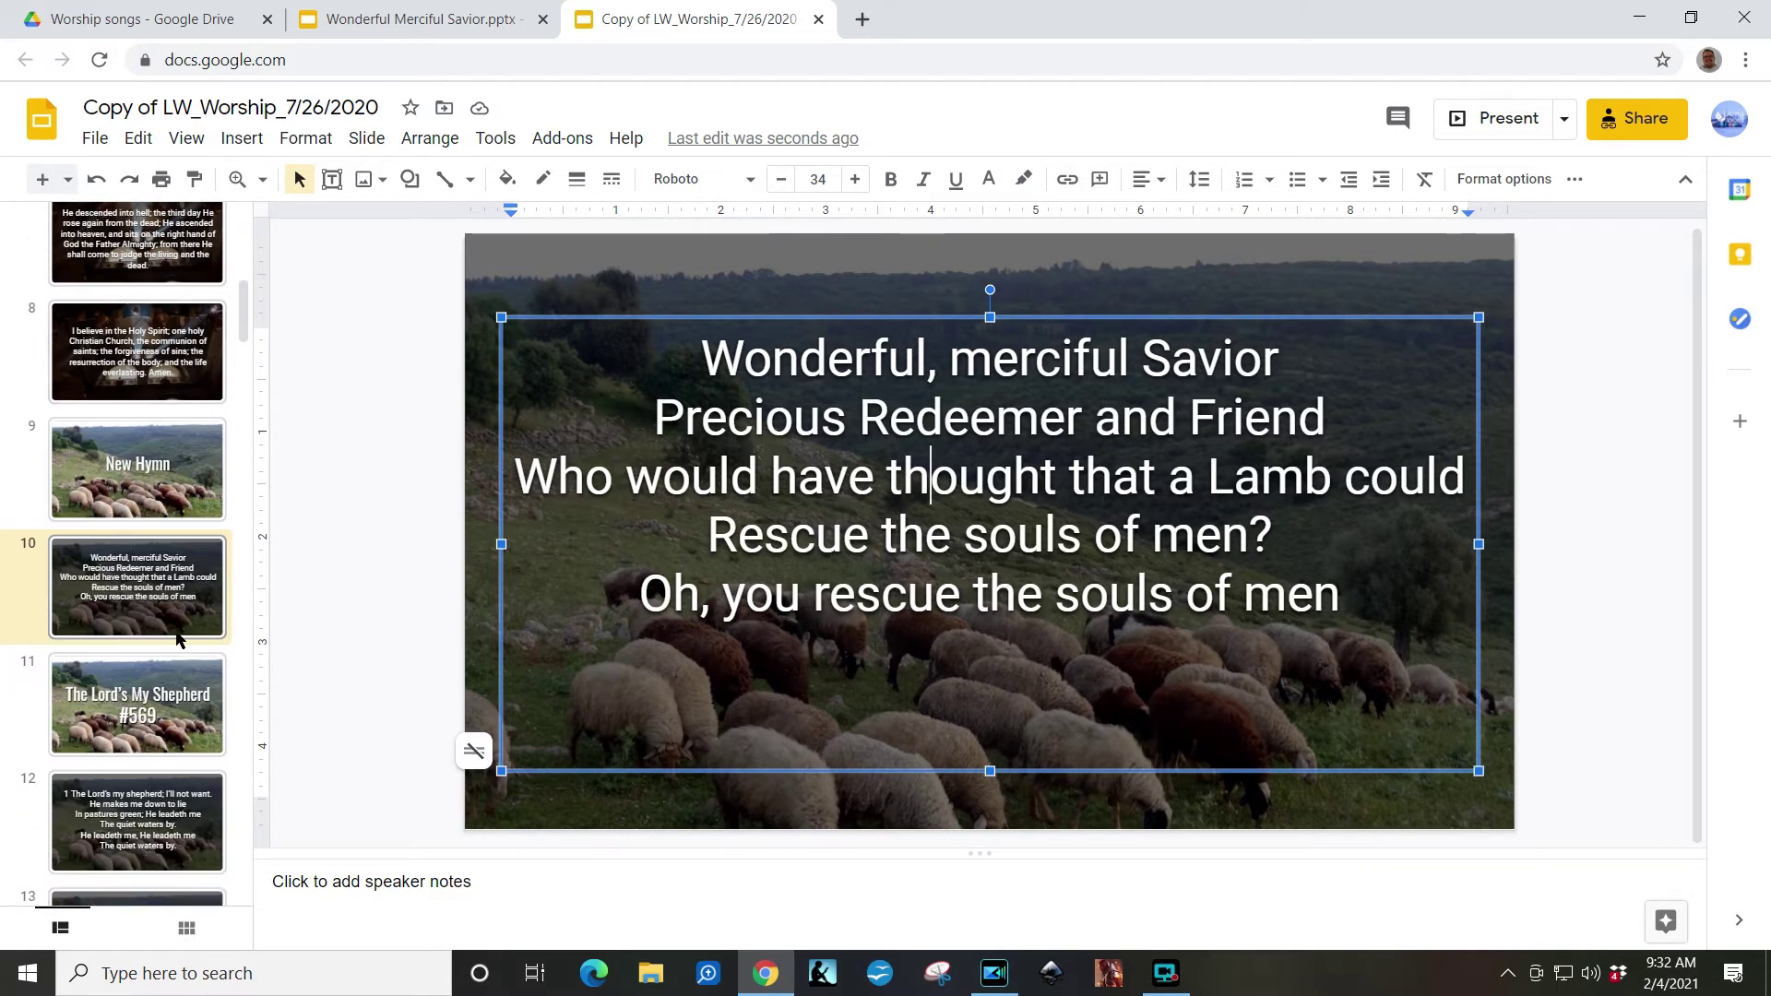
Step: Retitle slide 9 from 'New Hymn' to 'Wonderful Savior', fixing the typos
click(139, 516)
click(553, 540)
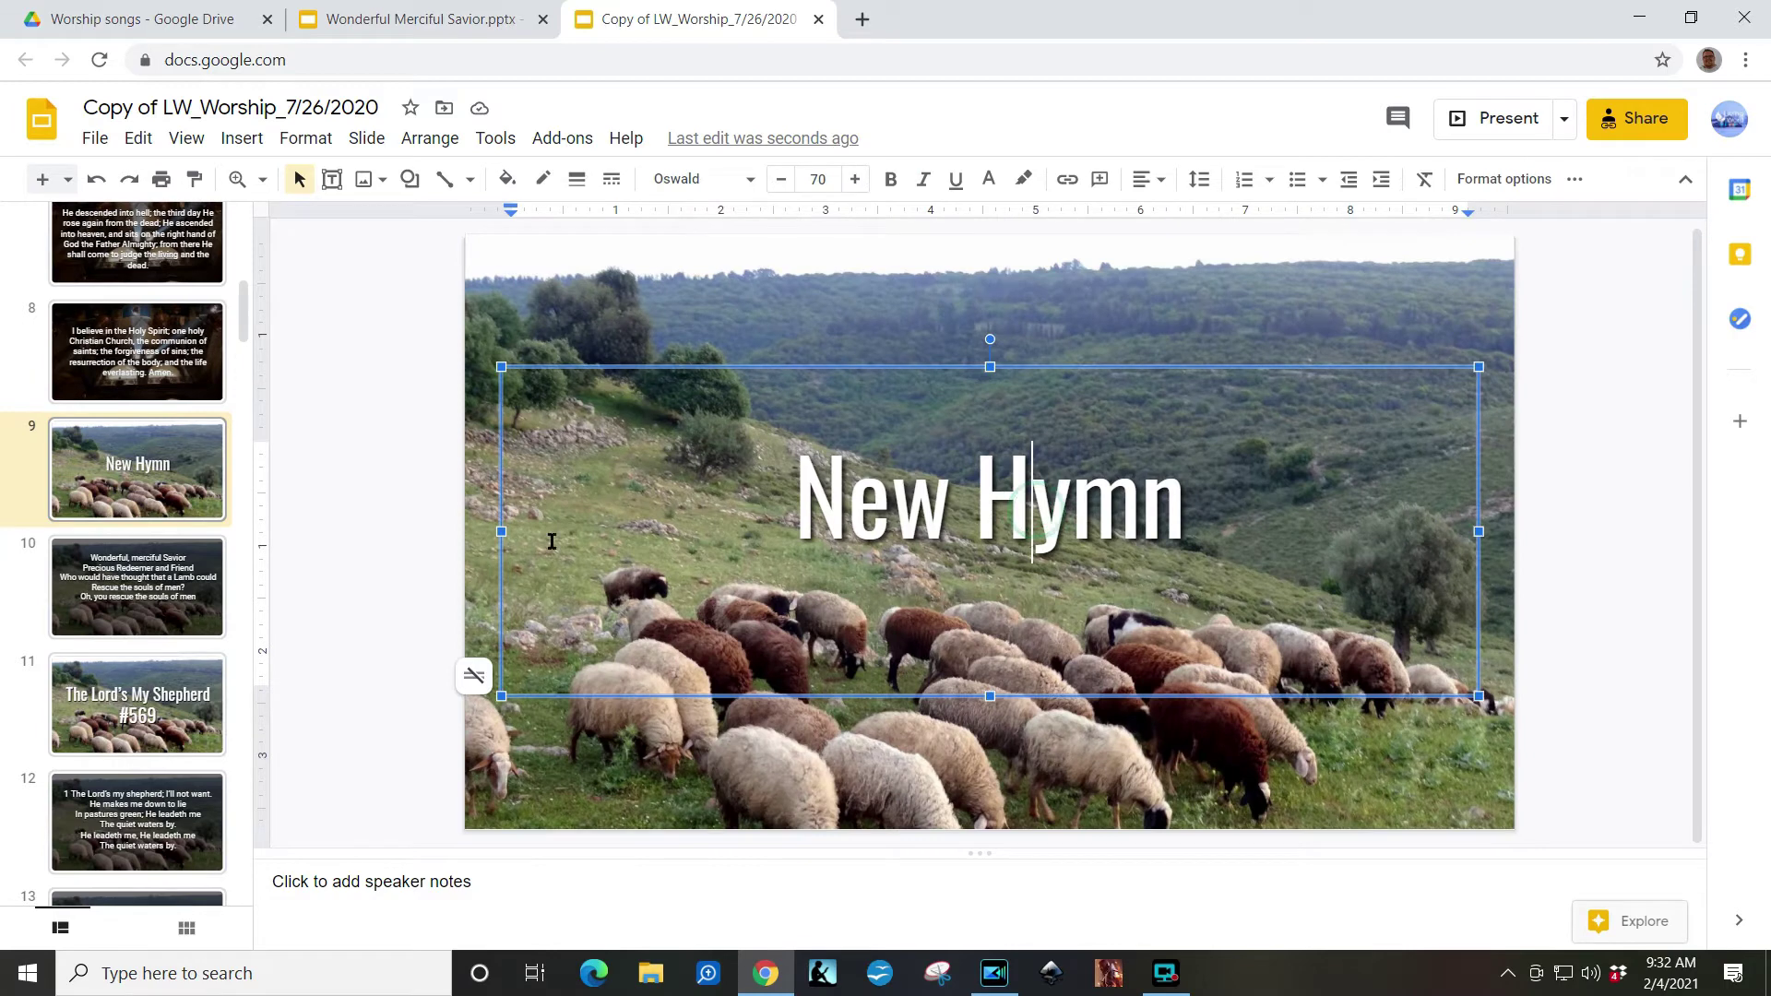
drag(808, 513, 1178, 514)
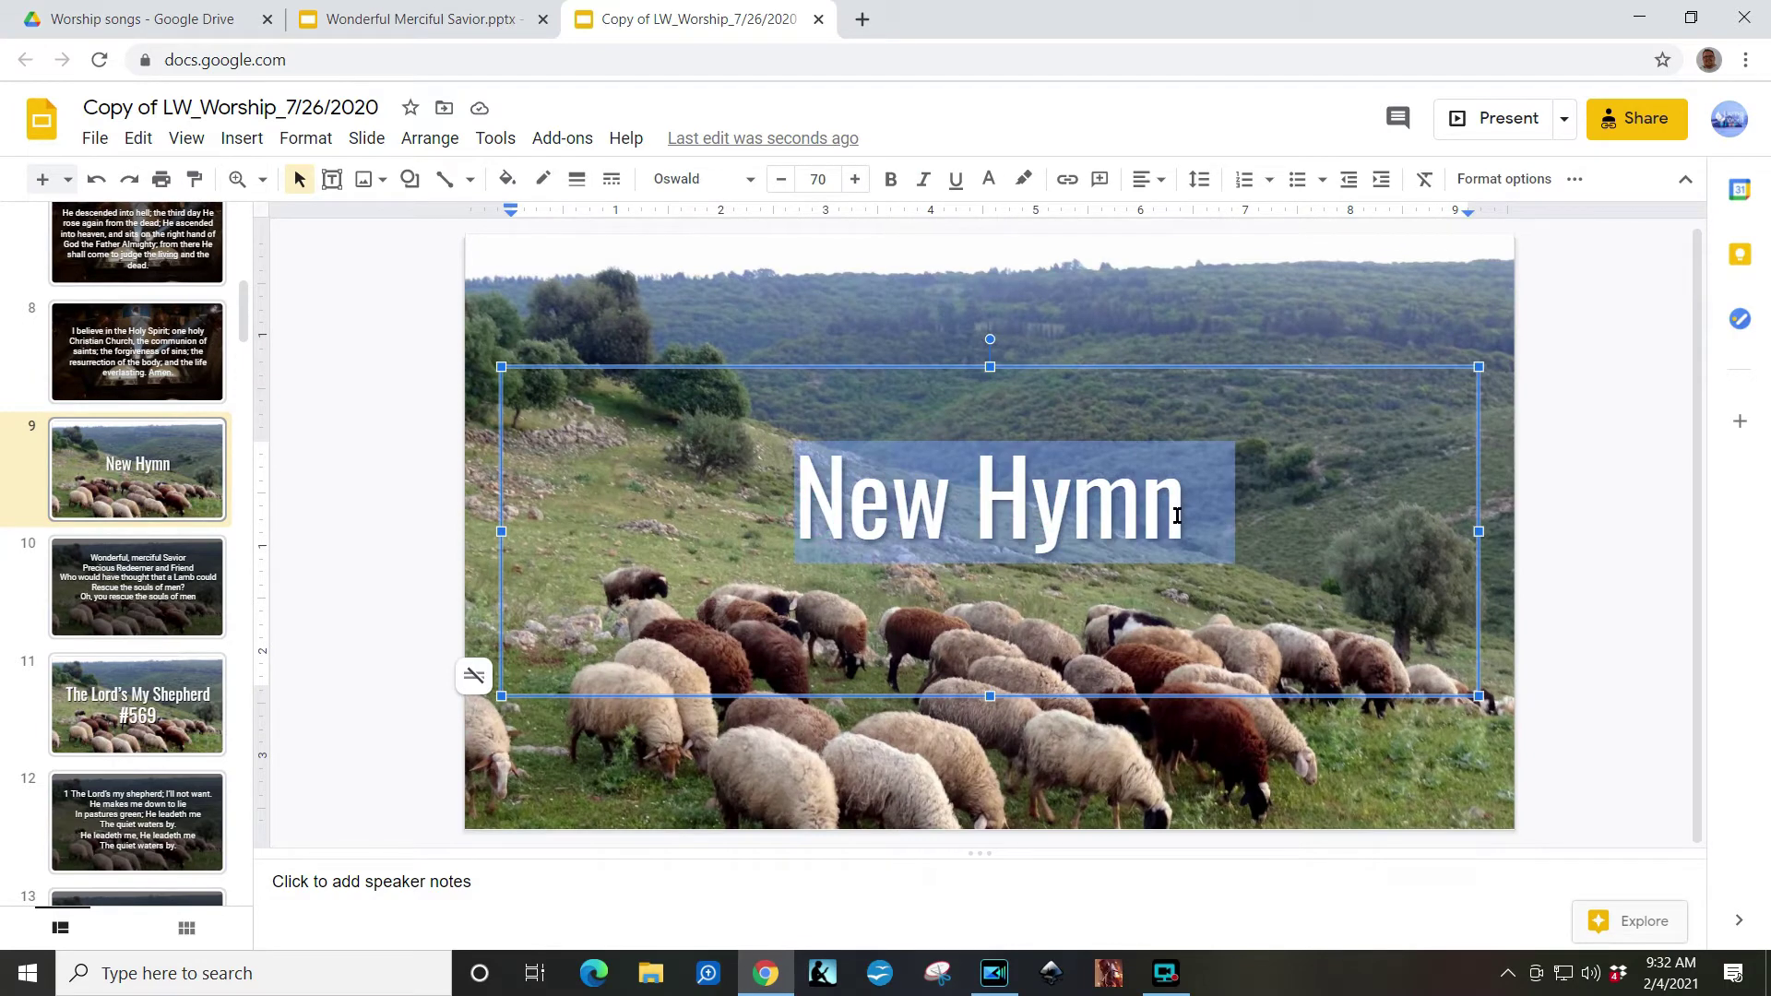
text(WOn)
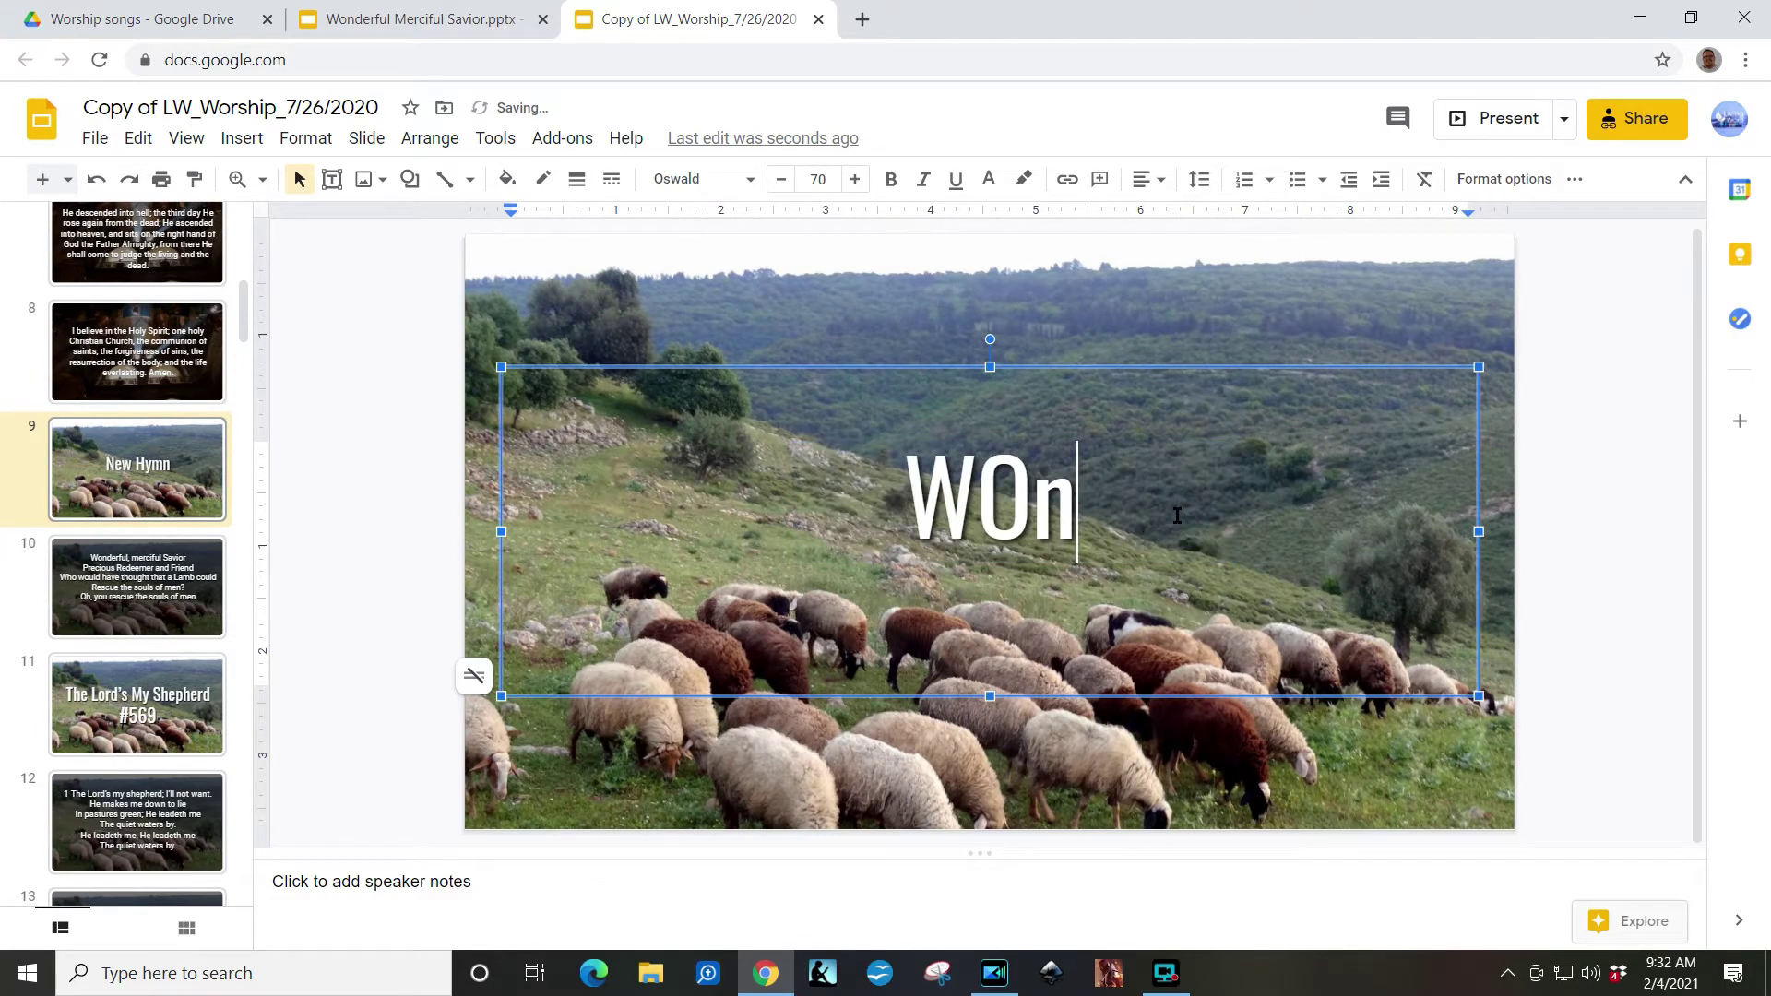
text(deful Savior)
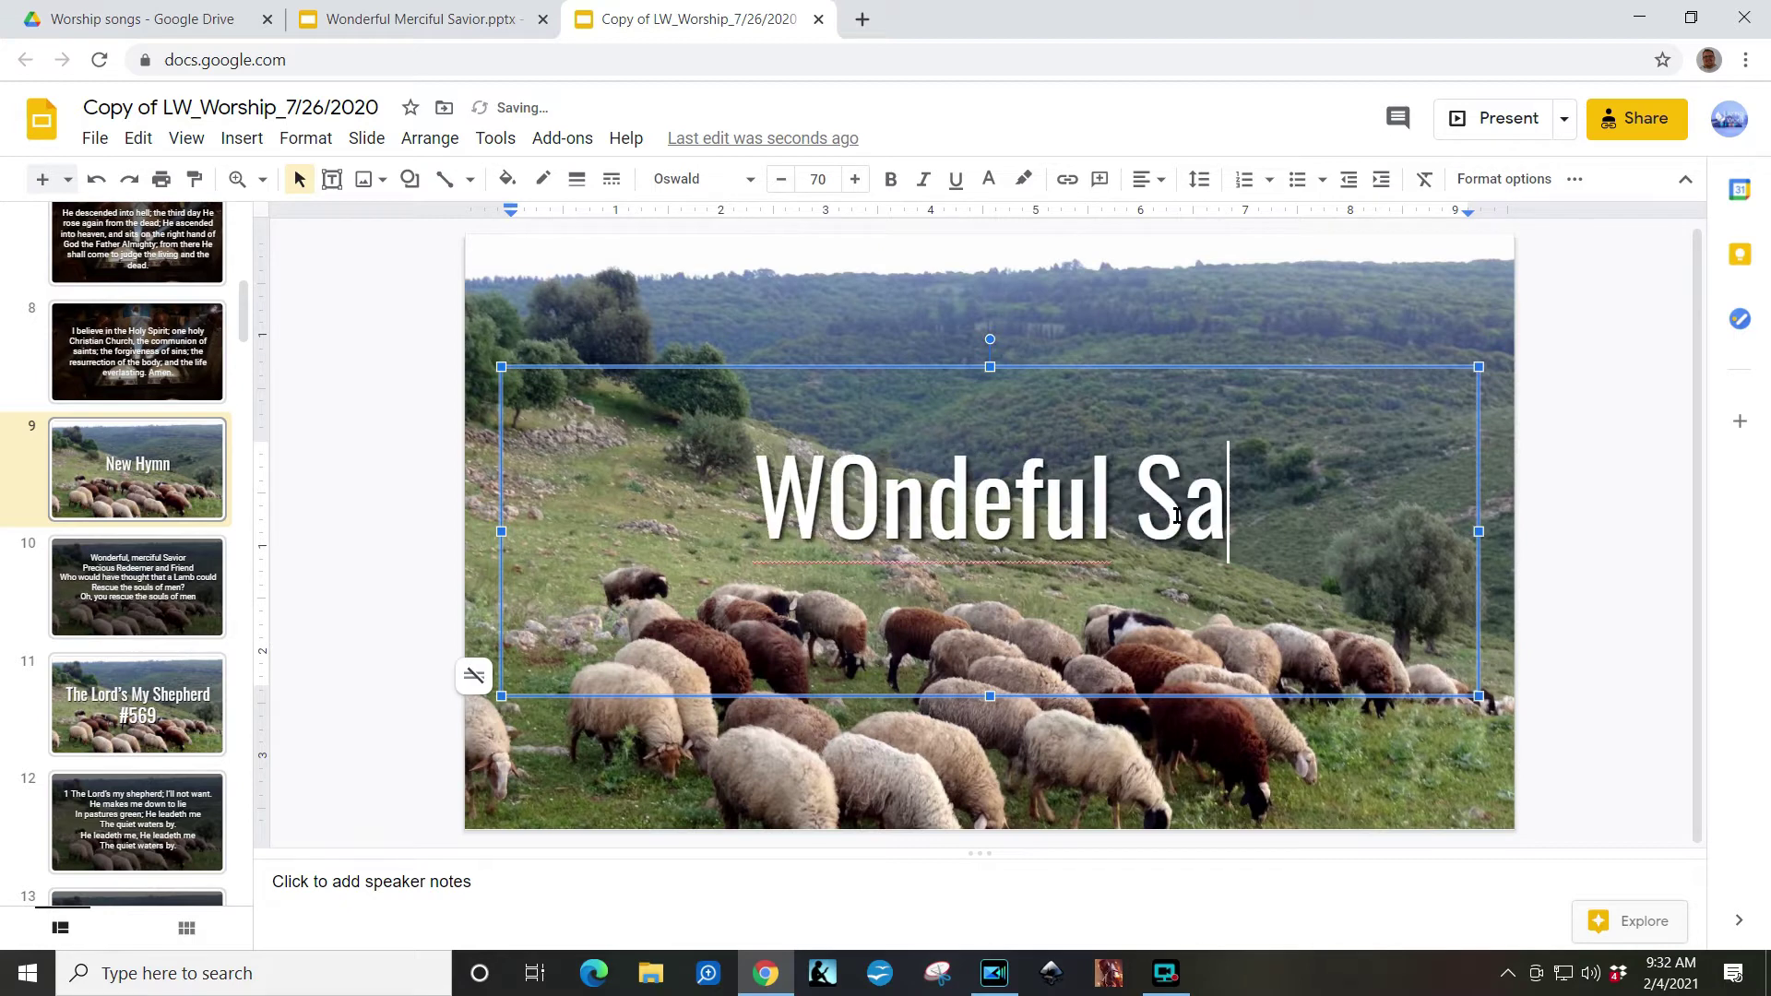
click(814, 499)
key(BackSpace)
text(o)
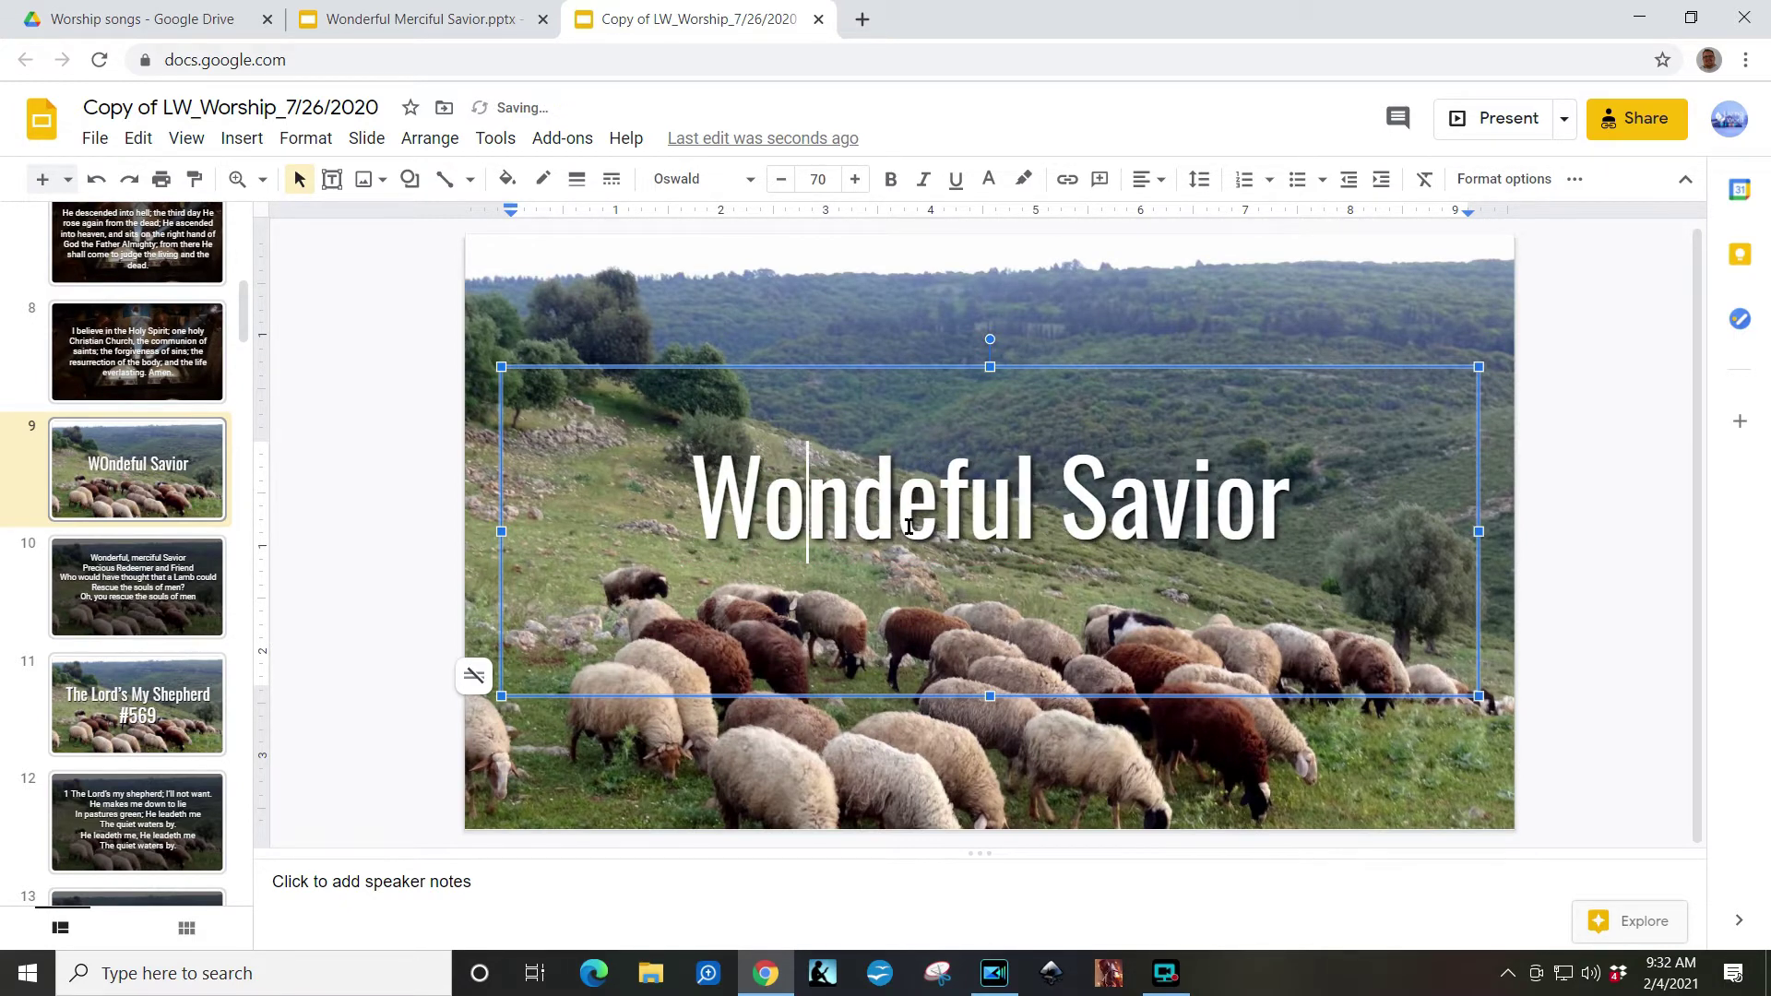
click(445, 363)
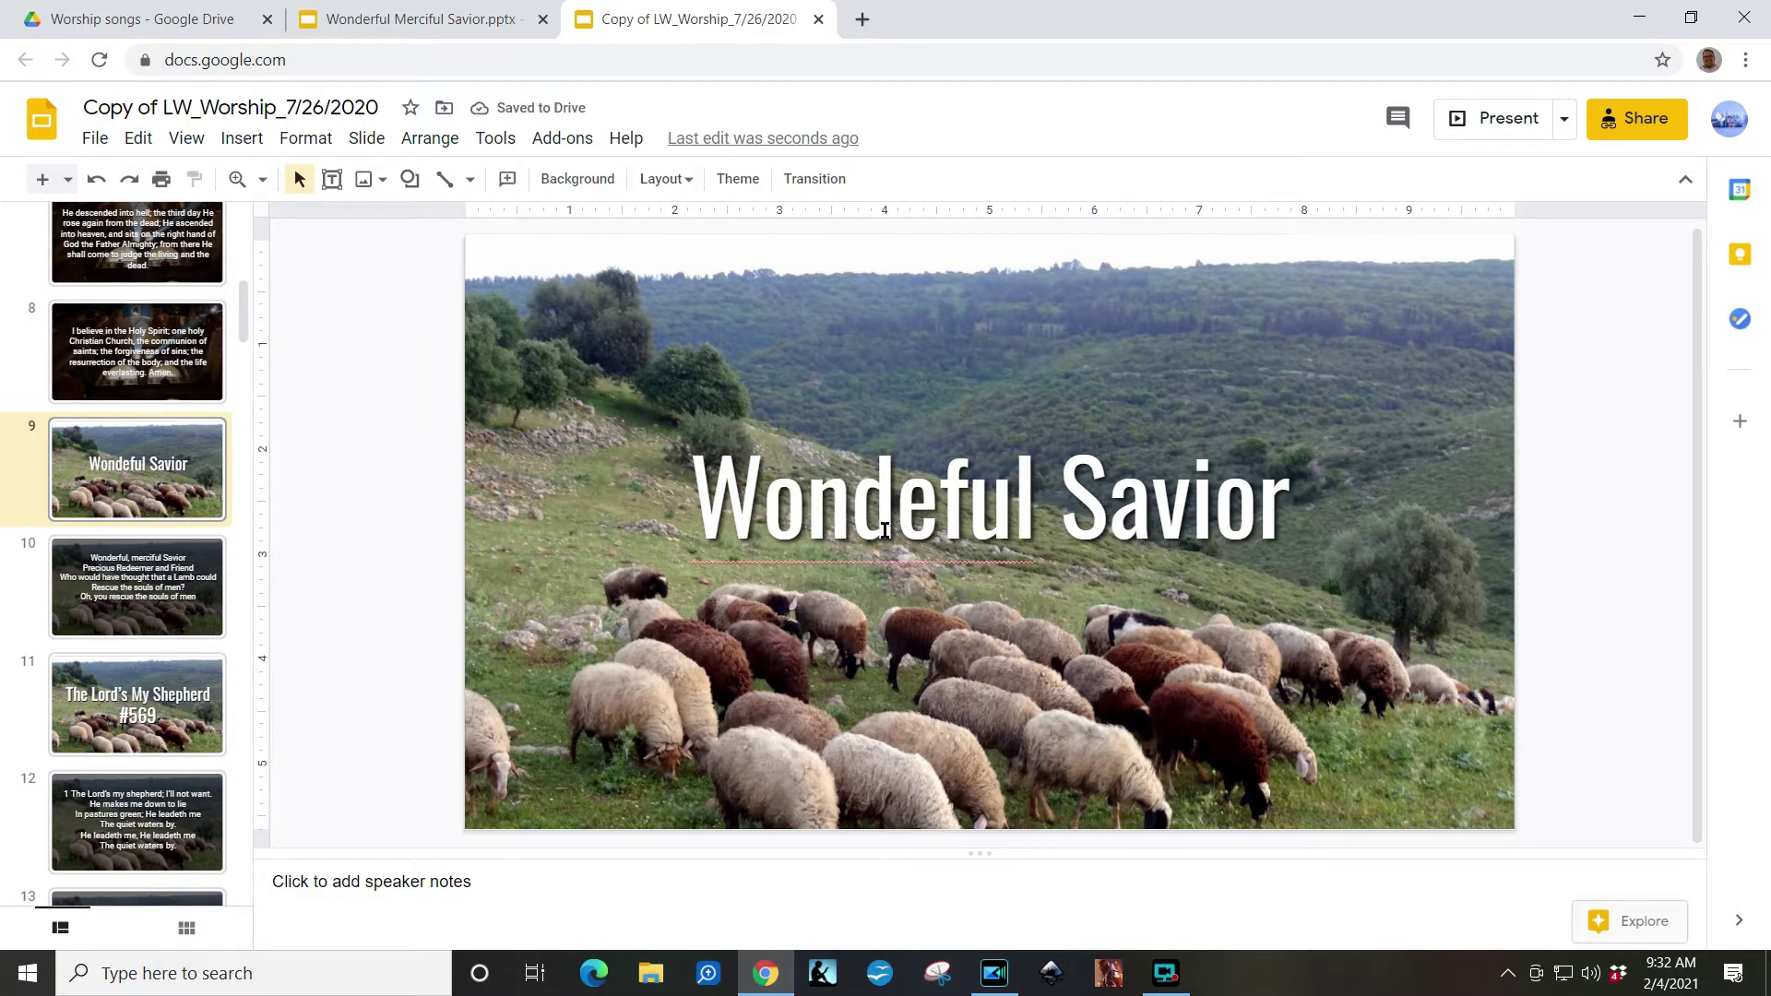
click(933, 501)
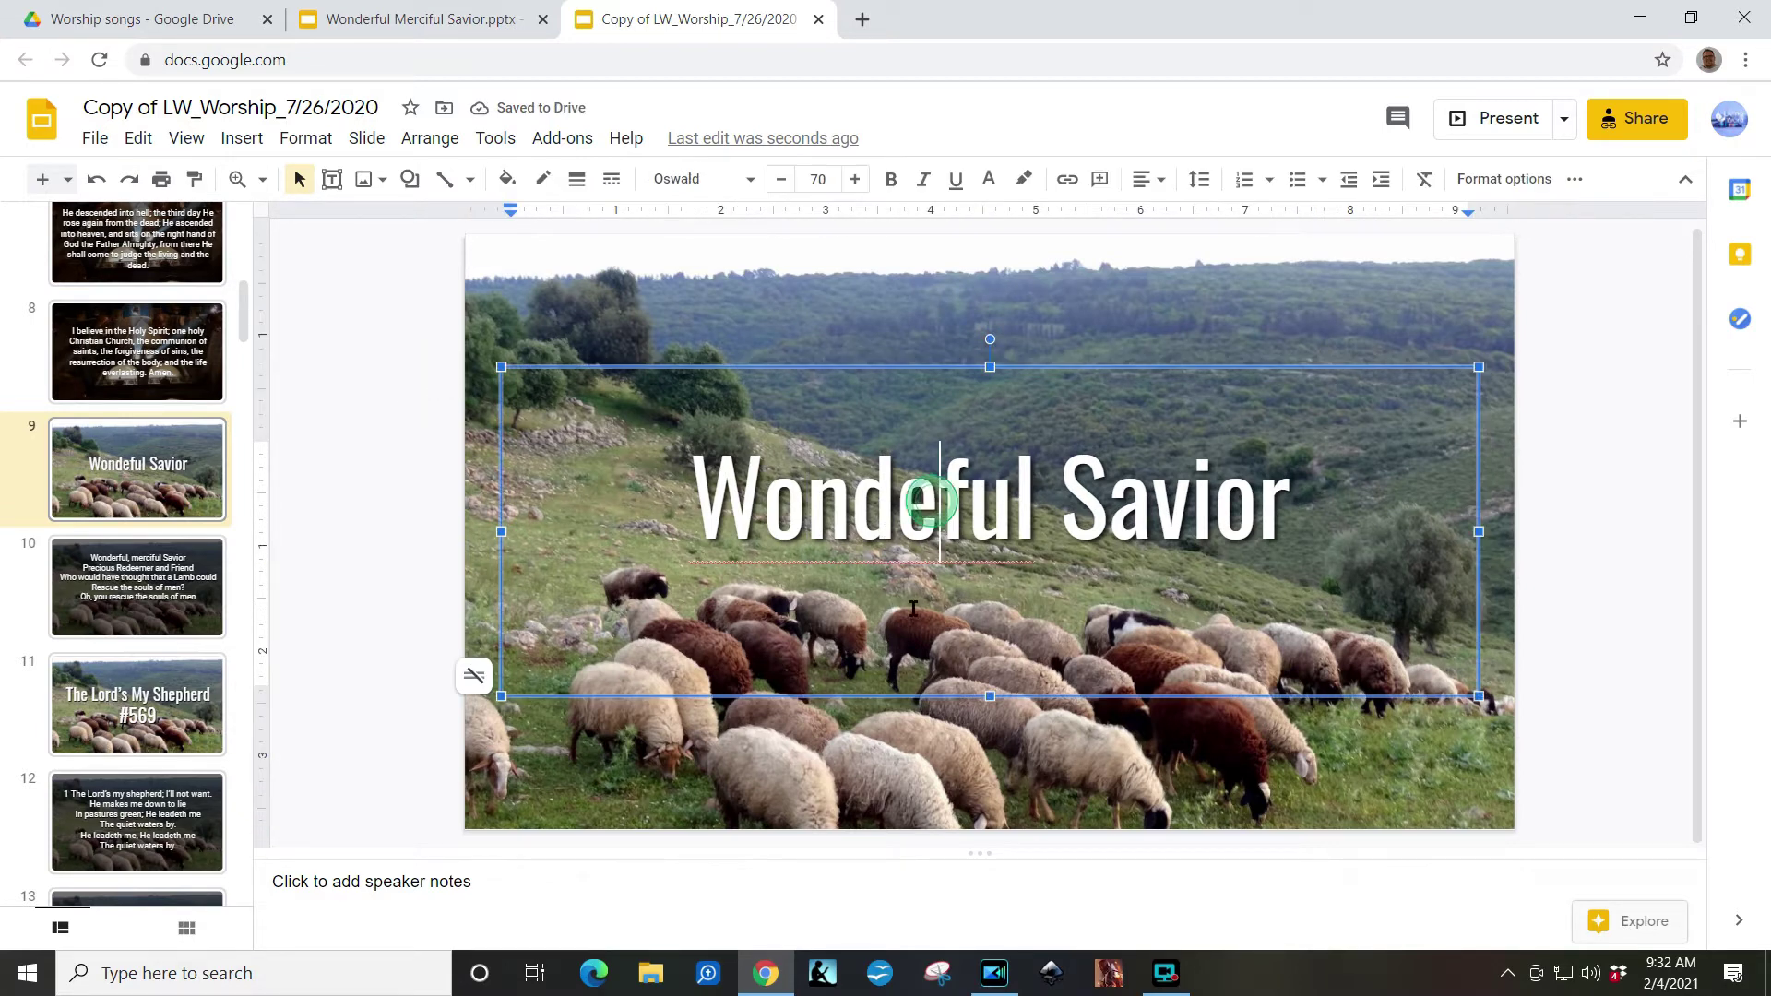
text(r)
click(1615, 524)
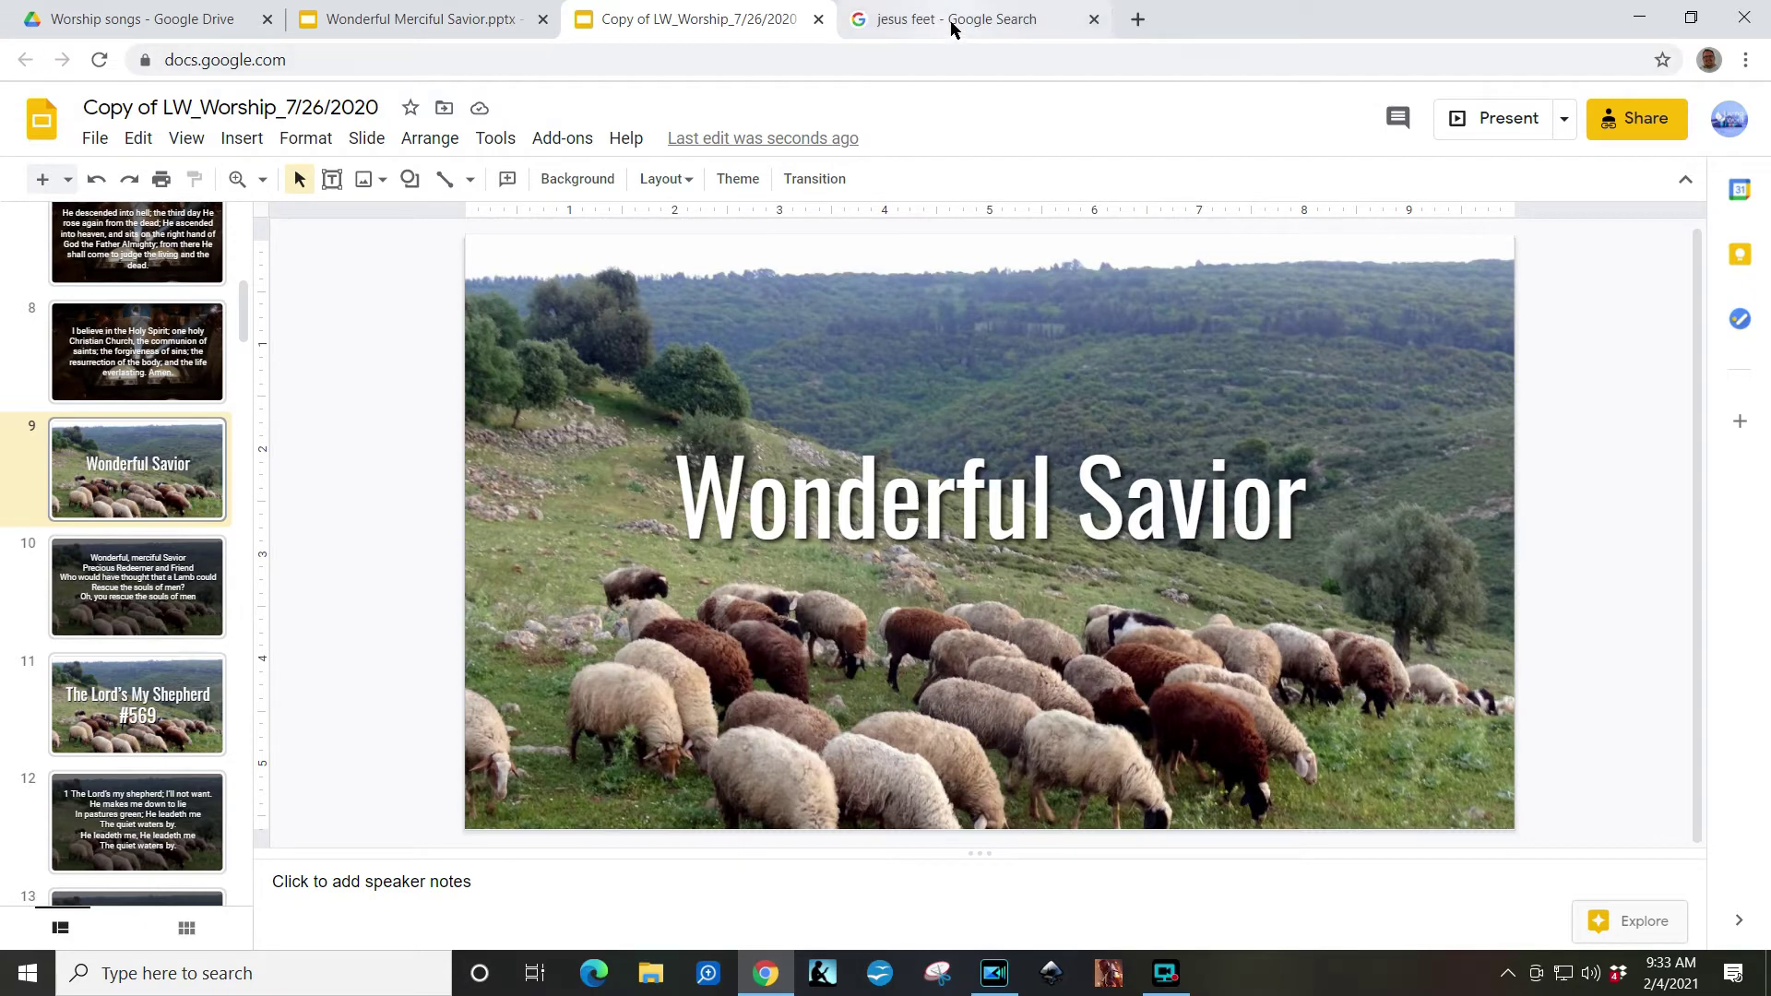
Step: Filter the 'jesus feet' image results to Large size and Creative Commons licences
click(953, 26)
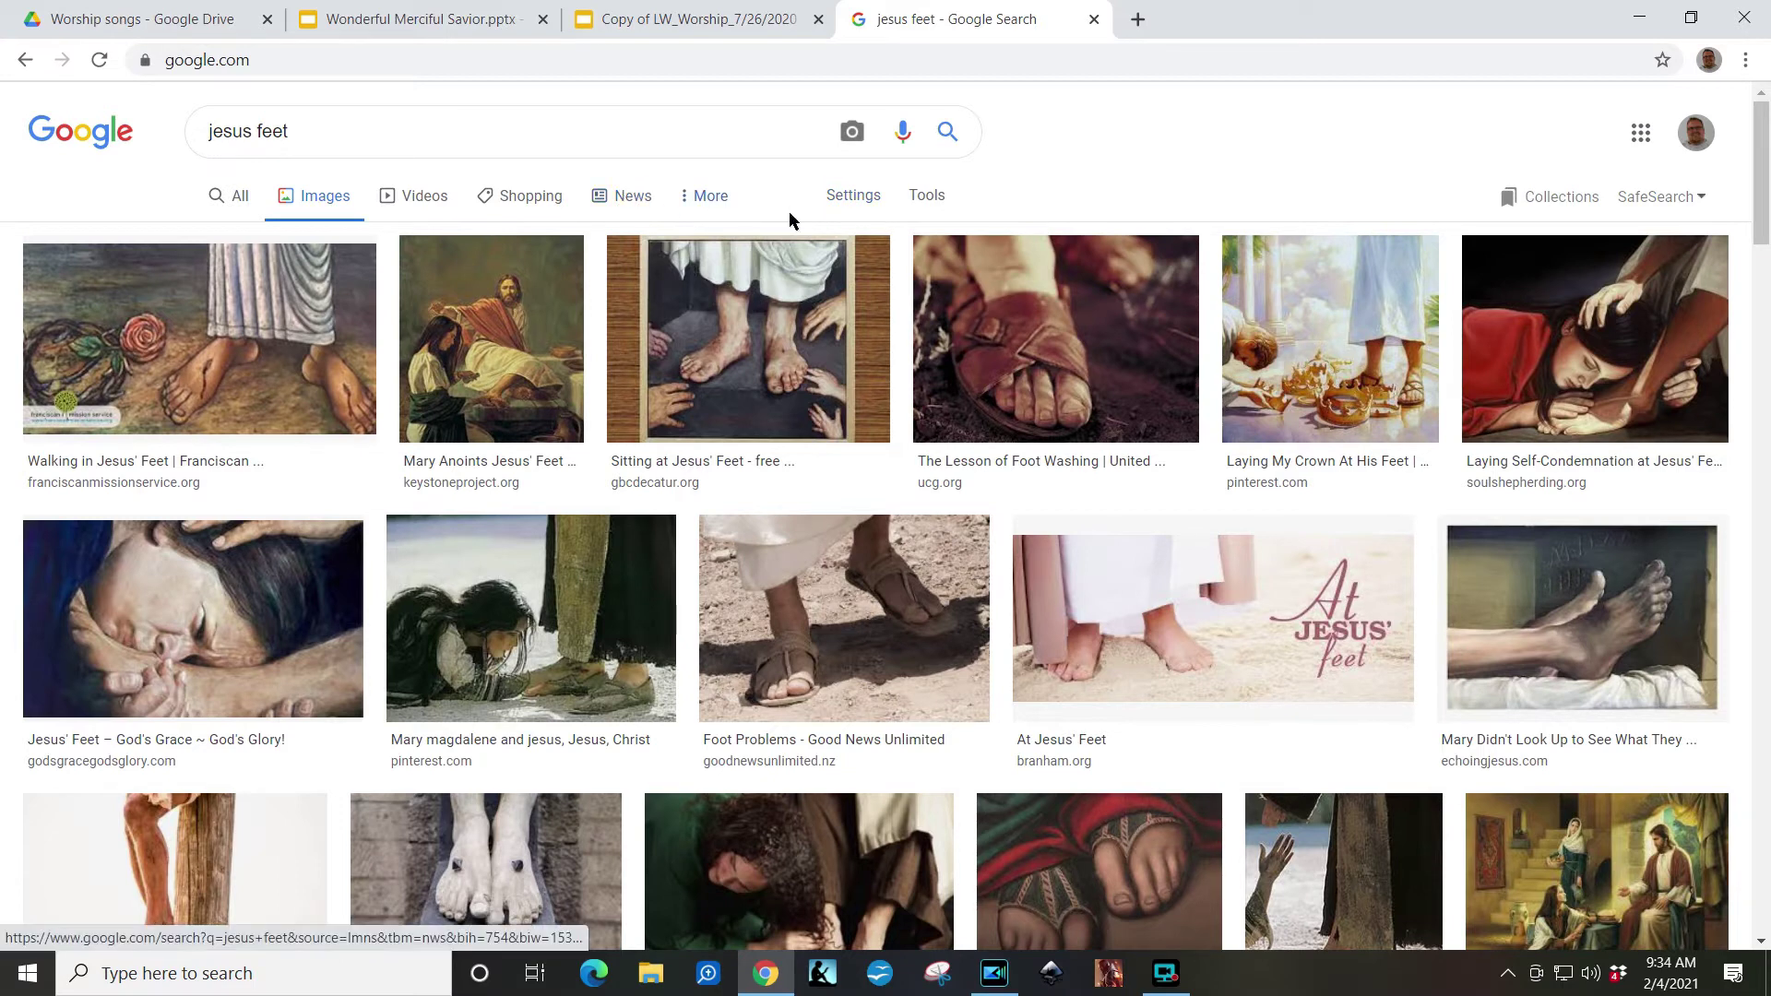
click(920, 203)
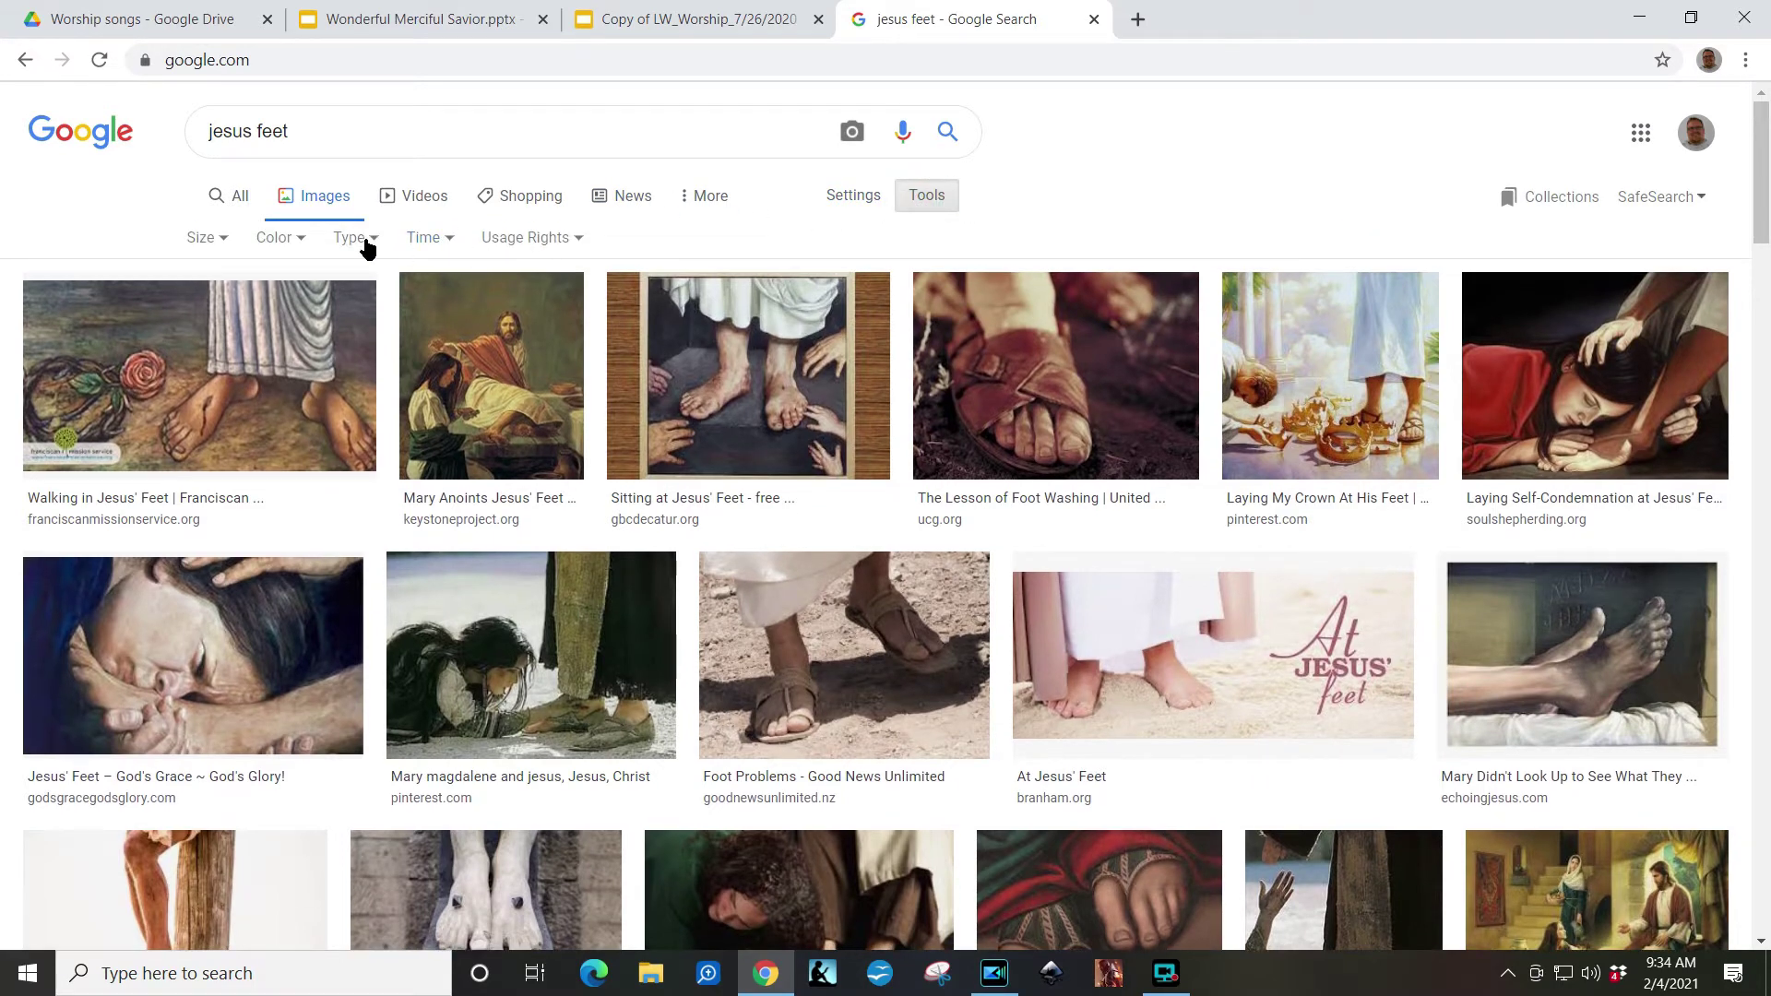
click(205, 239)
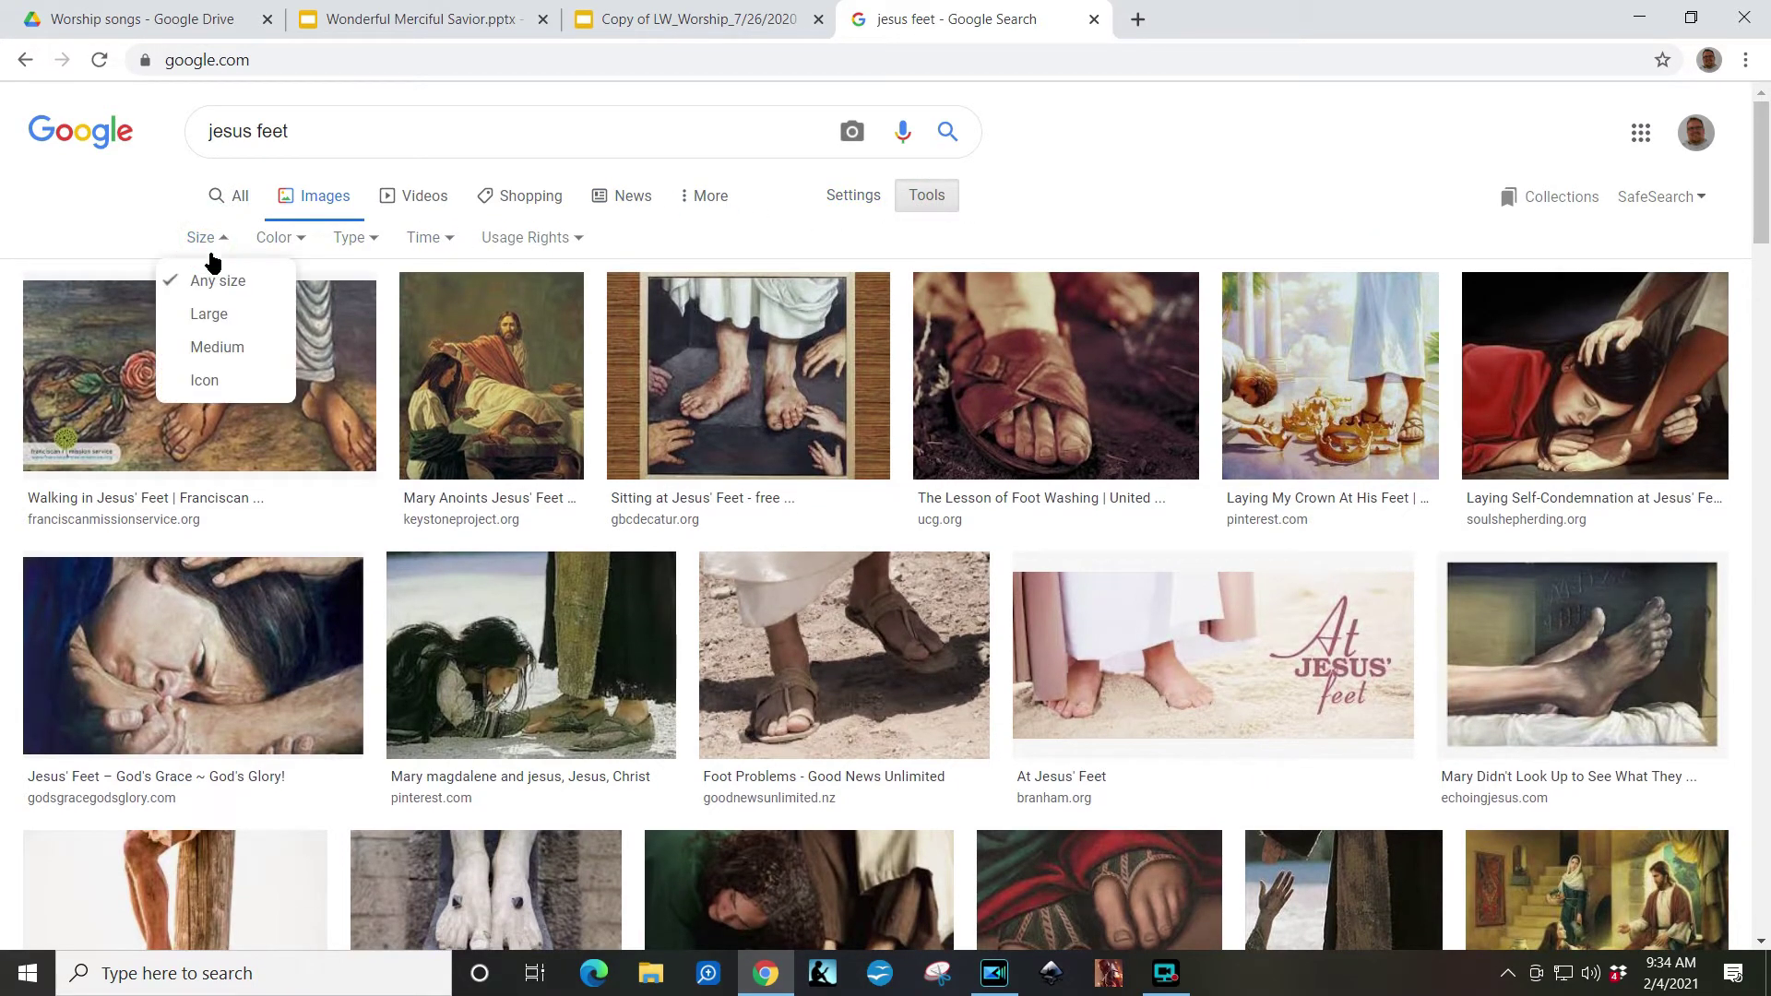
click(219, 321)
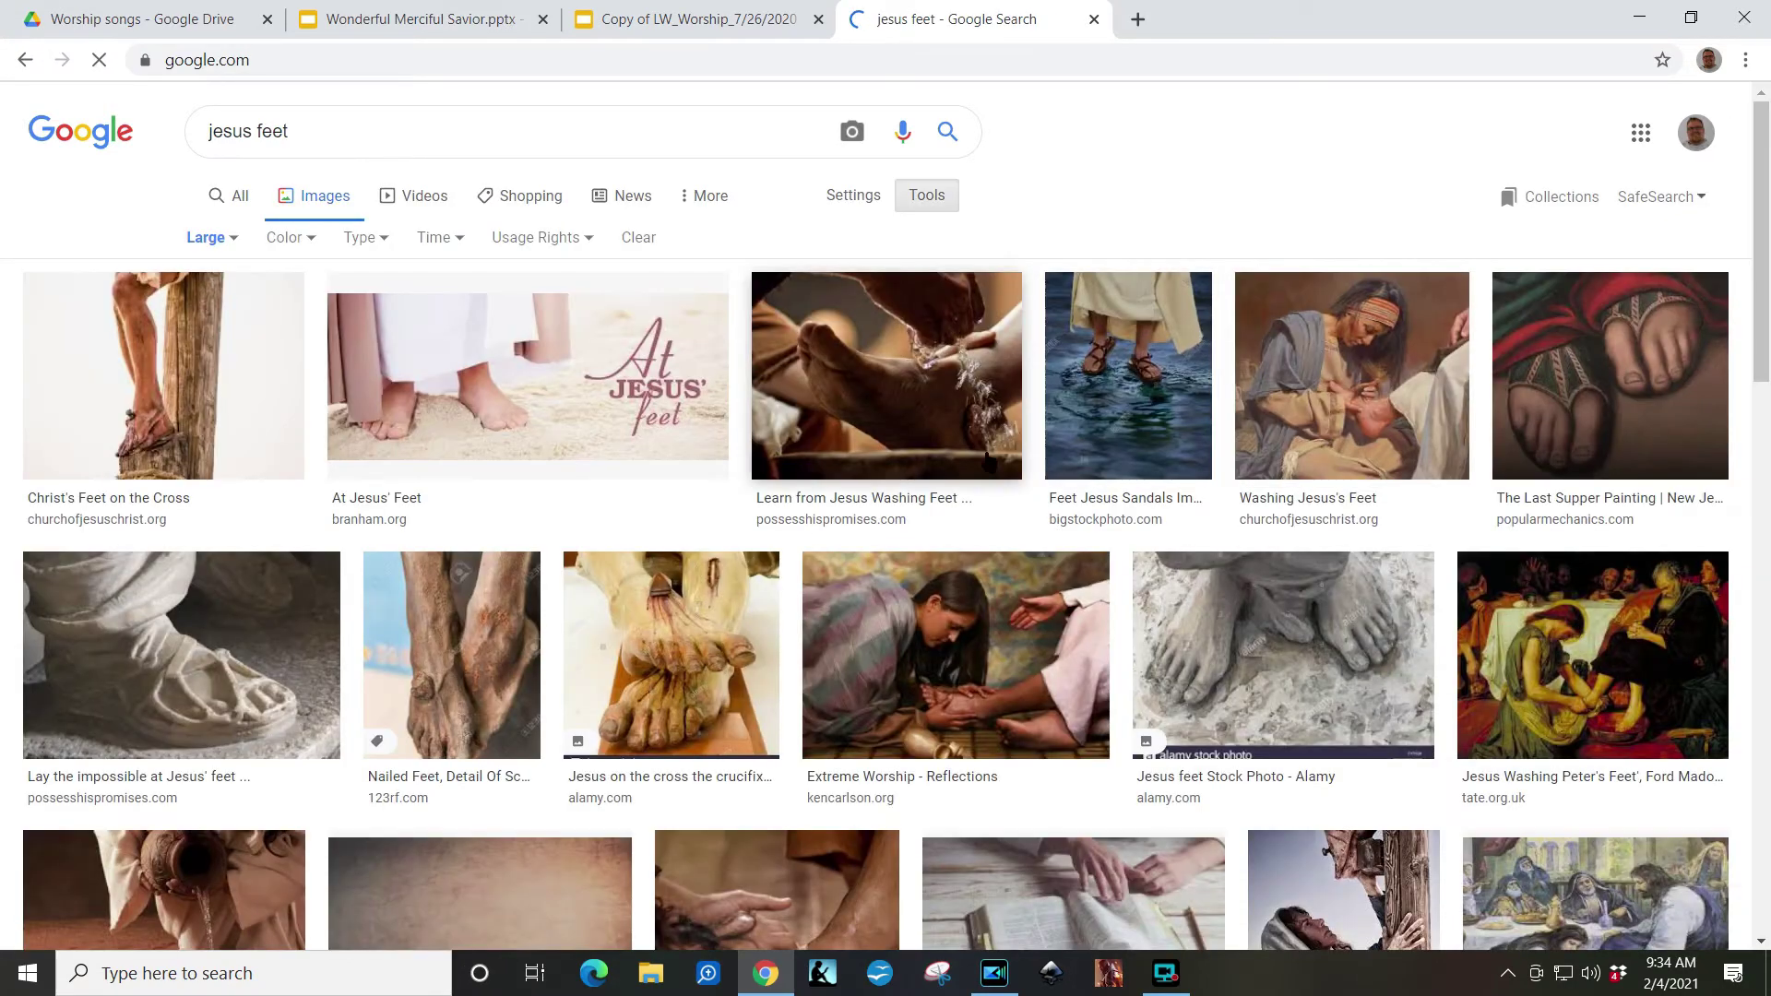
click(579, 242)
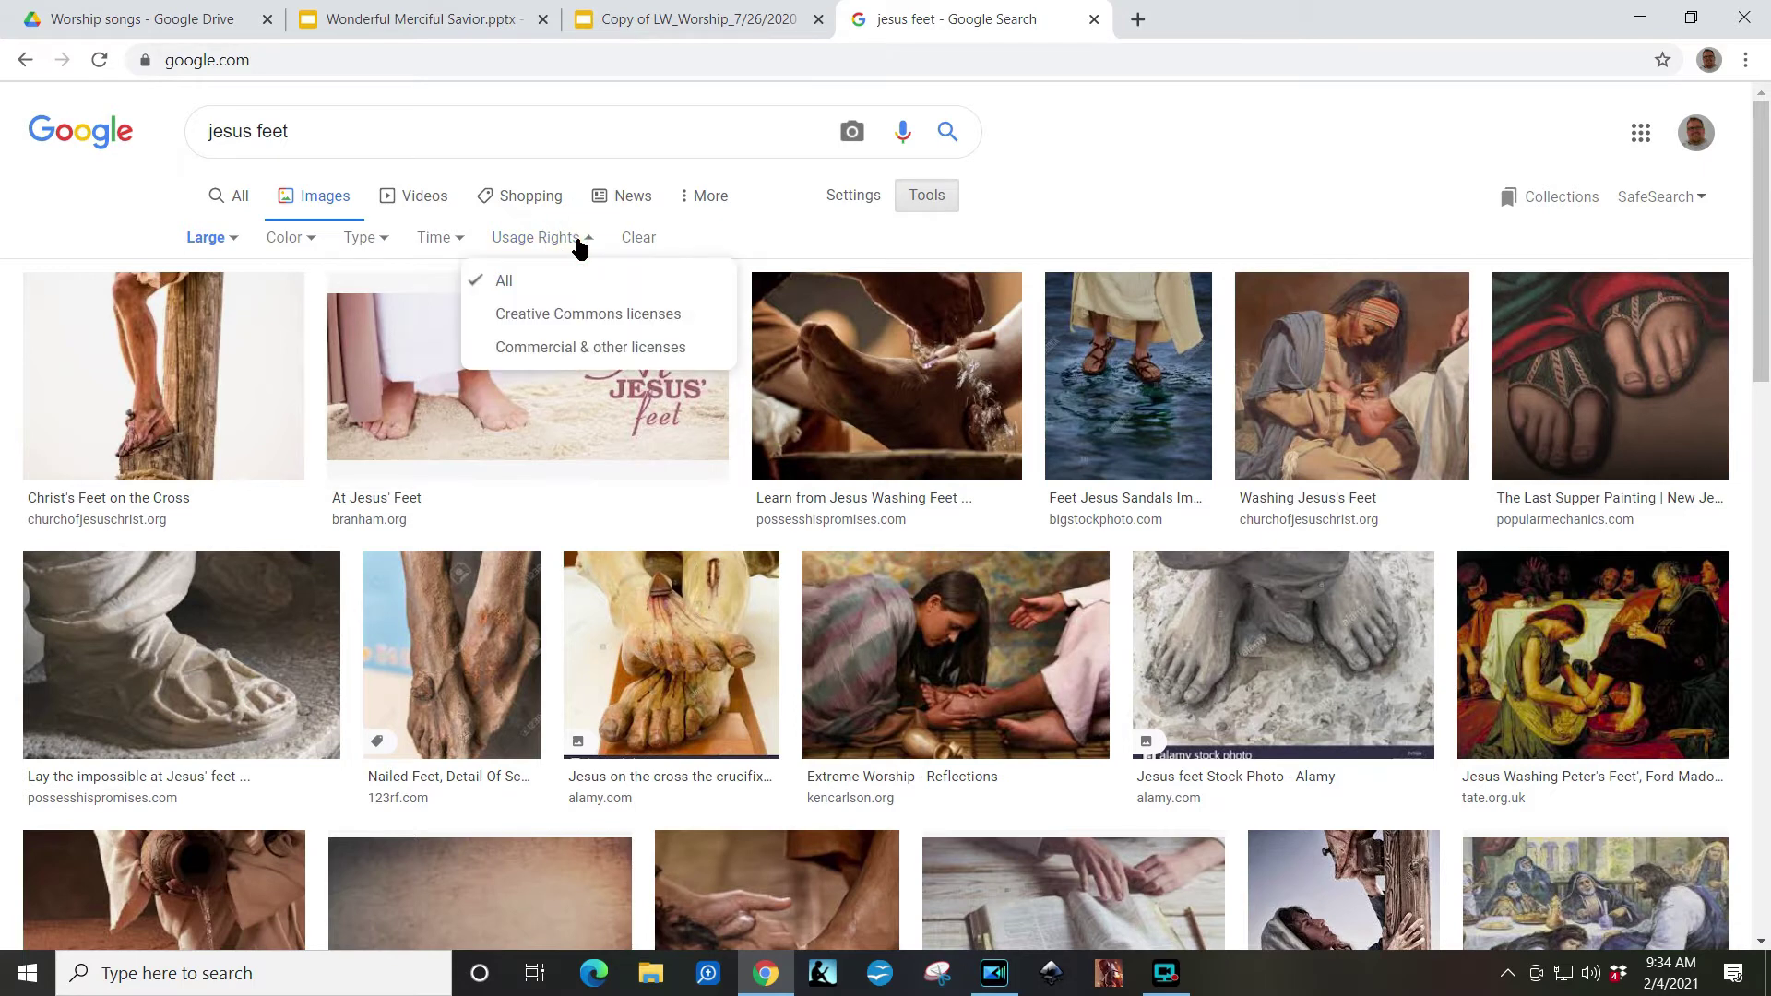
click(579, 314)
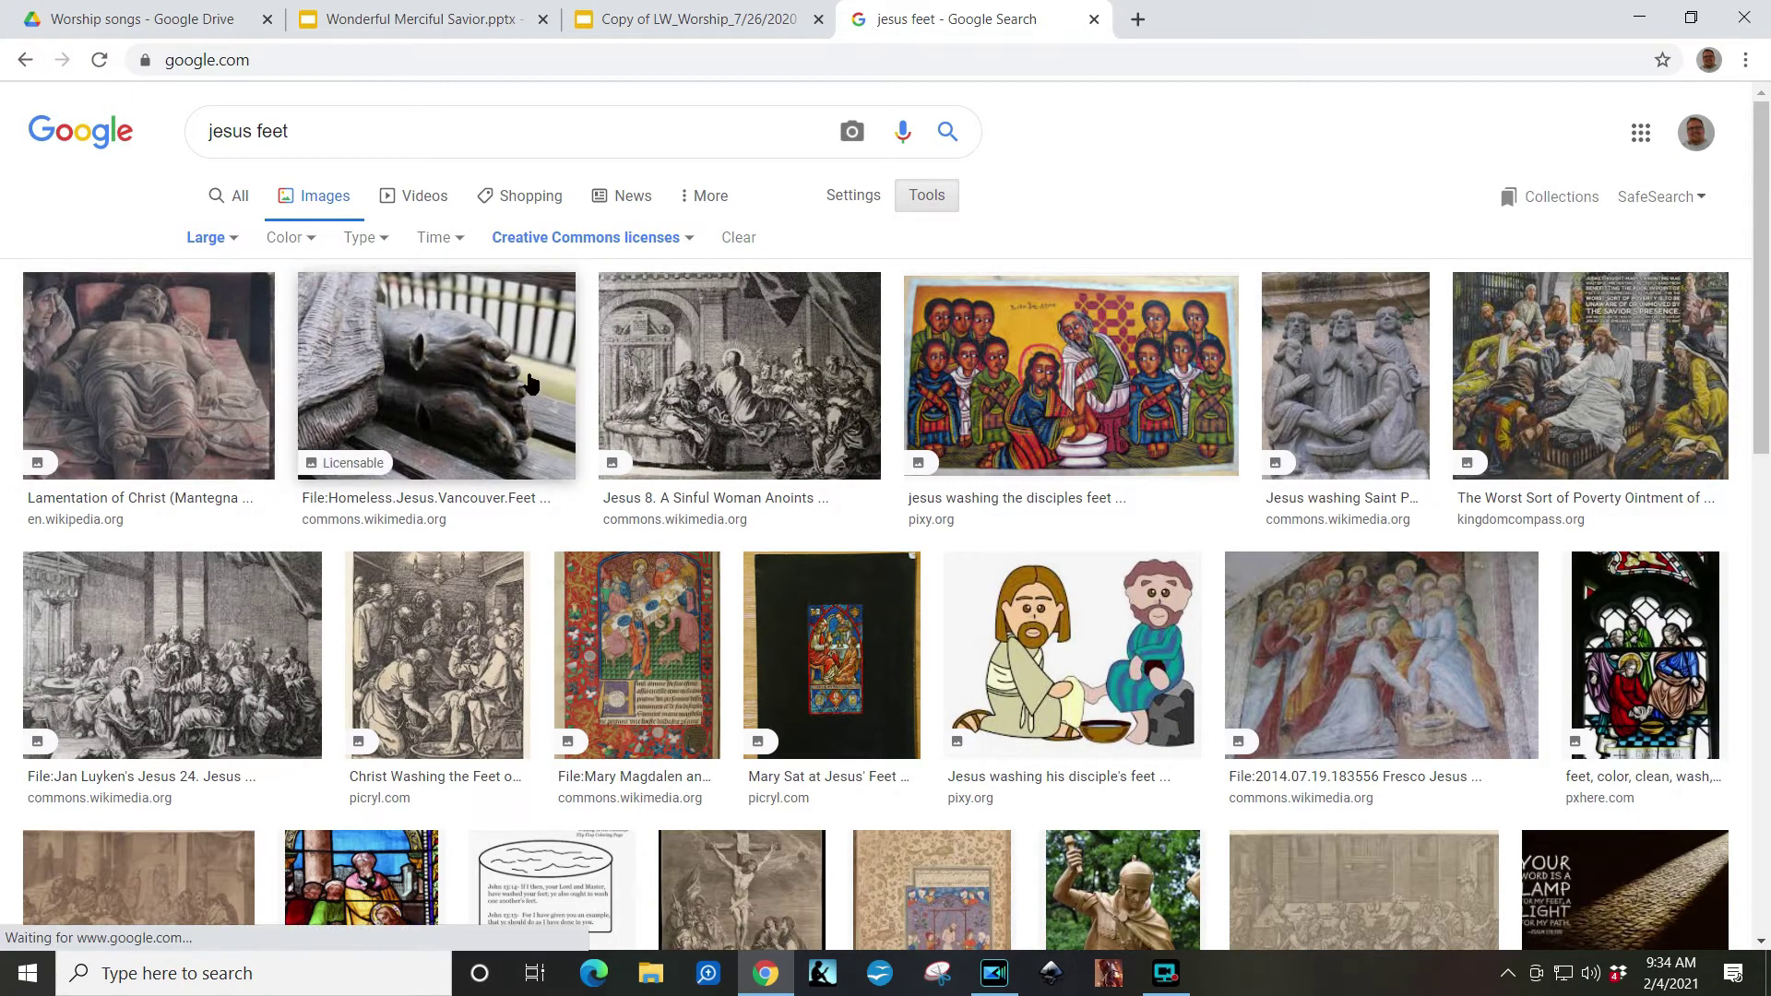
Step: Copy the web address of the Seraph dome image
scroll(1242, 627, down, 5)
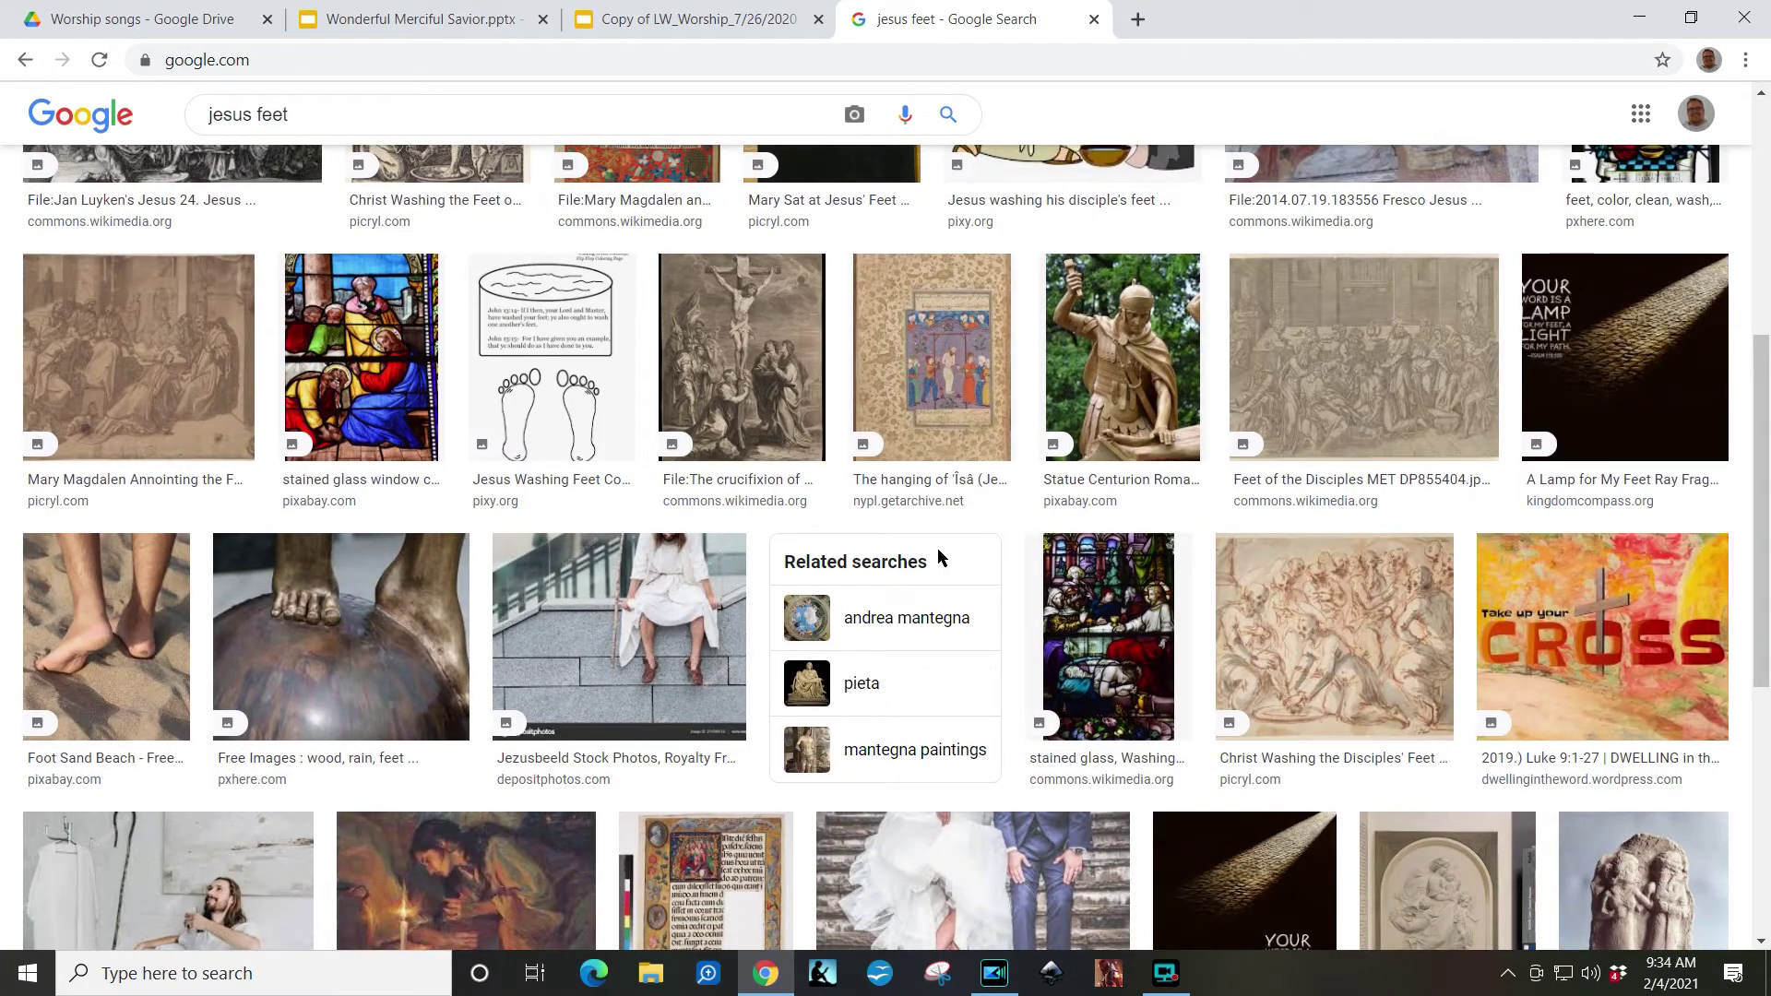
scroll(937, 548, down, 5)
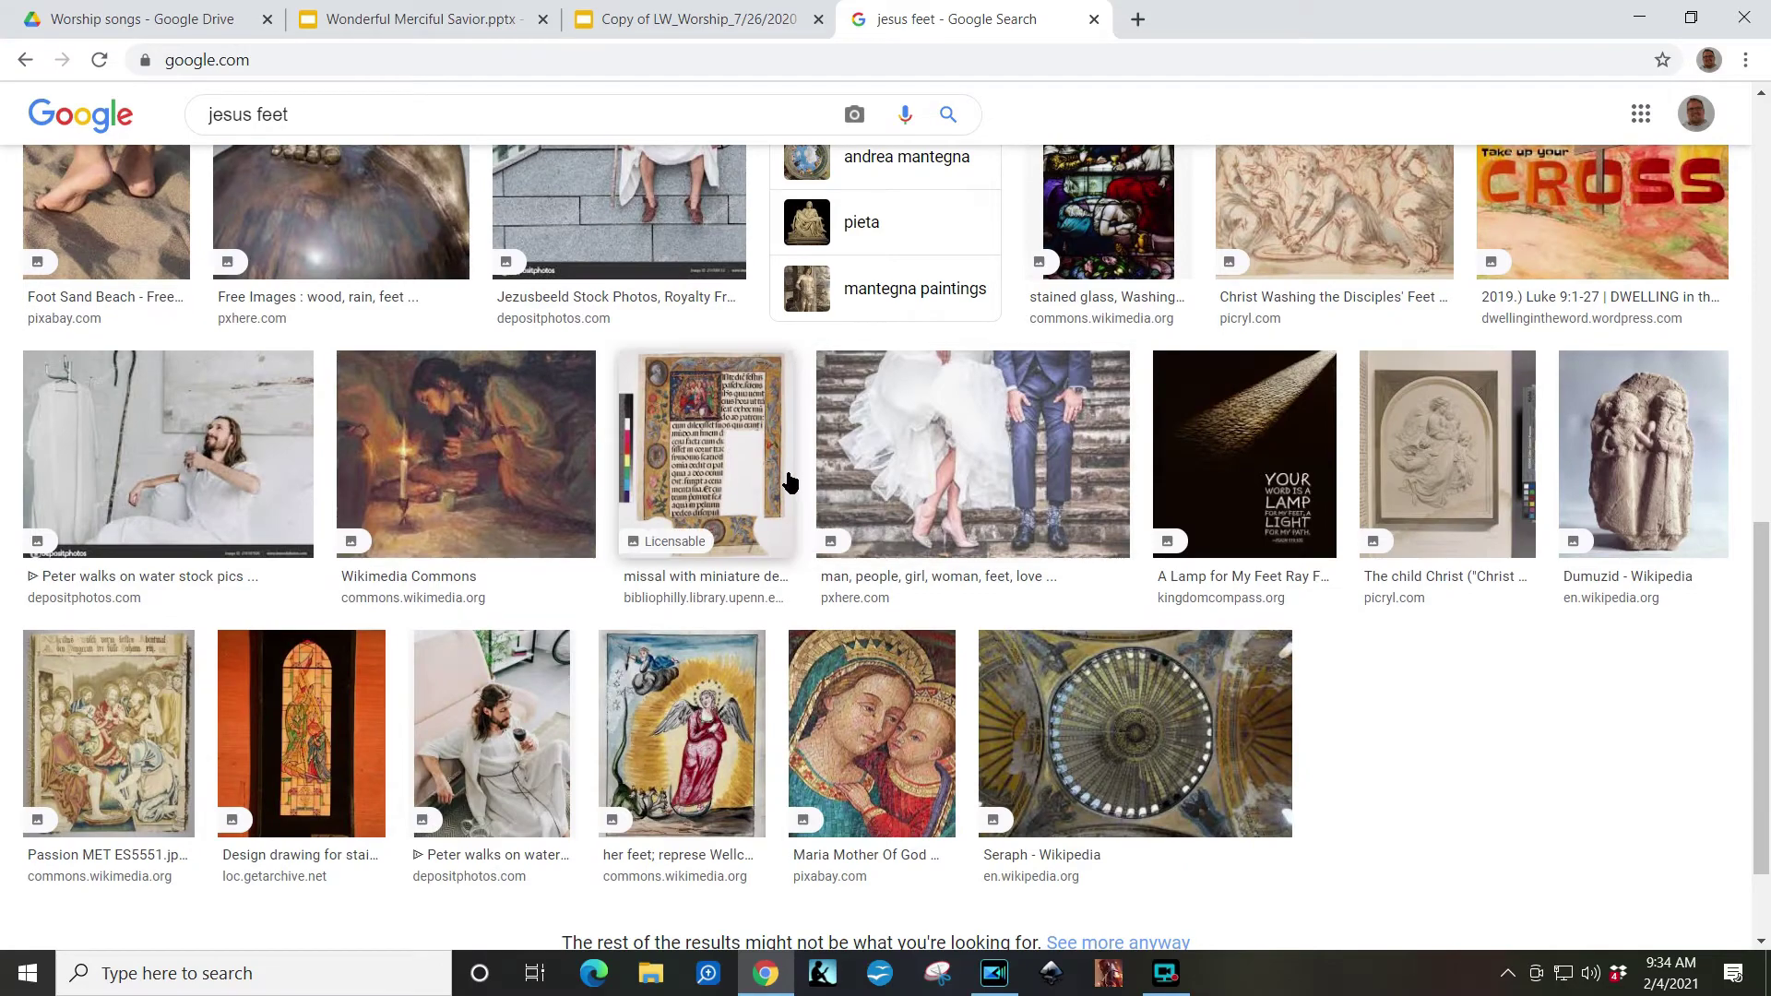
scroll(790, 480, up, 1)
scroll(1356, 723, down, 2)
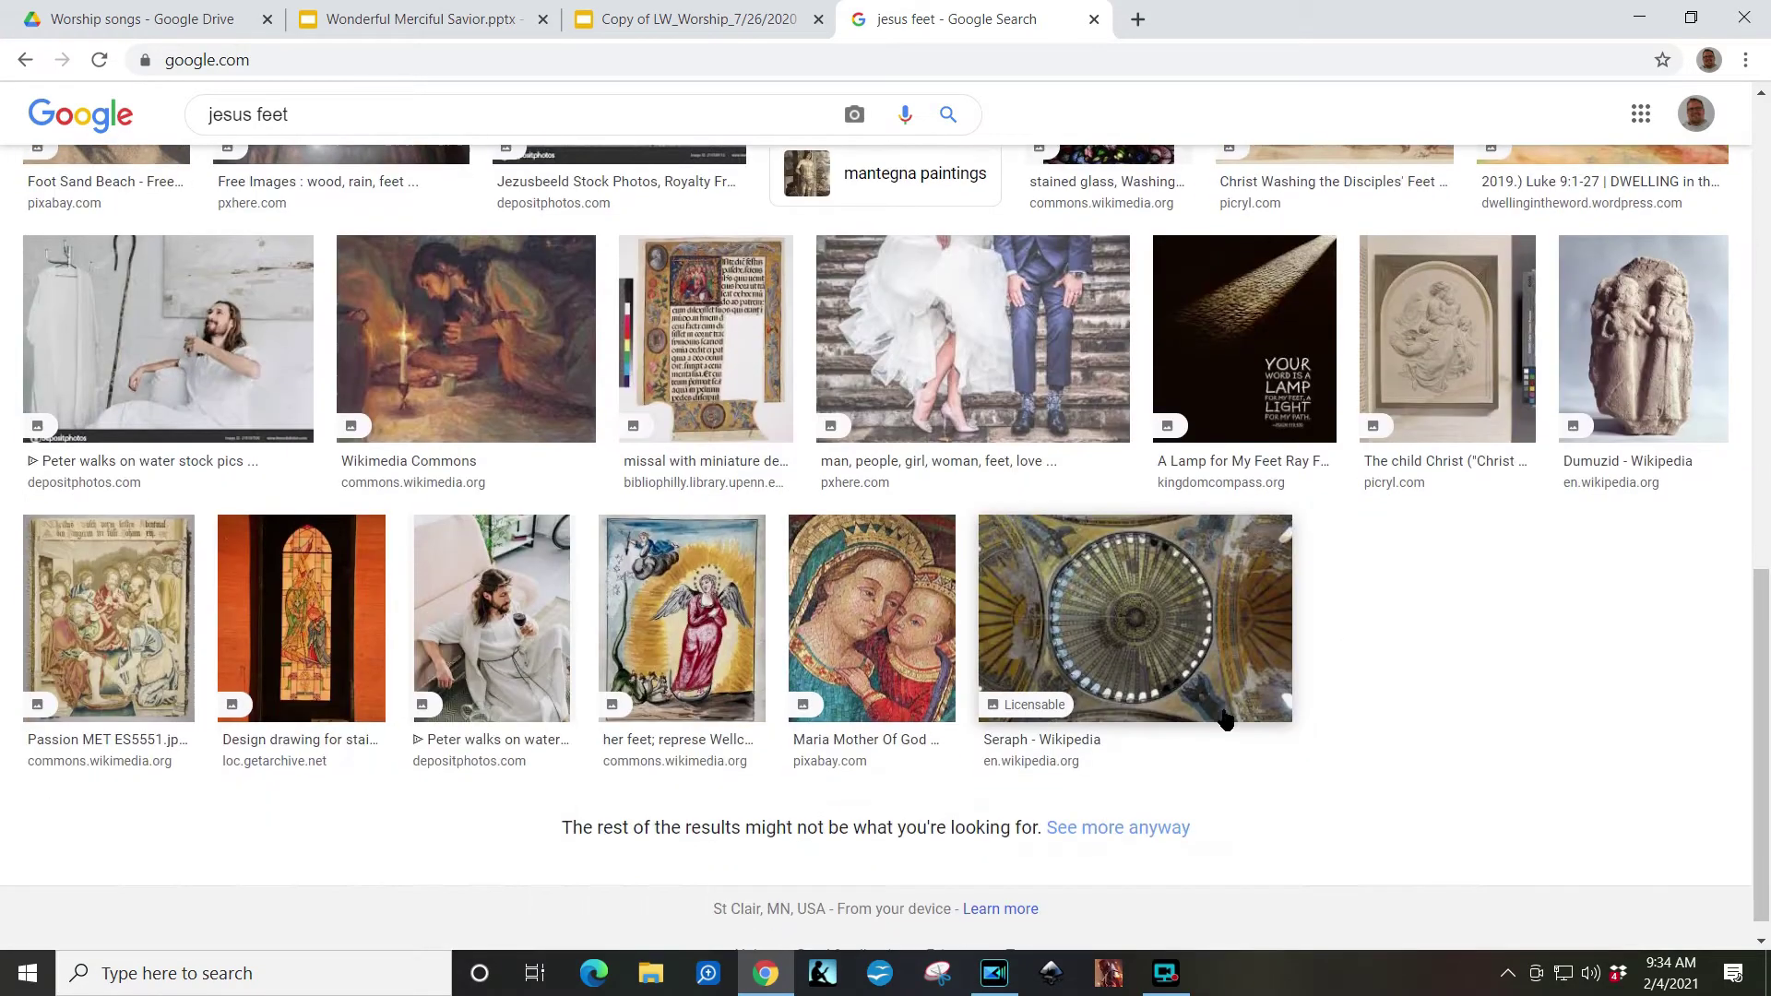
scroll(1186, 646, up, 2)
scroll(1186, 646, down, 2)
click(1186, 646)
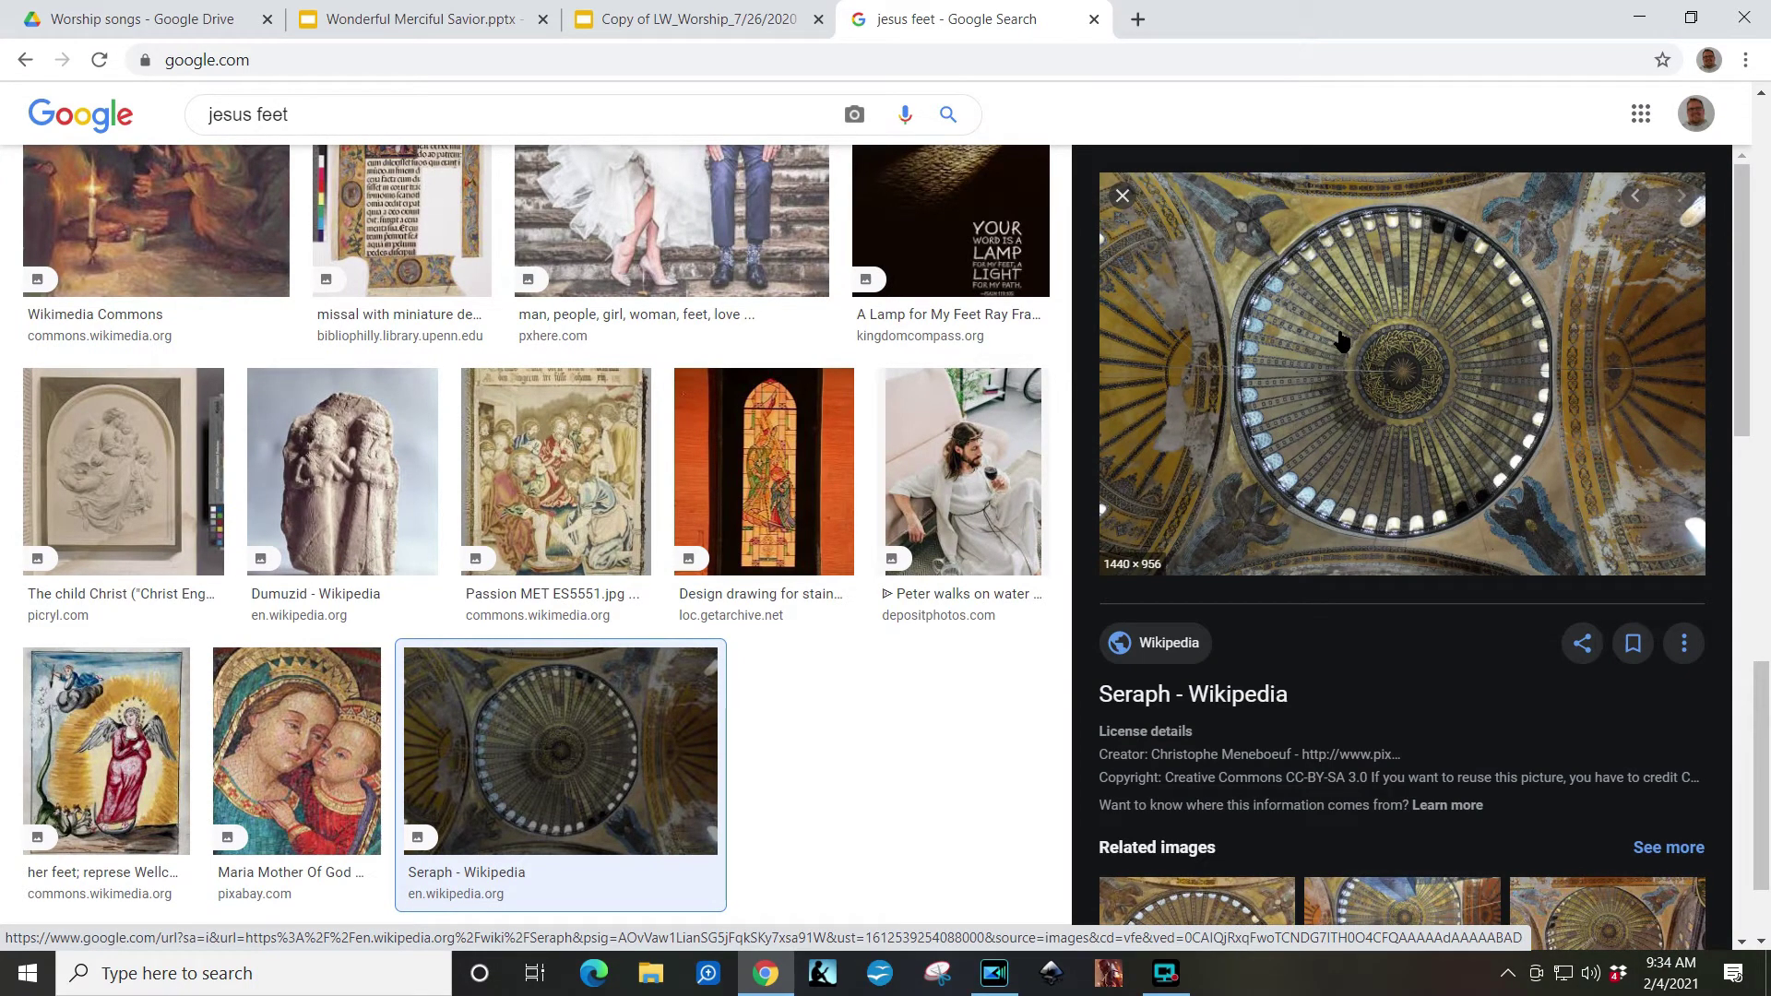
right_click(1362, 370)
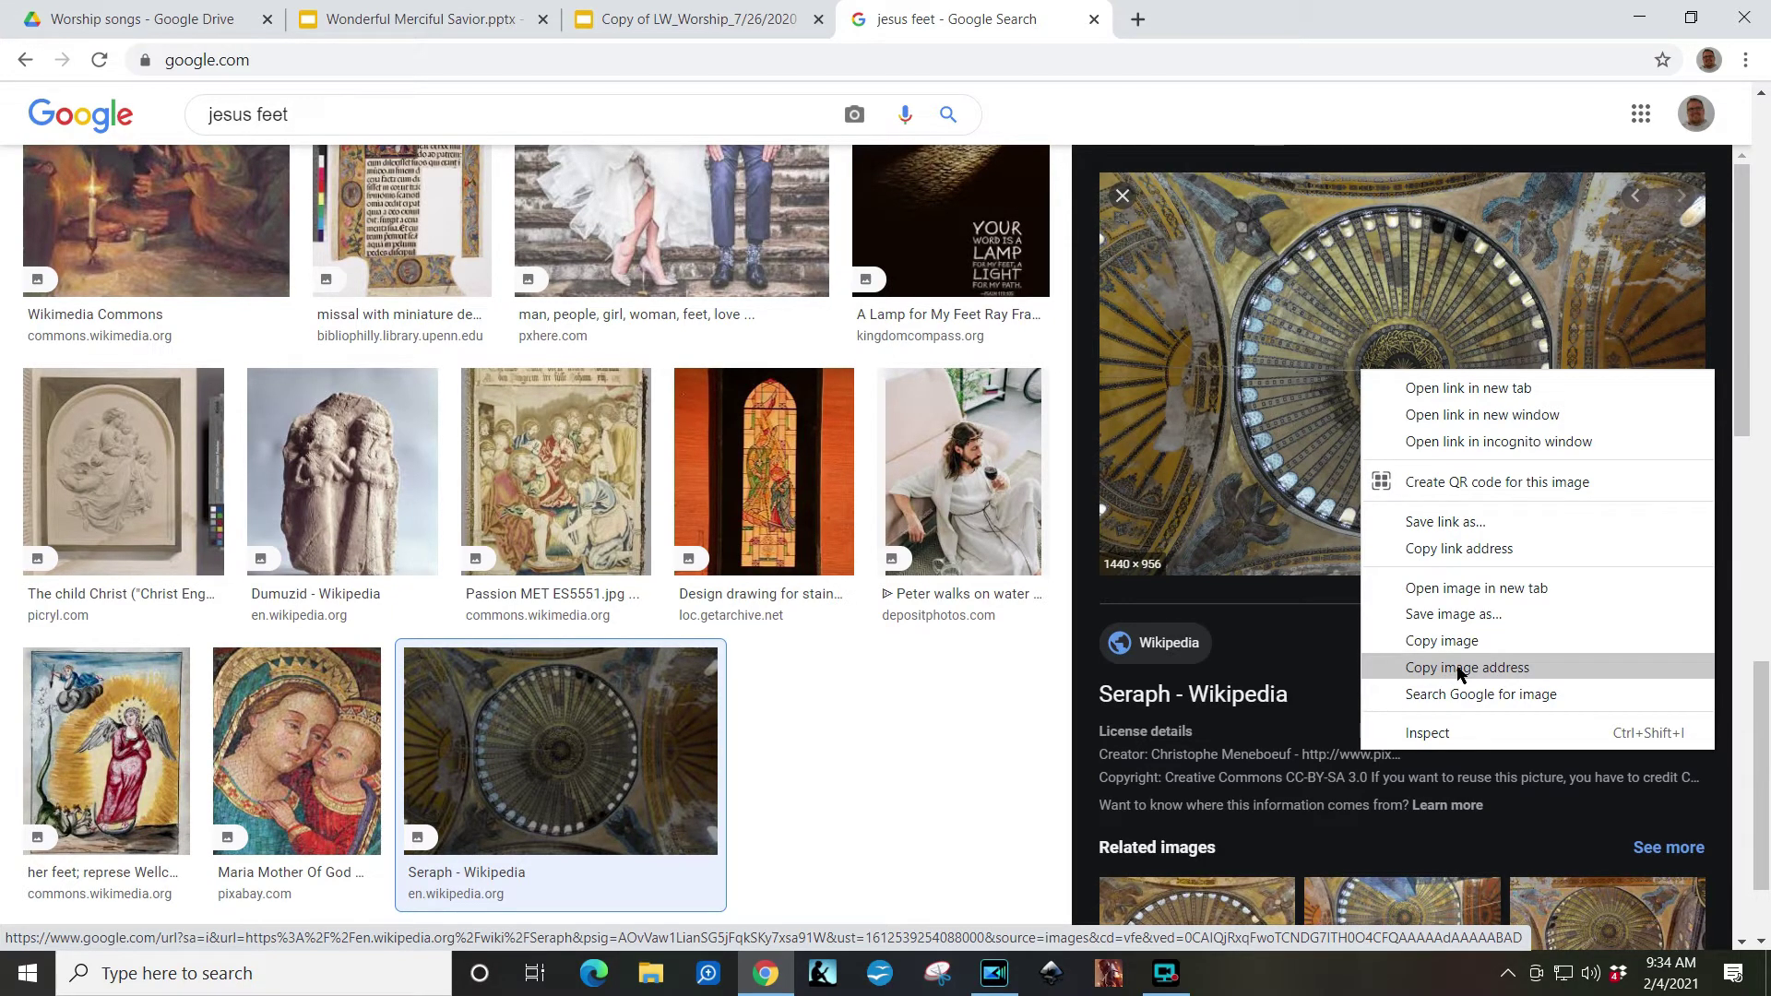
right_click(1304, 423)
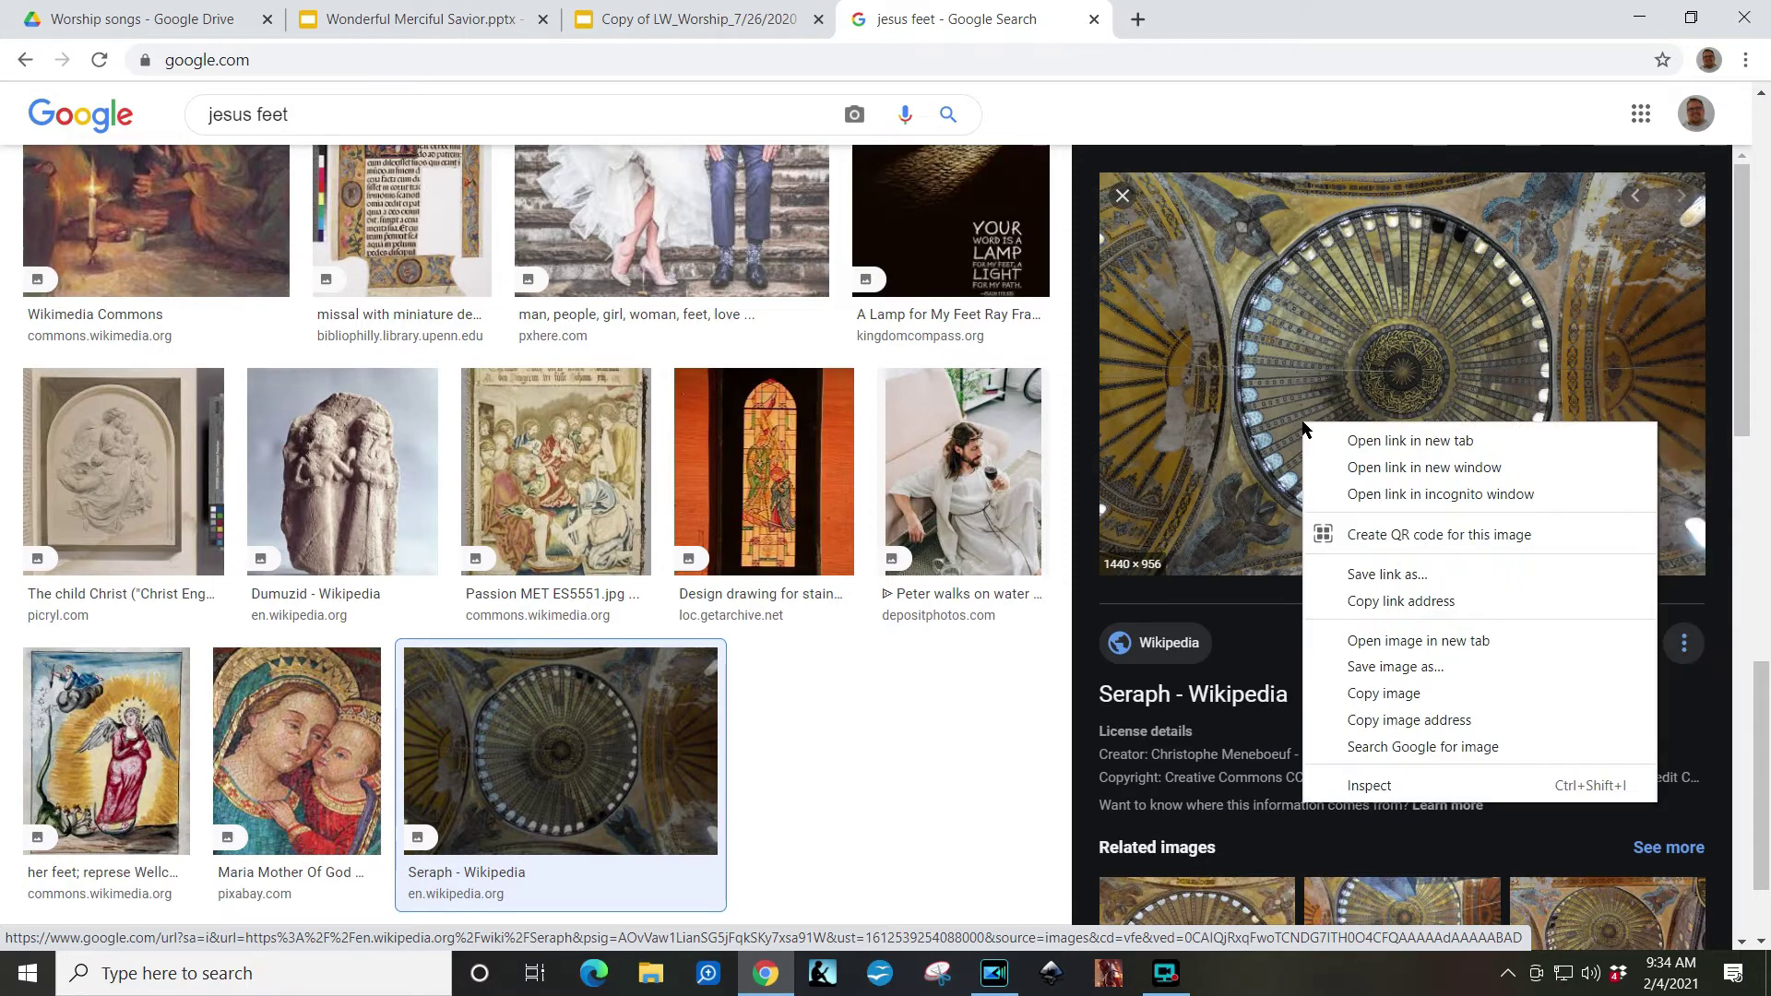
click(1480, 720)
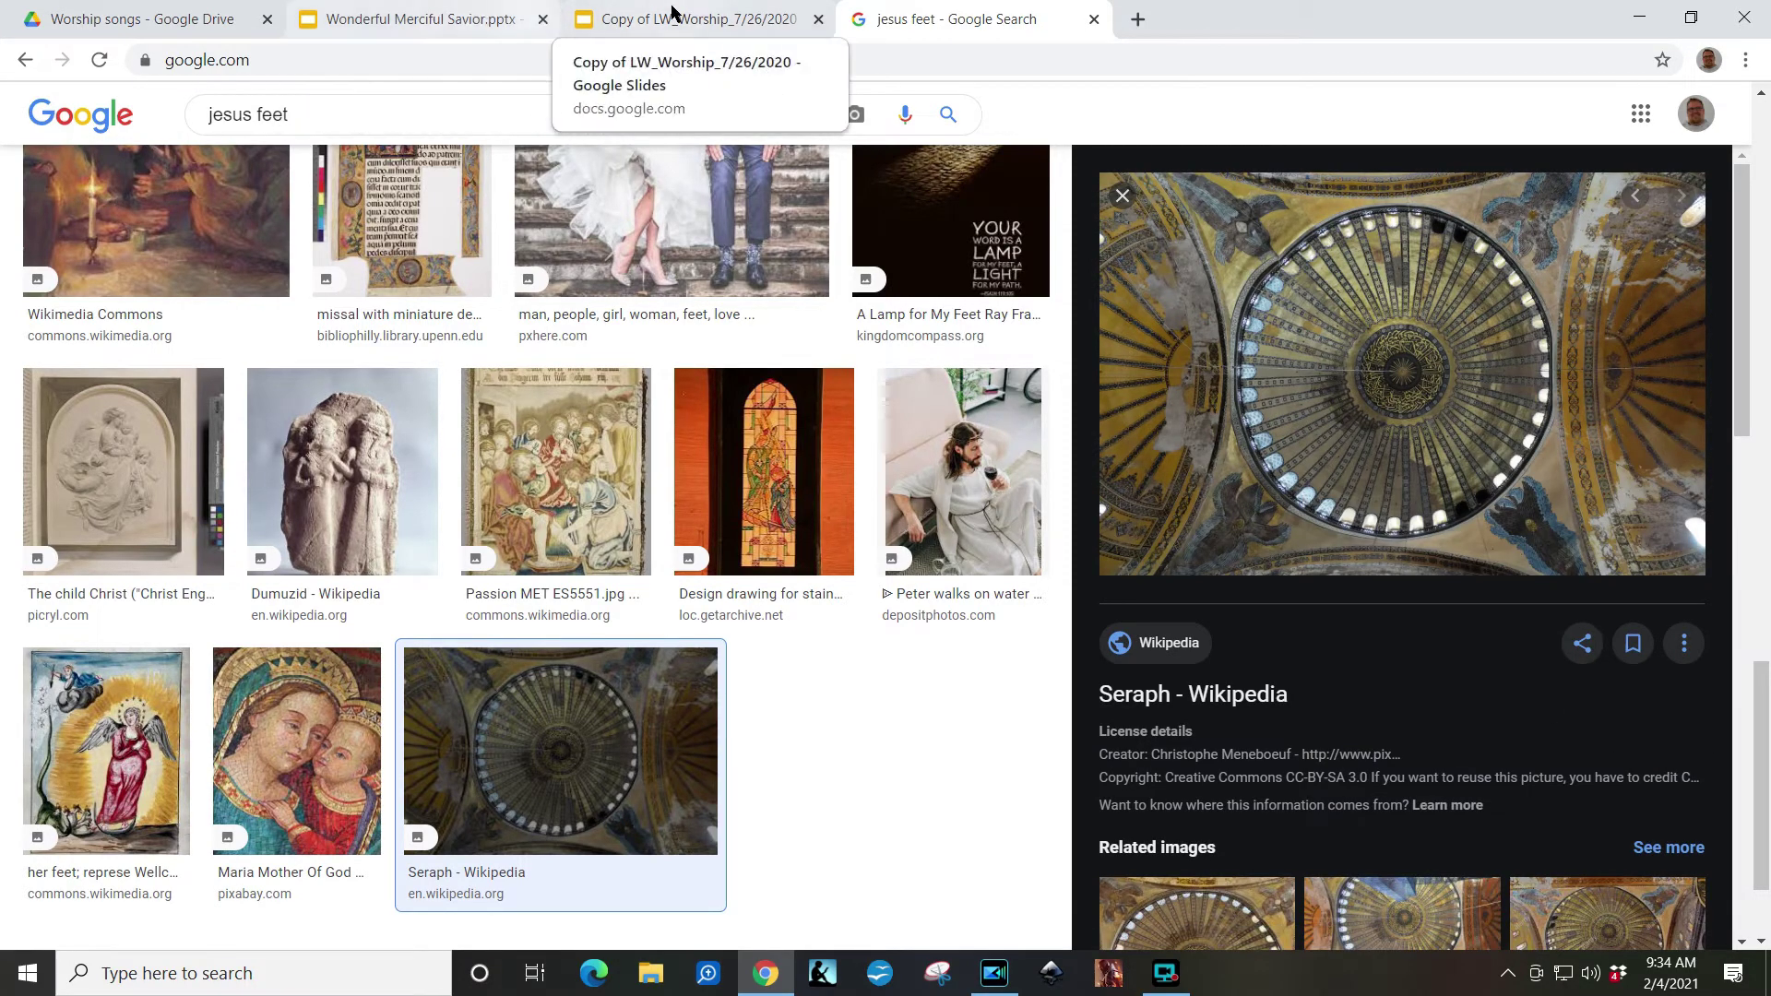
click(671, 13)
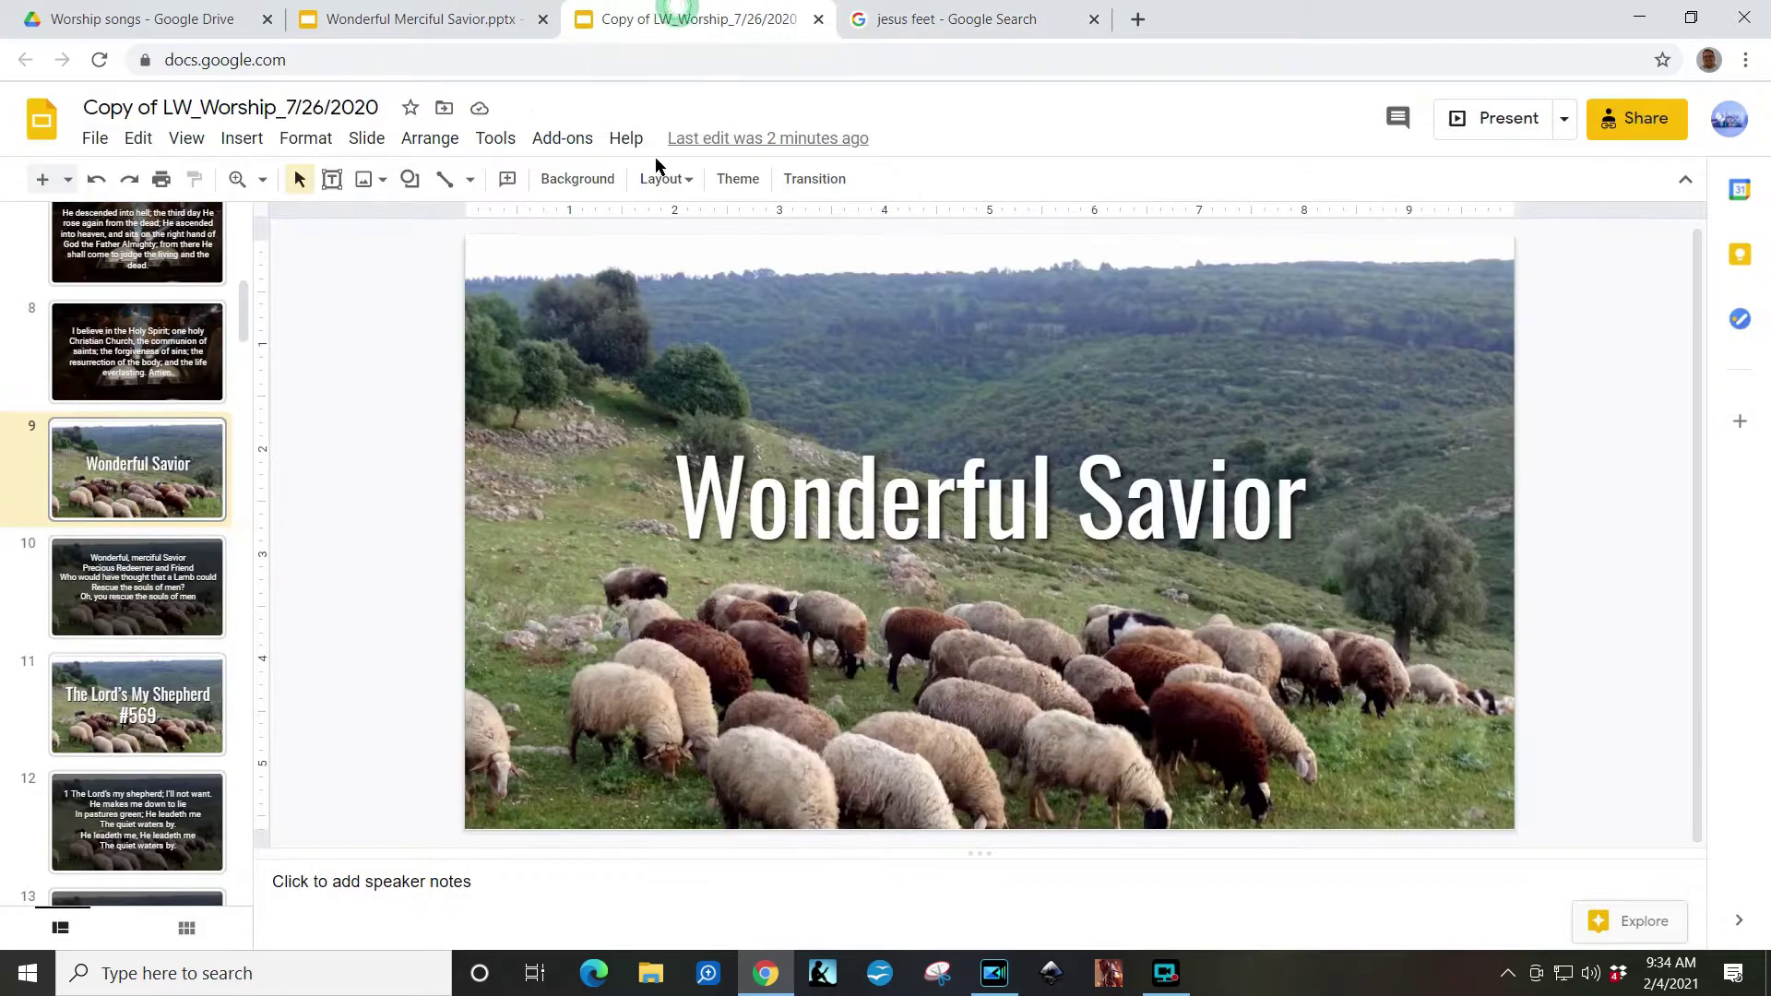
Step: Replace slide 9's sheep background by URL with the copied dome image address
click(522, 278)
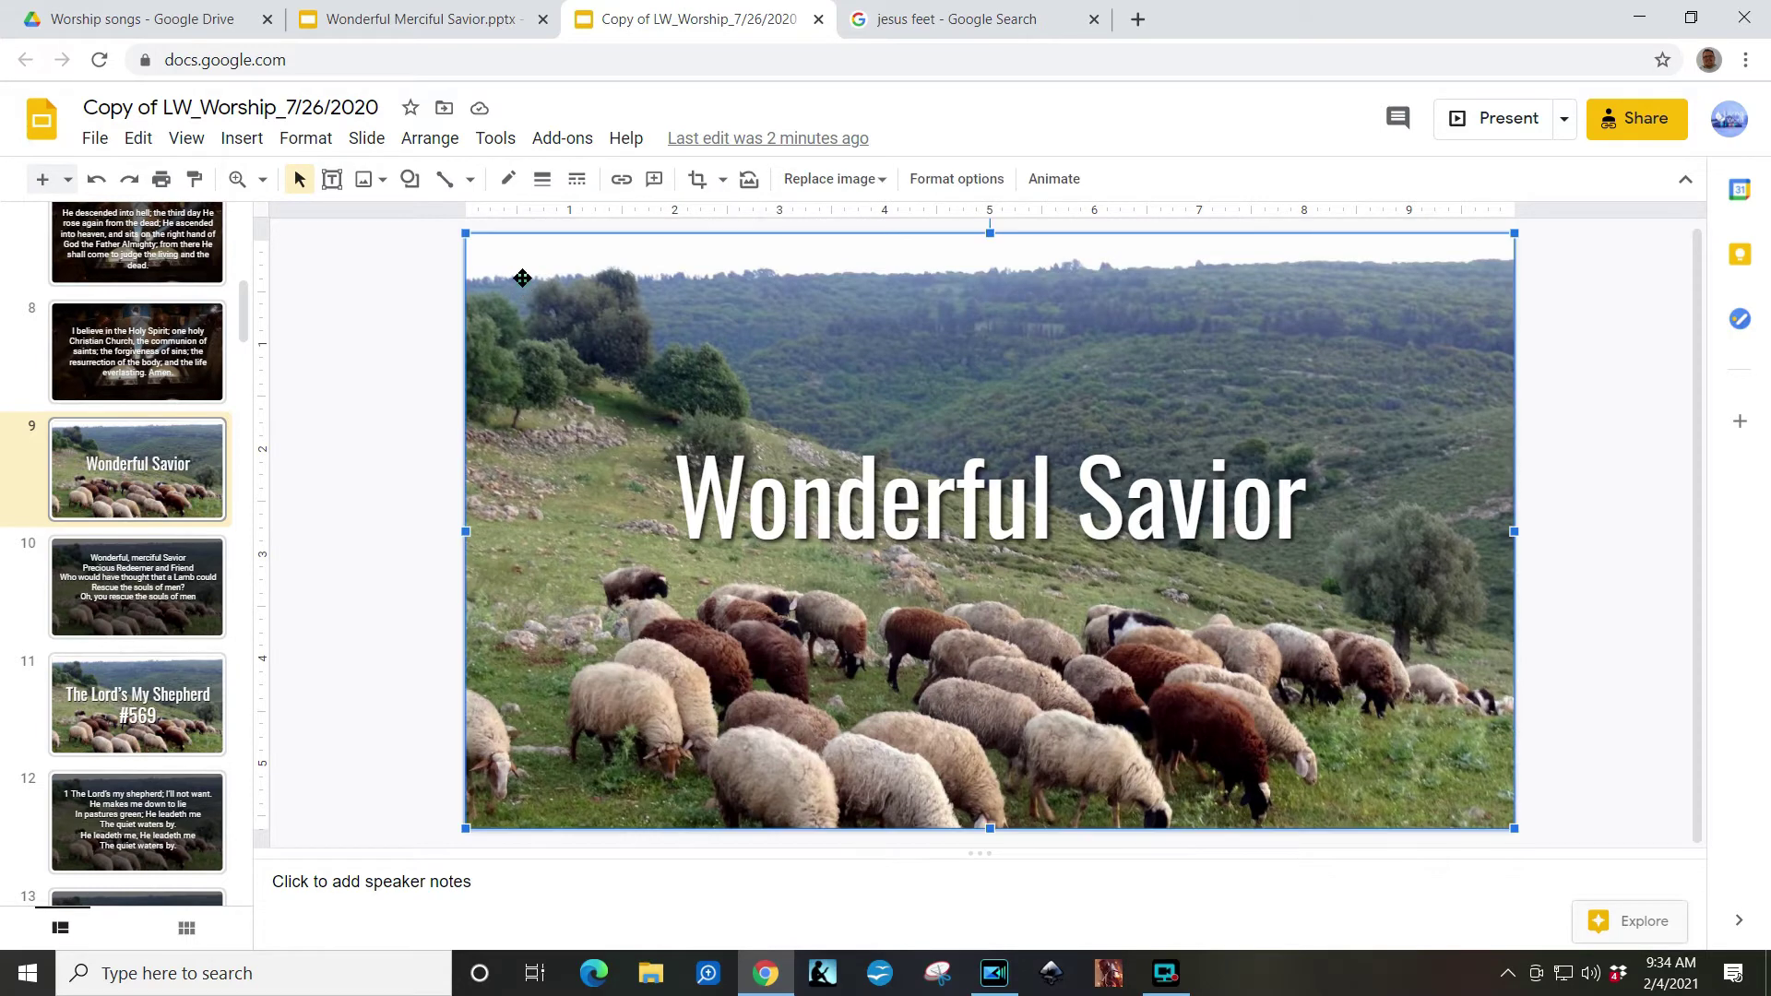
right_click(579, 288)
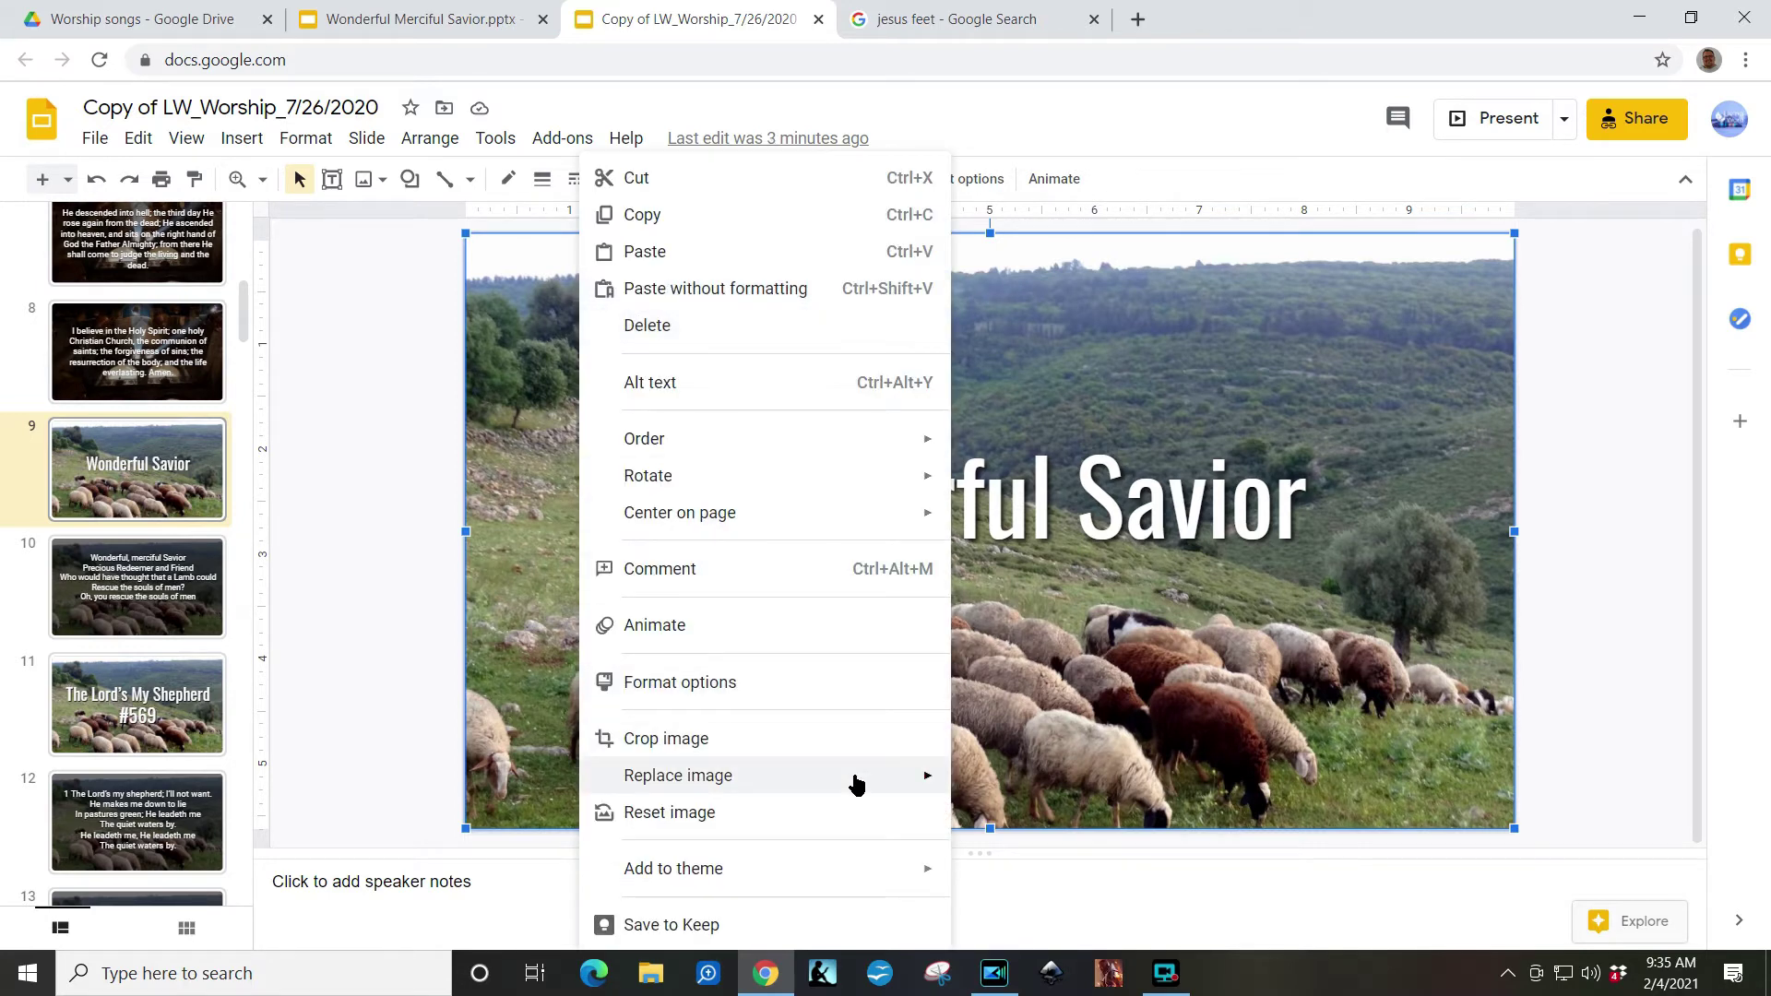
mouse_move(868, 782)
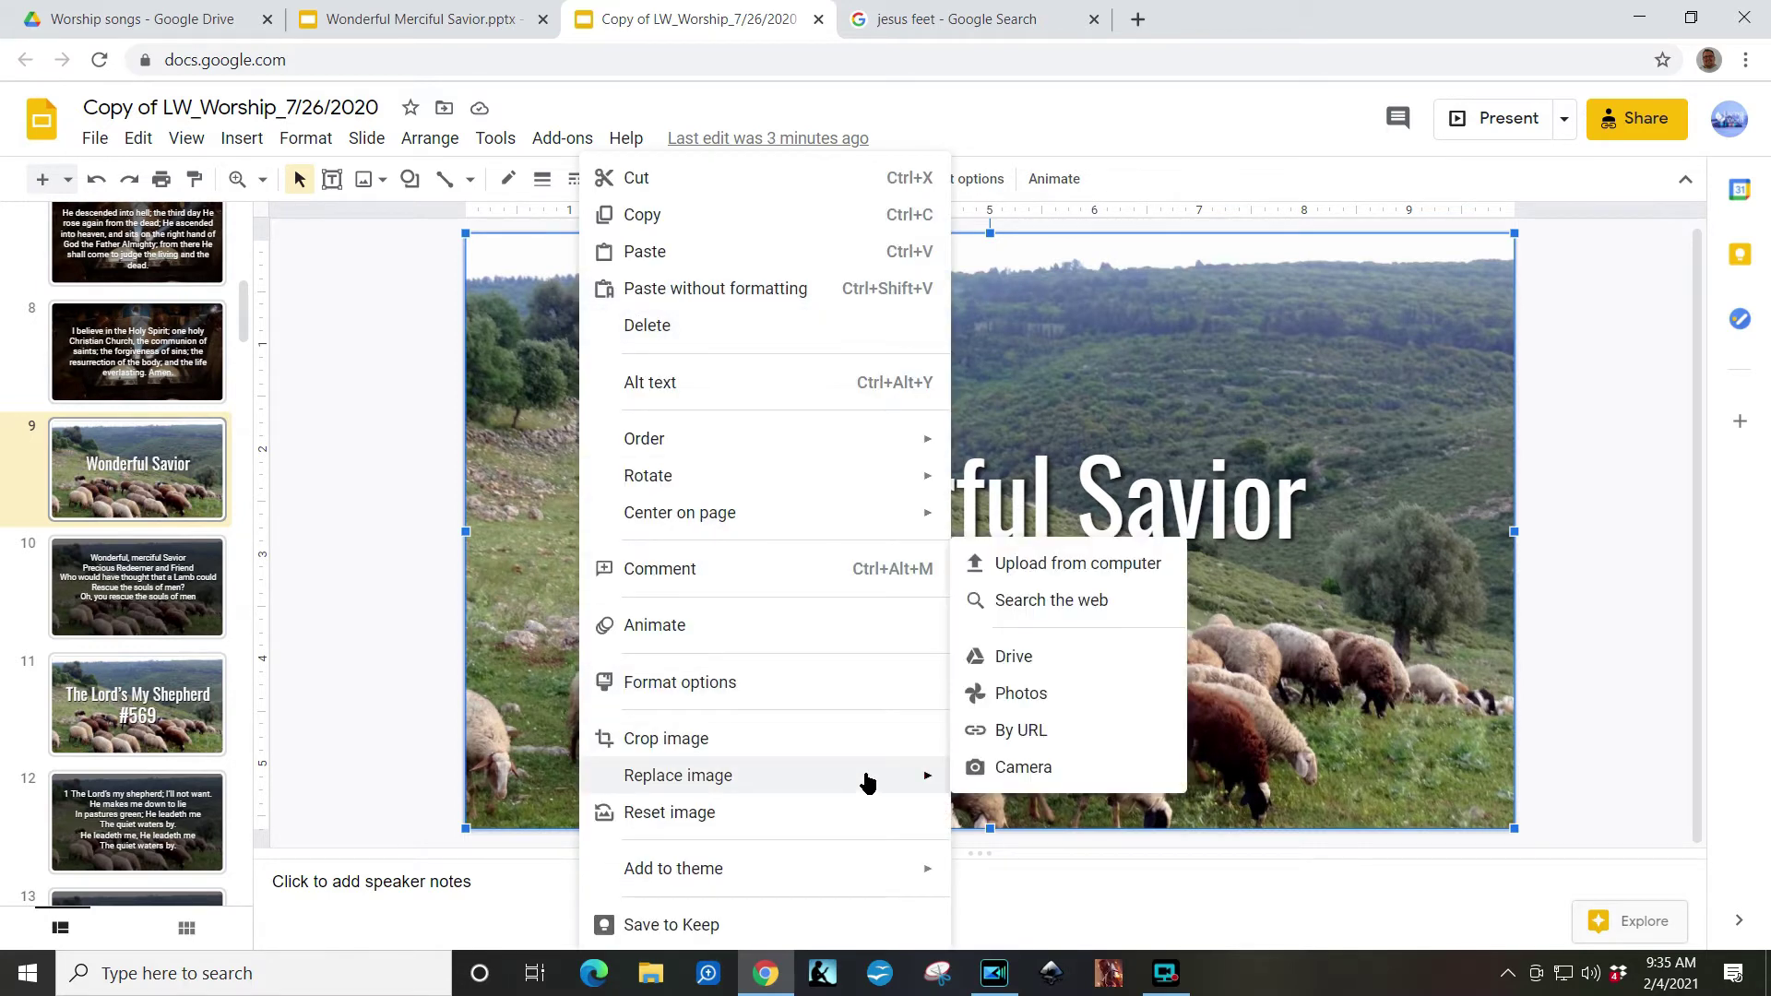
click(1095, 744)
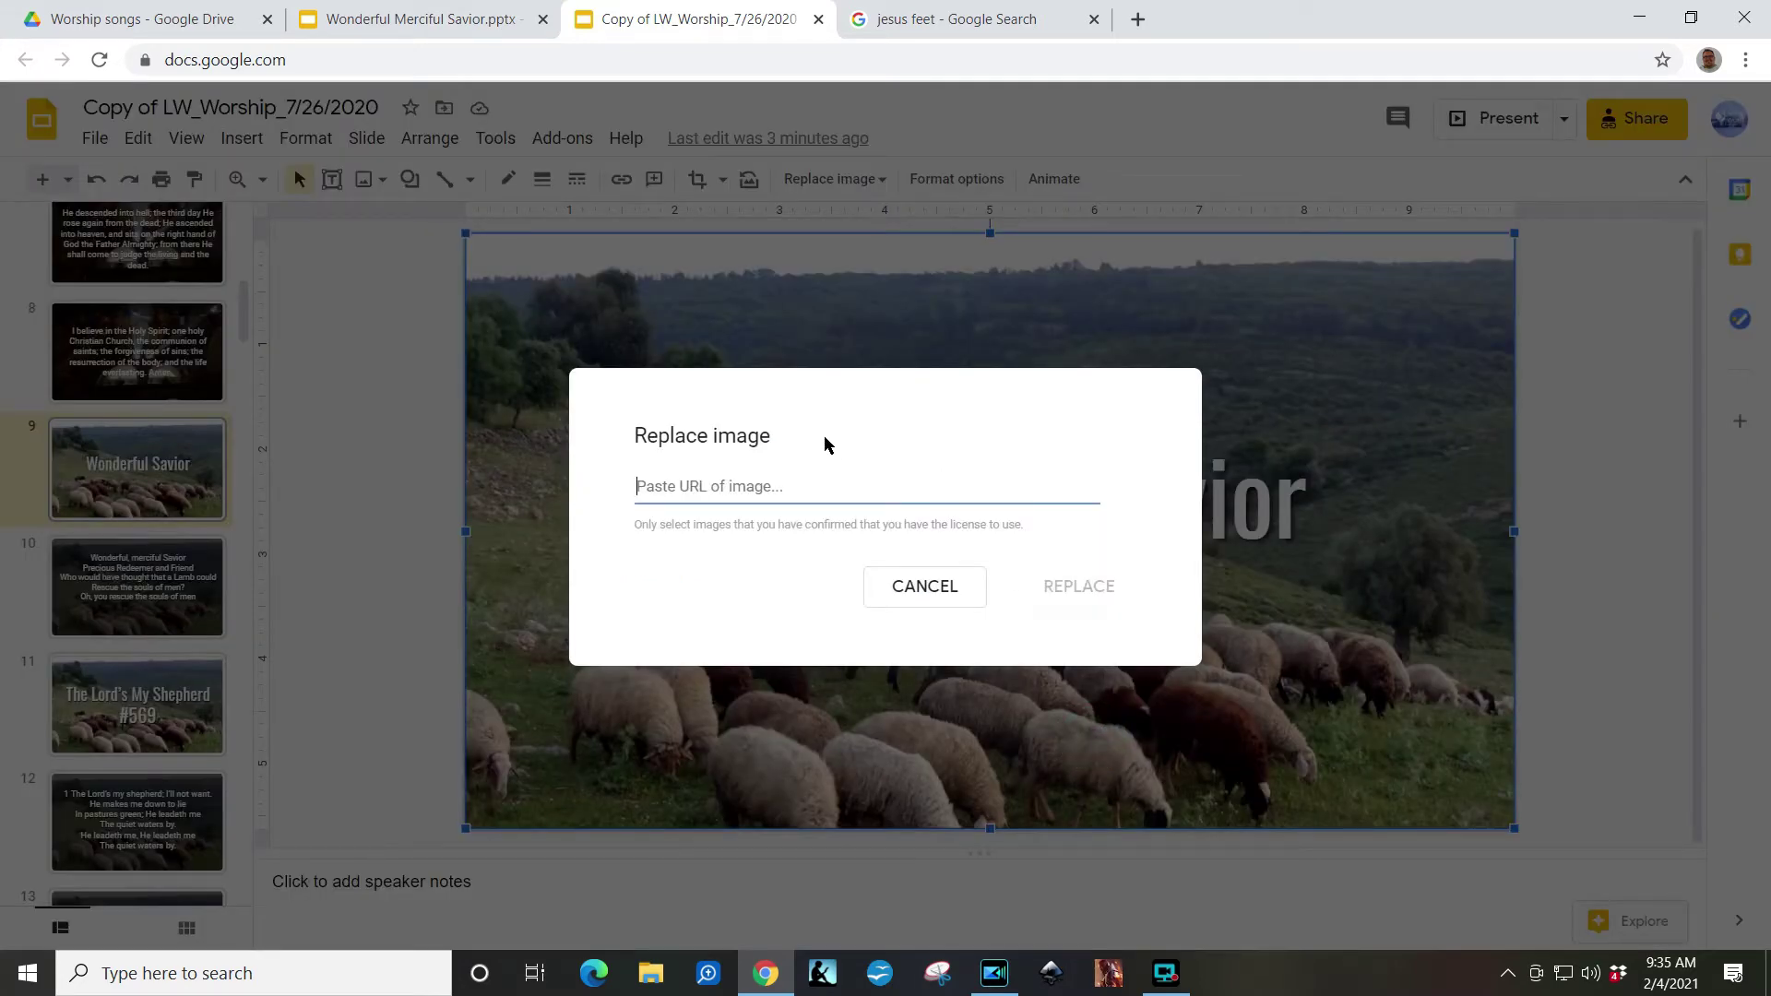
key(ctrl+v)
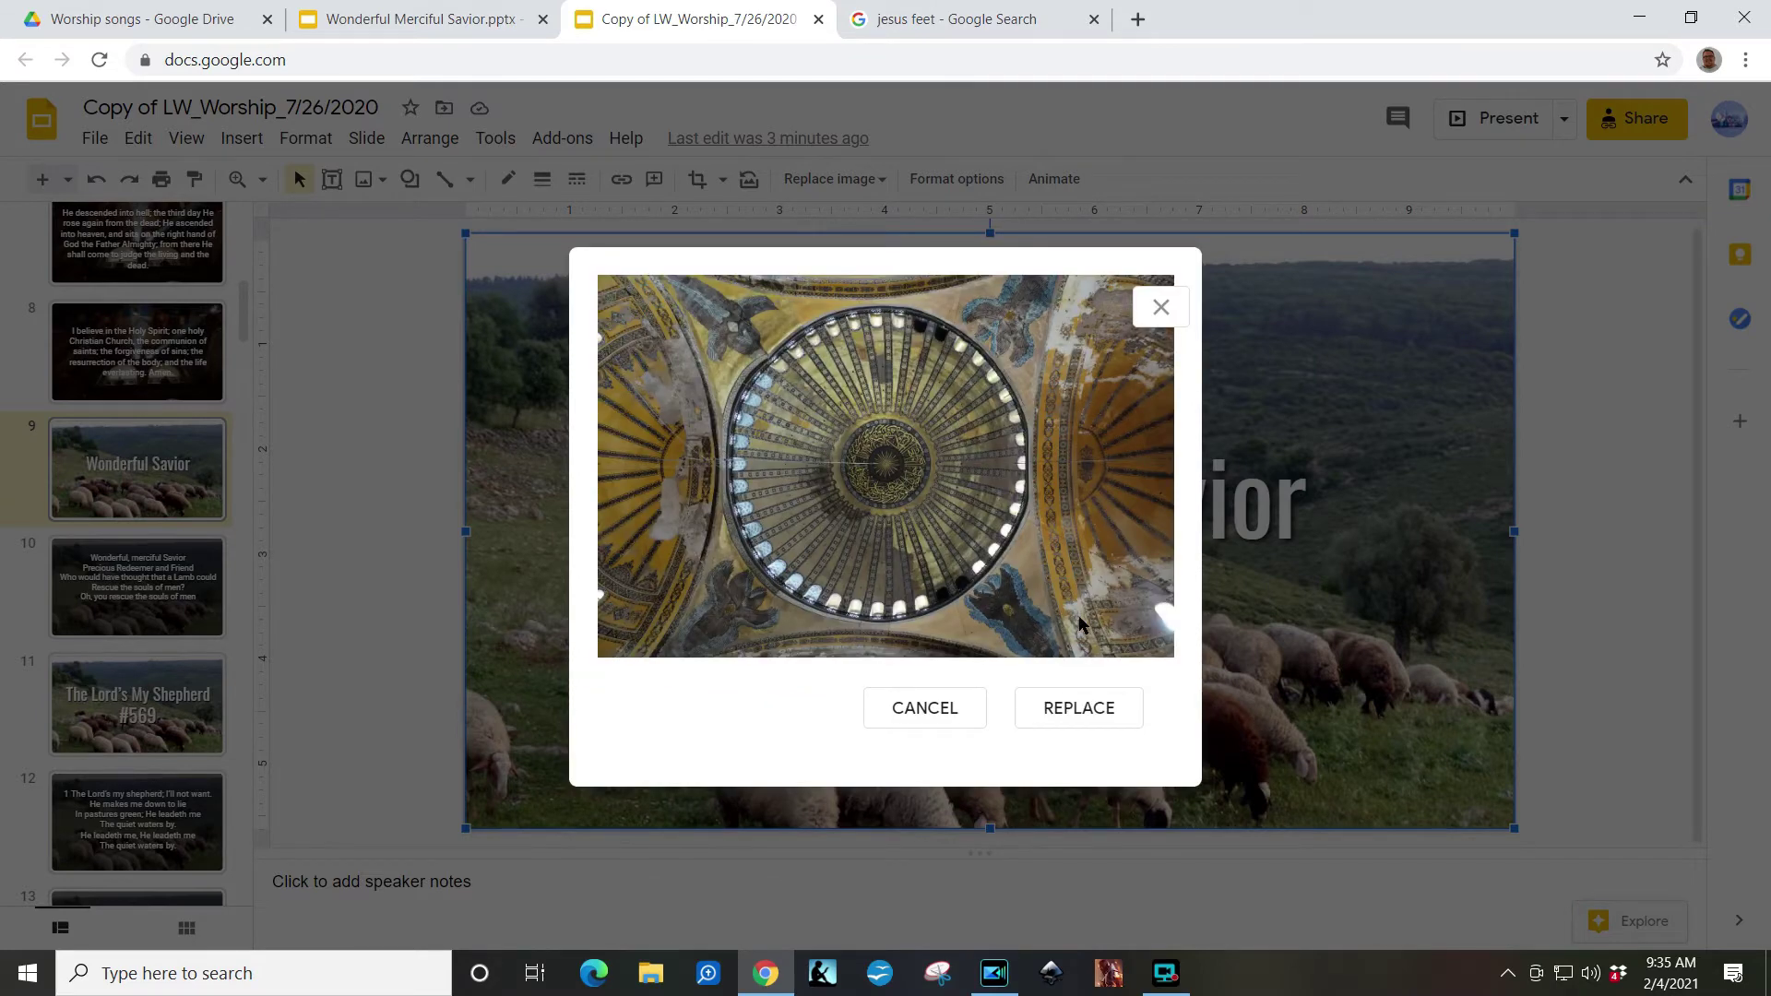
click(1077, 714)
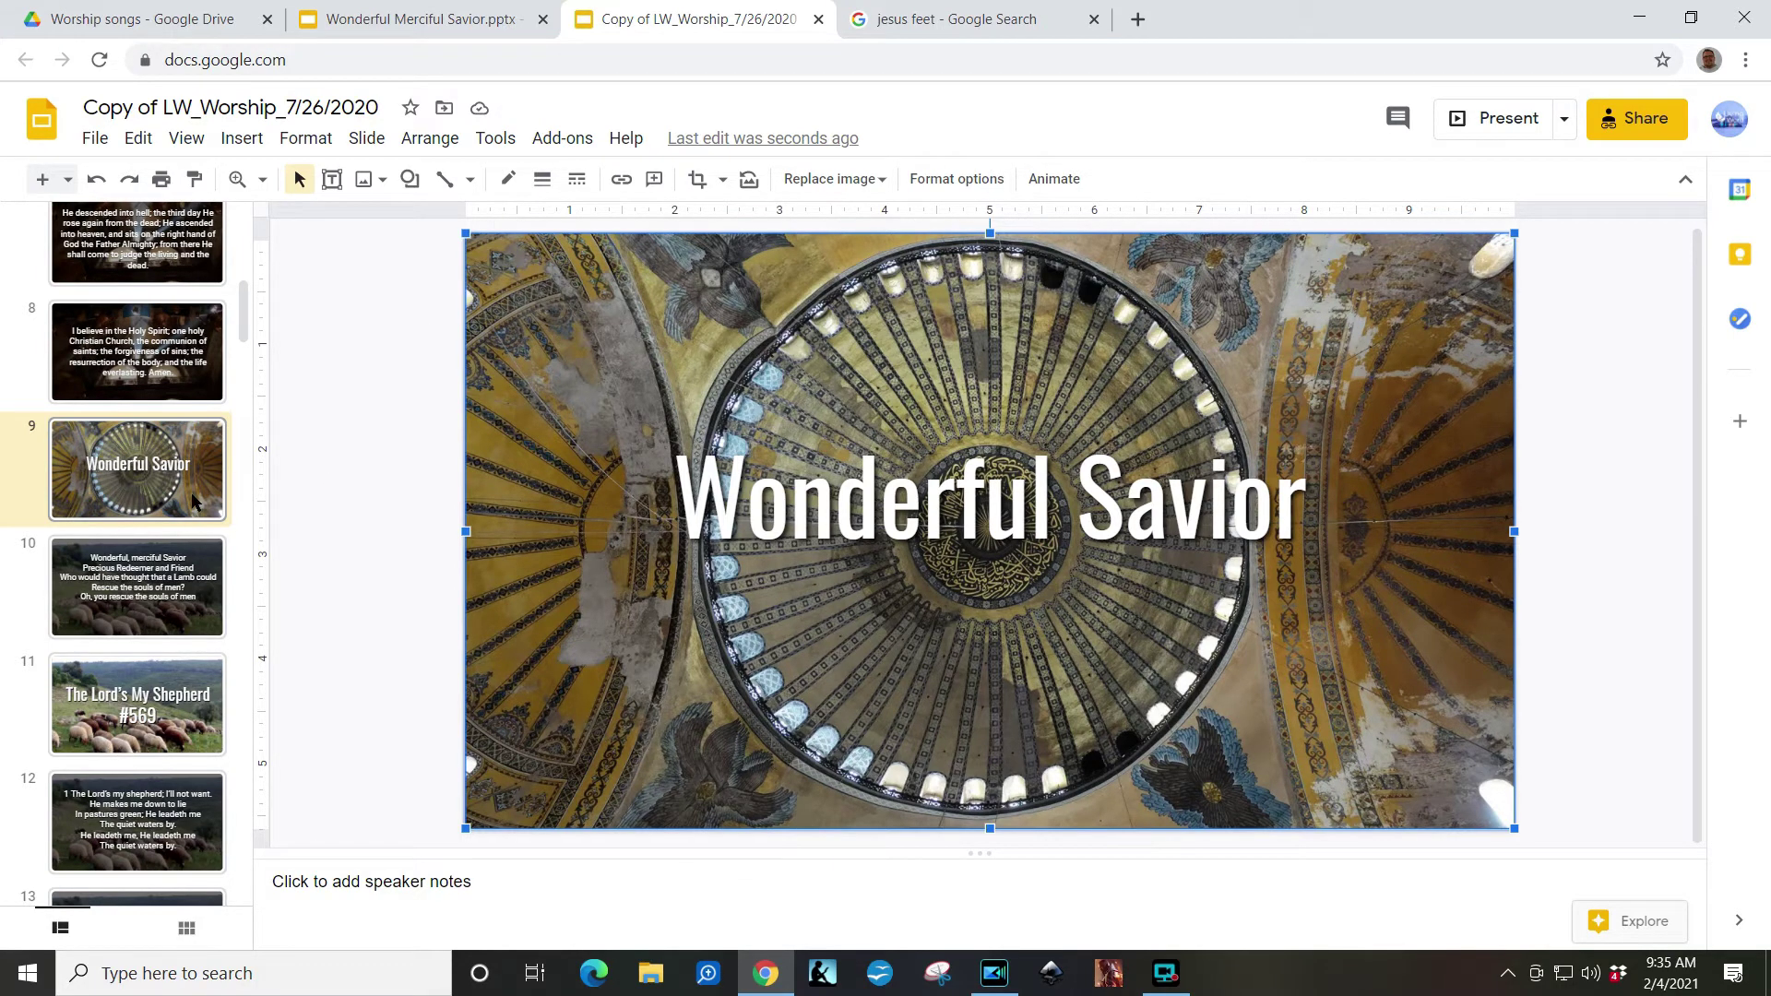
scroll(179, 557, down, 1)
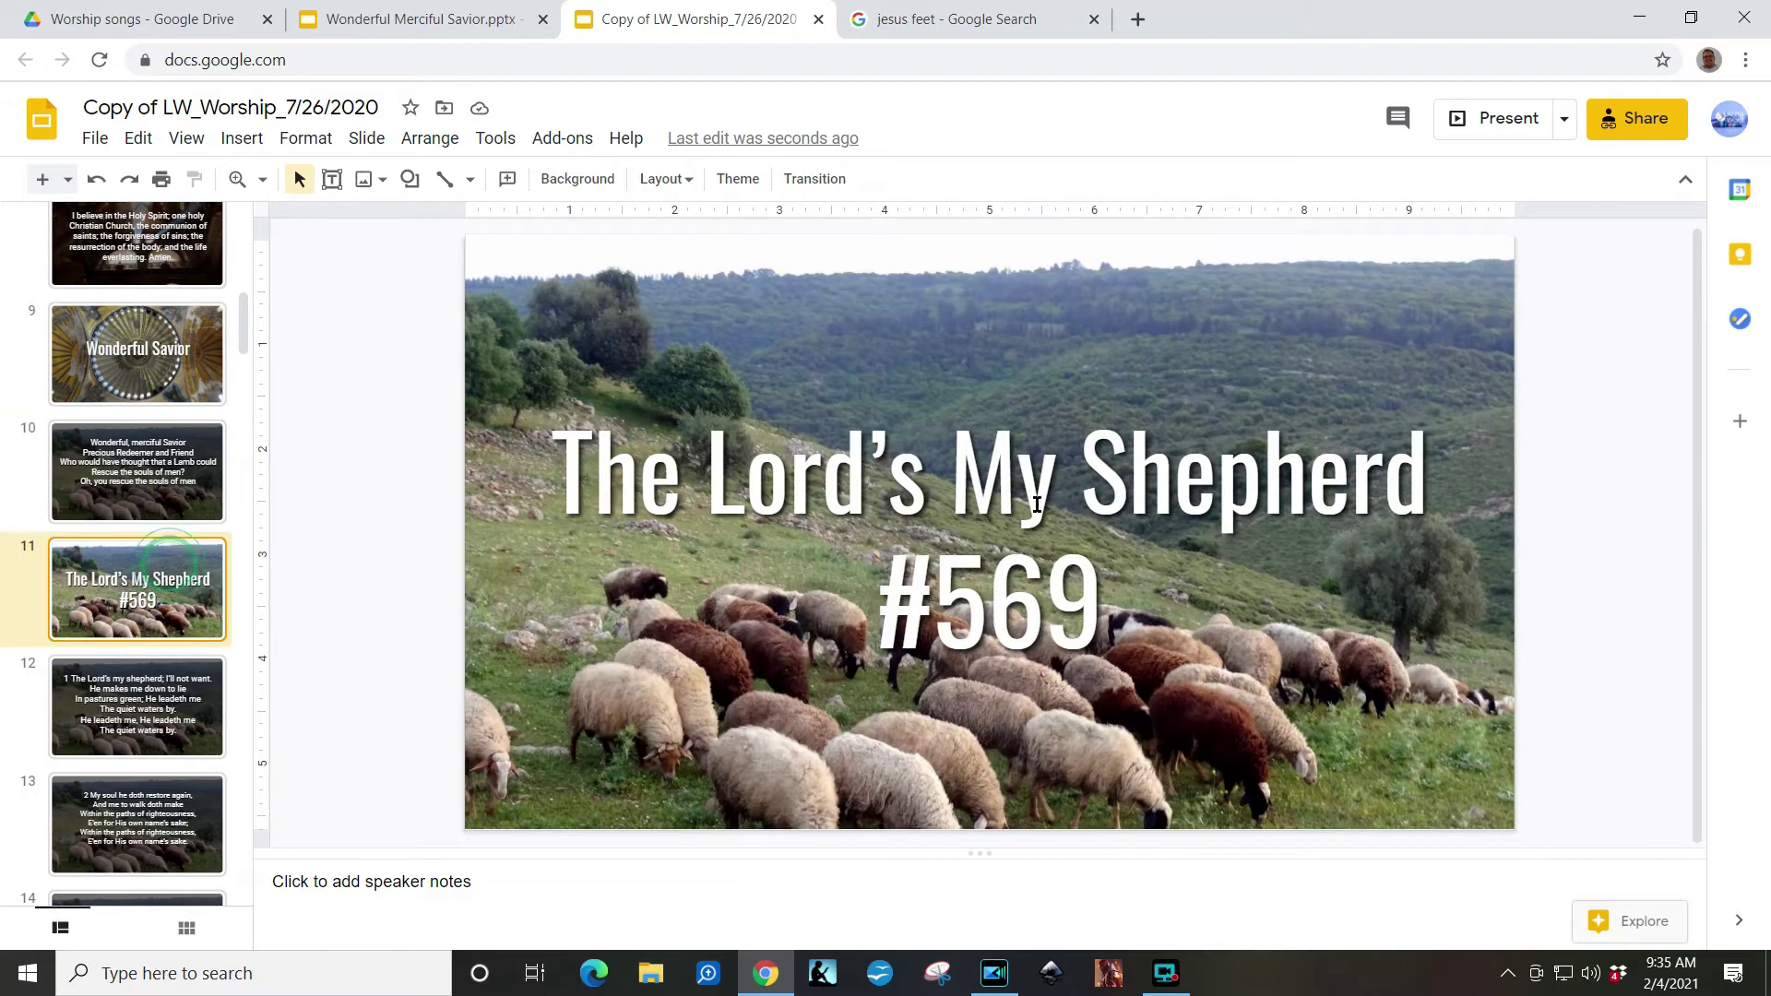
Step: Lower the brightness of slide 9's dome image in its Adjustments settings
click(174, 569)
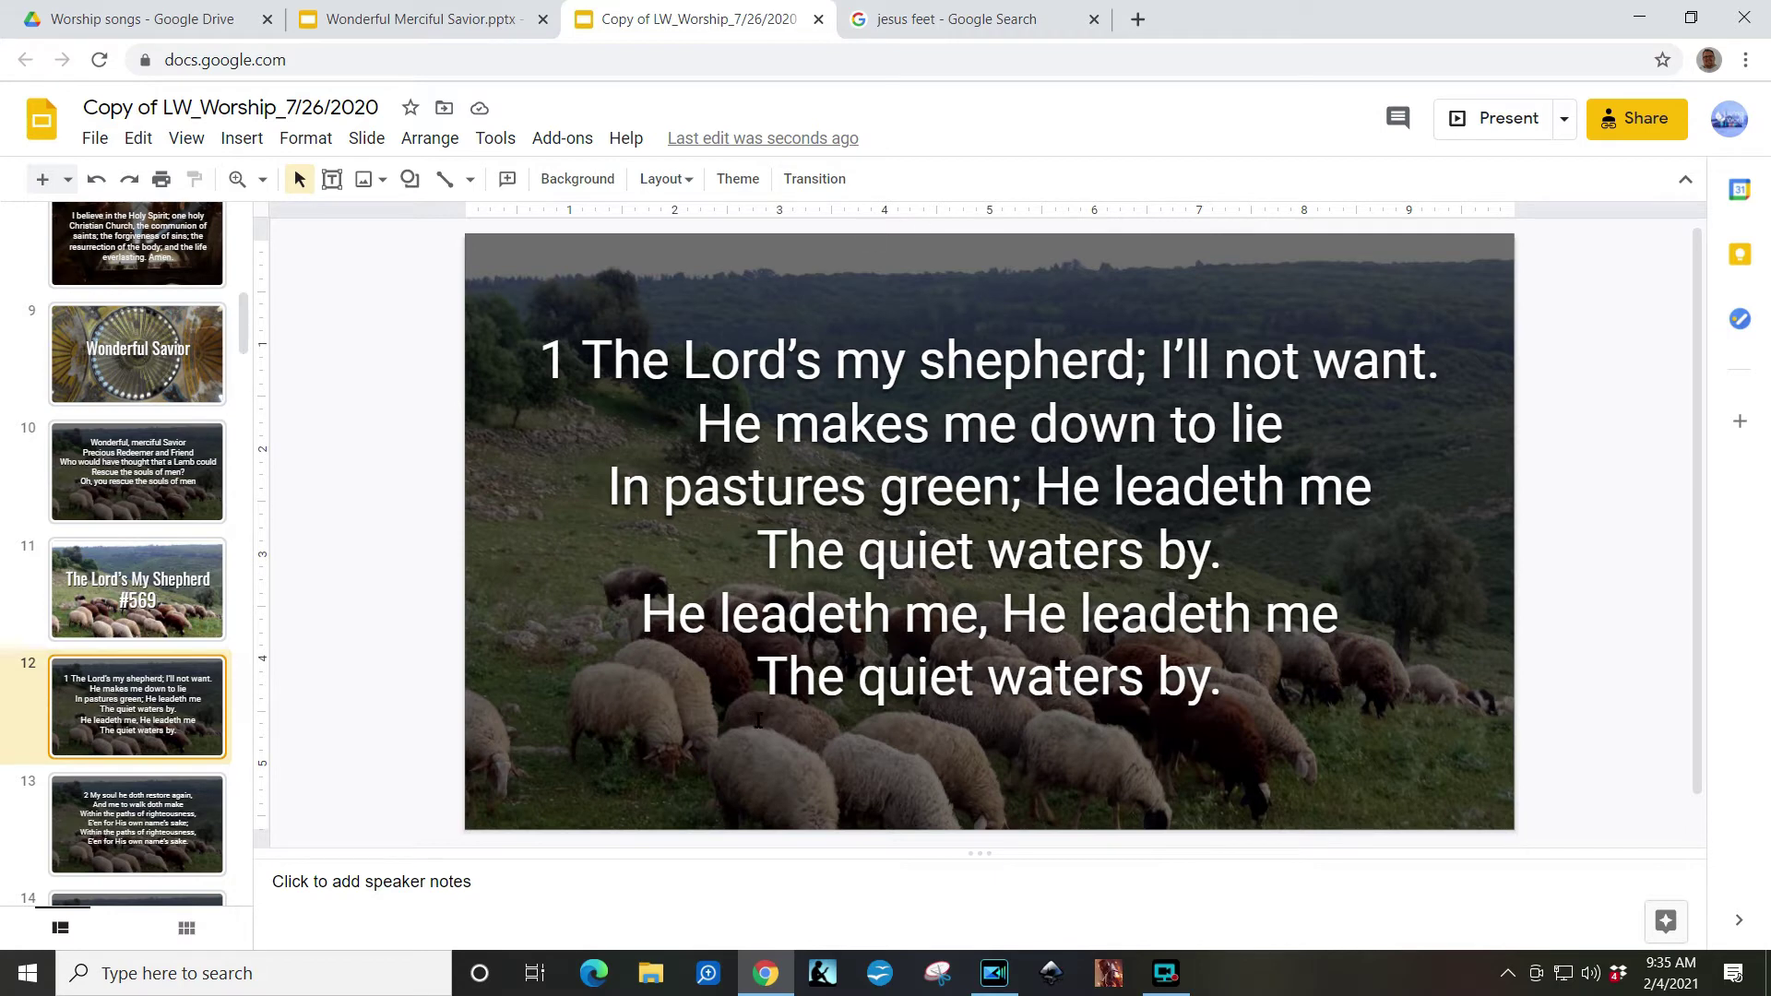
click(129, 386)
click(607, 334)
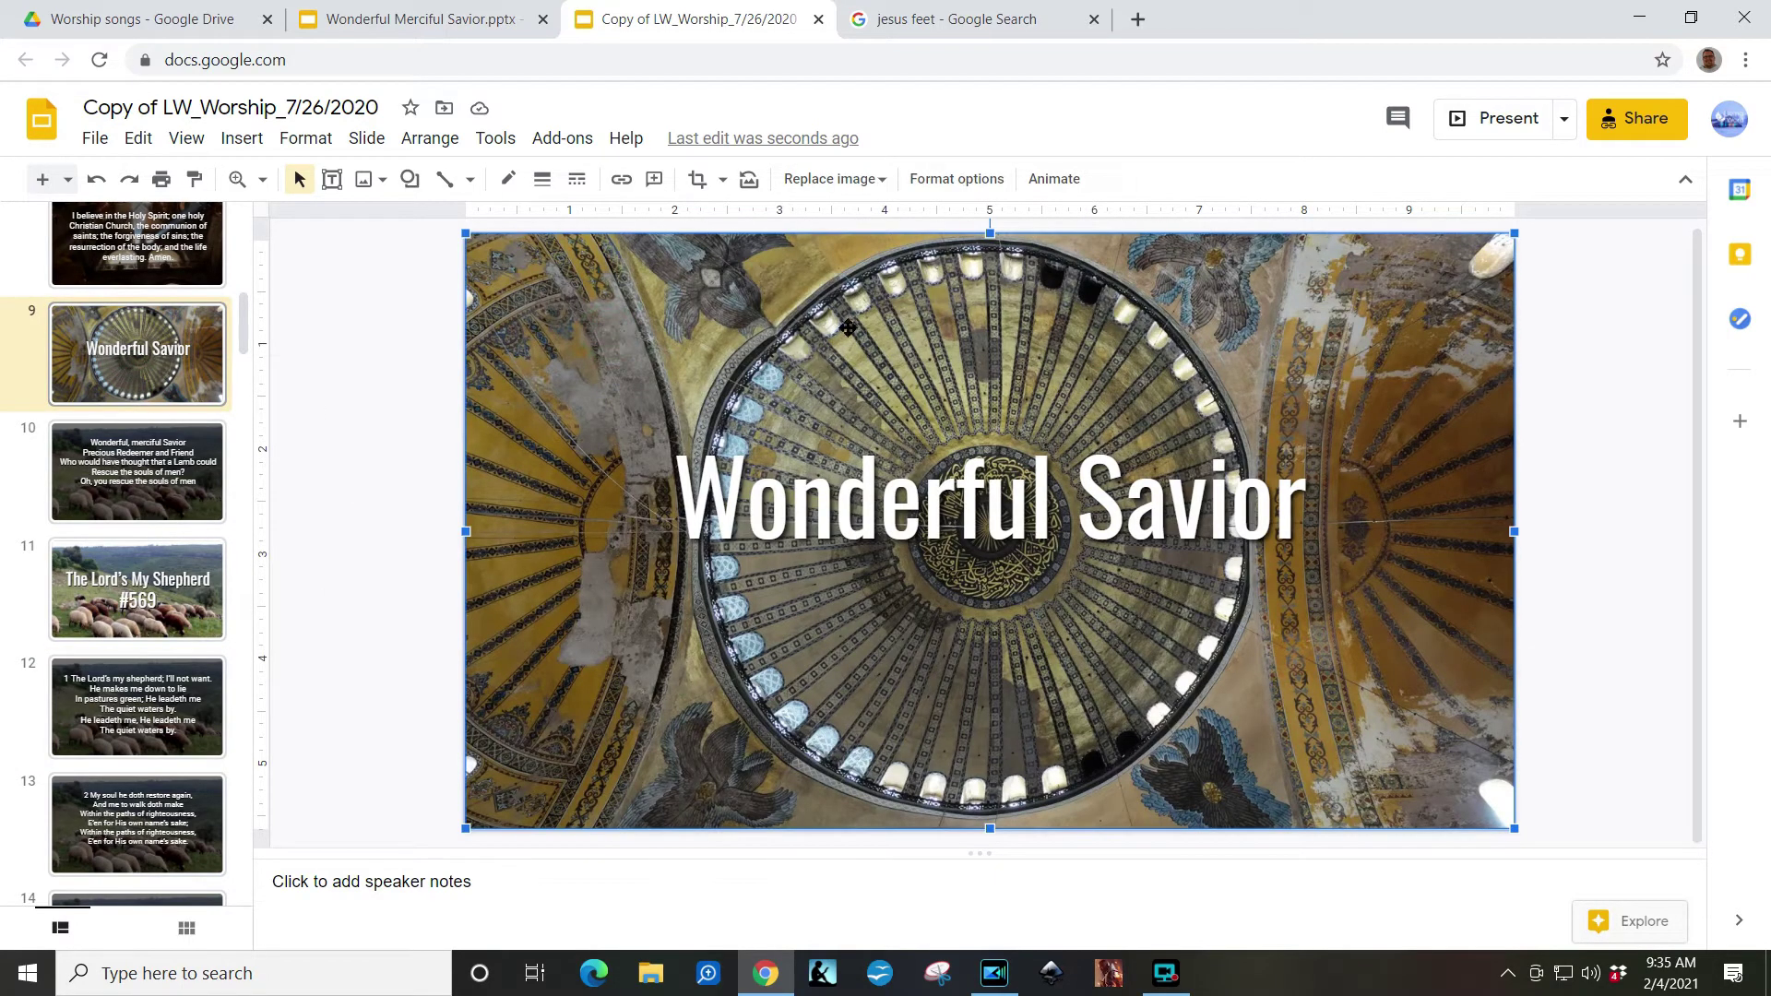
click(973, 179)
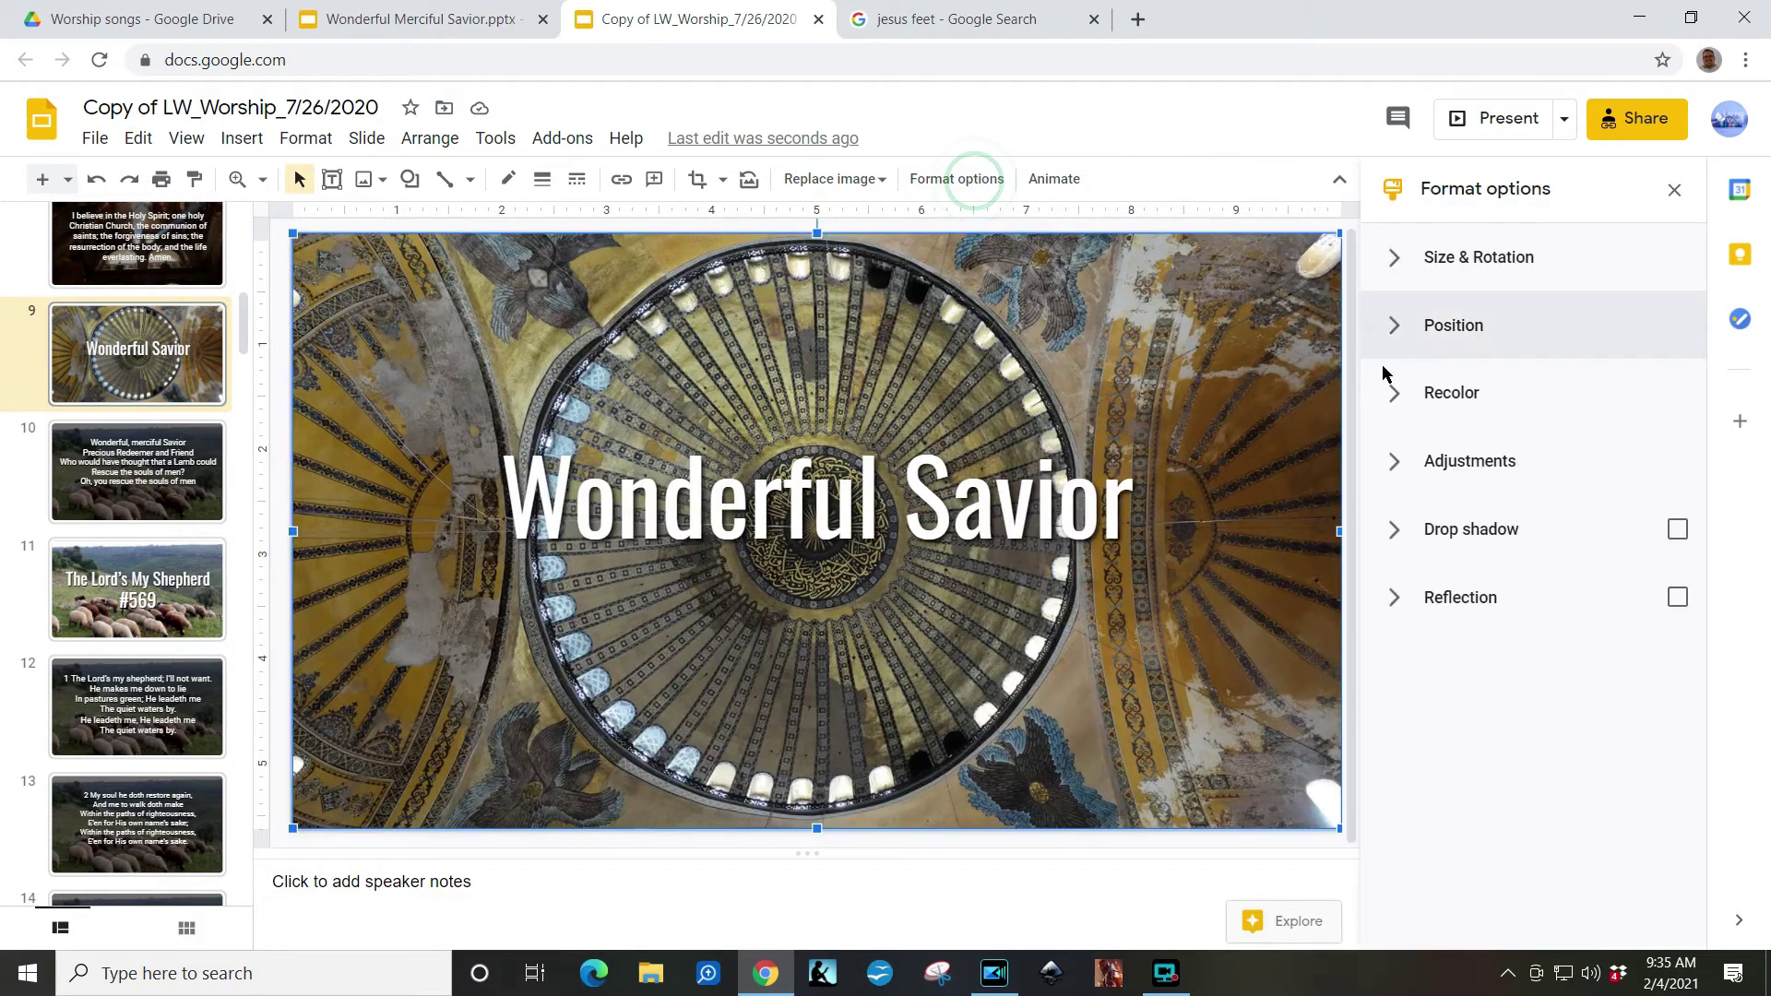
click(1399, 454)
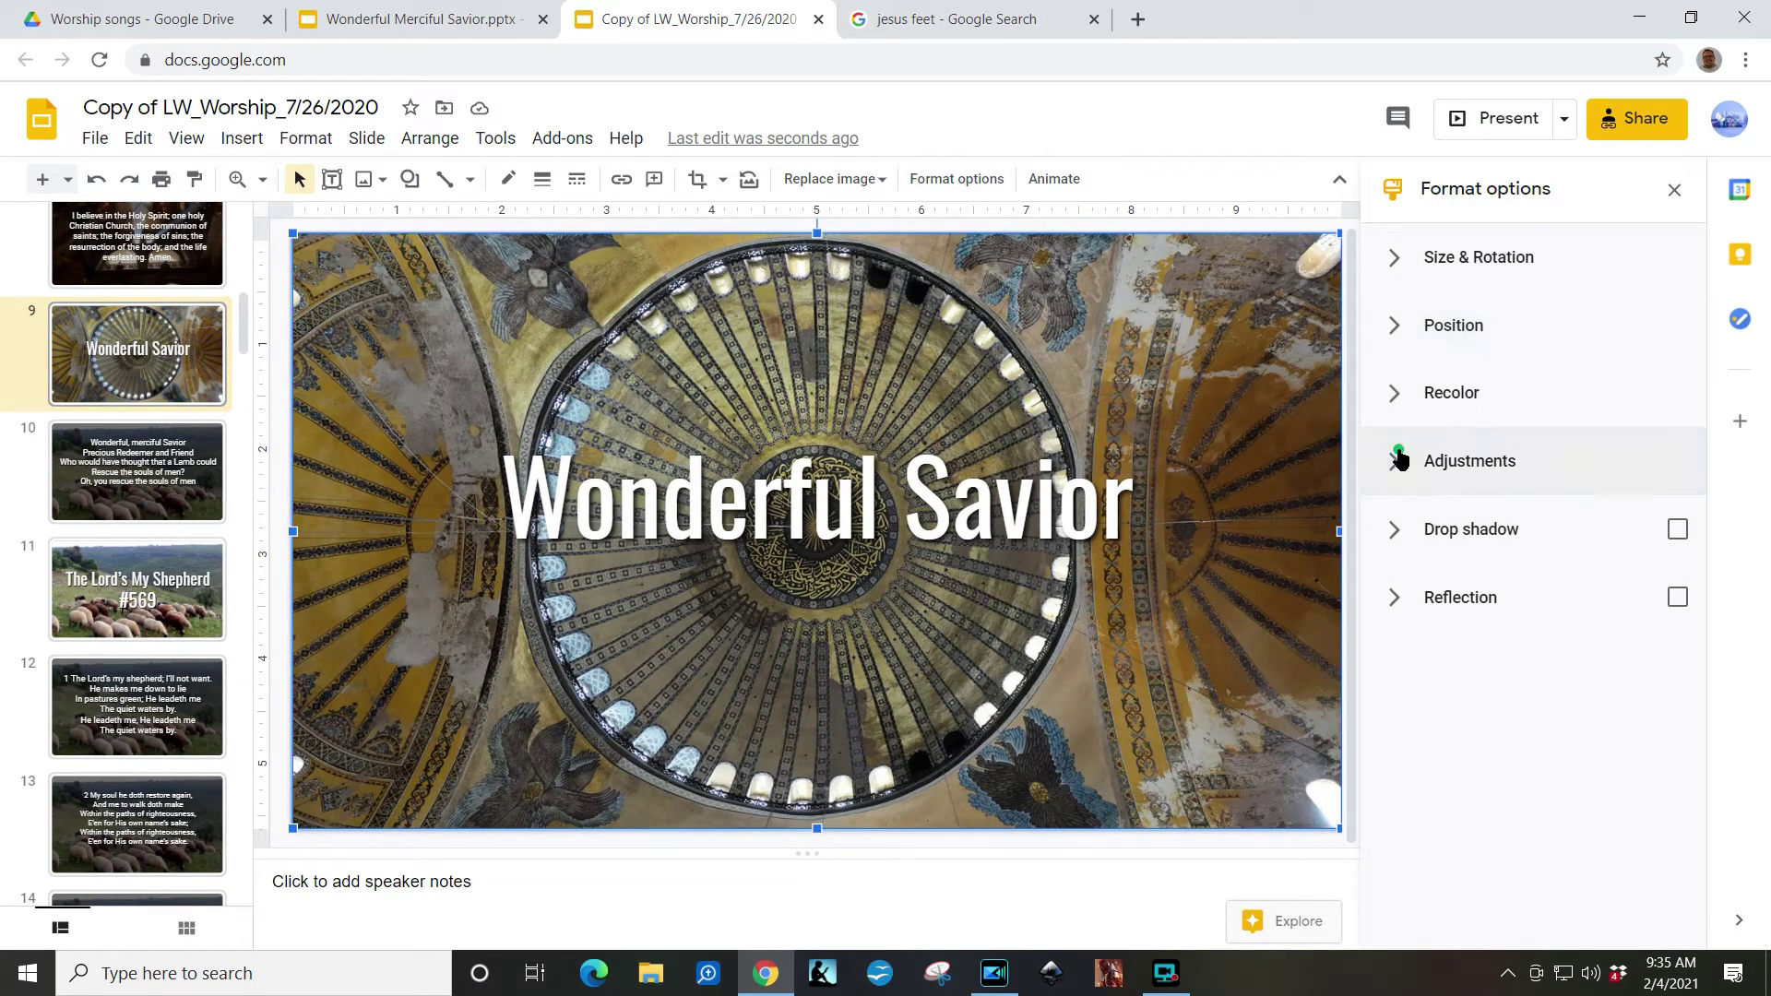
drag(1534, 595, 1437, 596)
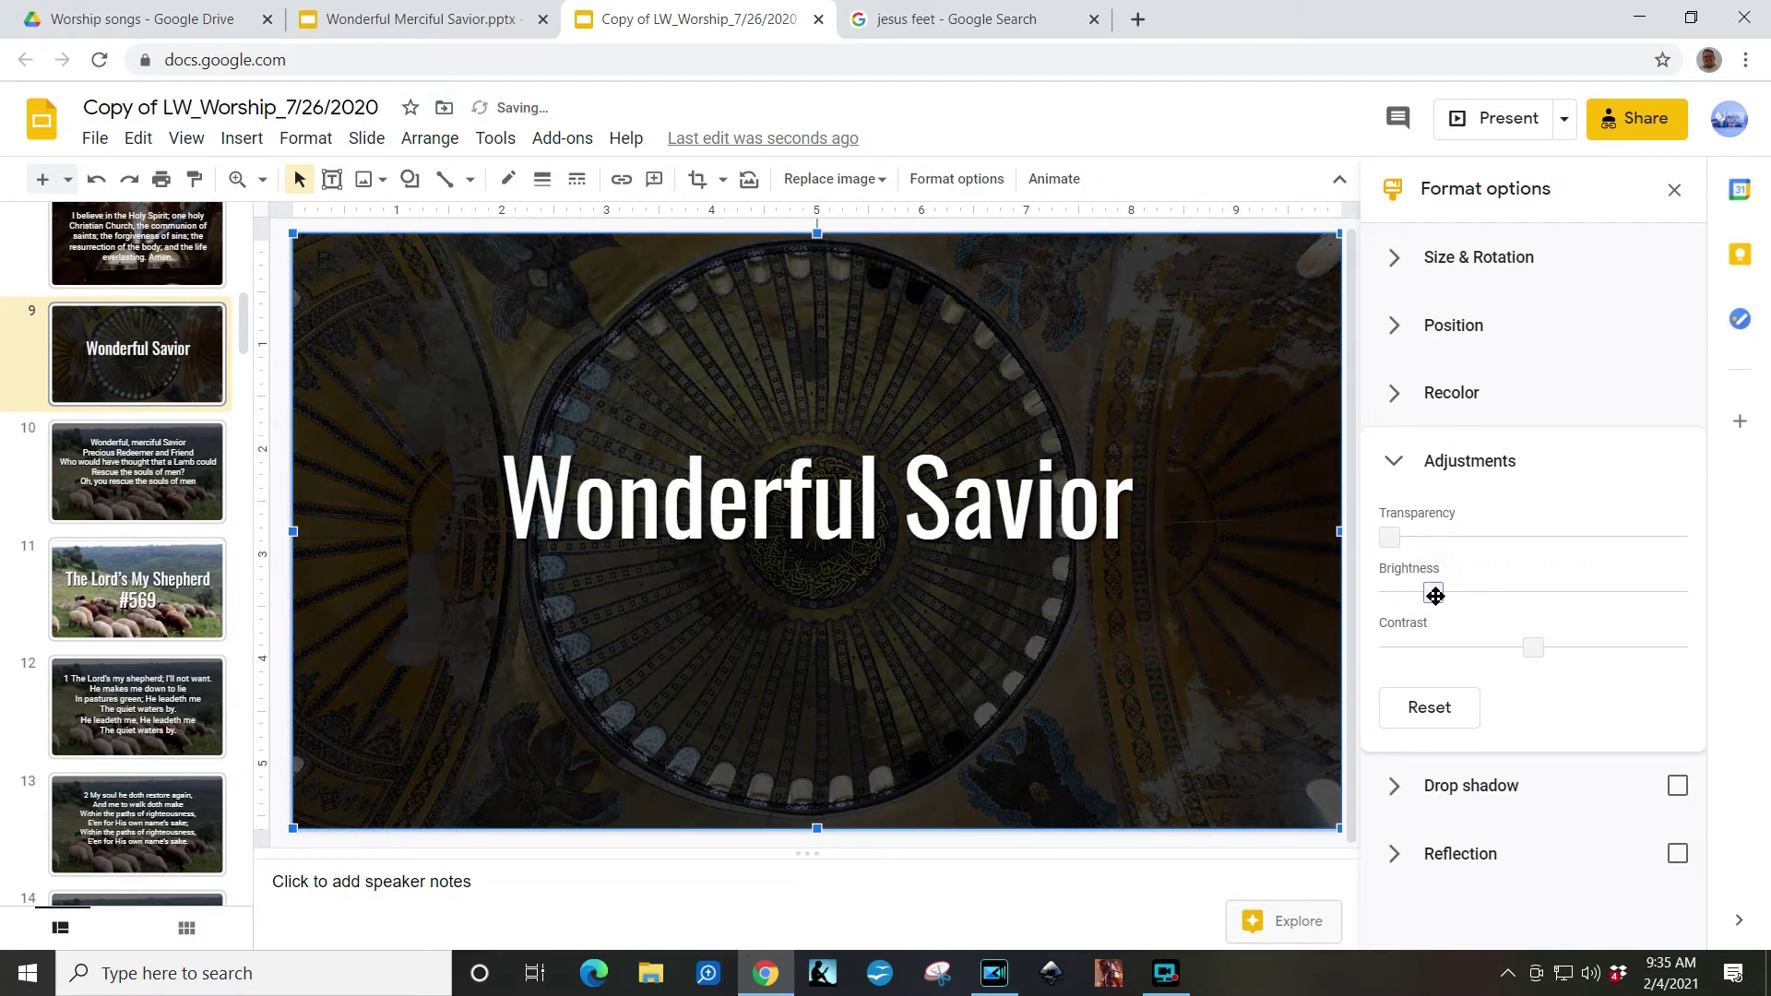
mouse_move(1442, 594)
mouse_down()
mouse_move(1419, 596)
mouse_move(1437, 593)
mouse_up()
drag(1437, 592, 1447, 591)
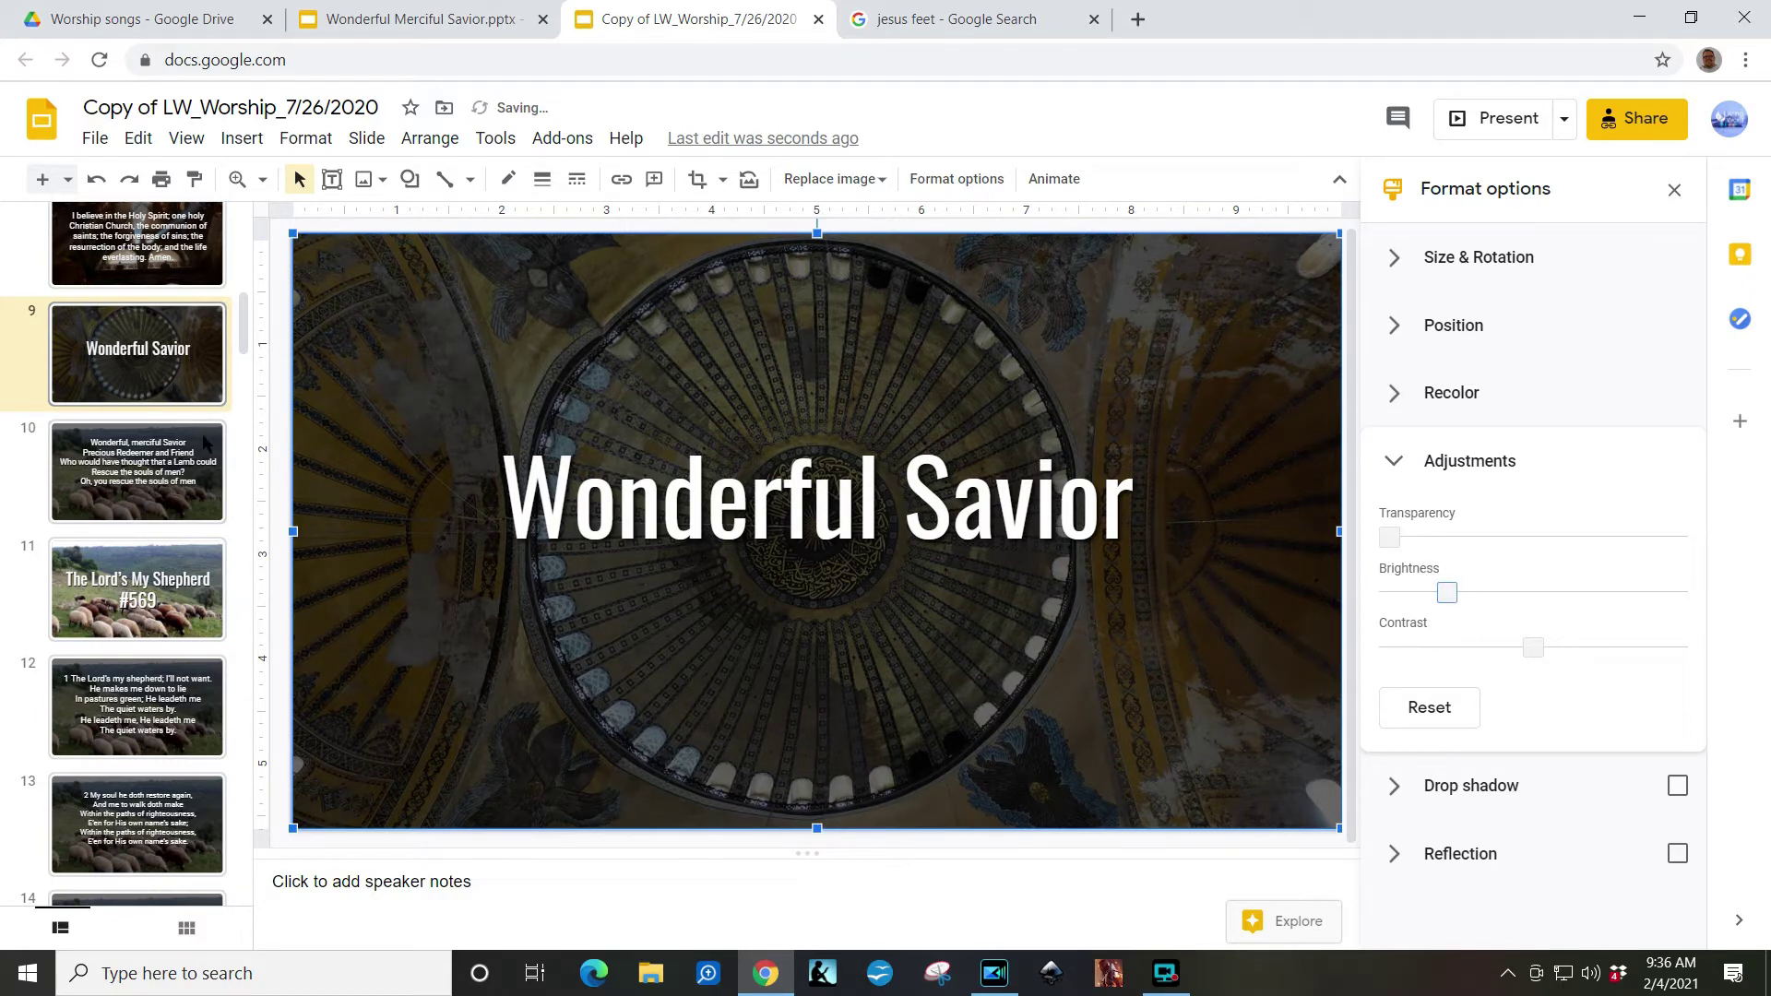
Step: Compare the Wonderful Savior slide with slide 10's lyrics over the sheep photo
click(445, 363)
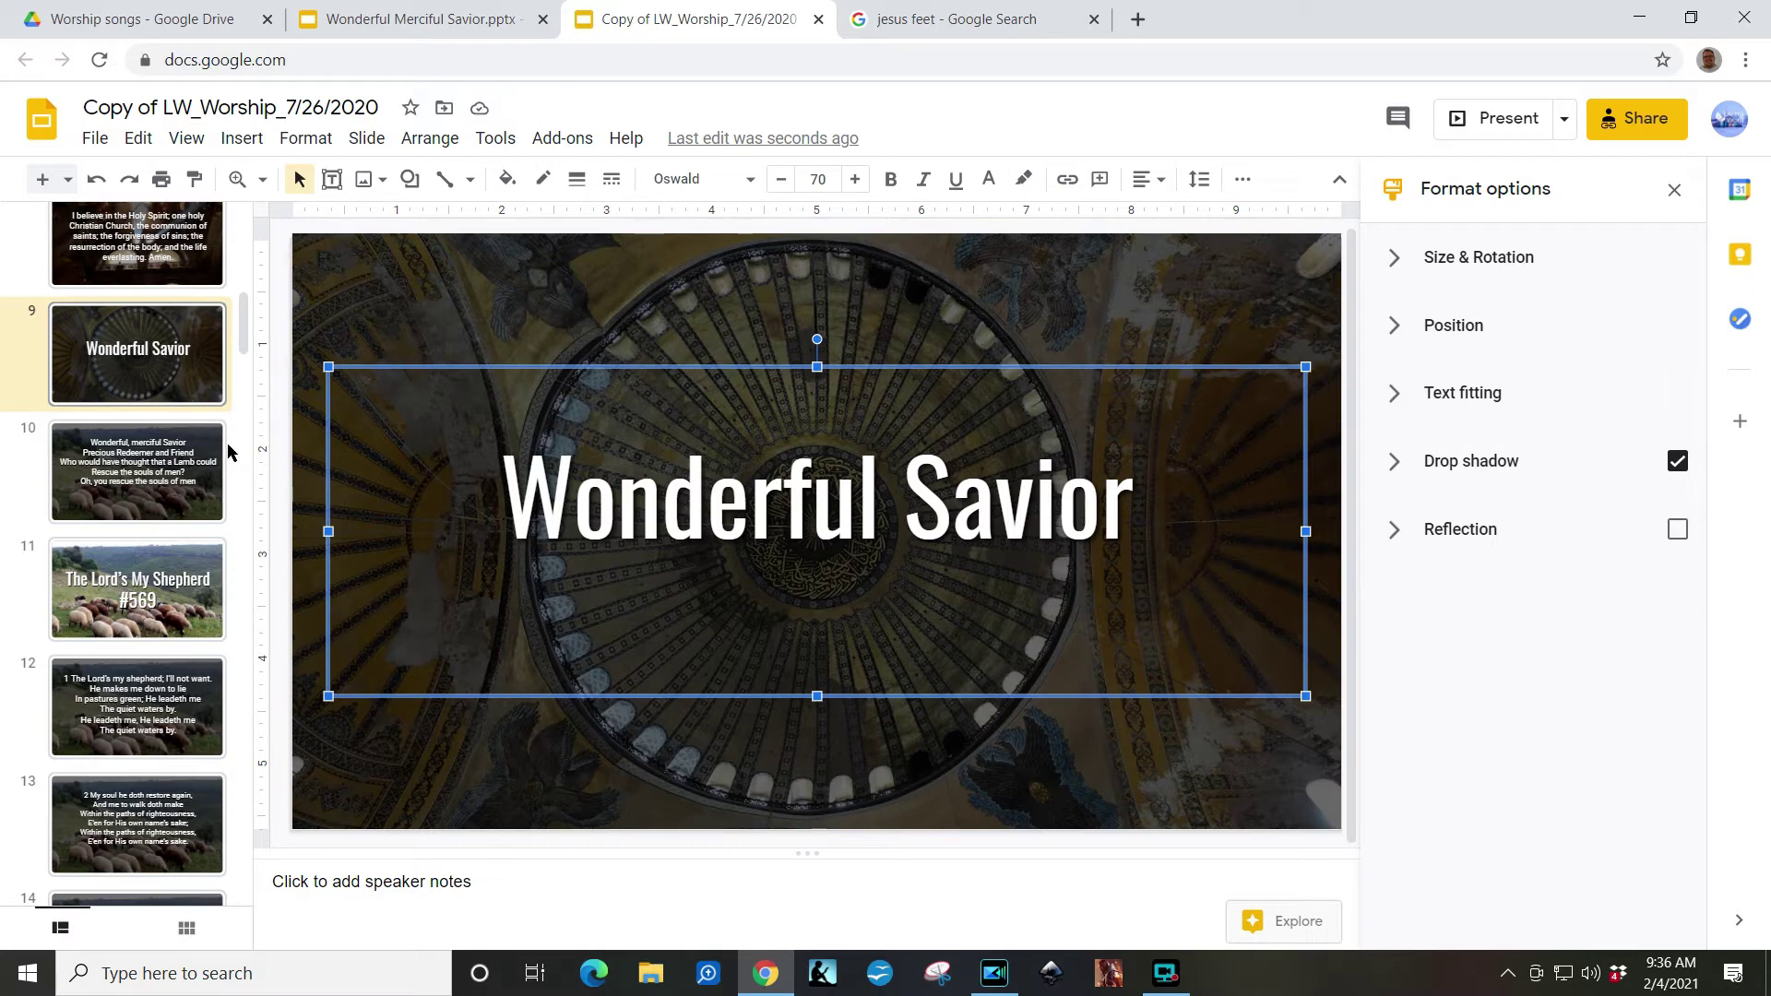
click(190, 466)
click(166, 376)
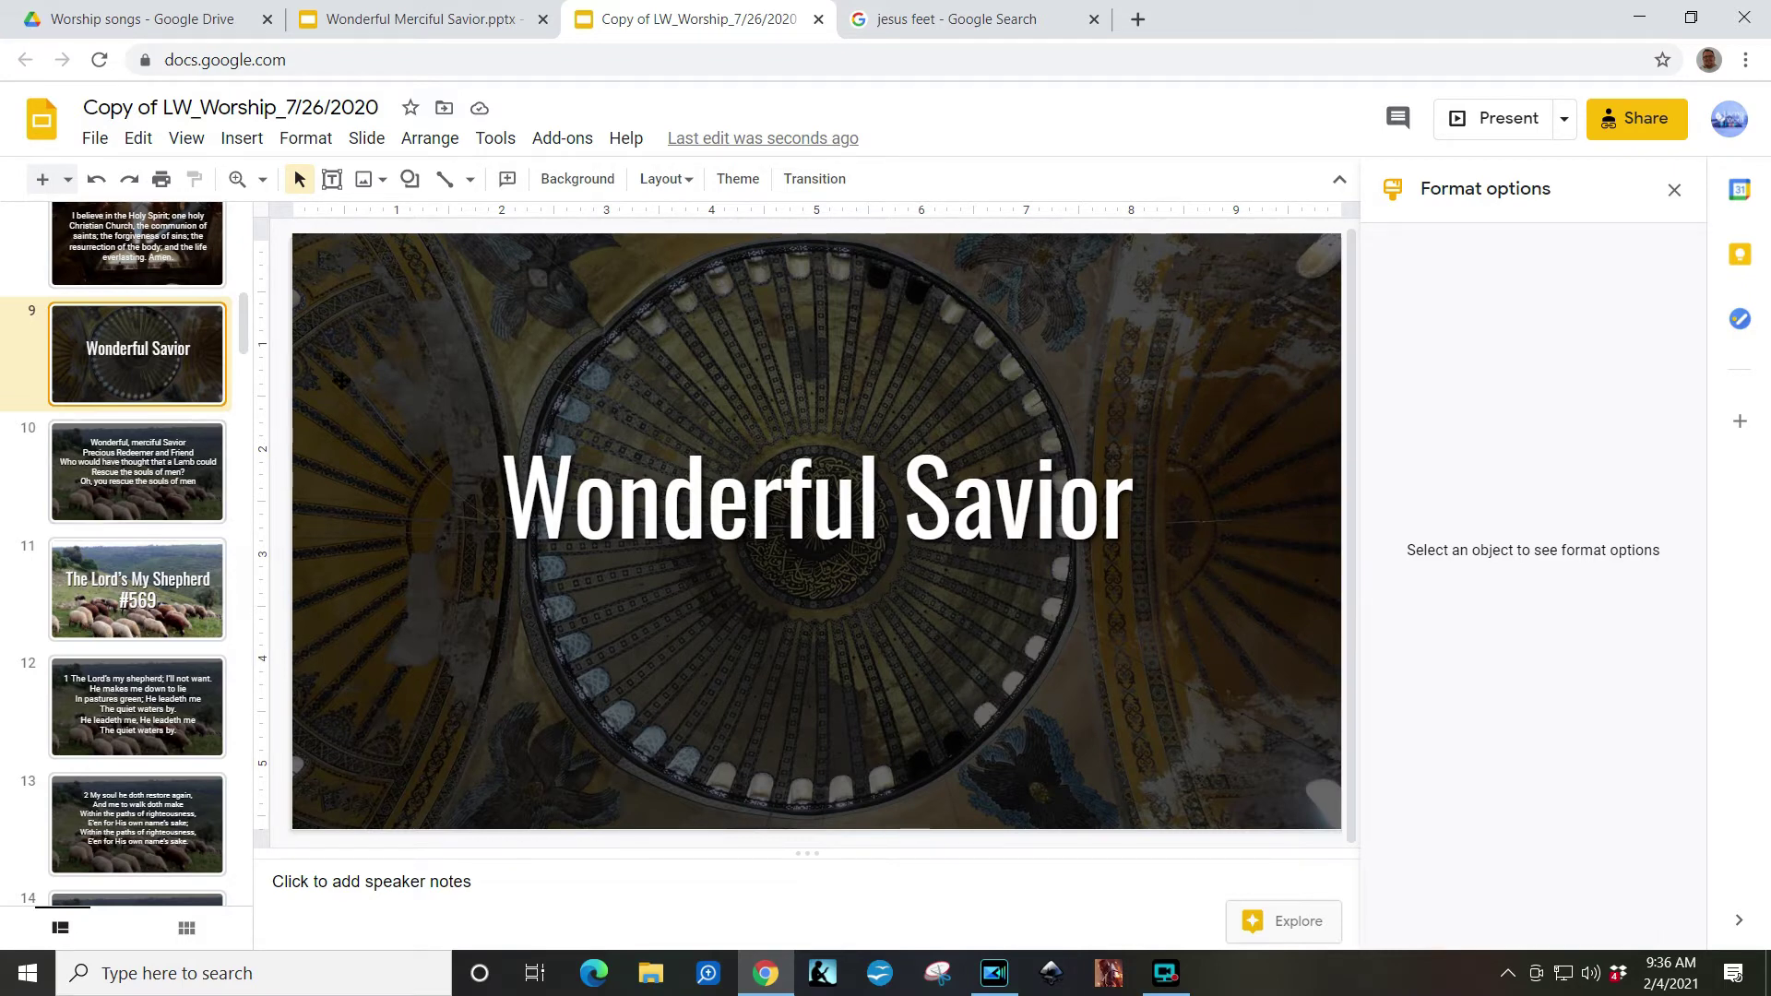
click(213, 461)
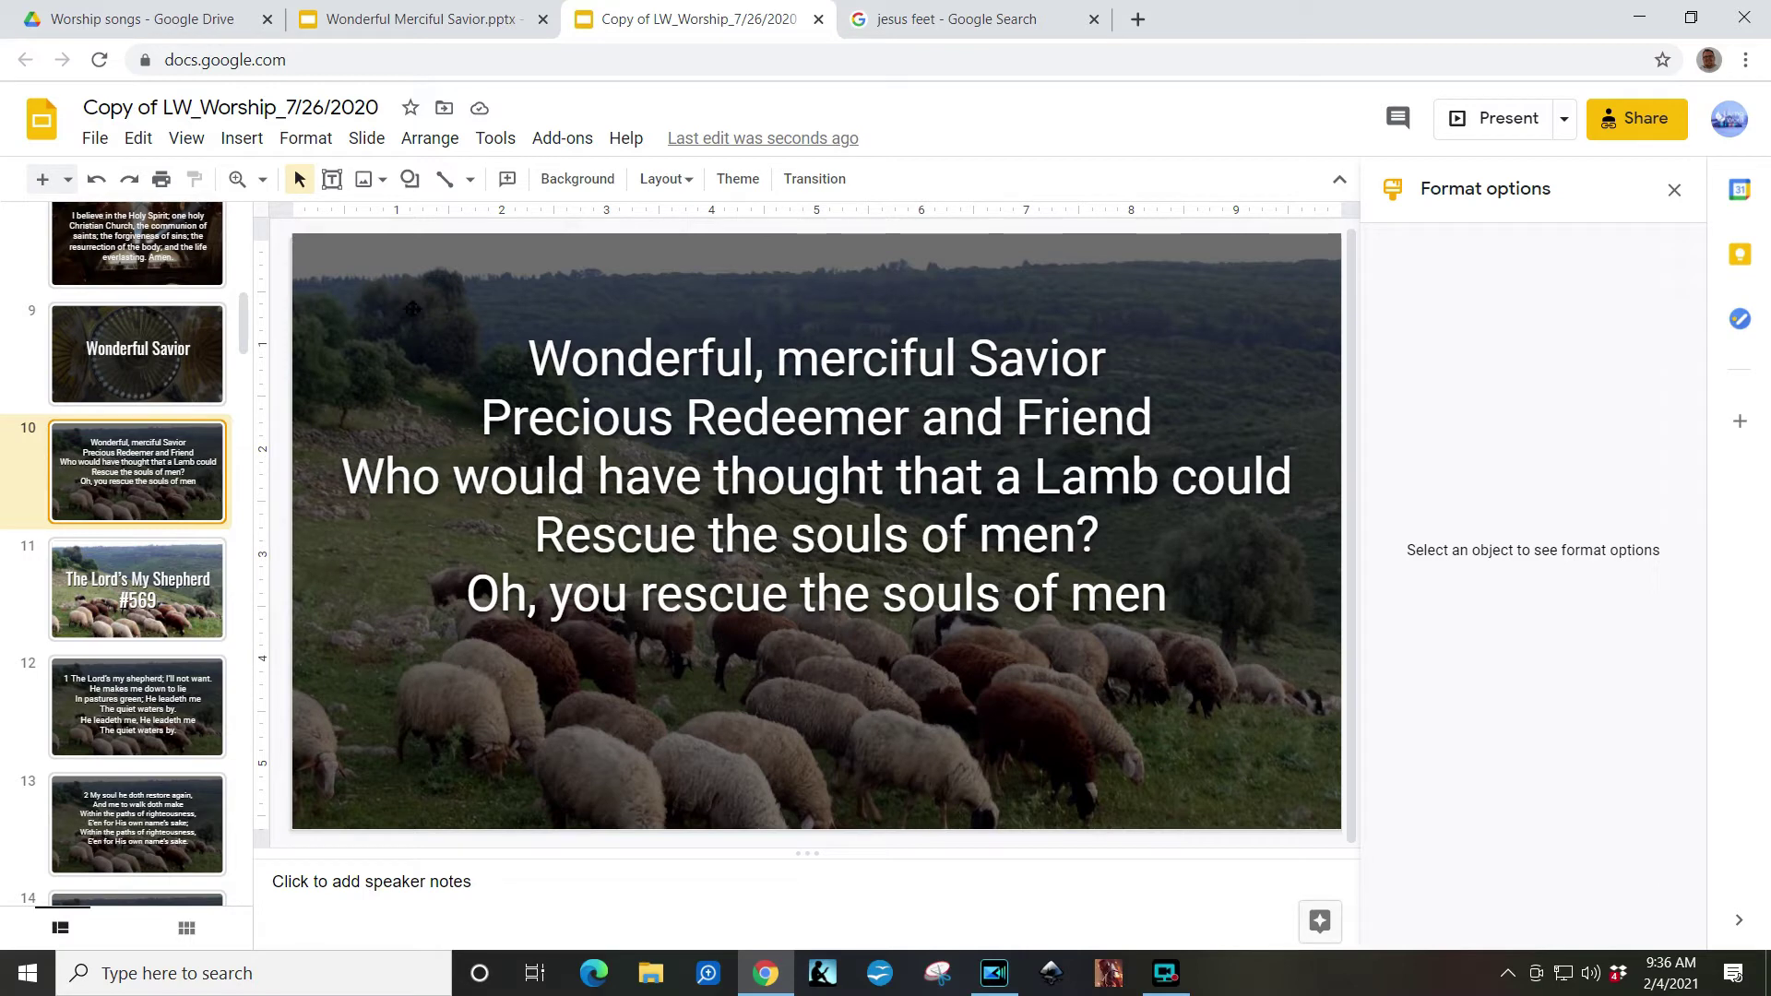
Step: Delete the sheep, knit and stone-wall pictures behind slide 10's lyrics
click(318, 271)
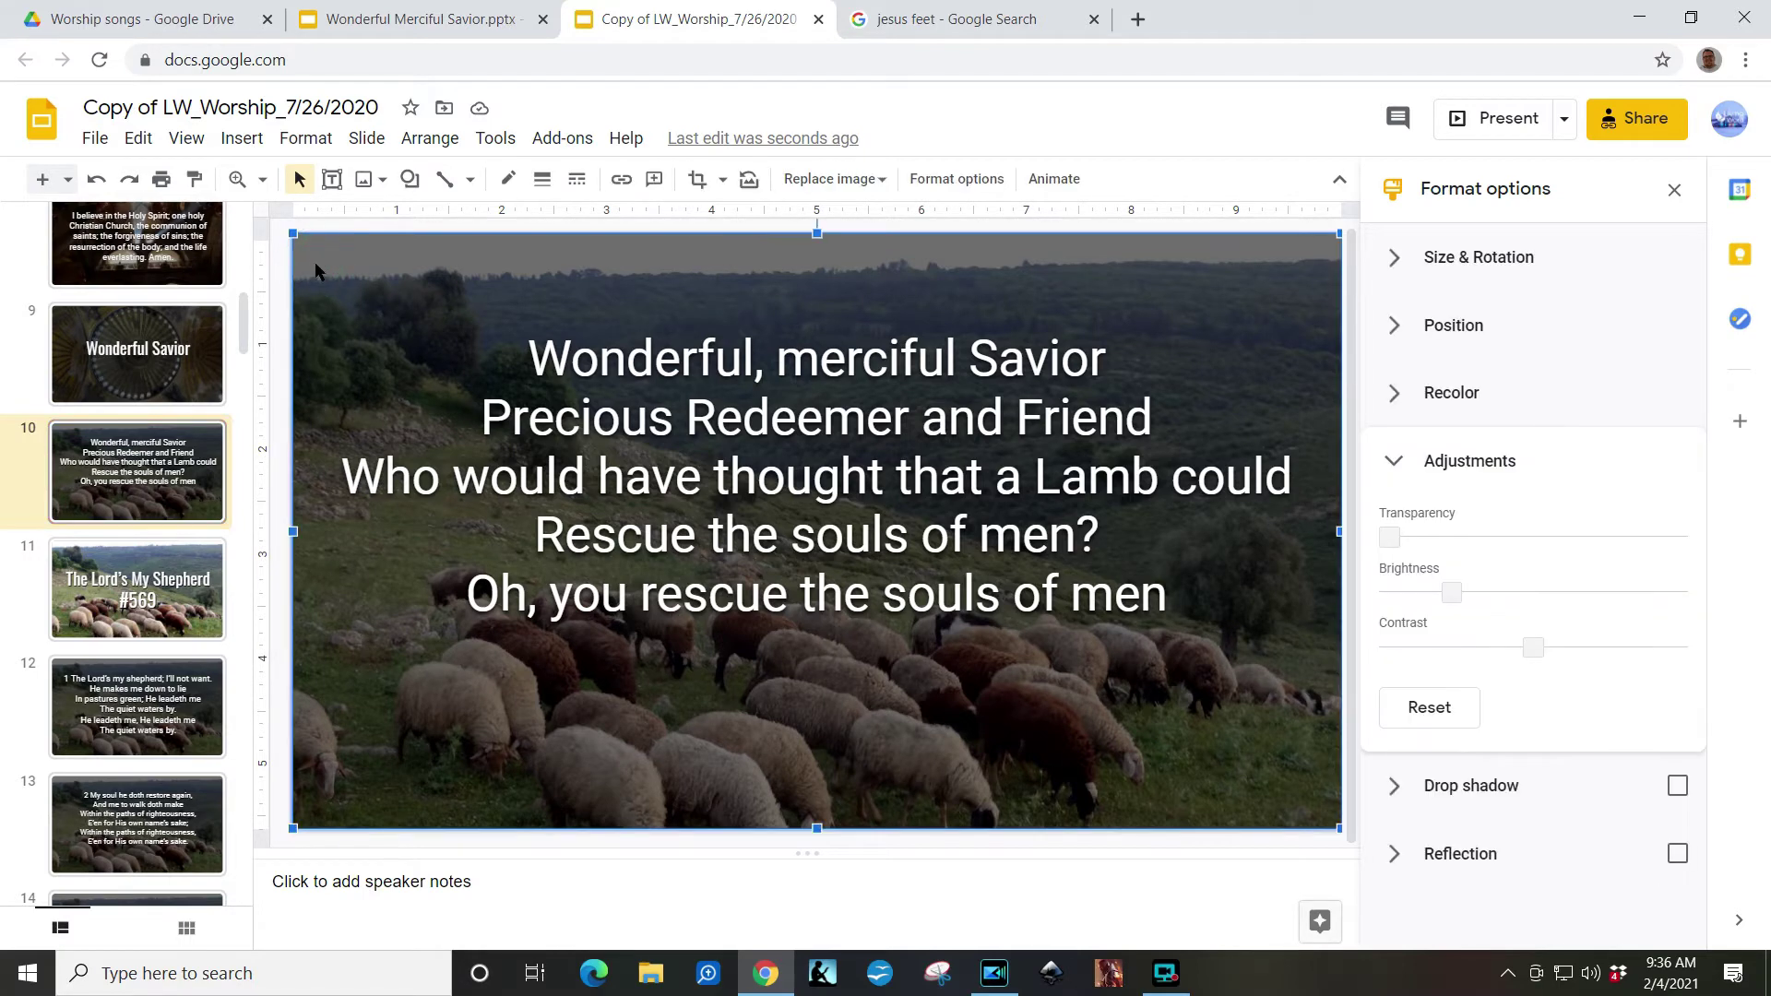
key(Delete)
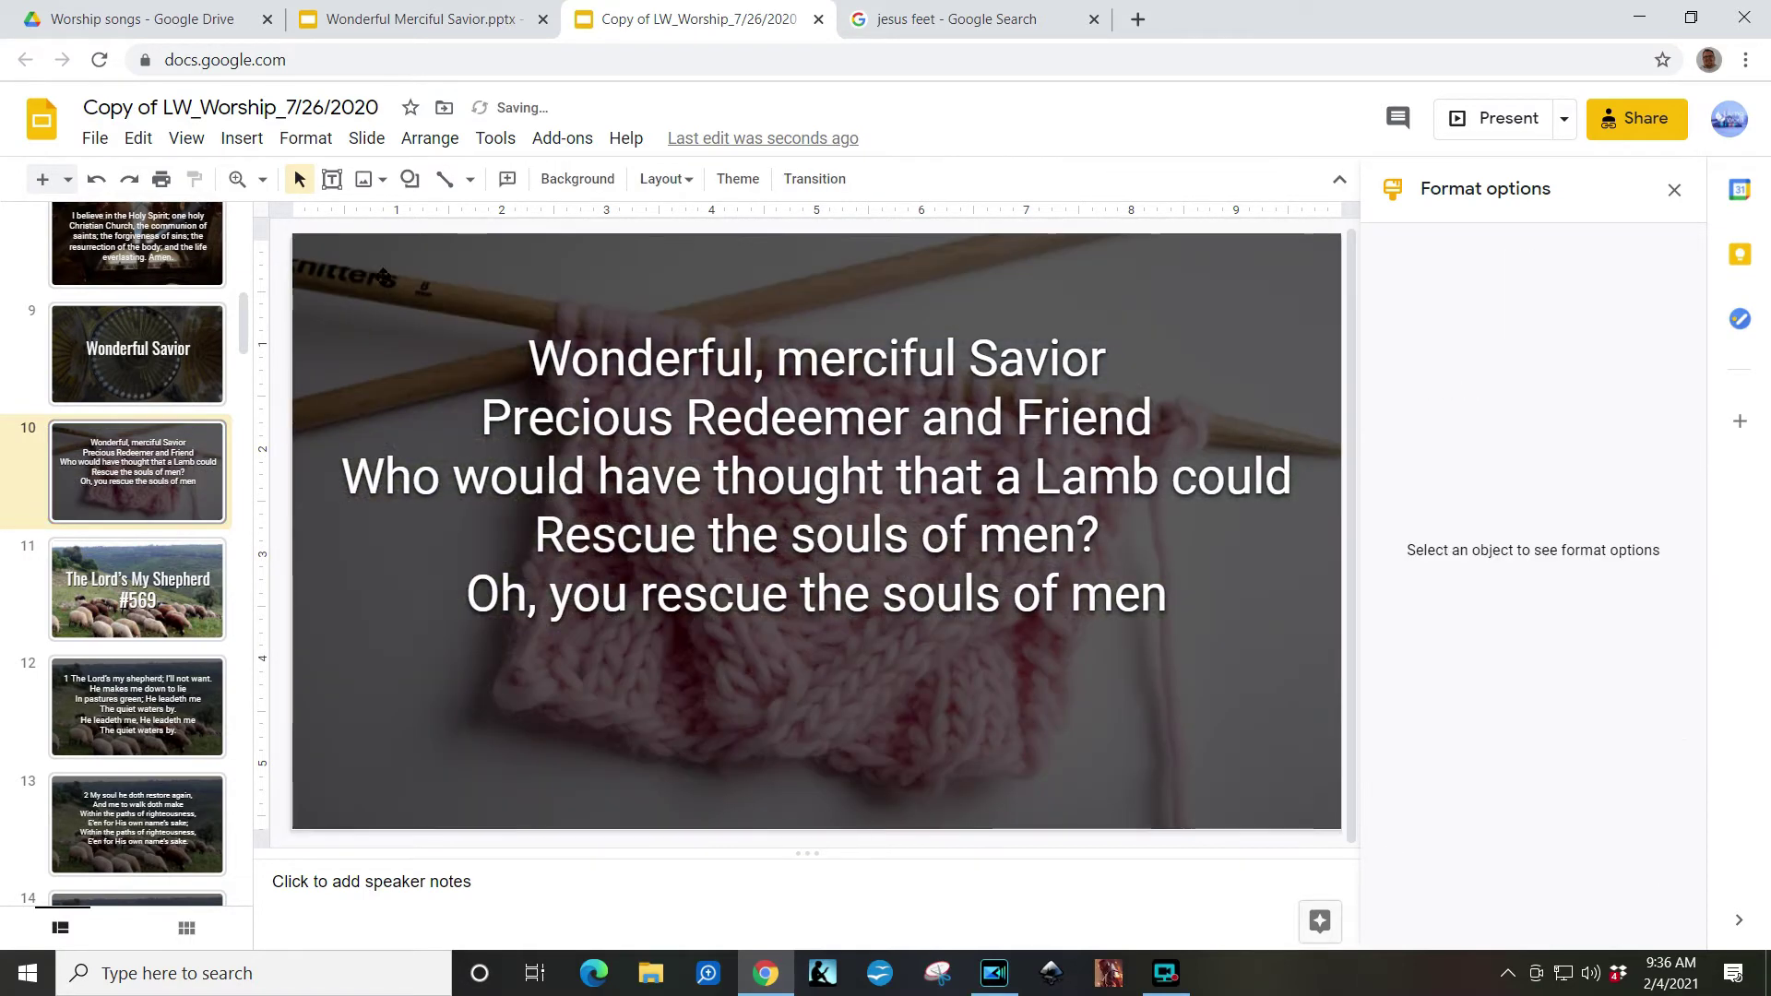
click(384, 287)
key(Delete)
click(391, 251)
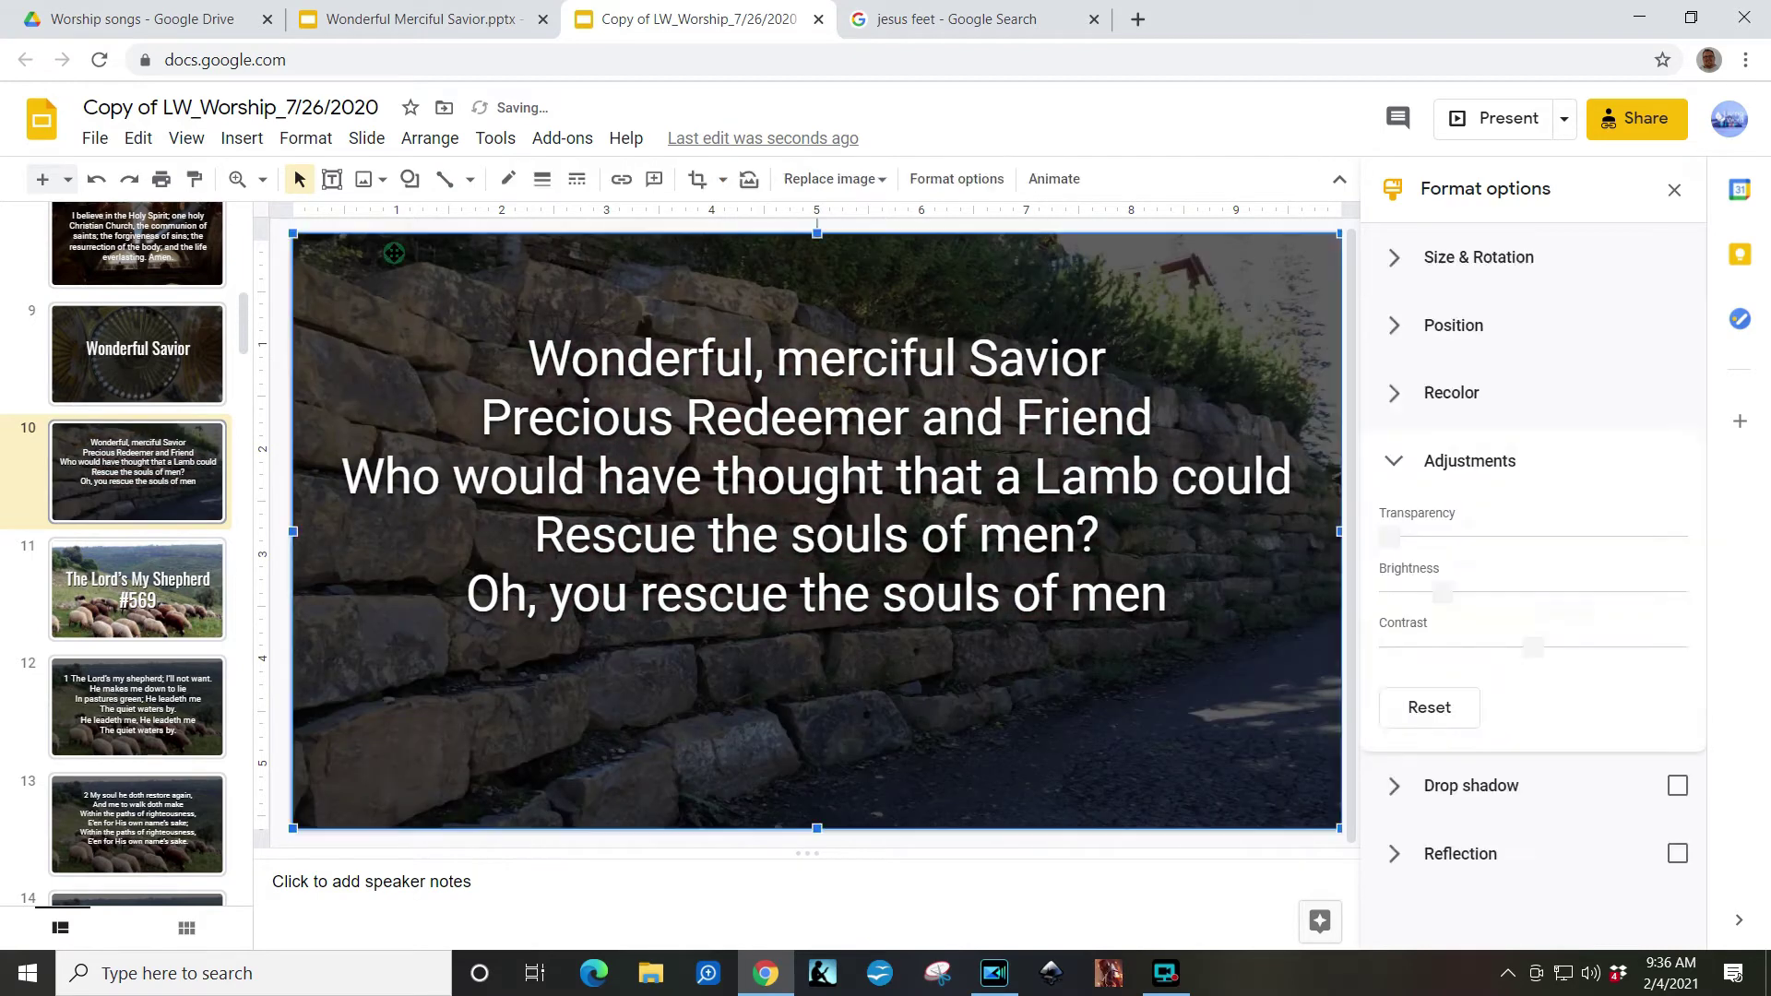
key(Delete)
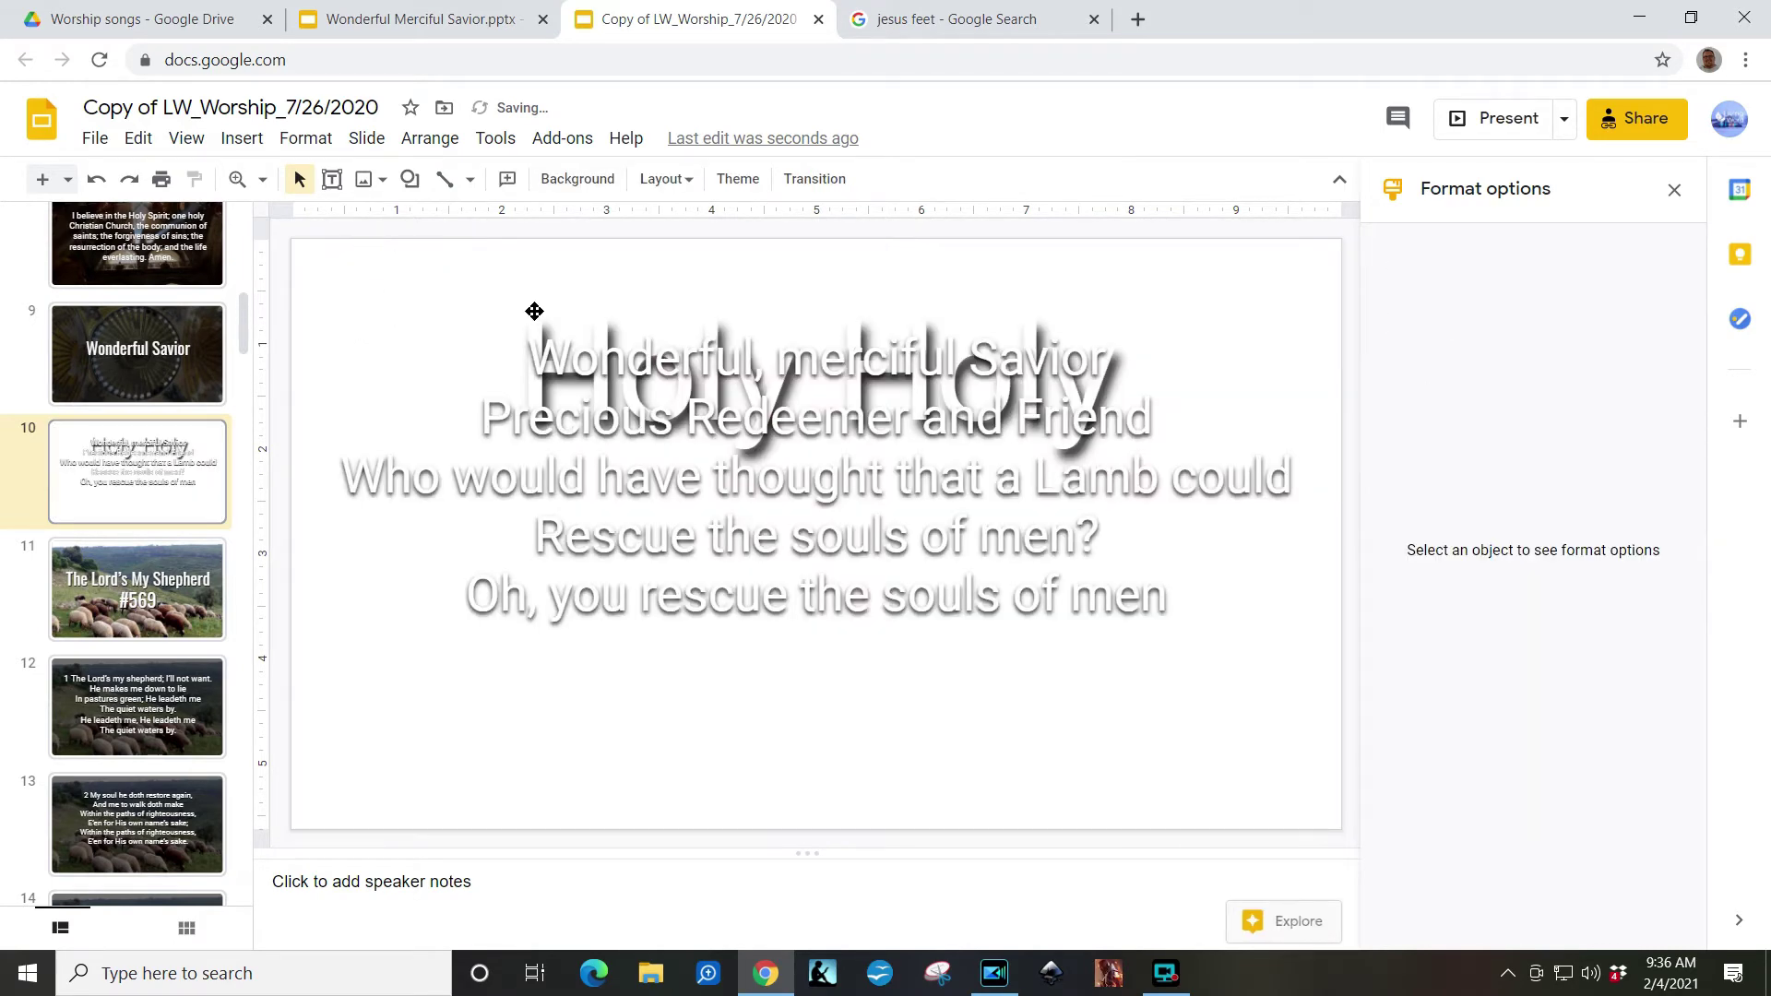
Step: Copy slide 9's dome picture and paste it onto slide 10
click(97, 348)
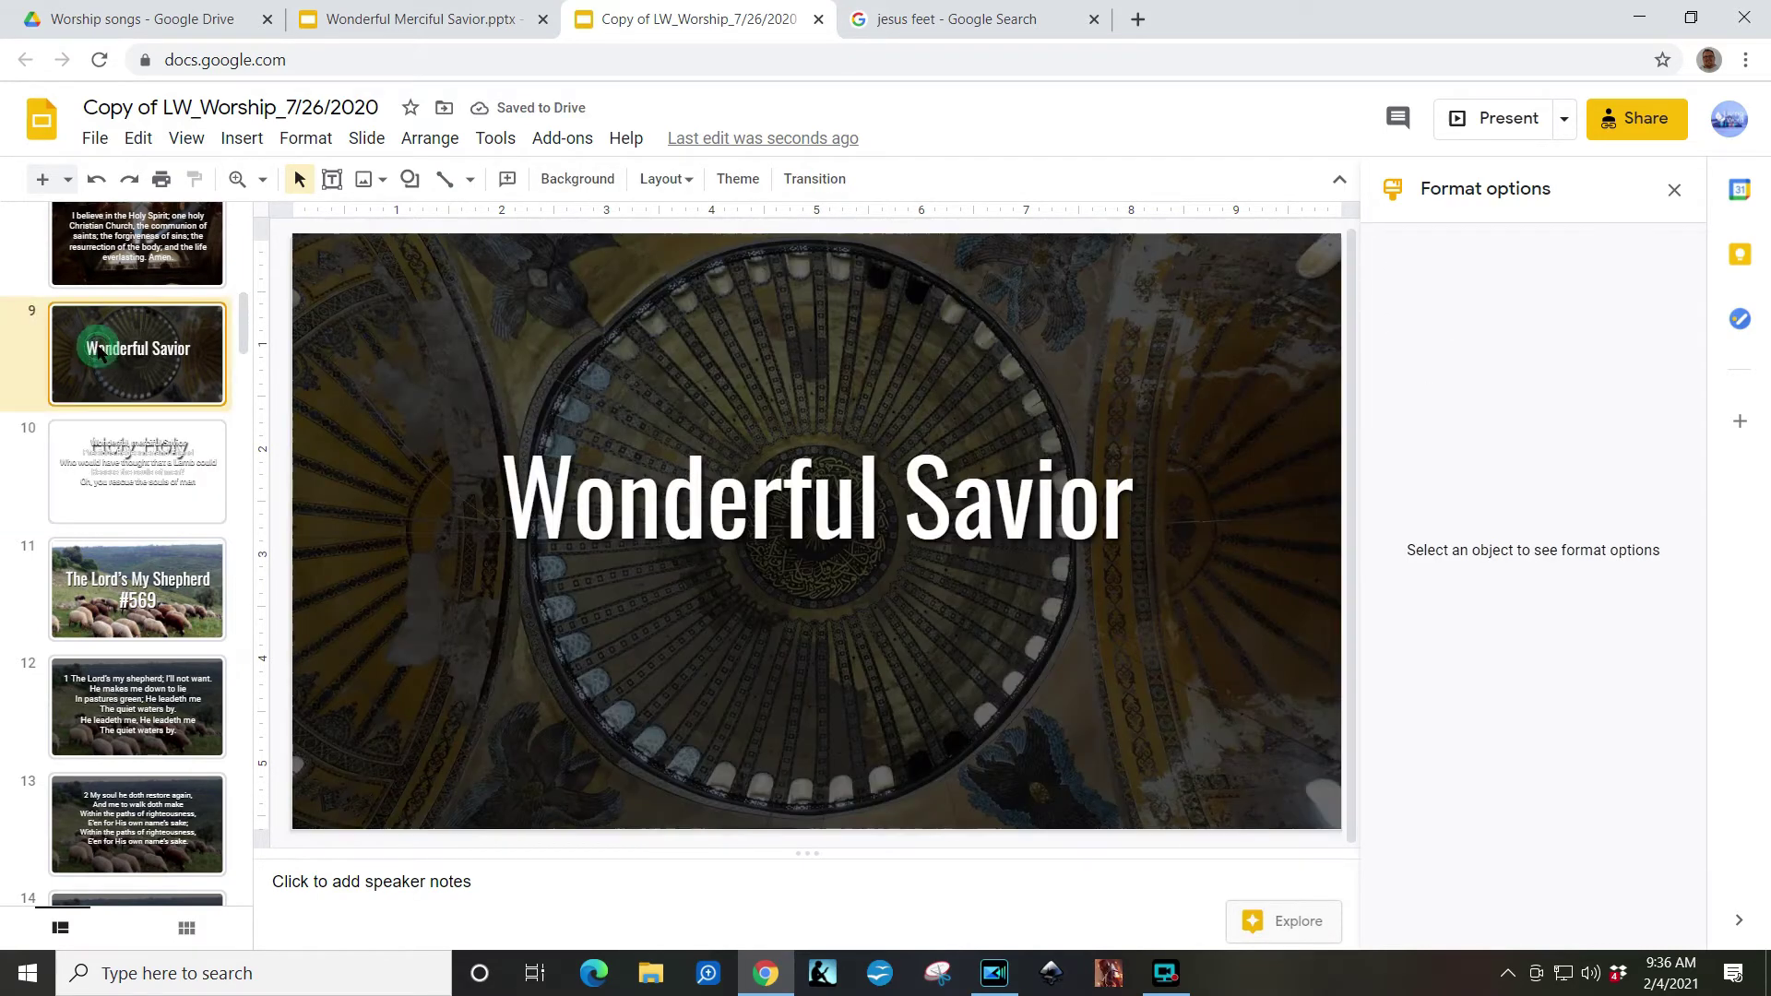
click(337, 318)
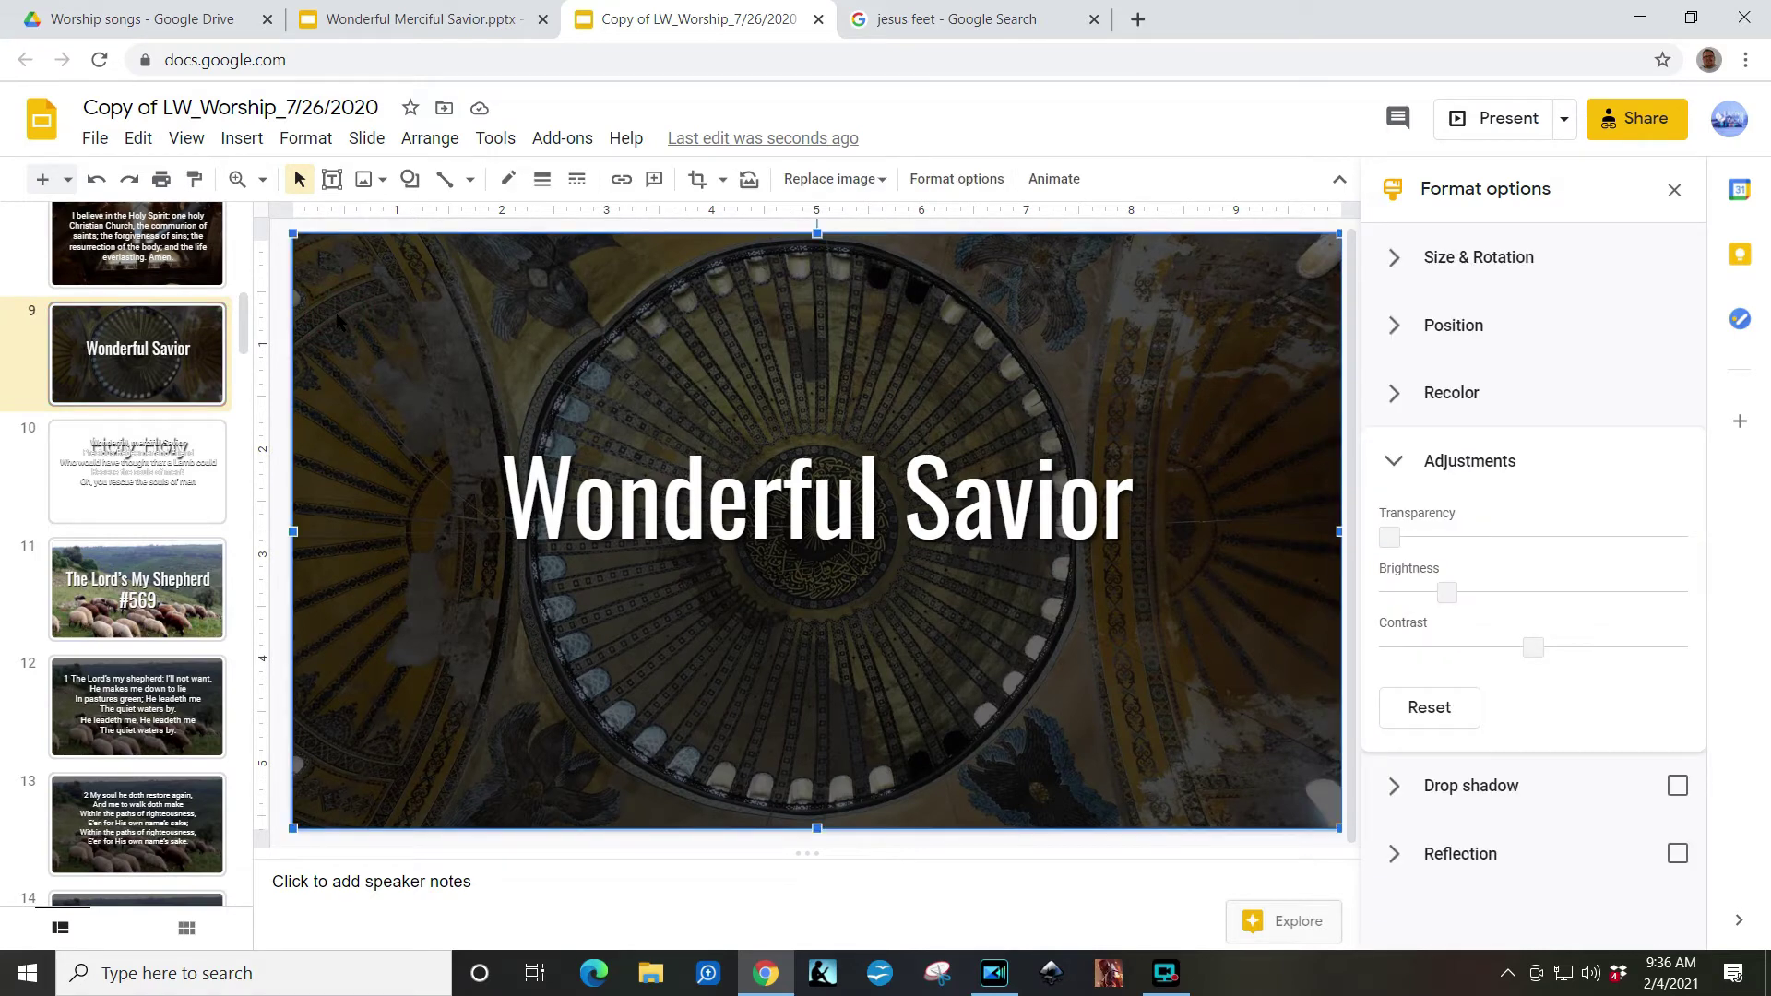
right_click(338, 319)
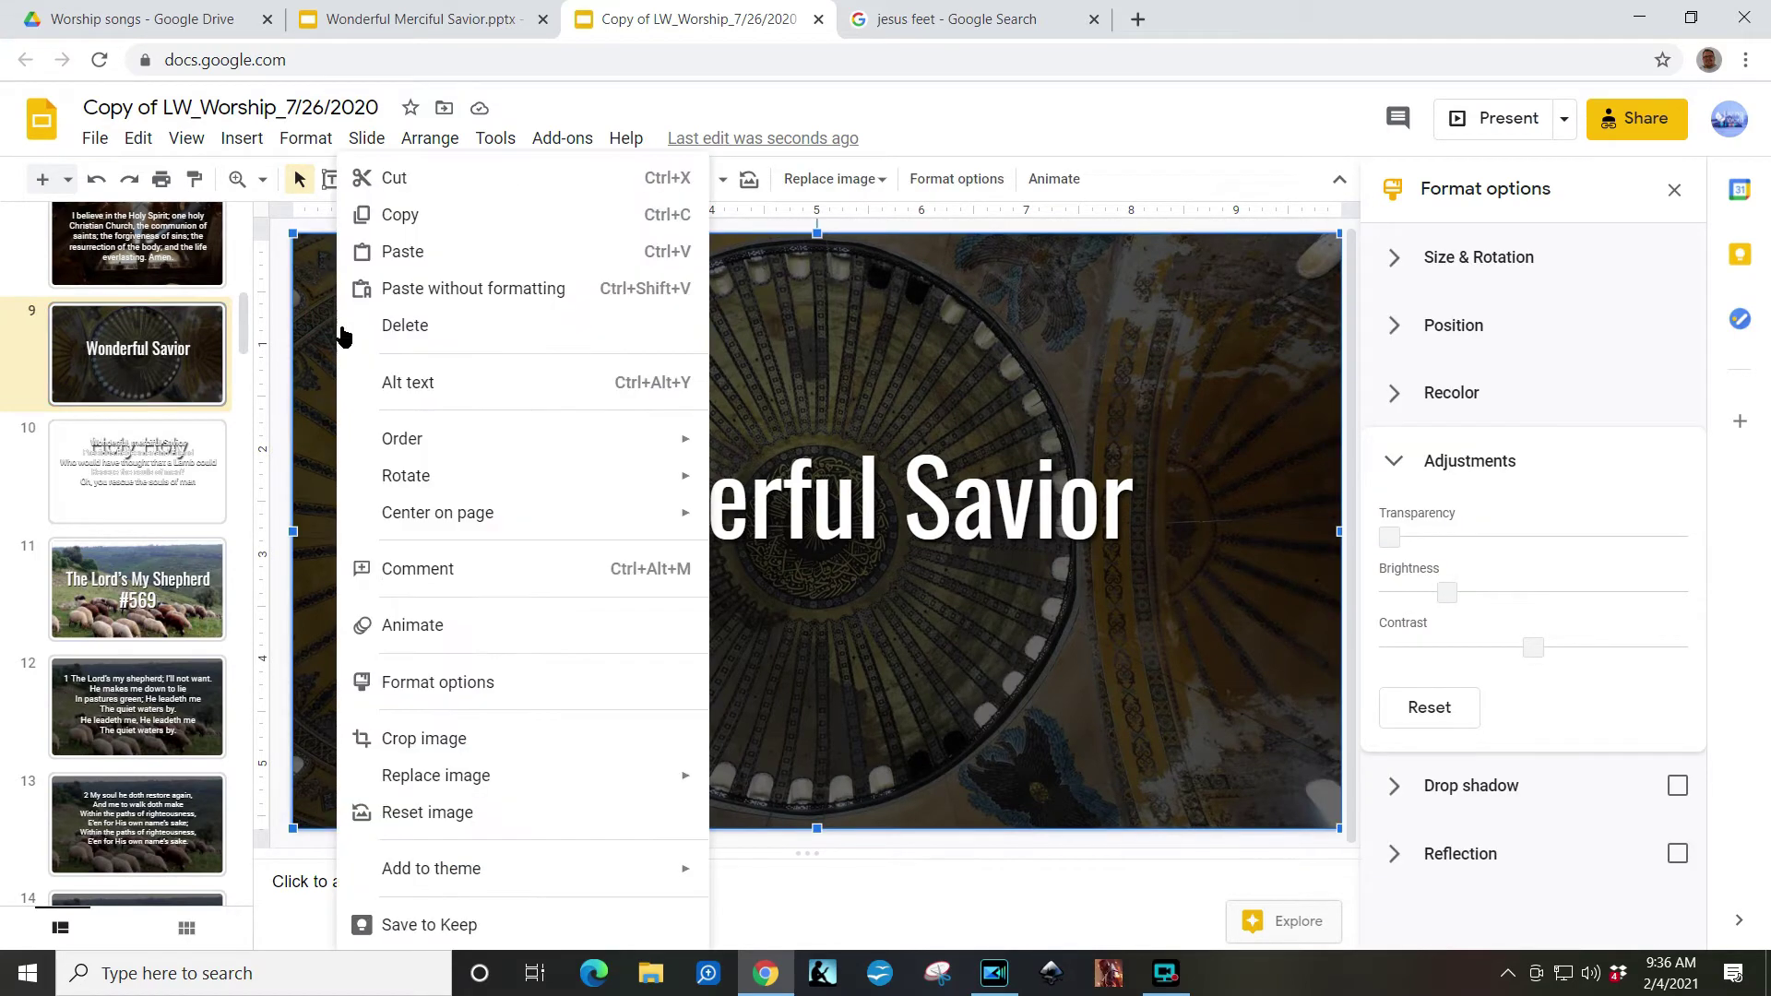
click(442, 214)
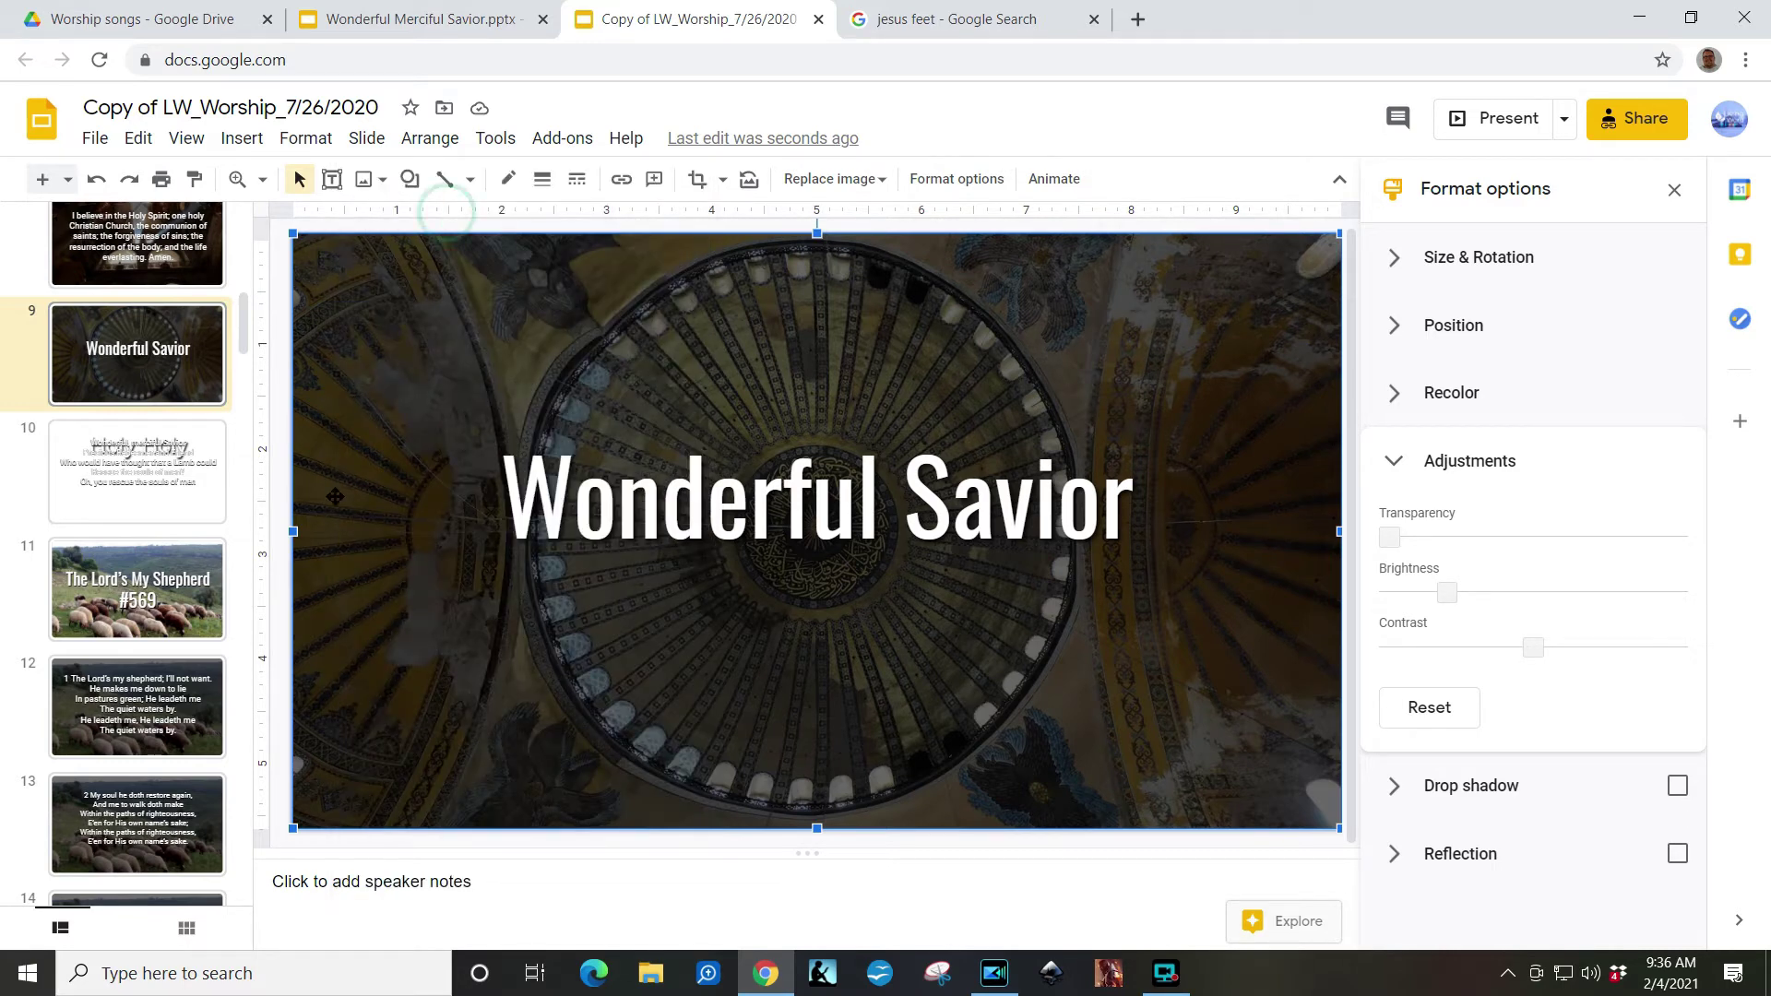
click(71, 465)
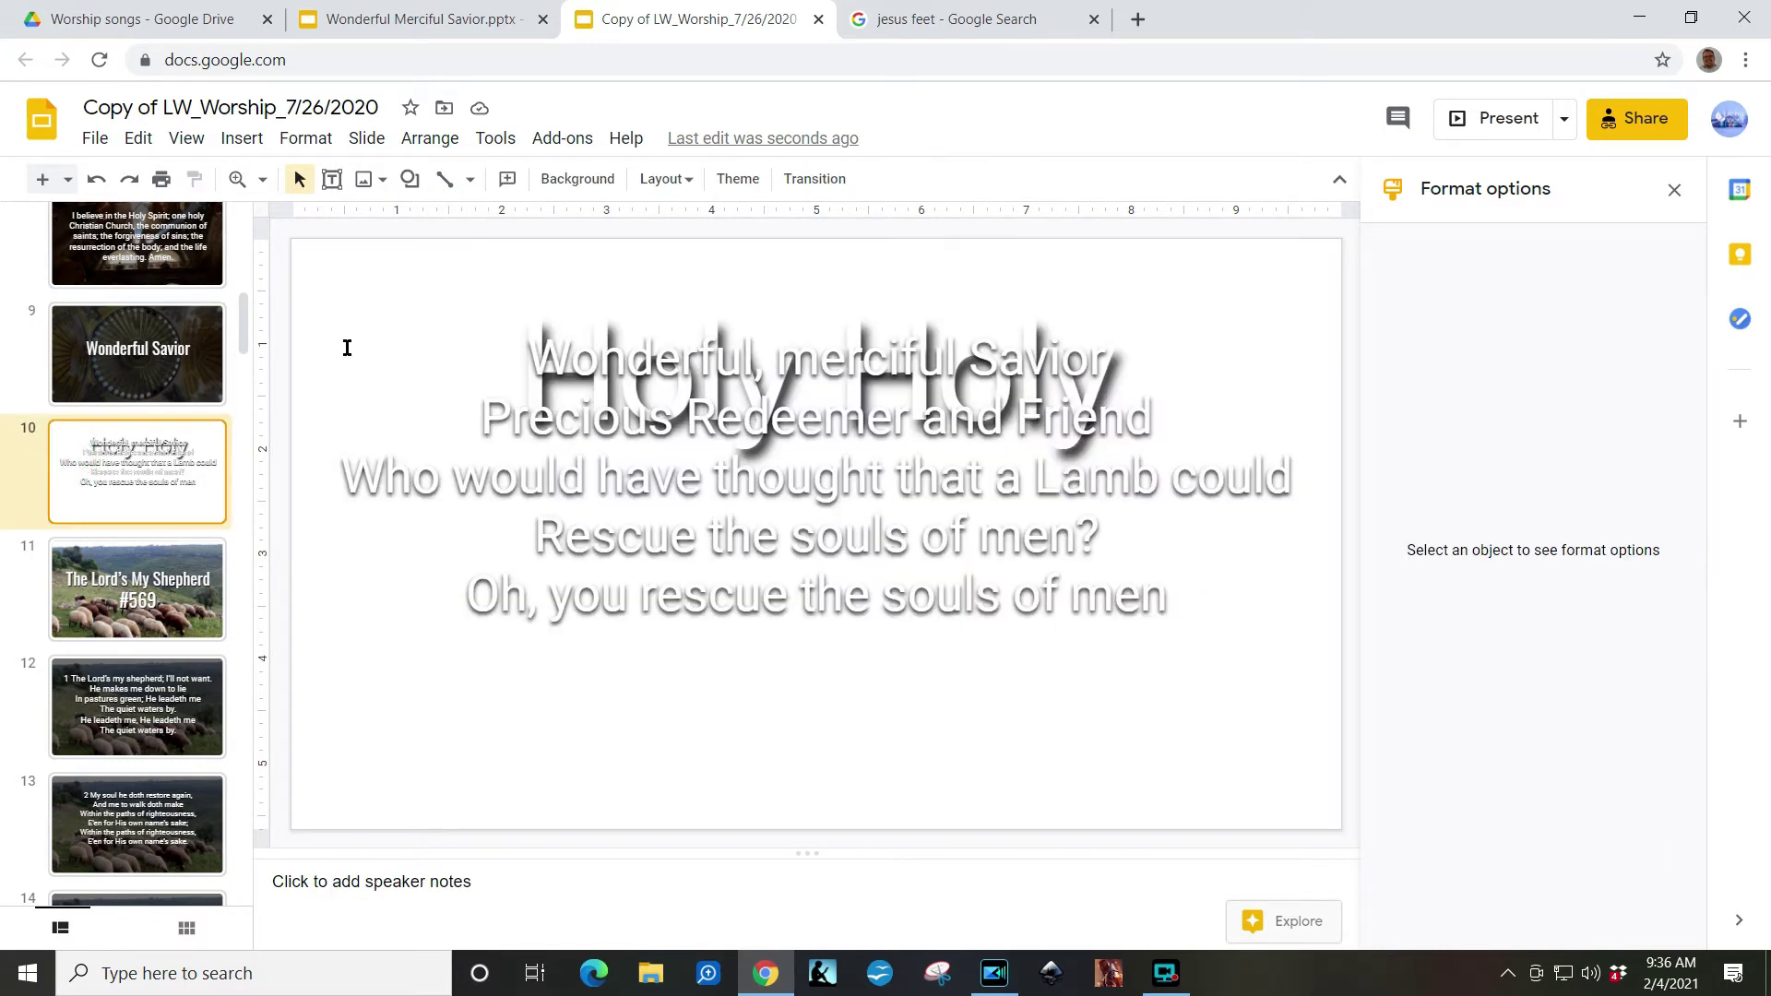
right_click(342, 318)
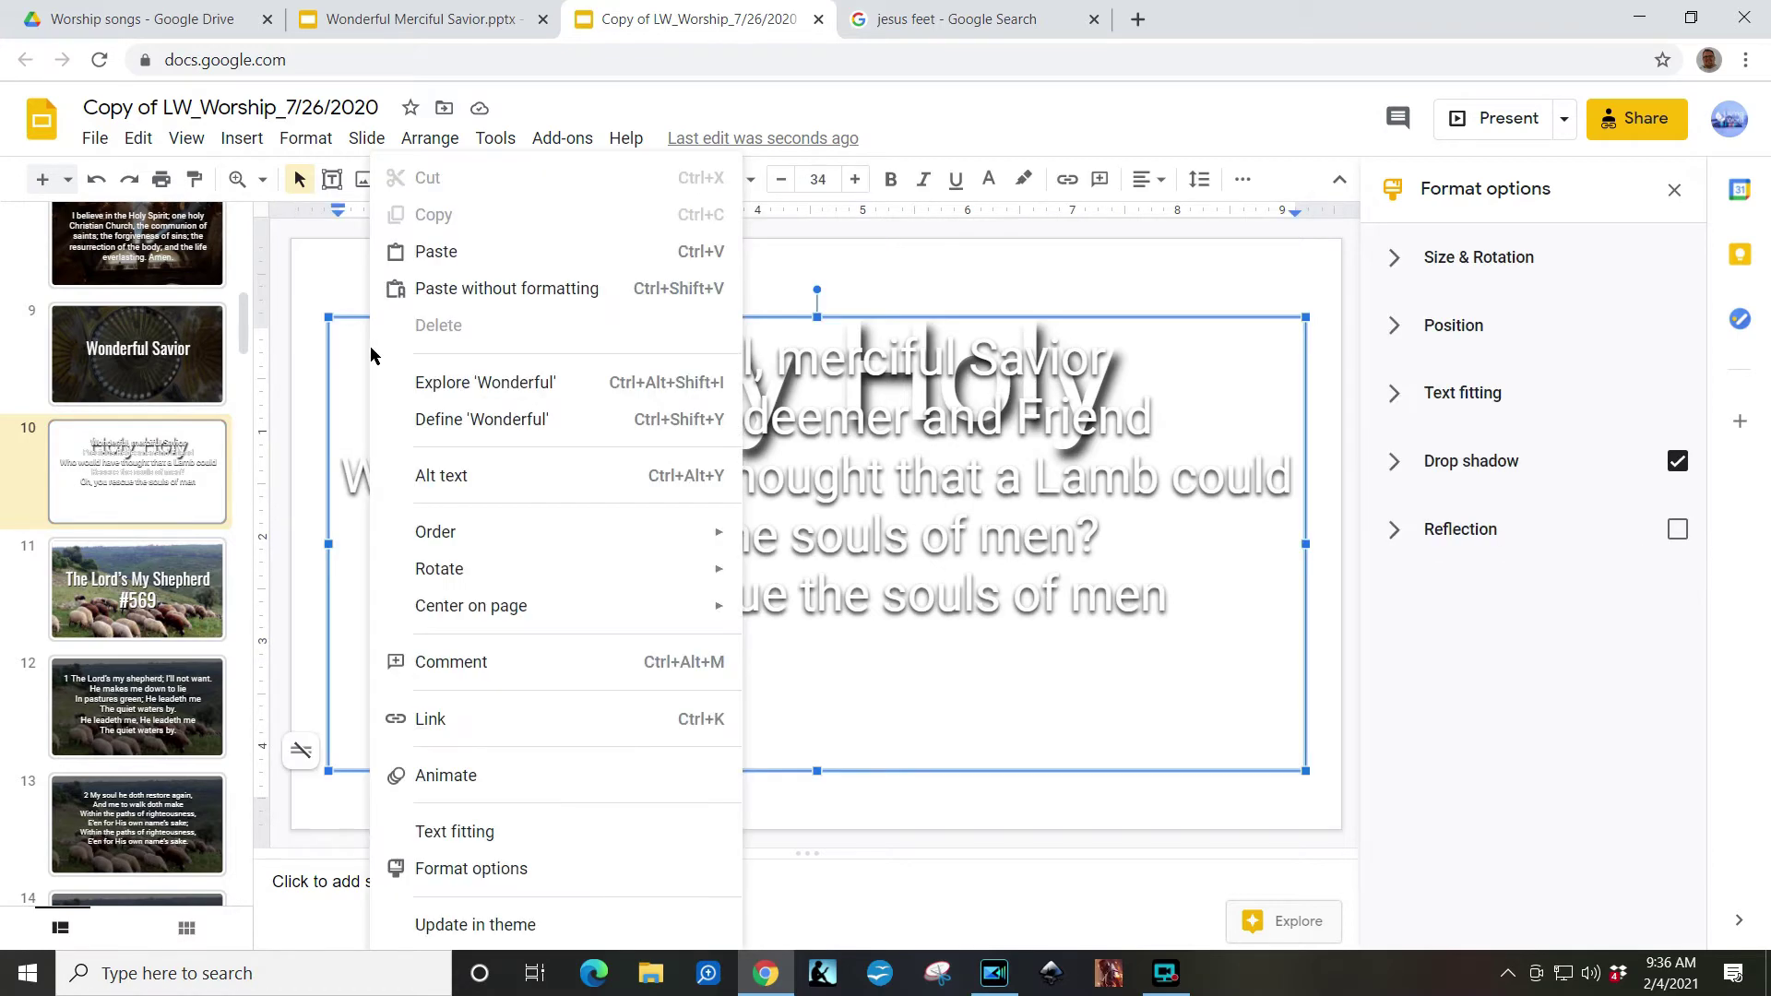
click(306, 247)
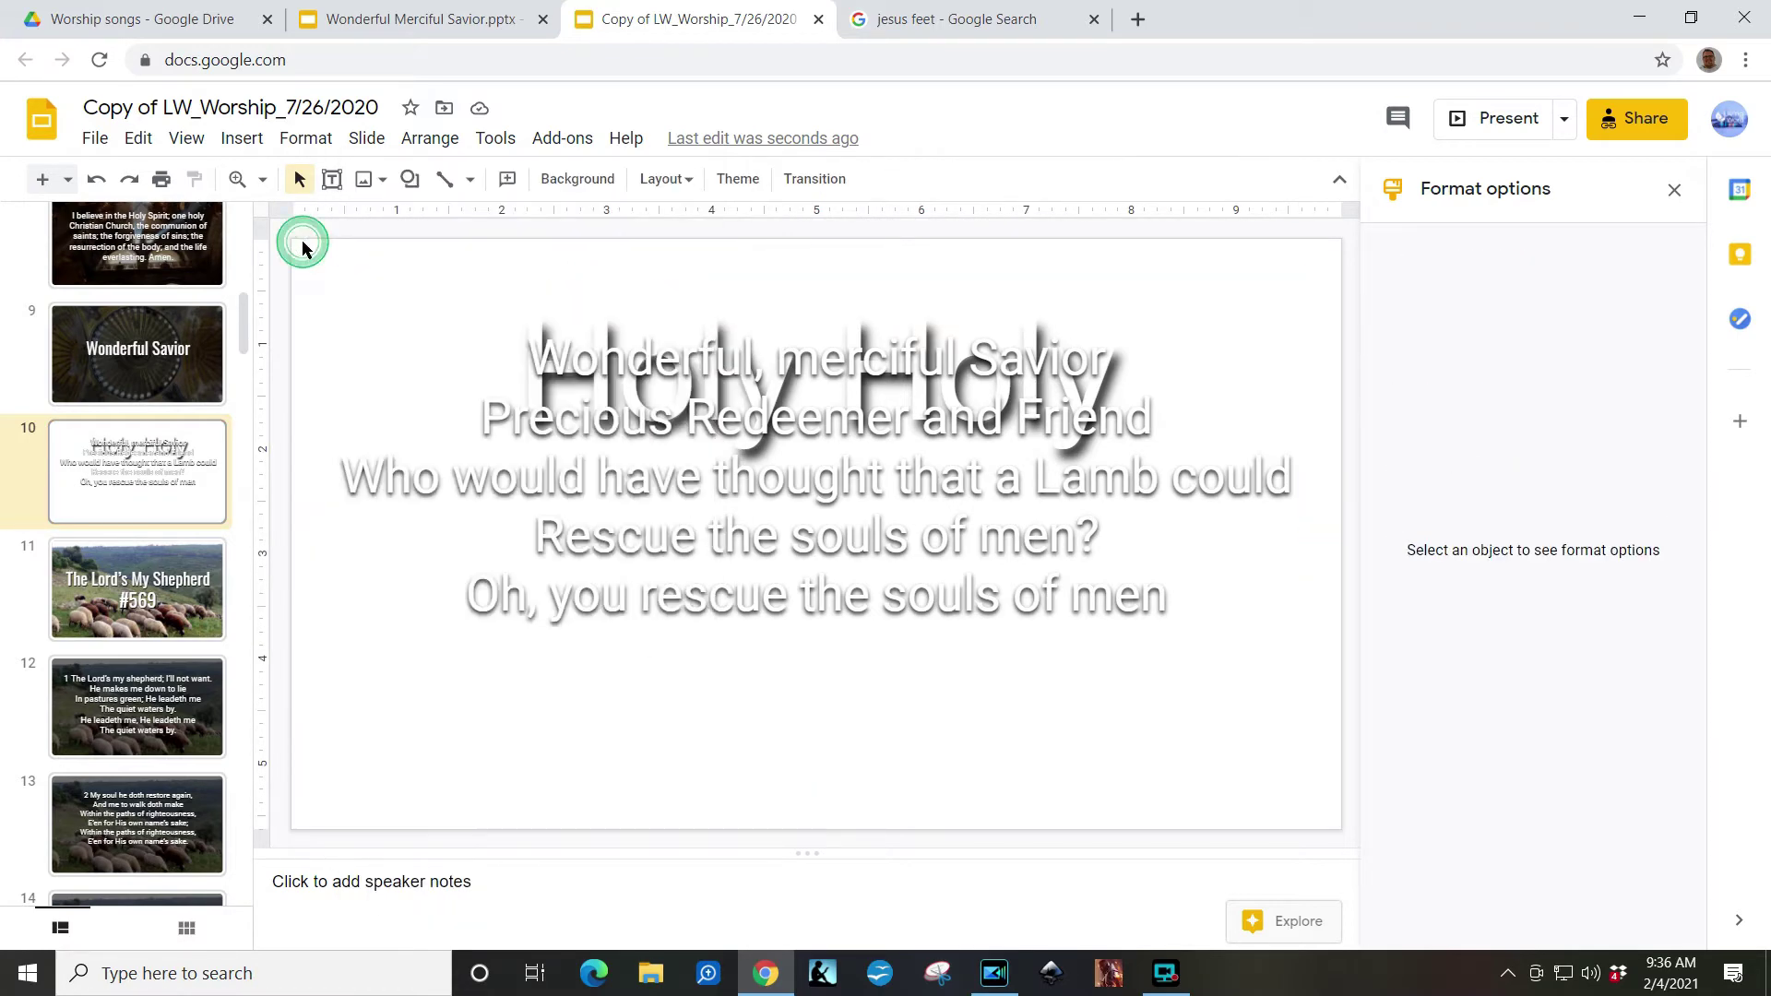
right_click(298, 257)
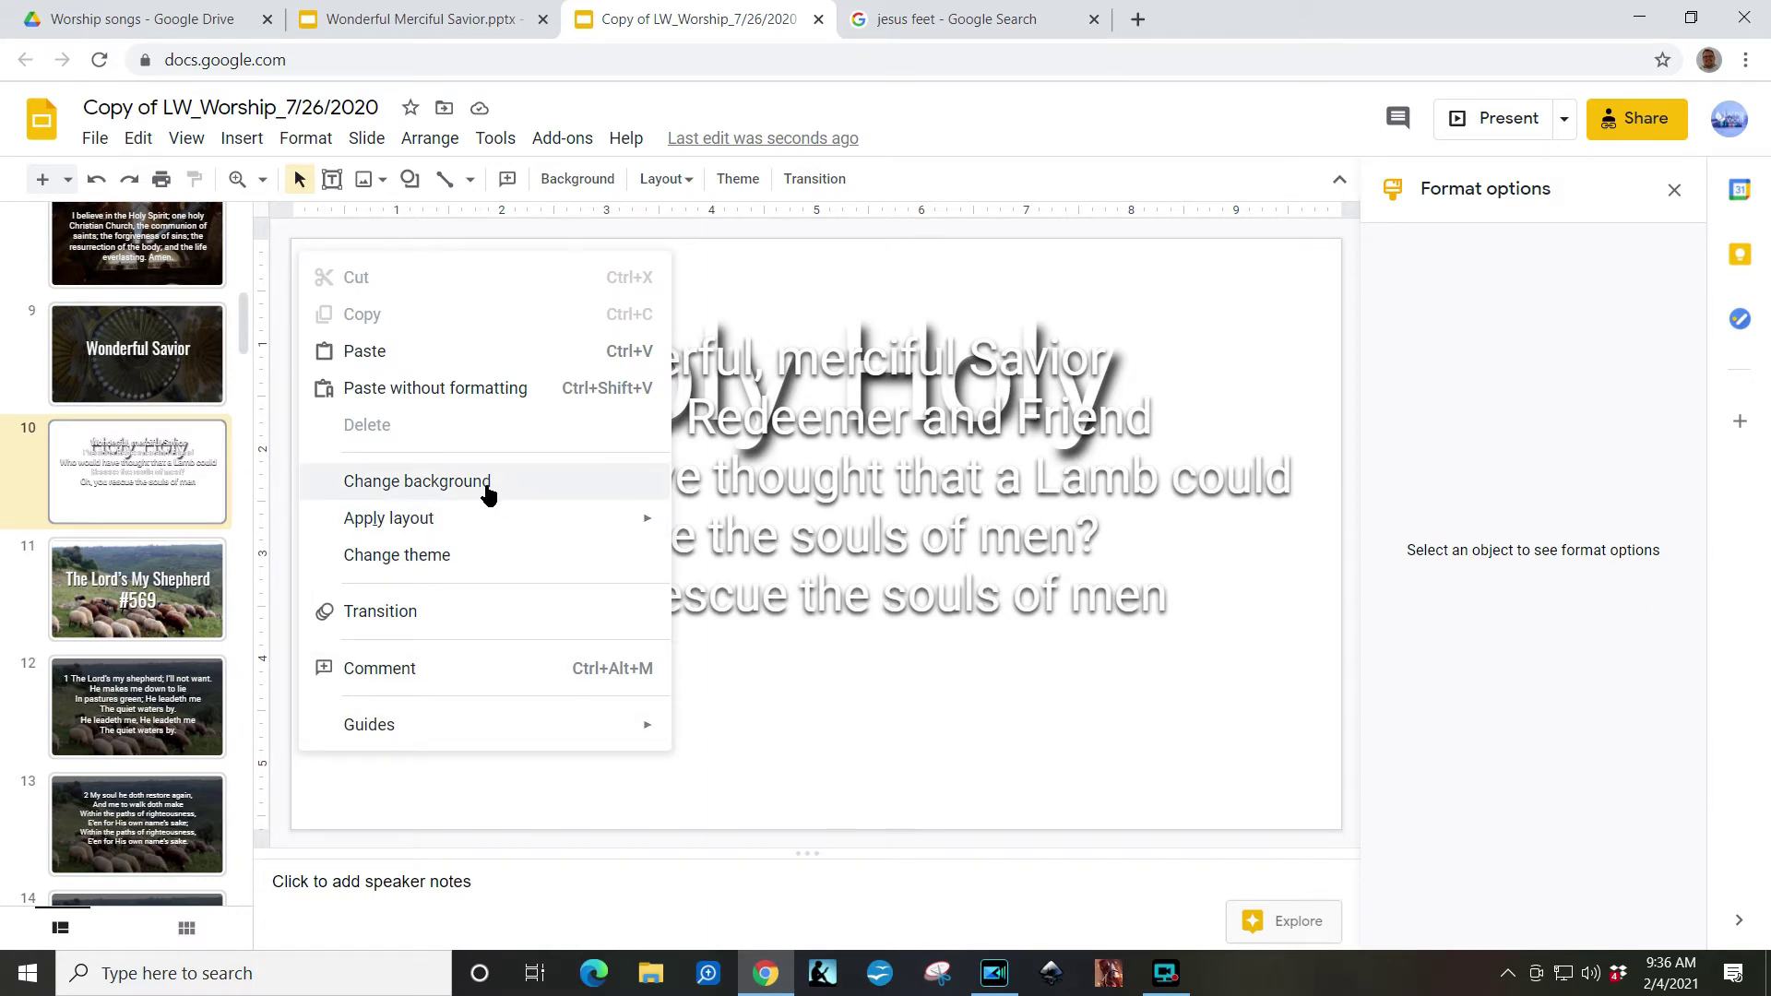
click(390, 367)
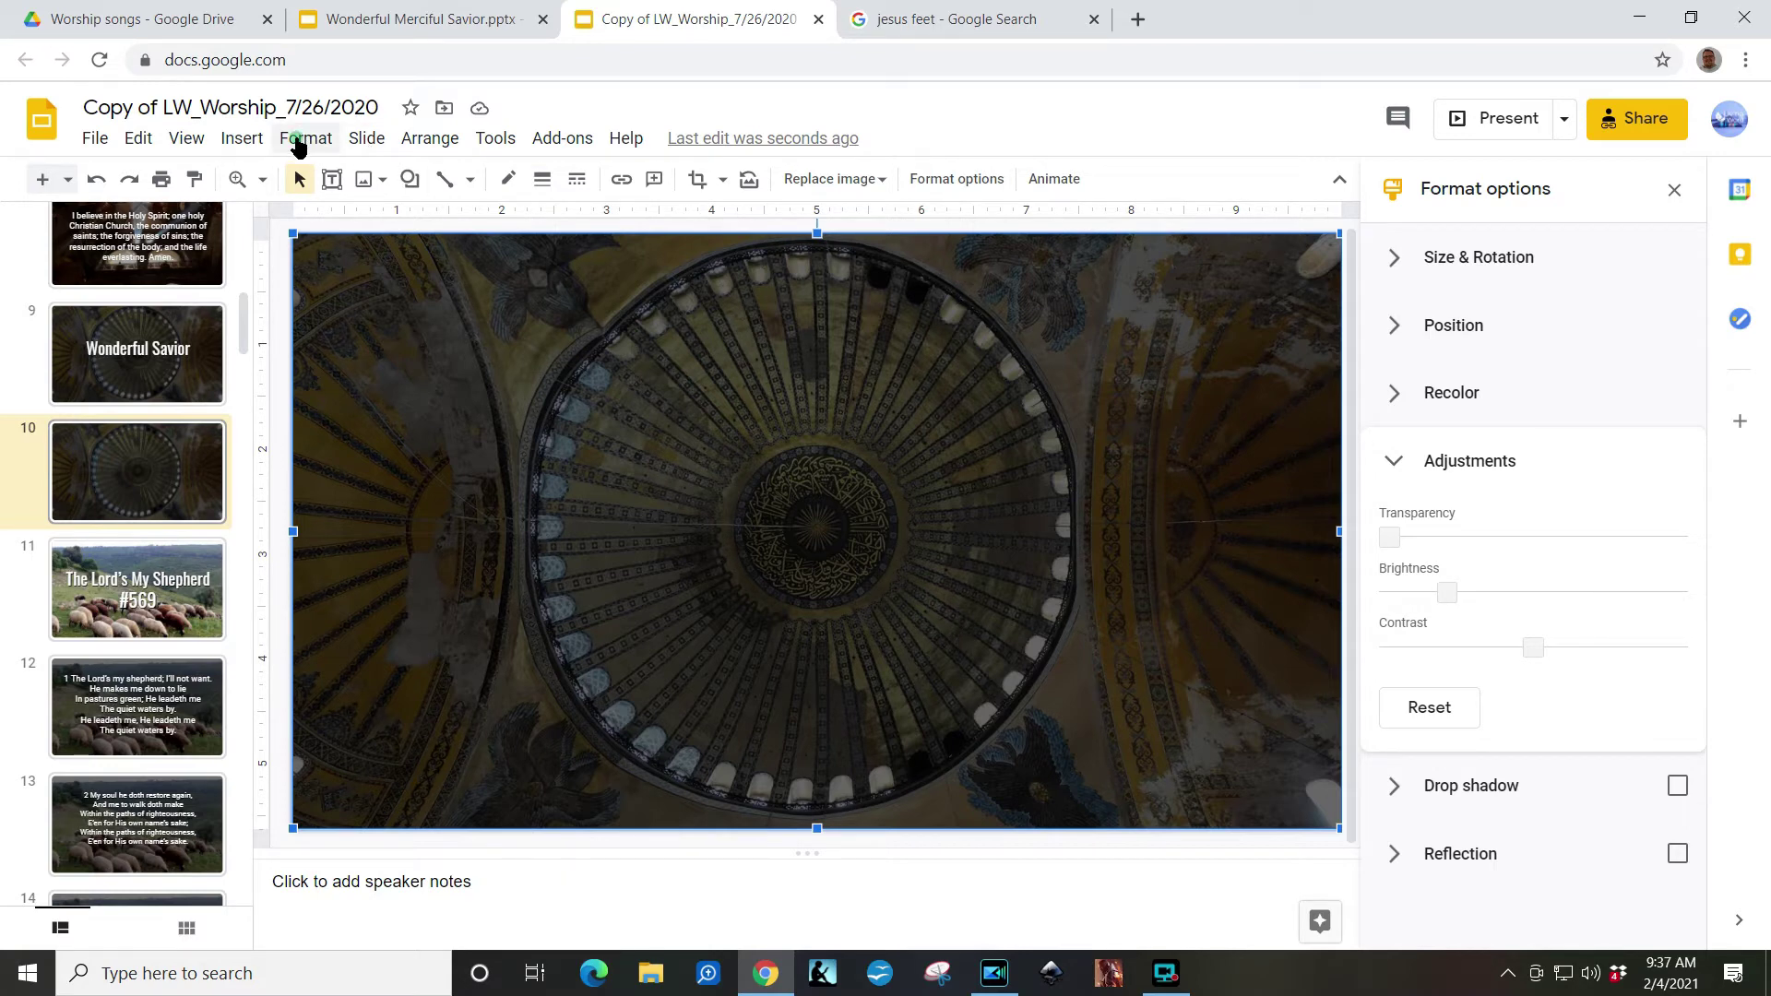
click(297, 140)
Step: Send slide 10's dome picture behind the lyrics so all five lines are readable
mouse_move(443, 154)
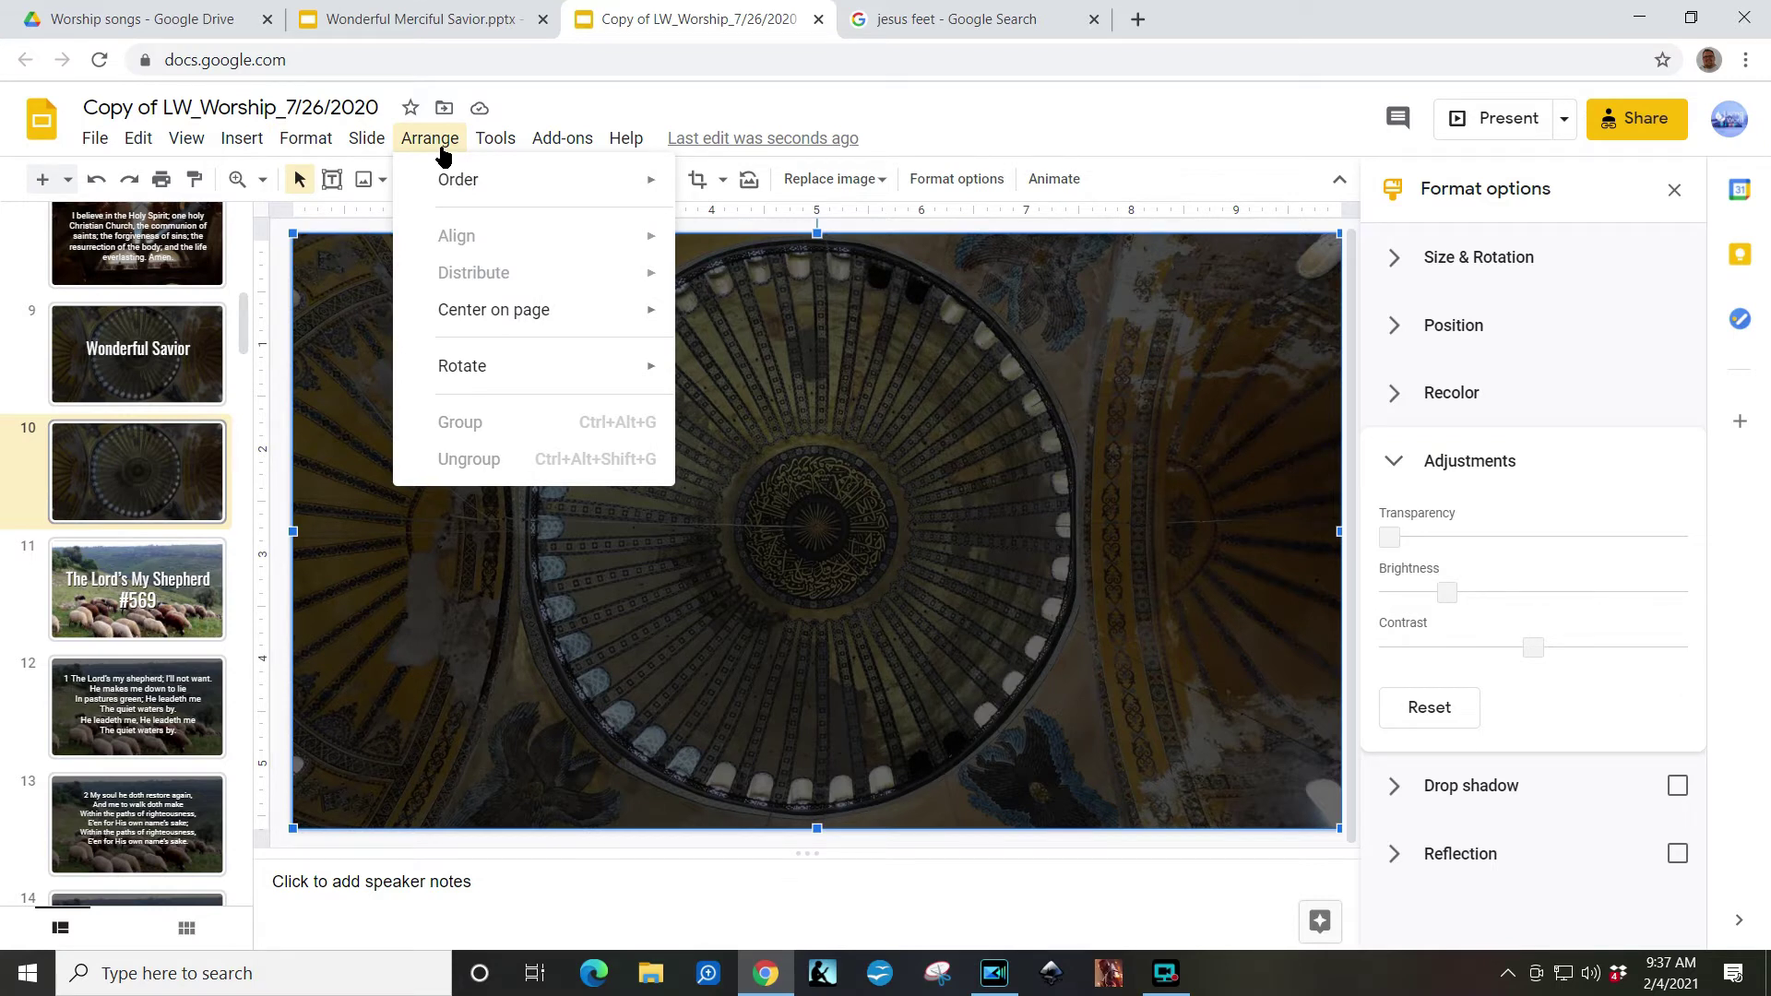
mouse_move(534, 179)
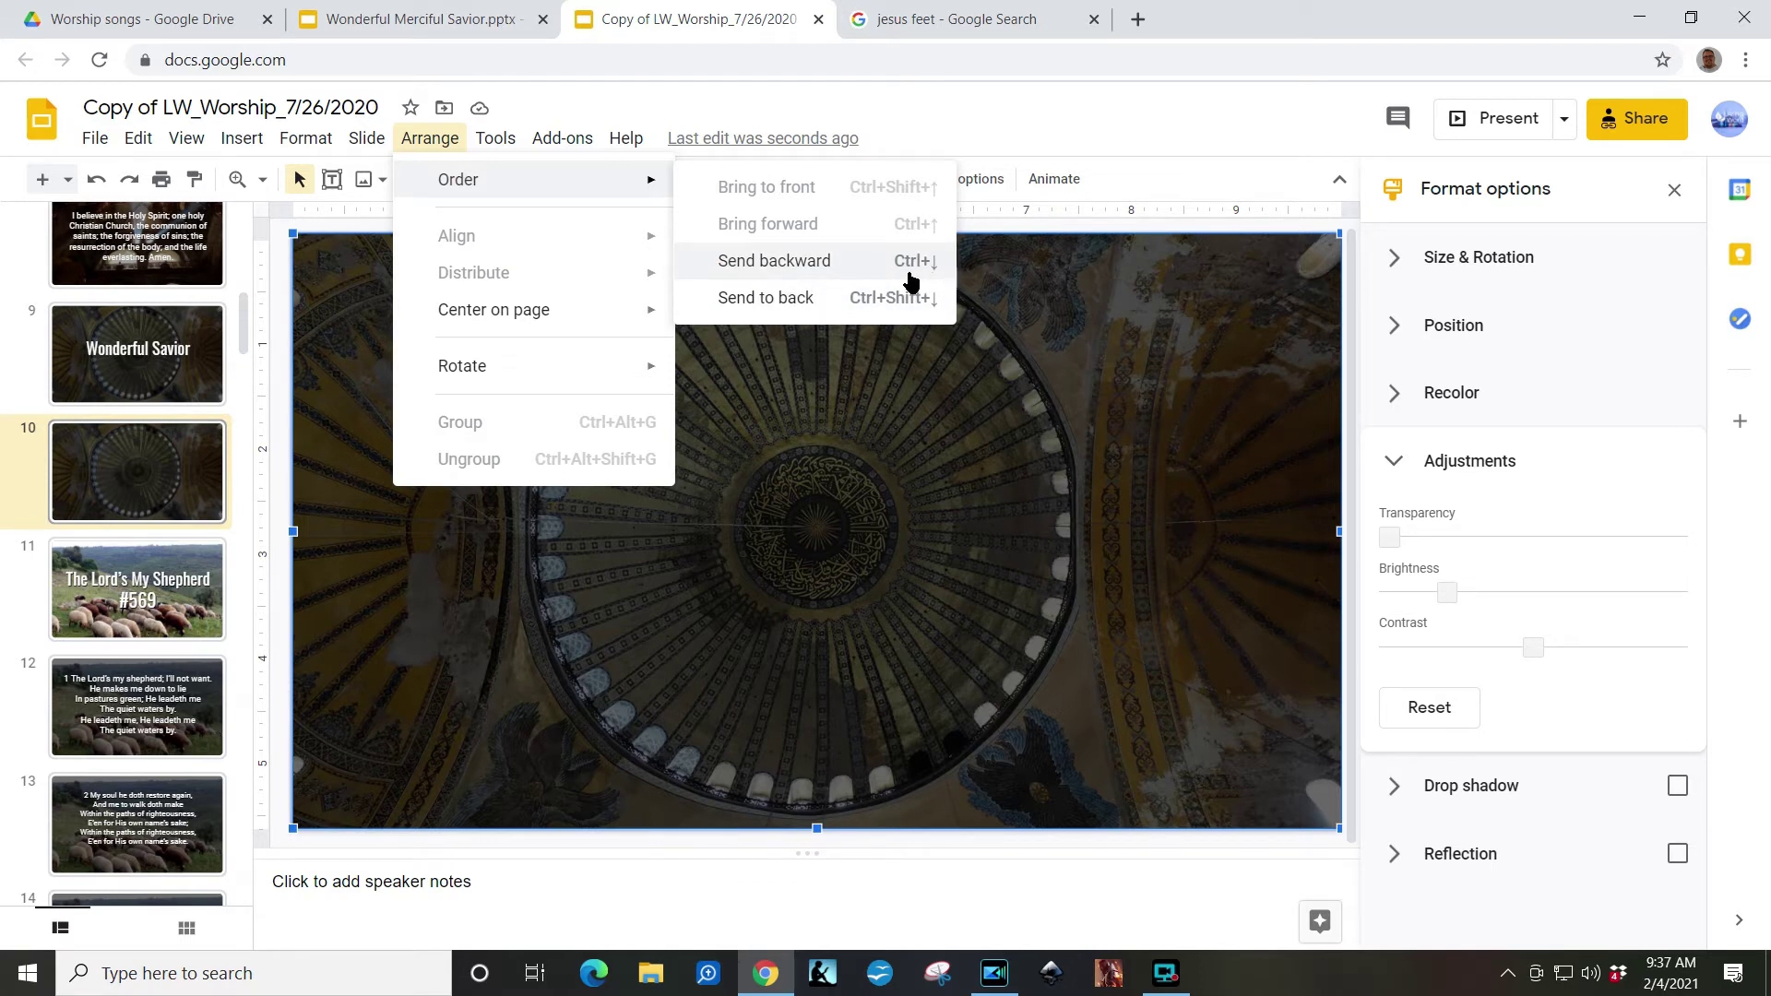
click(811, 261)
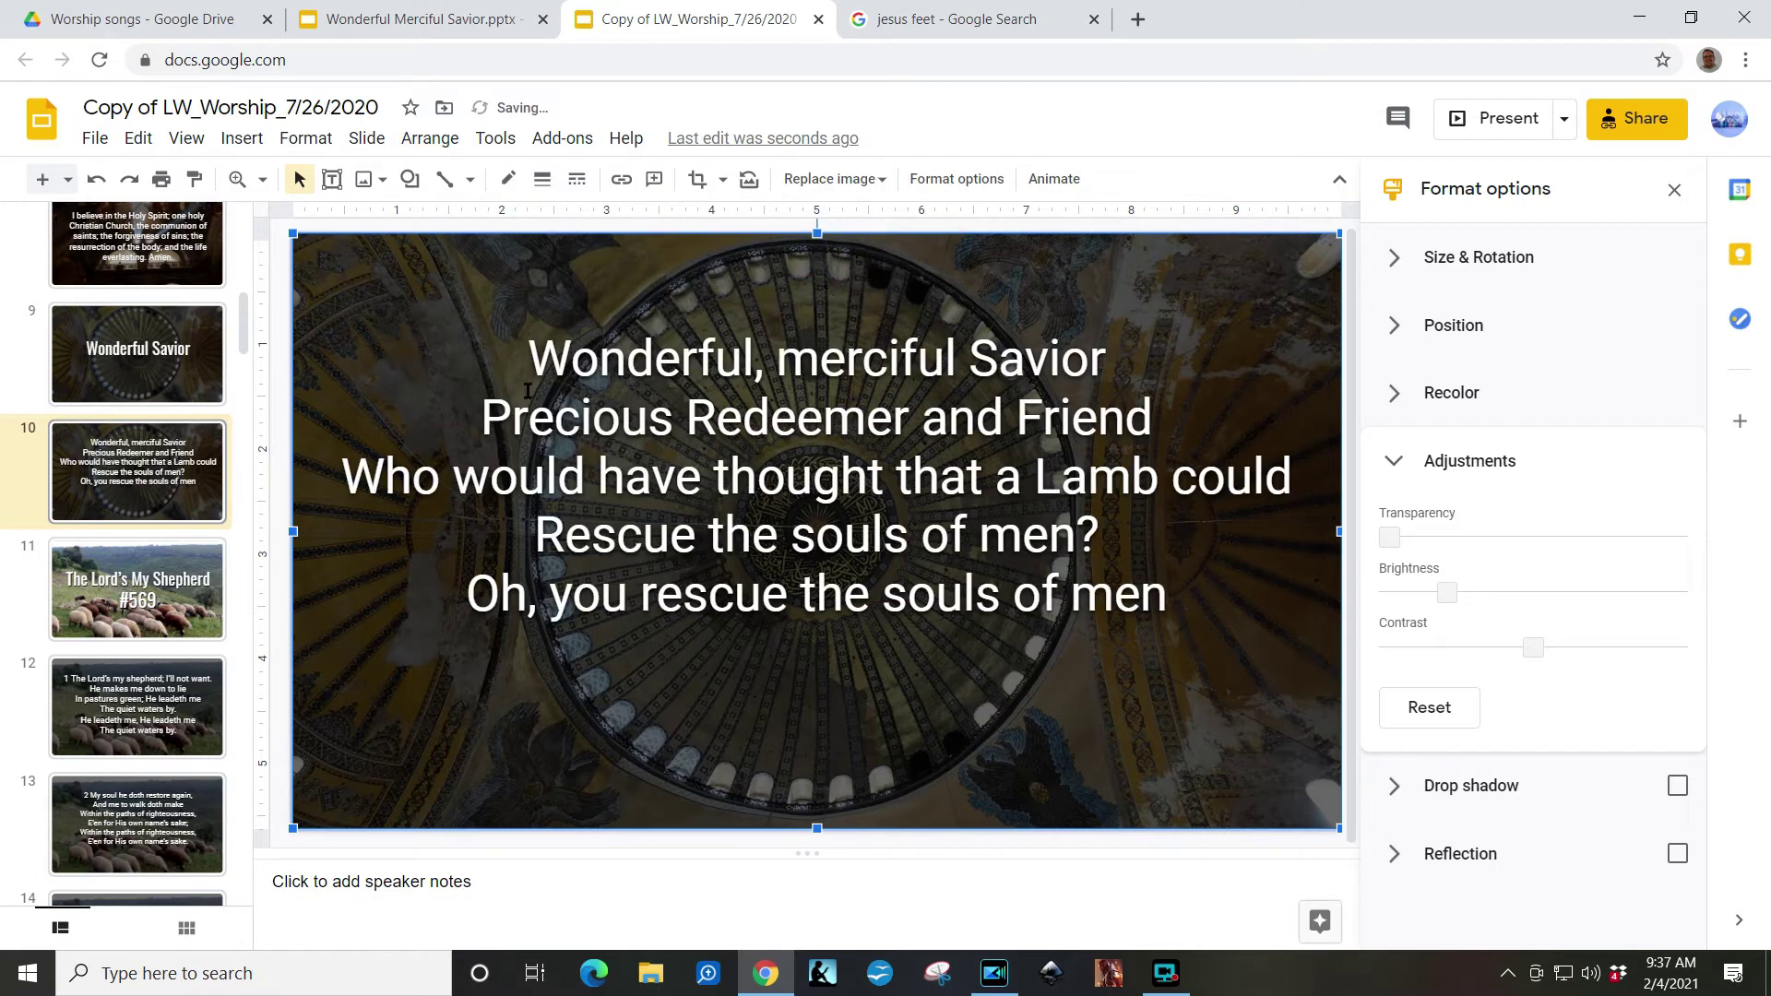
click(114, 372)
click(135, 443)
Step: Browse the filmstrip around the Wonderful Savior slide
scroll(129, 429, up, 1)
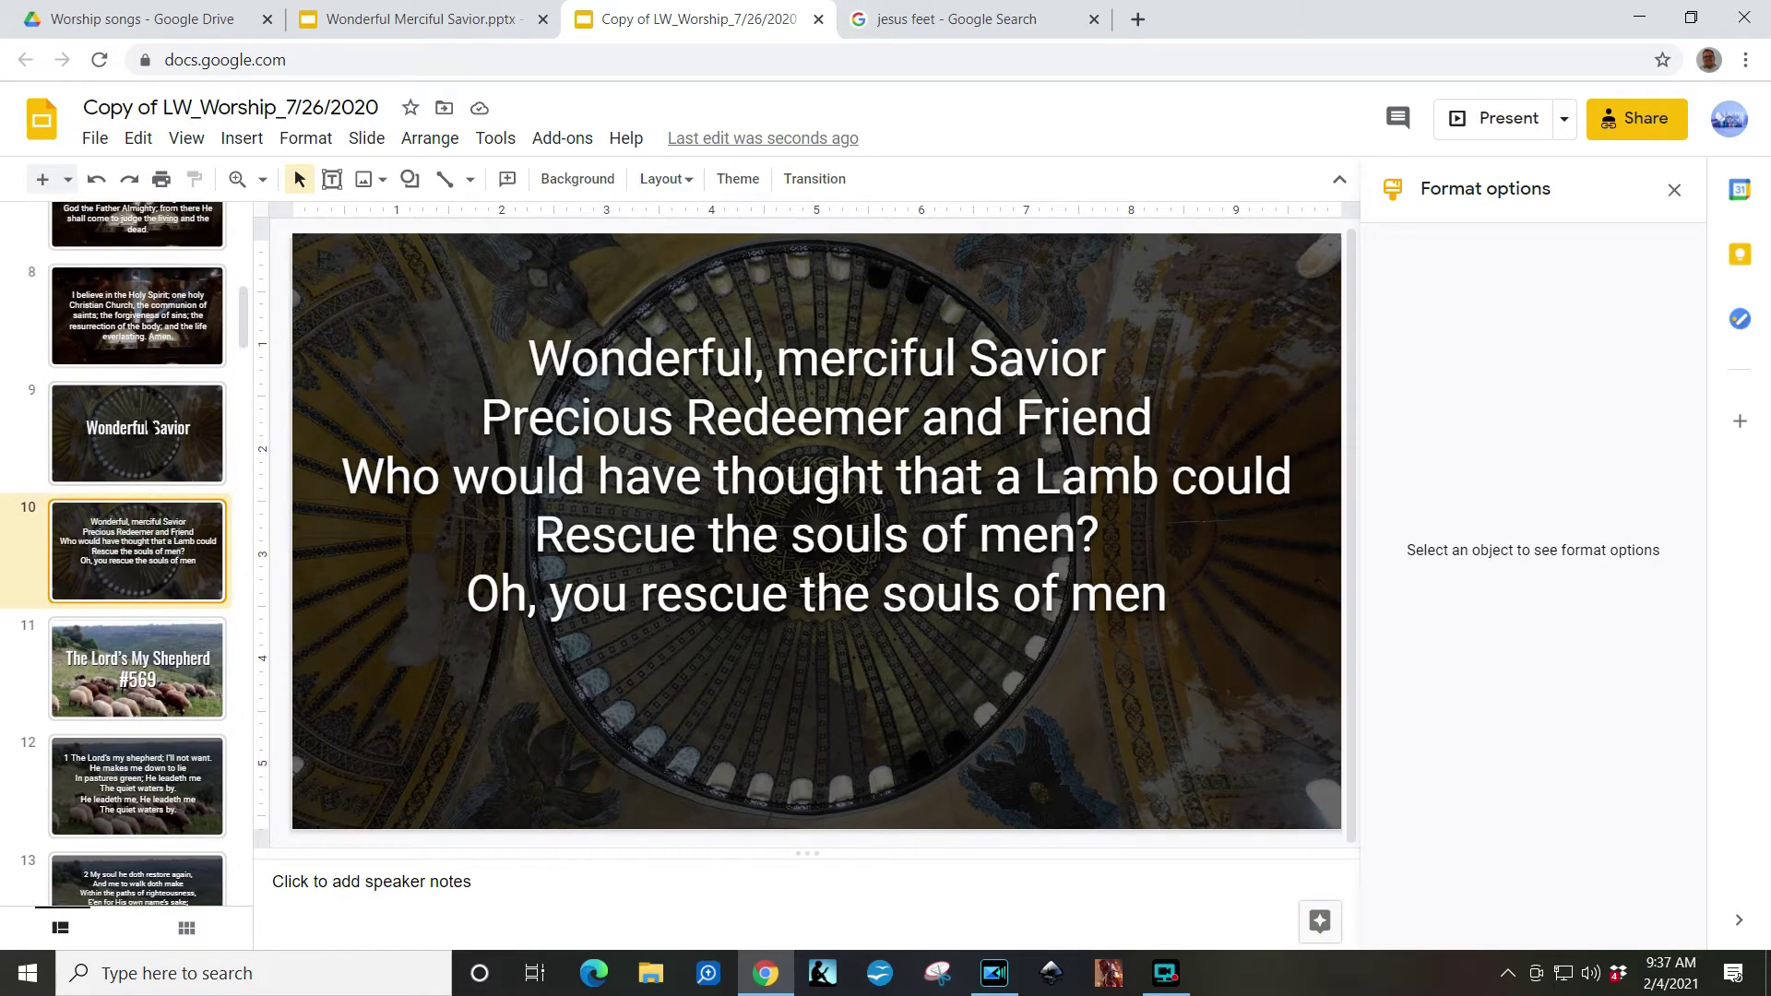
scroll(140, 428, up, 1)
click(138, 457)
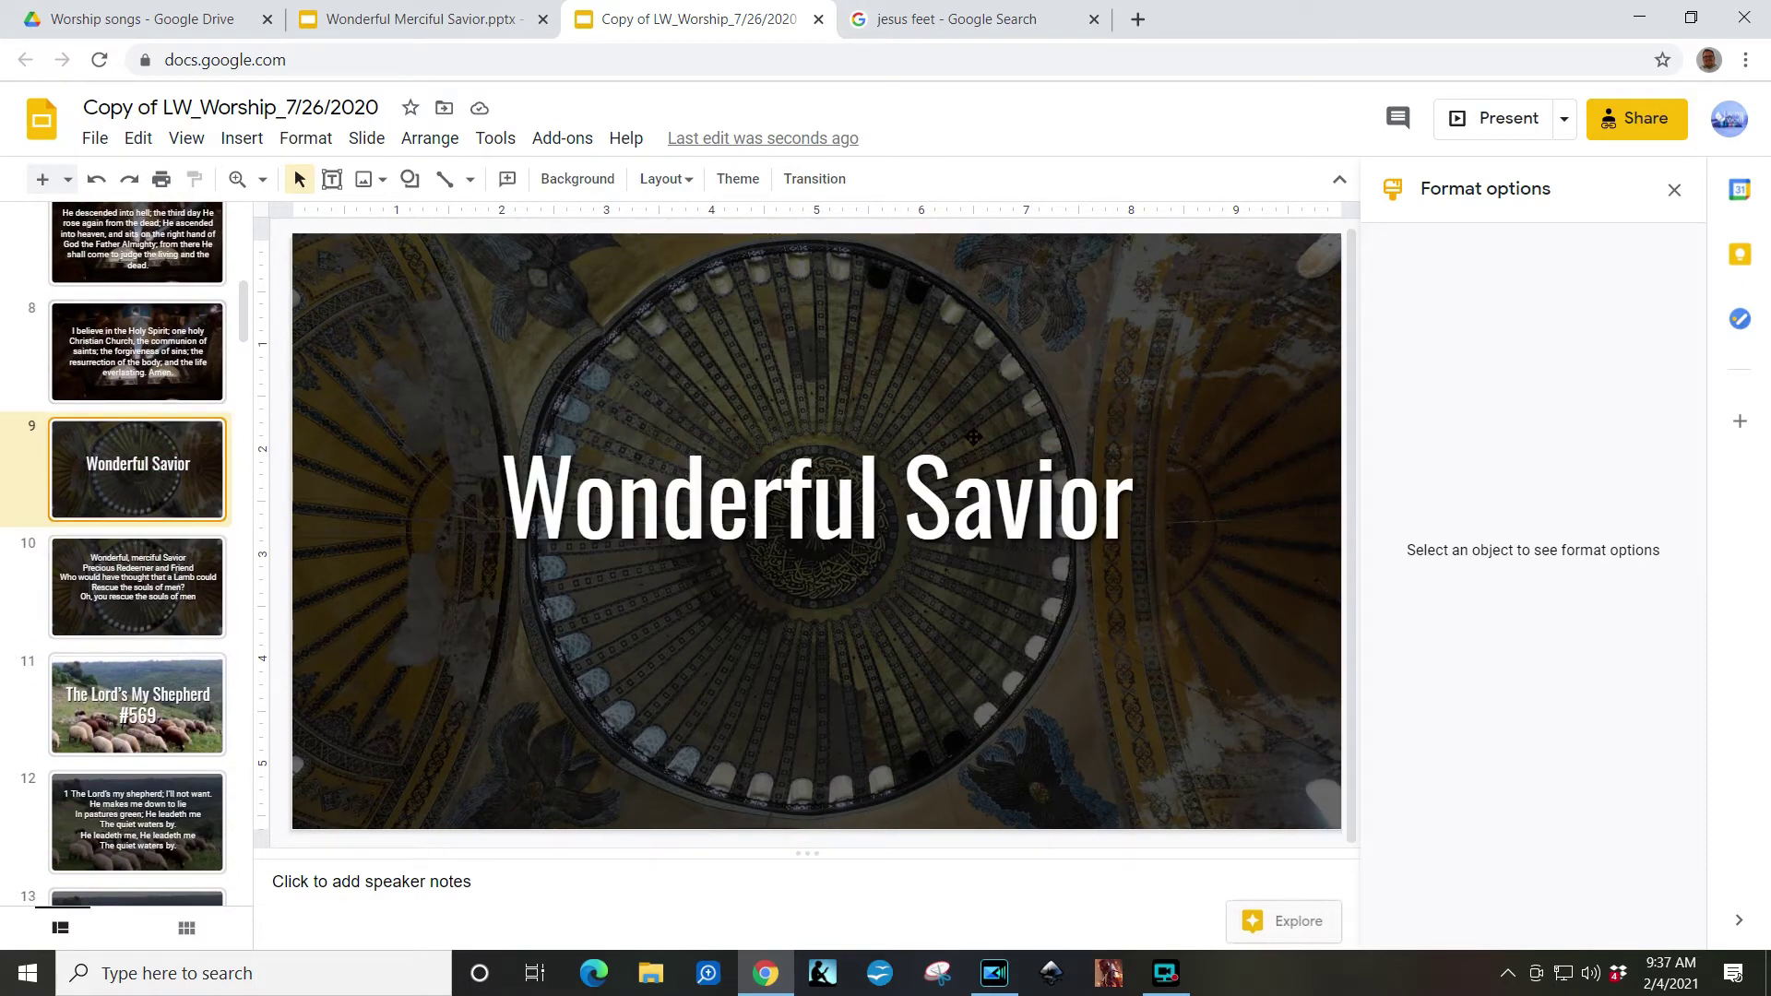
scroll(121, 562, up, 3)
scroll(120, 563, down, 5)
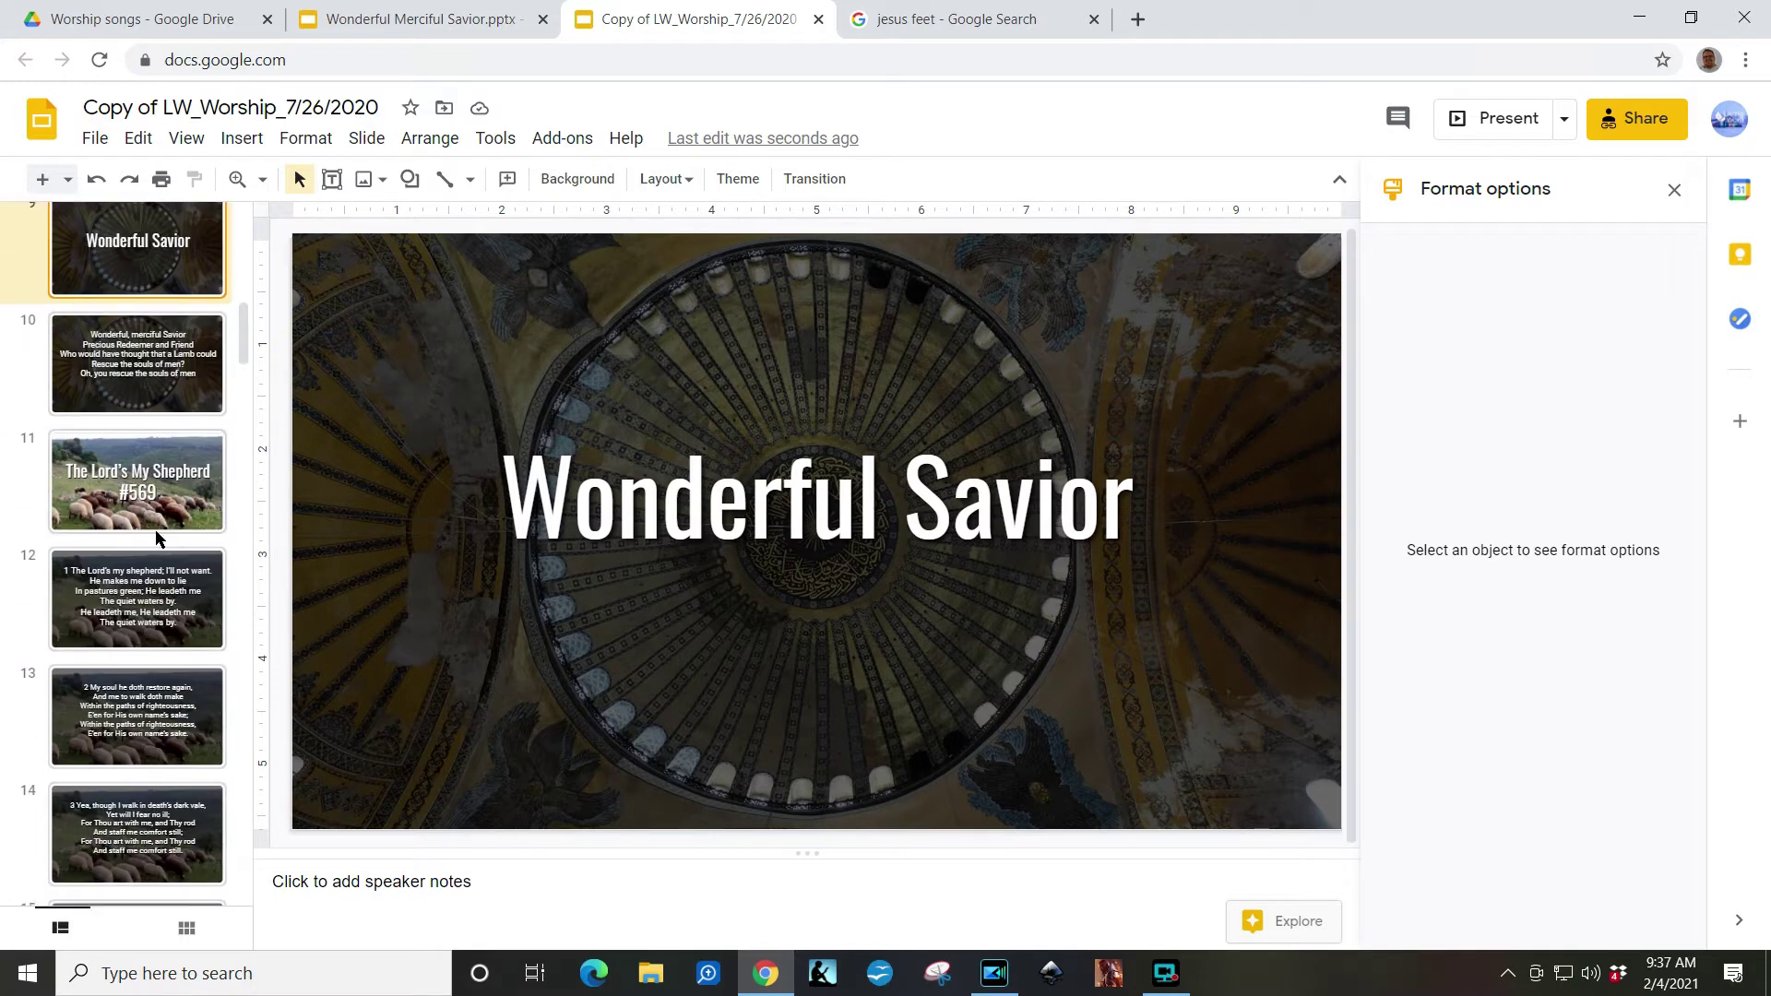
scroll(120, 563, up, 4)
scroll(121, 563, down, 2)
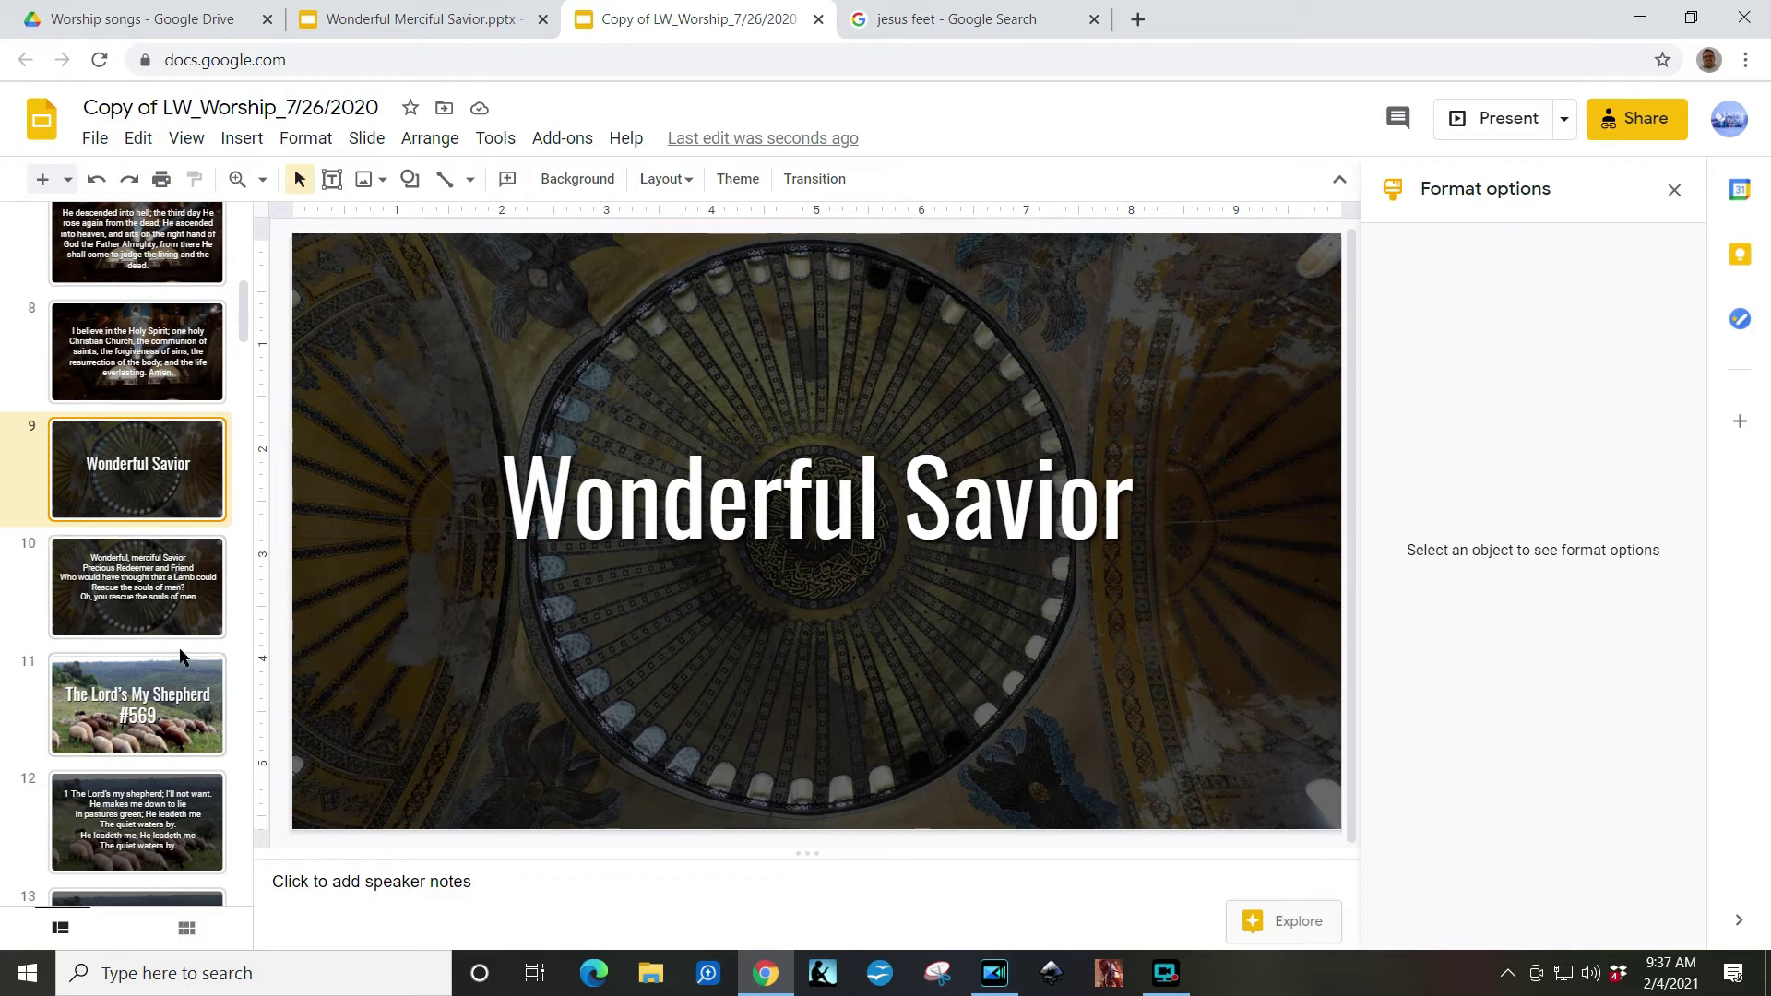
scroll(180, 657, up, 5)
scroll(177, 653, down, 3)
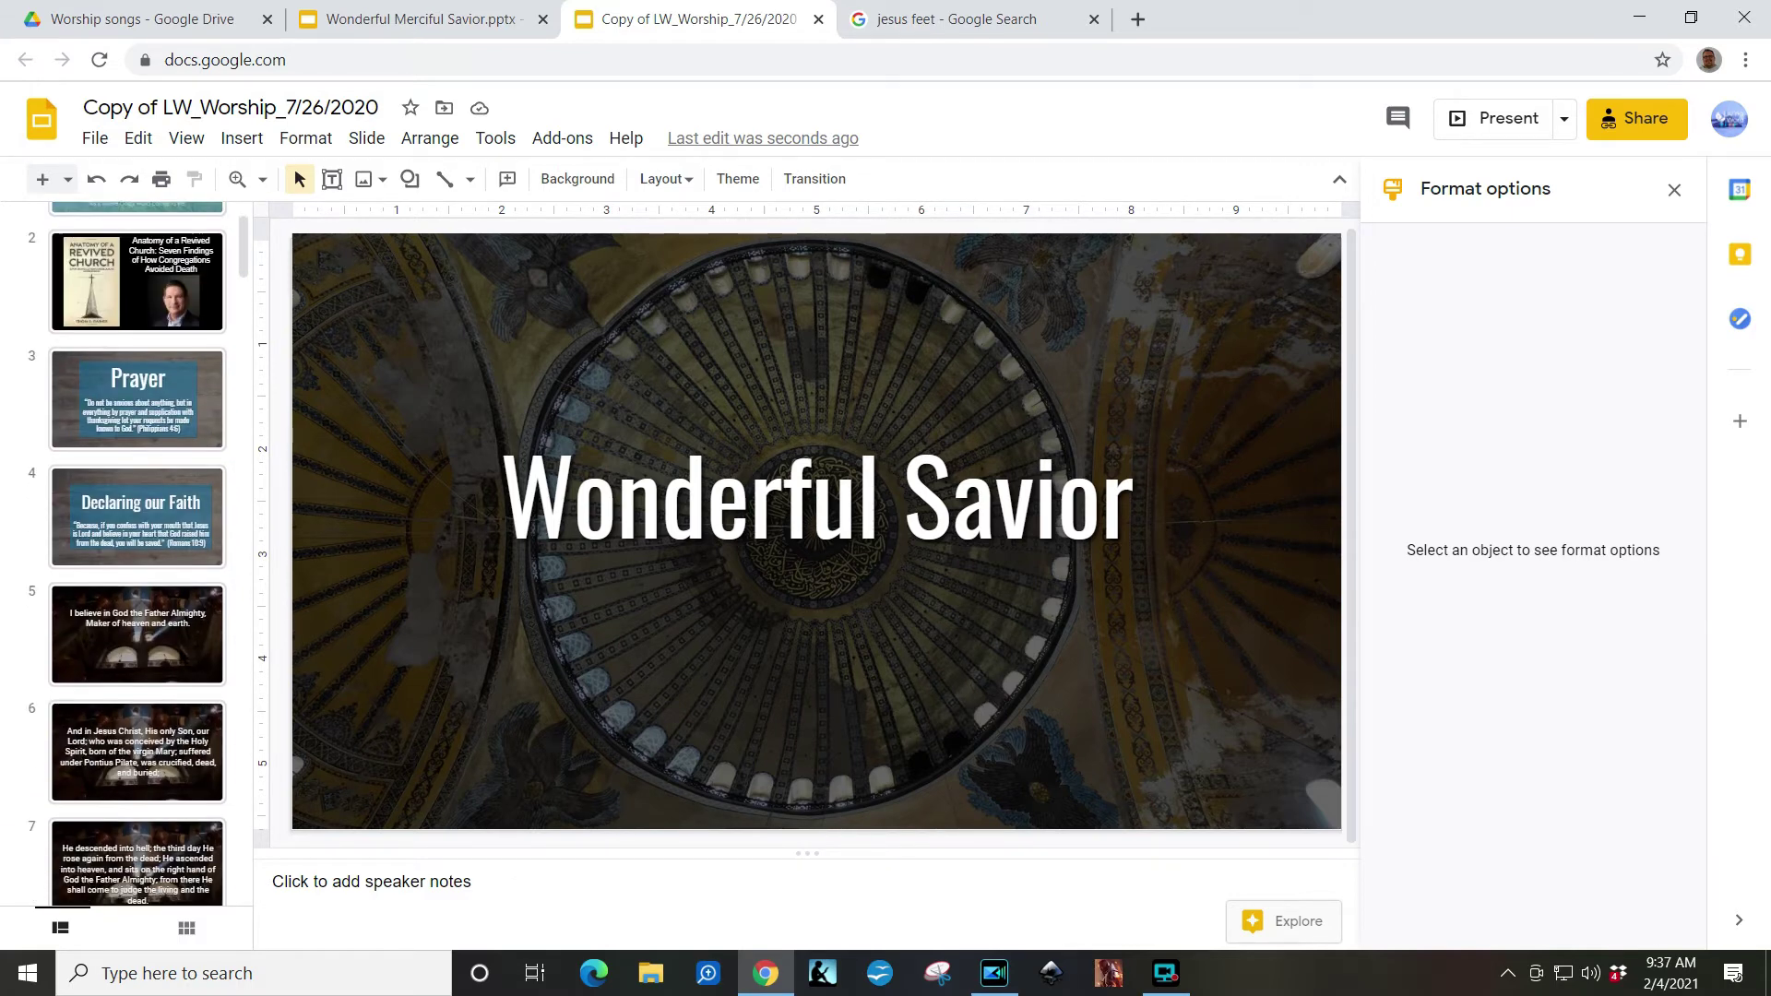
scroll(174, 651, down, 1)
scroll(175, 654, down, 1)
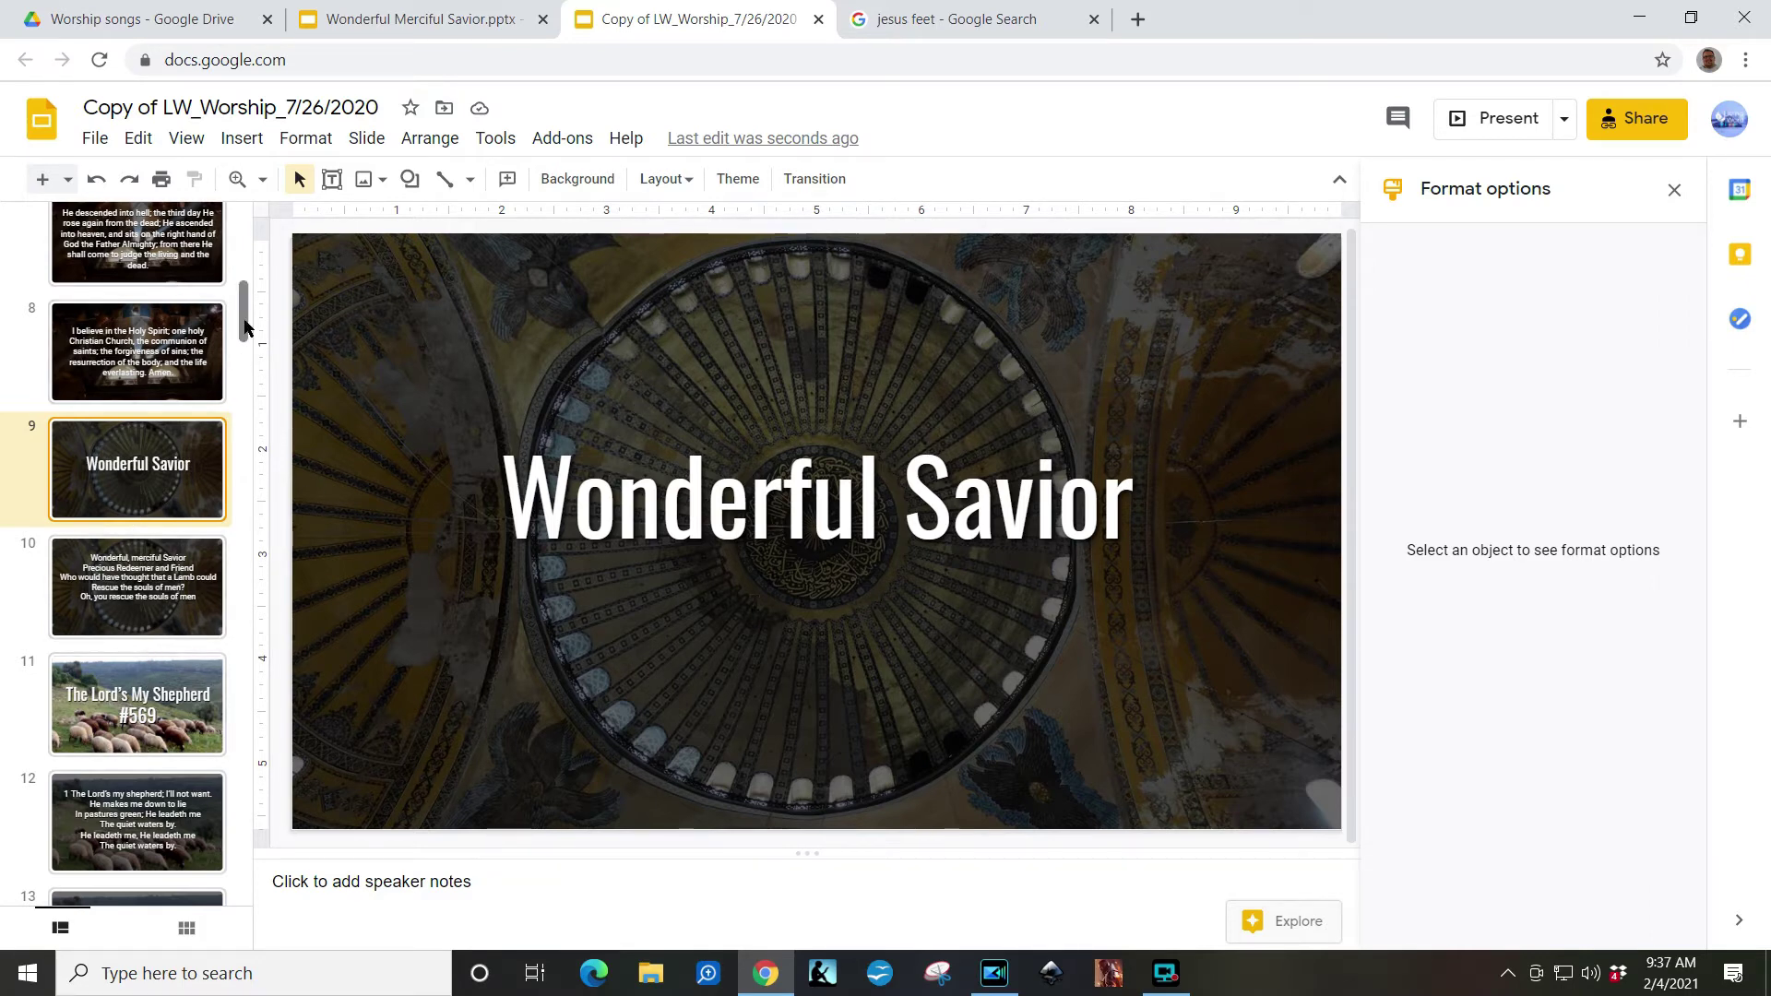
drag(245, 308, 233, 263)
scroll(232, 263, up, 5)
scroll(190, 482, down, 4)
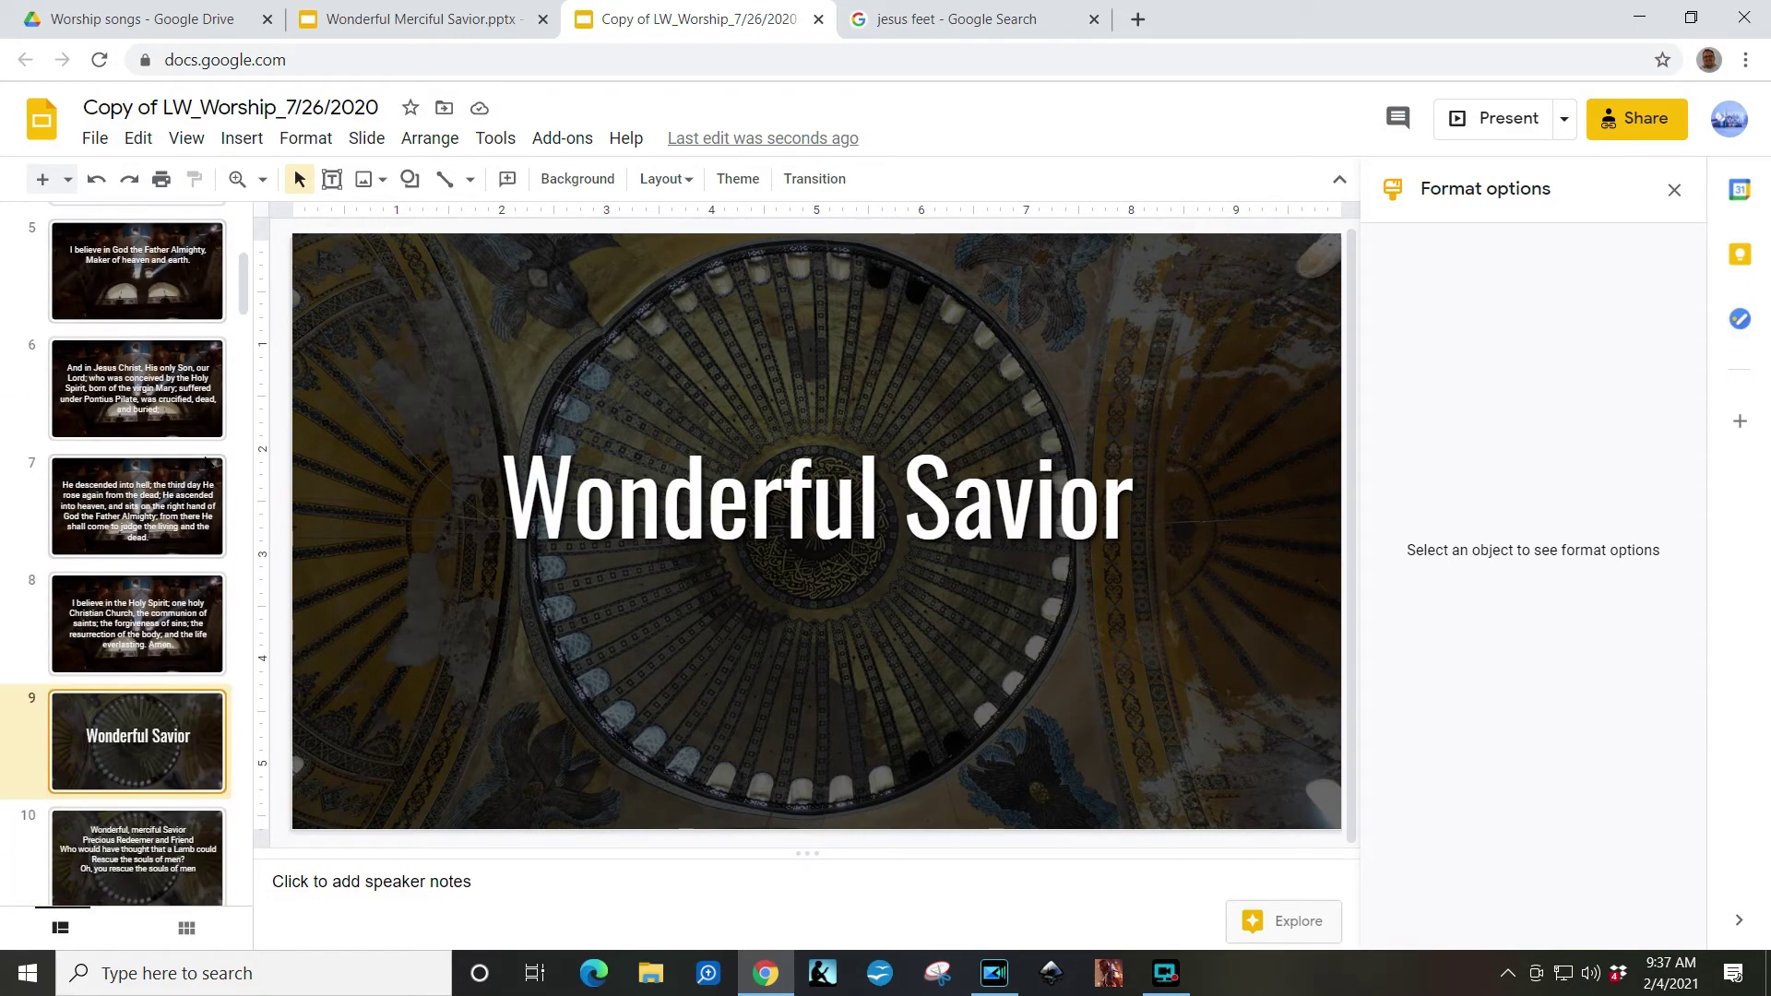
Step: Compare slide 6, the Wonderful Savior slide and the lyrics slide, then bring up slide 9's options
click(153, 477)
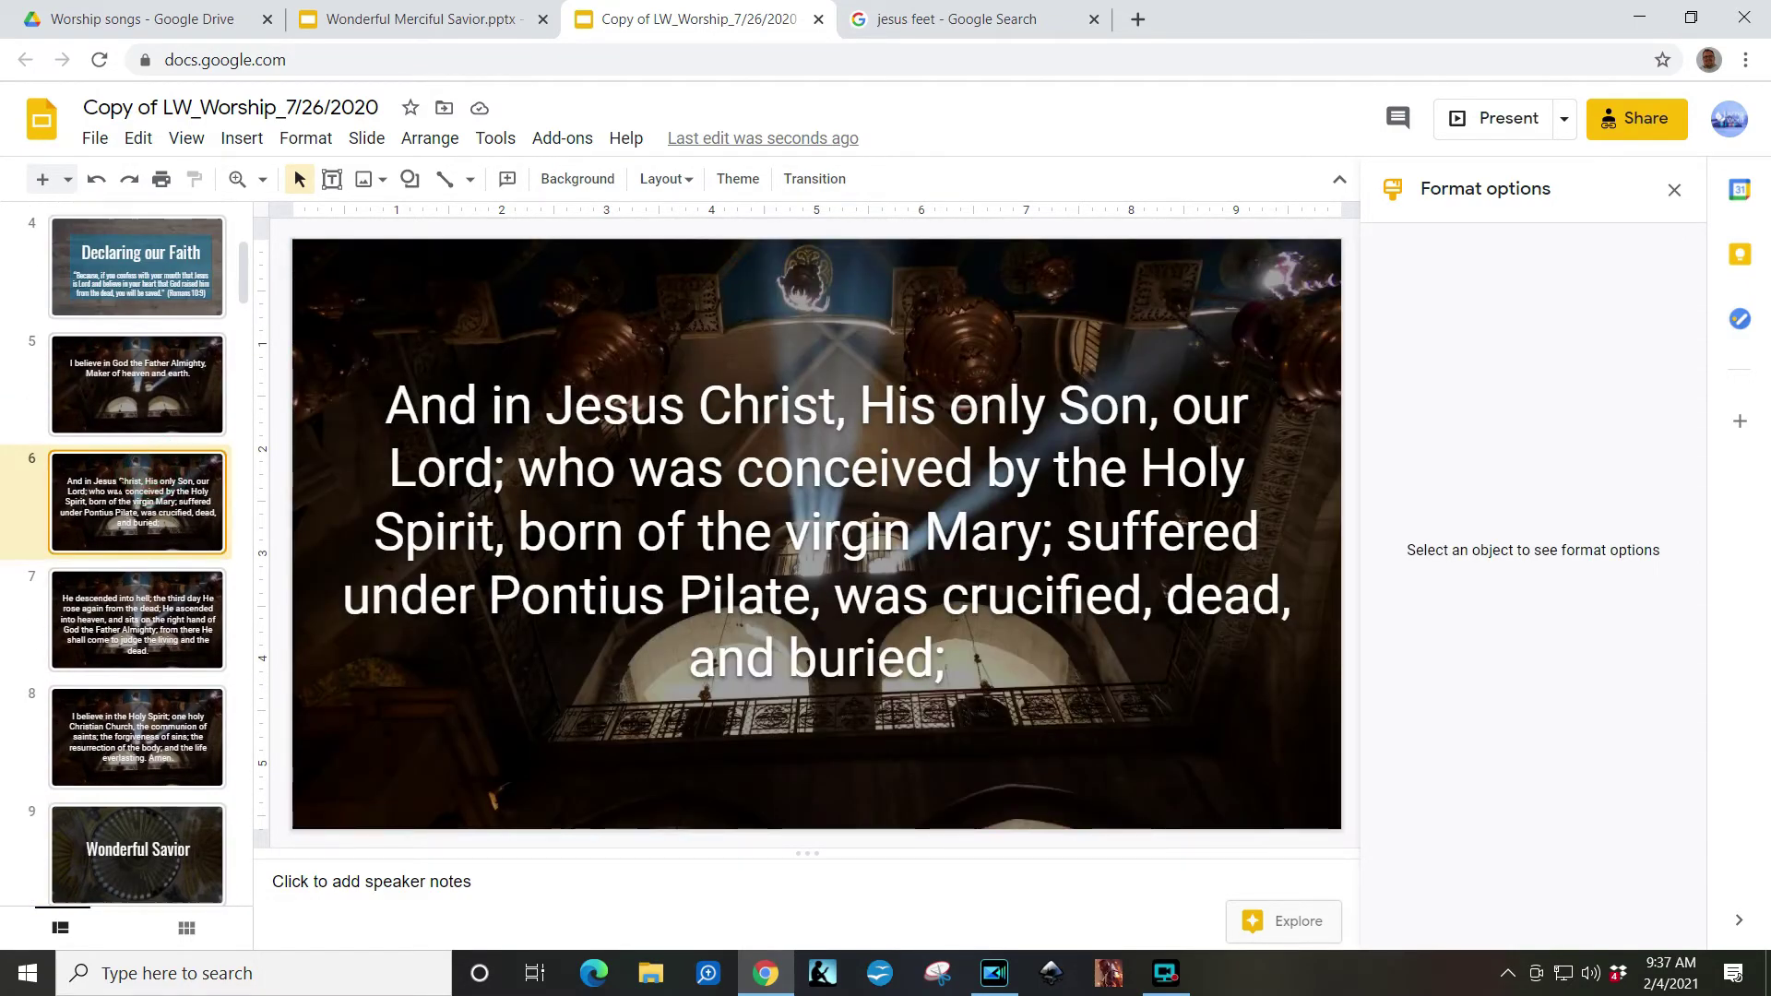
scroll(125, 484, down, 4)
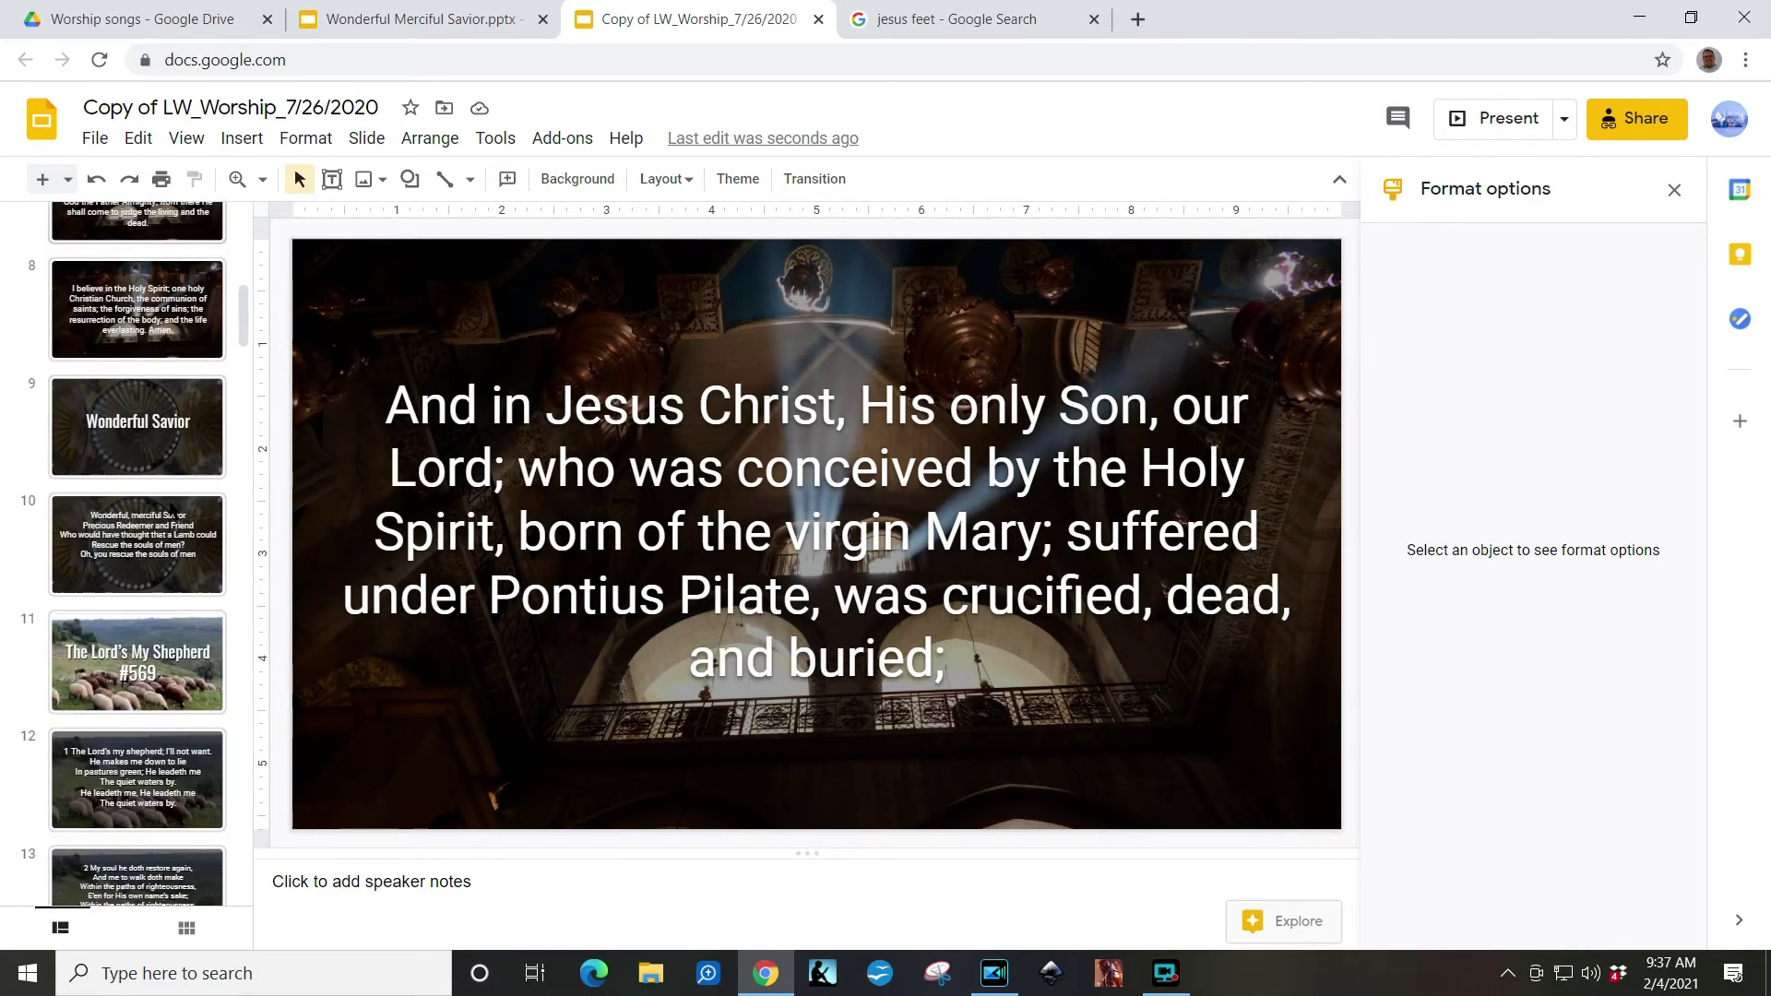
scroll(173, 504, down, 3)
scroll(175, 498, up, 3)
click(175, 489)
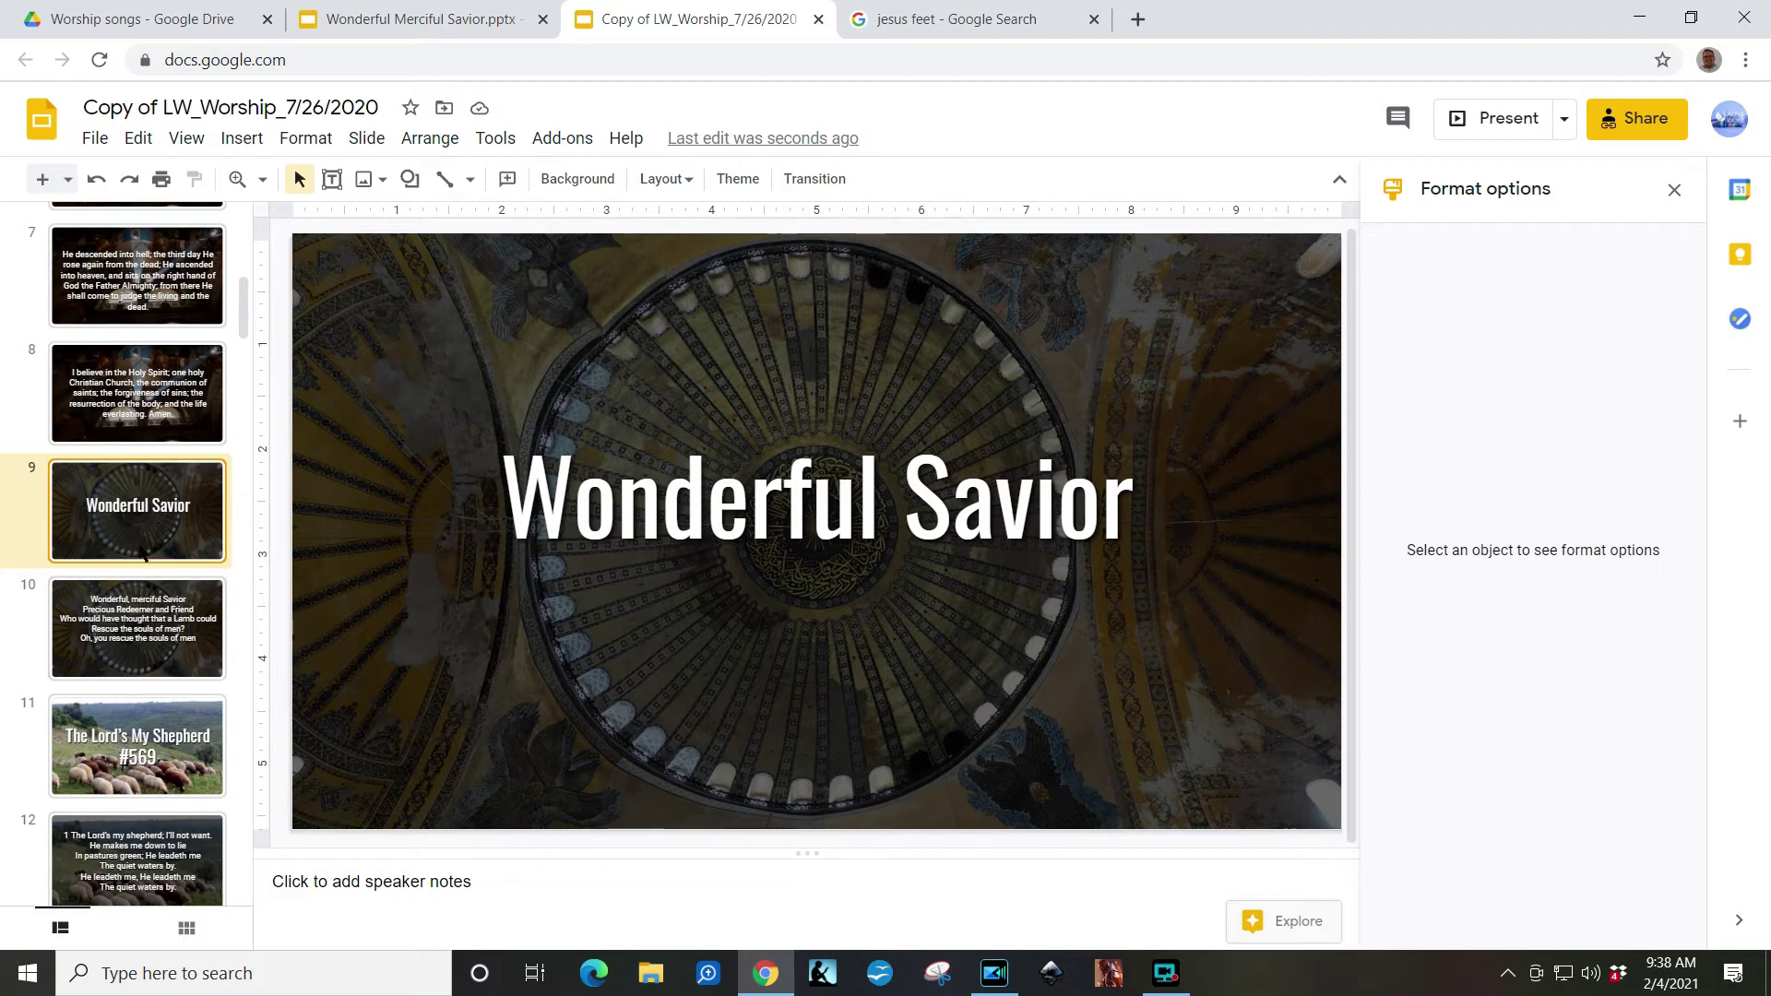
click(149, 646)
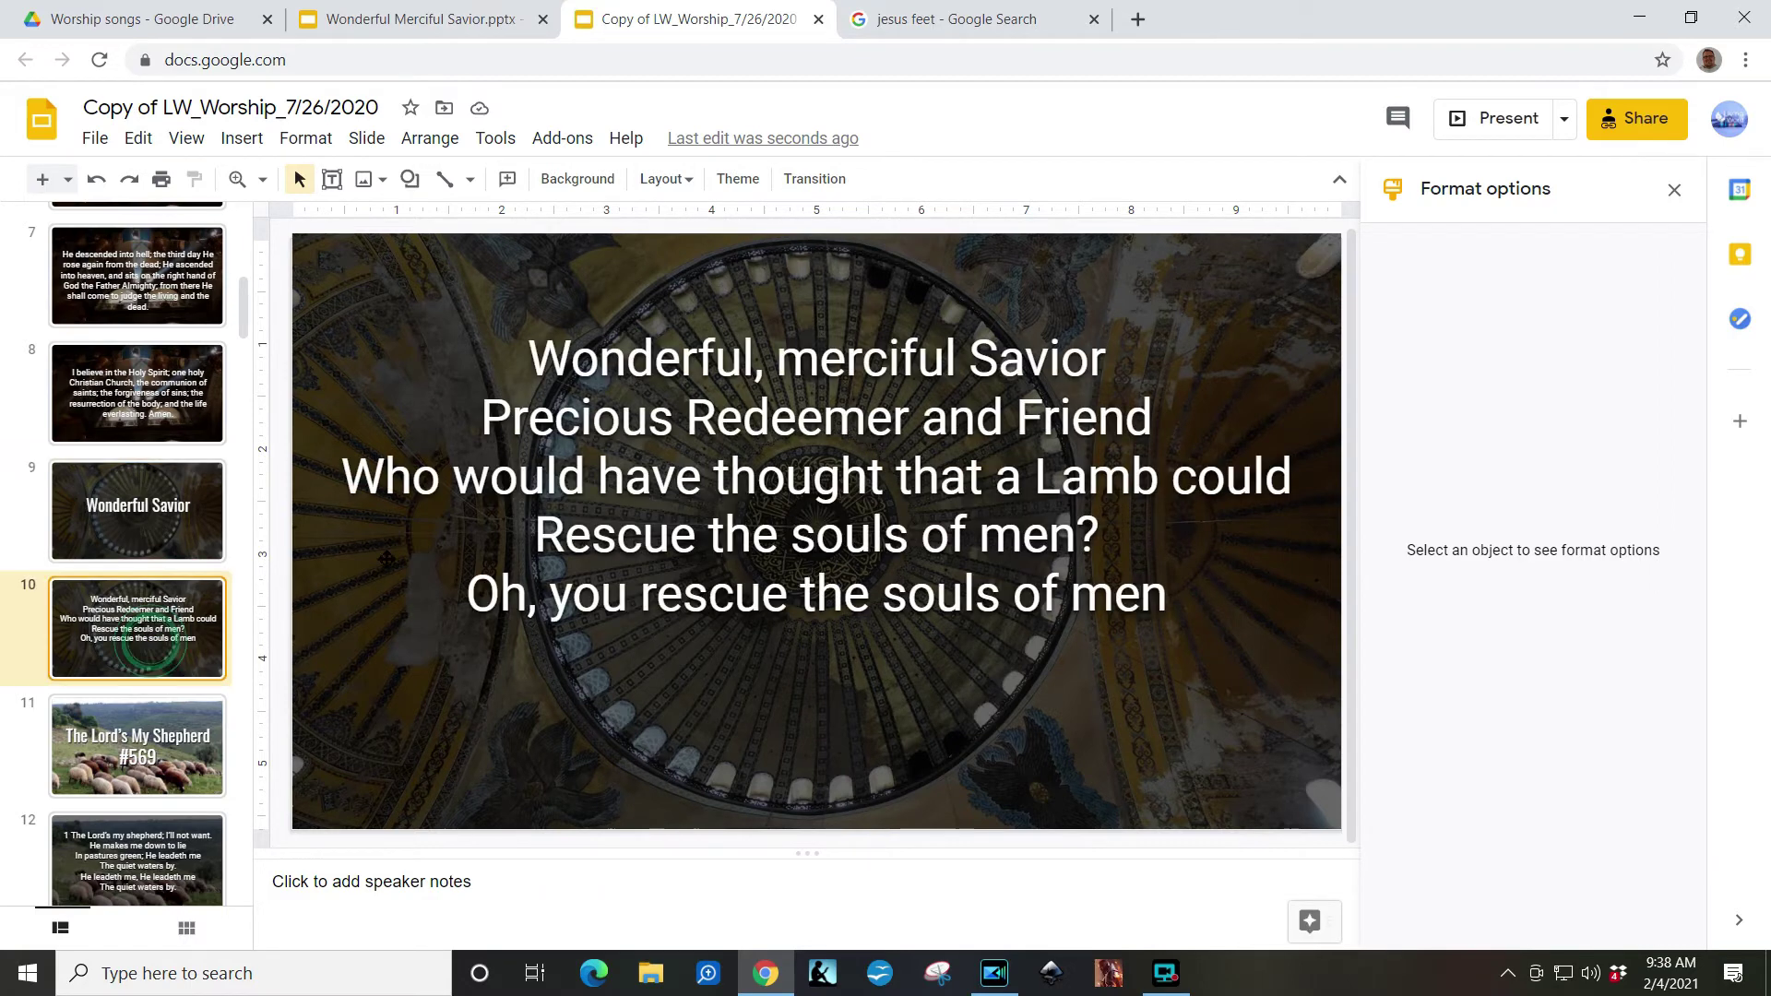
click(171, 514)
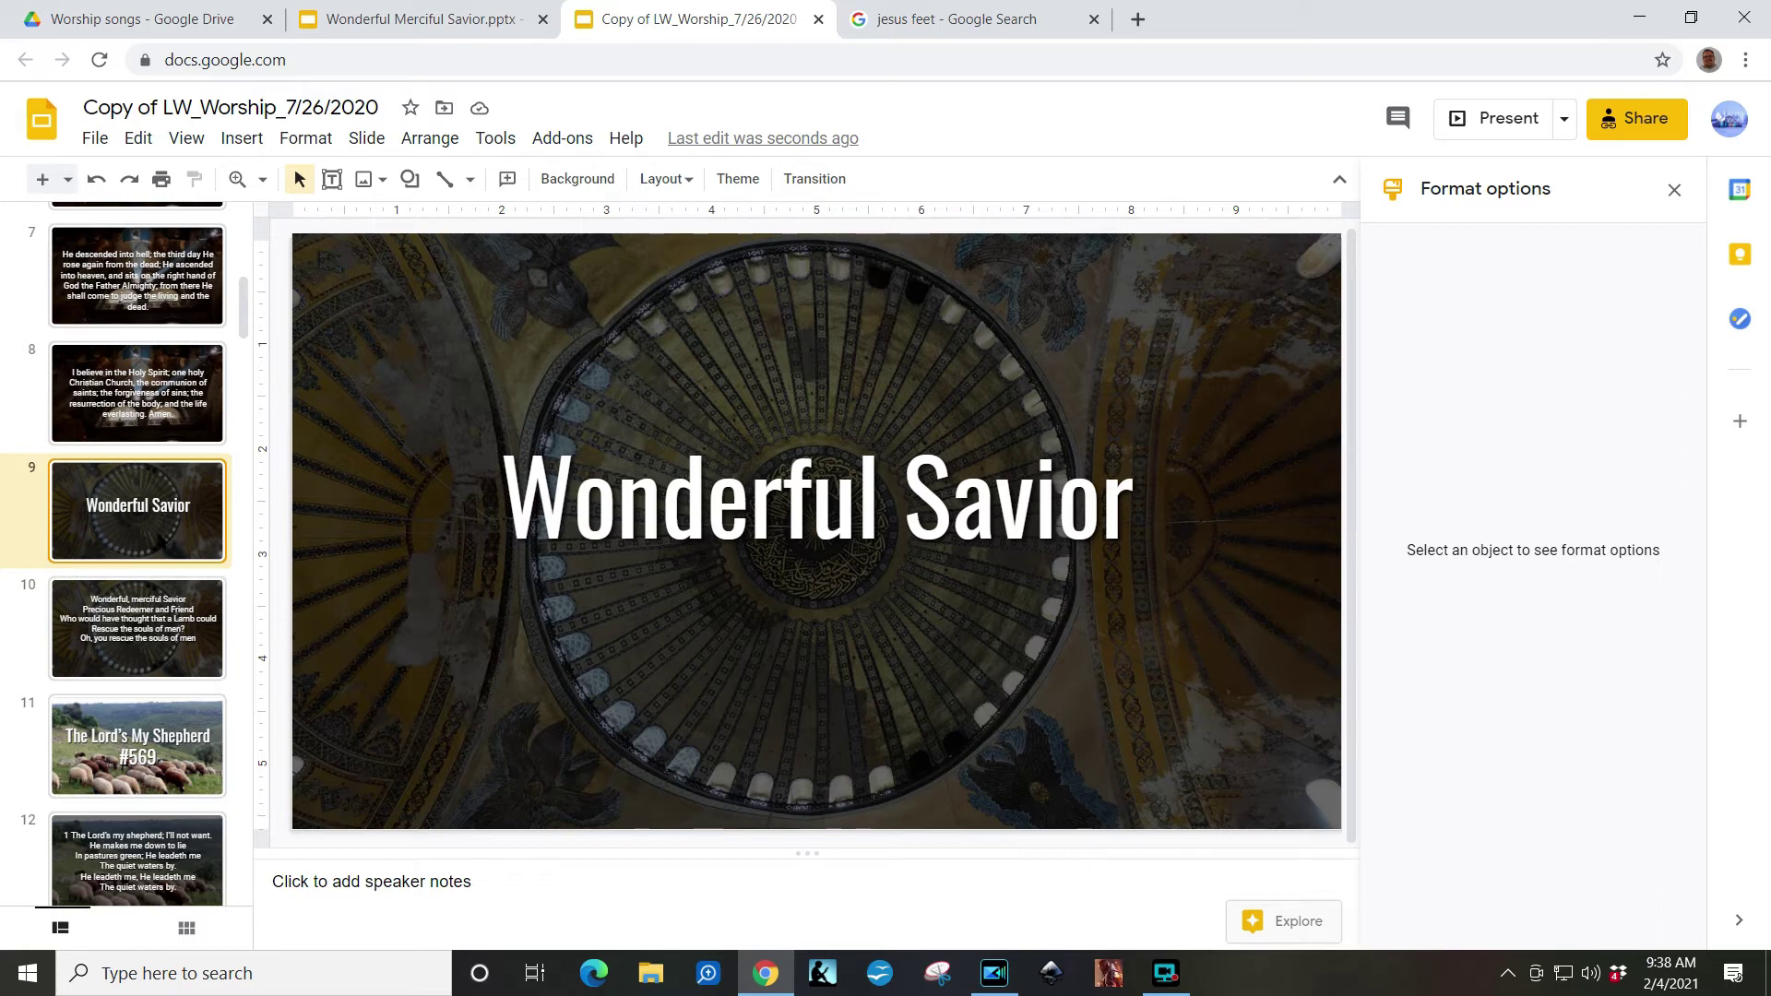
right_click(158, 543)
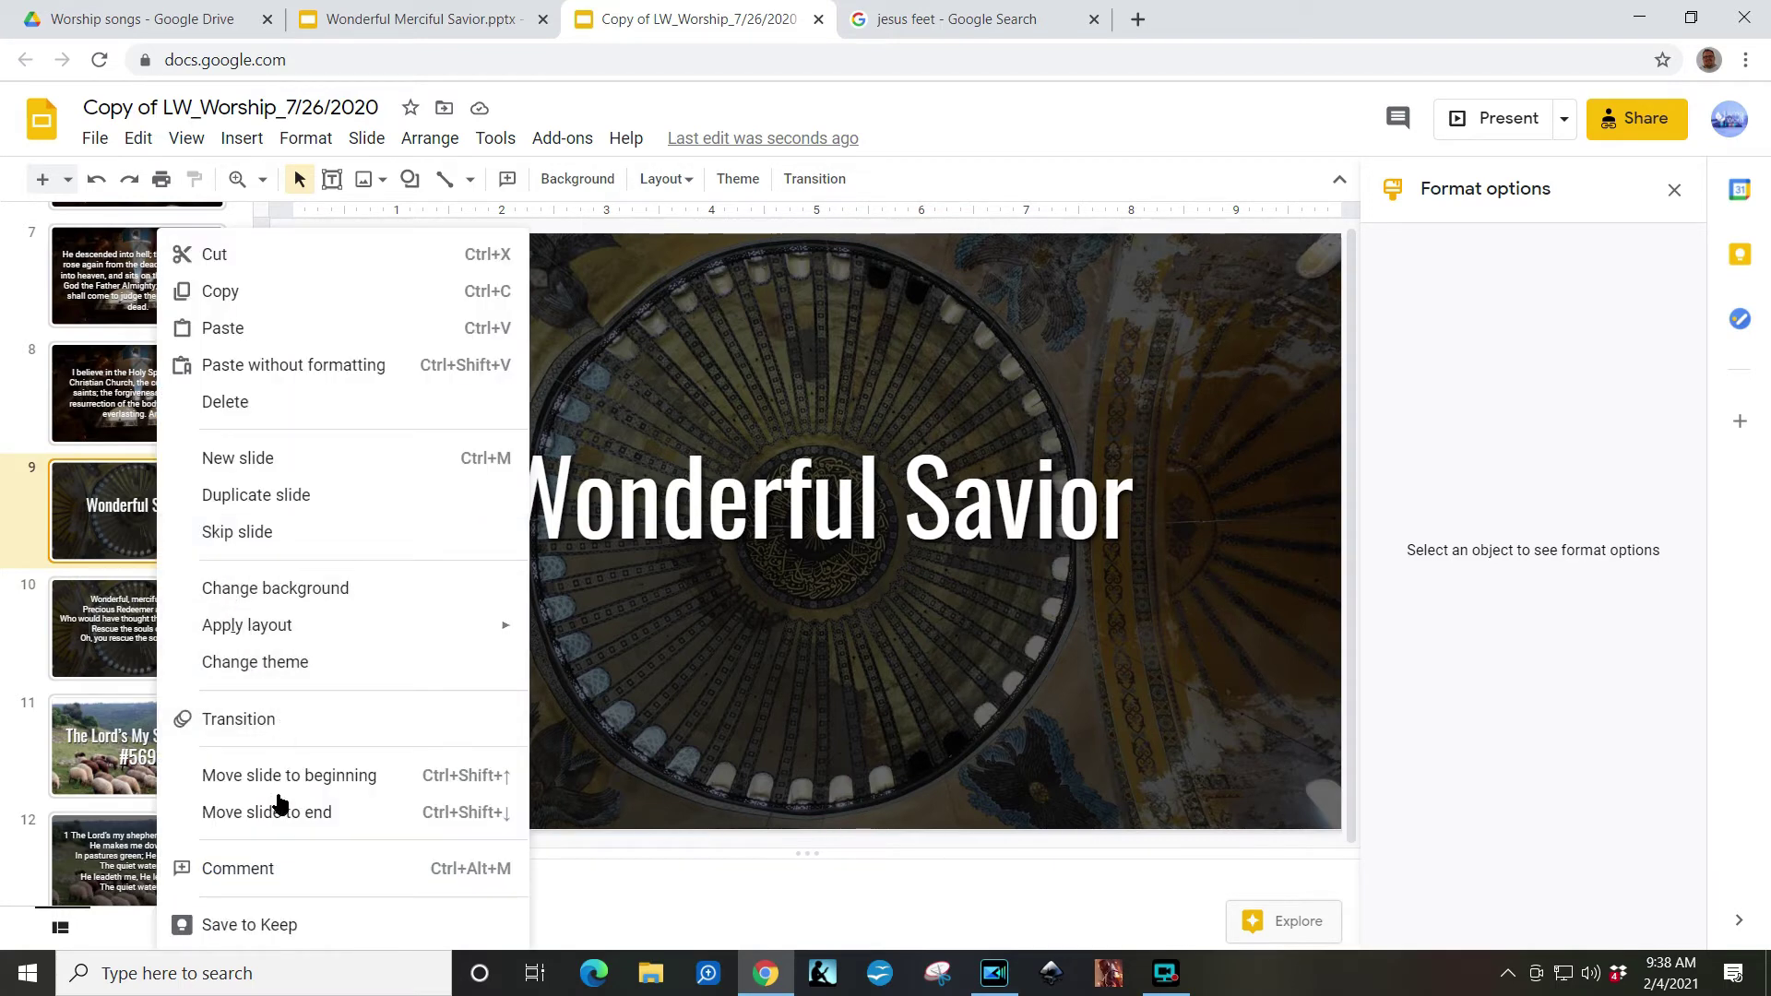
Step: Skip the Wonderful Savior title slide 9 and lyrics slide 10 when presenting
click(218, 534)
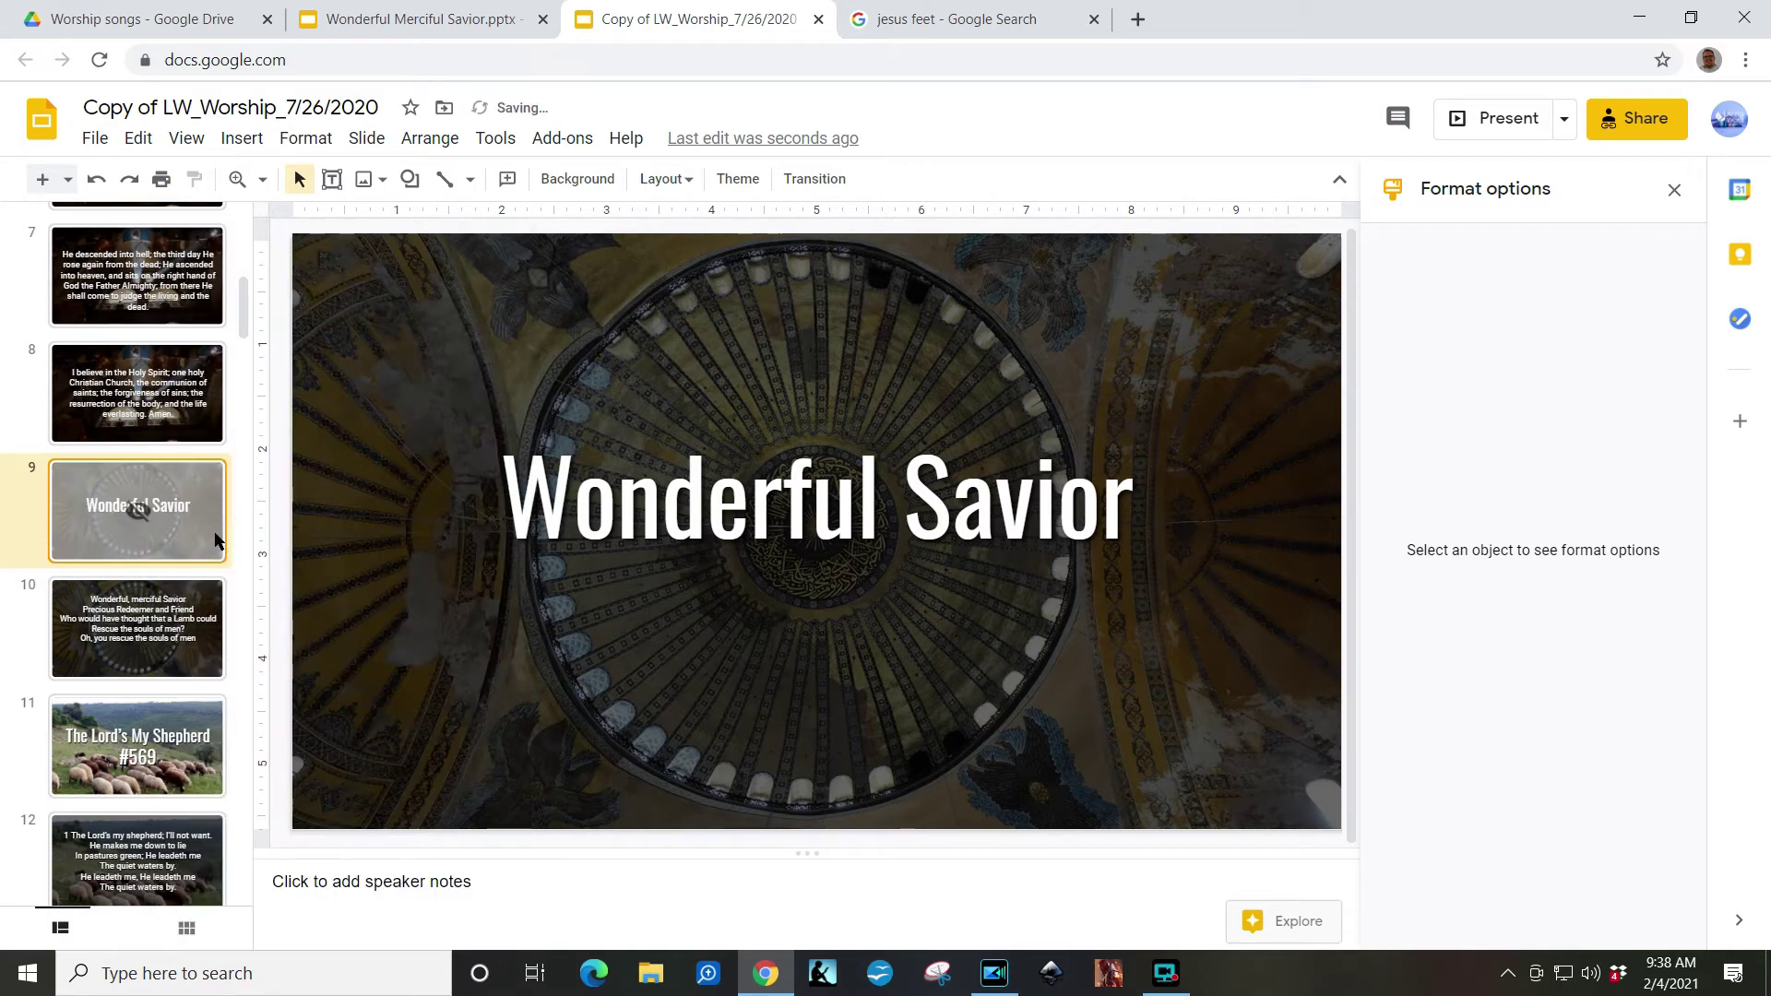
click(179, 598)
right_click(178, 599)
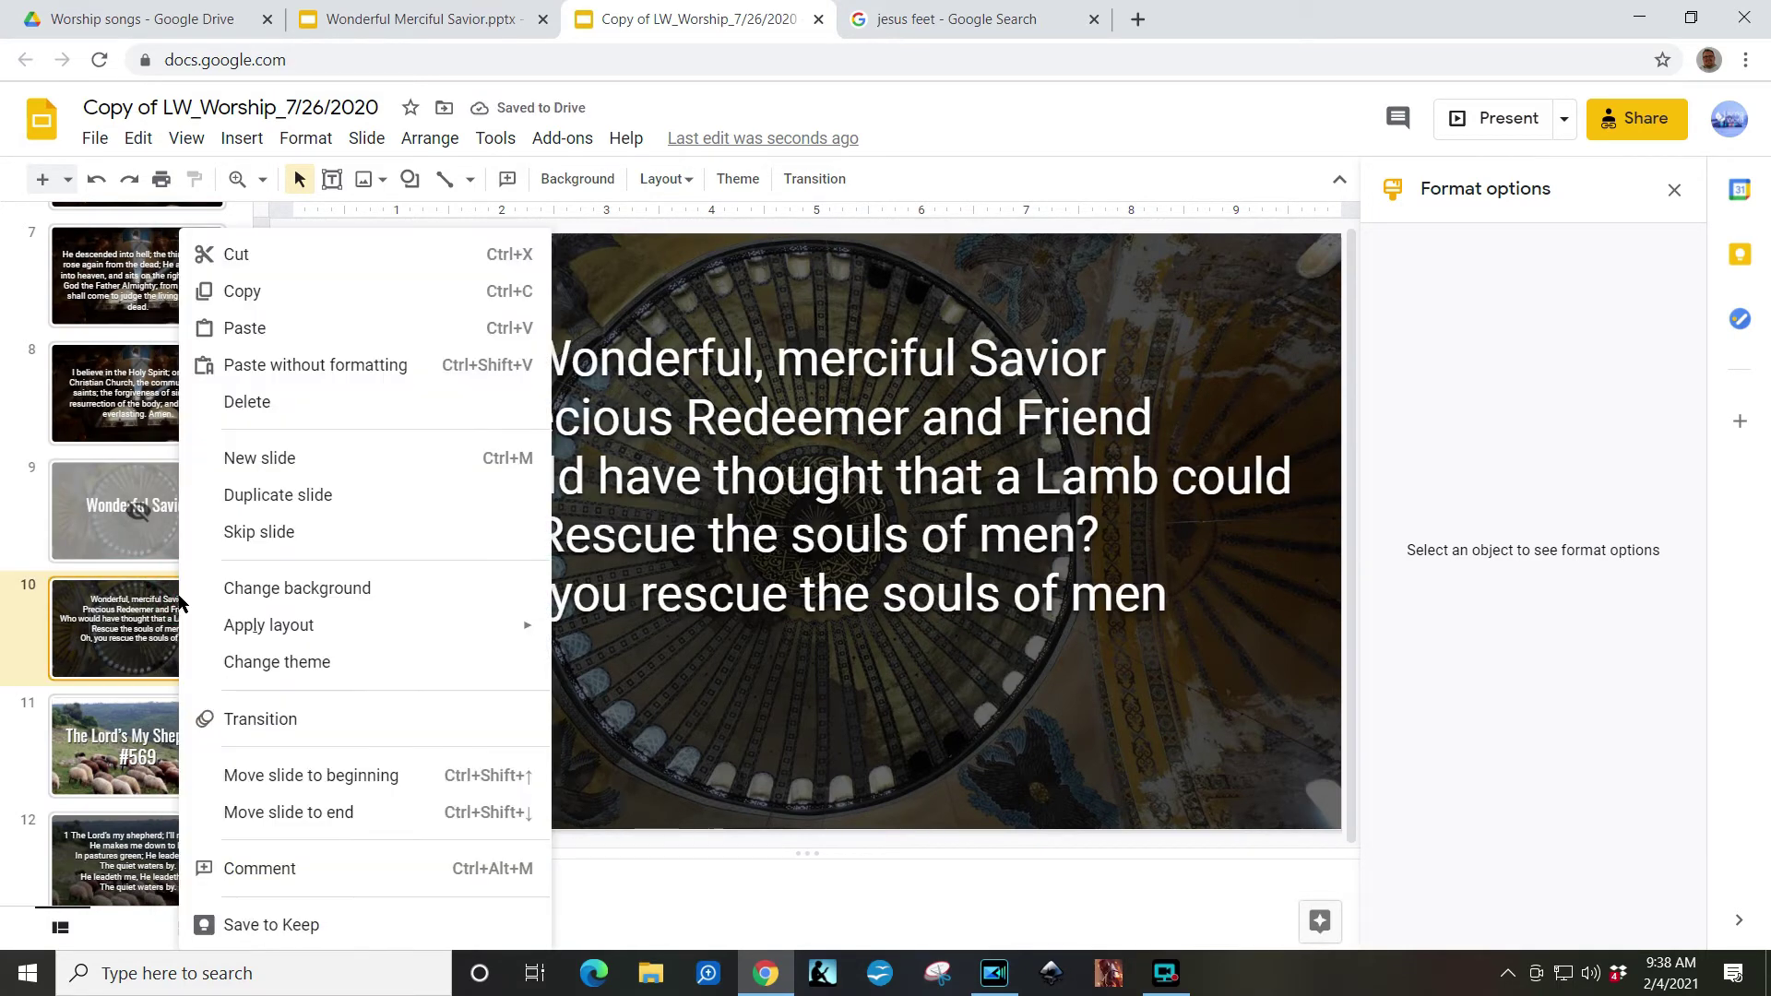
click(252, 535)
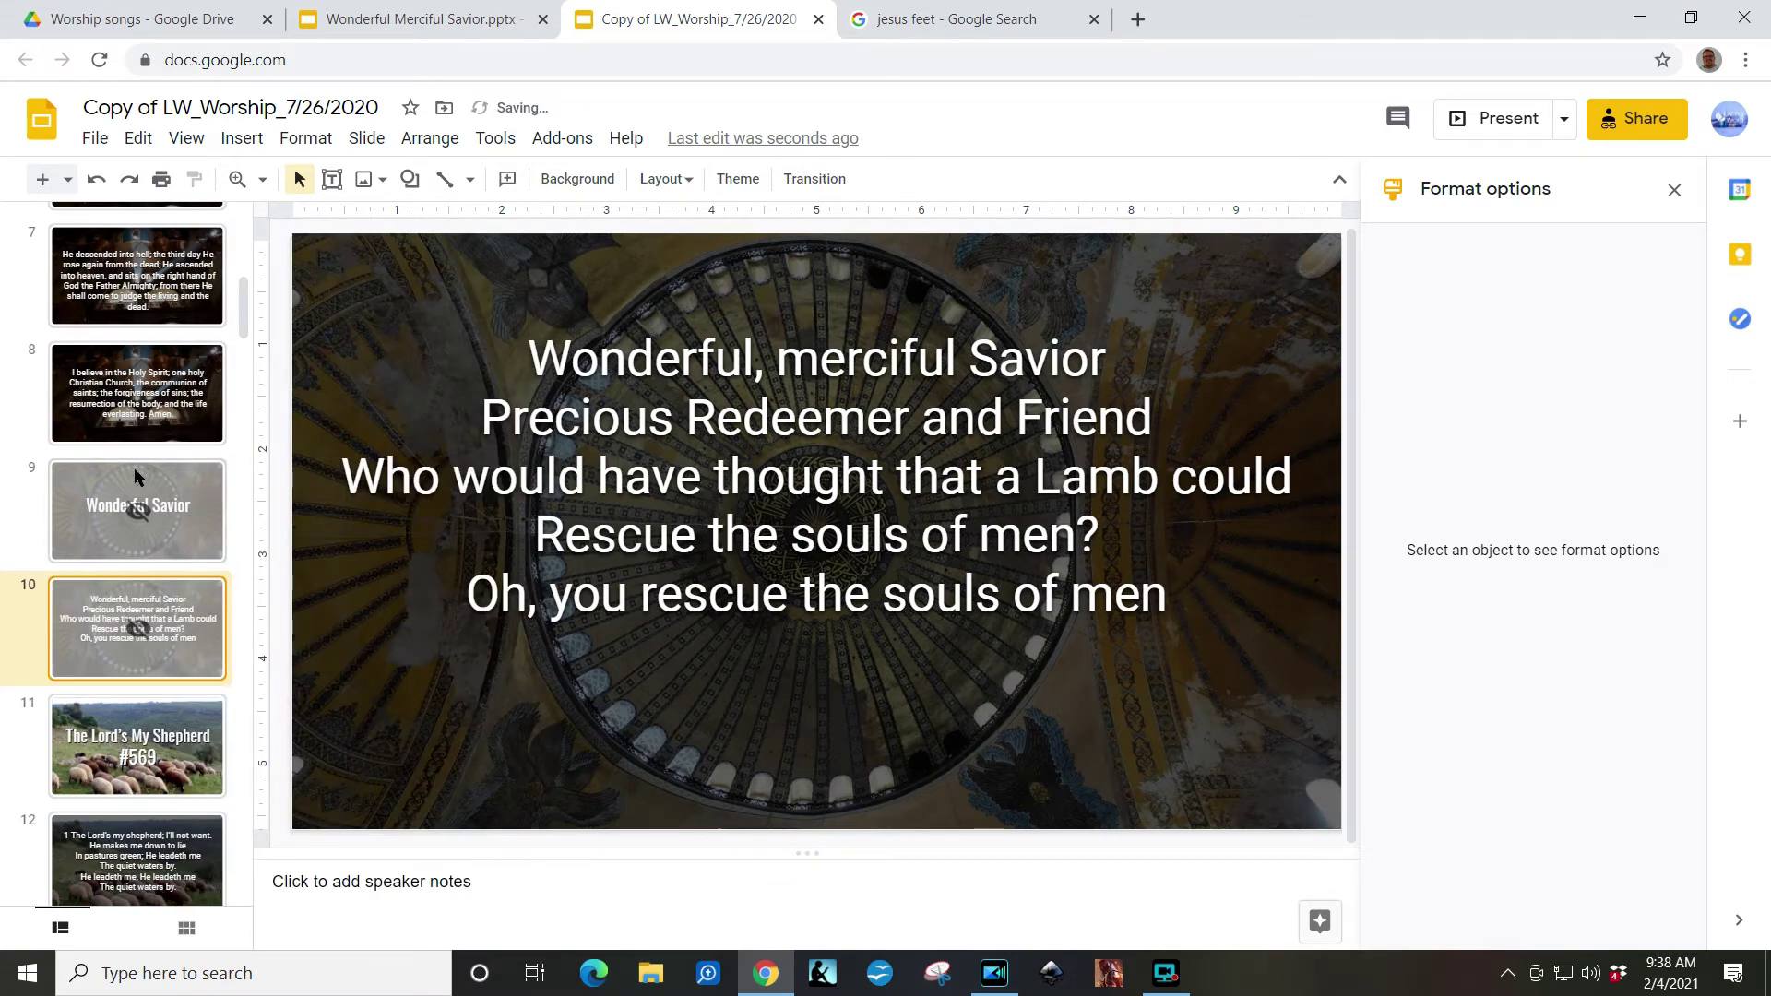
Step: Go back to slide 4, Declaring our Faith, past the last creed slide
click(135, 408)
scroll(139, 406, up, 7)
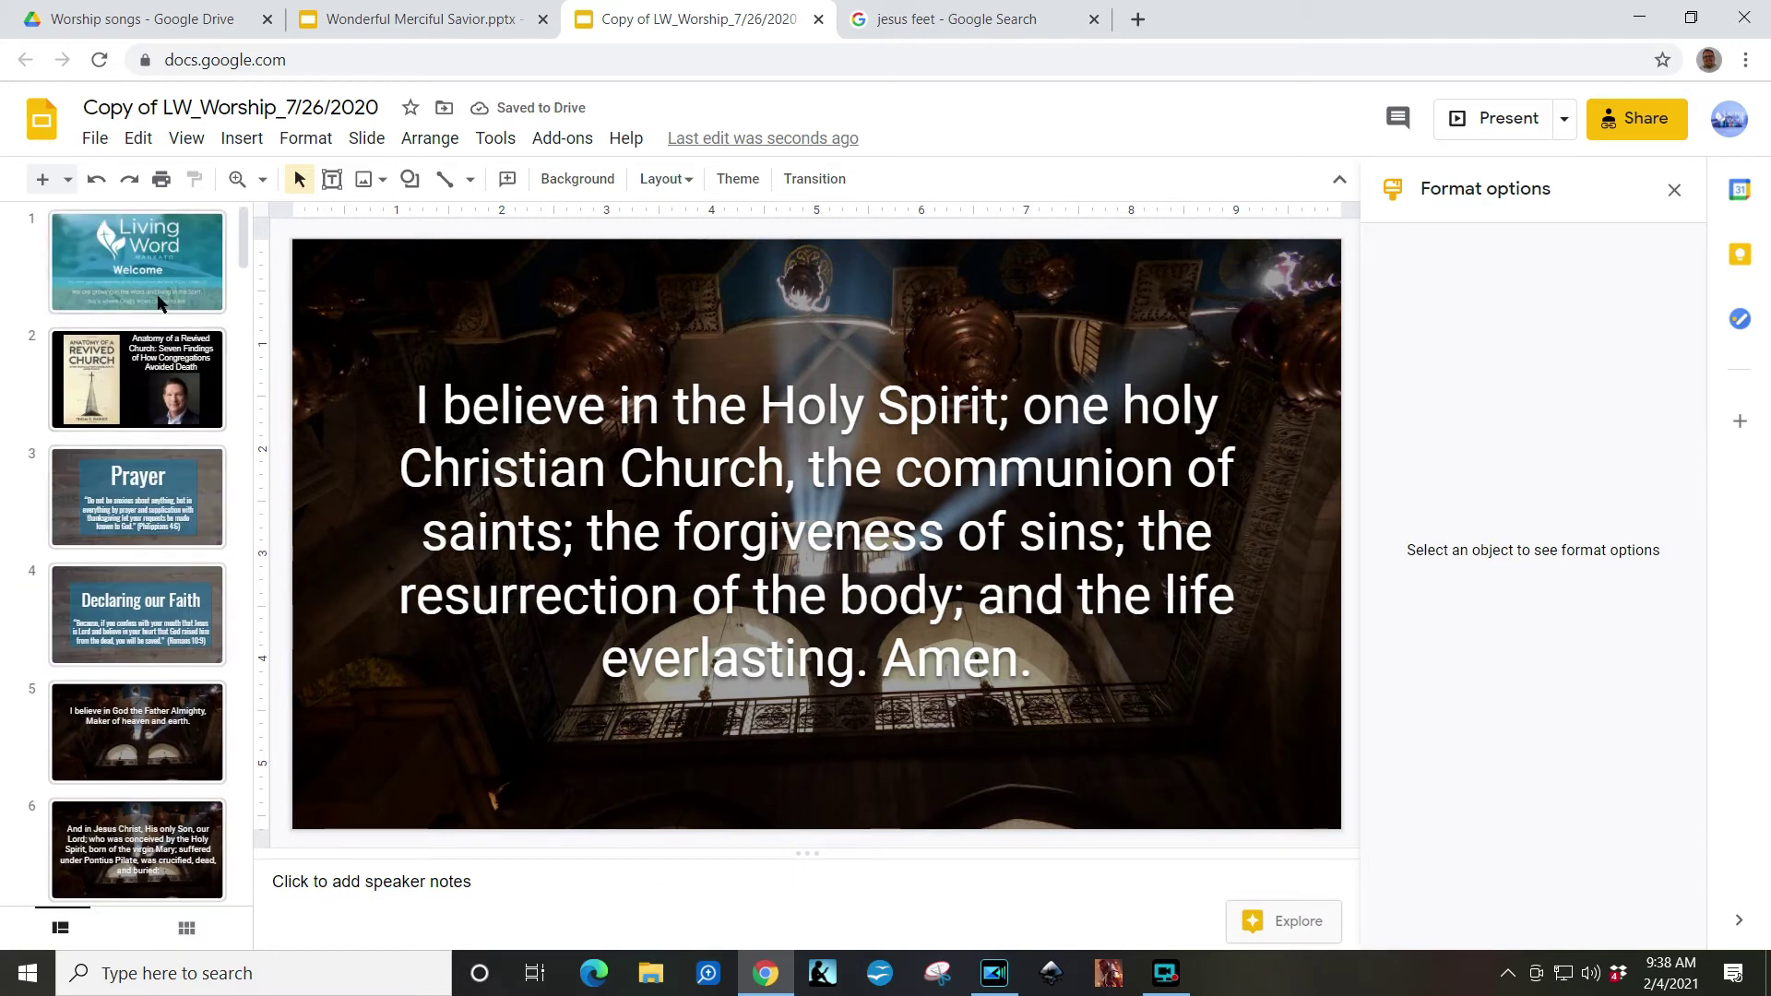
scroll(157, 305, down, 5)
scroll(143, 385, up, 3)
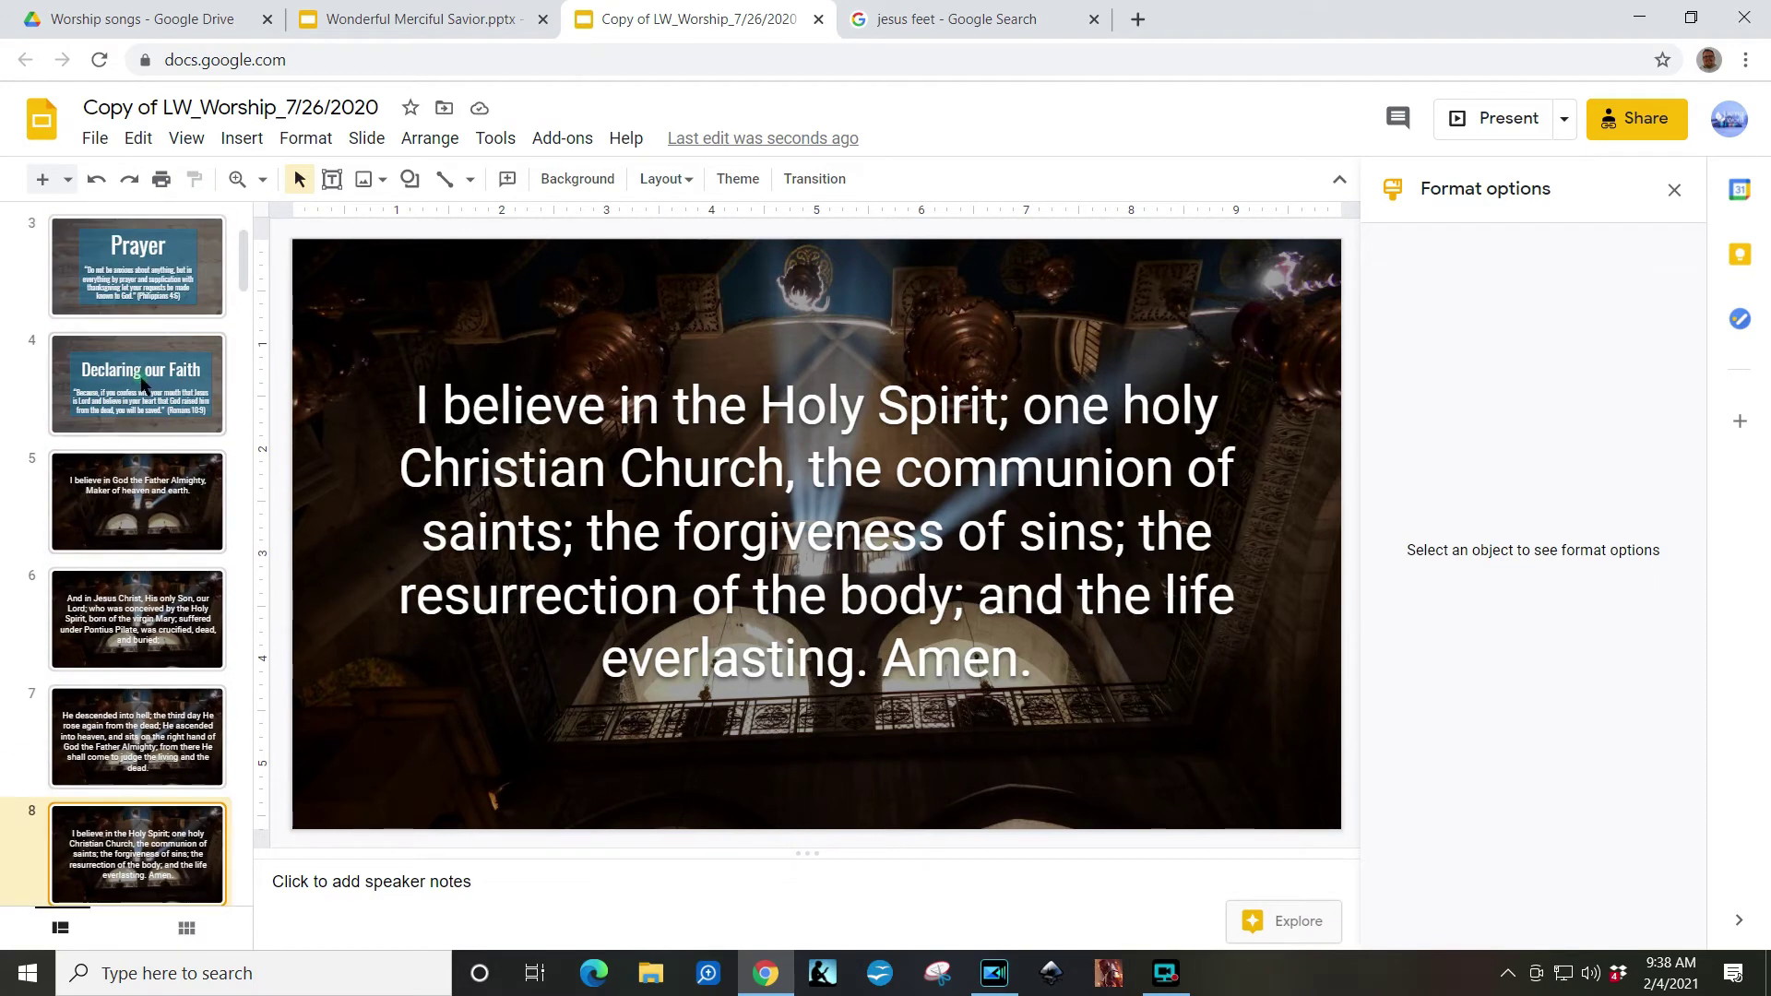
click(143, 385)
scroll(233, 583, up, 2)
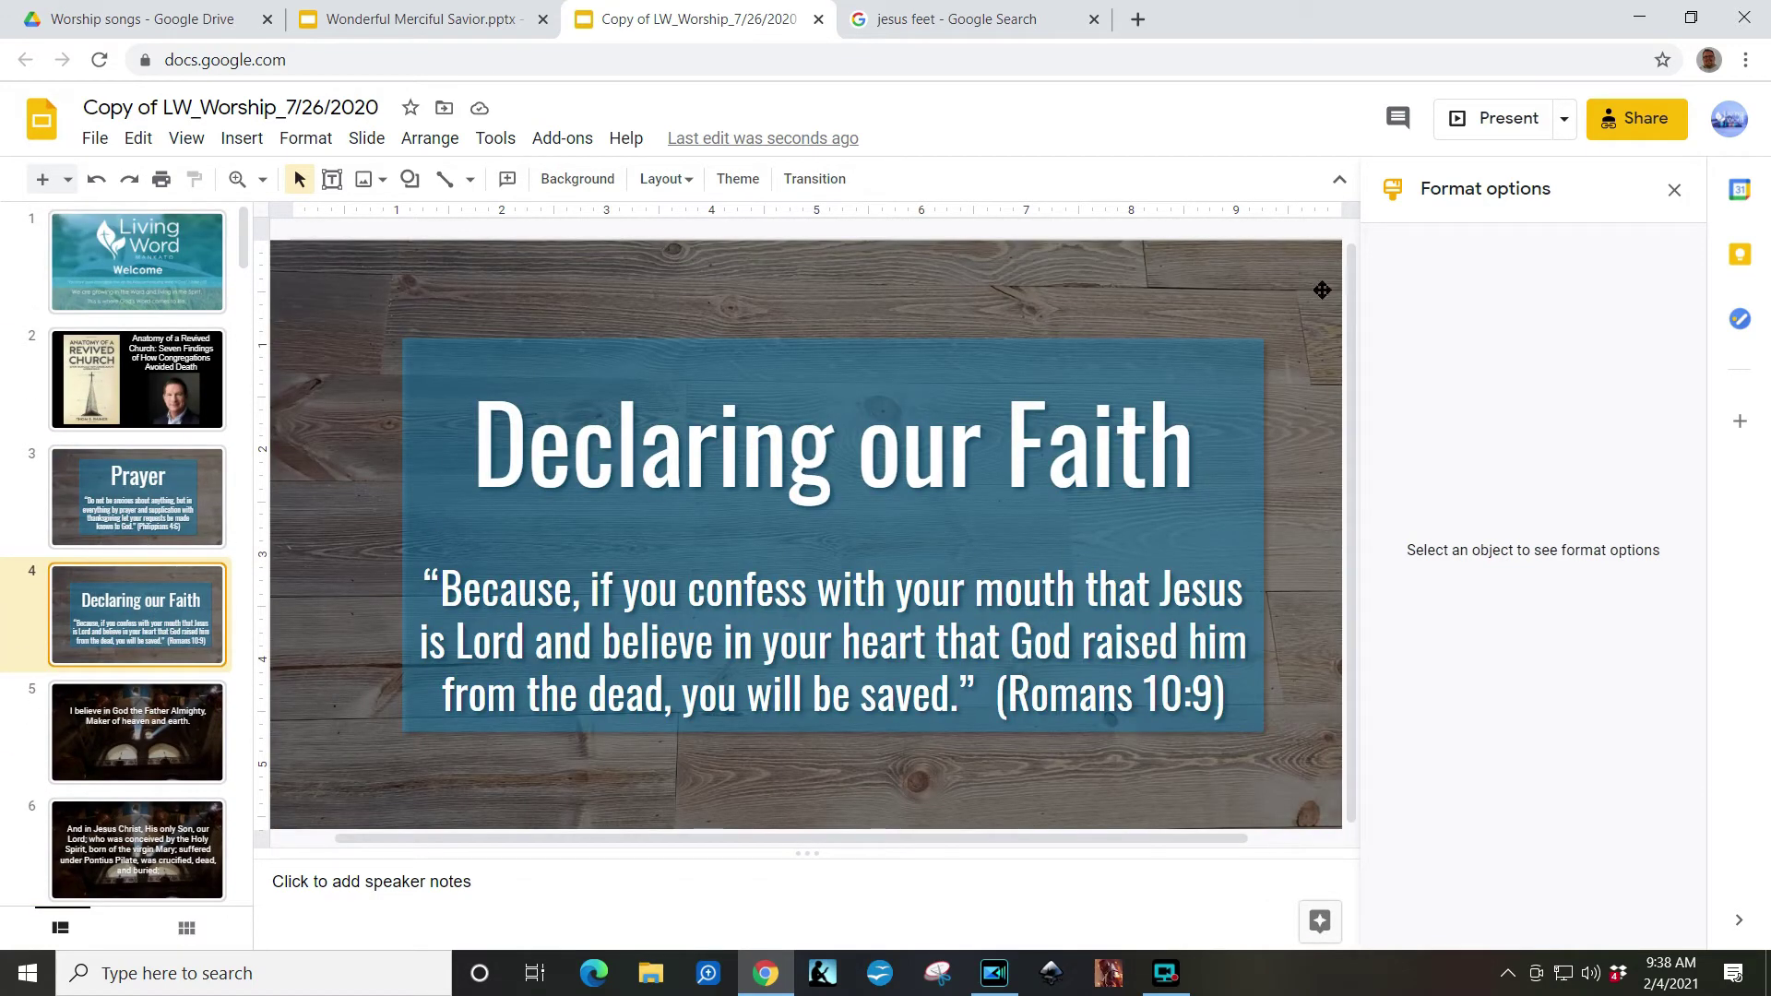
Step: Present from Declaring our Faith, advance through three creed slides, then exit to the editor
click(1441, 120)
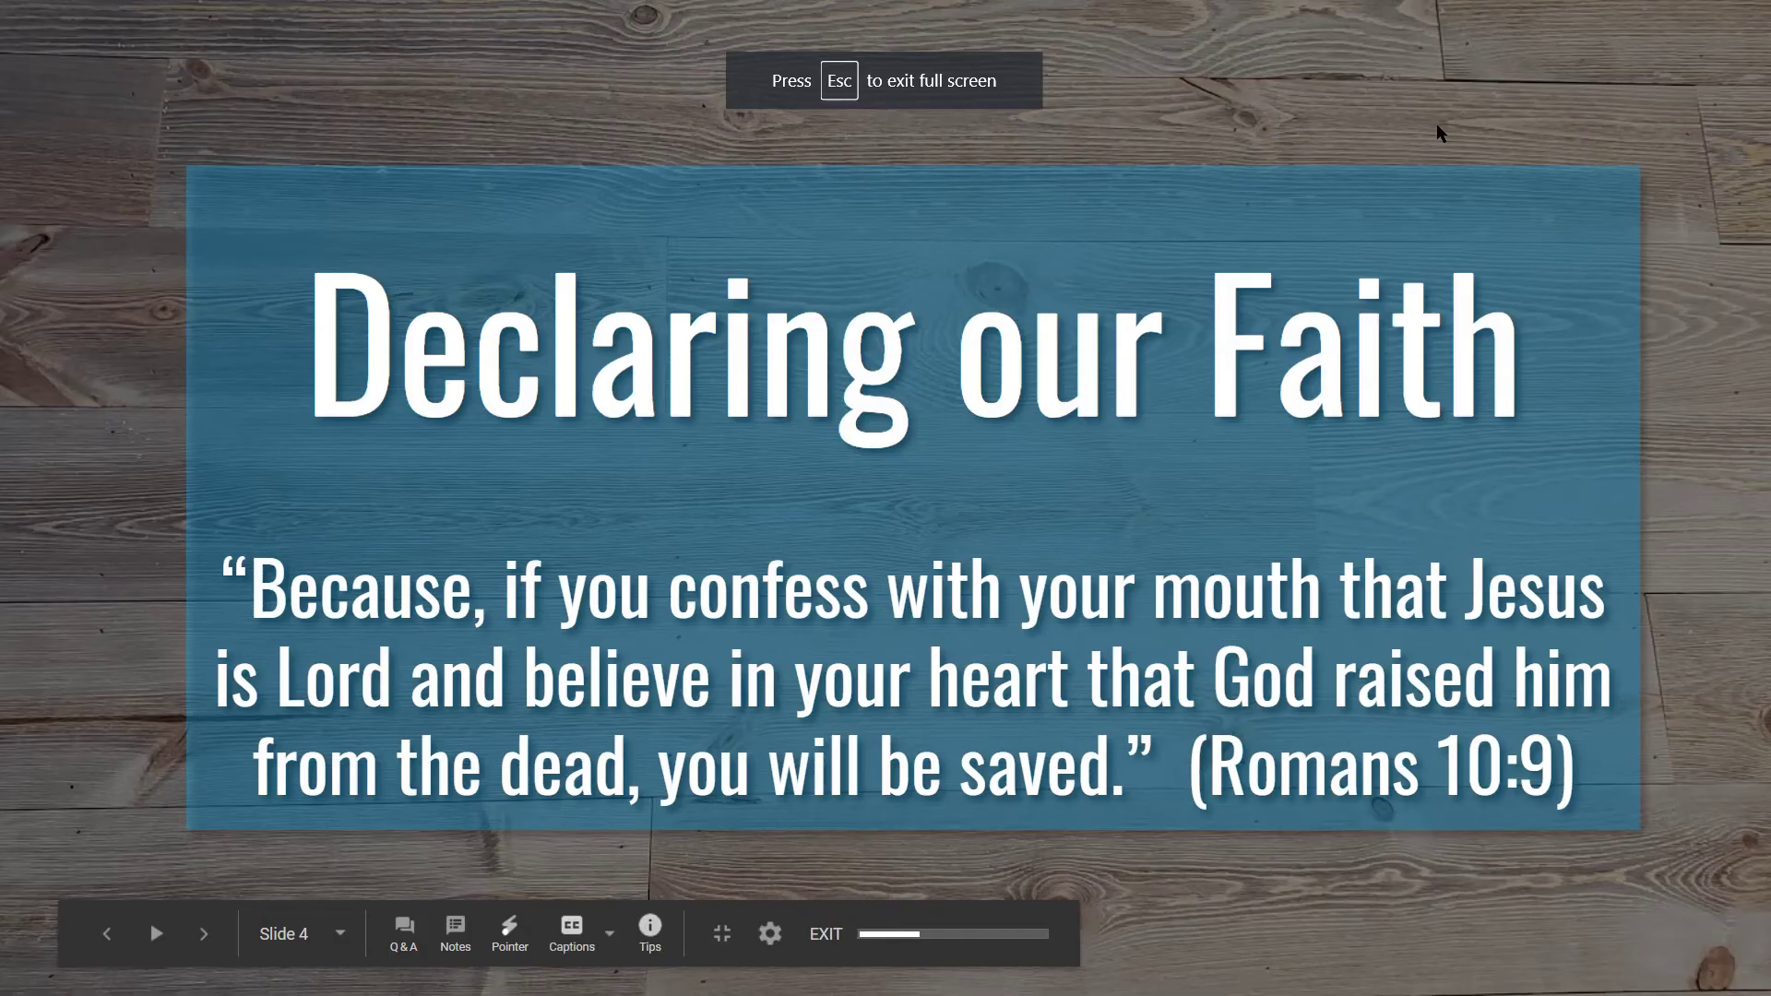
click(1441, 134)
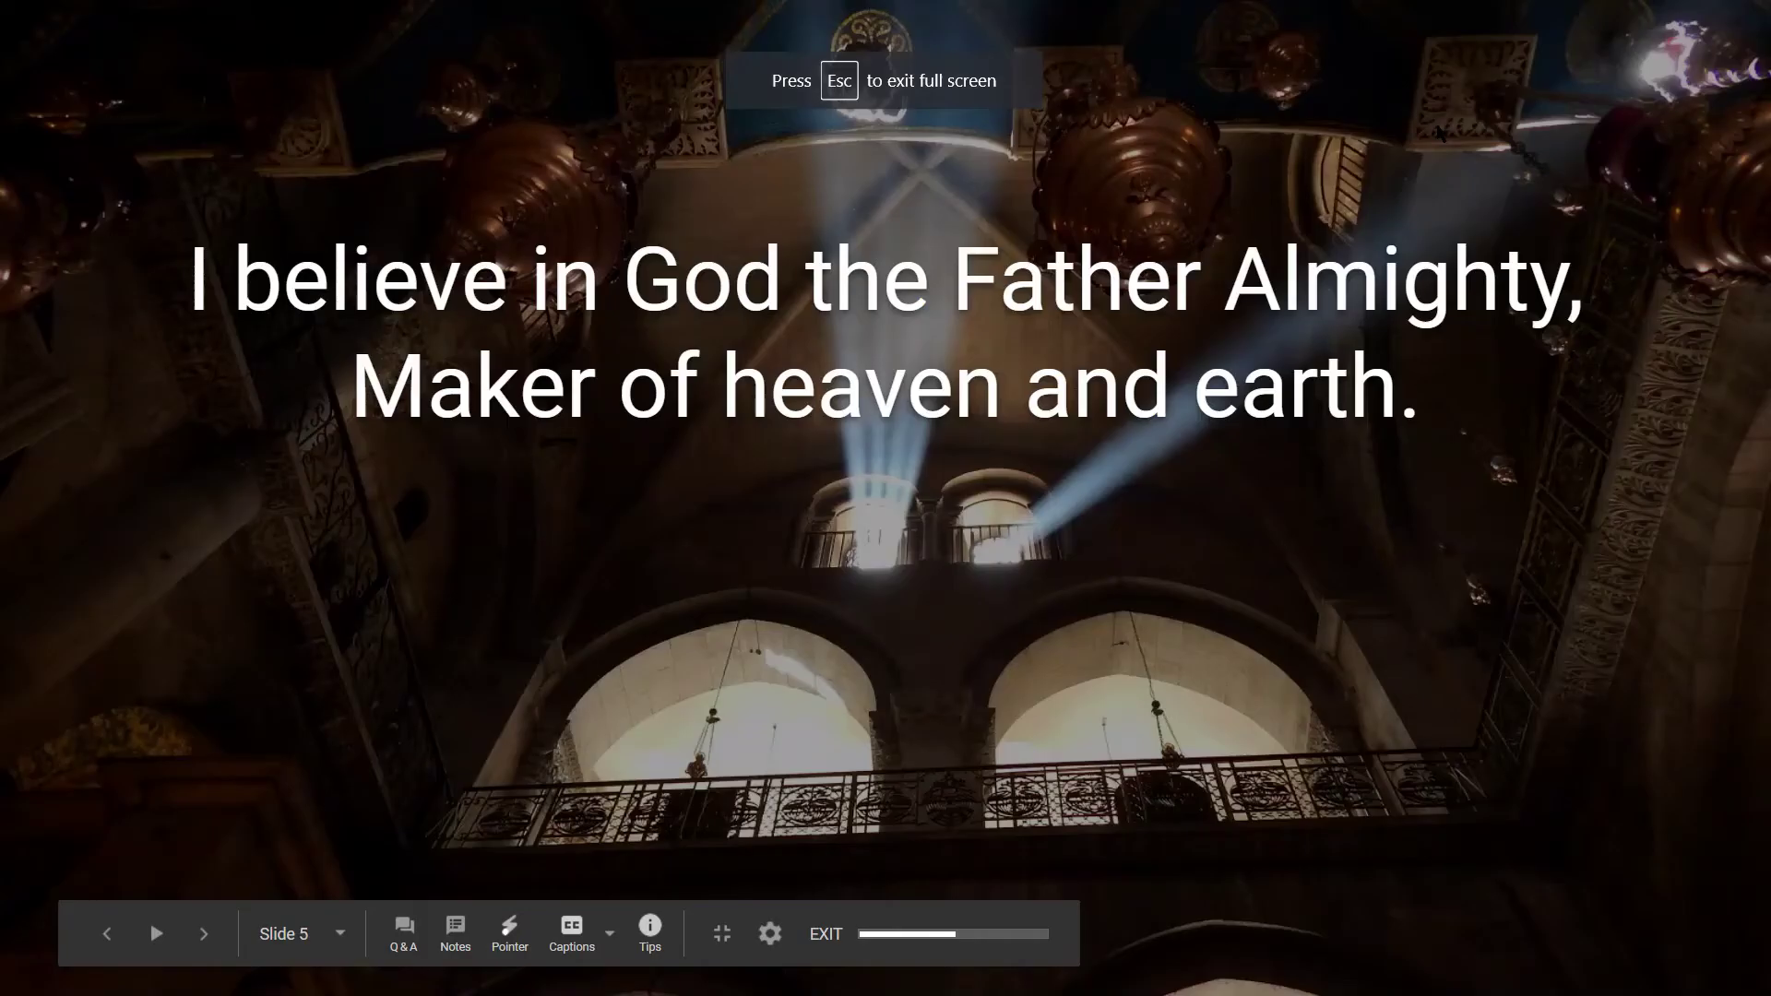
click(1441, 134)
click(1441, 133)
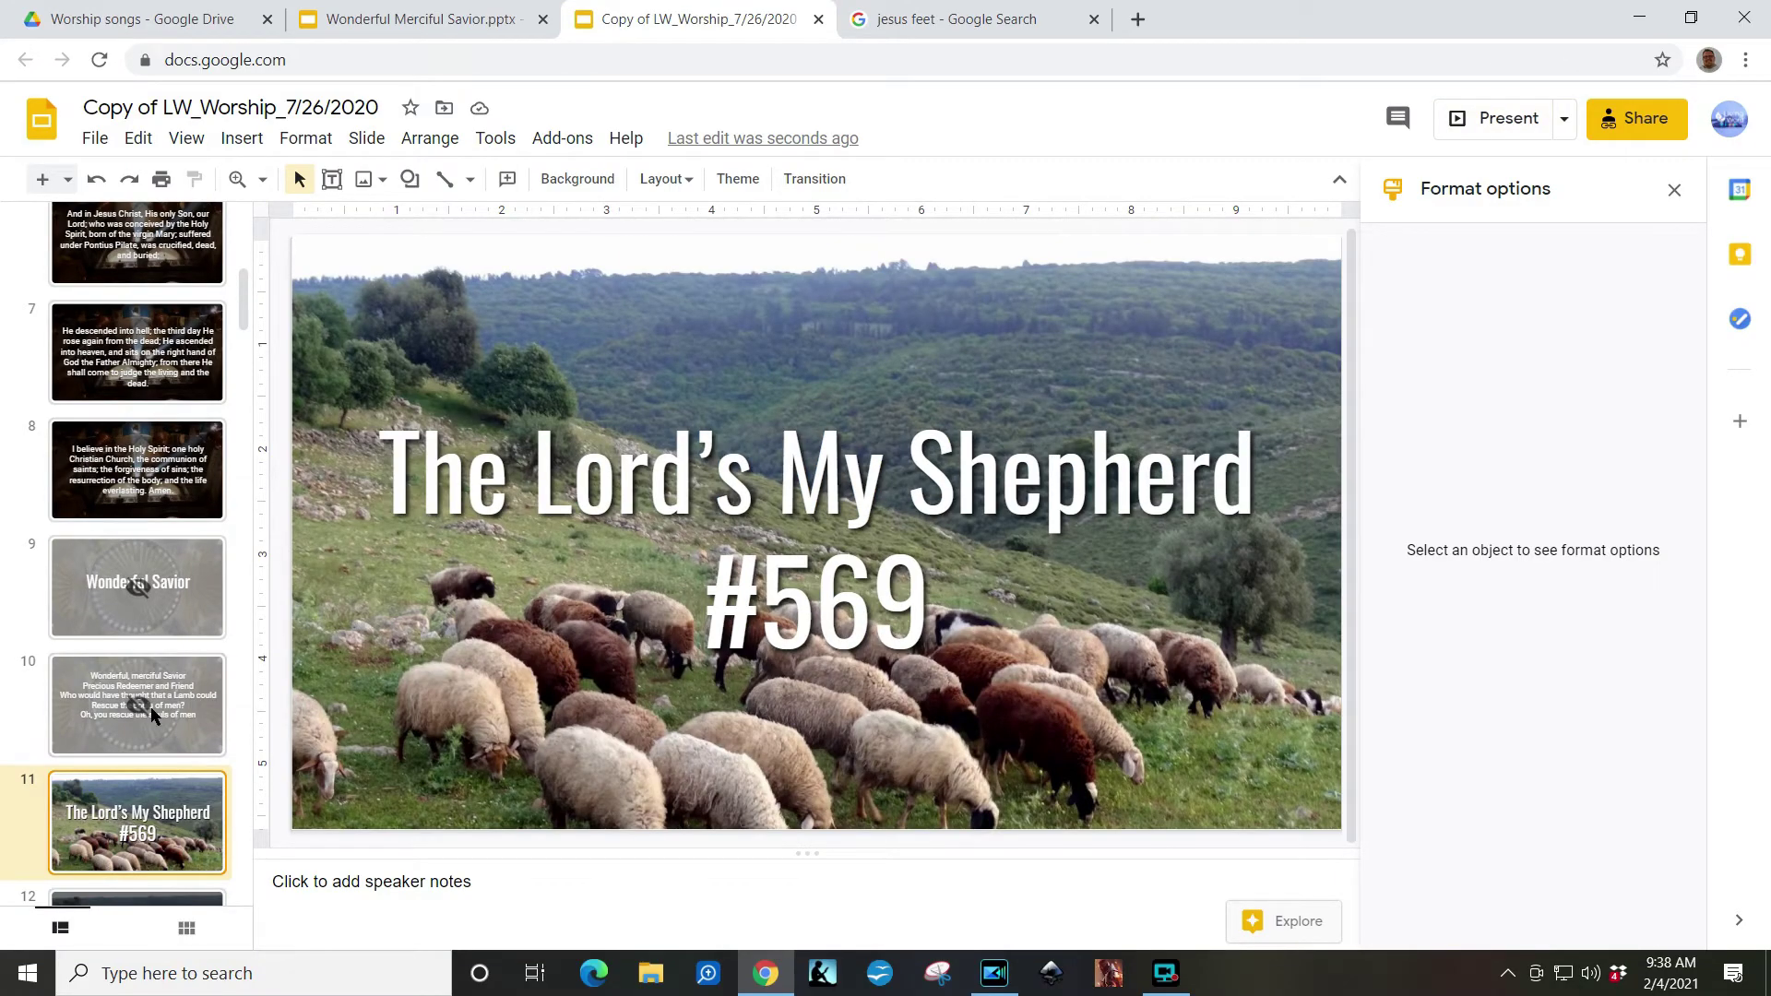
scroll(152, 707, down, 3)
scroll(164, 690, up, 8)
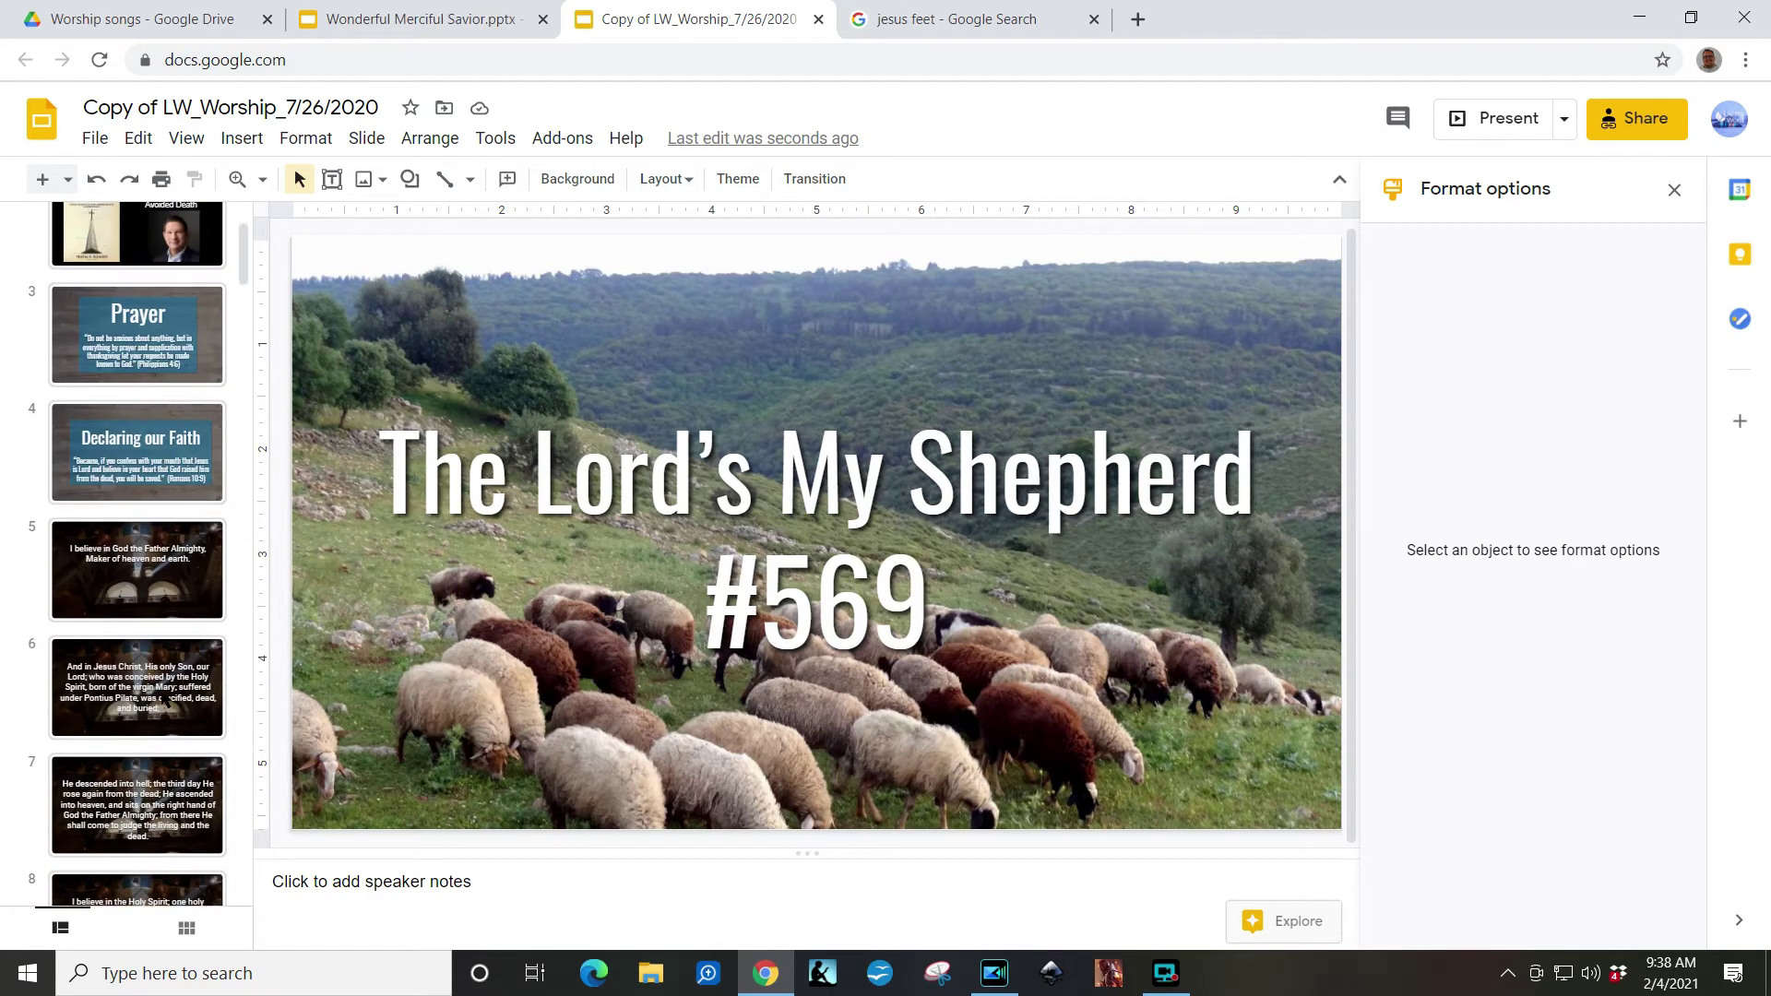
scroll(164, 698, up, 2)
Step: Open the Announcements link from the Welcome slide's speaker notes, then return to the worship deck
click(166, 253)
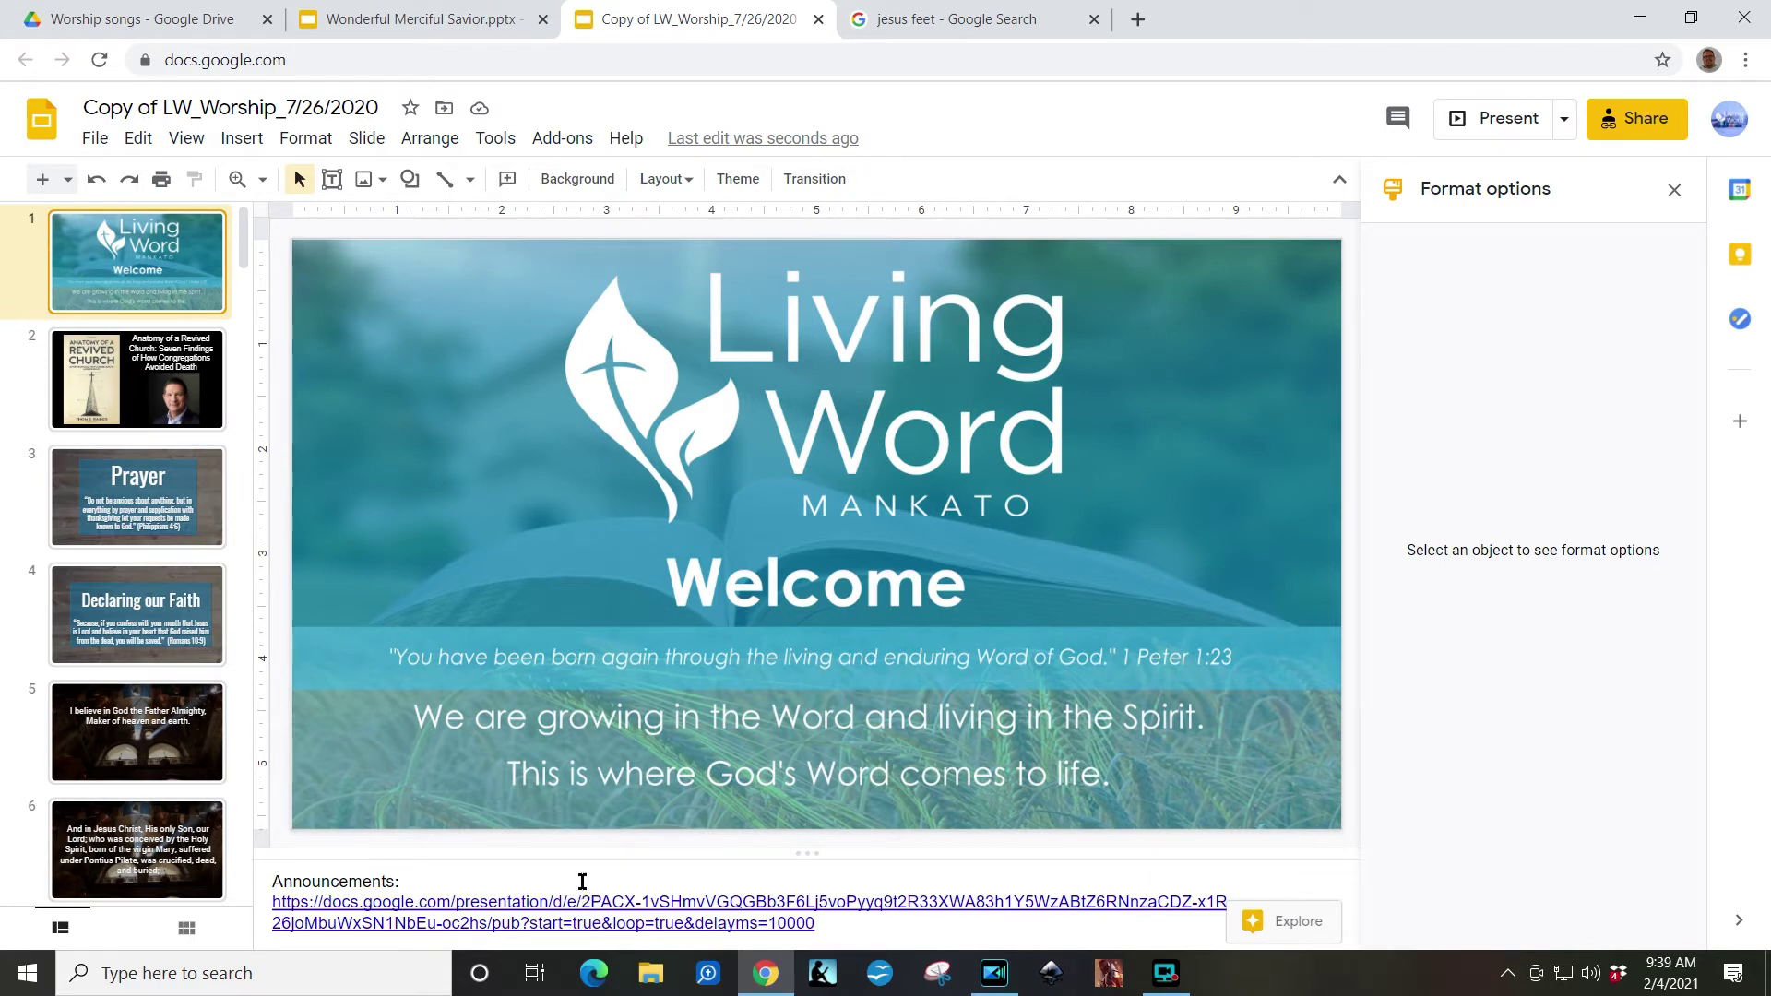
click(627, 901)
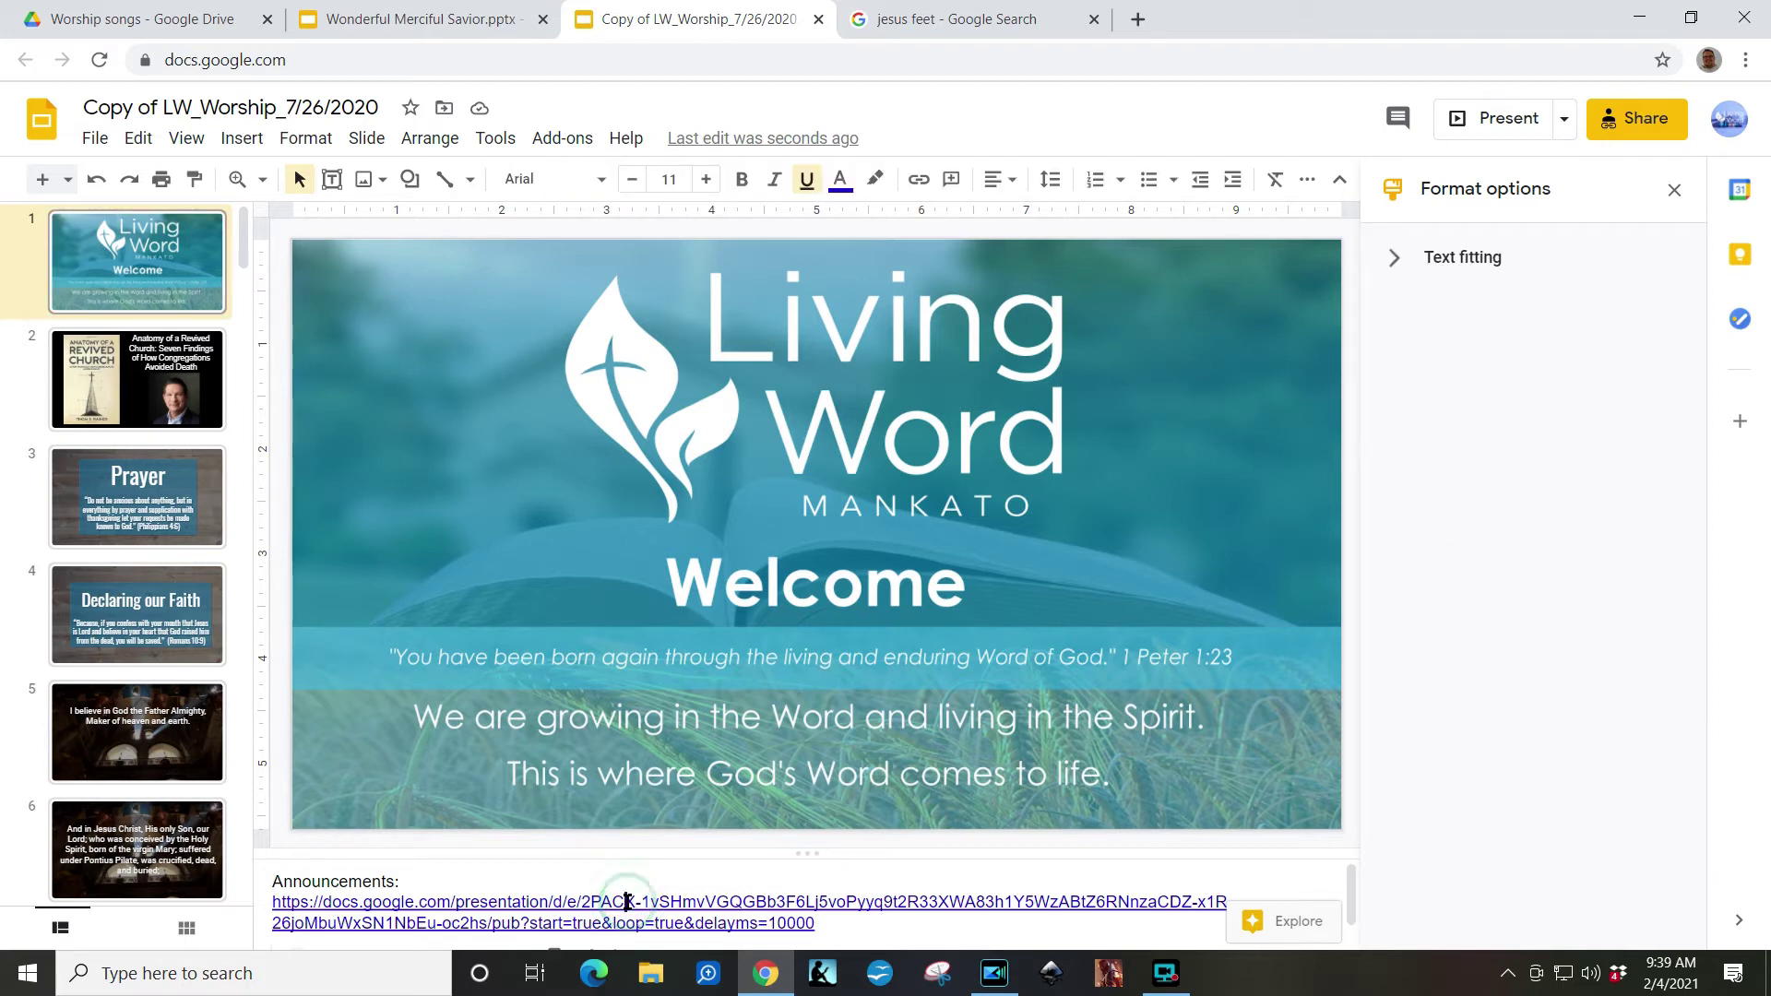
scroll(1350, 895, down, 2)
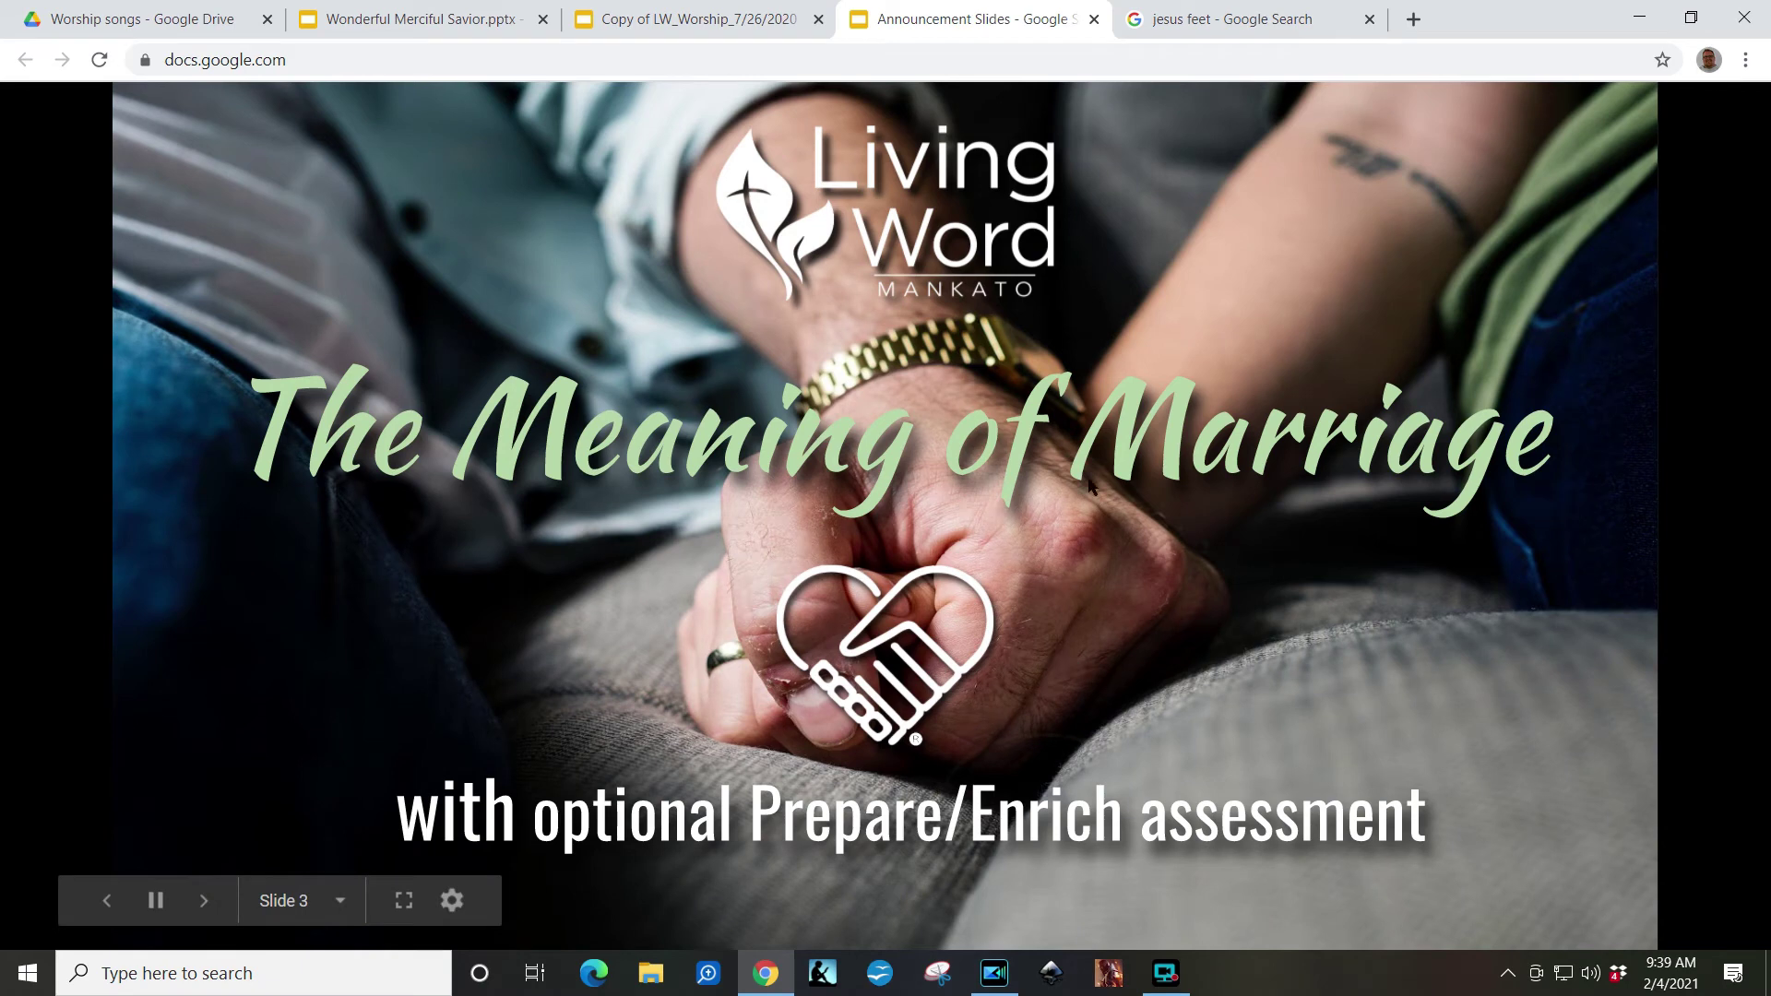
click(572, 30)
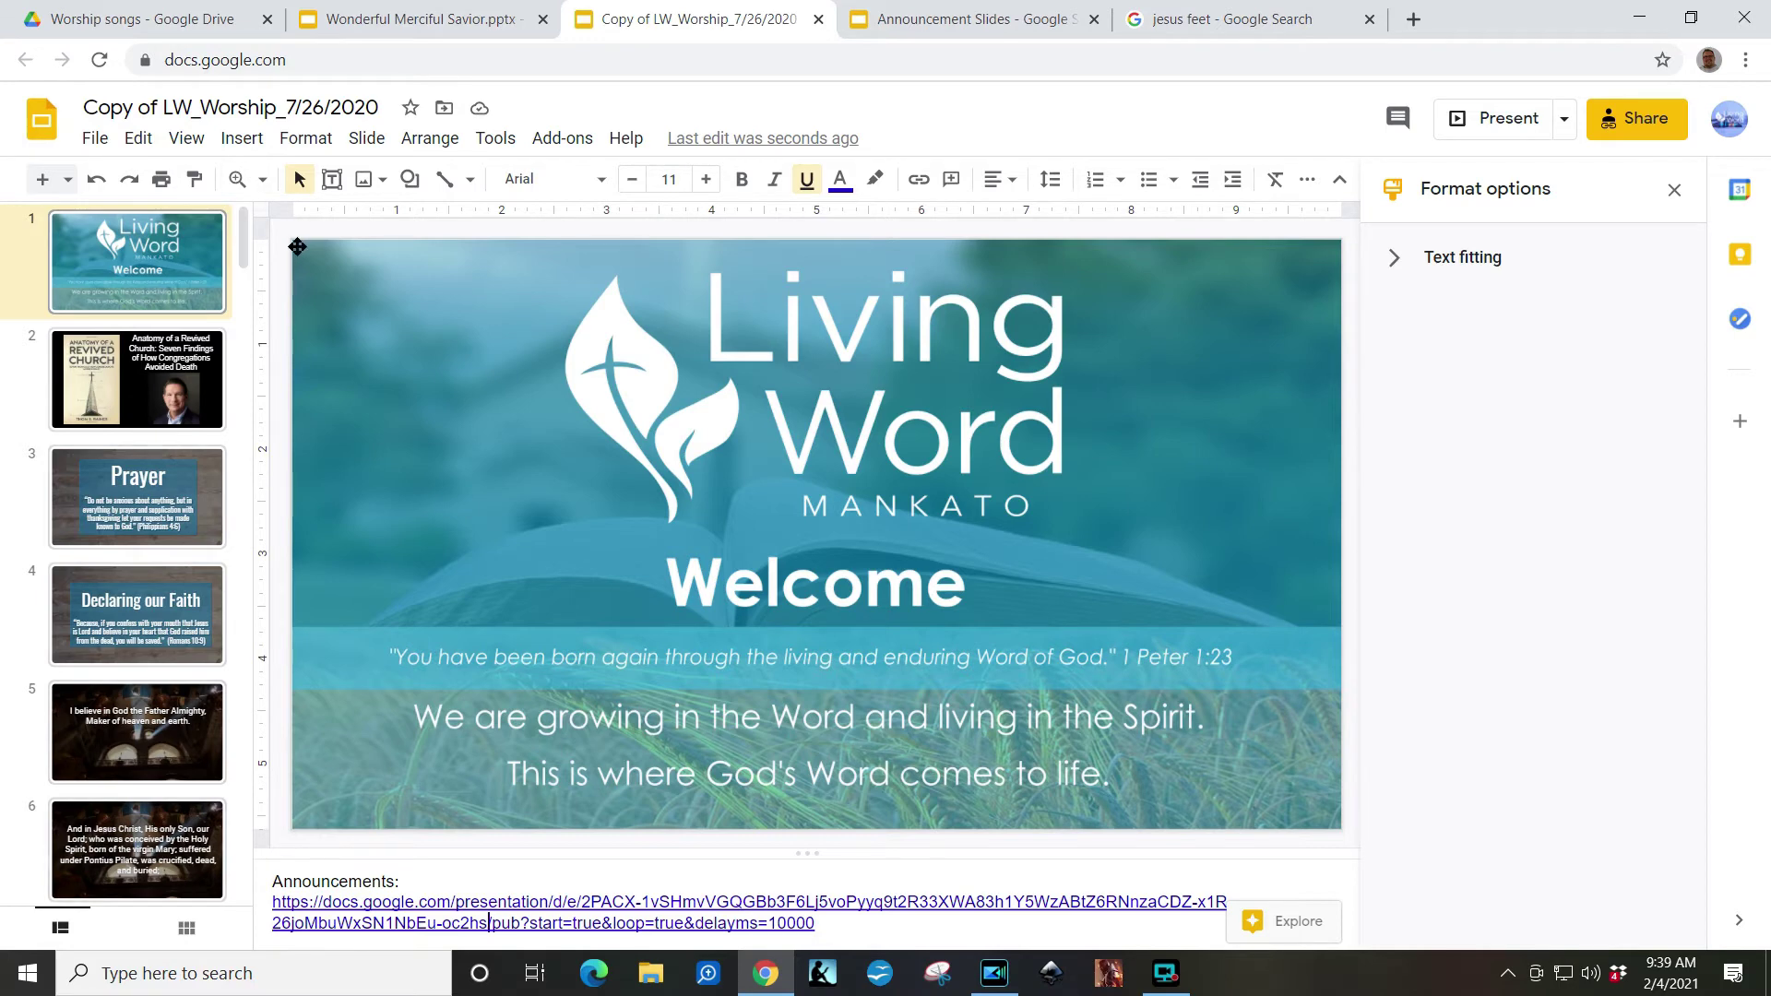
scroll(242, 226, down, 10)
scroll(139, 411, up, 10)
Step: In Drive, browse Living Word Mankato > Media & Communications > Announcement Slides and open the presentation
click(202, 13)
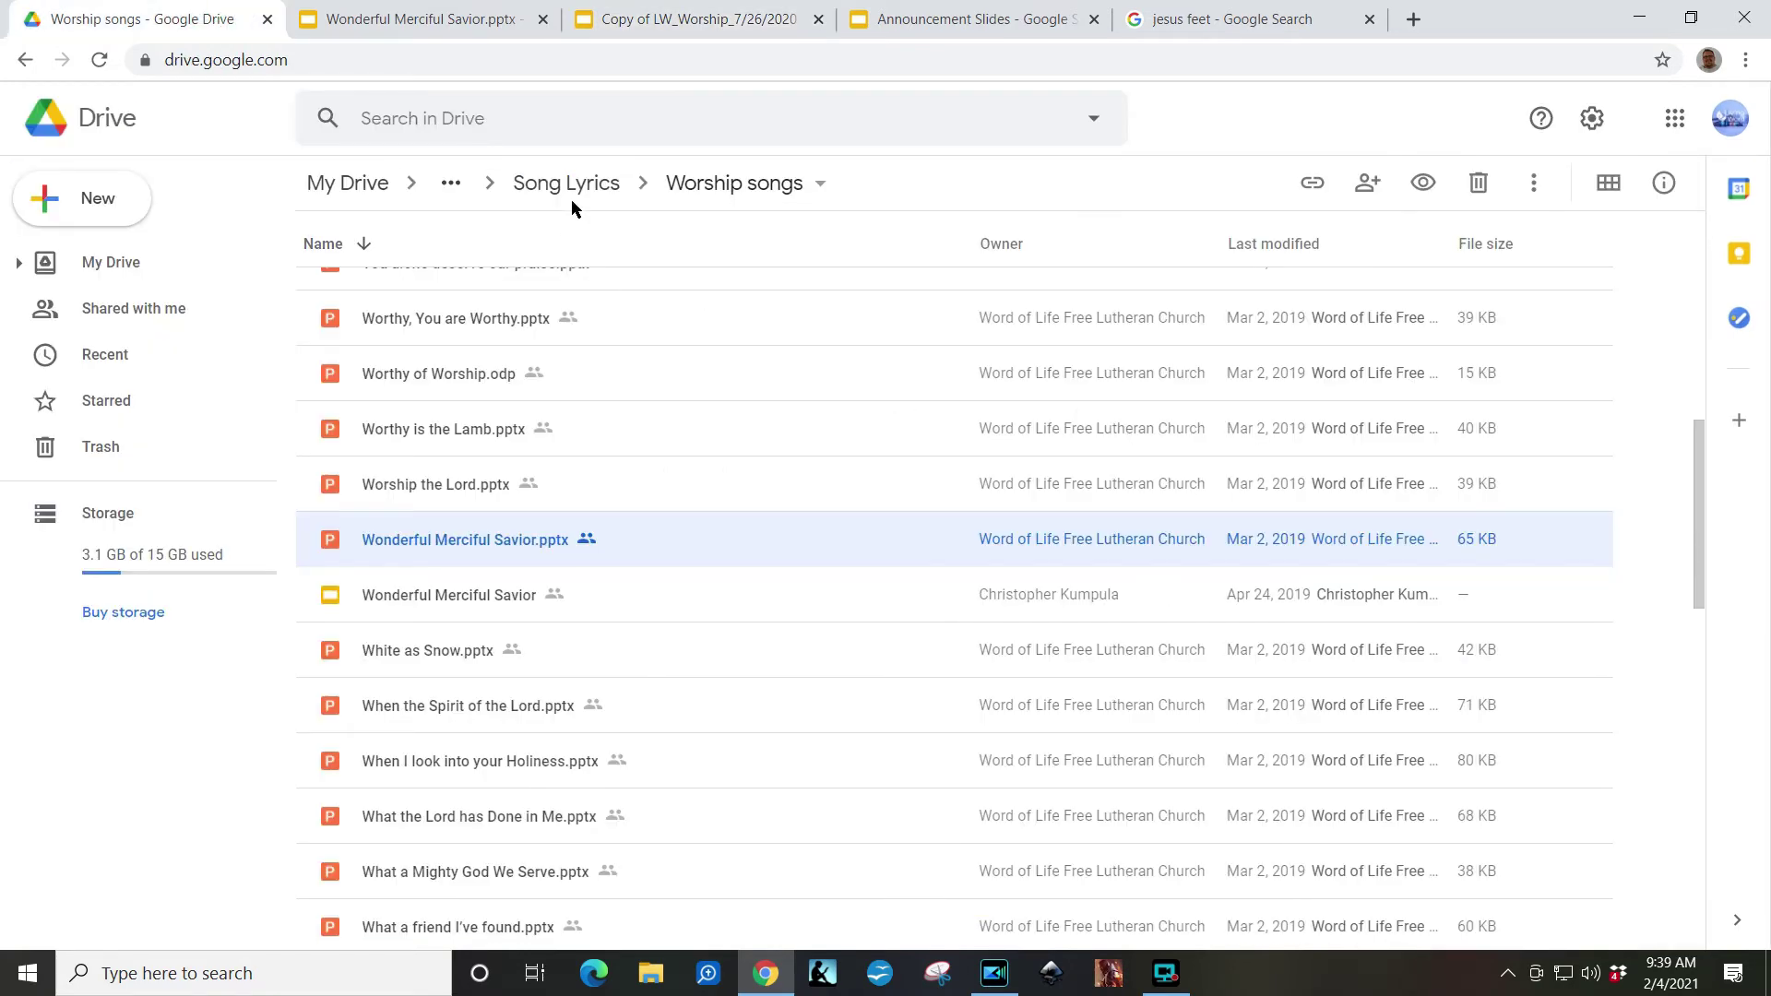
click(546, 195)
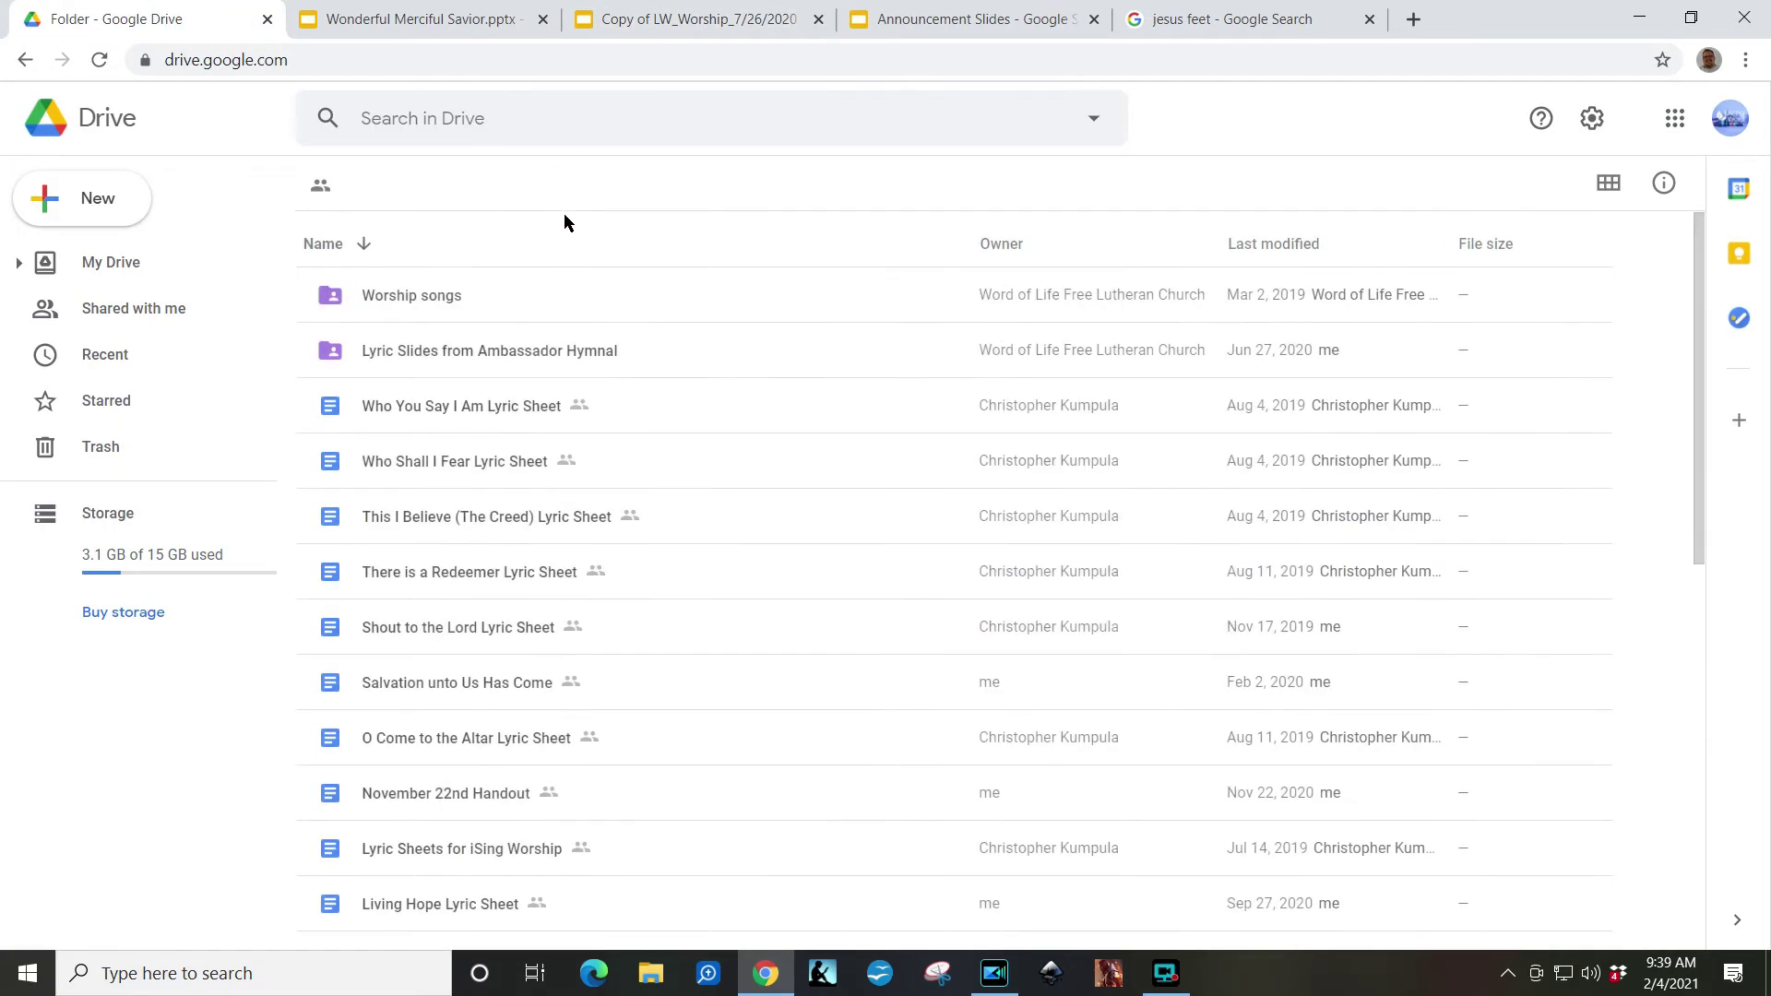
click(527, 194)
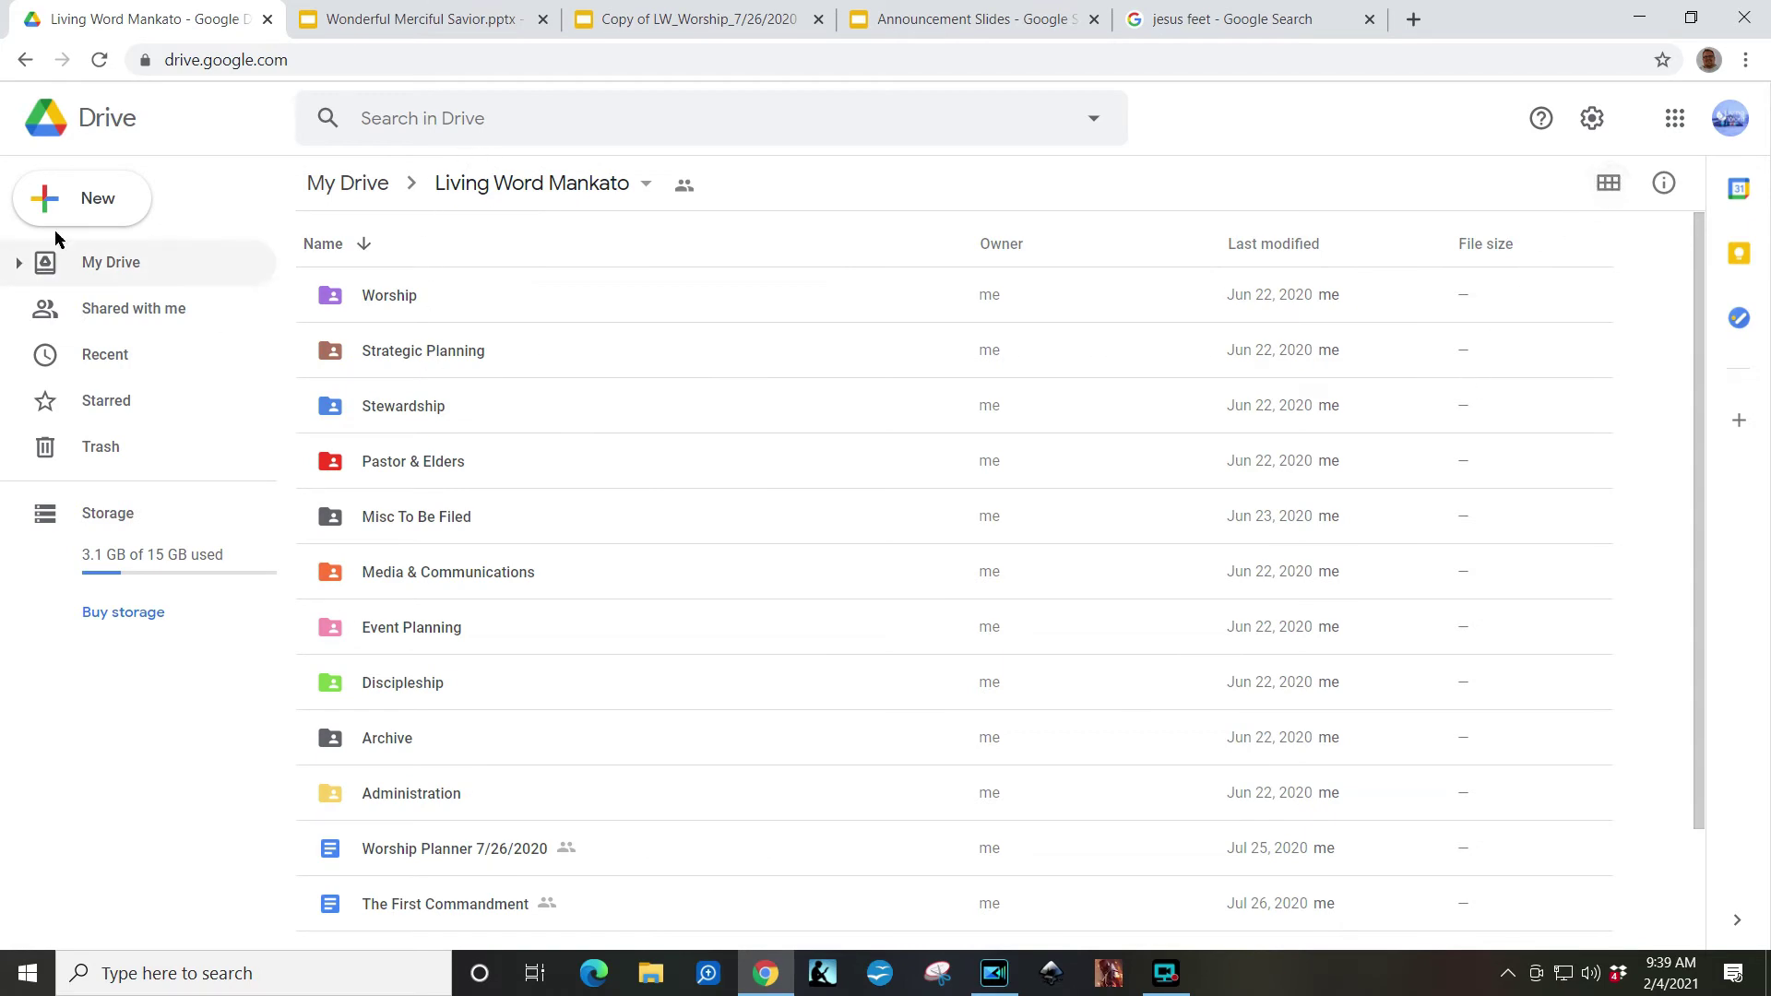
click(1609, 185)
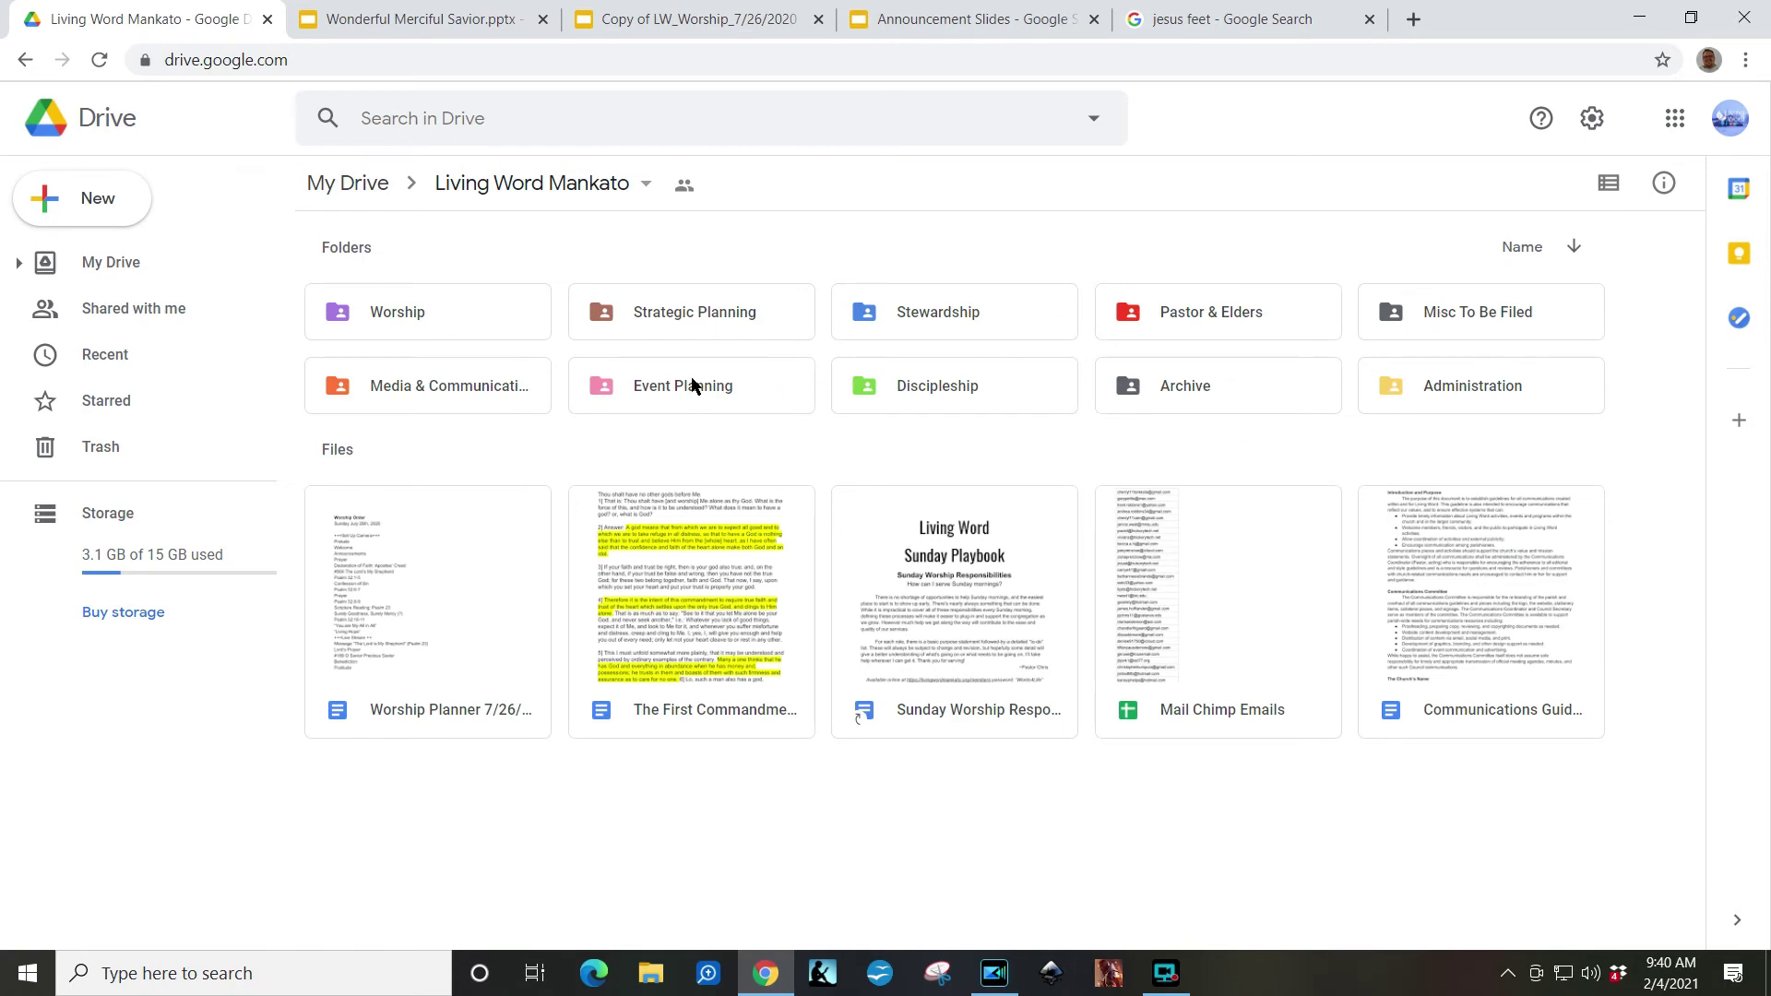
double_click(450, 386)
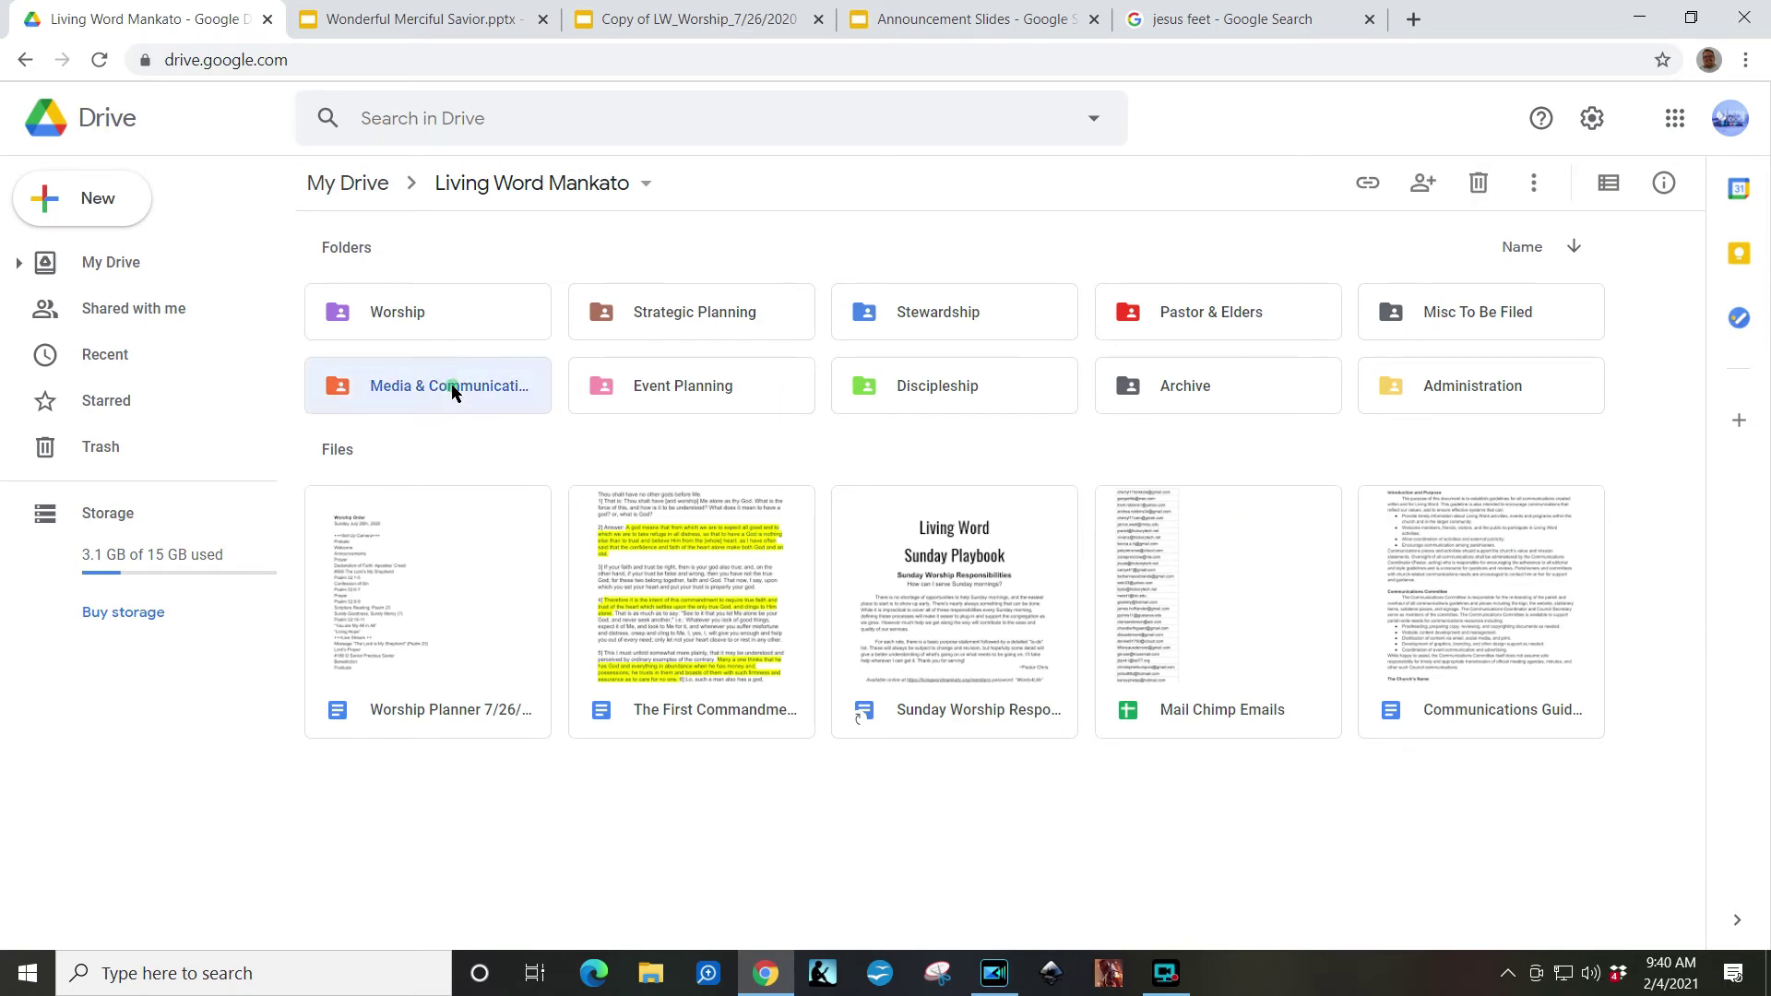
double_click(439, 460)
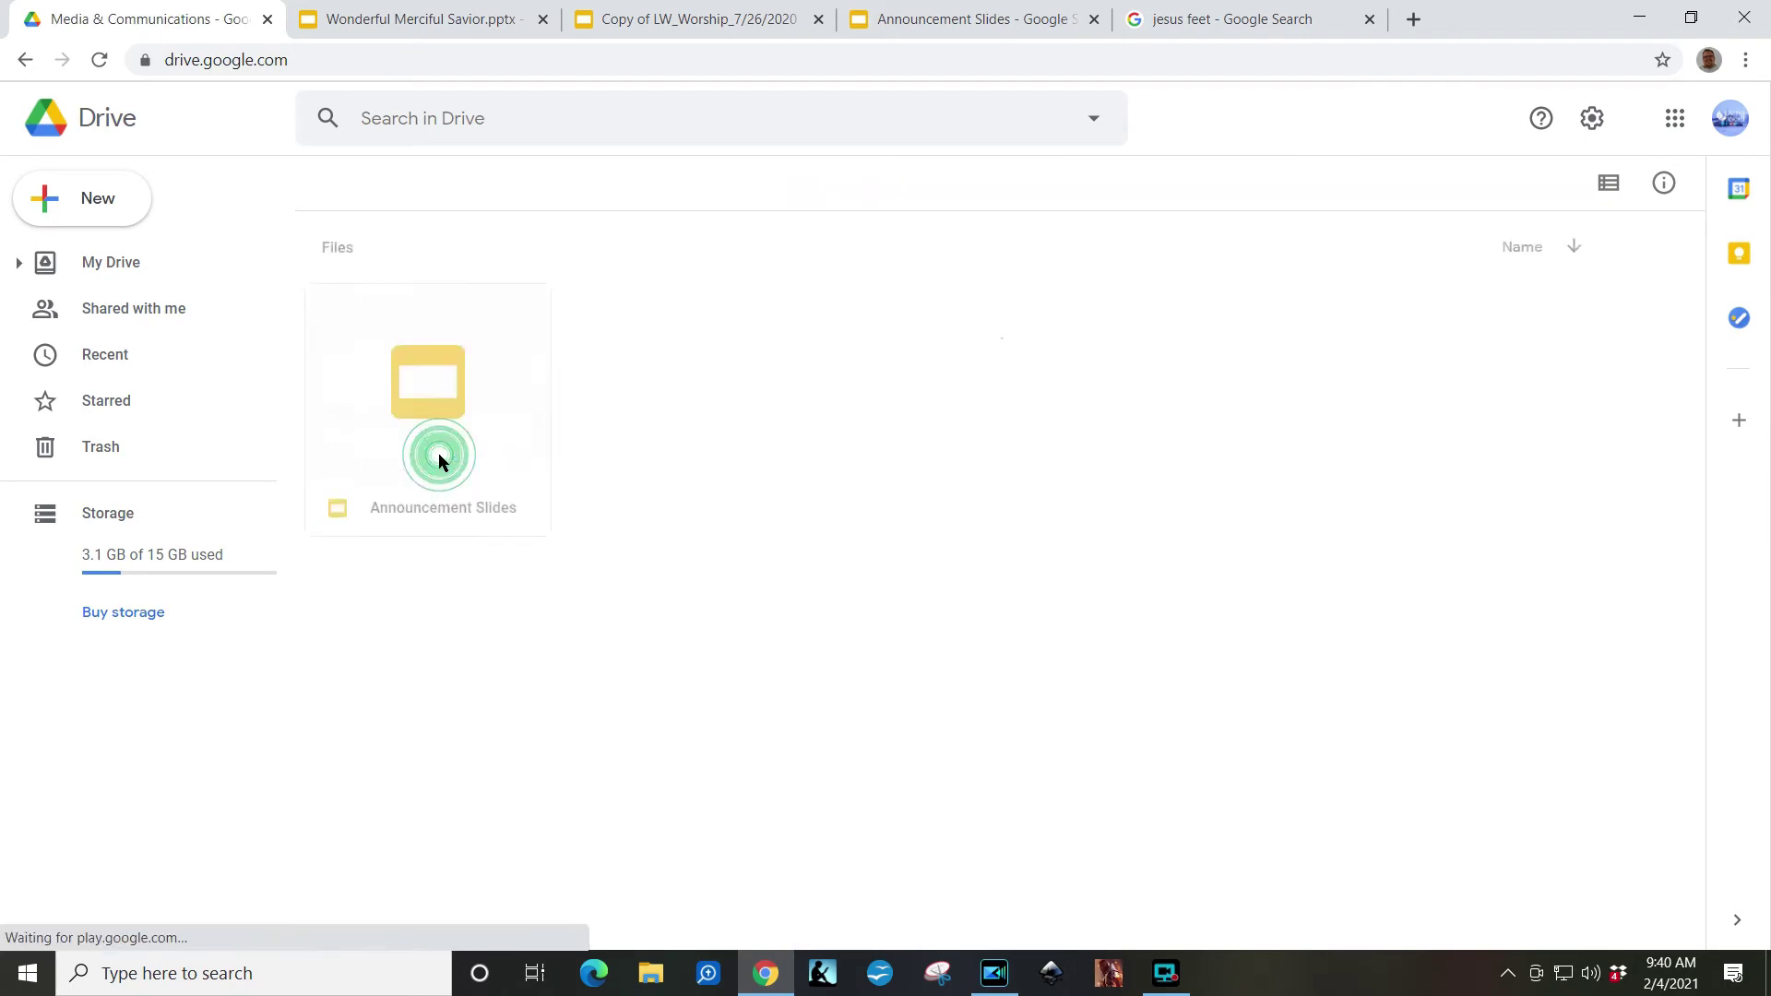
double_click(439, 455)
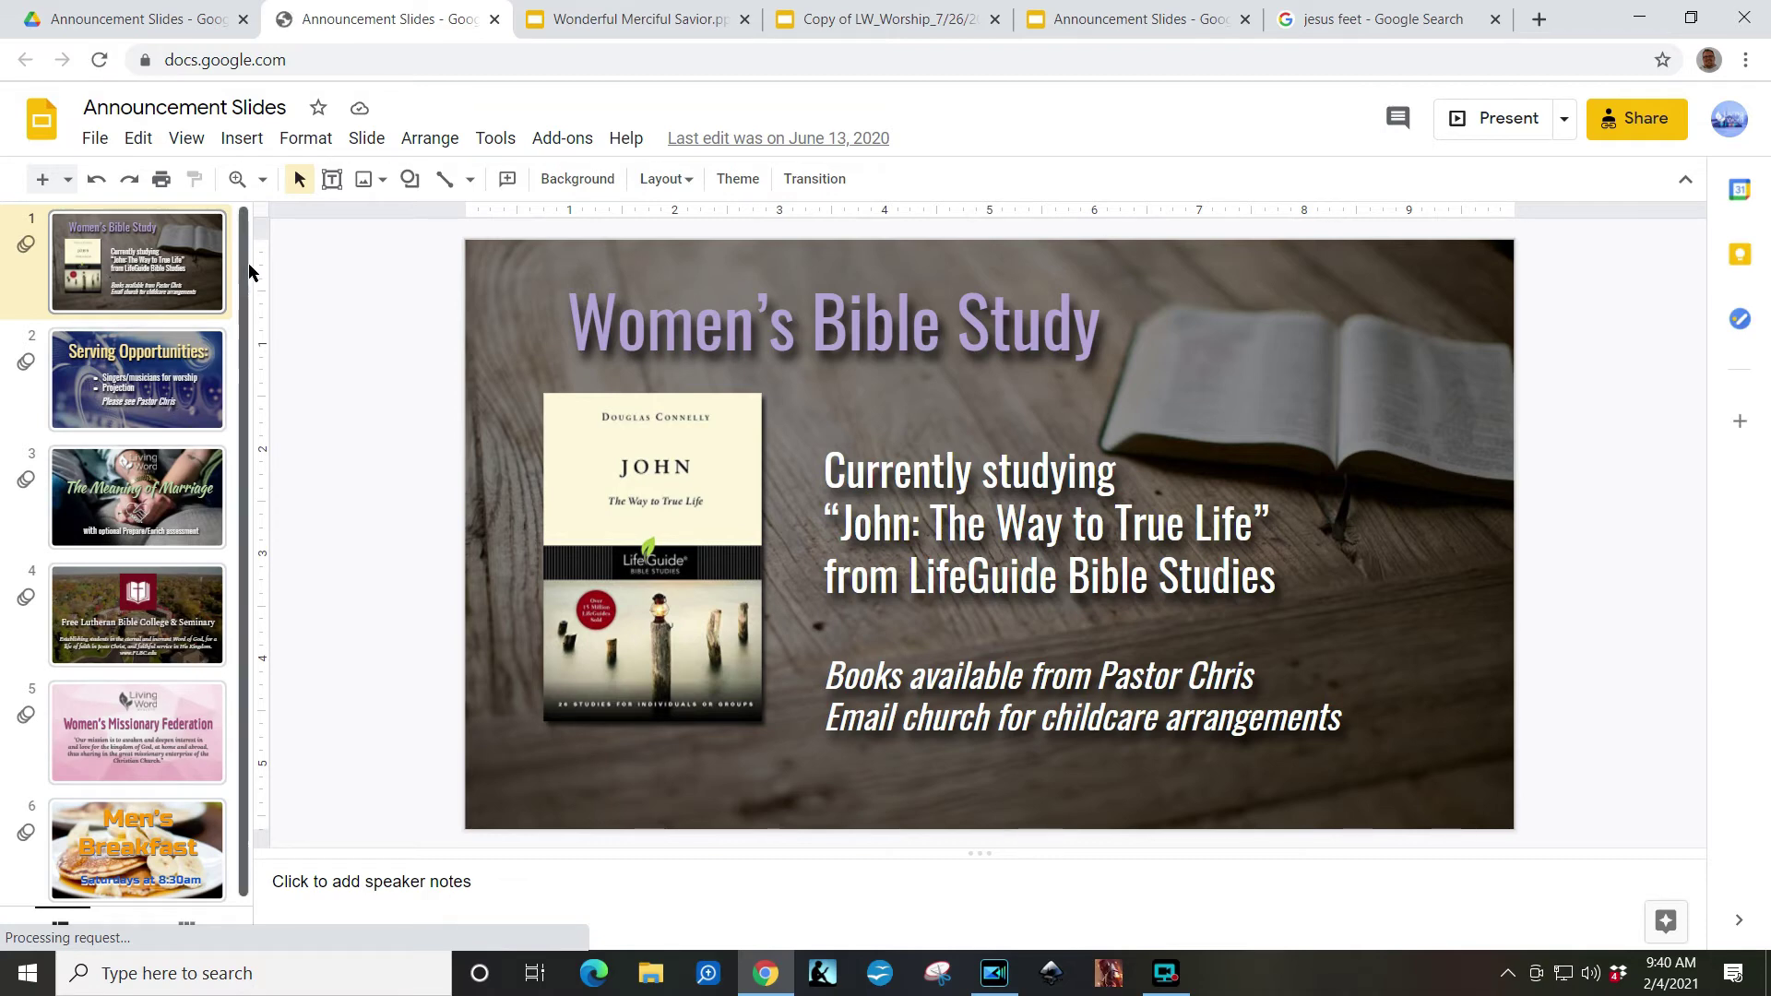
Step: Review the Women's Missionary Federation, Men's Breakfast, Marriage and Serving Opportunities slides, then return to the worship deck
click(169, 705)
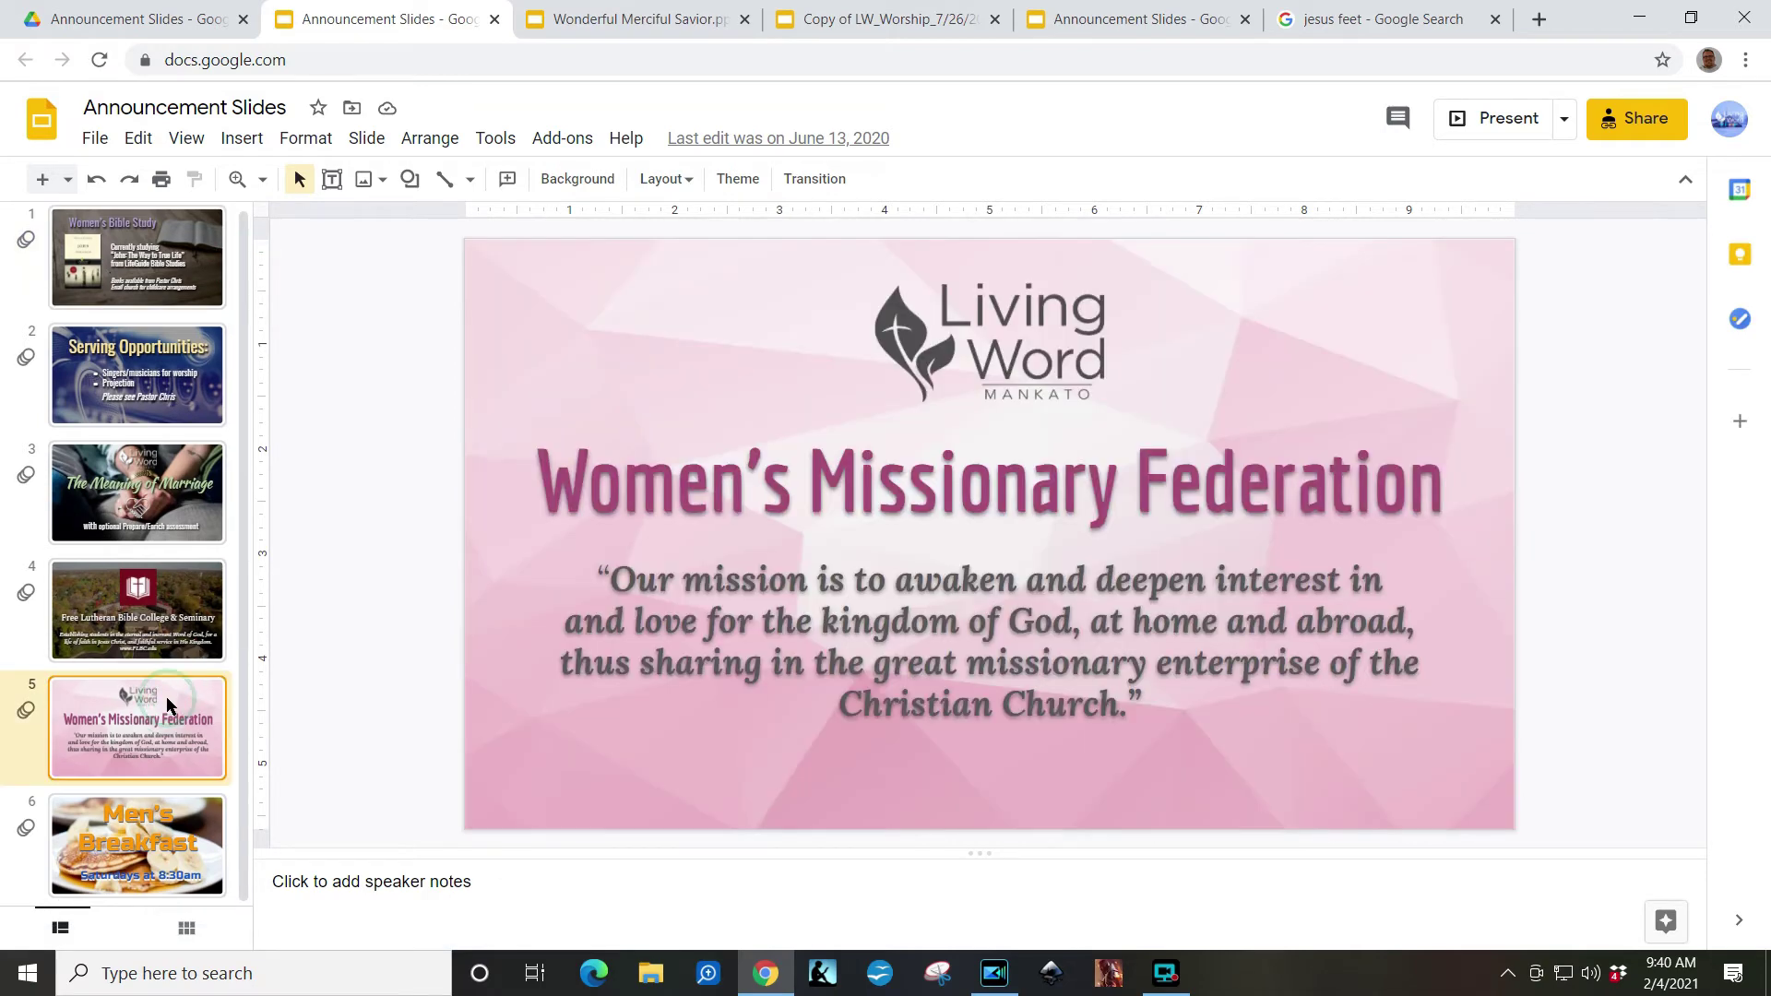
click(127, 841)
click(149, 542)
click(132, 381)
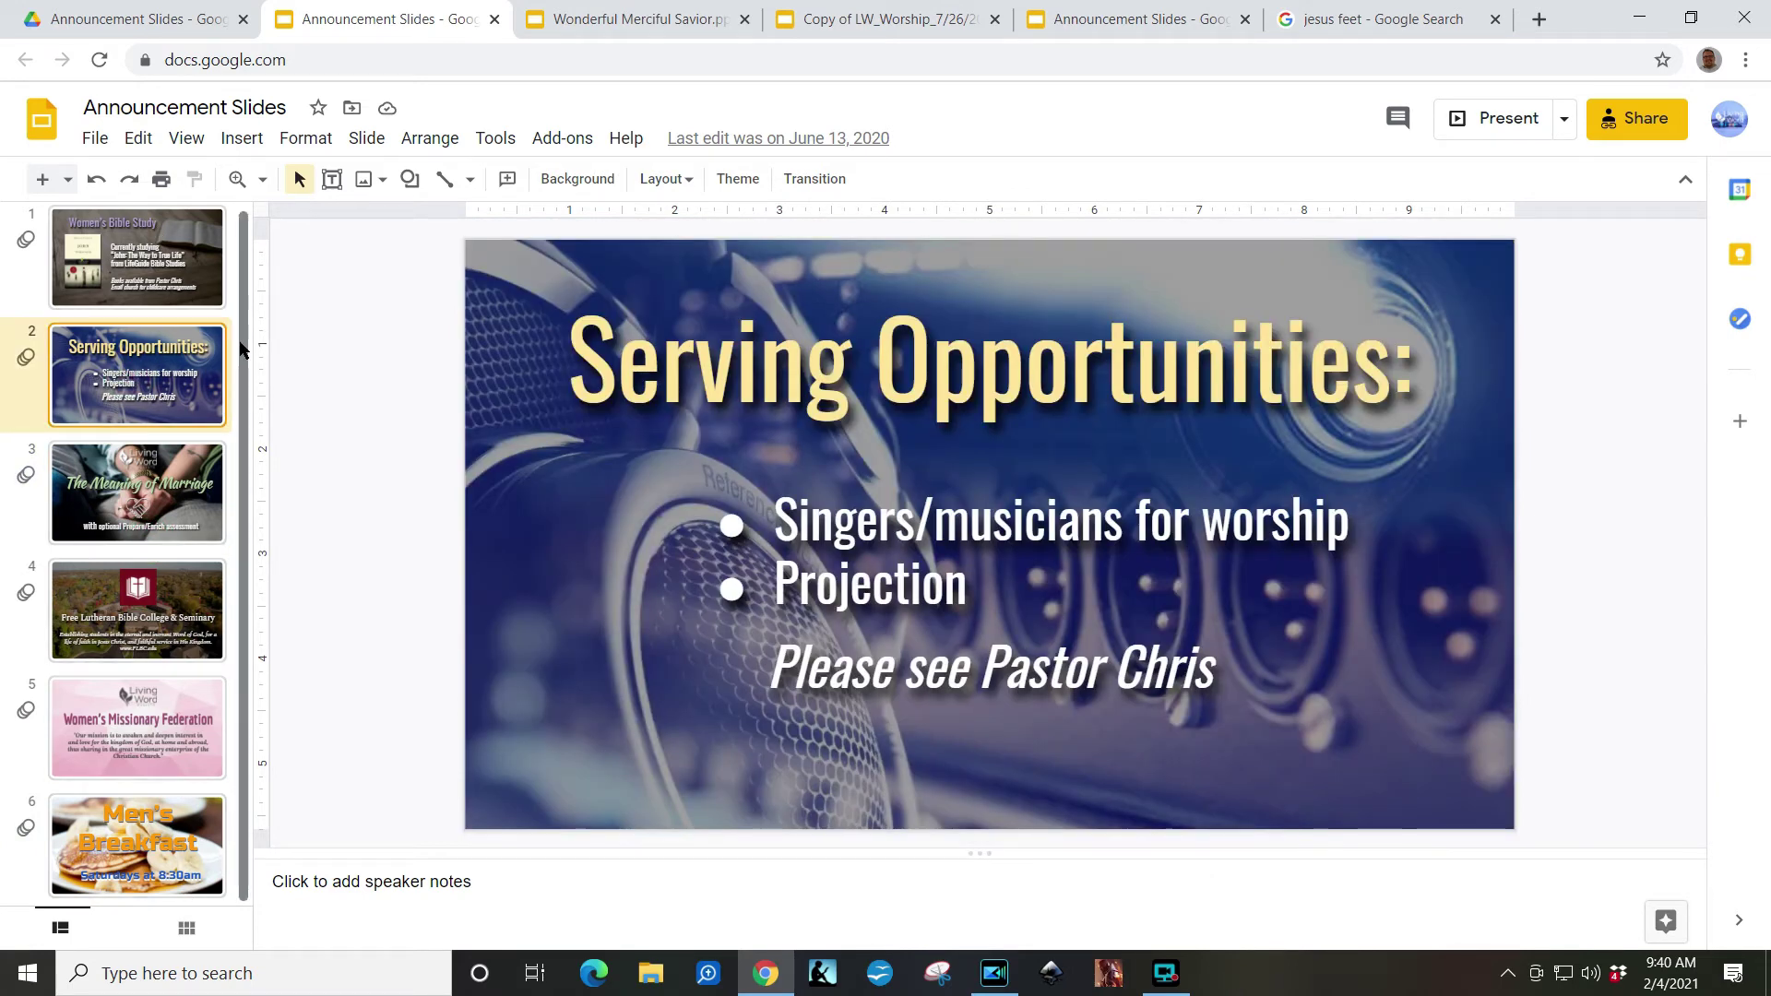
click(1150, 11)
click(936, 14)
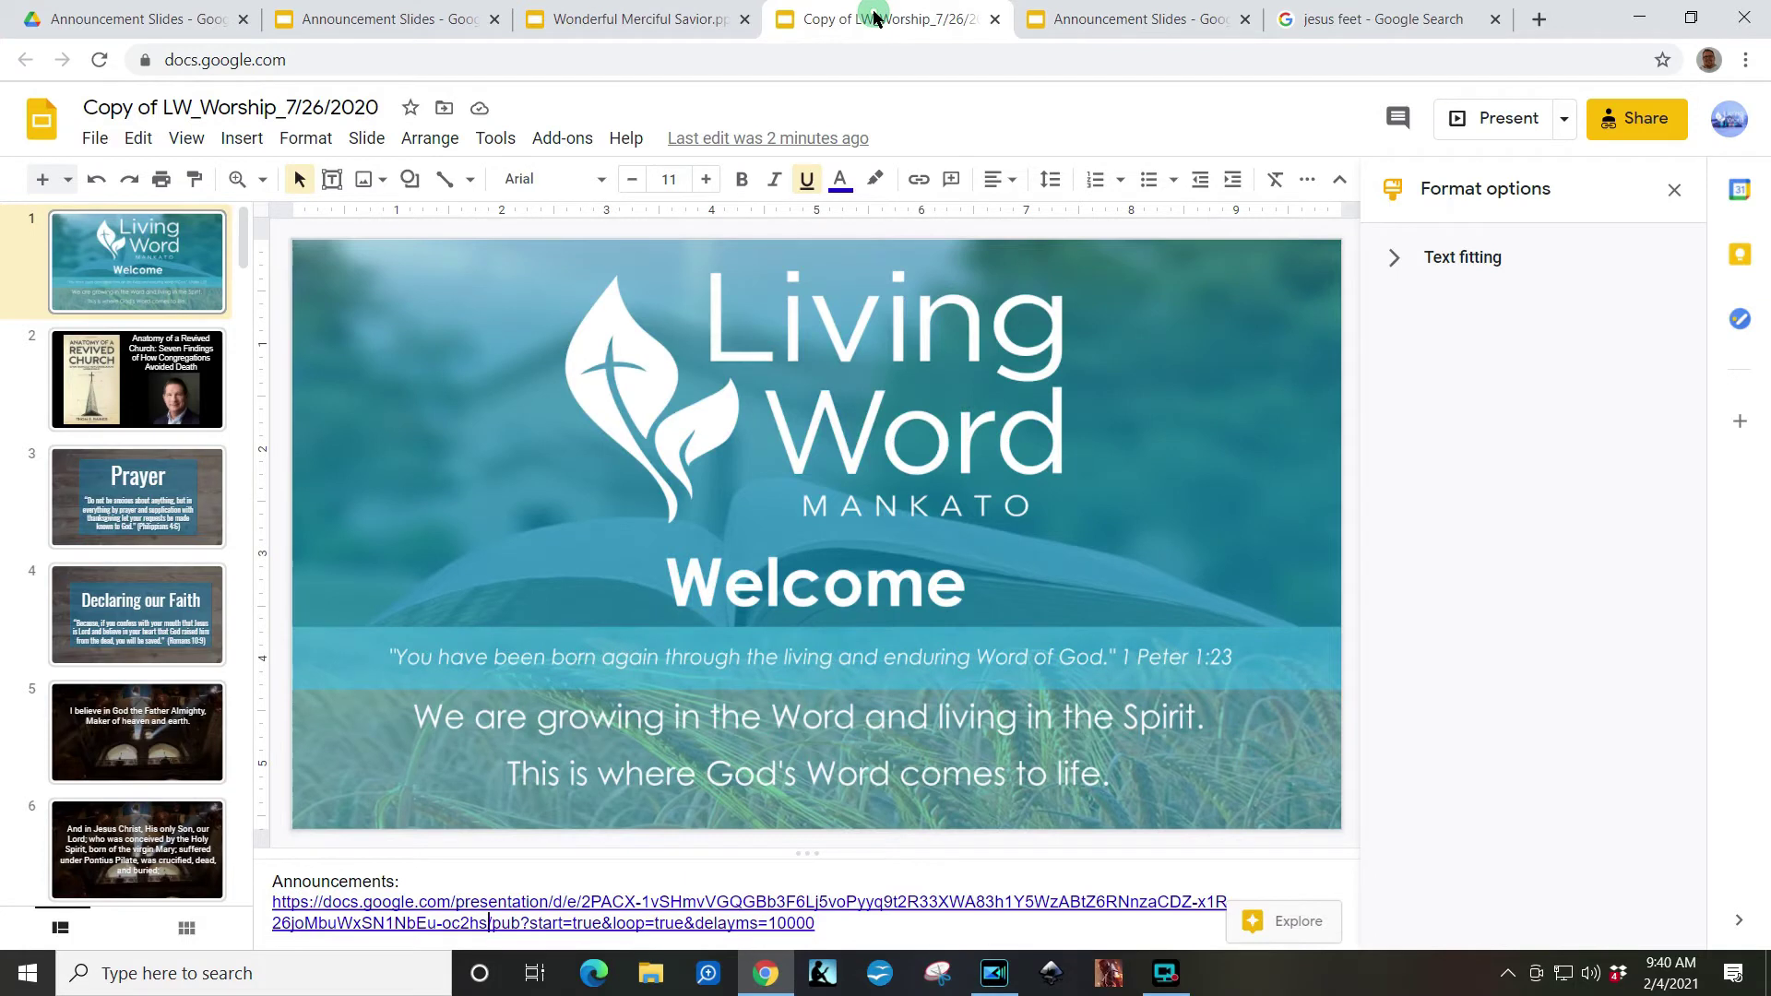
click(705, 906)
click(1137, 11)
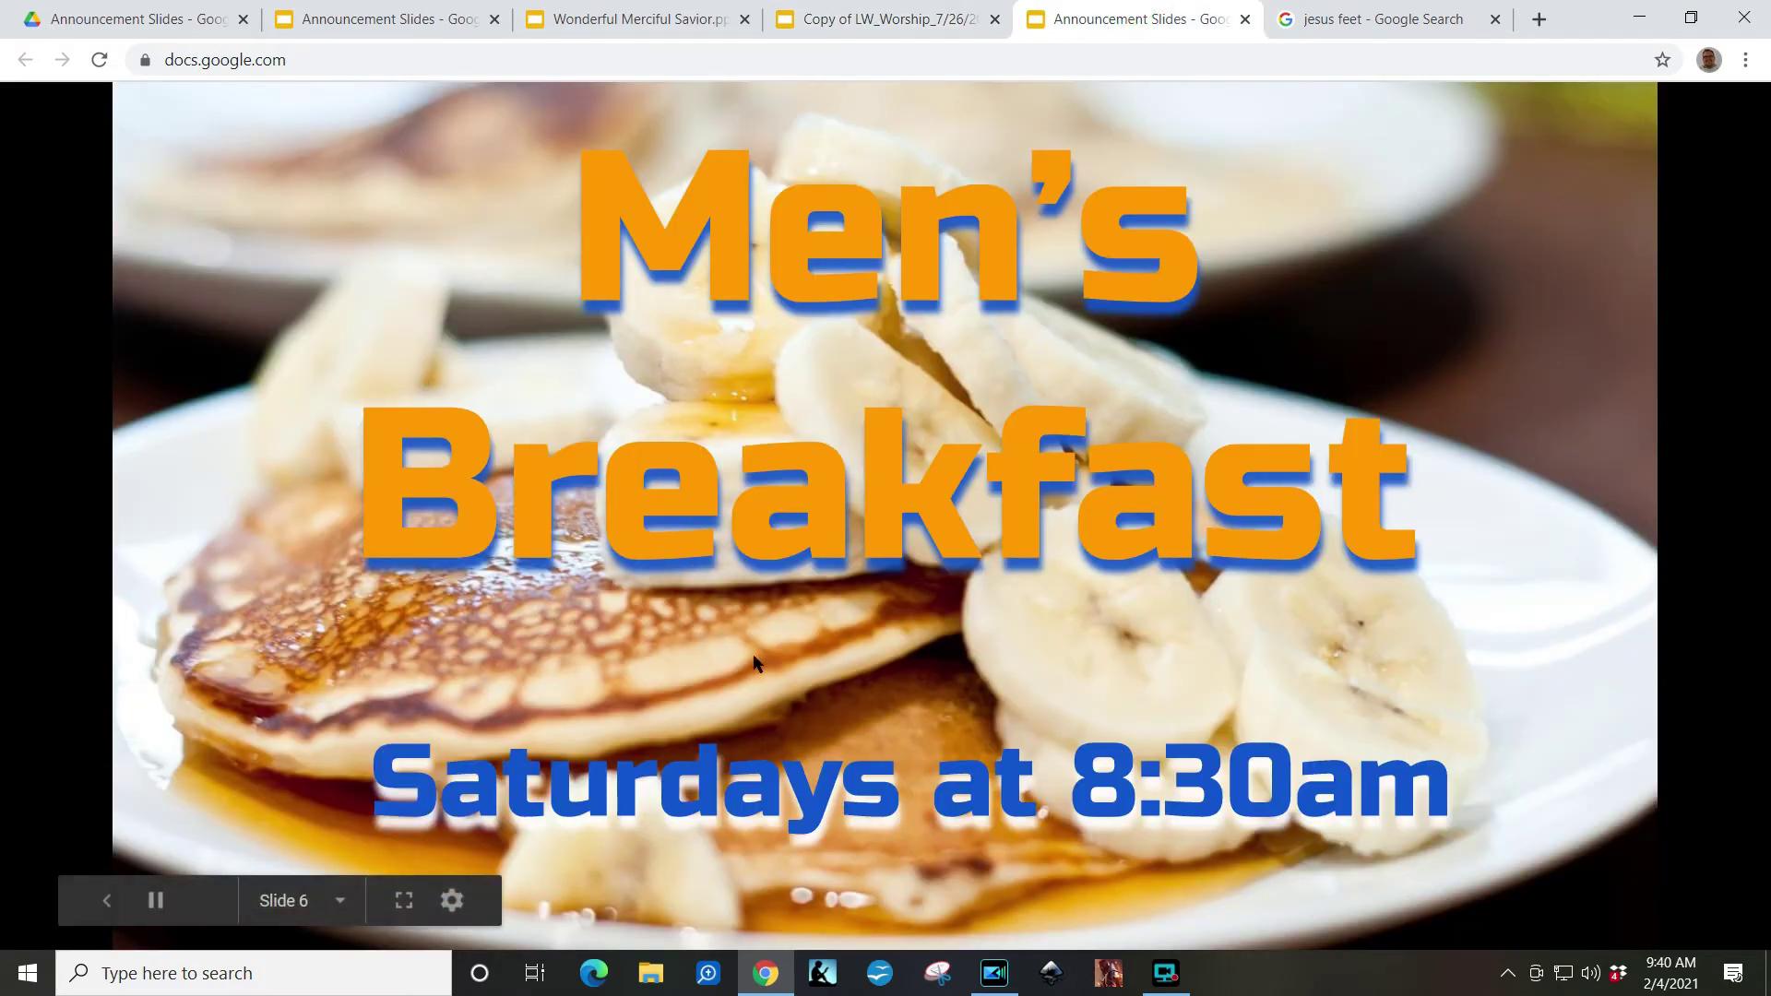
click(885, 19)
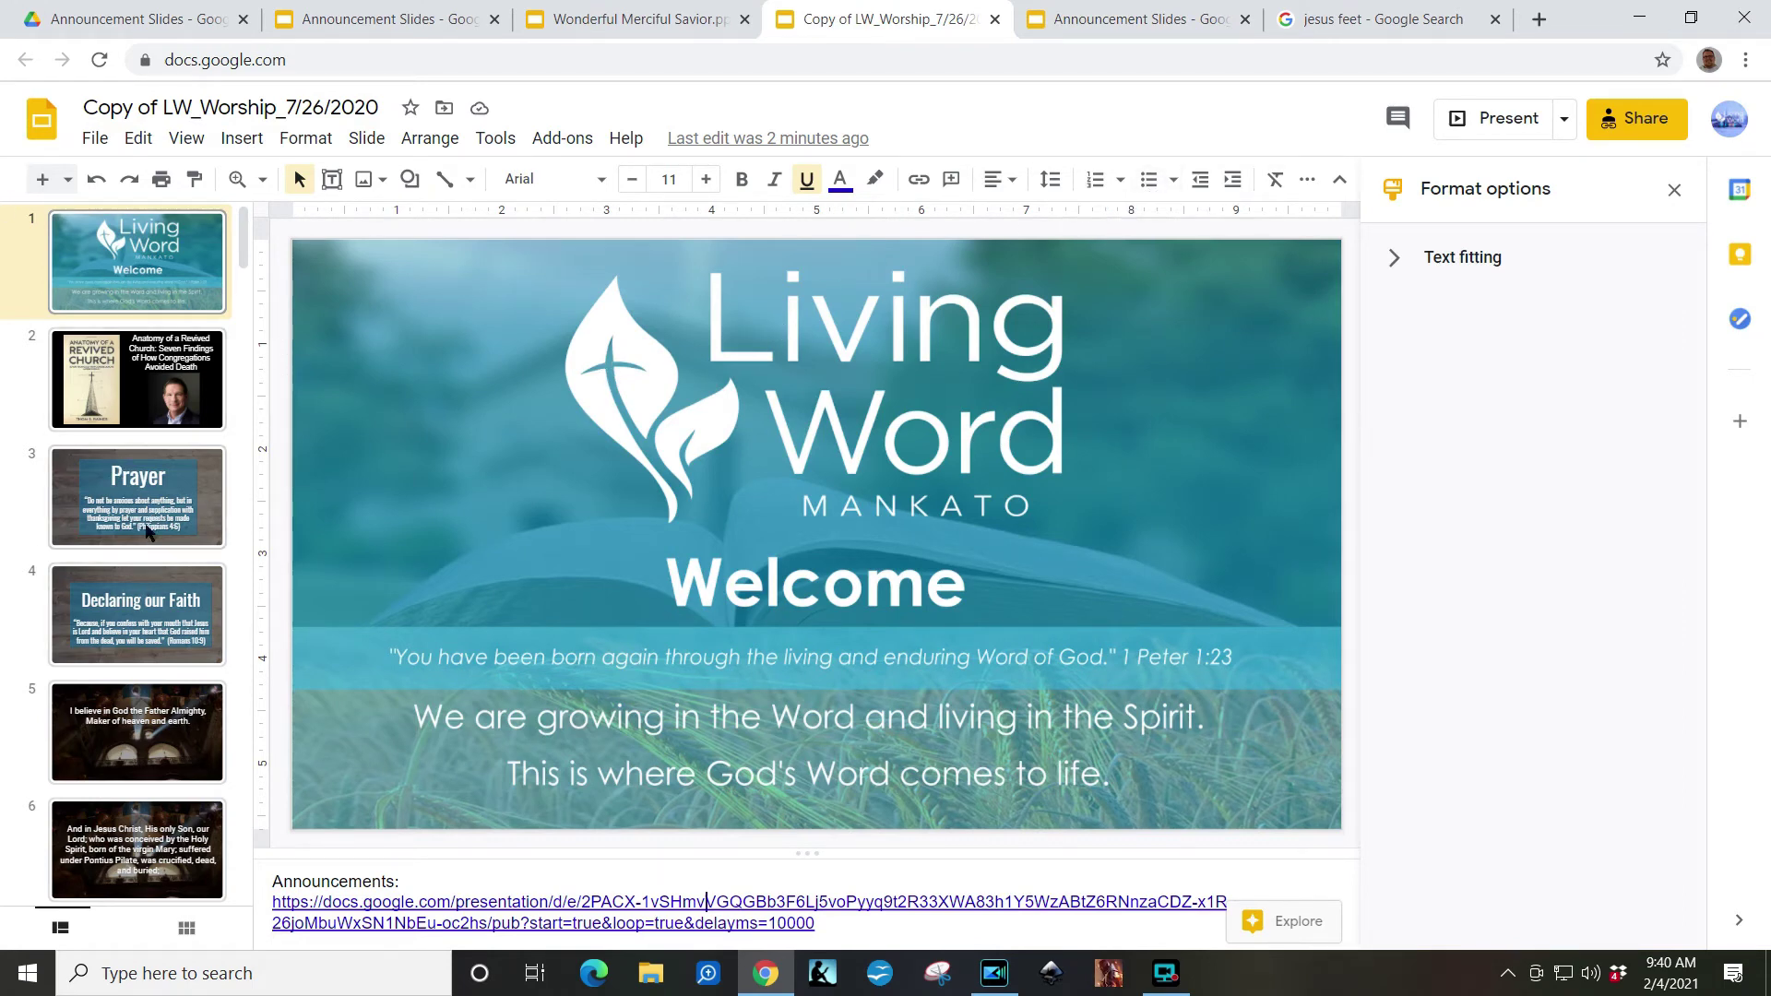
scroll(139, 461, down, 10)
scroll(157, 513, up, 10)
scroll(147, 645, down, 8)
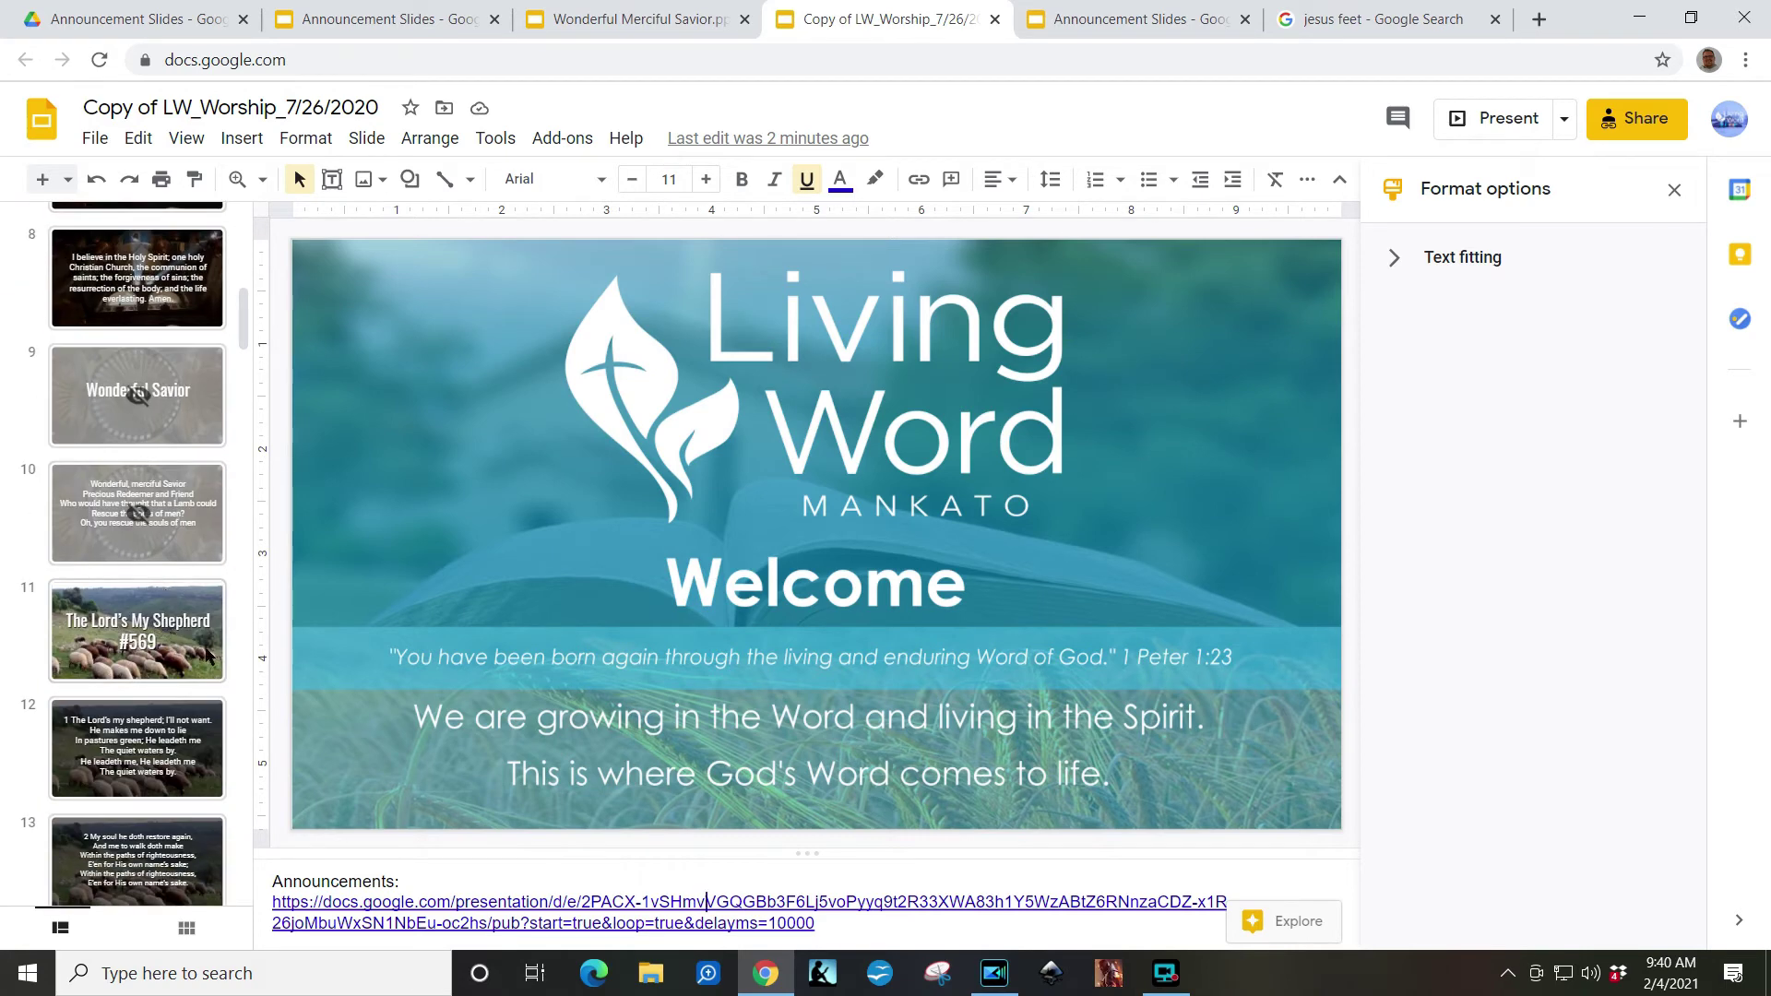
scroll(189, 623, down, 1)
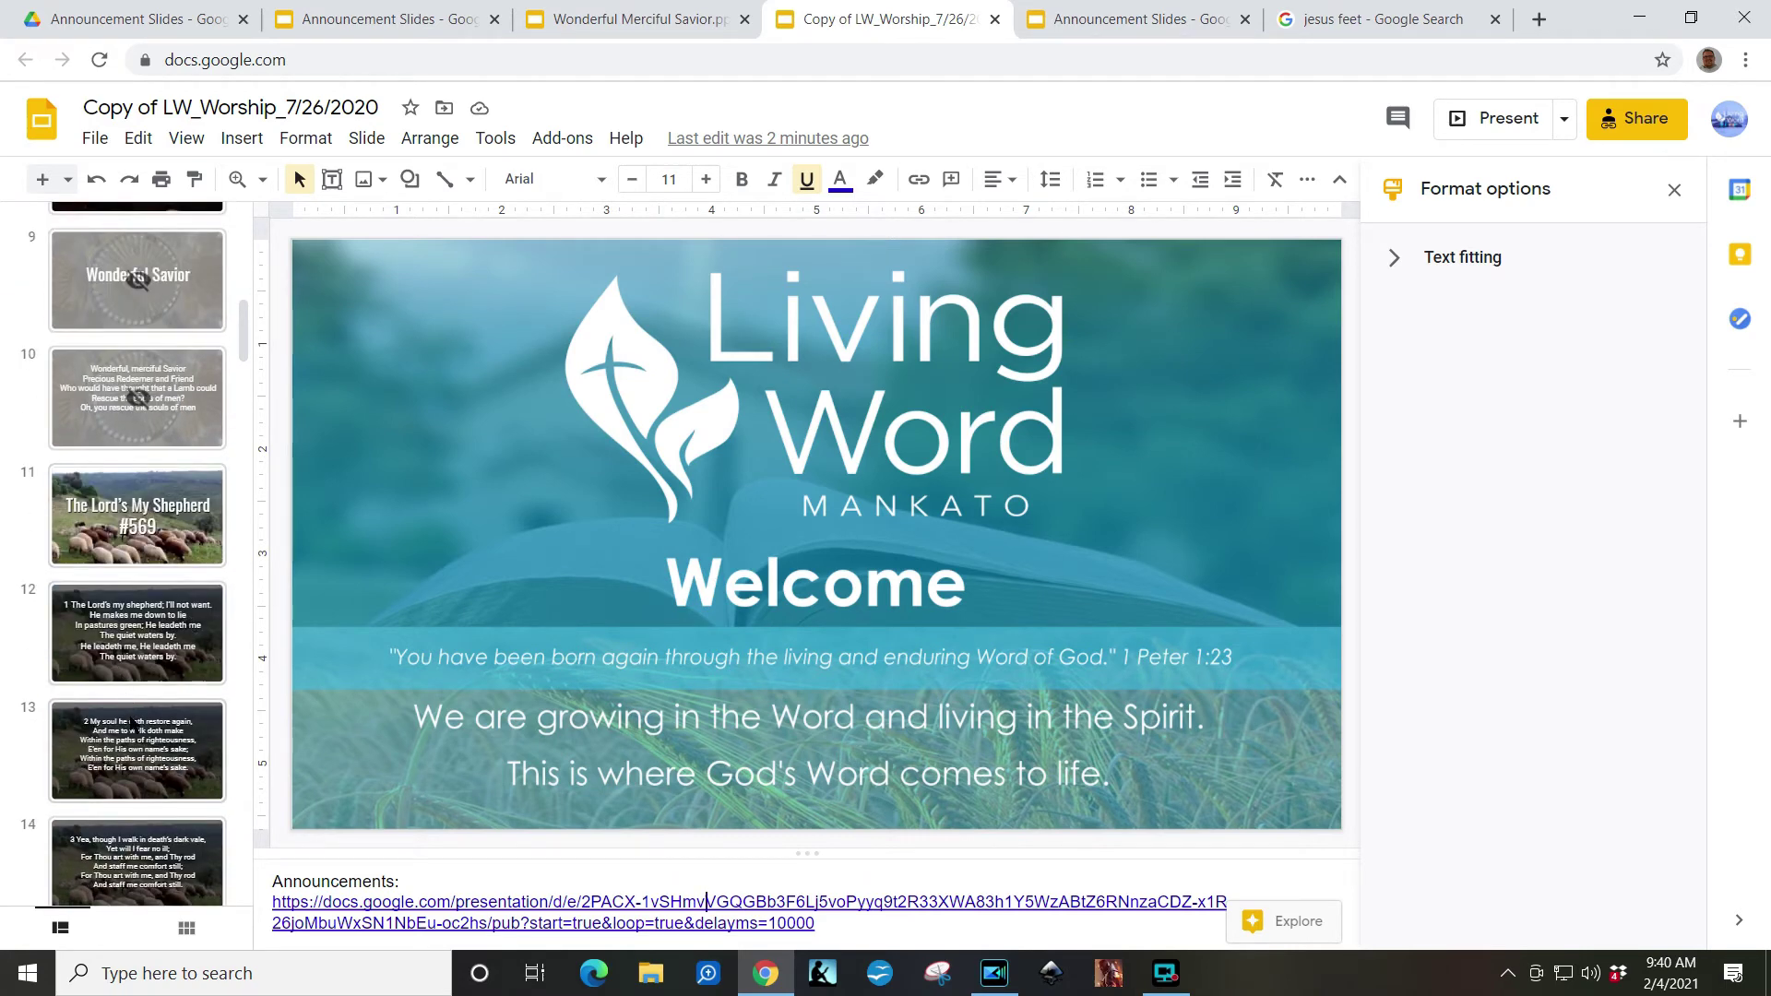
scroll(138, 554, up, 1)
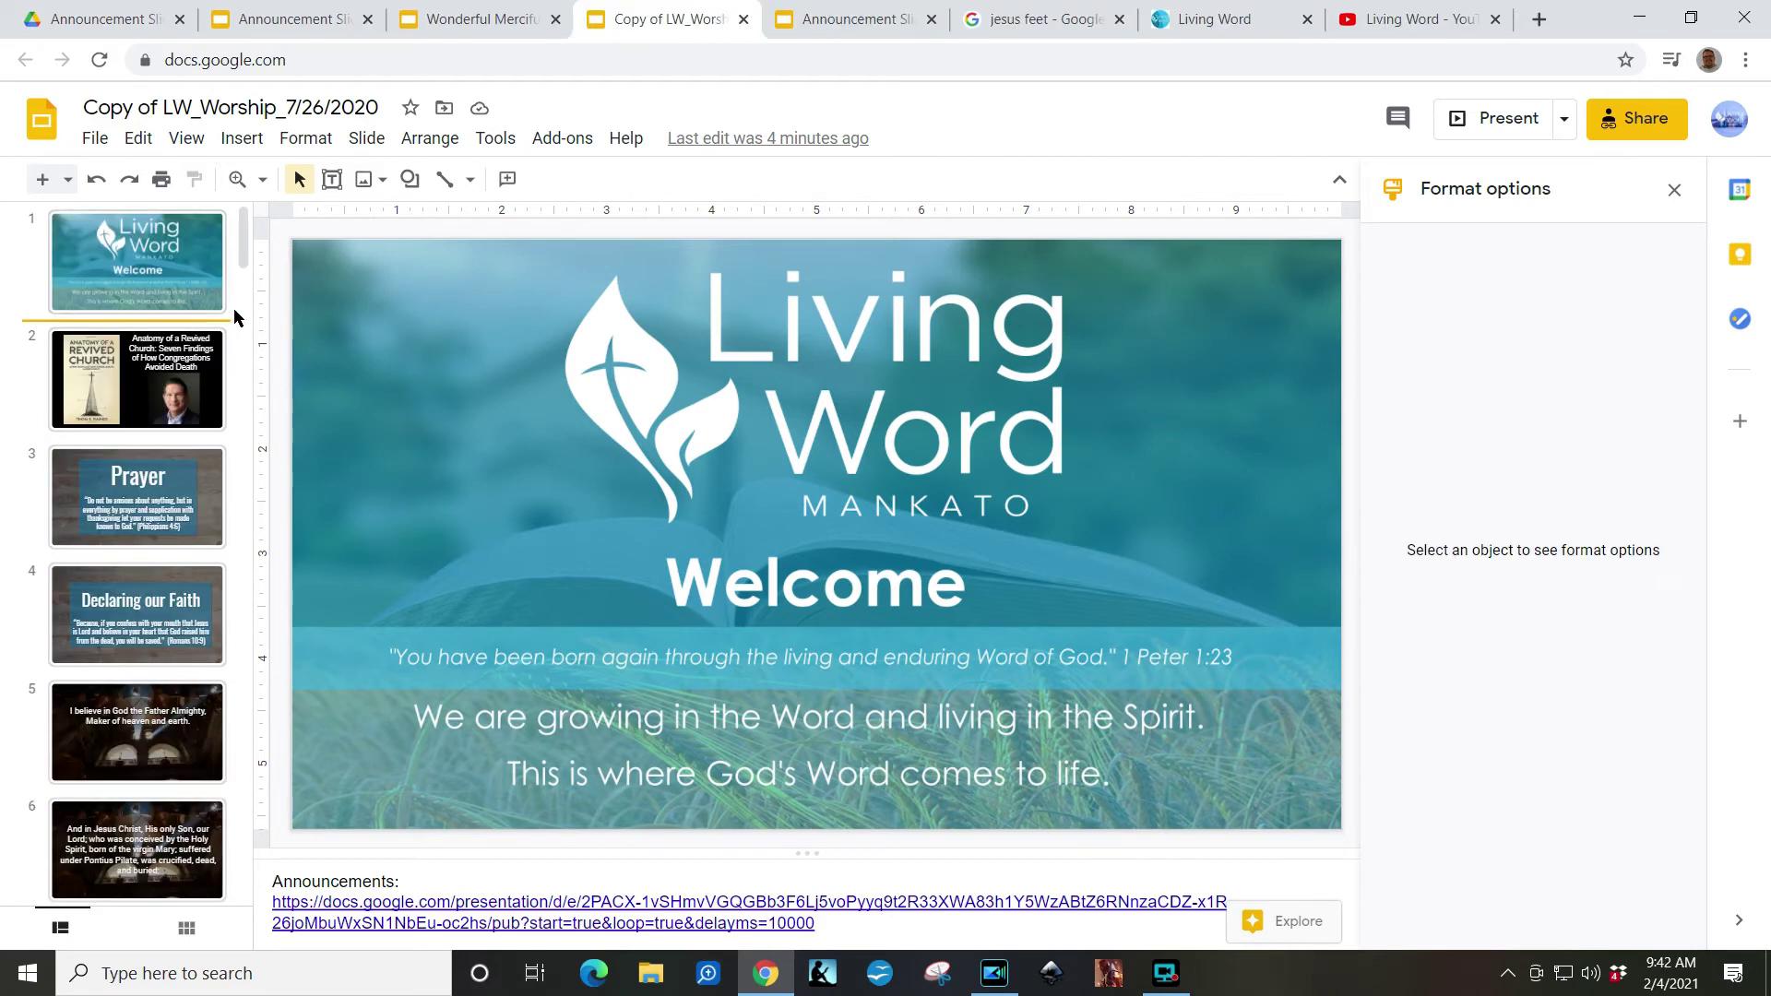
Step: Add a blank title-and-subtitle slide right after the Welcome slide, leaving the Insert menu unused
right_click(127, 327)
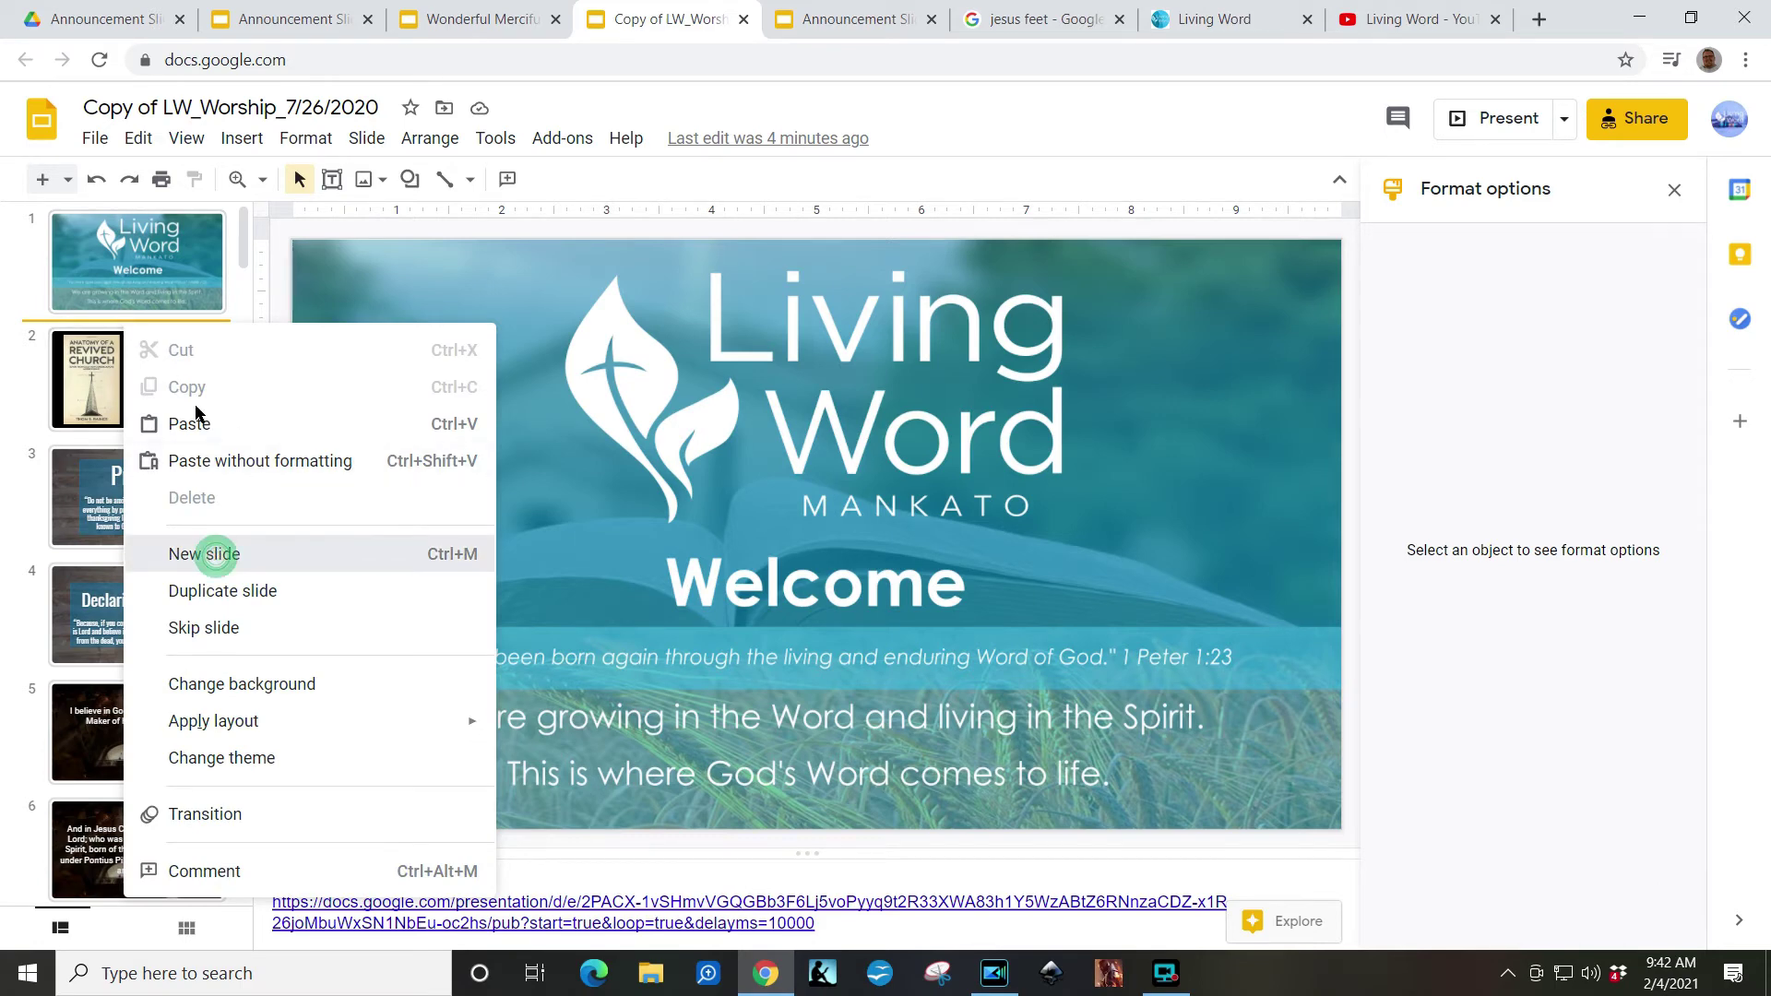
click(218, 554)
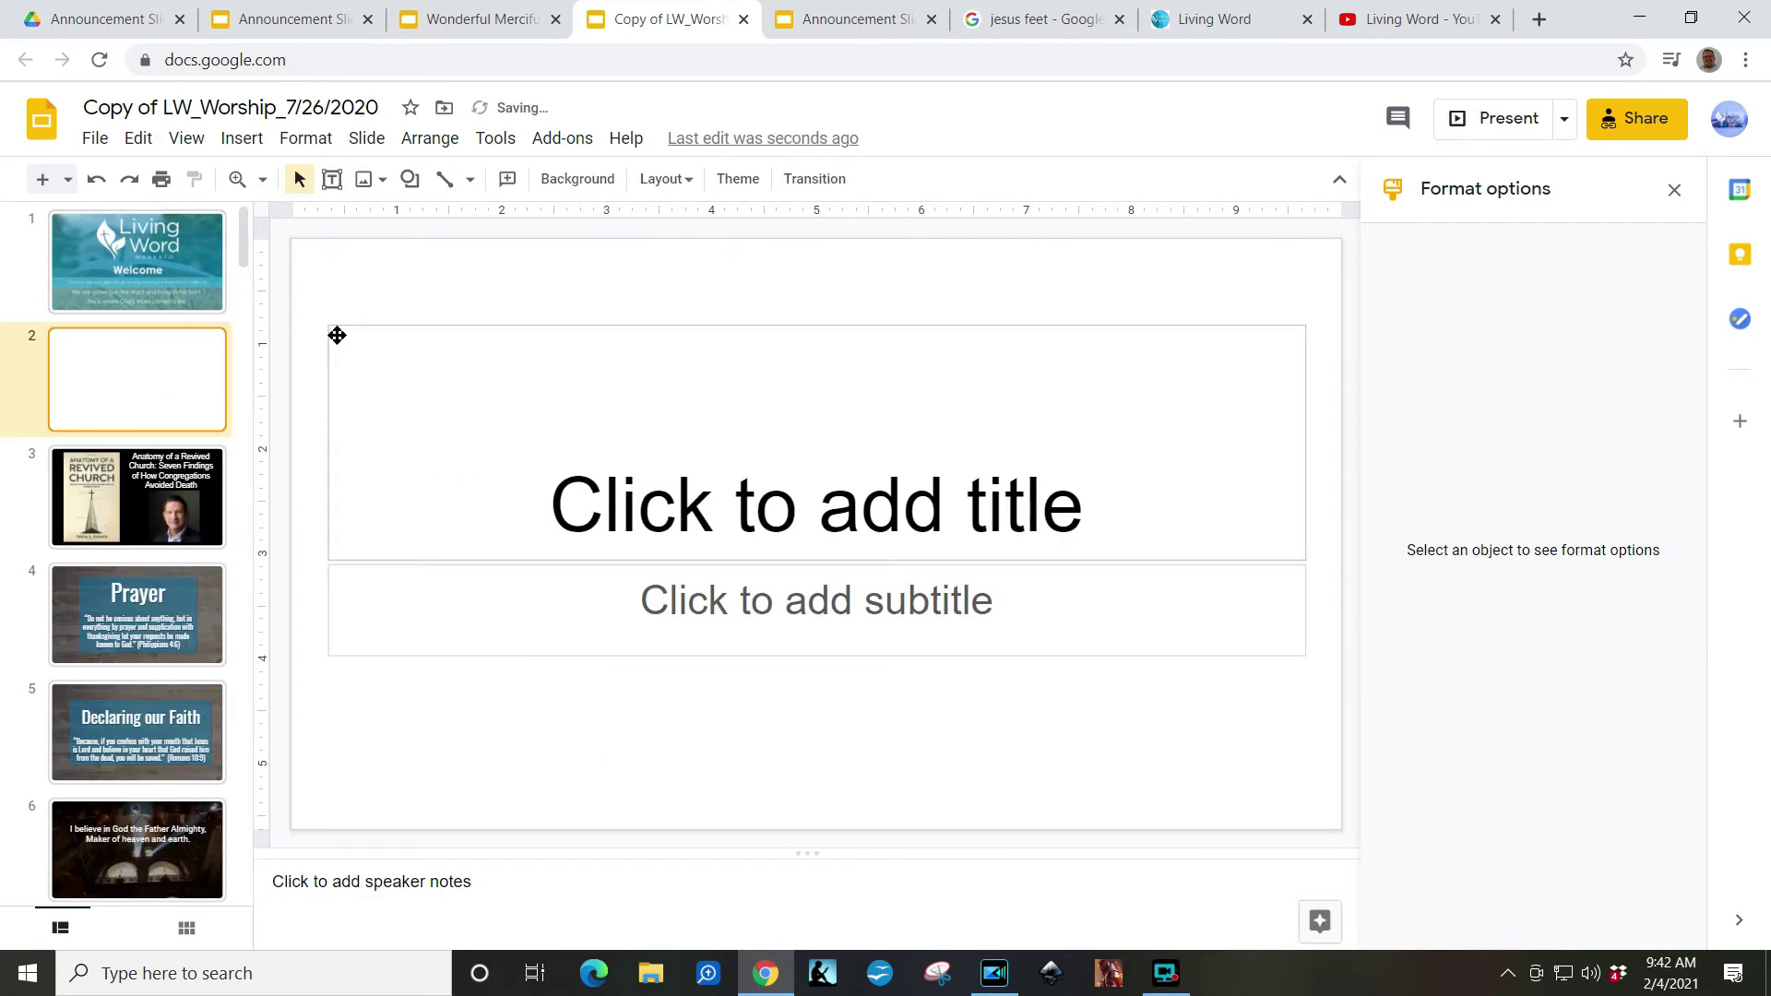
click(241, 140)
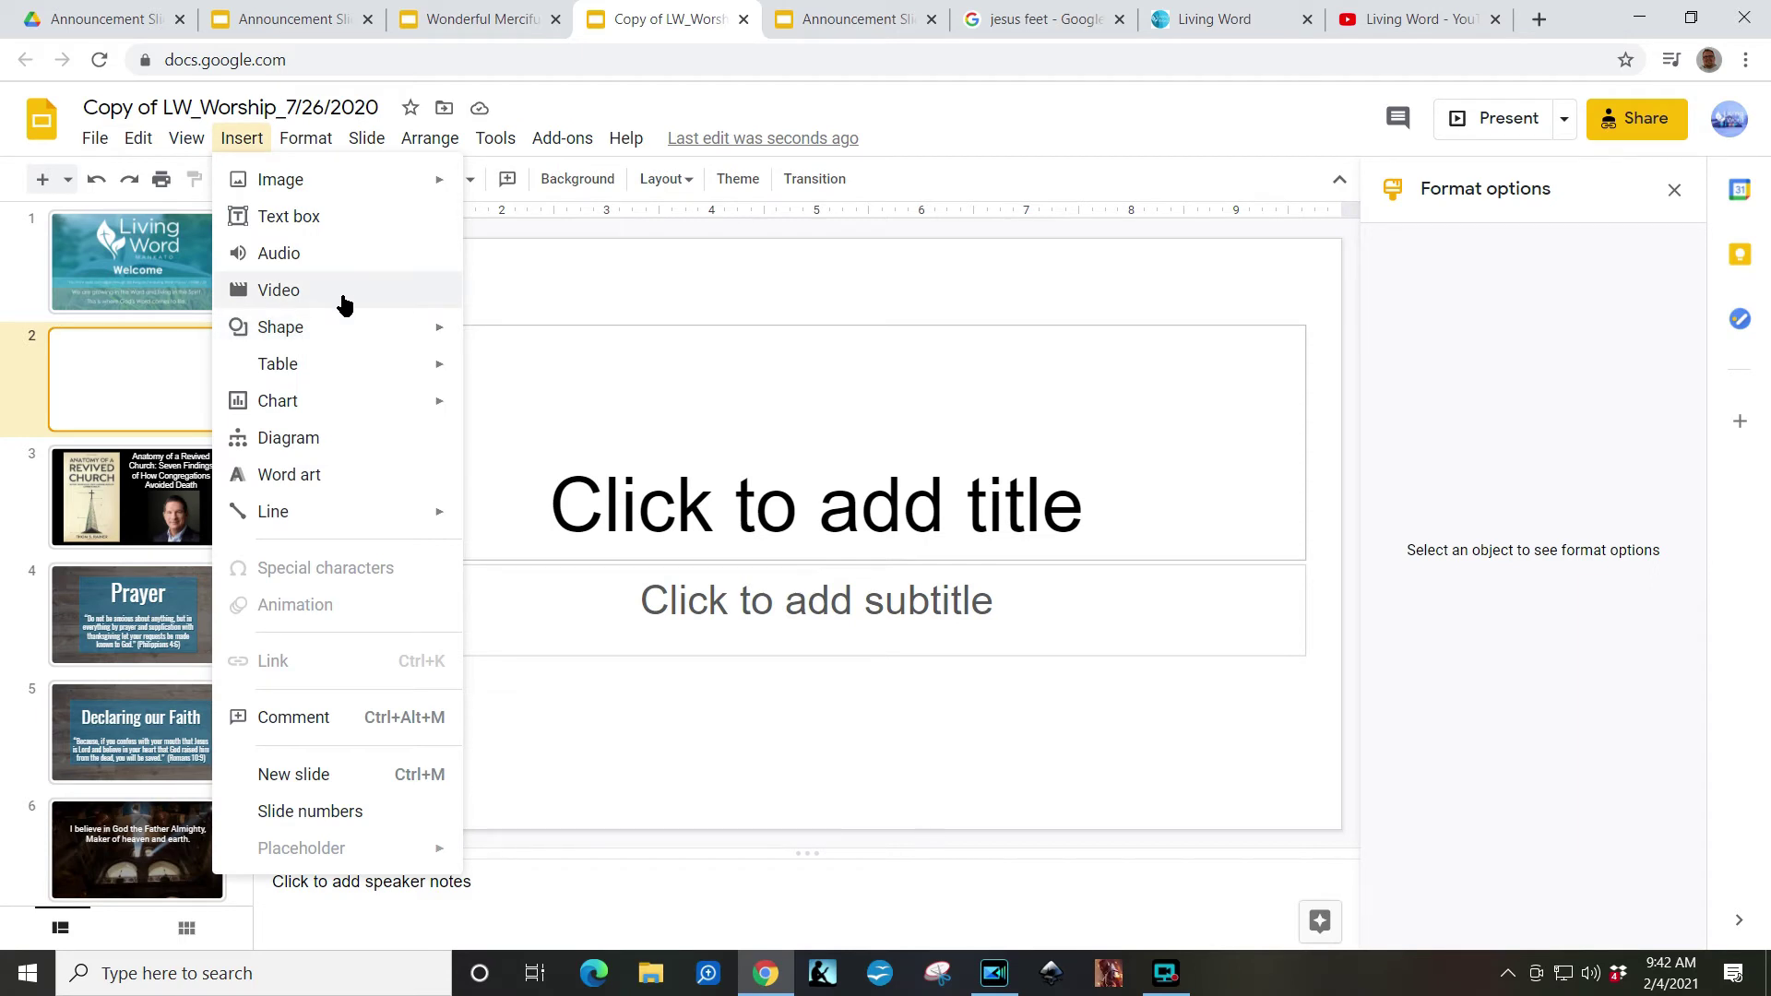
click(535, 291)
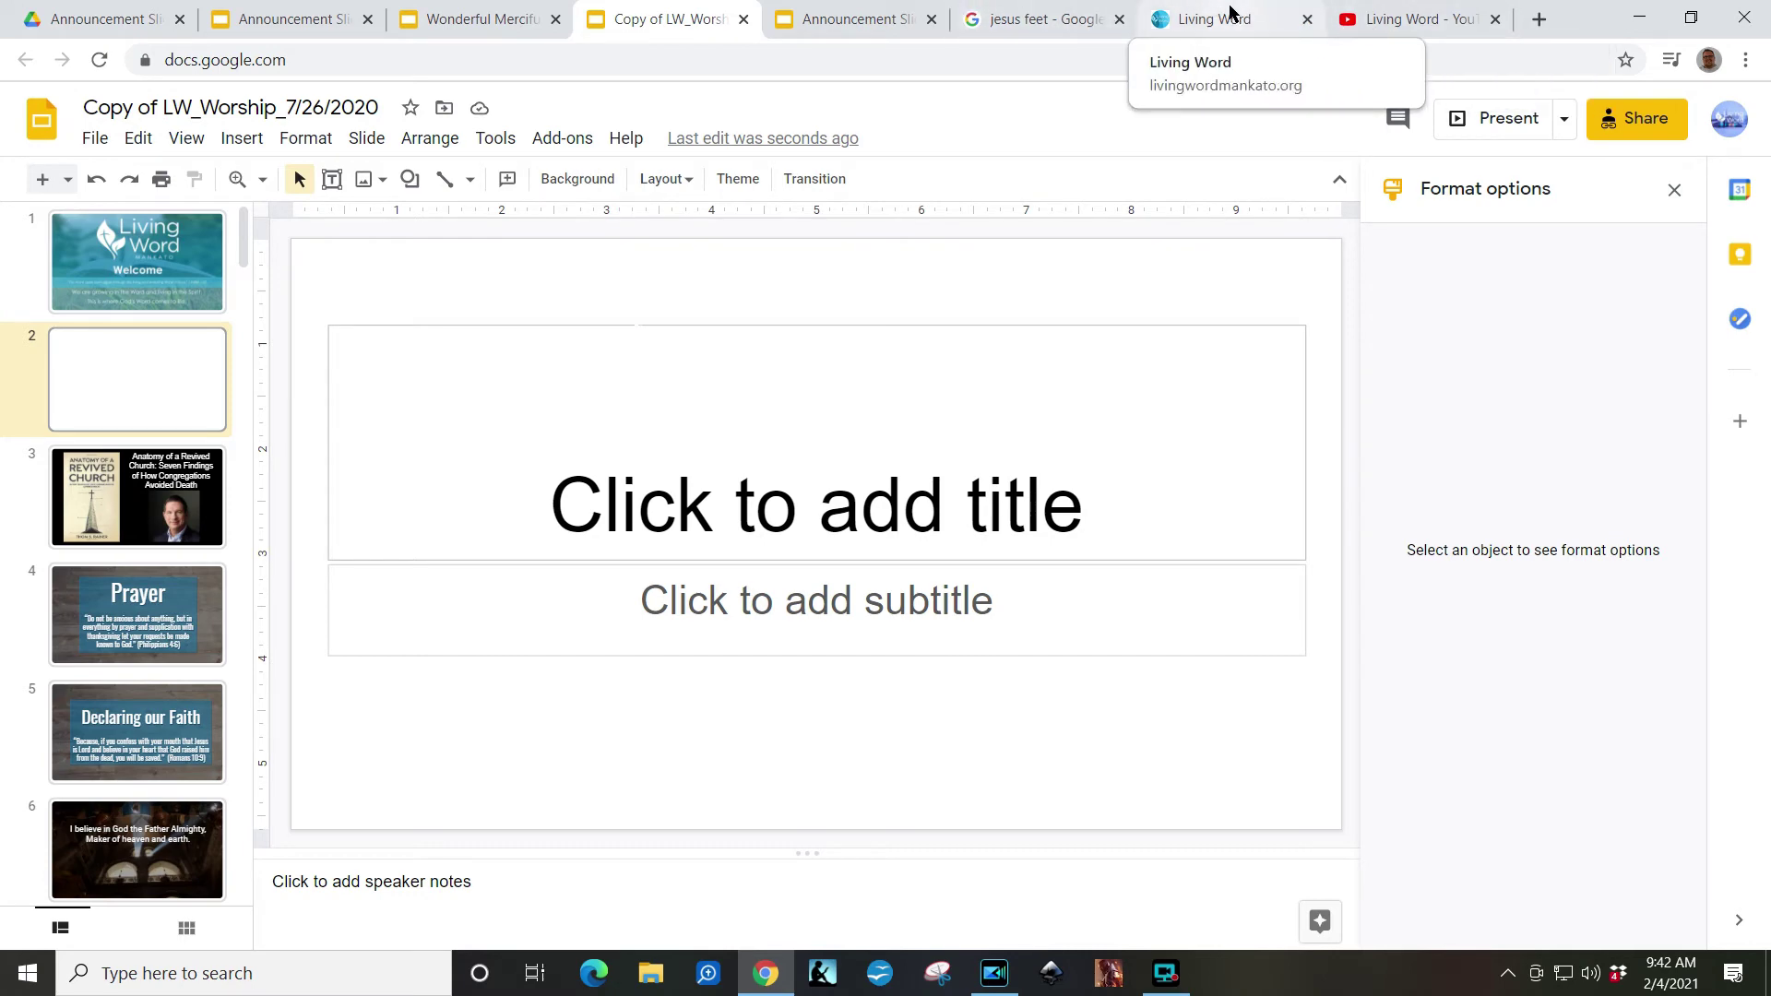
Step: Close the duplicate Living Word YouTube channel tab
click(1206, 25)
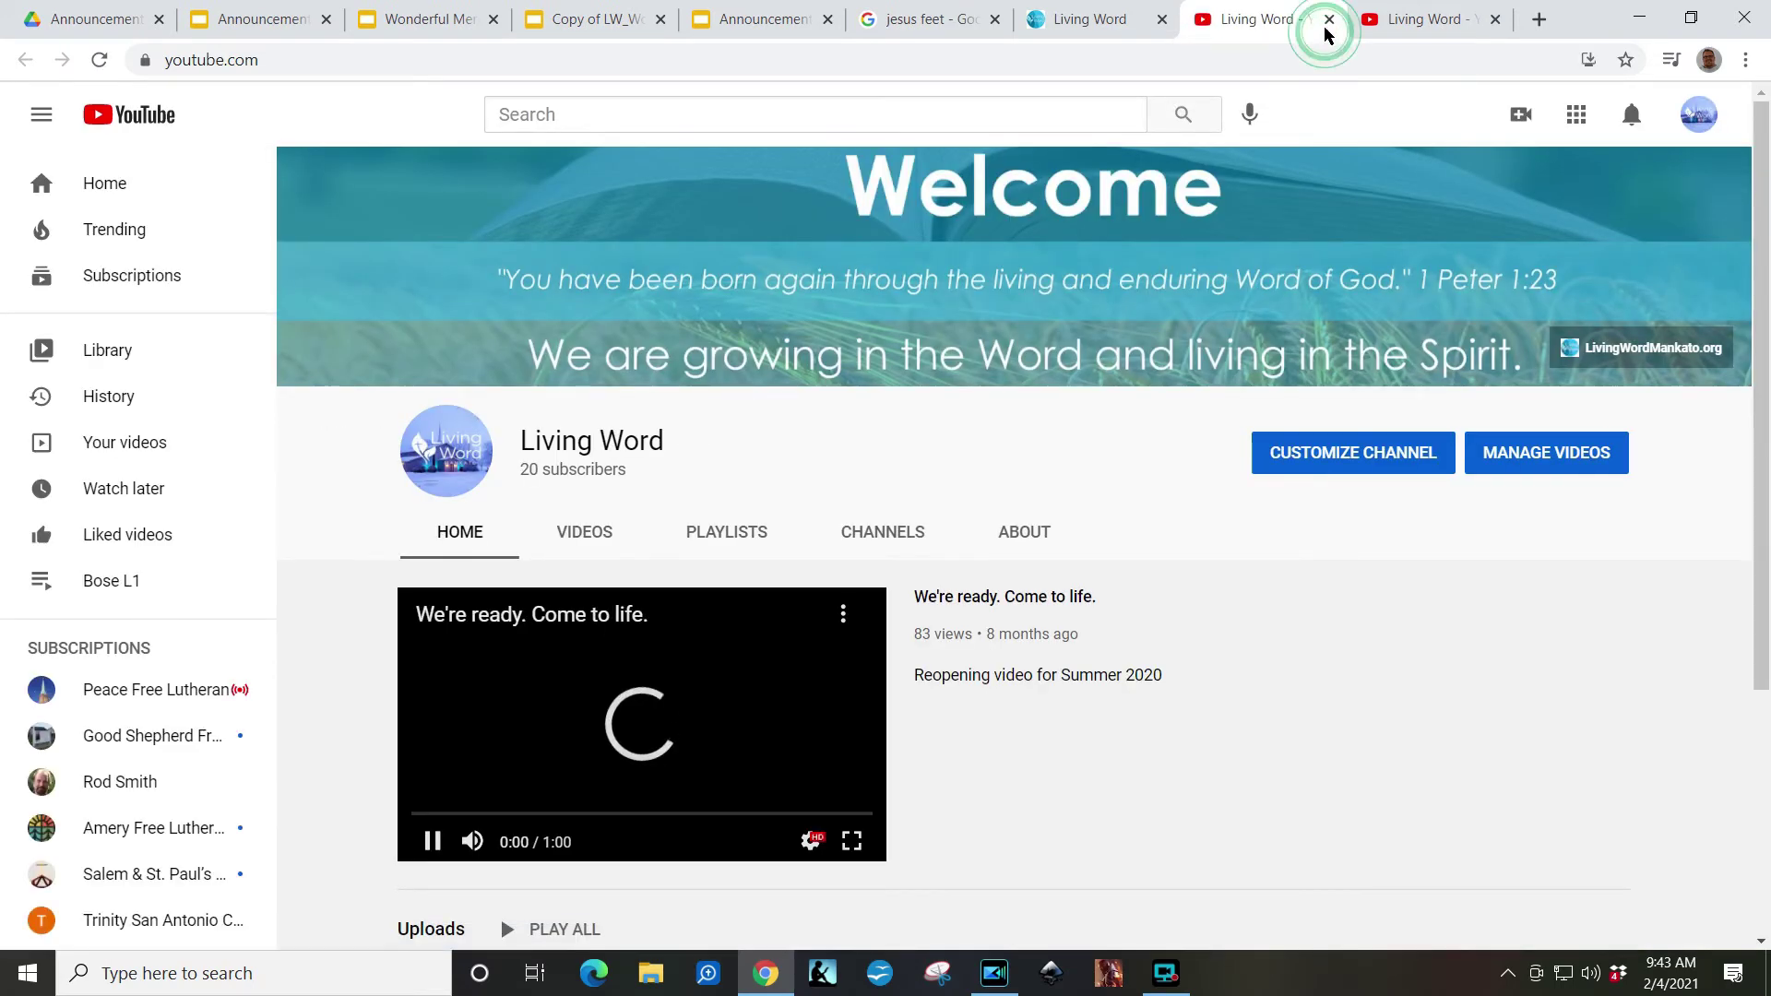
click(1326, 28)
click(1282, 20)
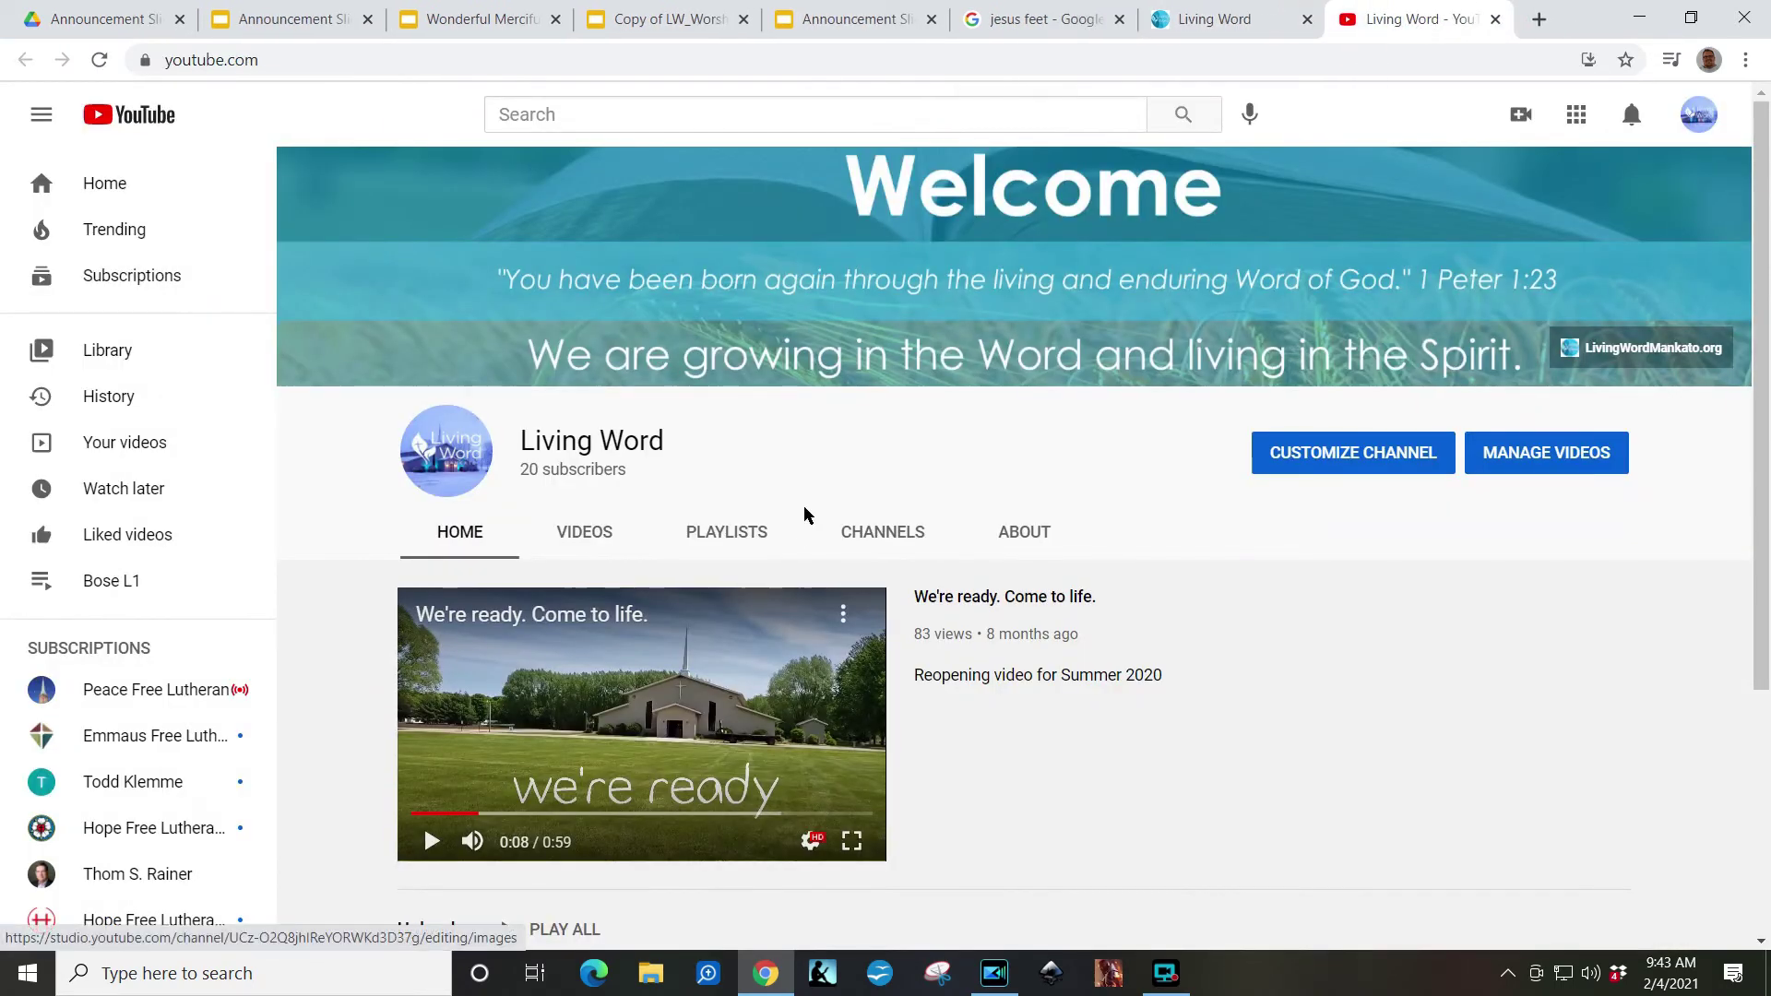
Step: Copy the URL of the 'We're ready. Come to life.' video
scroll(810, 526, down, 1)
scroll(776, 624, down, 1)
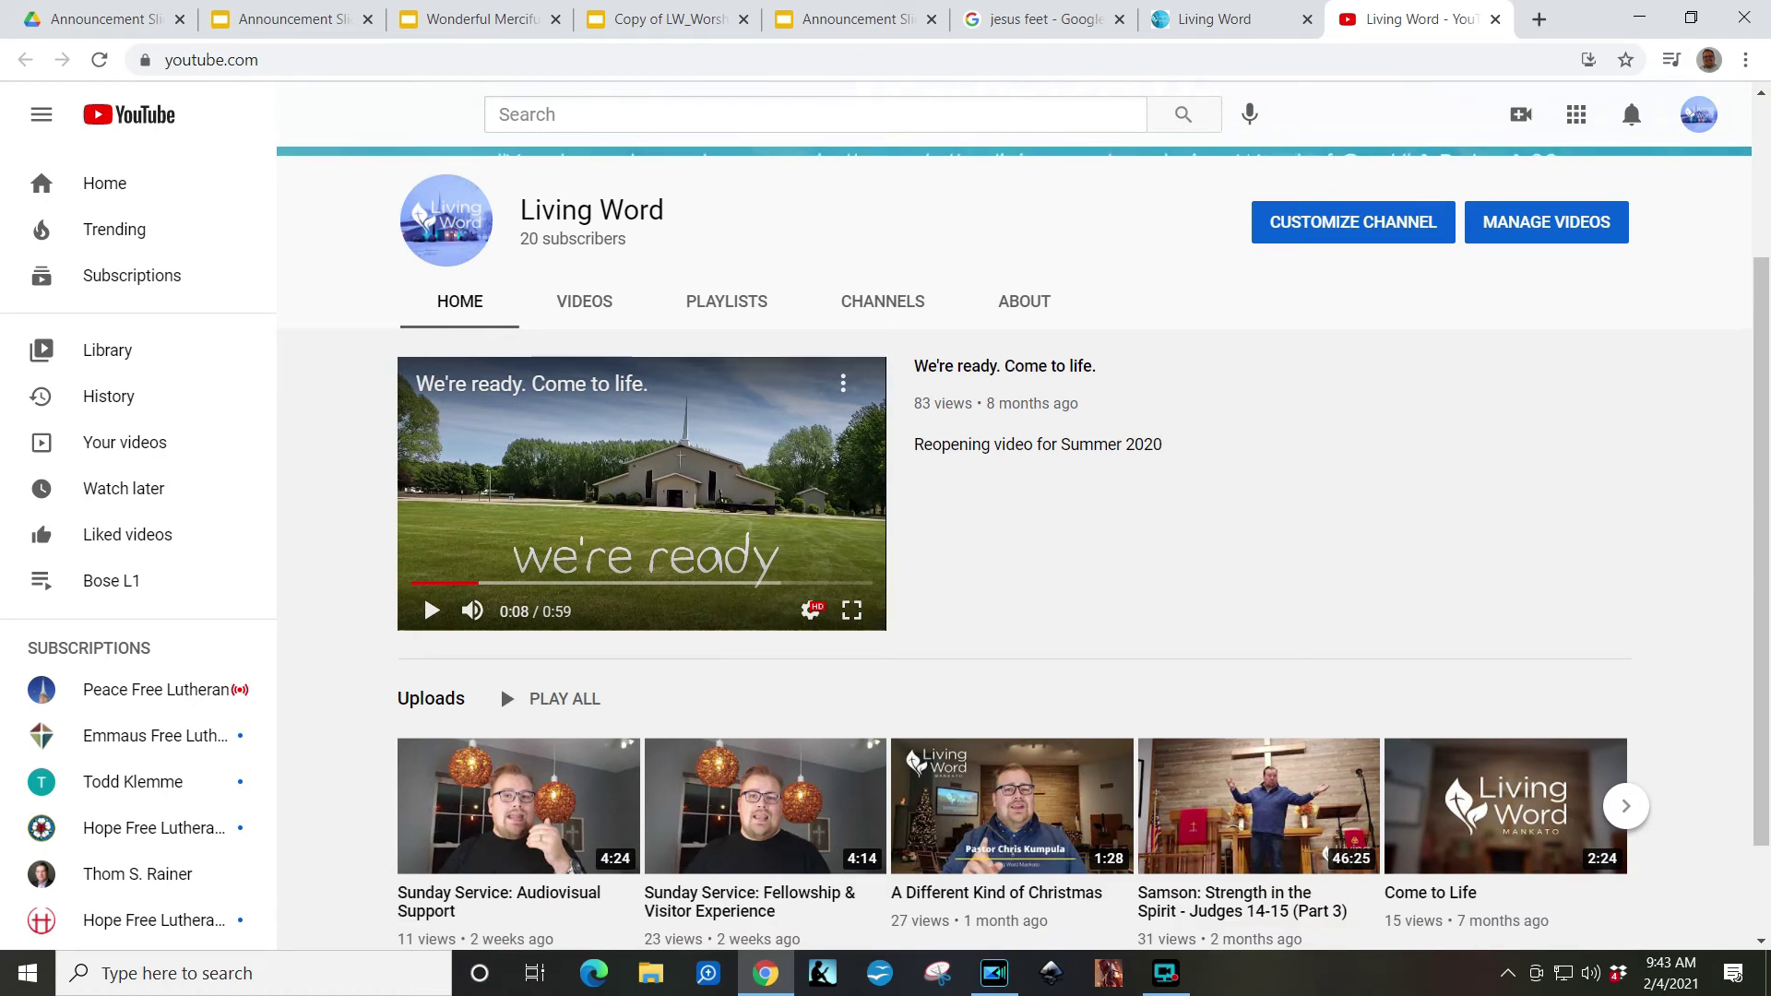
right_click(850, 499)
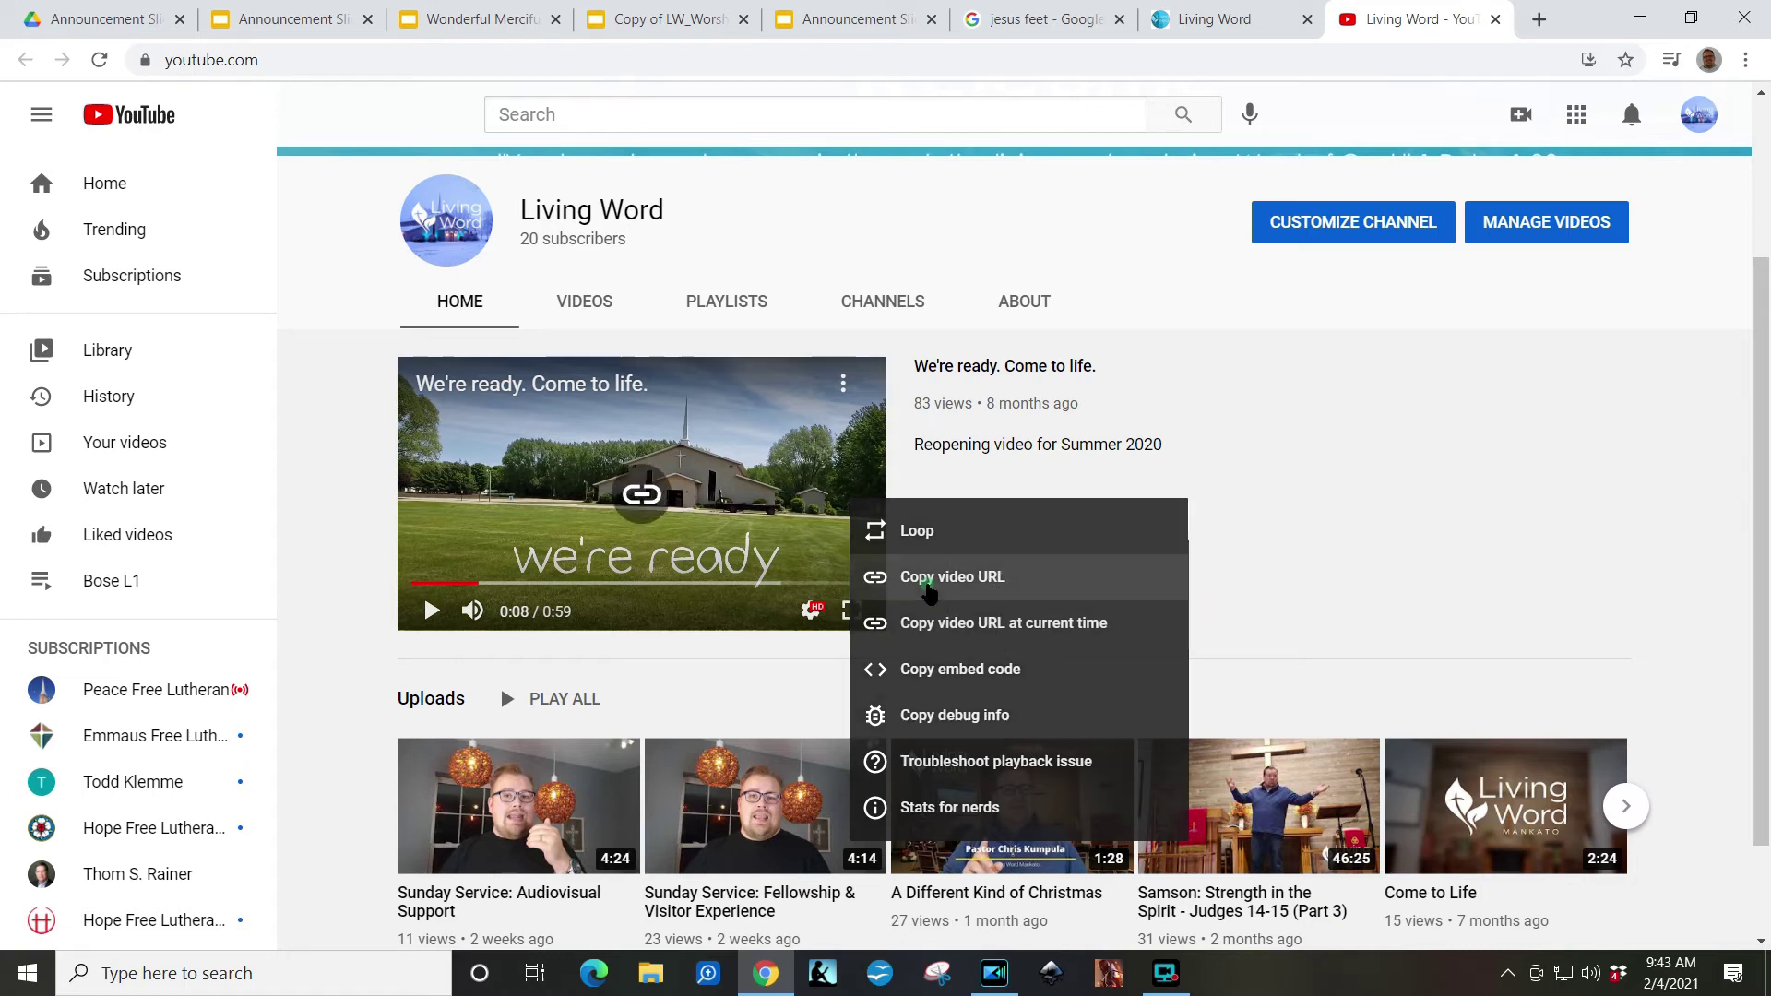
click(941, 586)
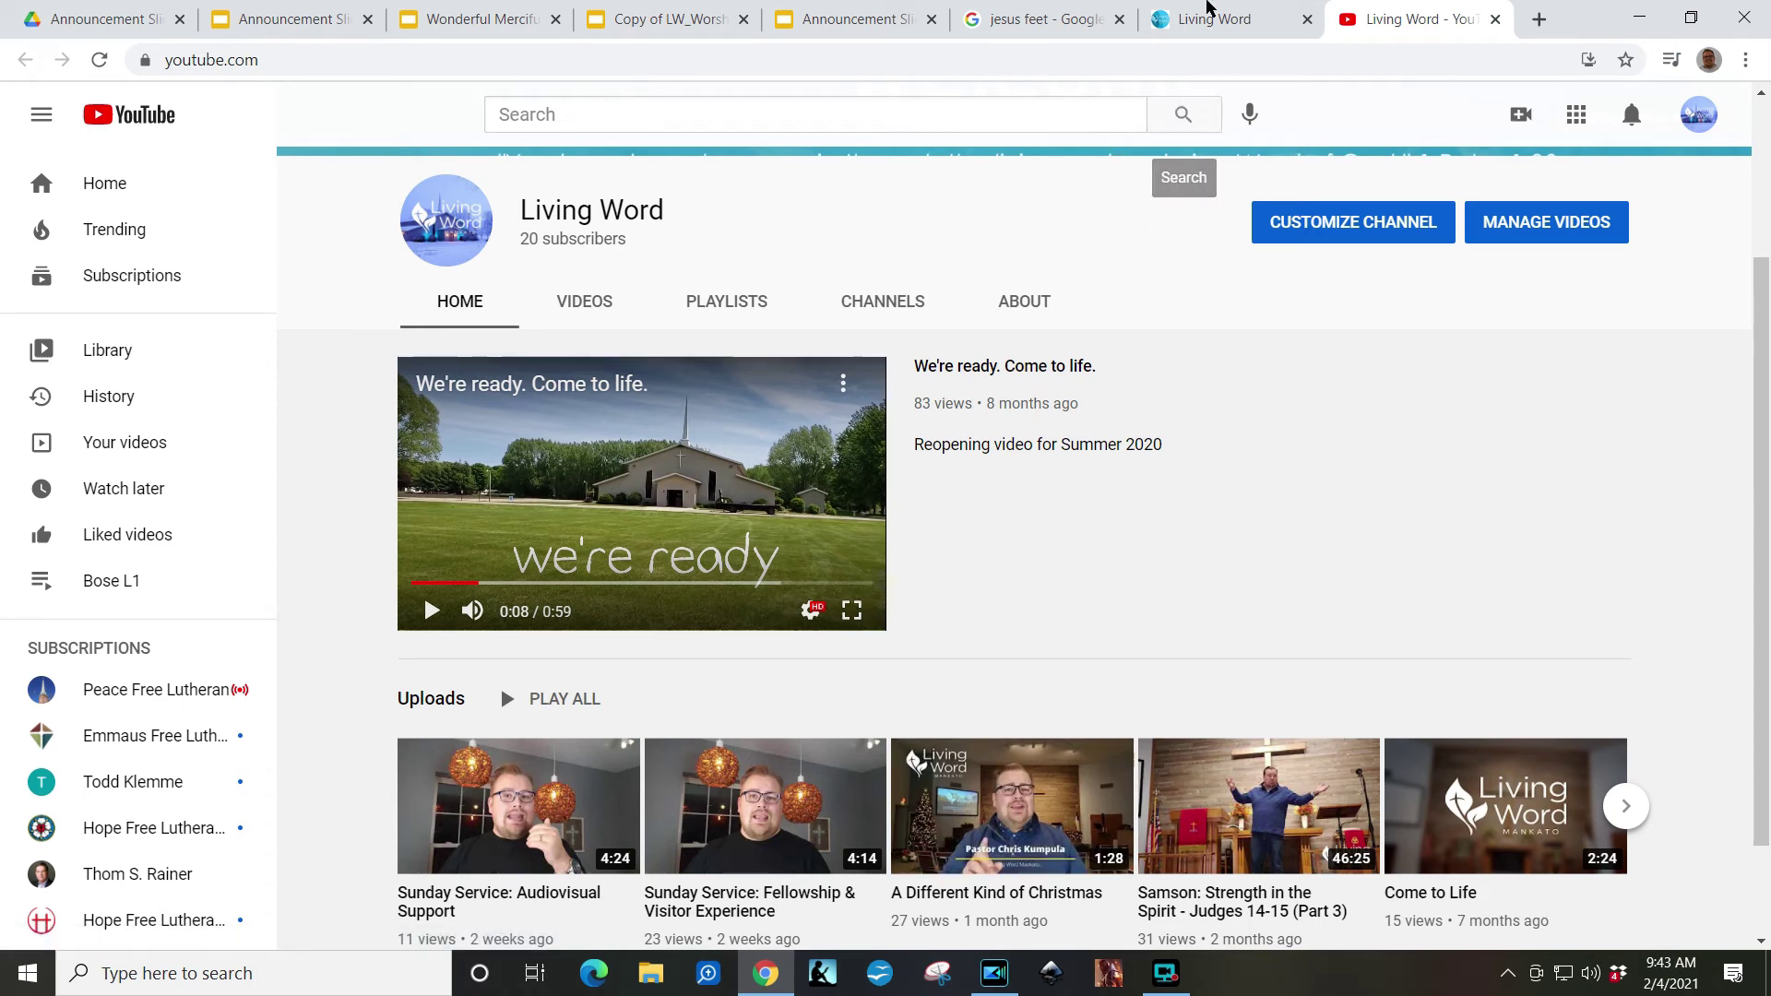
click(840, 13)
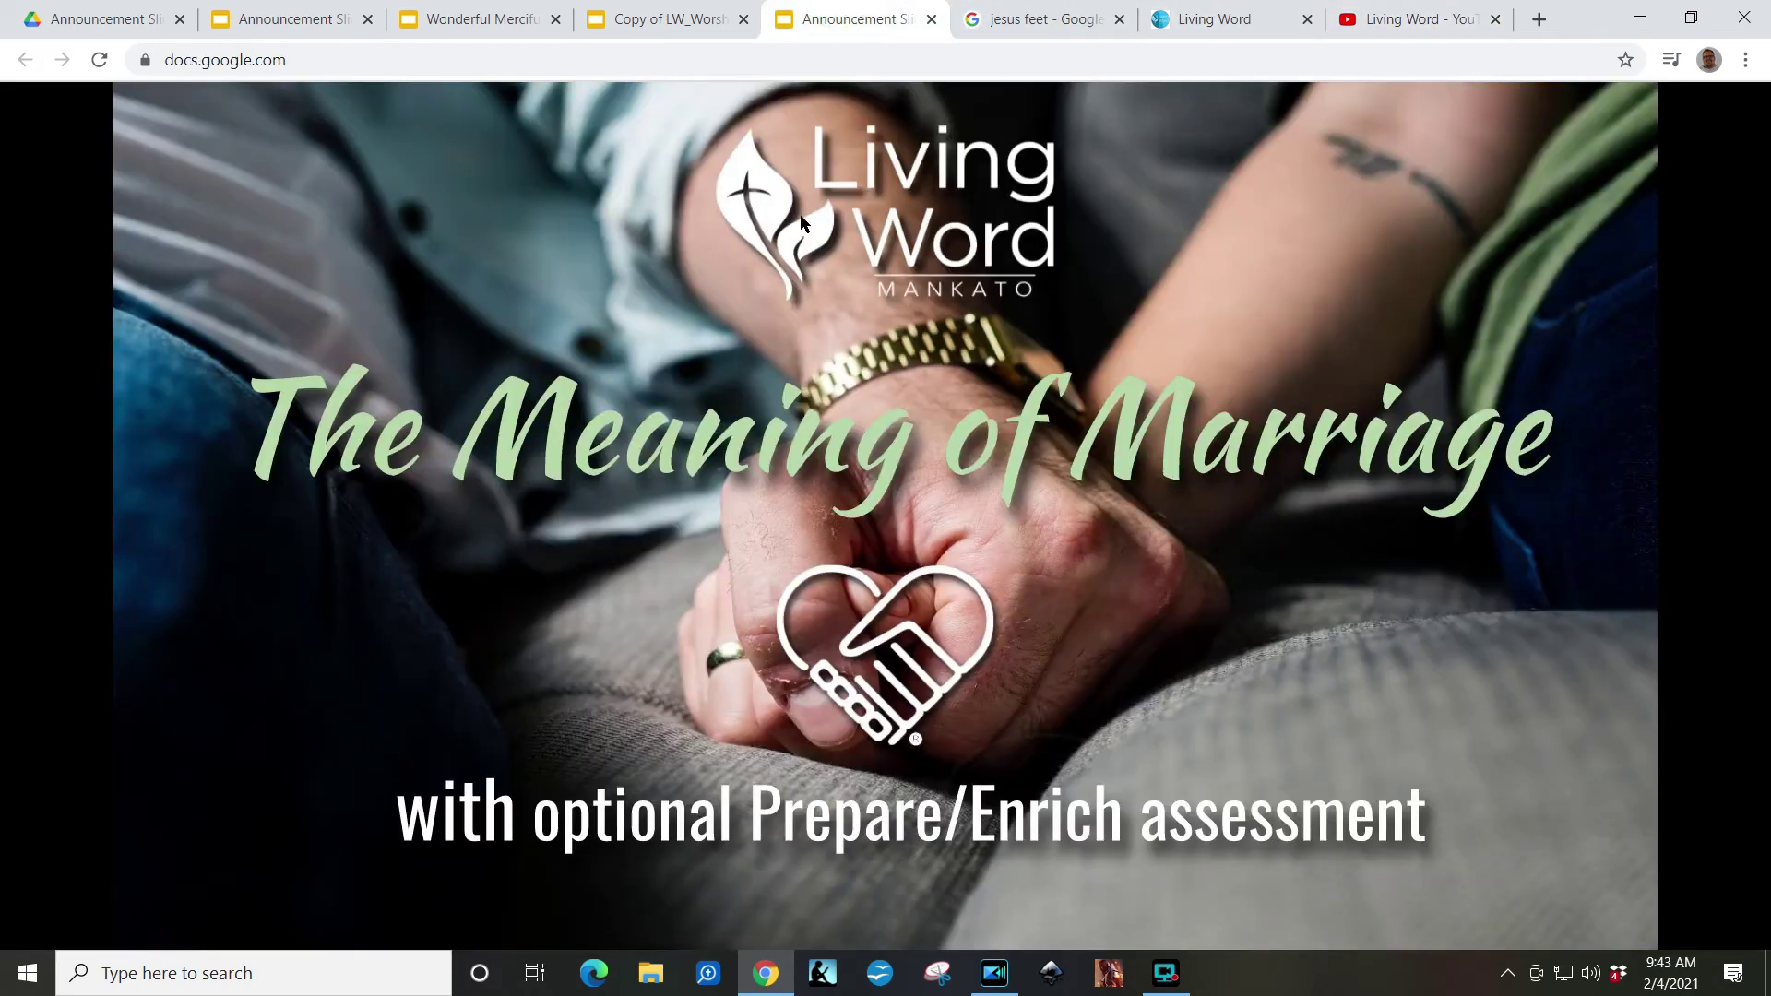
Step: Insert the copied 'We're ready. Come to life.' YouTube link by URL onto slide 2 and move it top-left
click(646, 18)
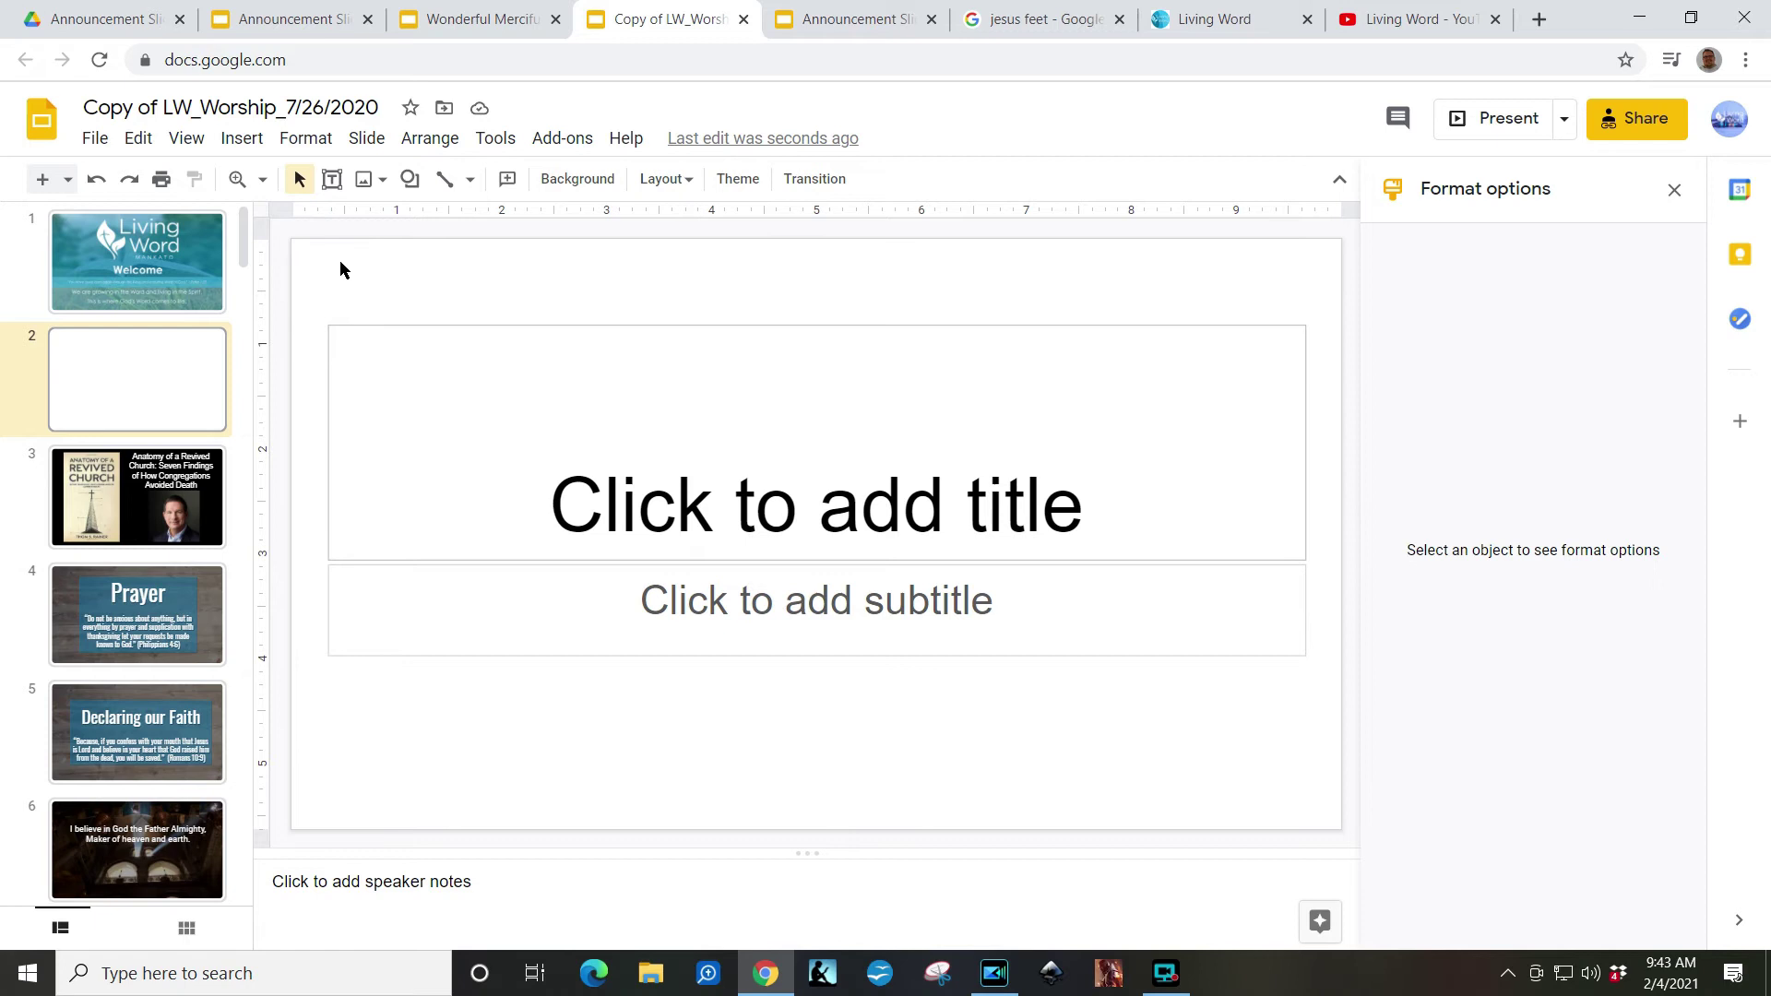
click(243, 146)
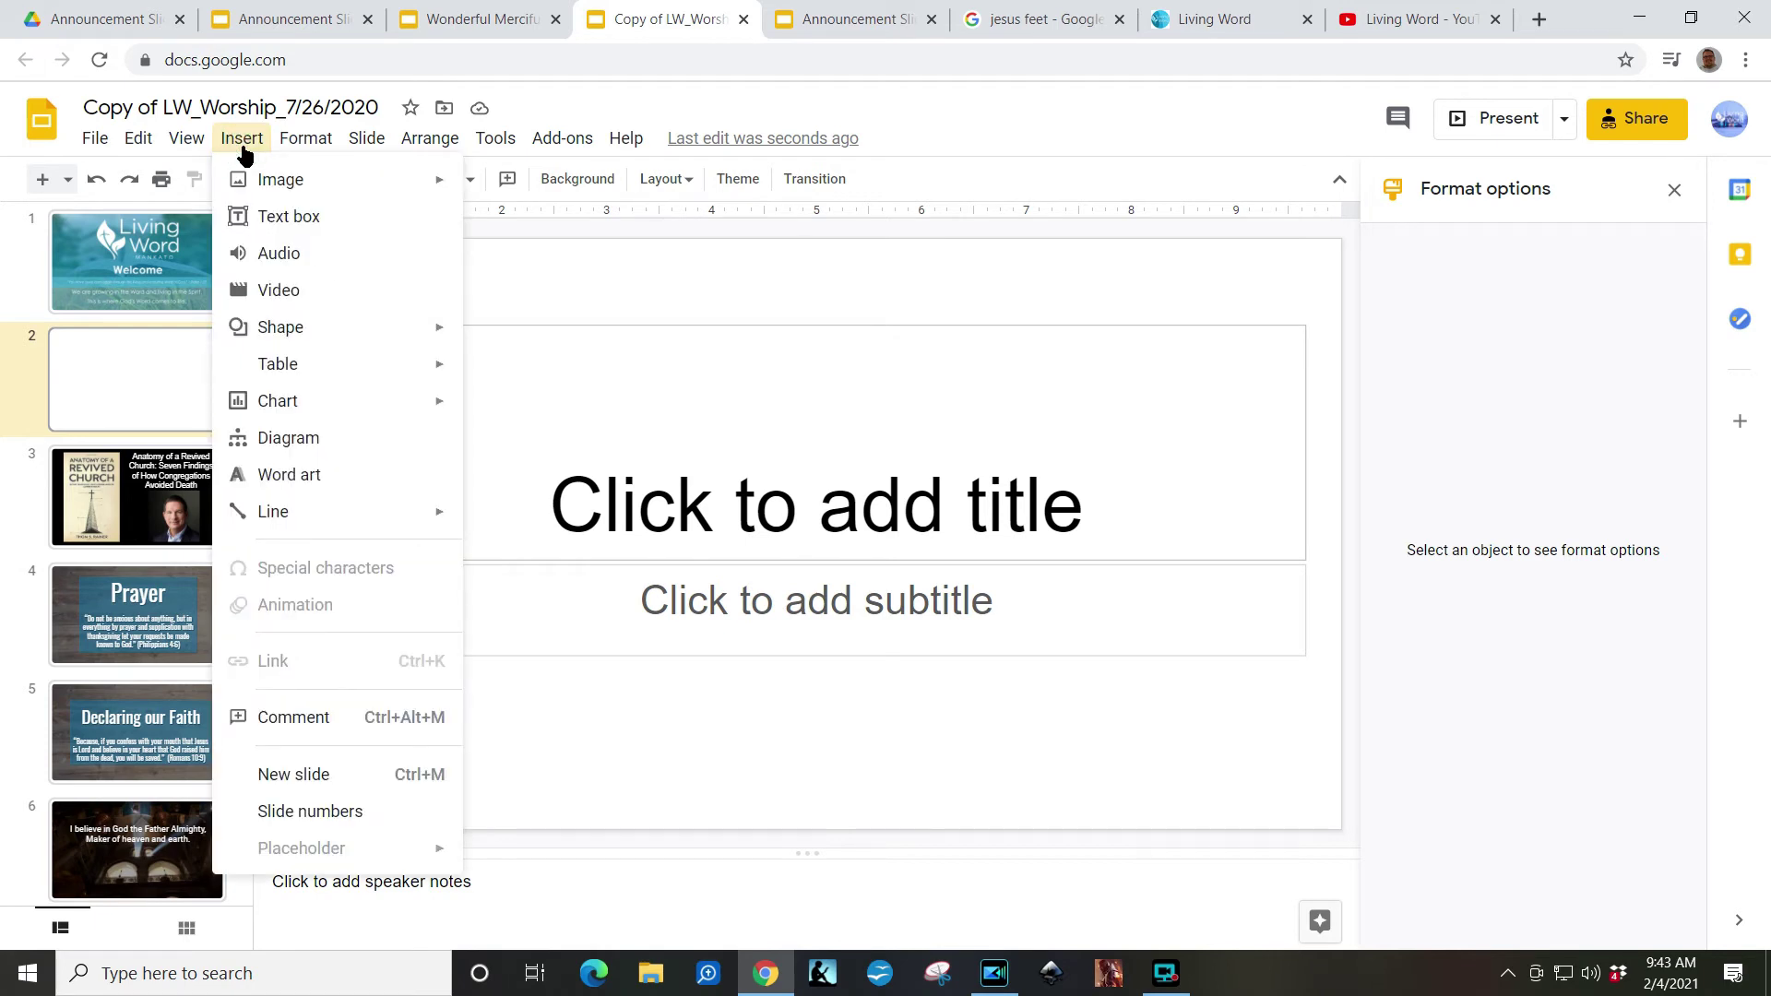
click(282, 289)
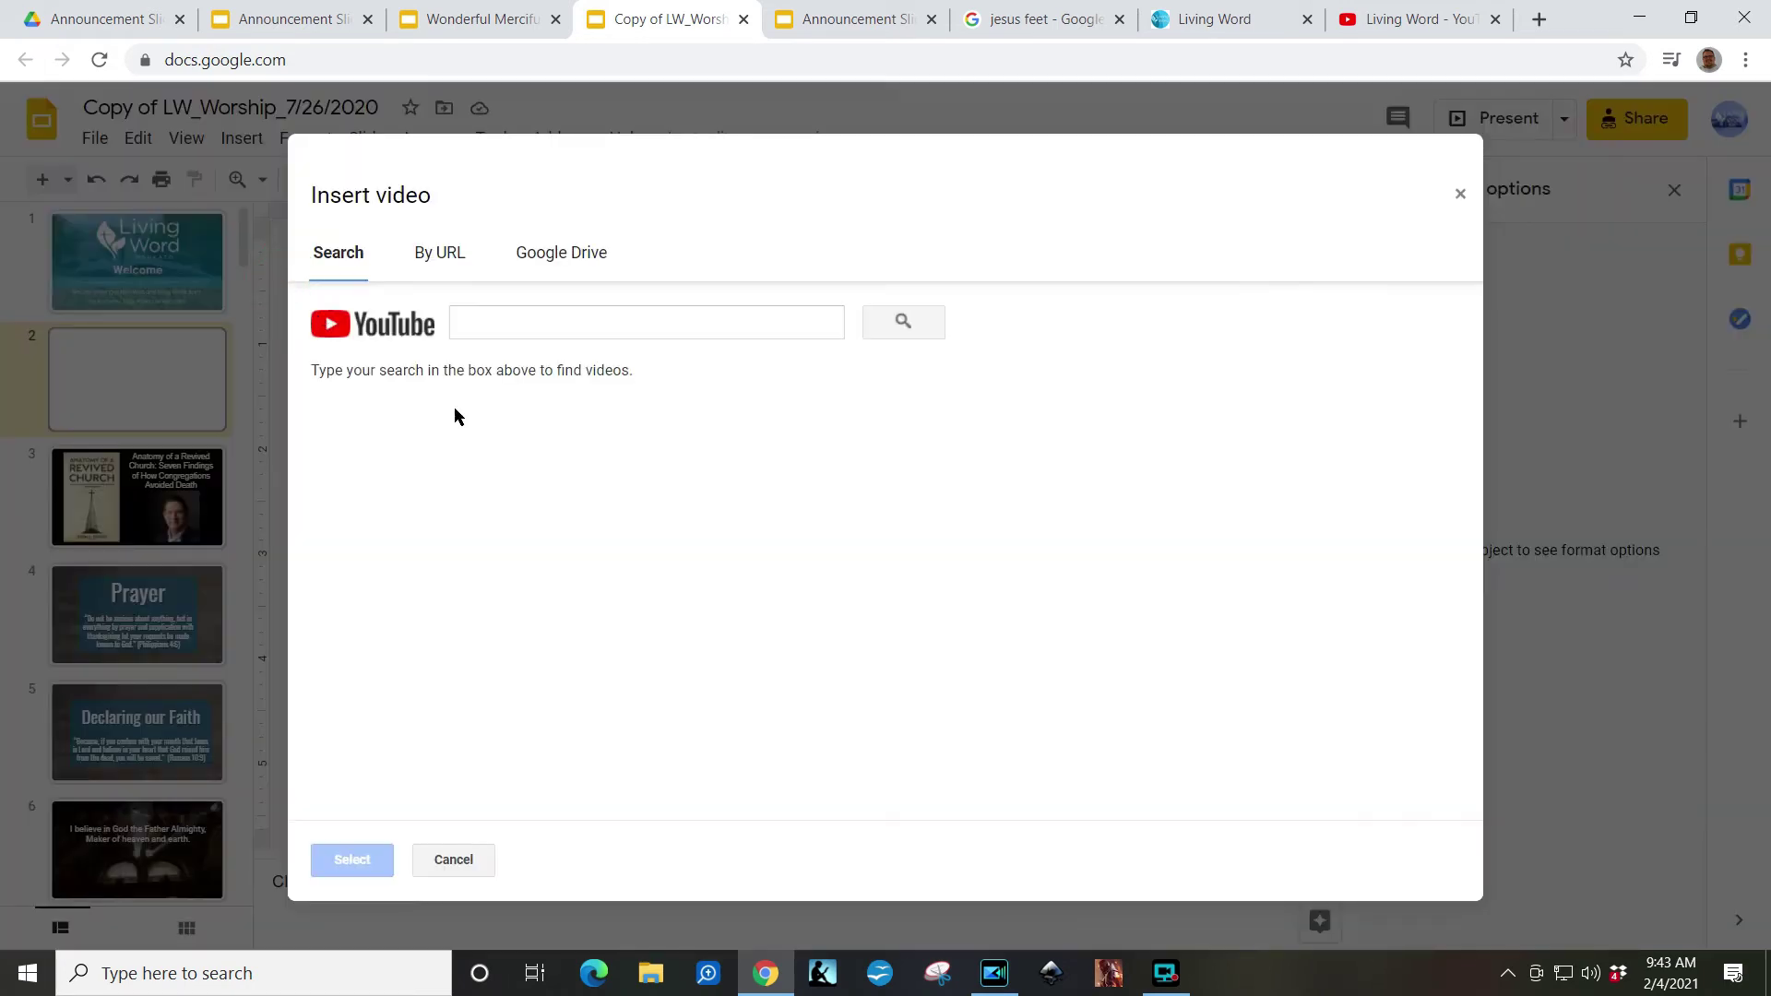
click(539, 320)
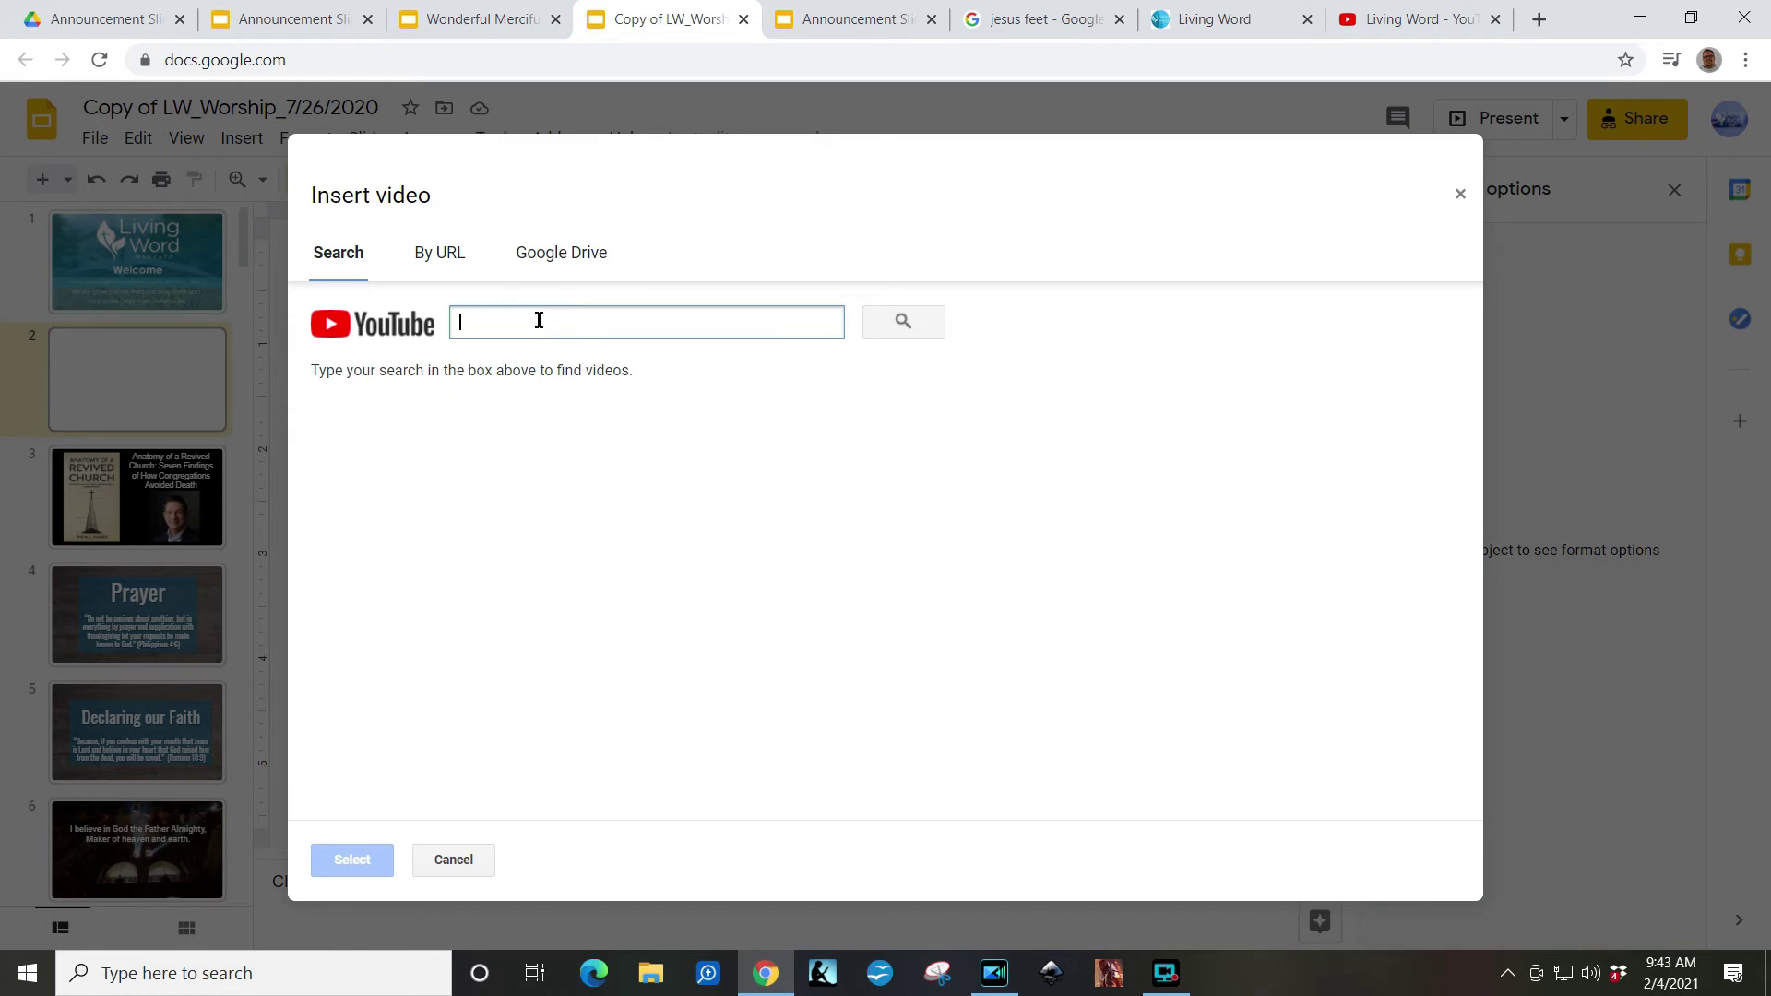
text(https://youtu.be/xuWaamdFqrU)
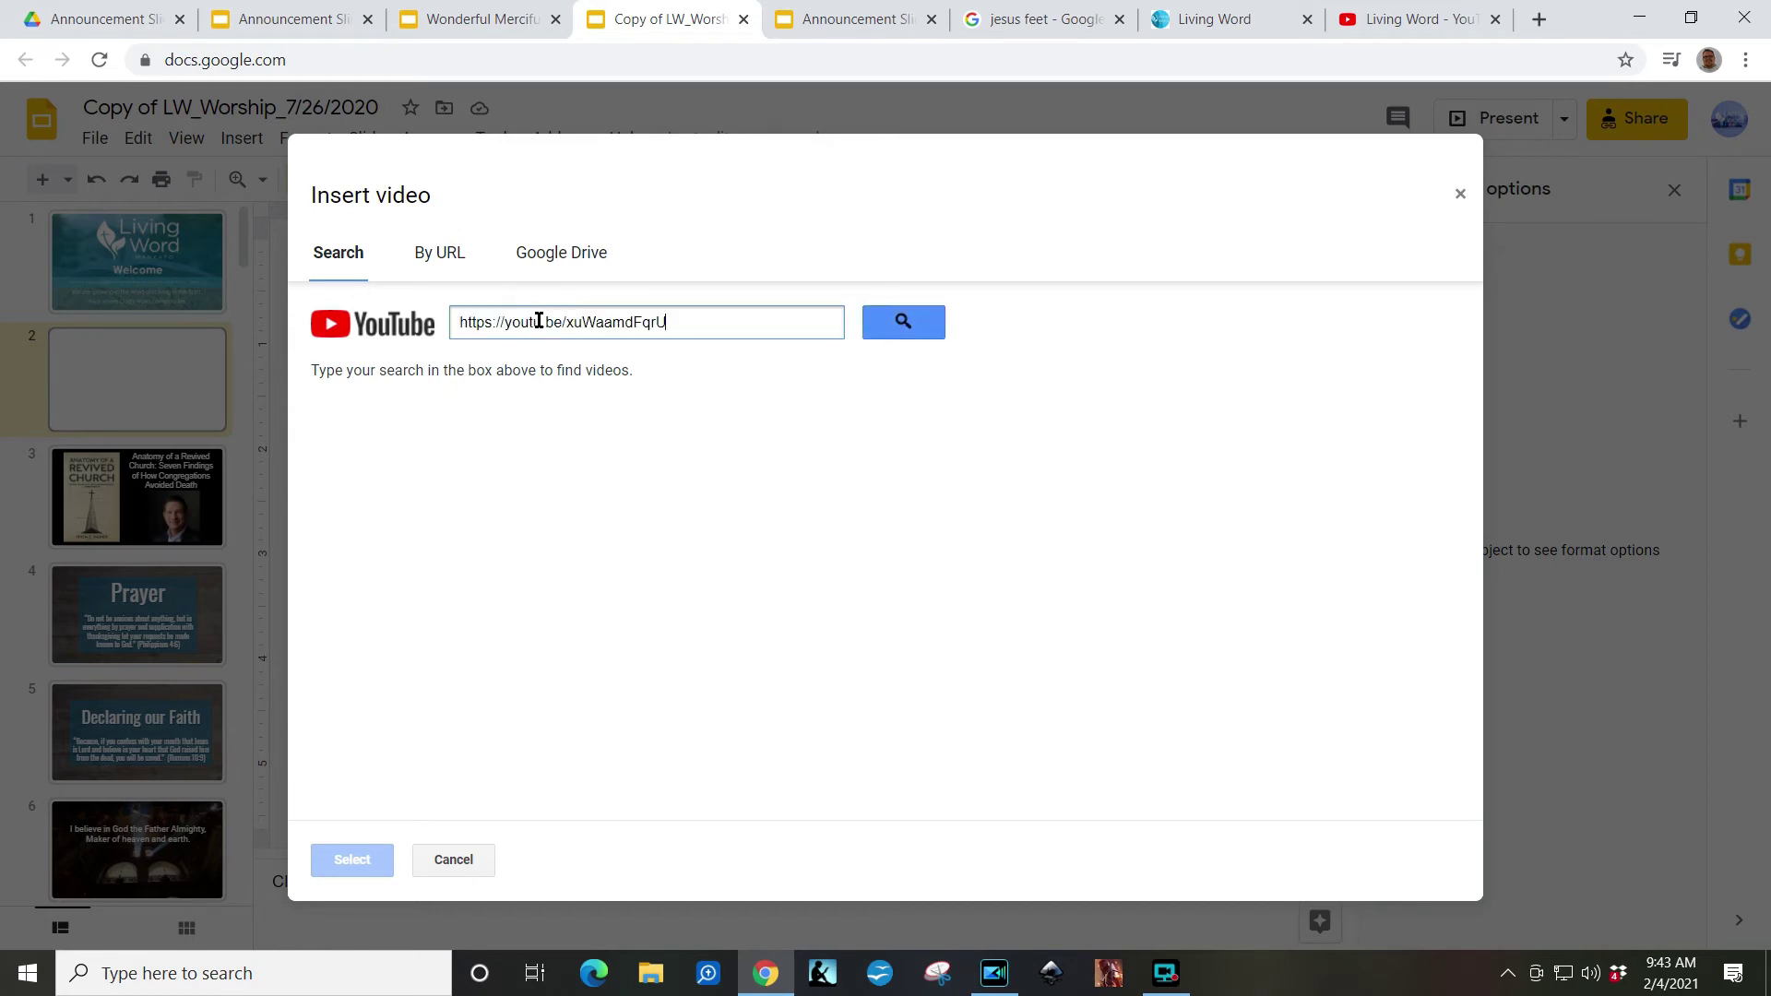
click(446, 275)
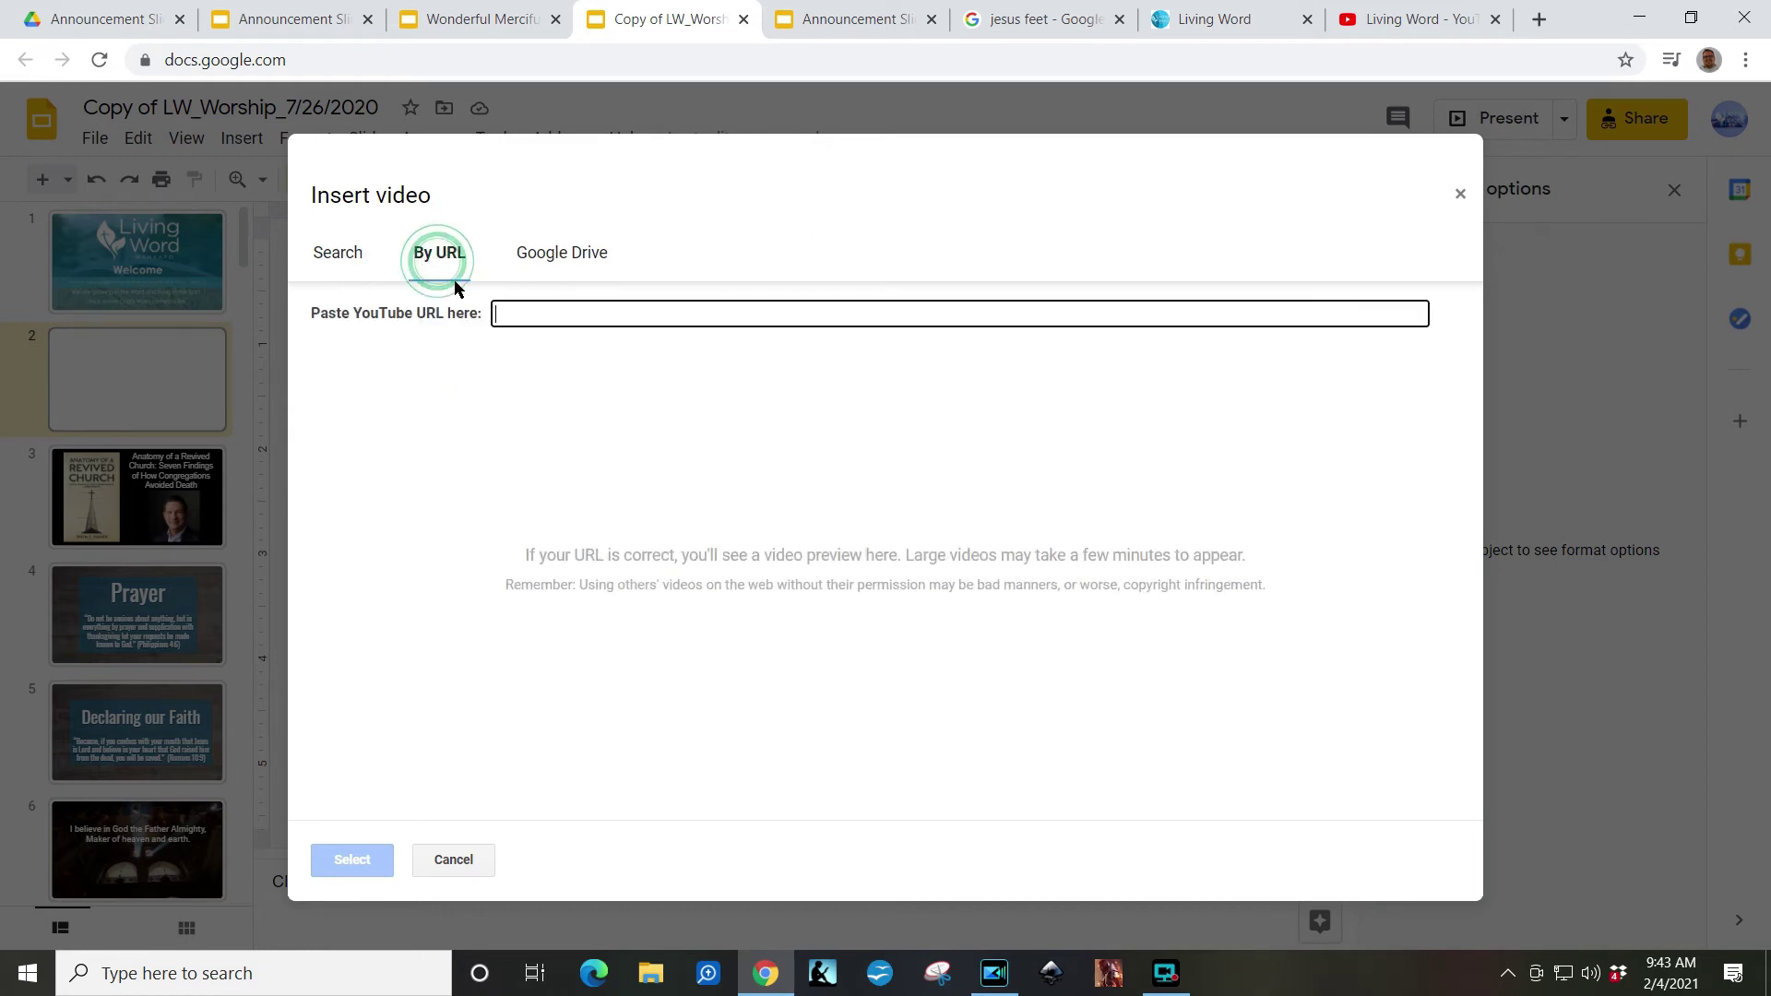
click(516, 317)
text(https://youtu.be/xuWaamdFqrU)
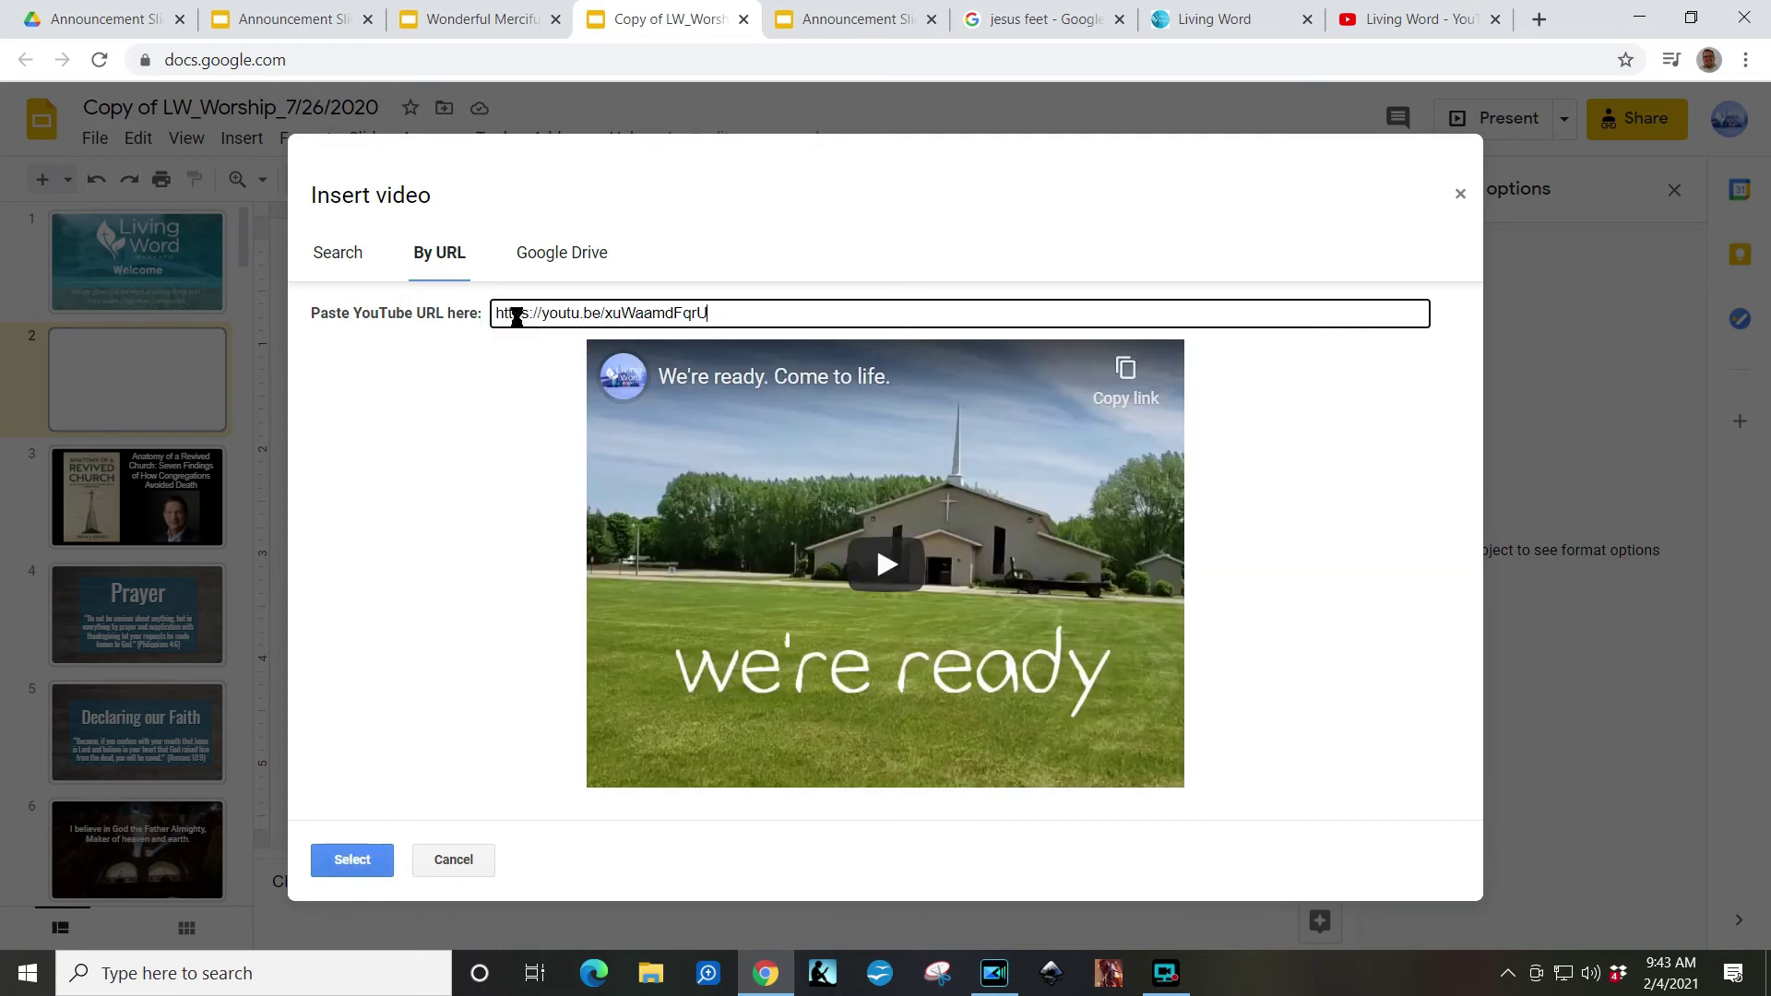
key(Return)
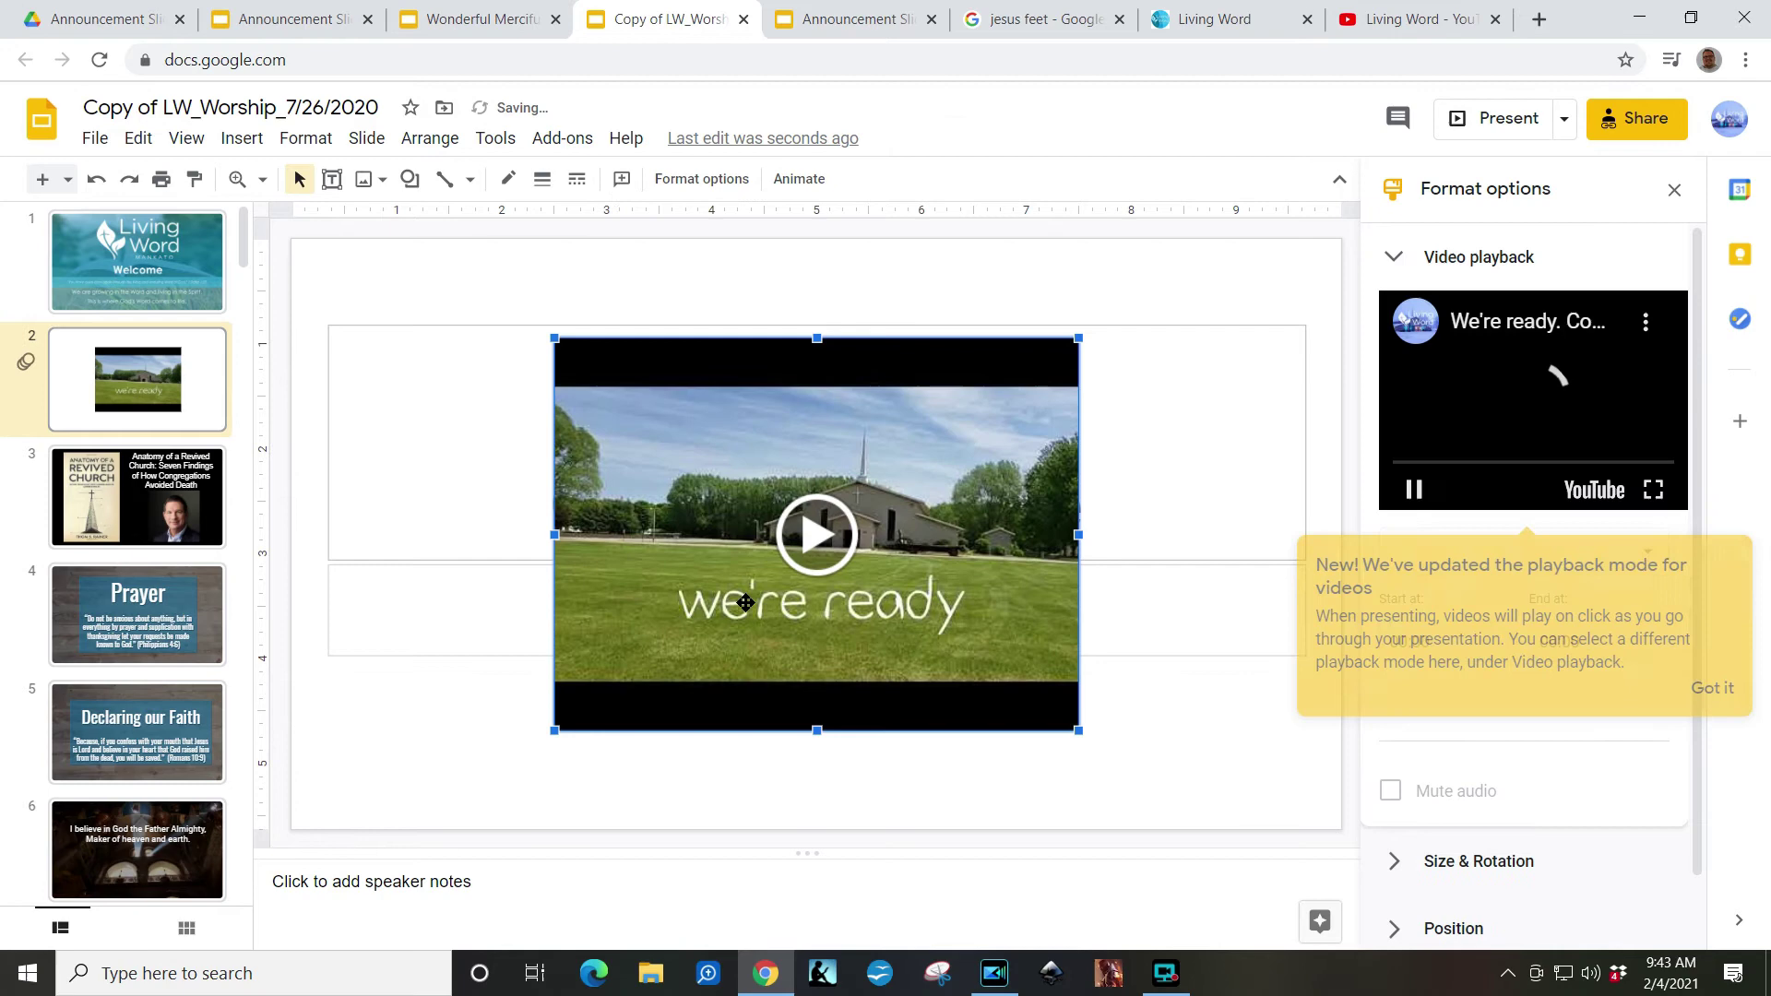
drag(746, 603, 480, 479)
Step: Enlarge the video to the slide width, centre it, and test-play then pause it
drag(823, 611, 1036, 553)
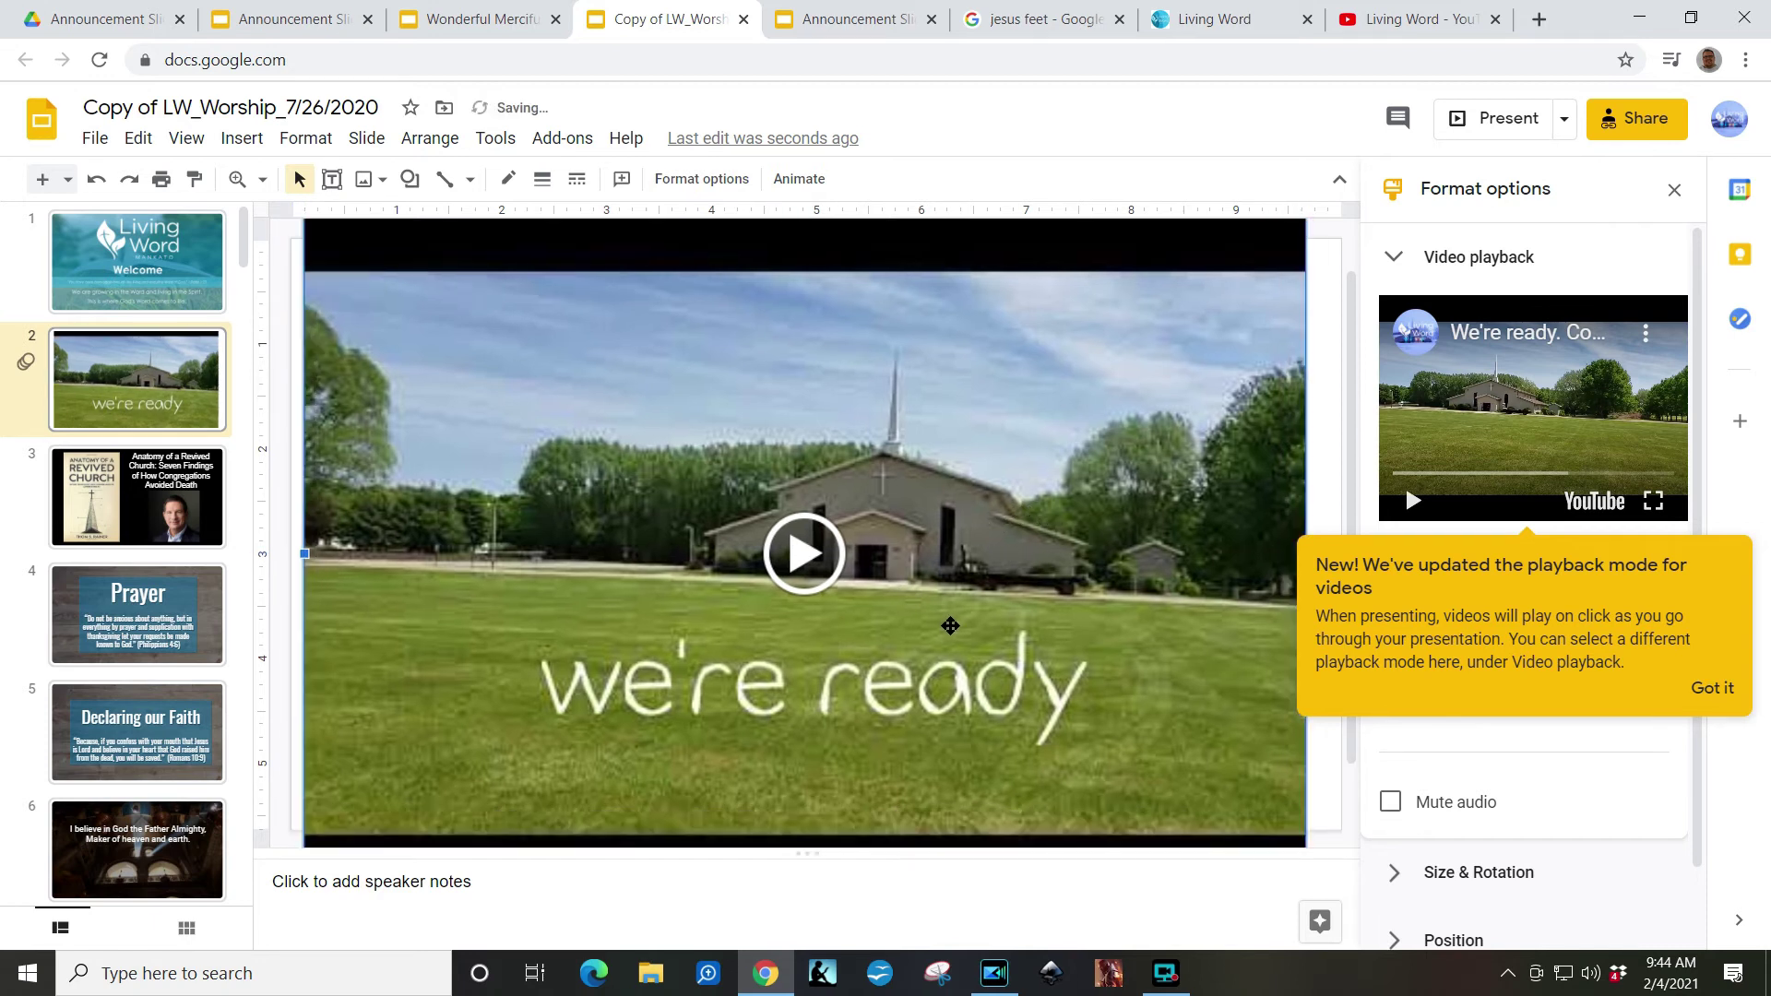
drag(950, 626, 964, 604)
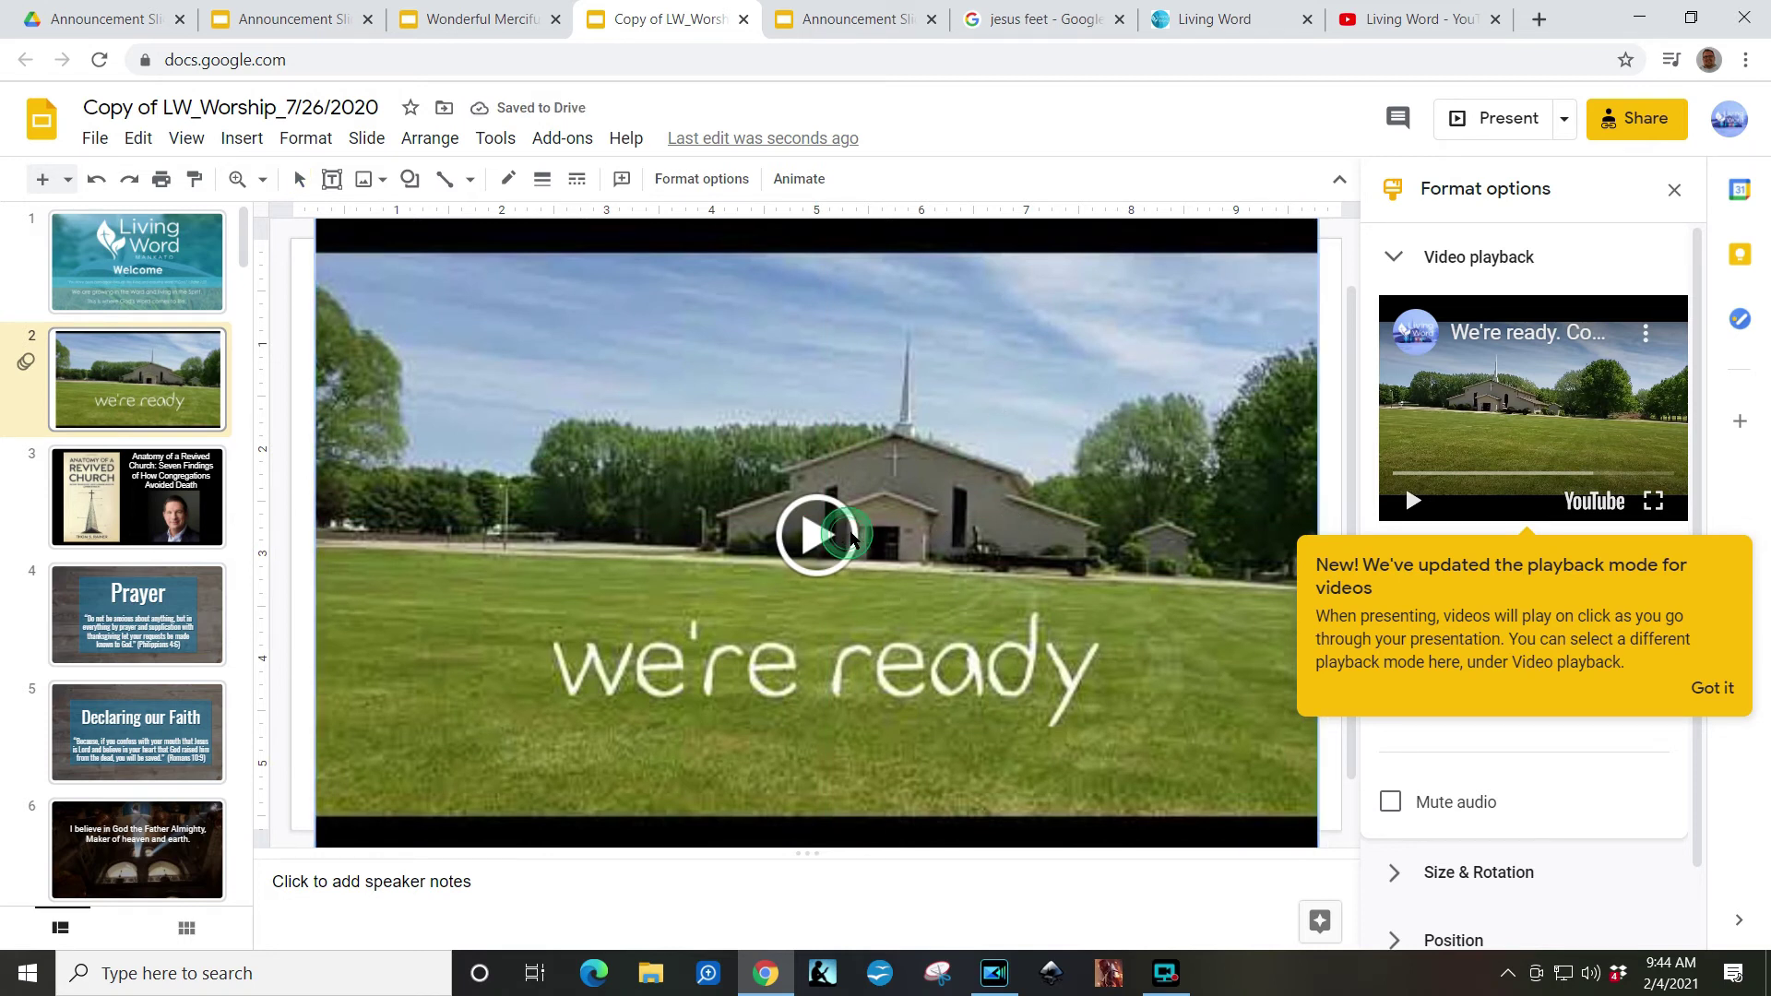
click(841, 537)
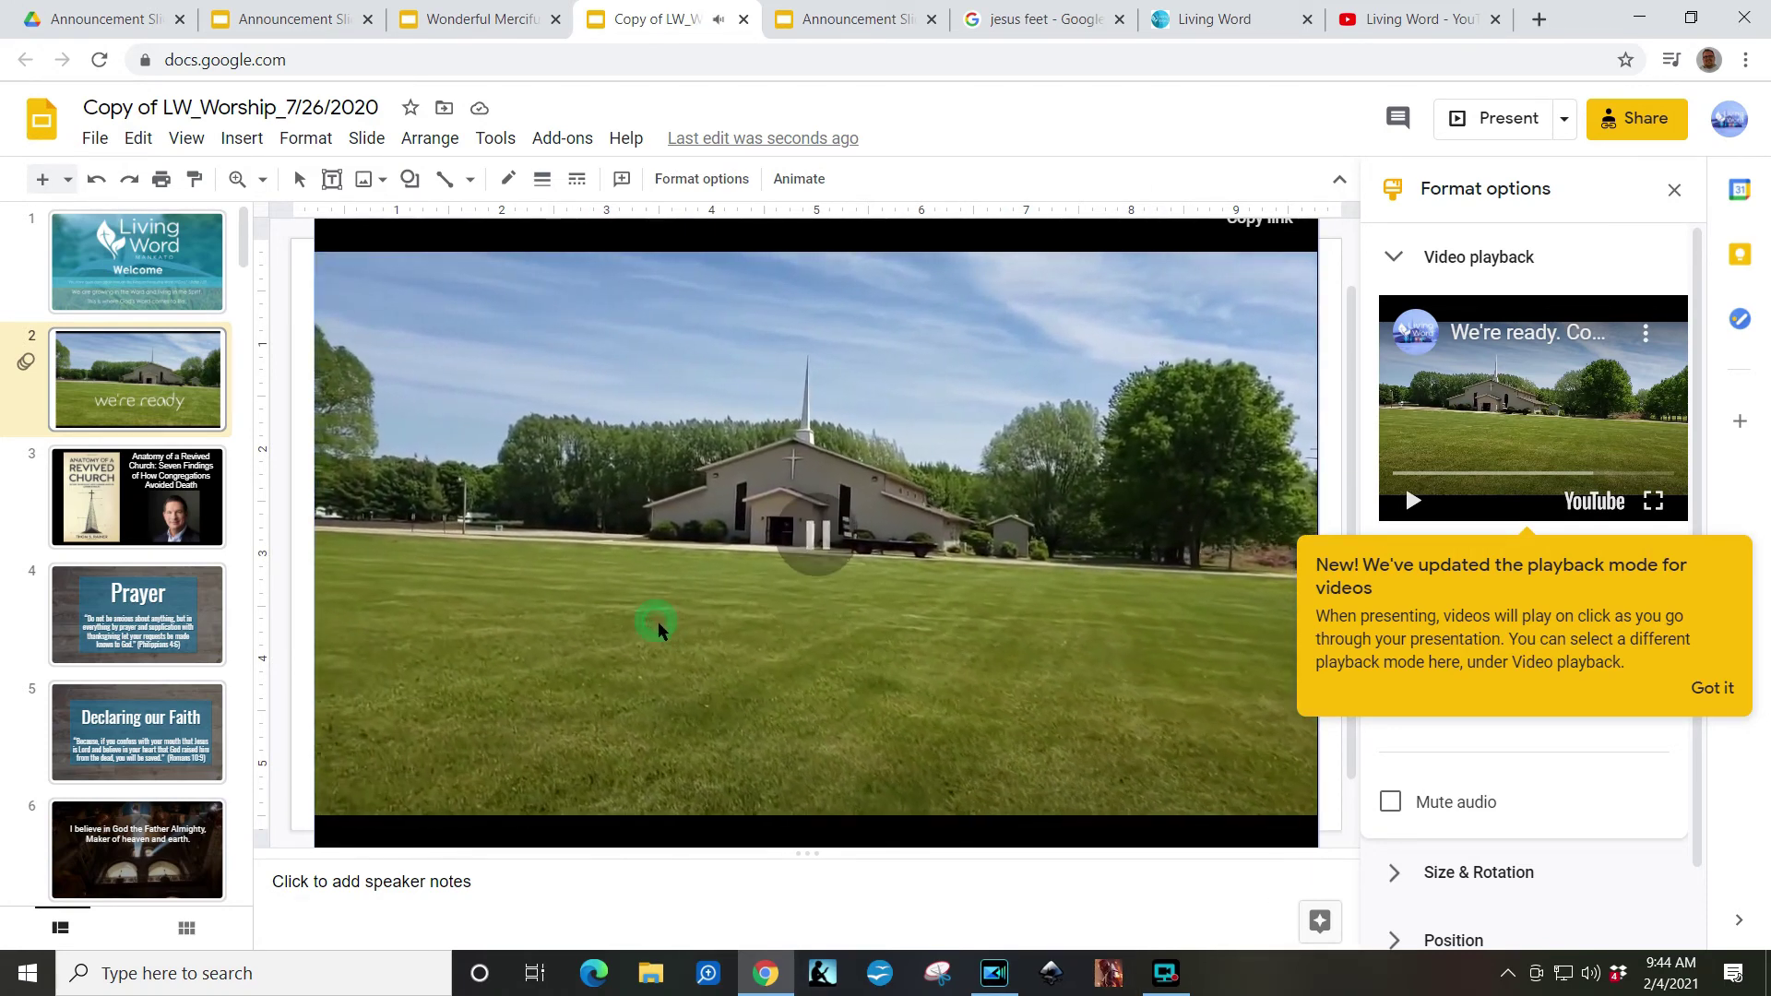
click(657, 622)
Step: Stop playback and widen the video from its left edge to span the slide edge to edge
right_click(952, 477)
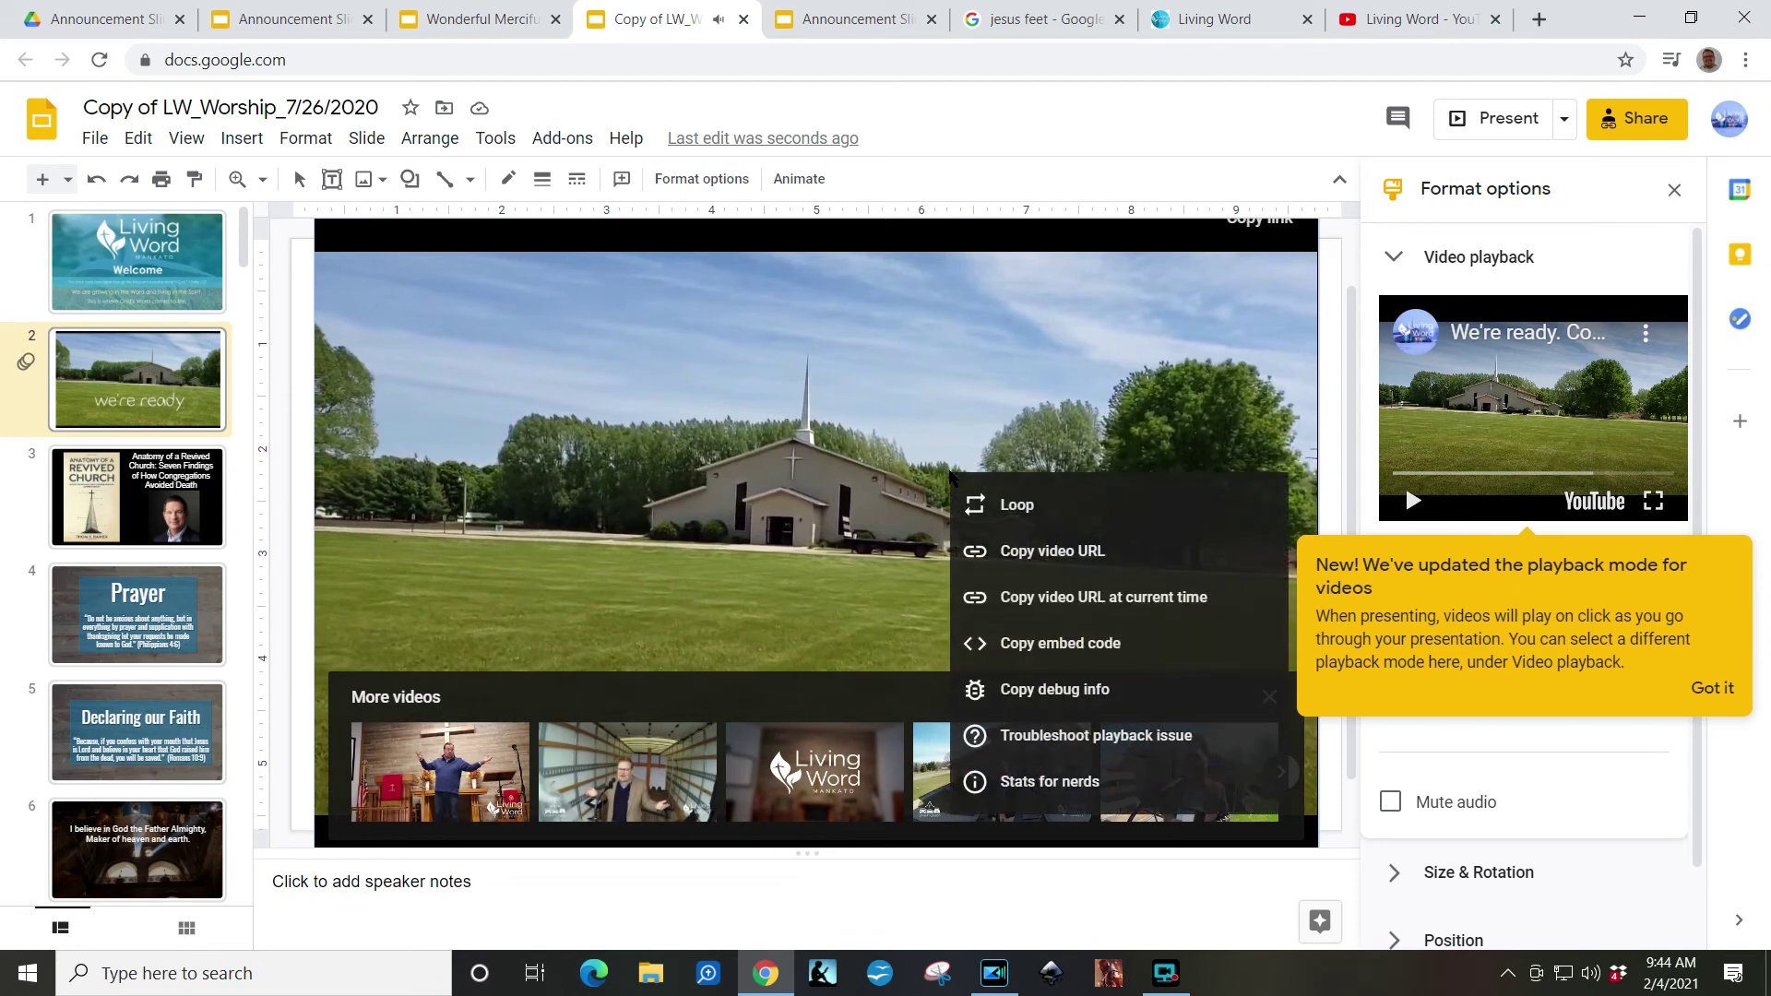
click(759, 474)
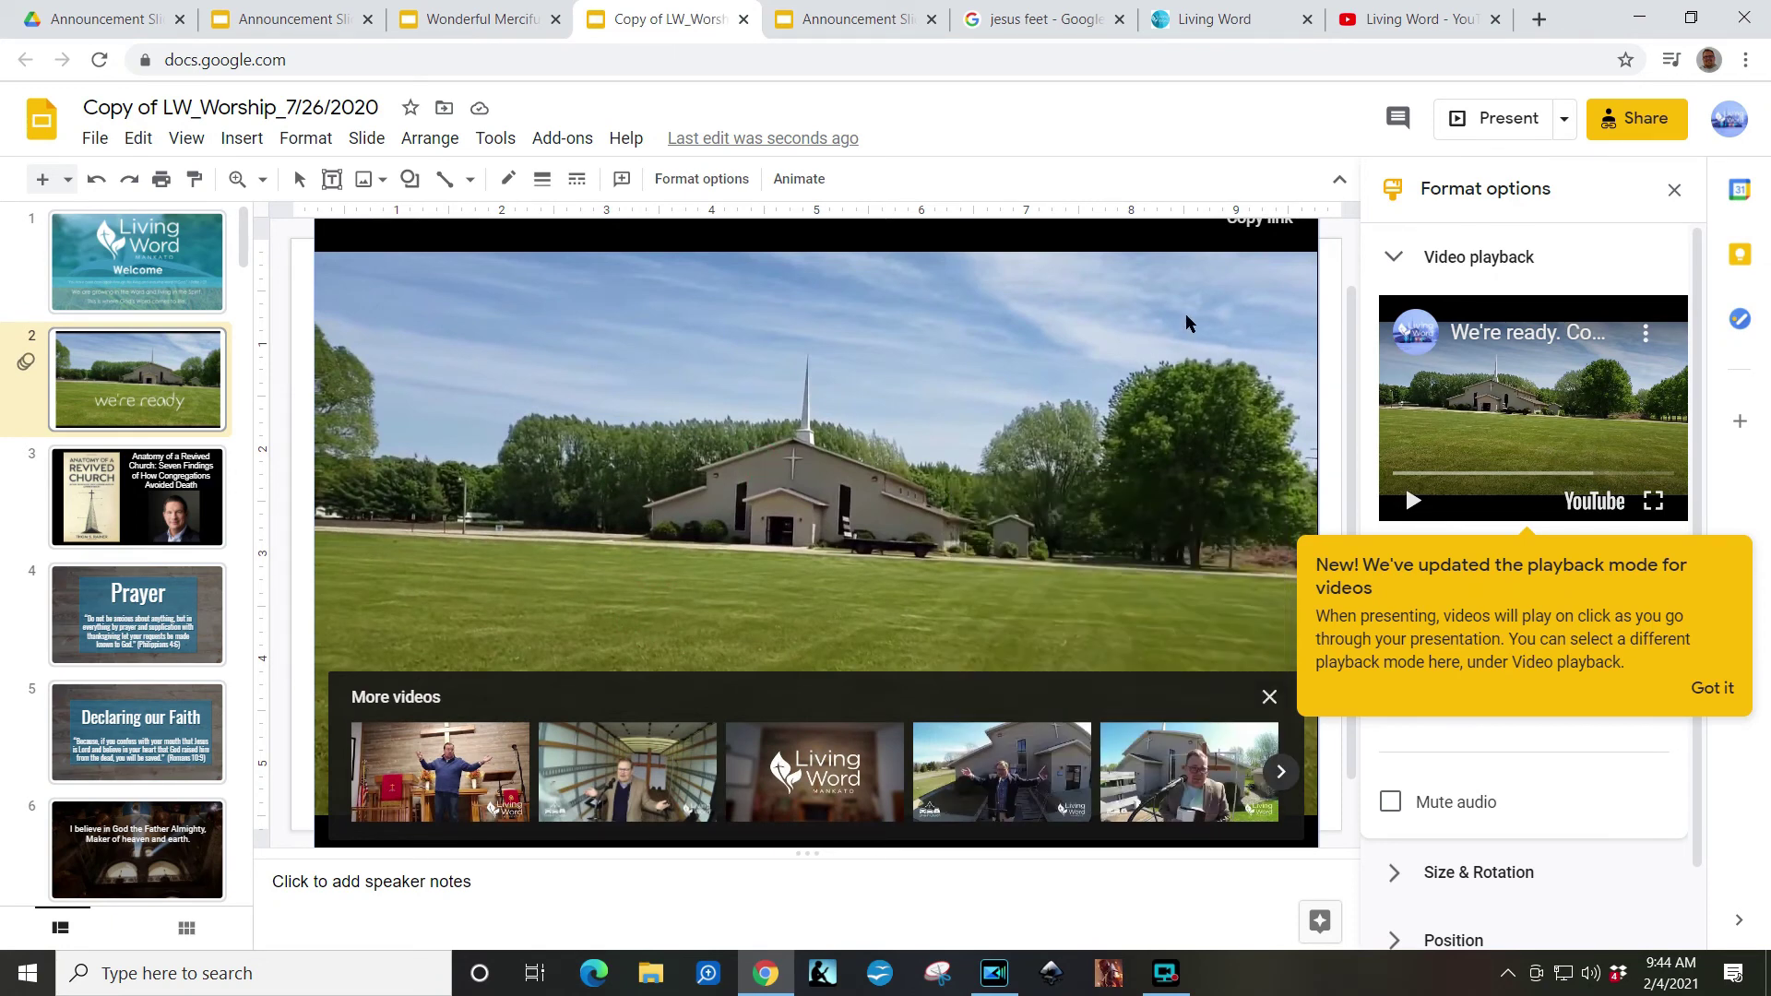
scroll(563, 396, down, 1)
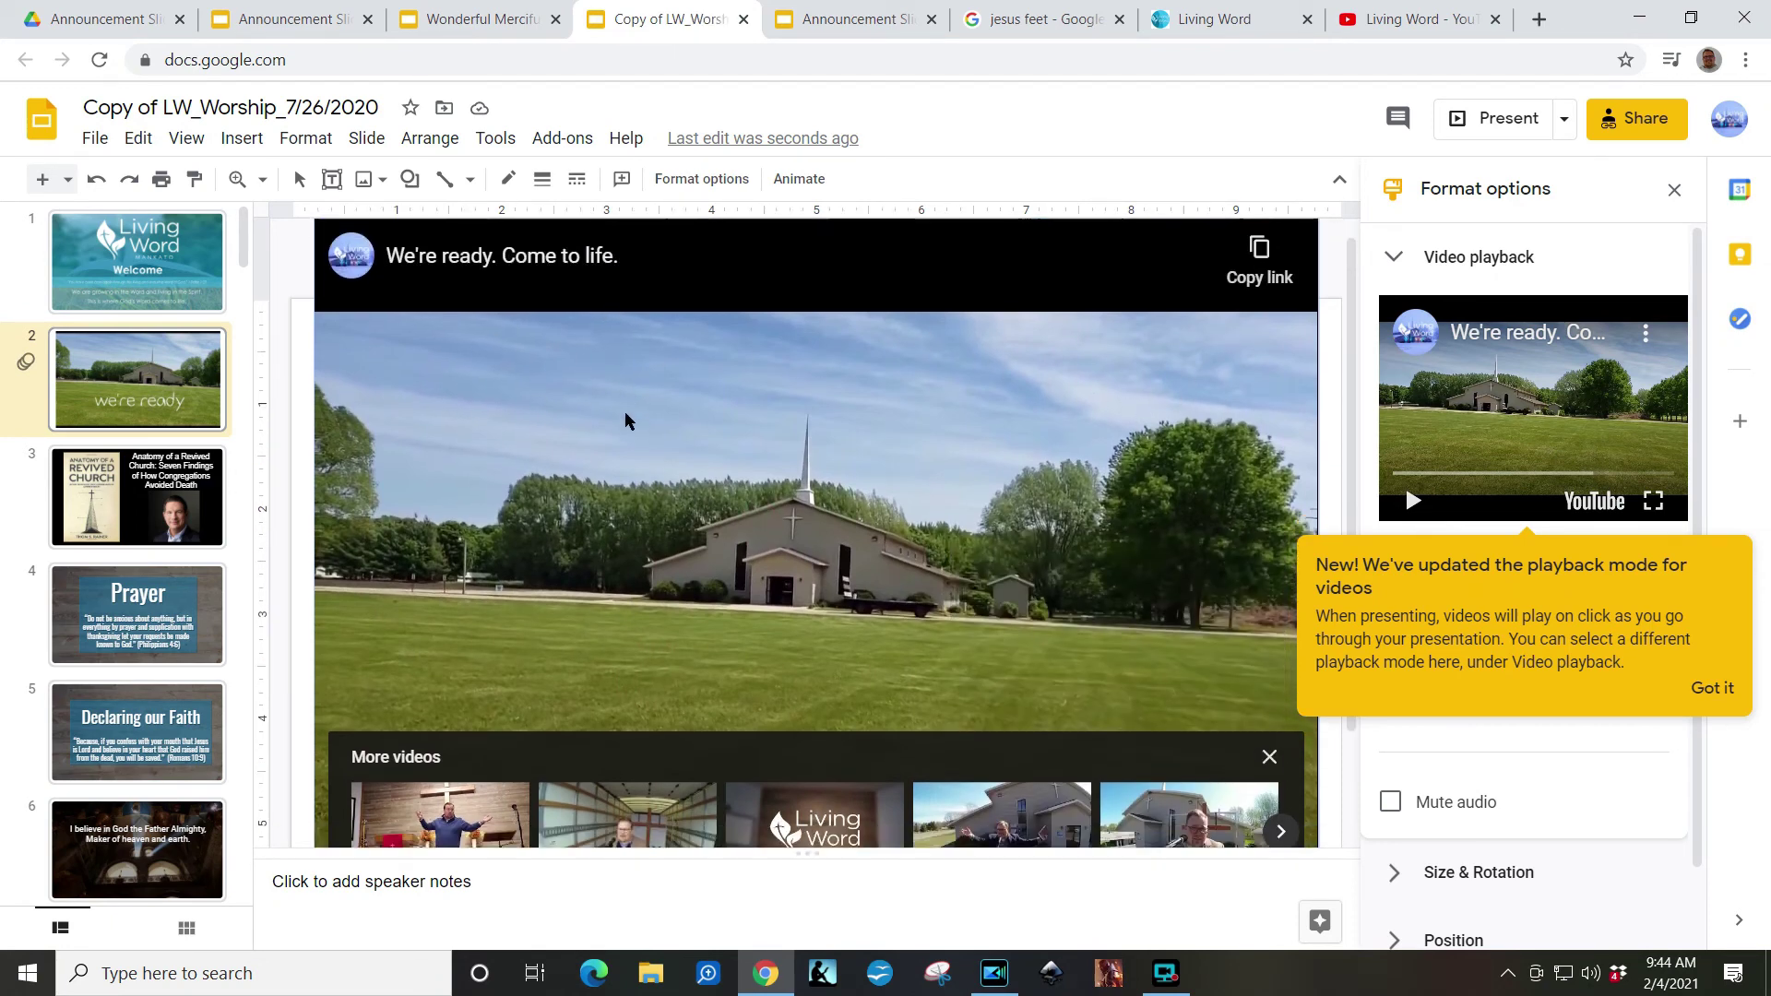
right_click(626, 416)
click(721, 301)
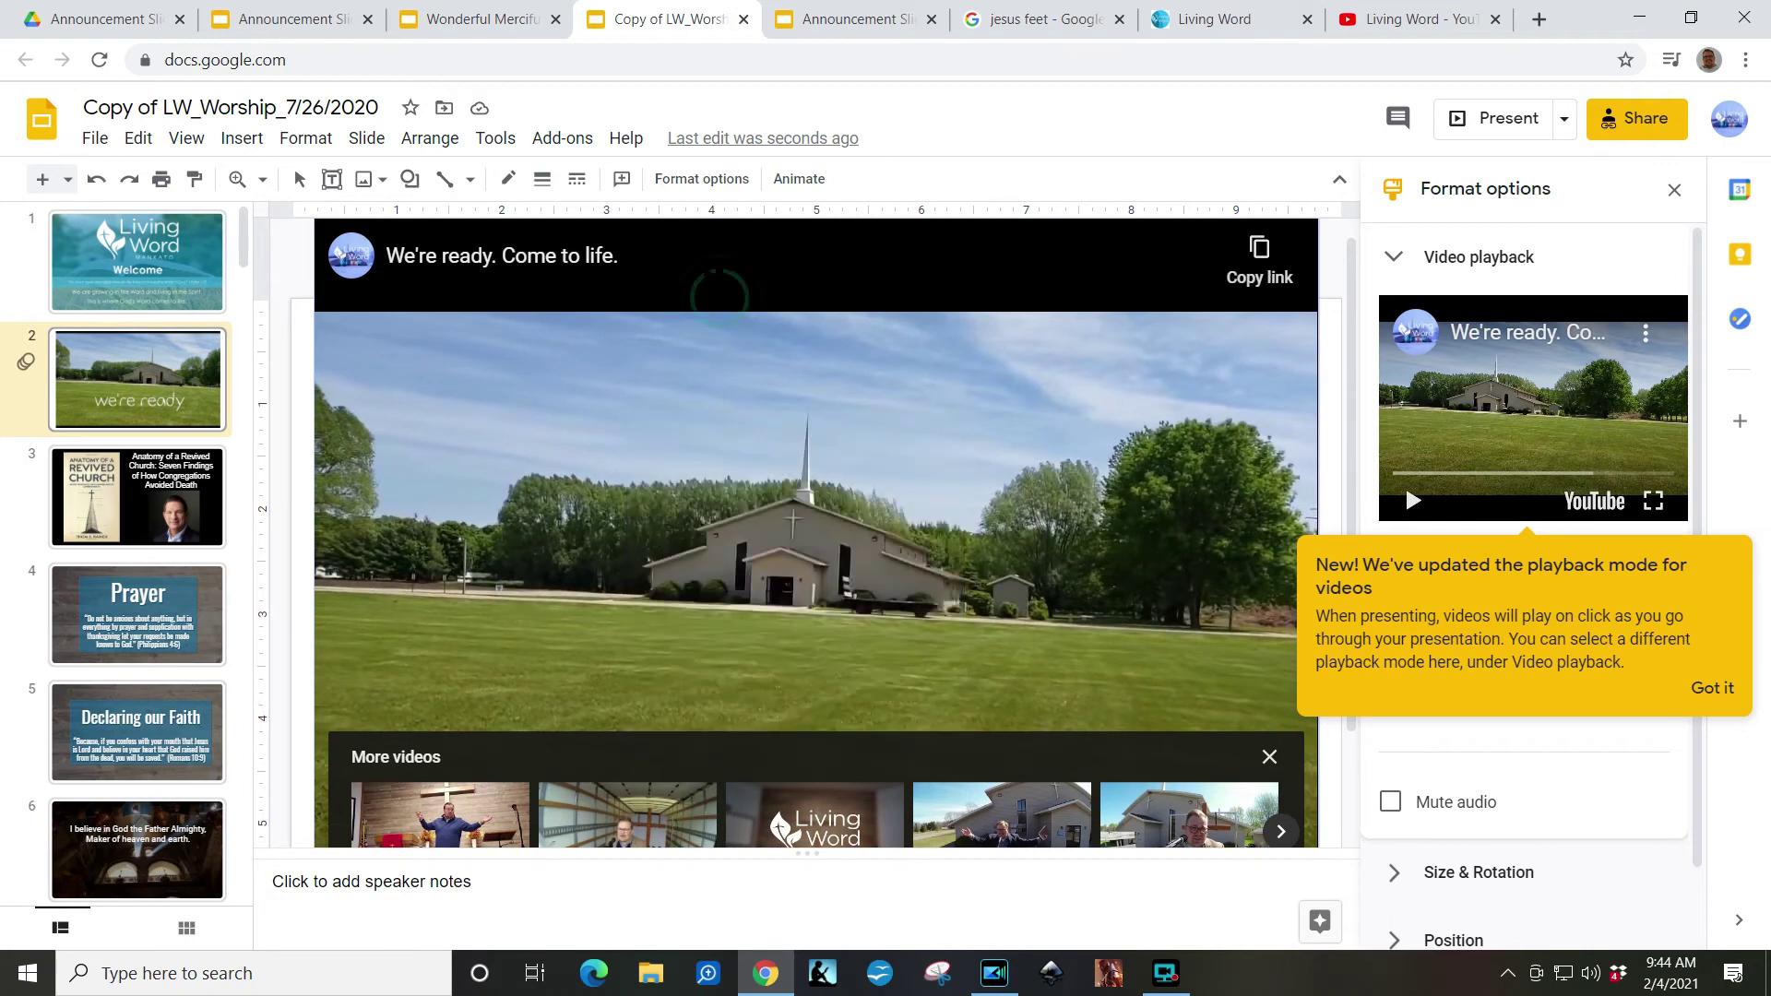
scroll(673, 415, down, 3)
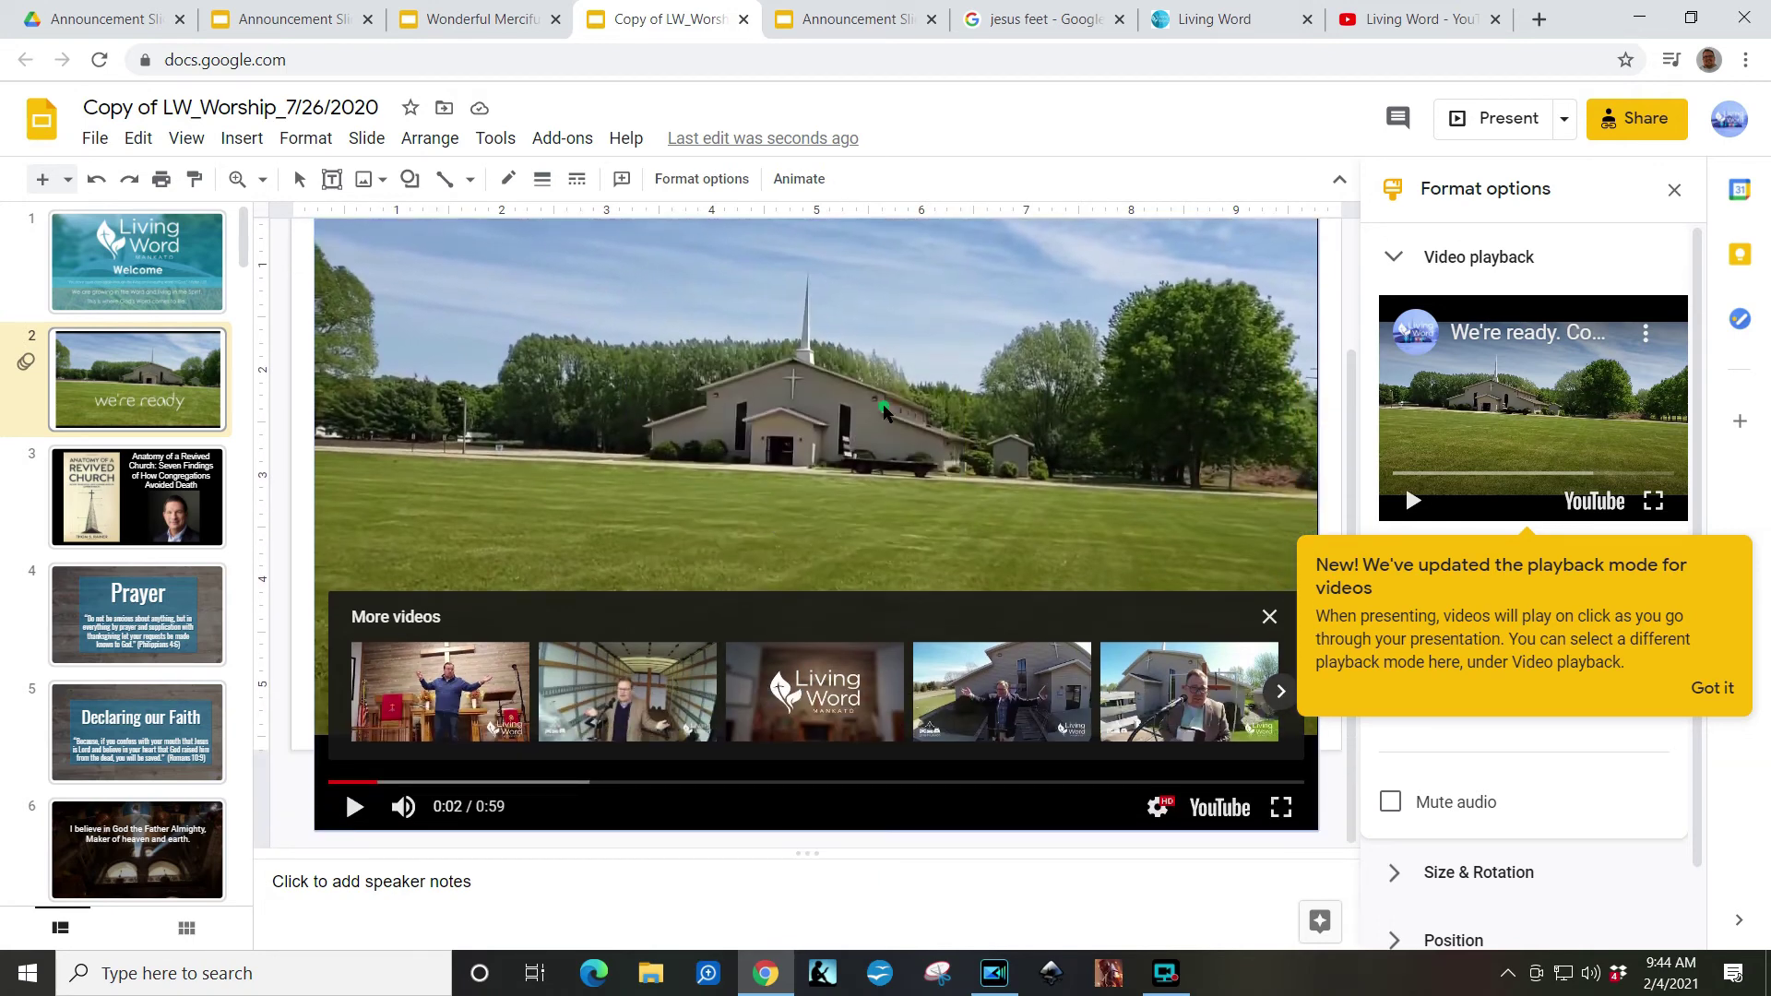
scroll(358, 532, up, 1)
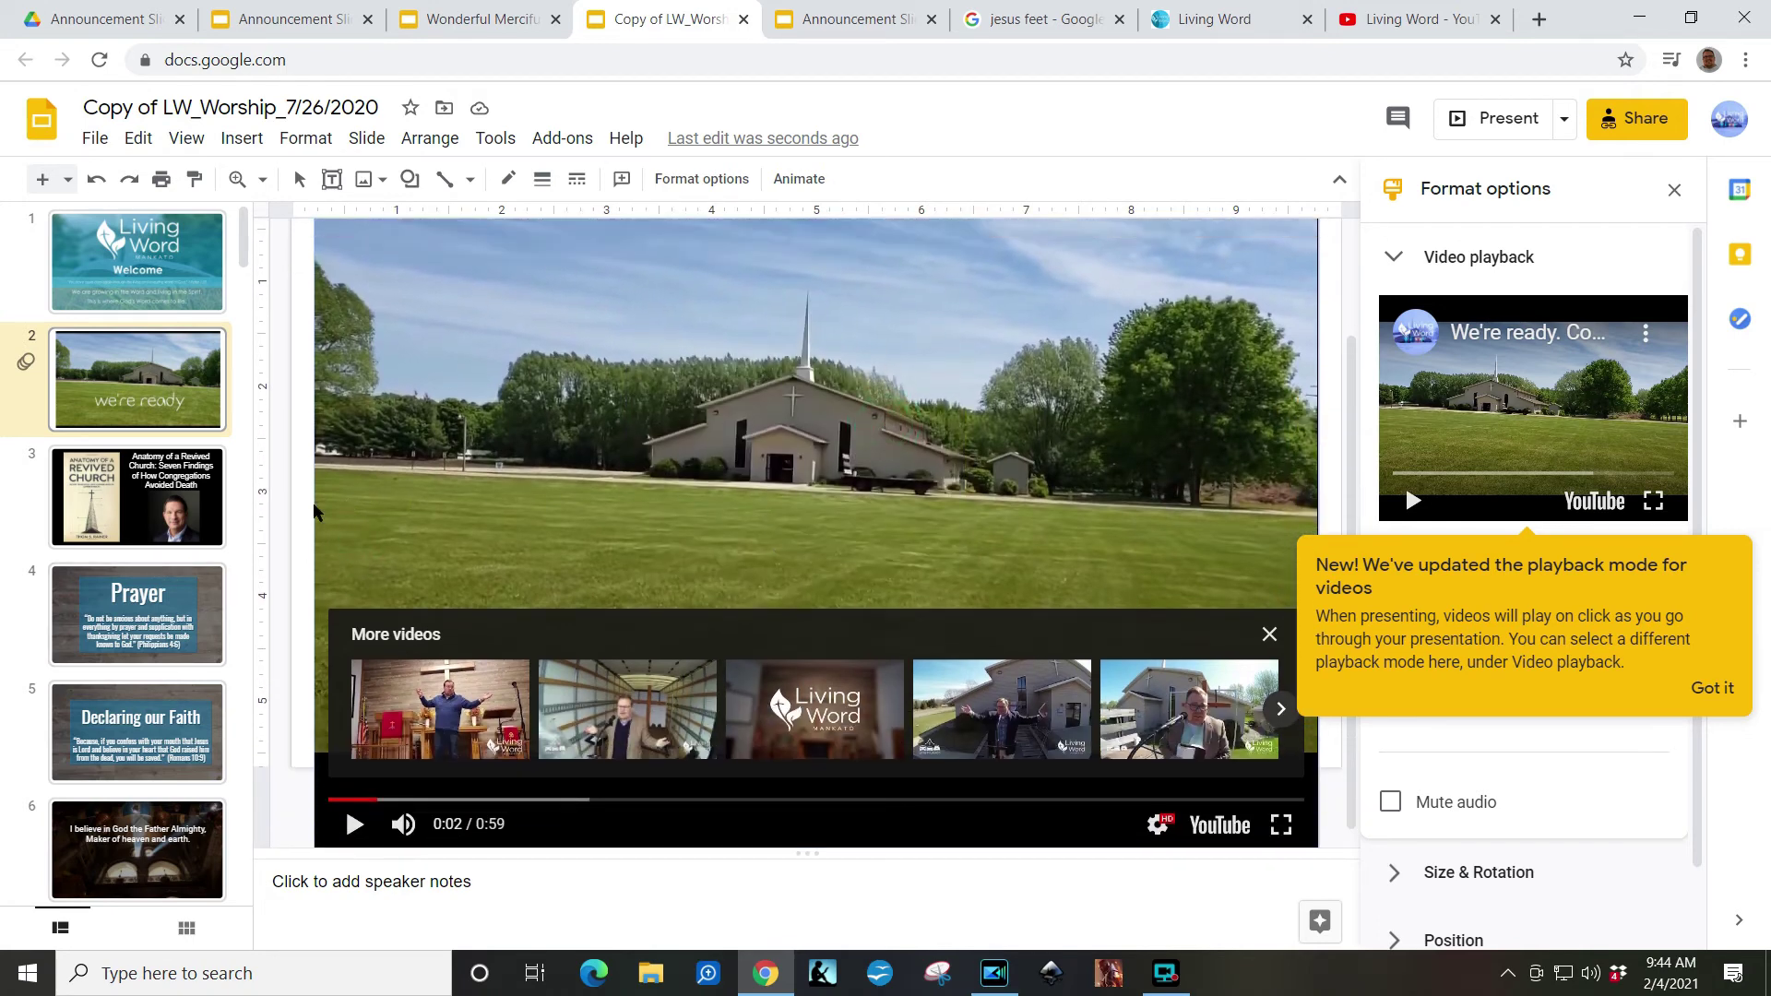
click(314, 512)
drag(313, 468, 288, 470)
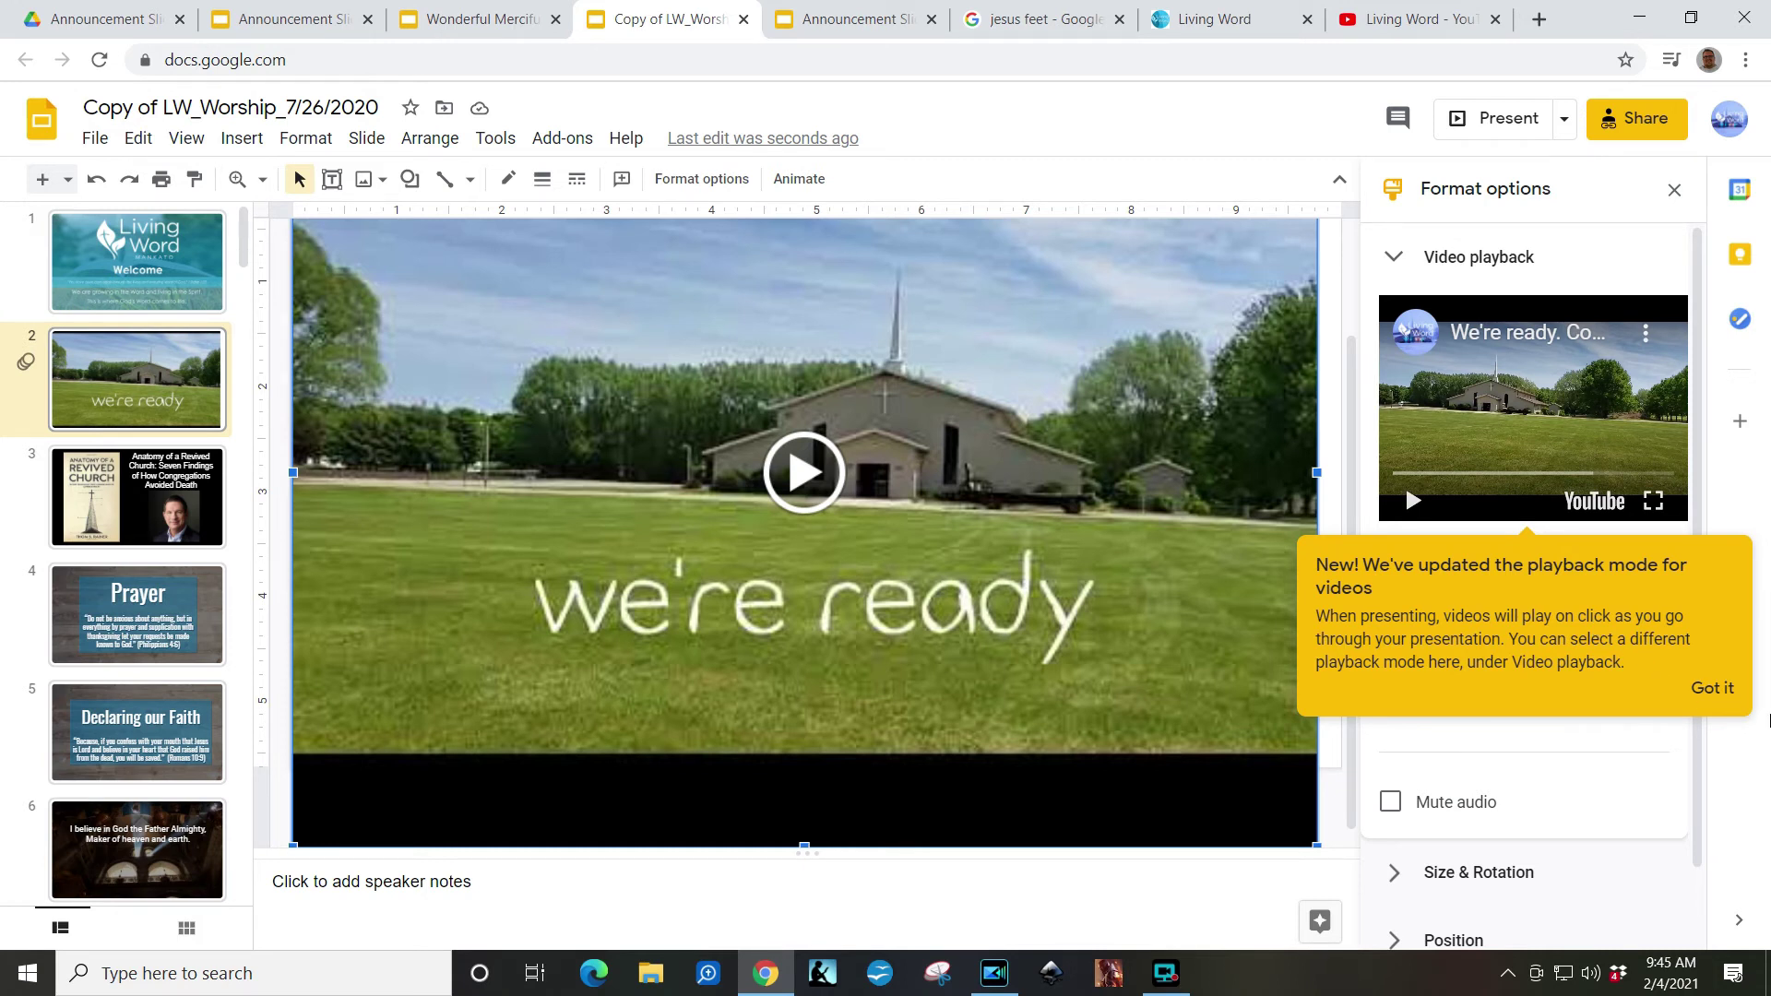
Step: Dismiss the playback notice and keep the video on Play (on click), 00:00–01:00
click(1713, 688)
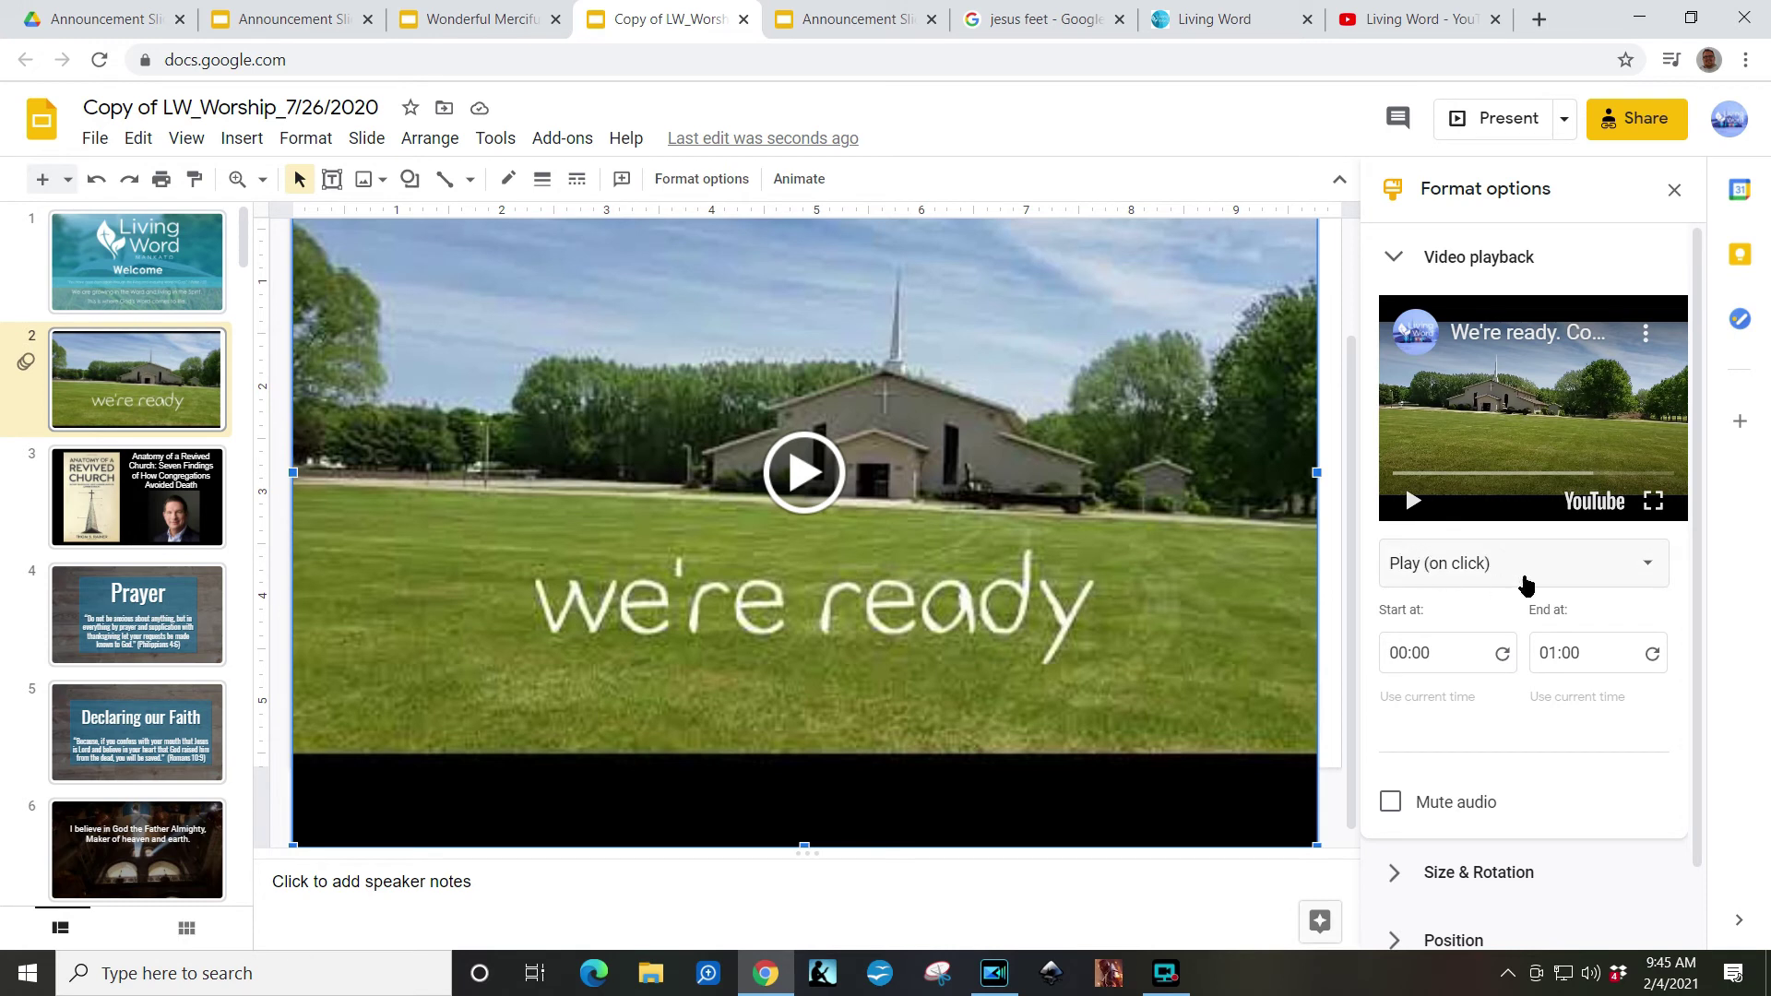
click(1649, 565)
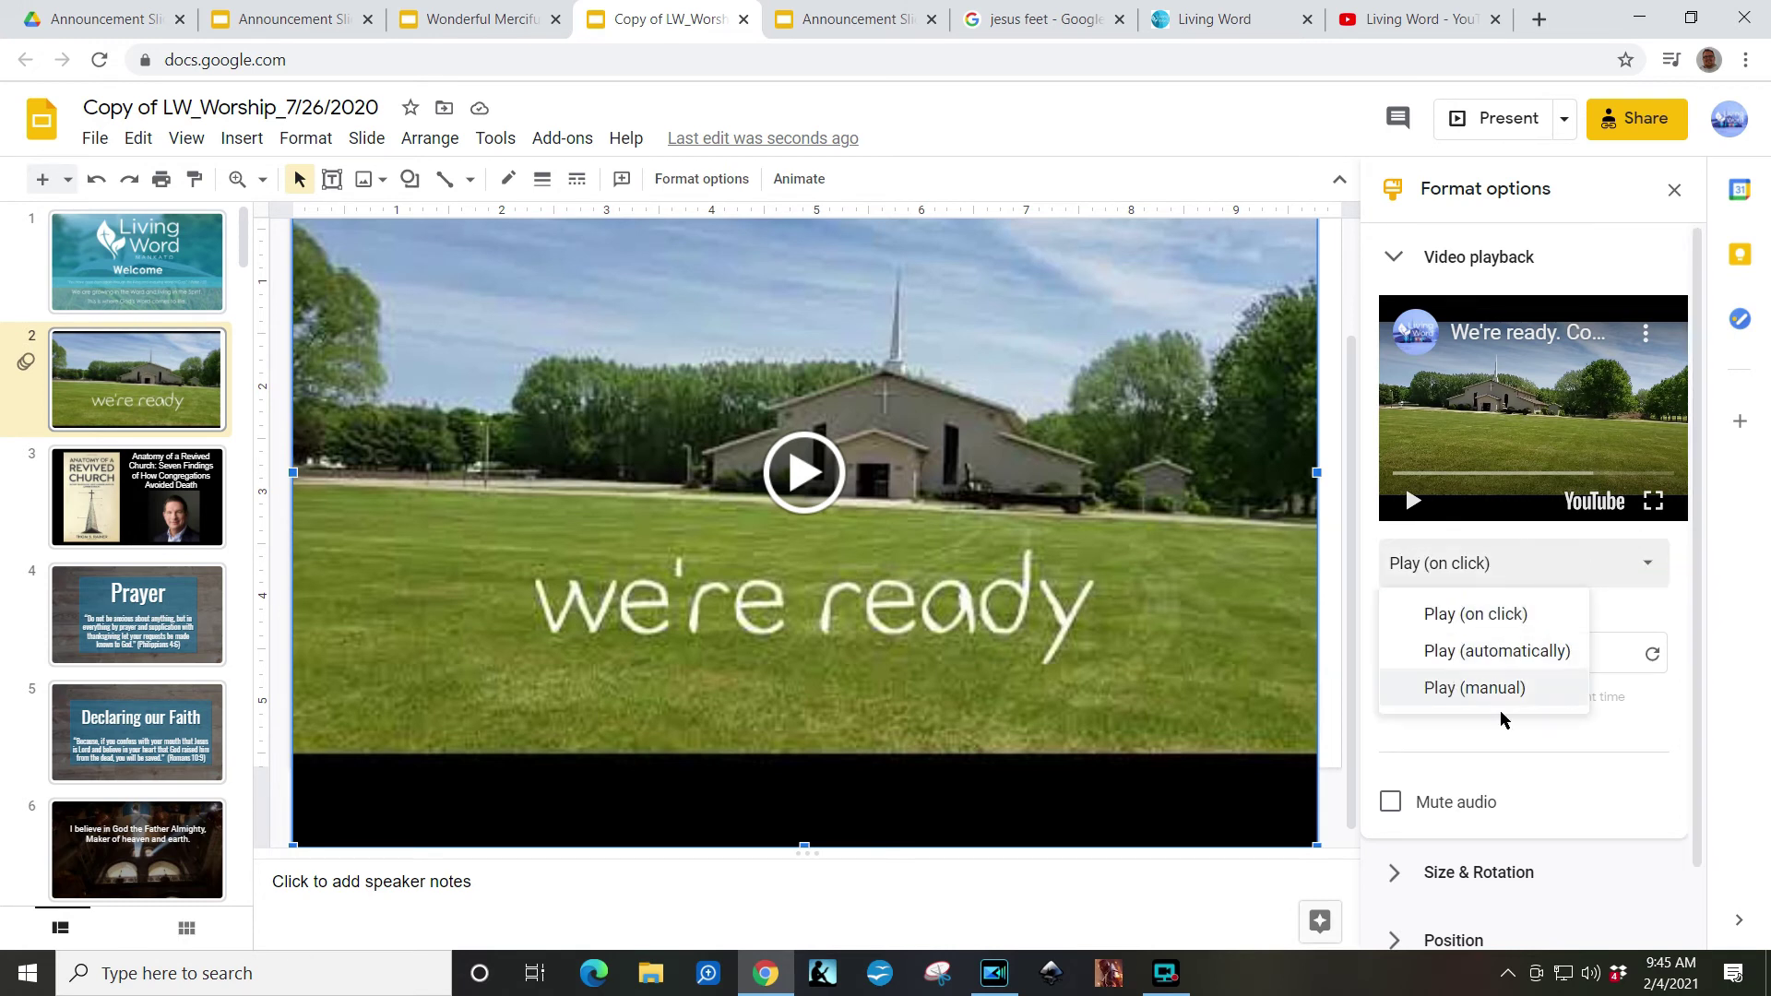
click(1655, 733)
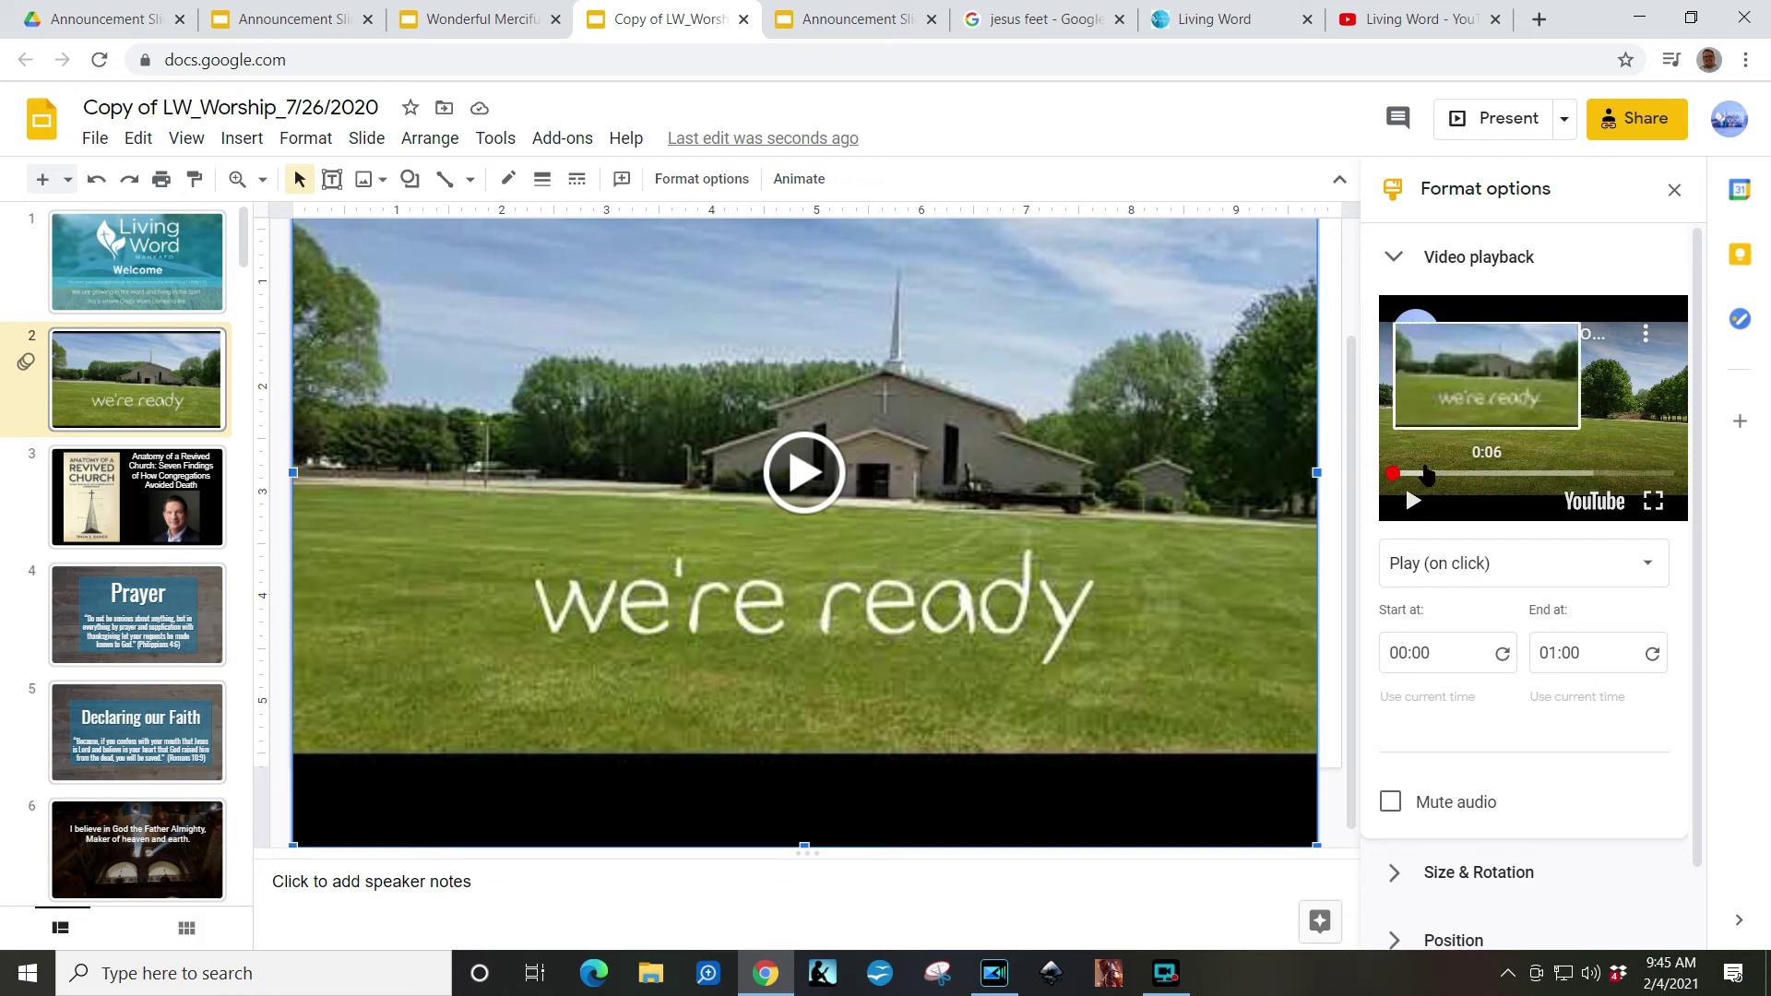
scroll(1613, 711, down, 1)
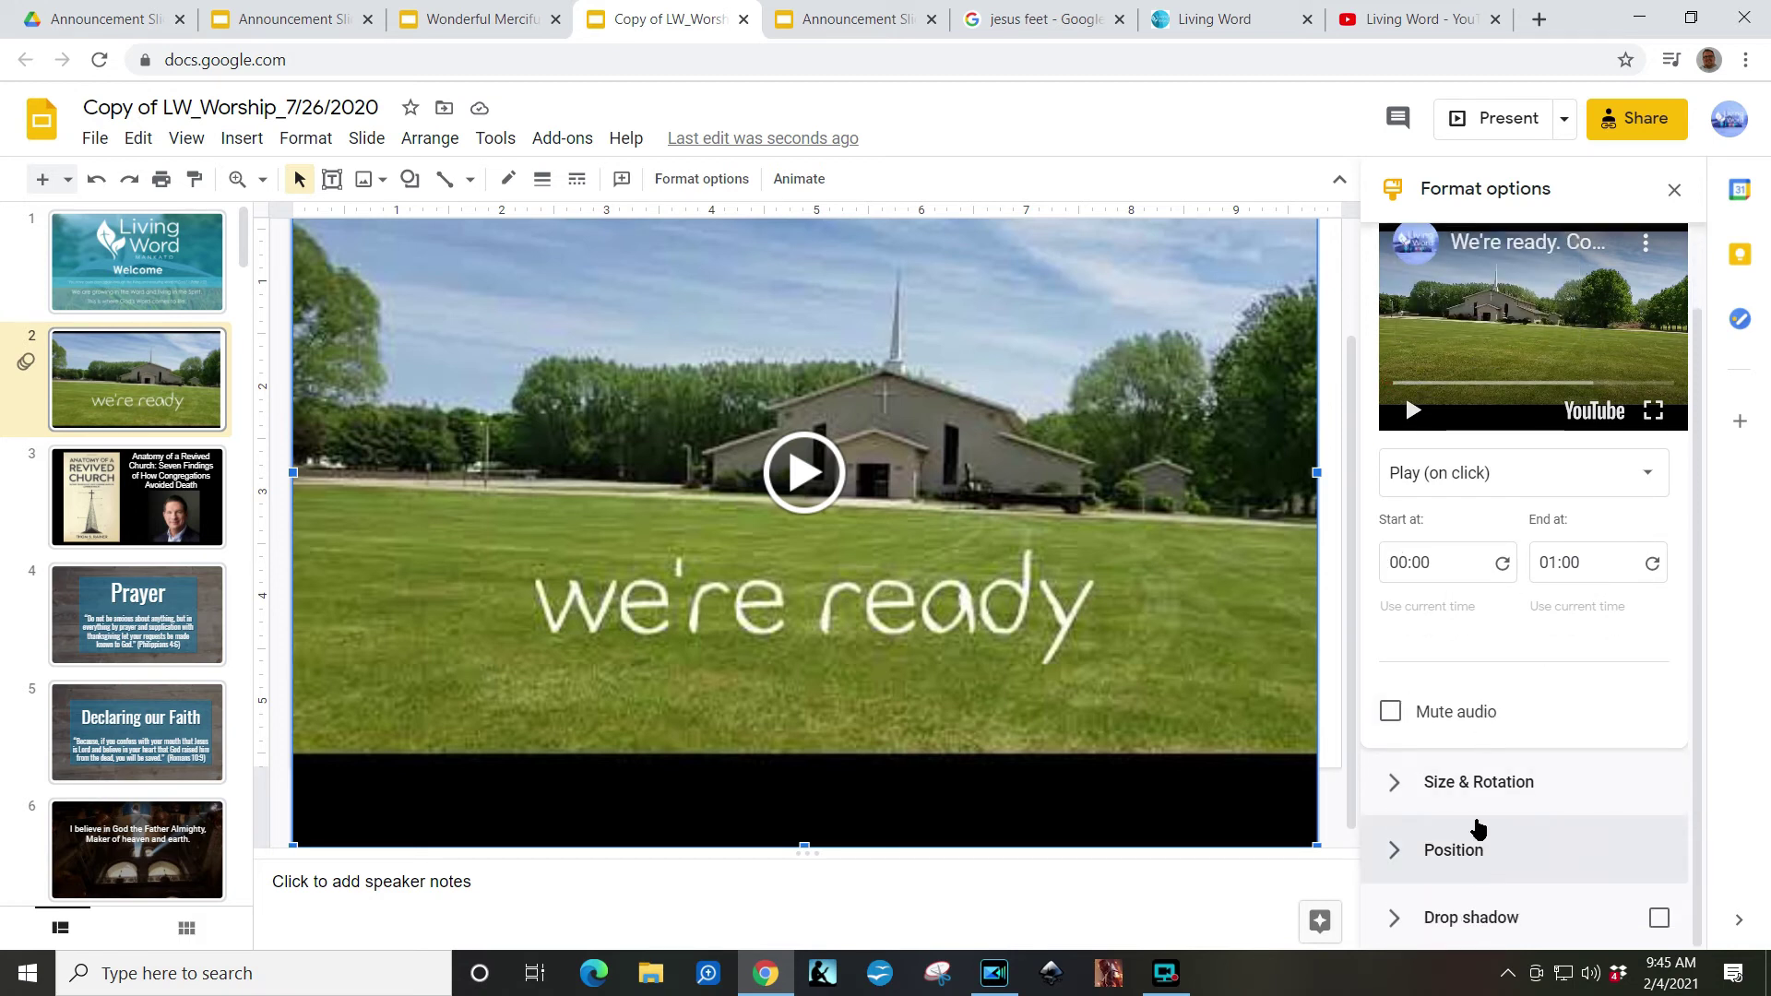
scroll(1514, 806, up, 1)
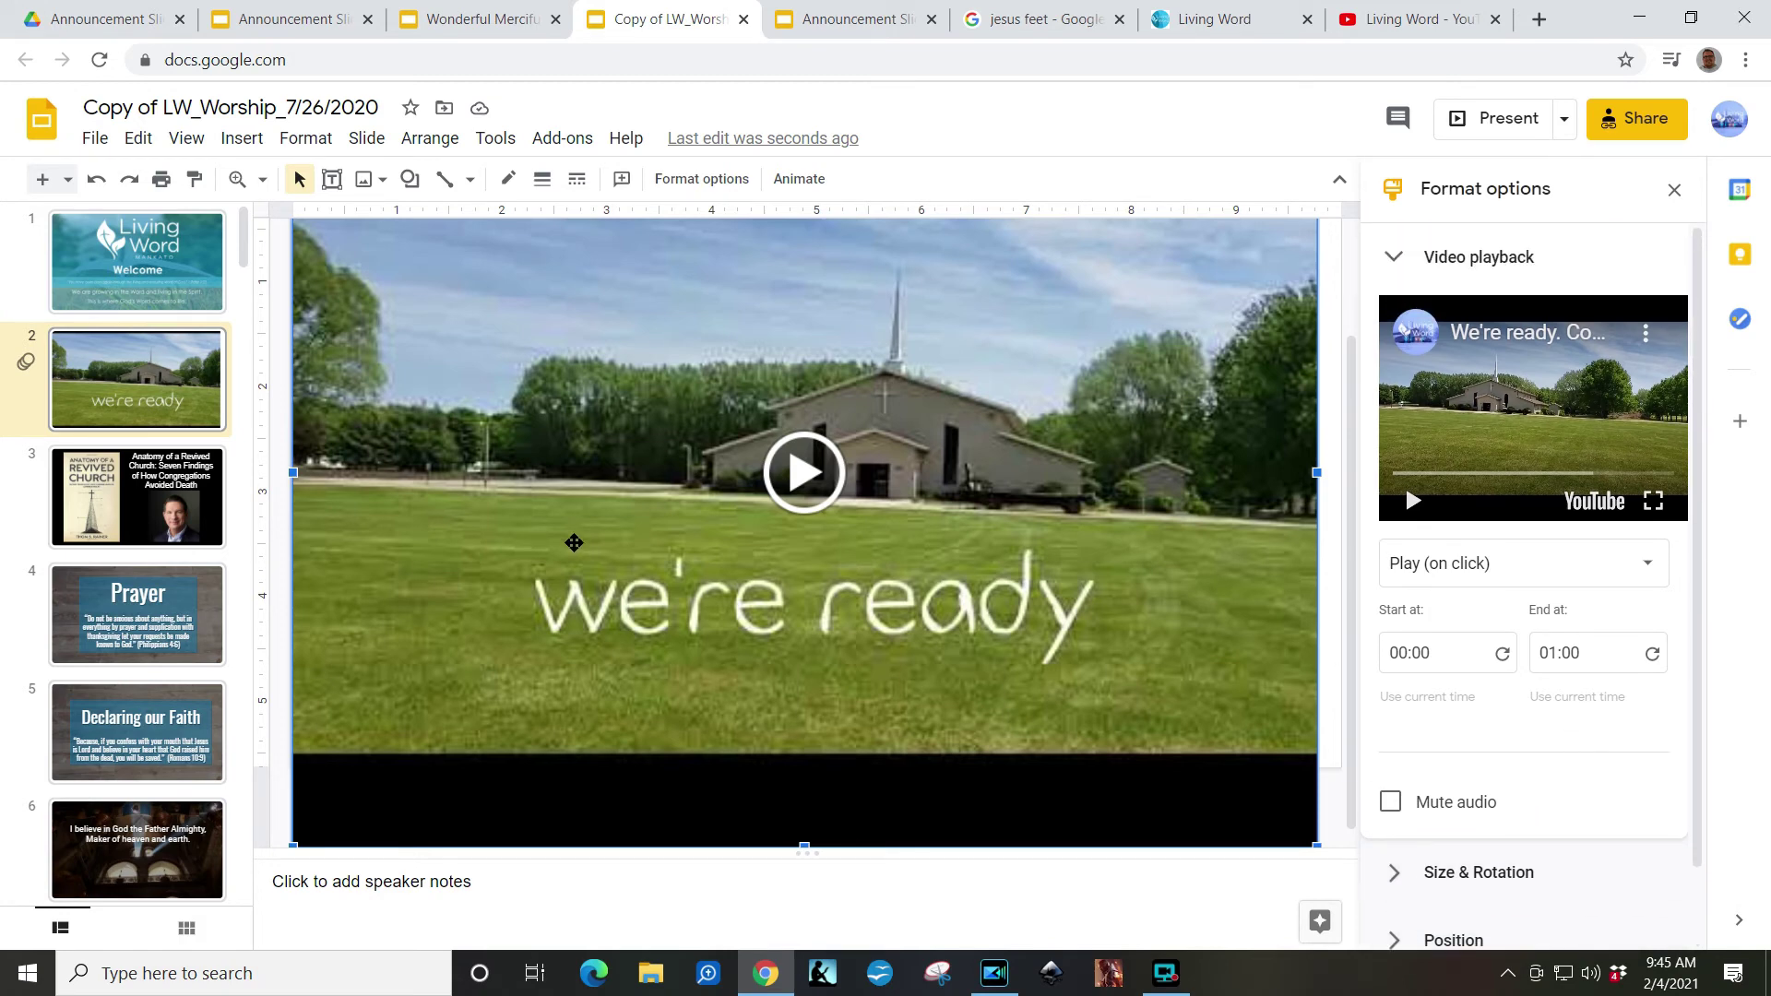
Step: Preview the deck as a slideshow from the Welcome slide, playing then pausing the 'we're ready' video
click(152, 266)
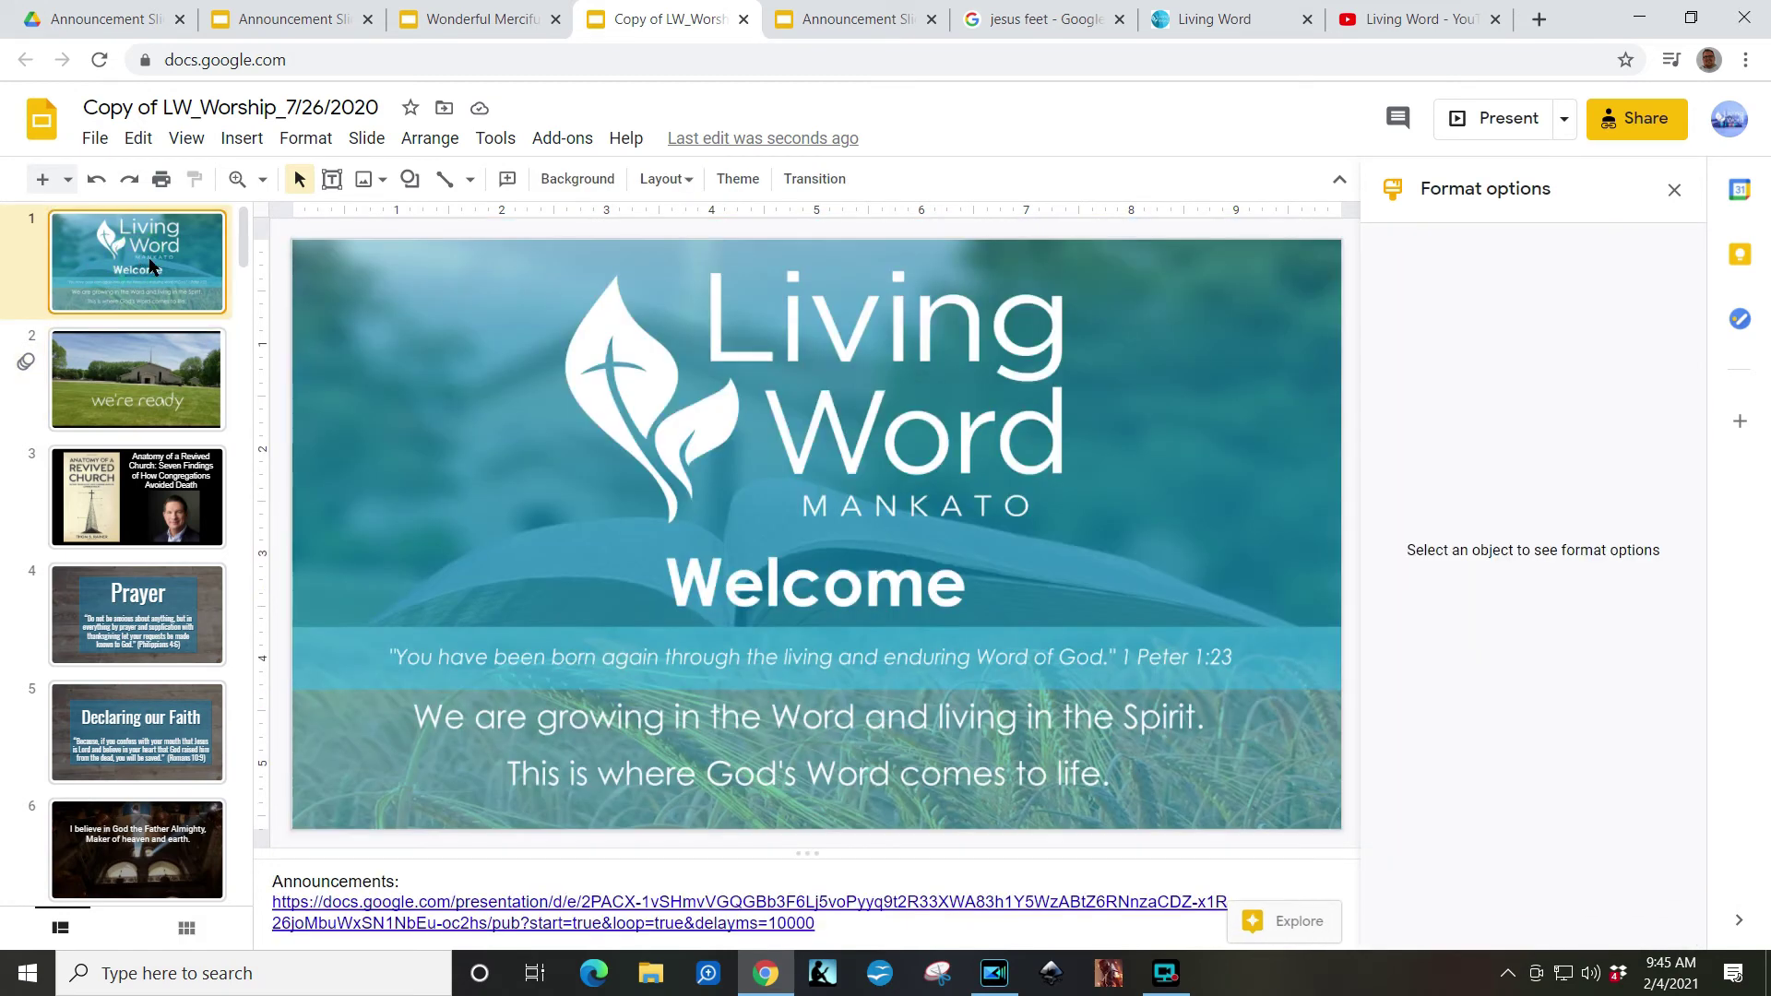
click(1495, 118)
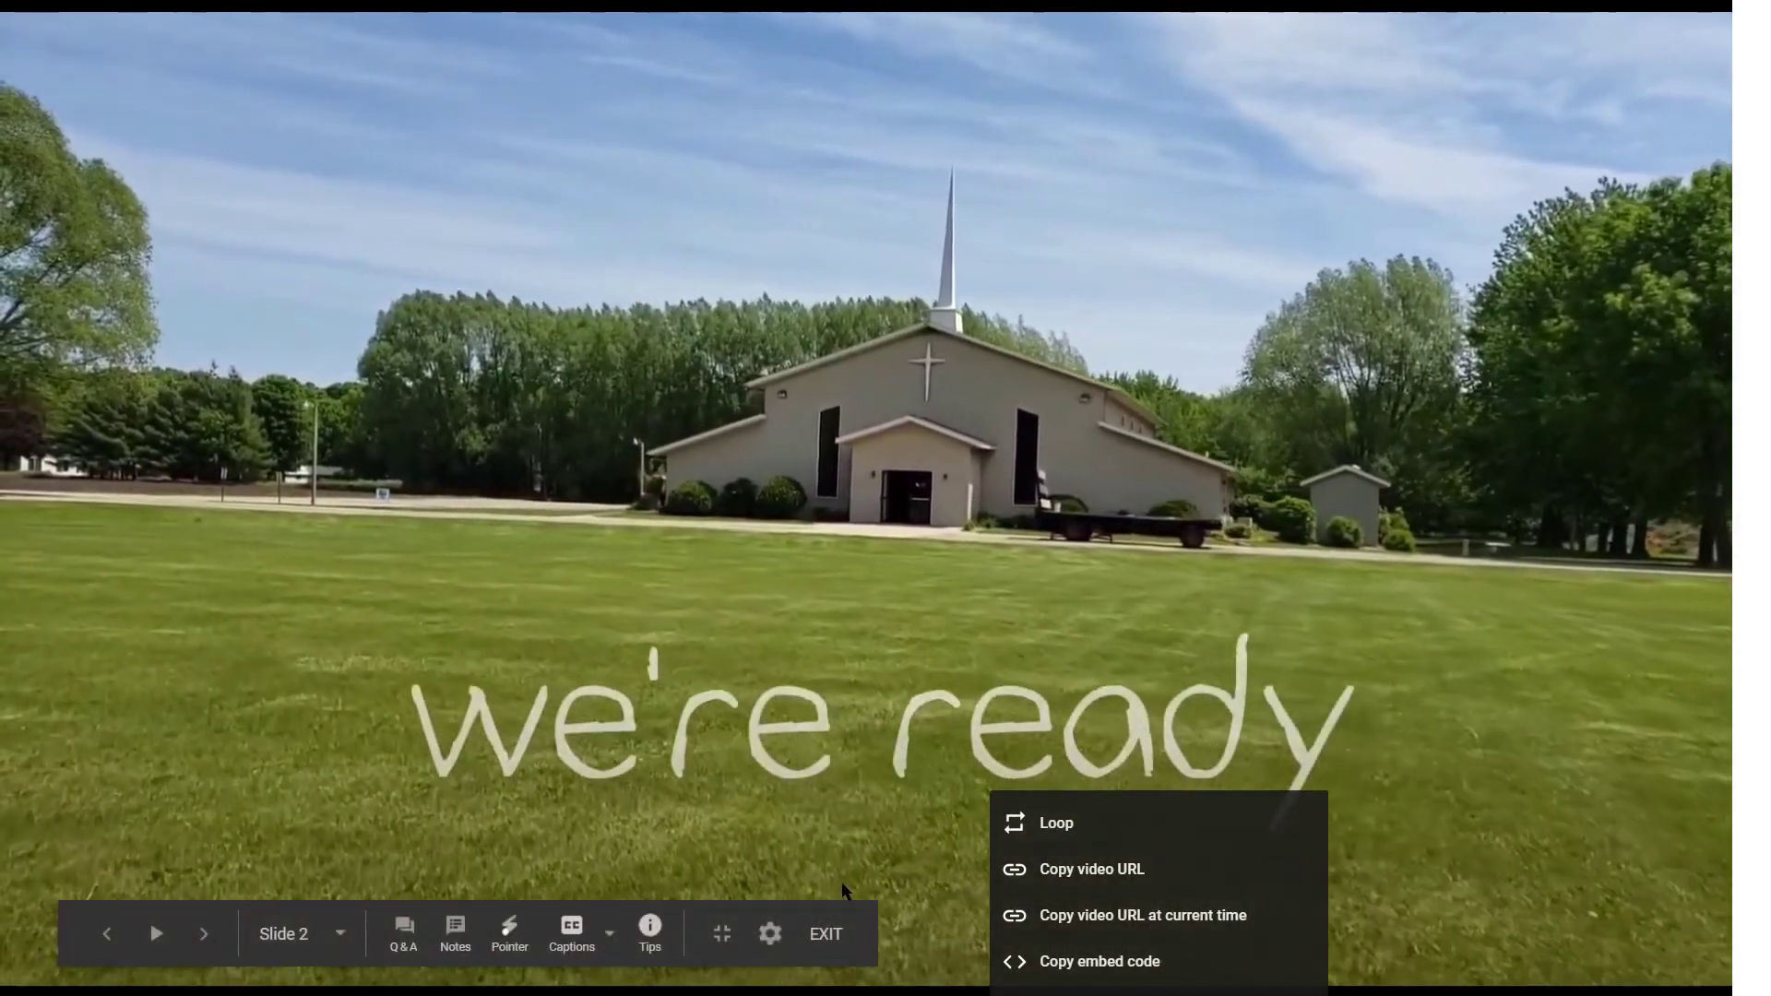
click(1176, 934)
click(1120, 469)
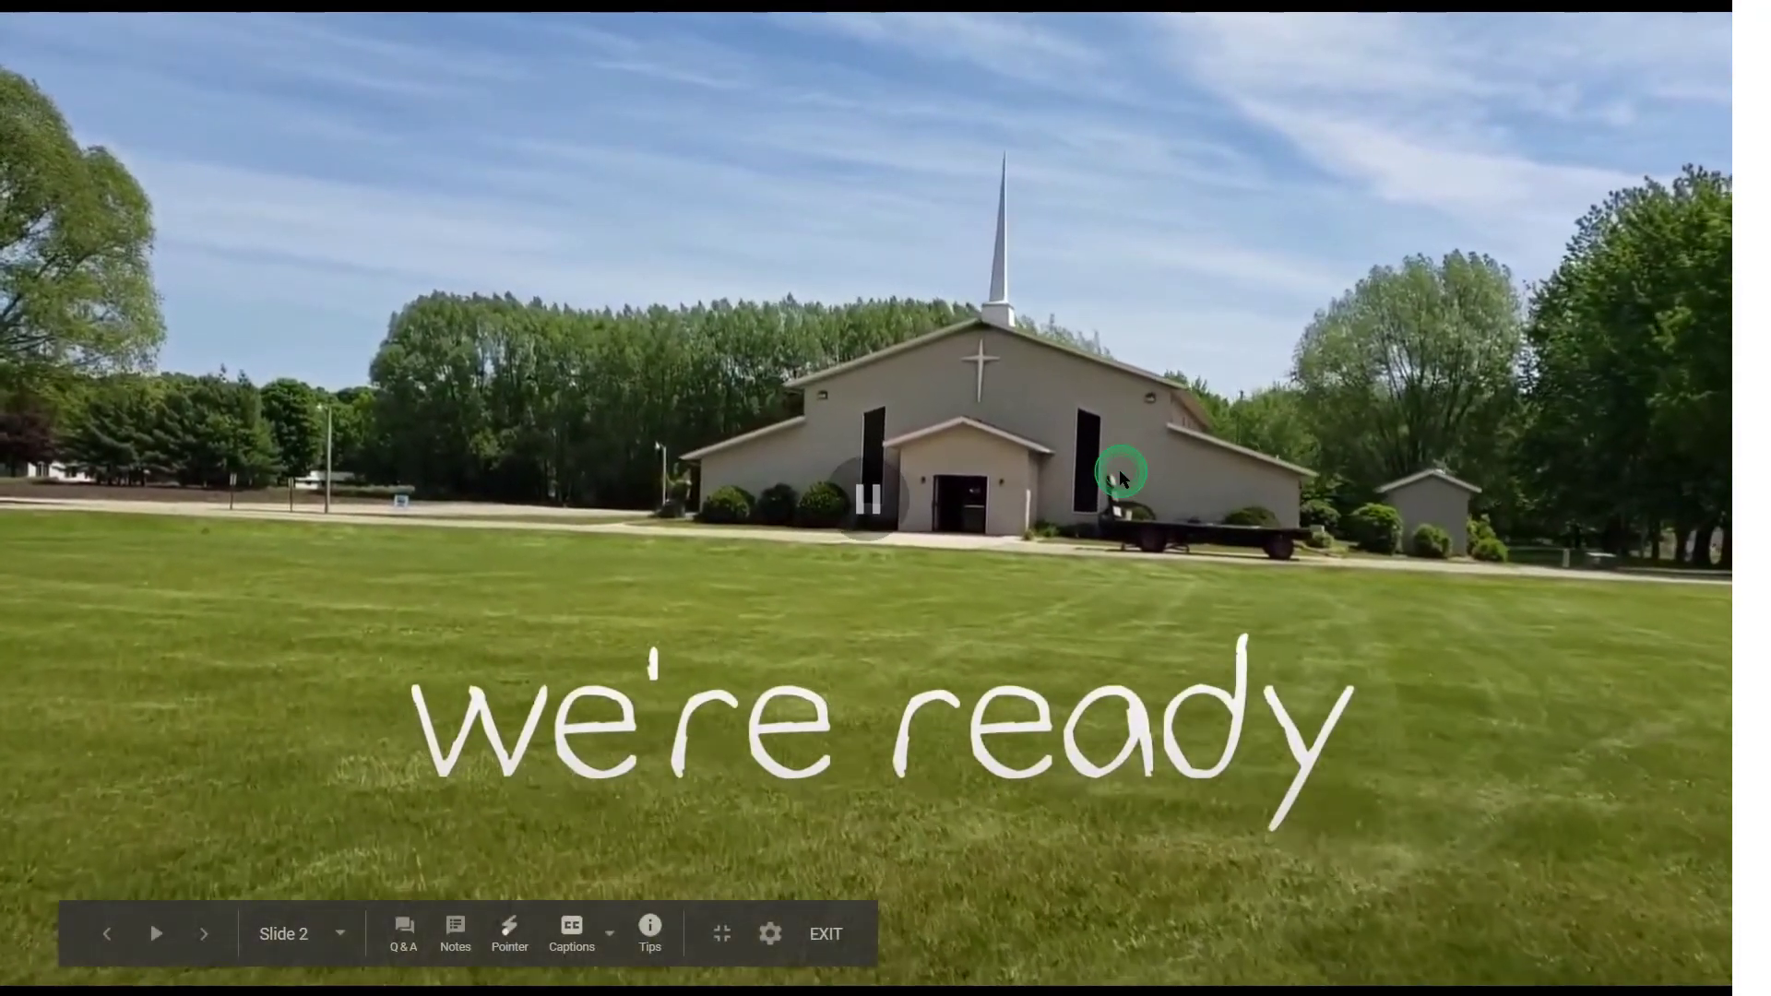
key(Escape)
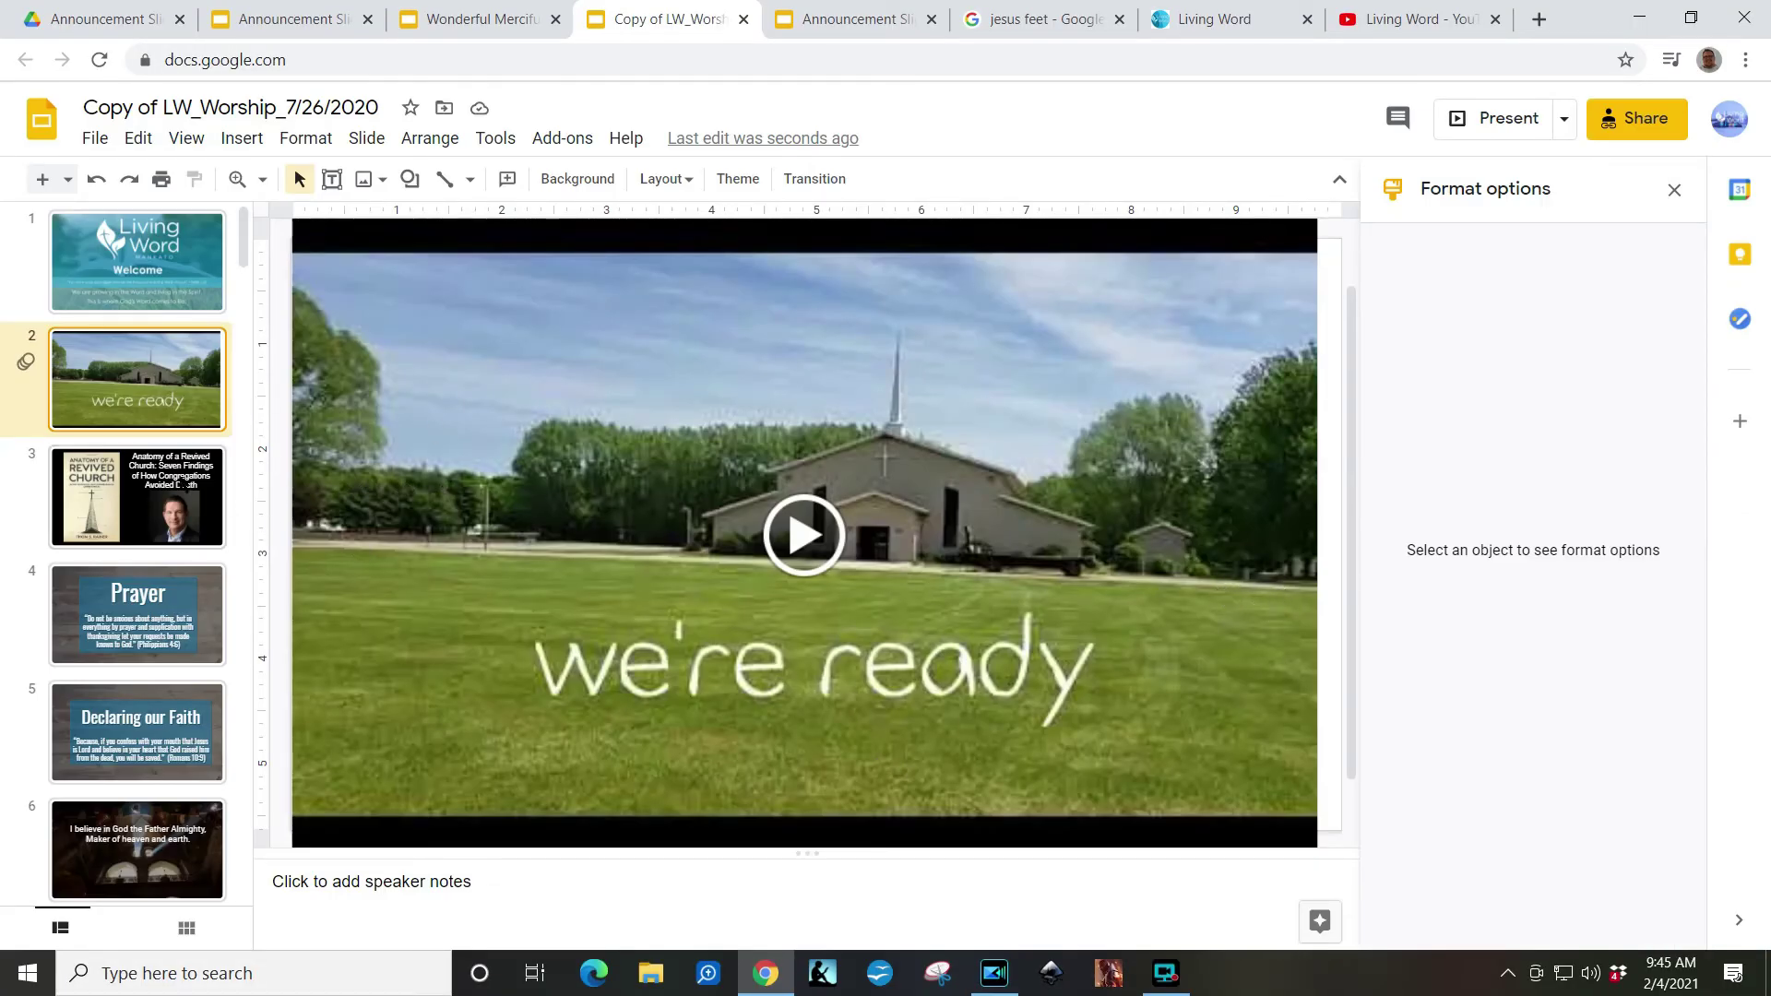
Step: Advance to slide 3 and open the shared Copy of LW_Worship_7/26/2020 in a tab under the other account
key(Down)
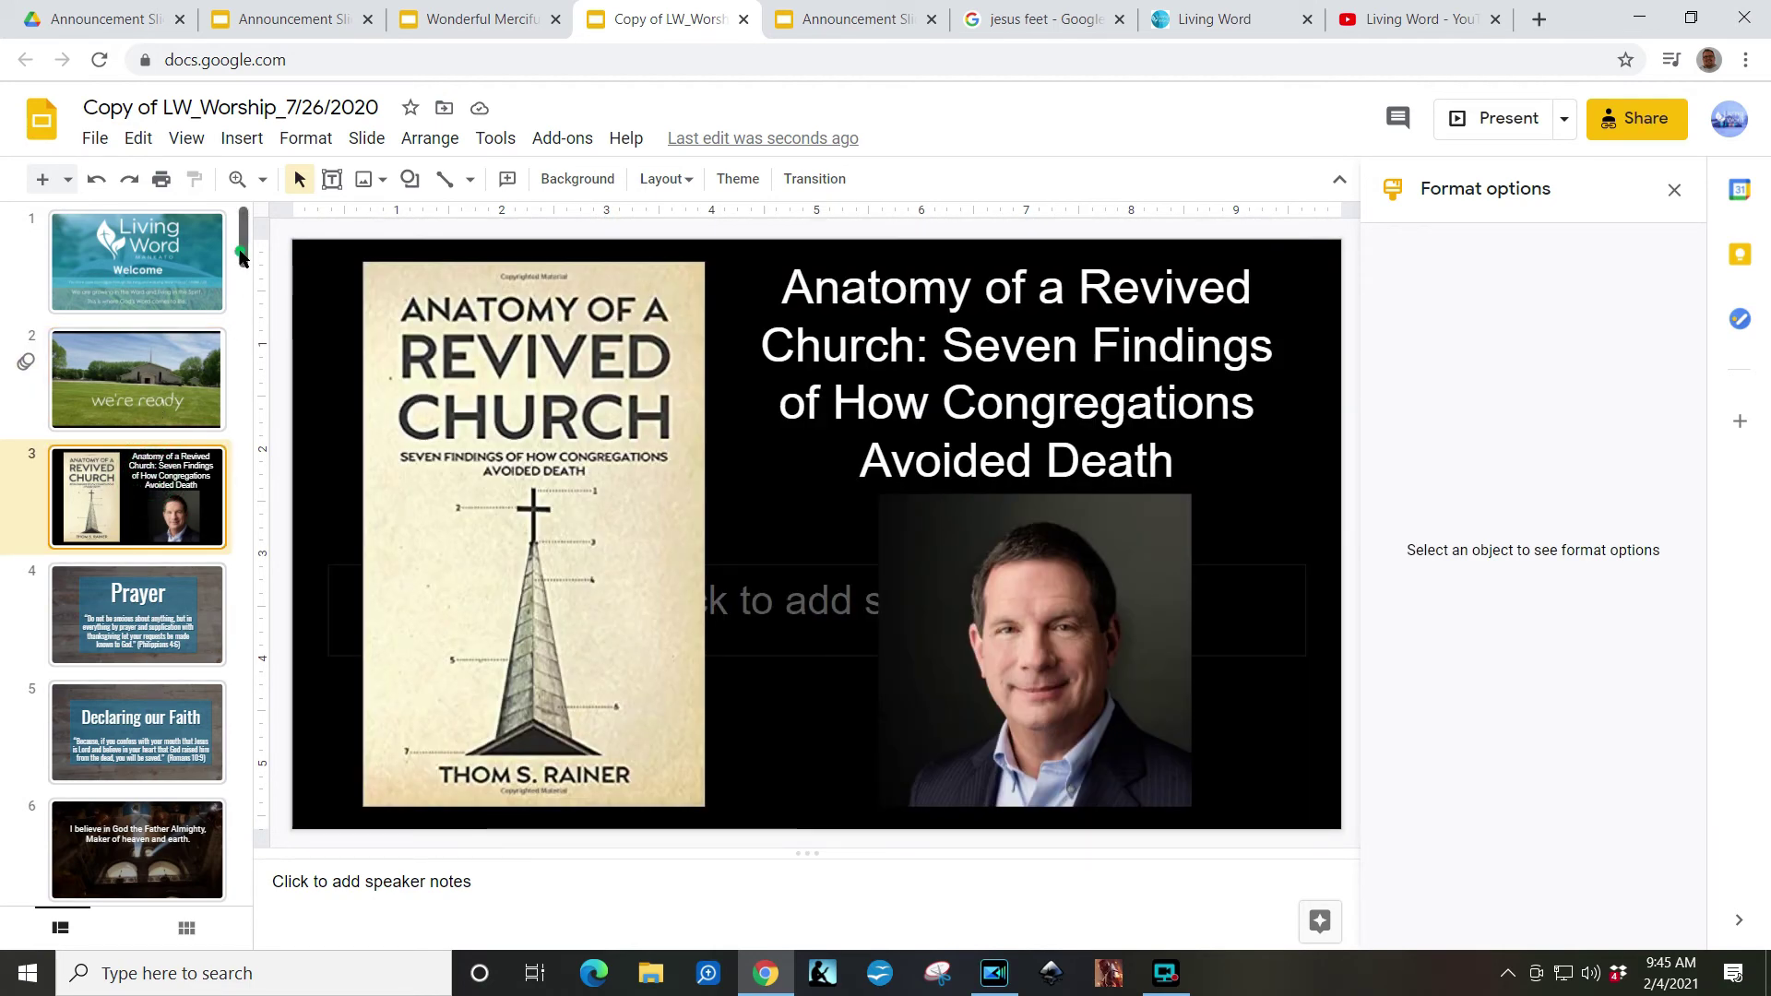
drag(240, 251, 275, 901)
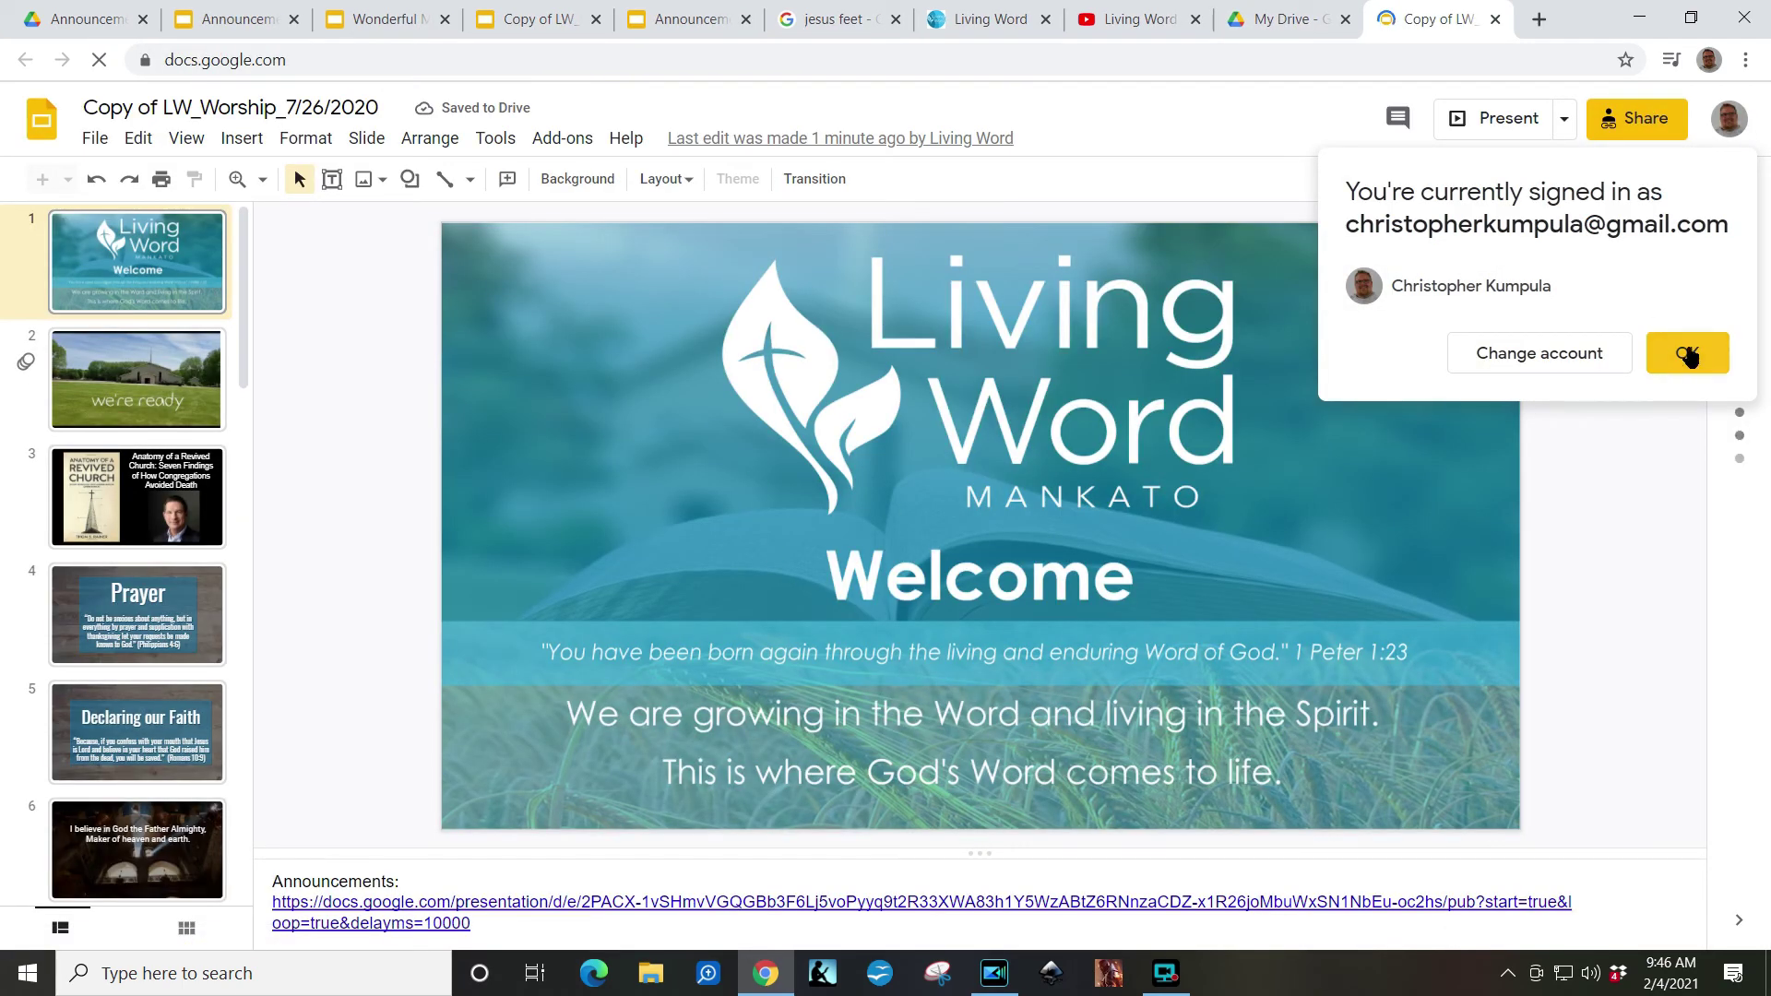
click(1685, 354)
Step: Open the presentation chat with the other collaborator
scroll(273, 396, down, 1)
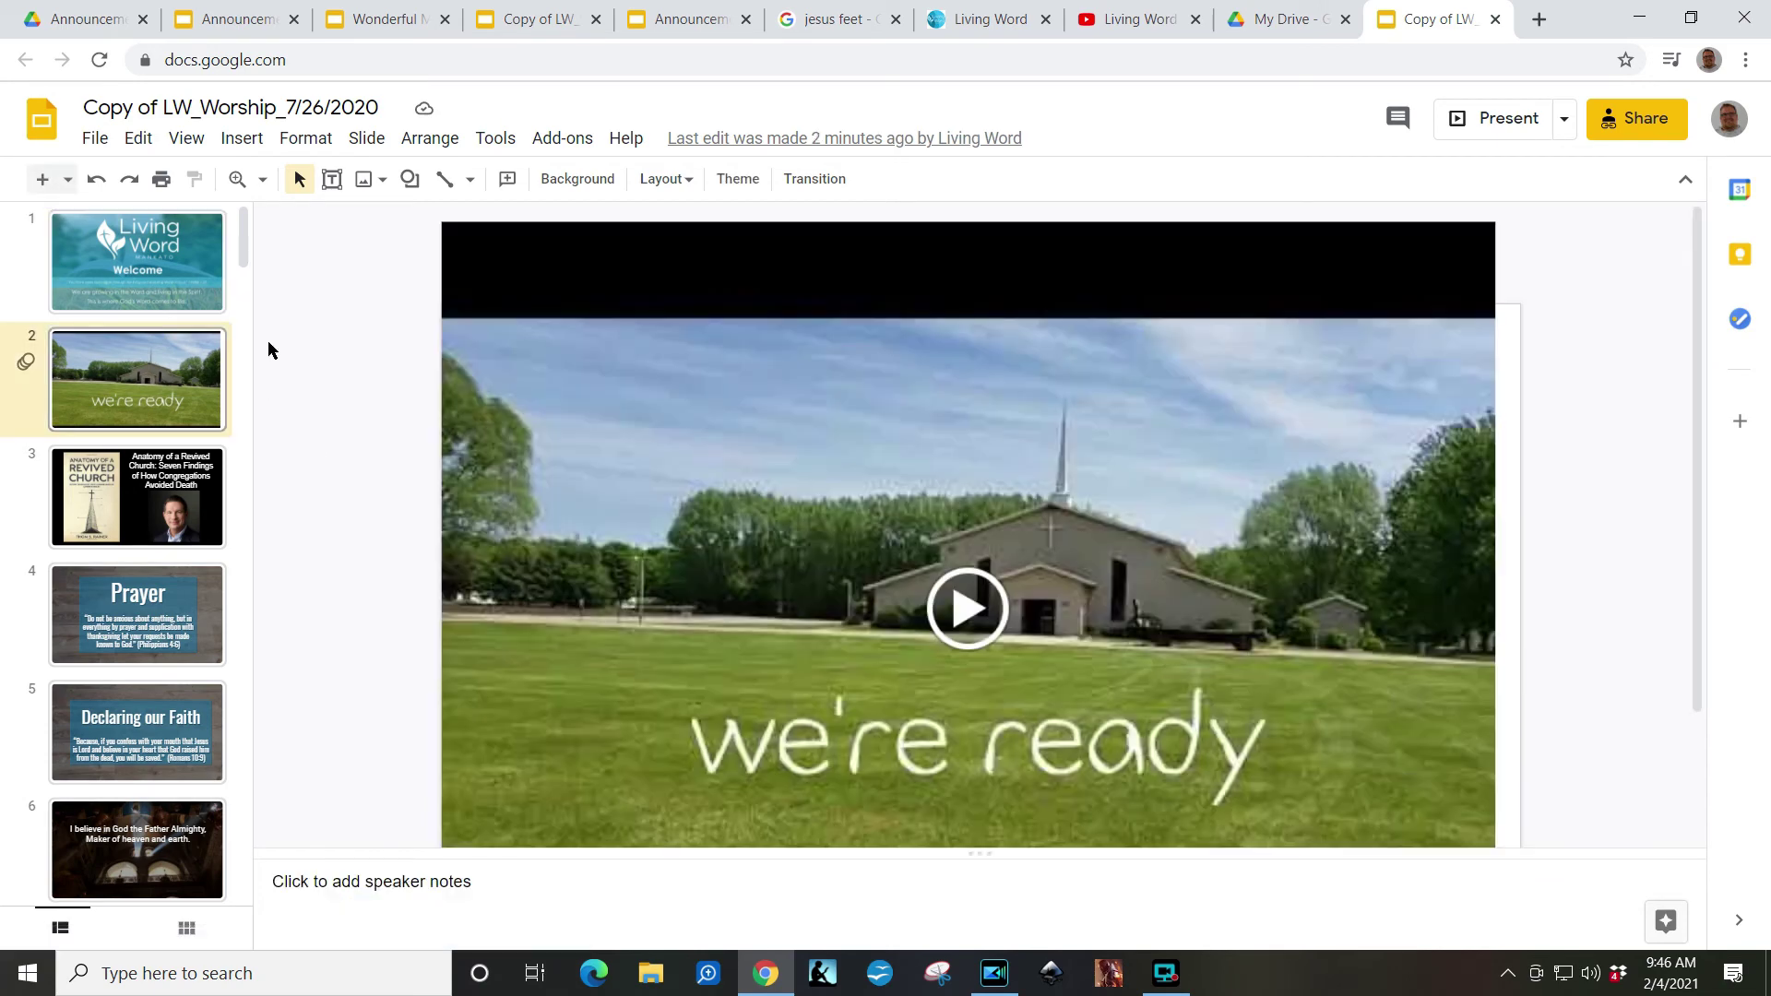
scroll(253, 337, up, 1)
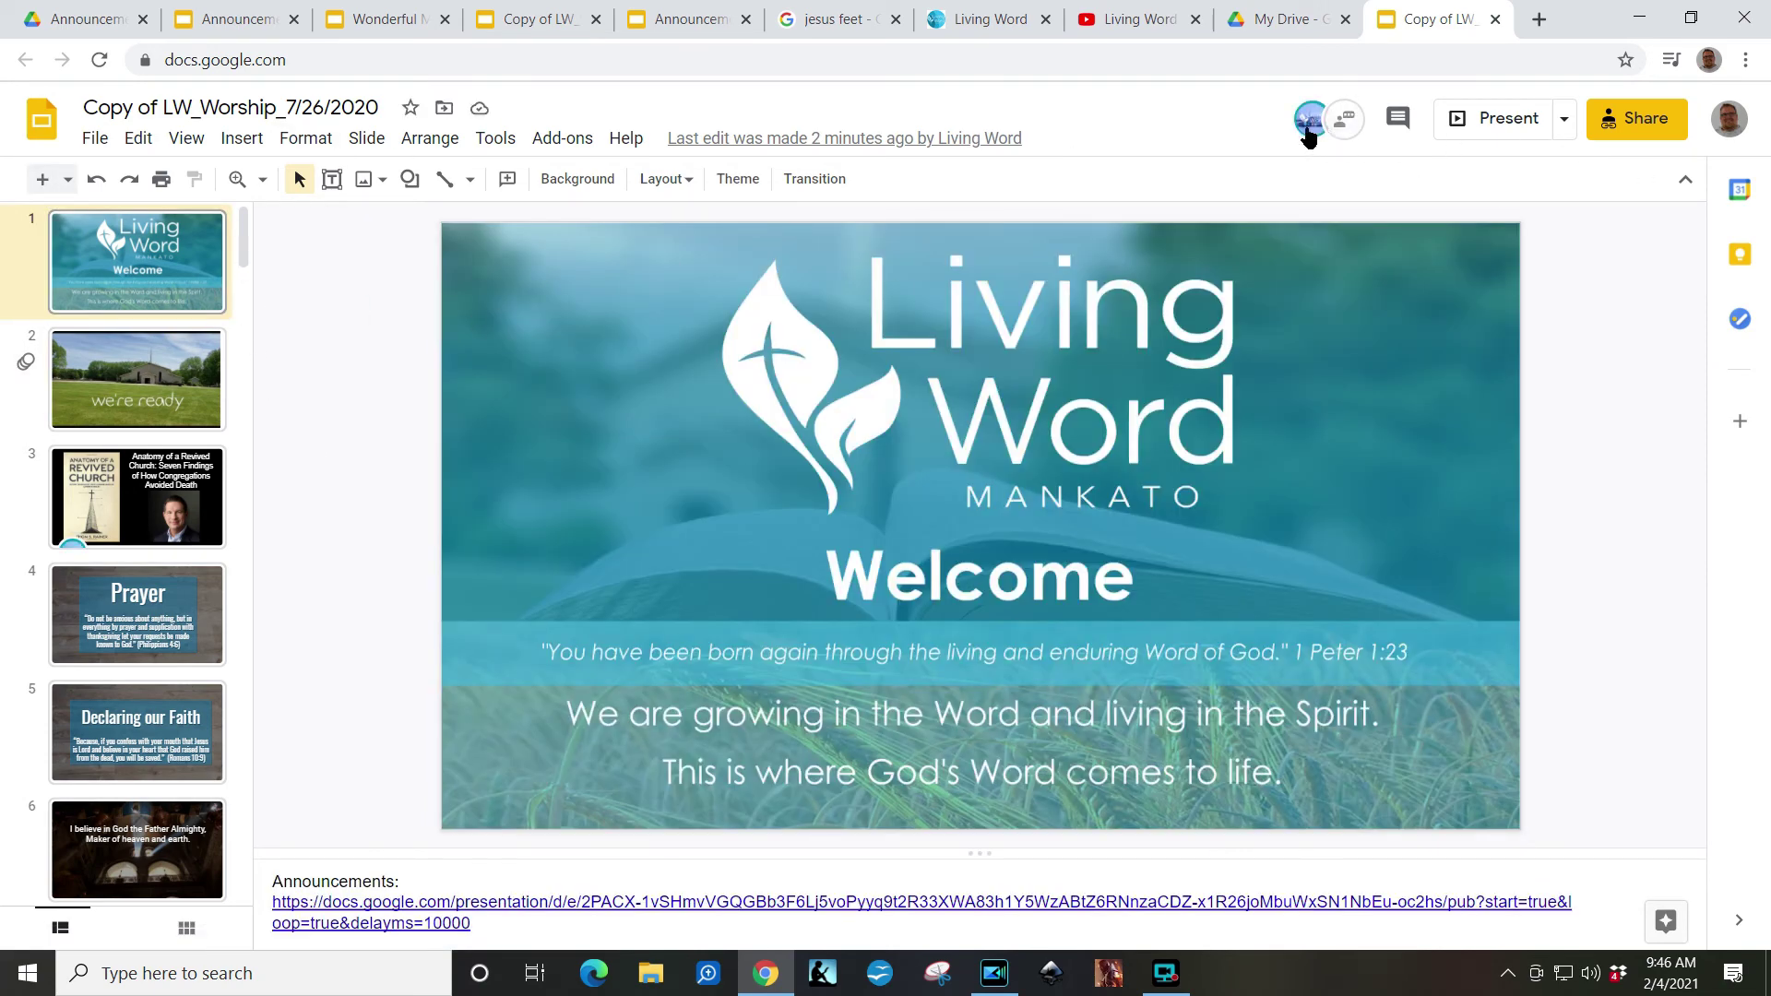
mouse_move(1313, 134)
click(1399, 118)
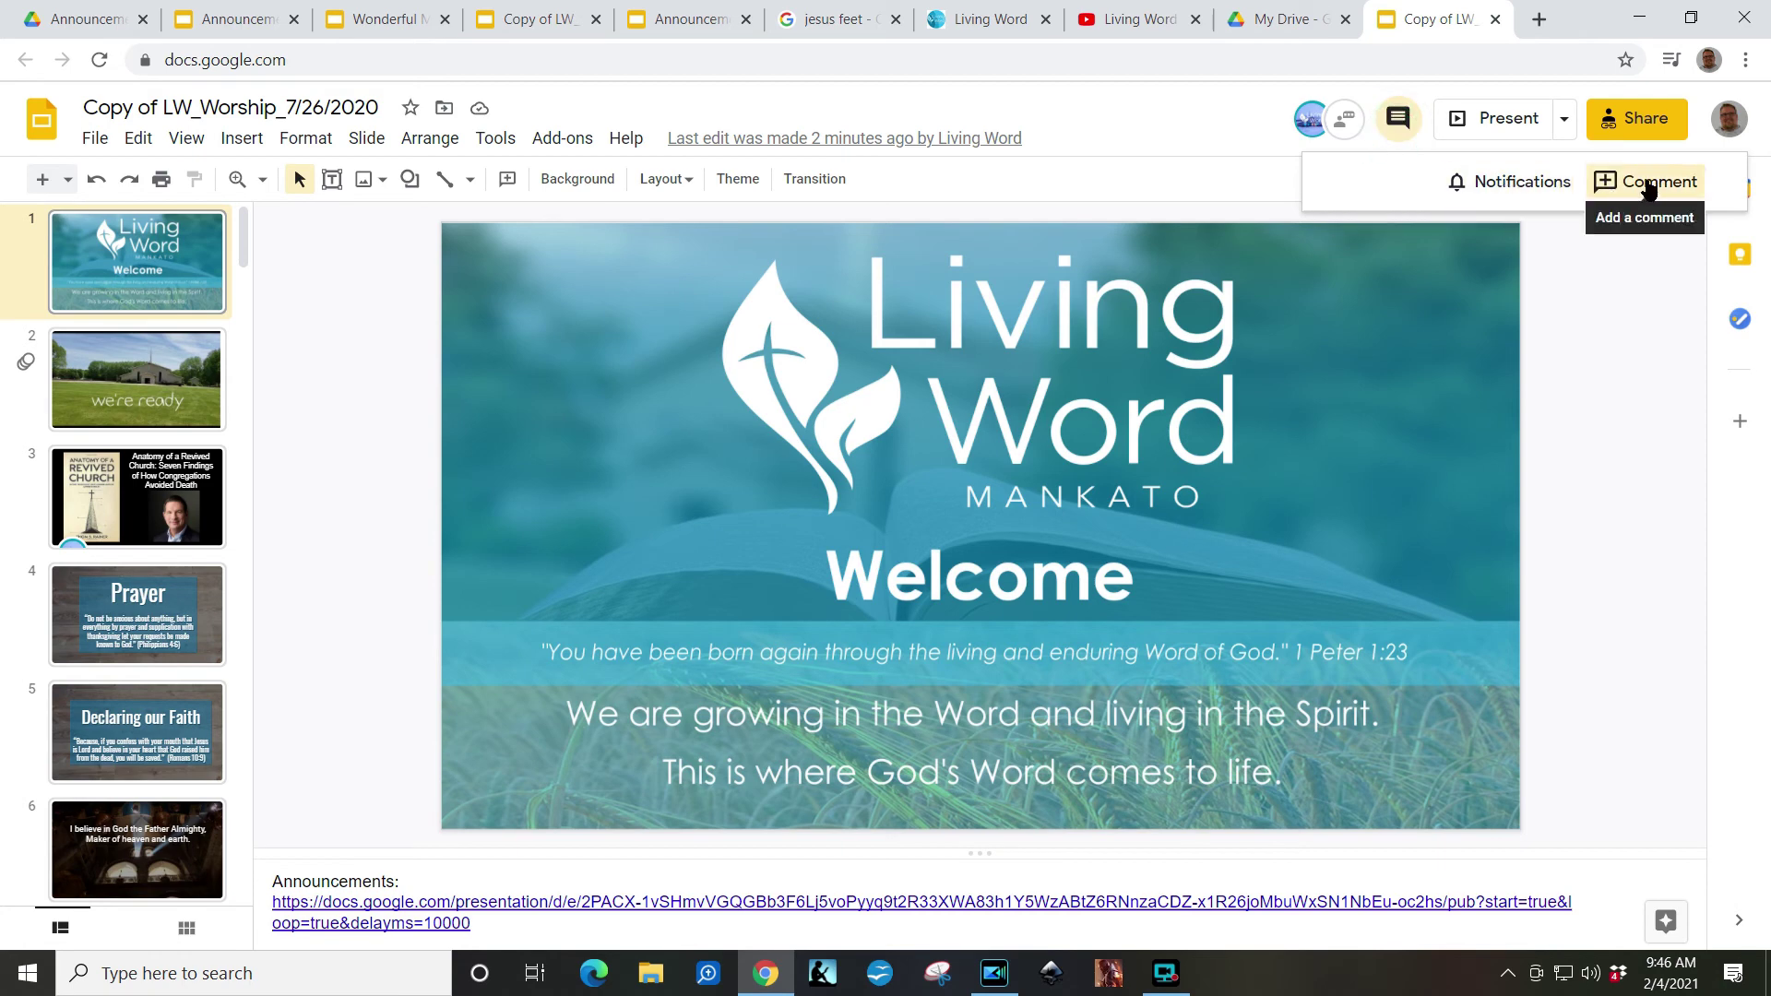
click(1344, 120)
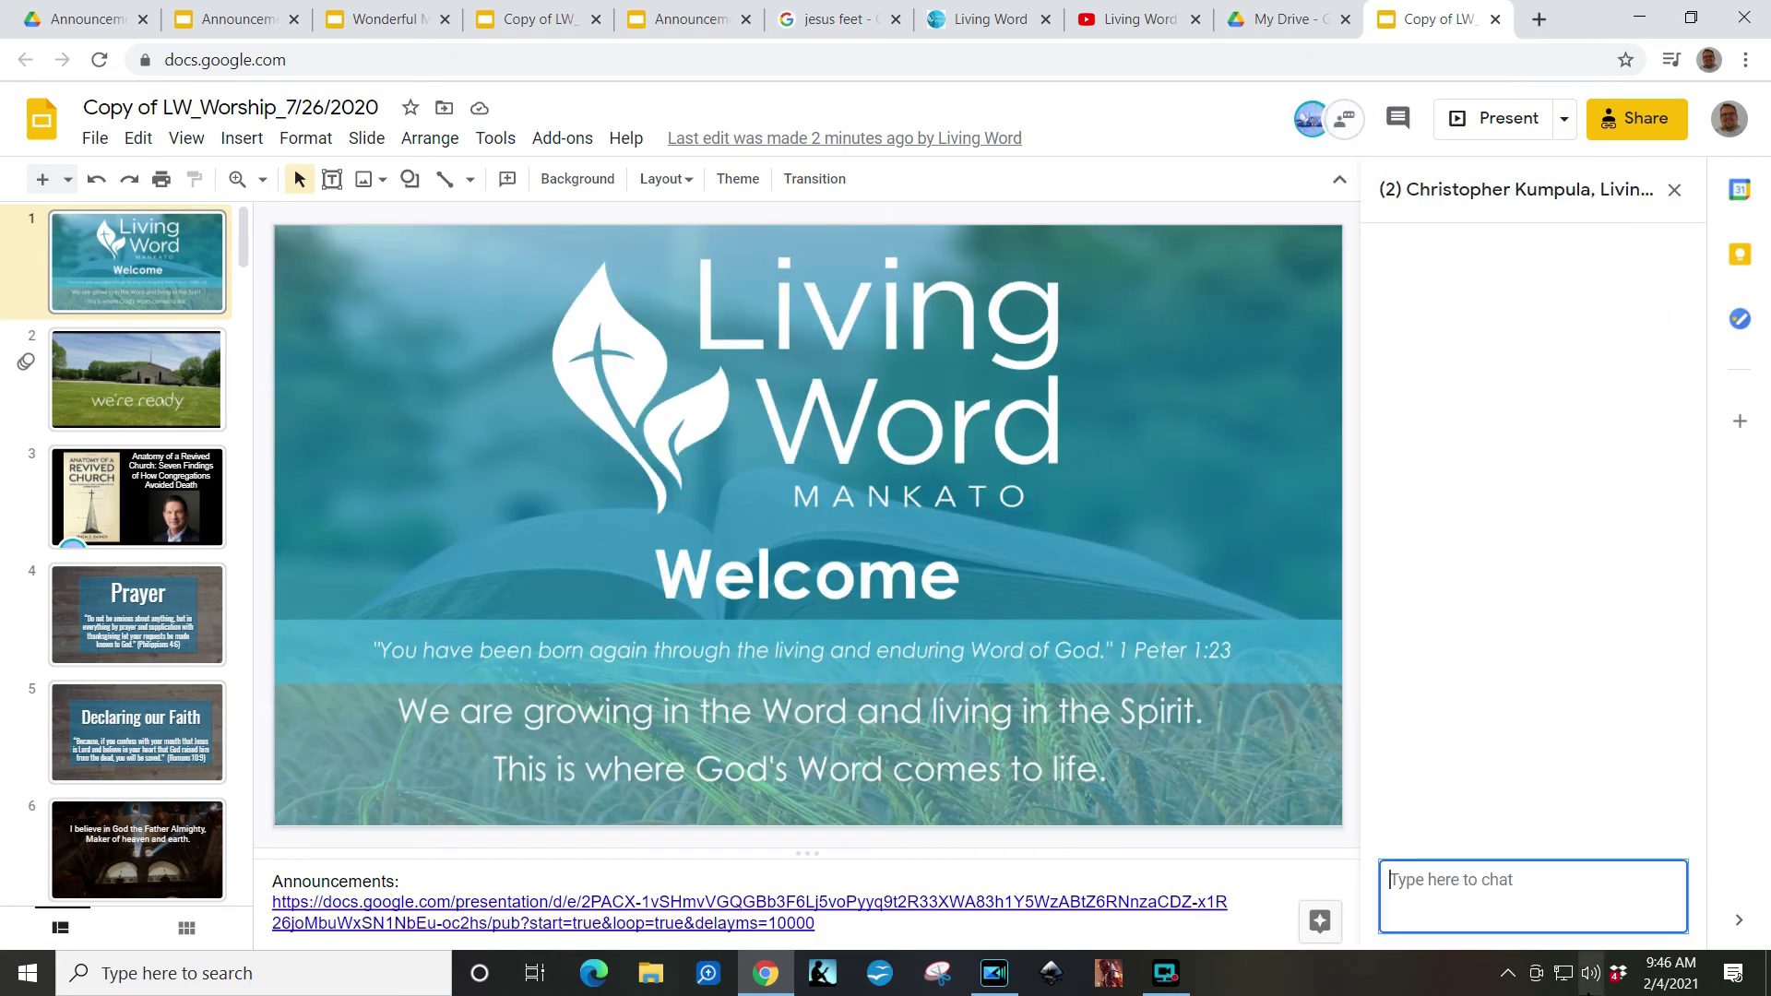
Step: Send the chat message 'Why did you drop that video in?', fixing its typos first
text(W)
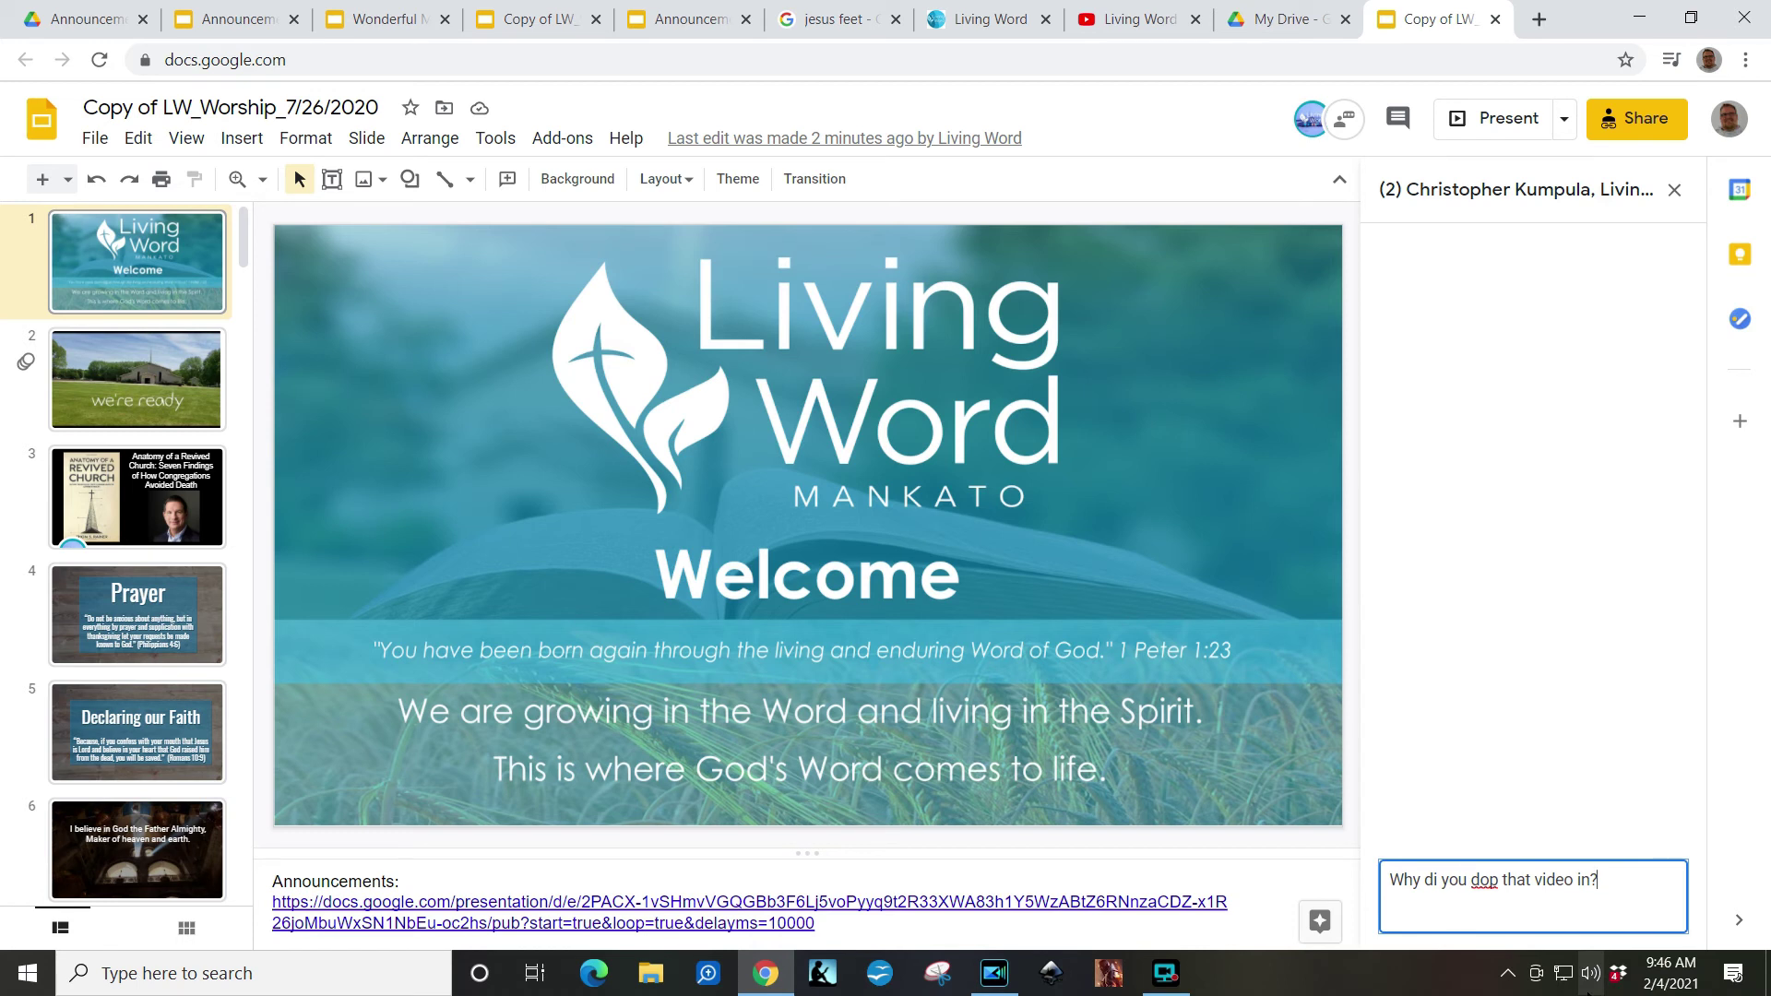
click(1479, 881)
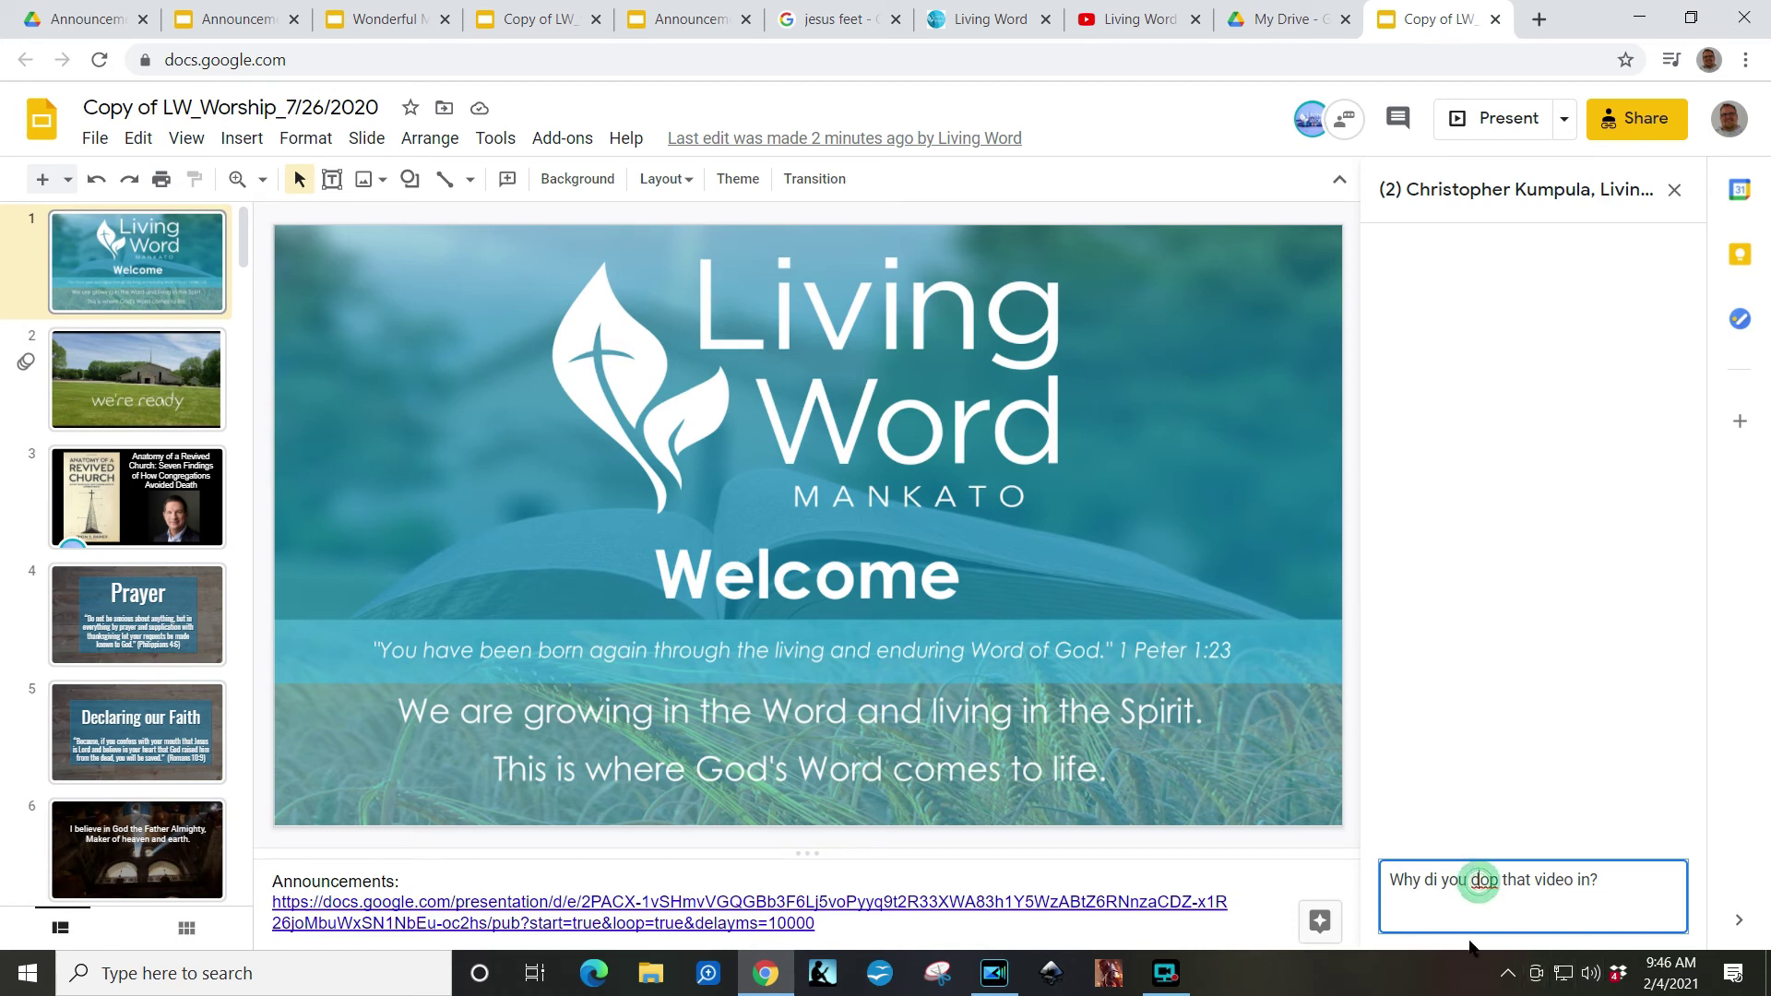
text(r)
click(1438, 882)
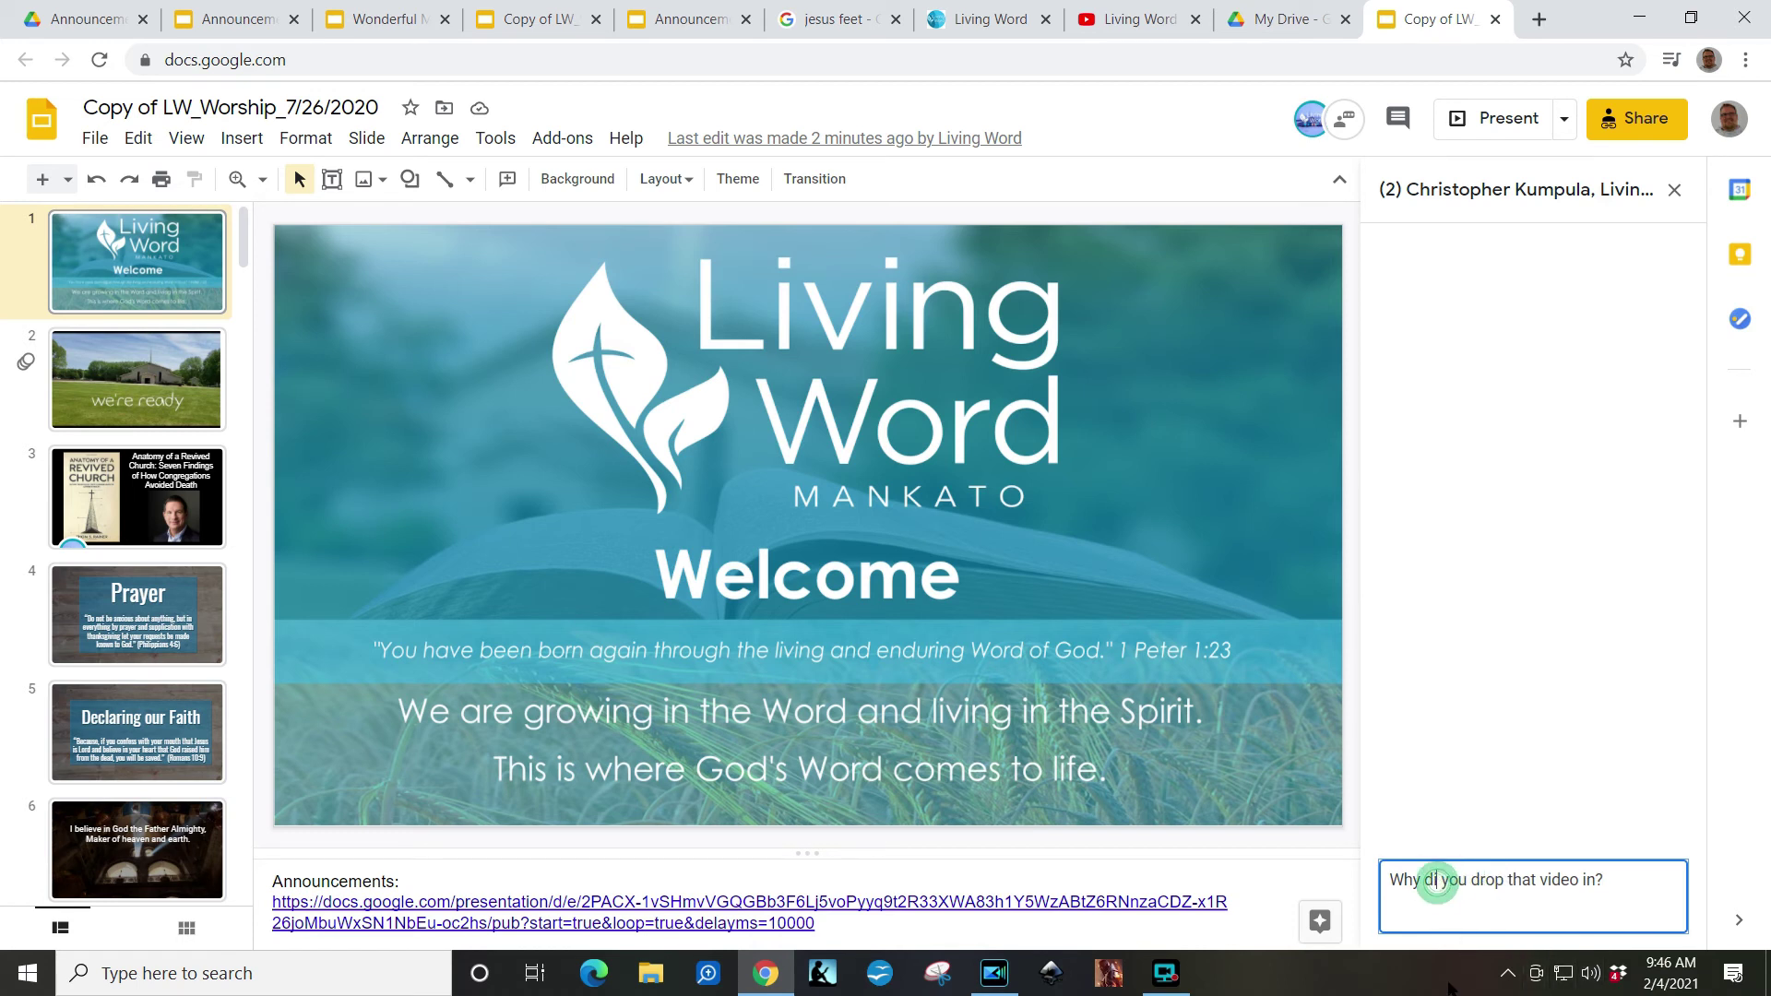
text(id)
click(1657, 867)
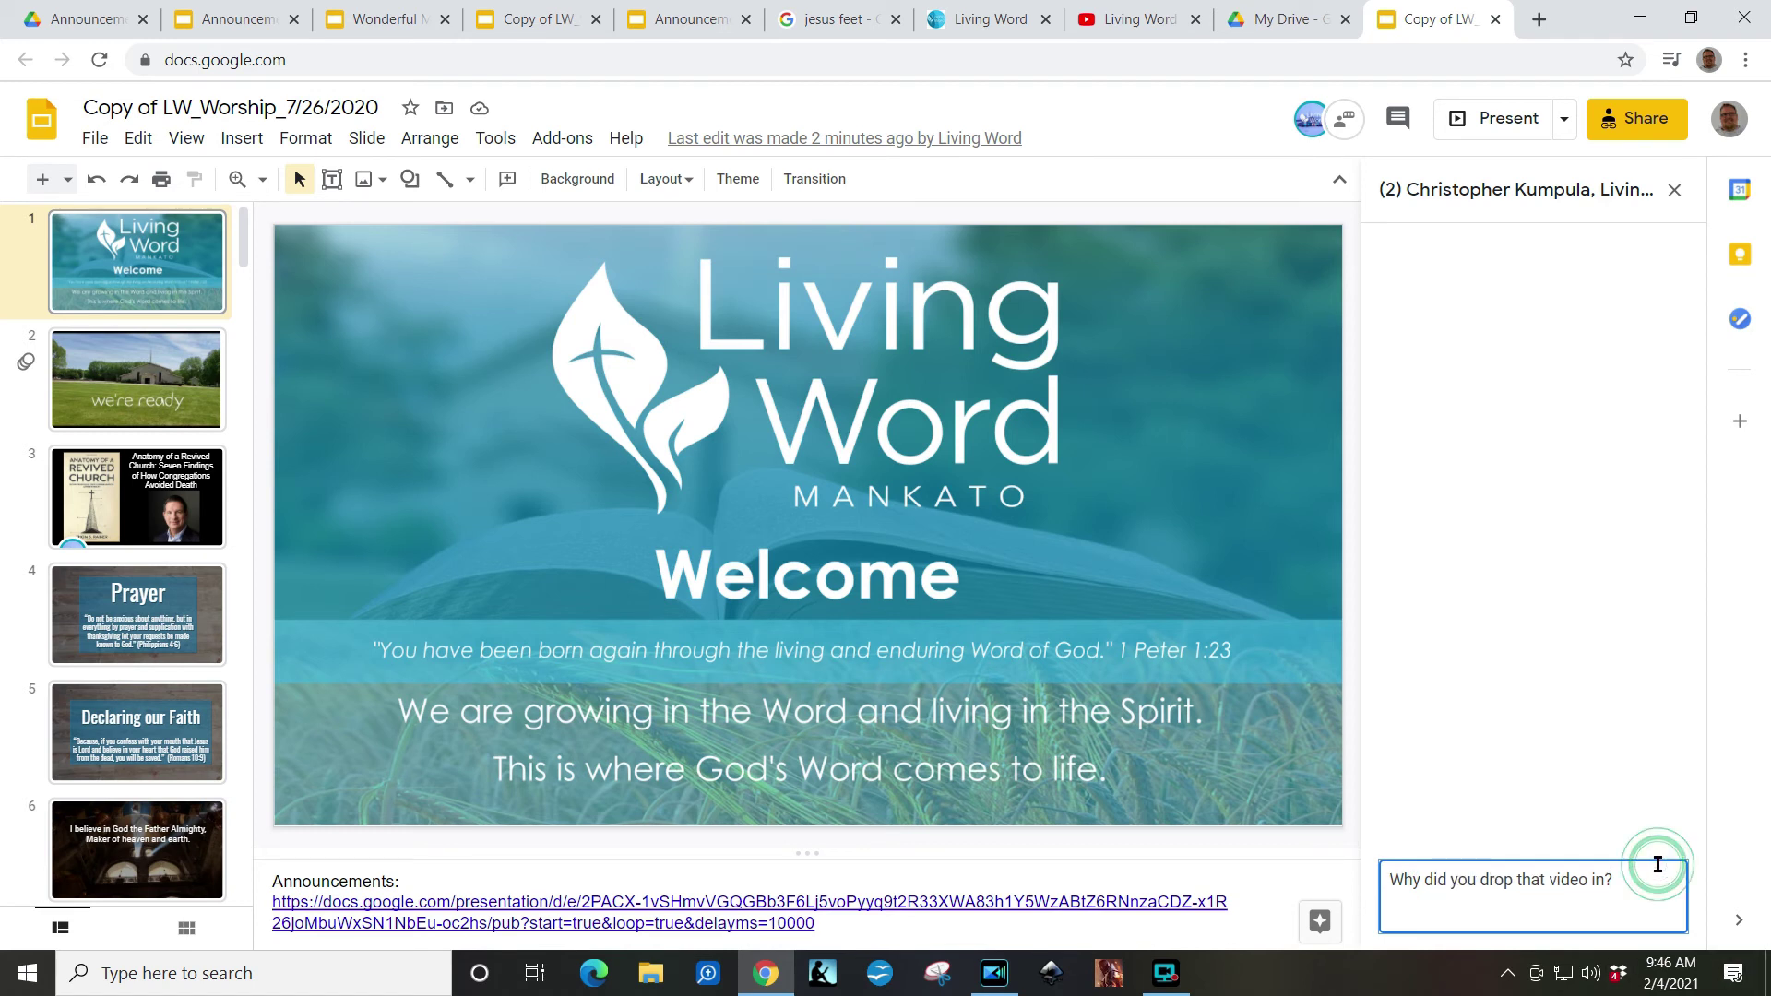
key(Return)
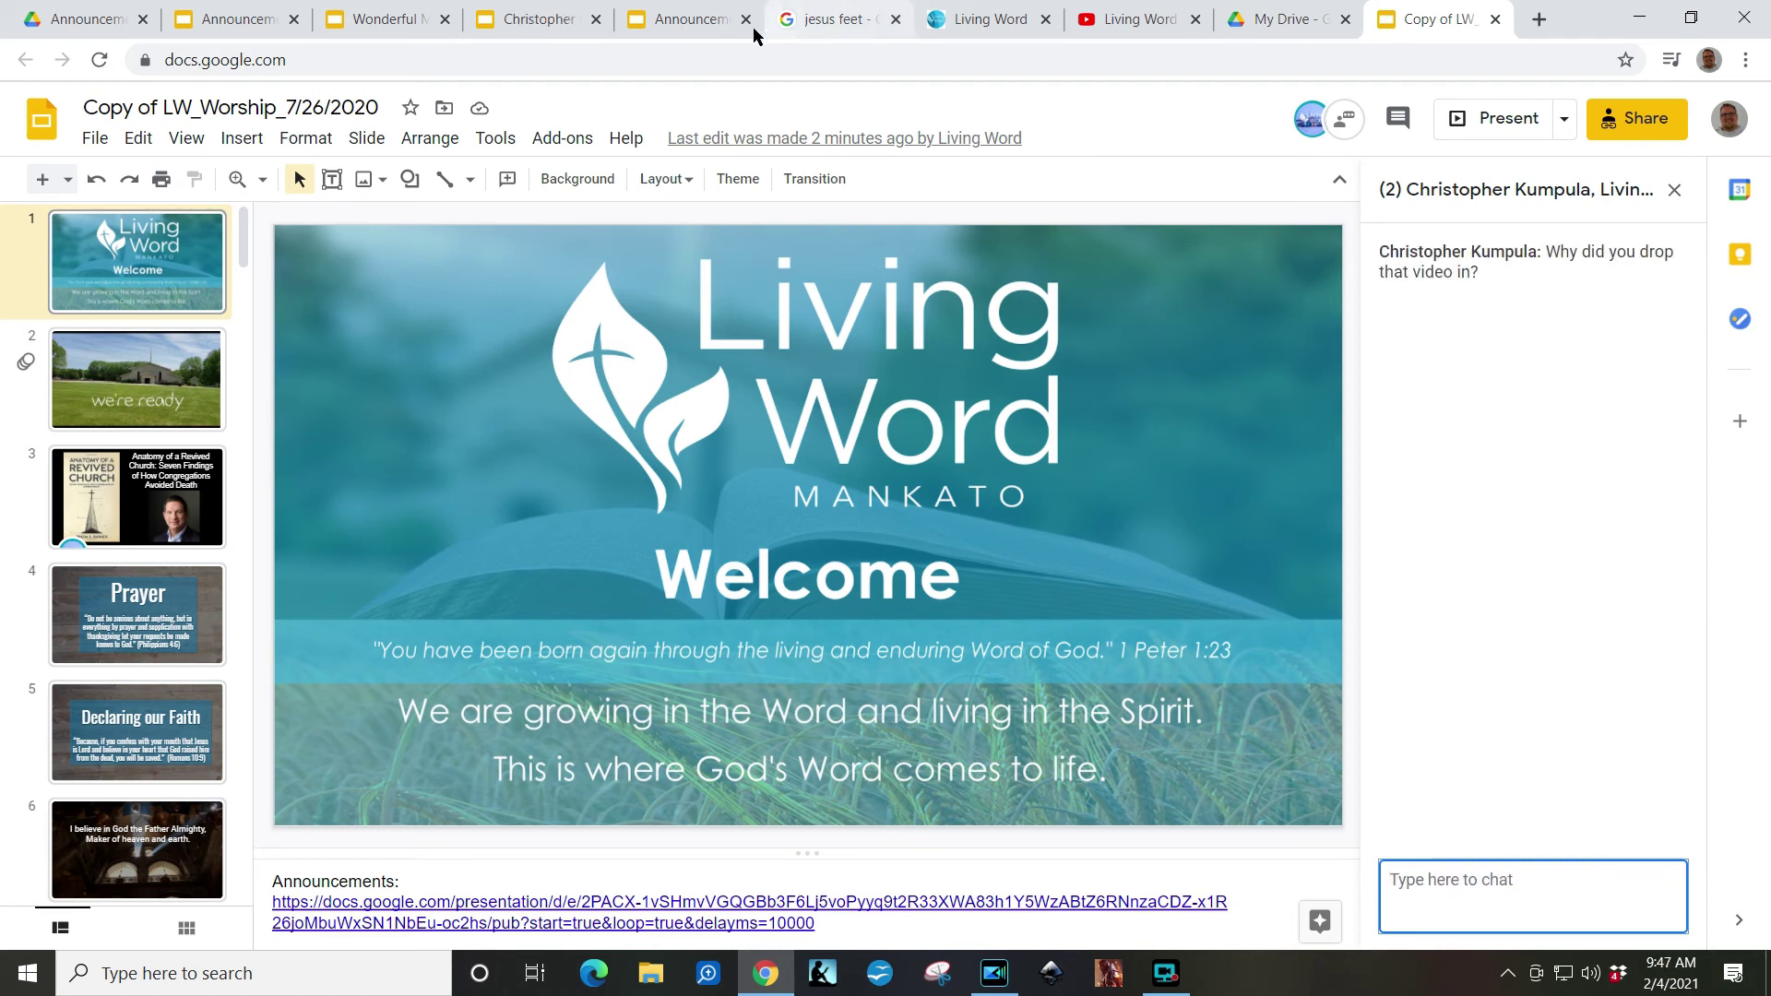
Step: Confirm the message arrived in the other account's copy, then return to the first copy's video slide
click(553, 19)
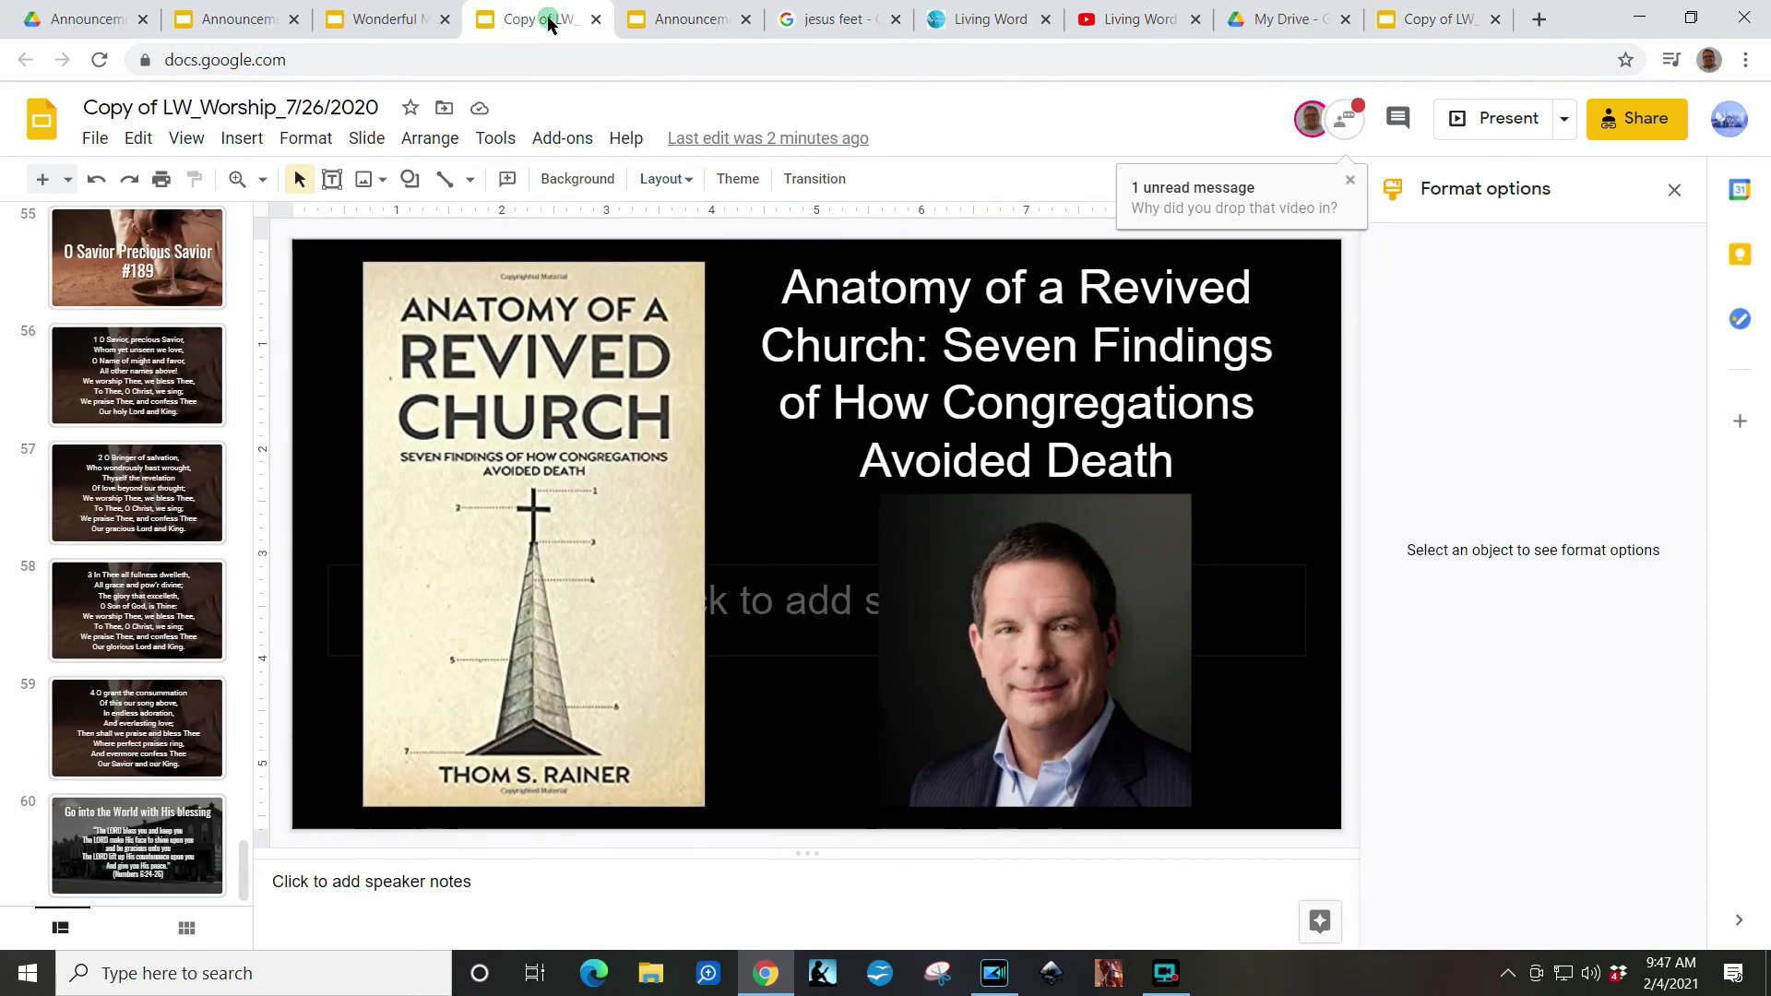
click(1343, 118)
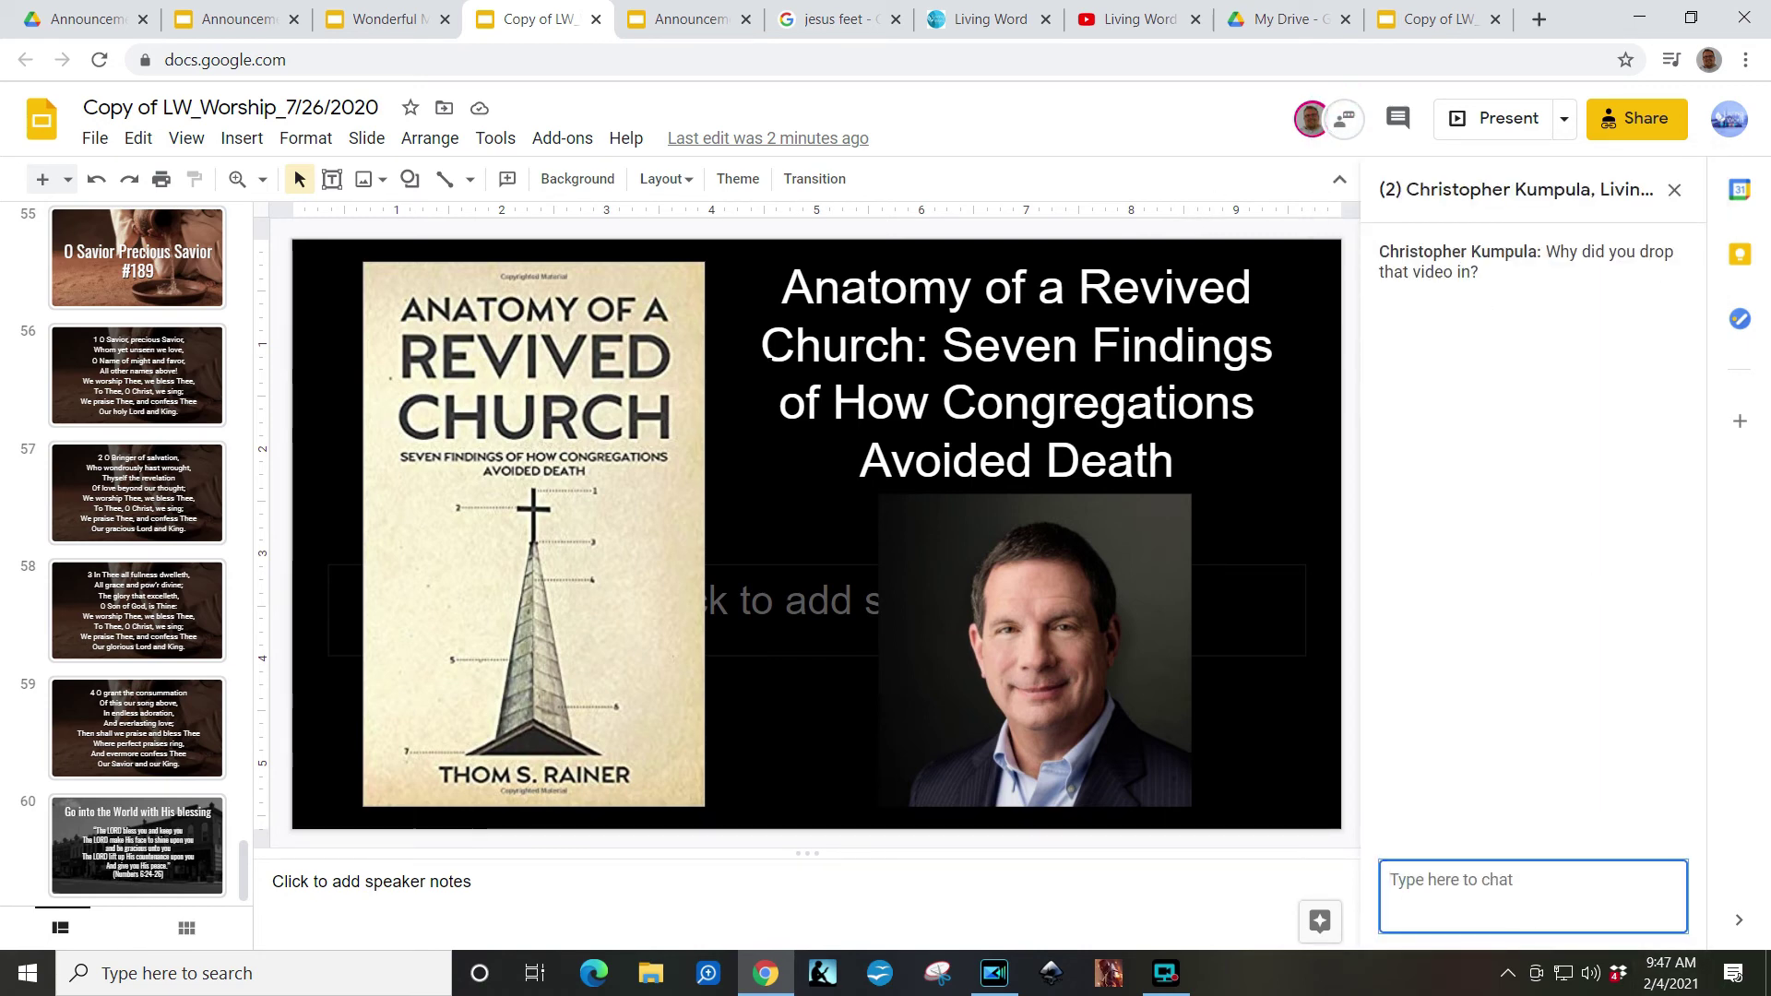
scroll(172, 524, up, 10)
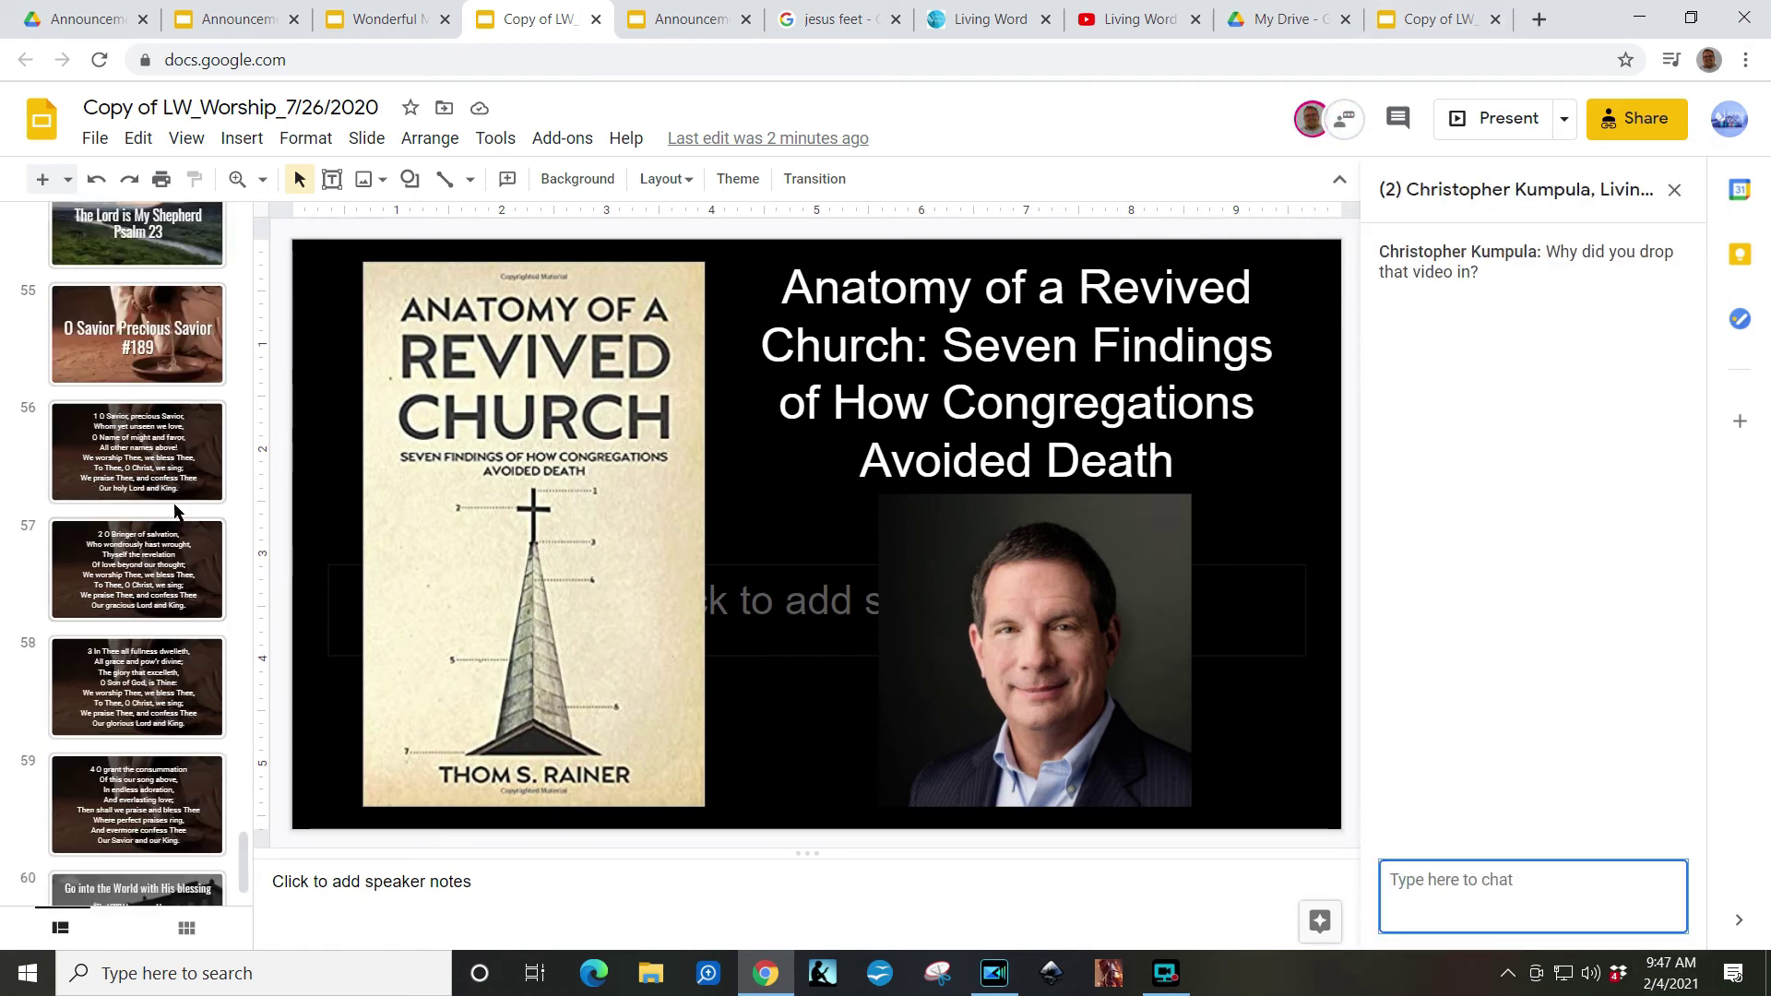
scroll(166, 514, up, 20)
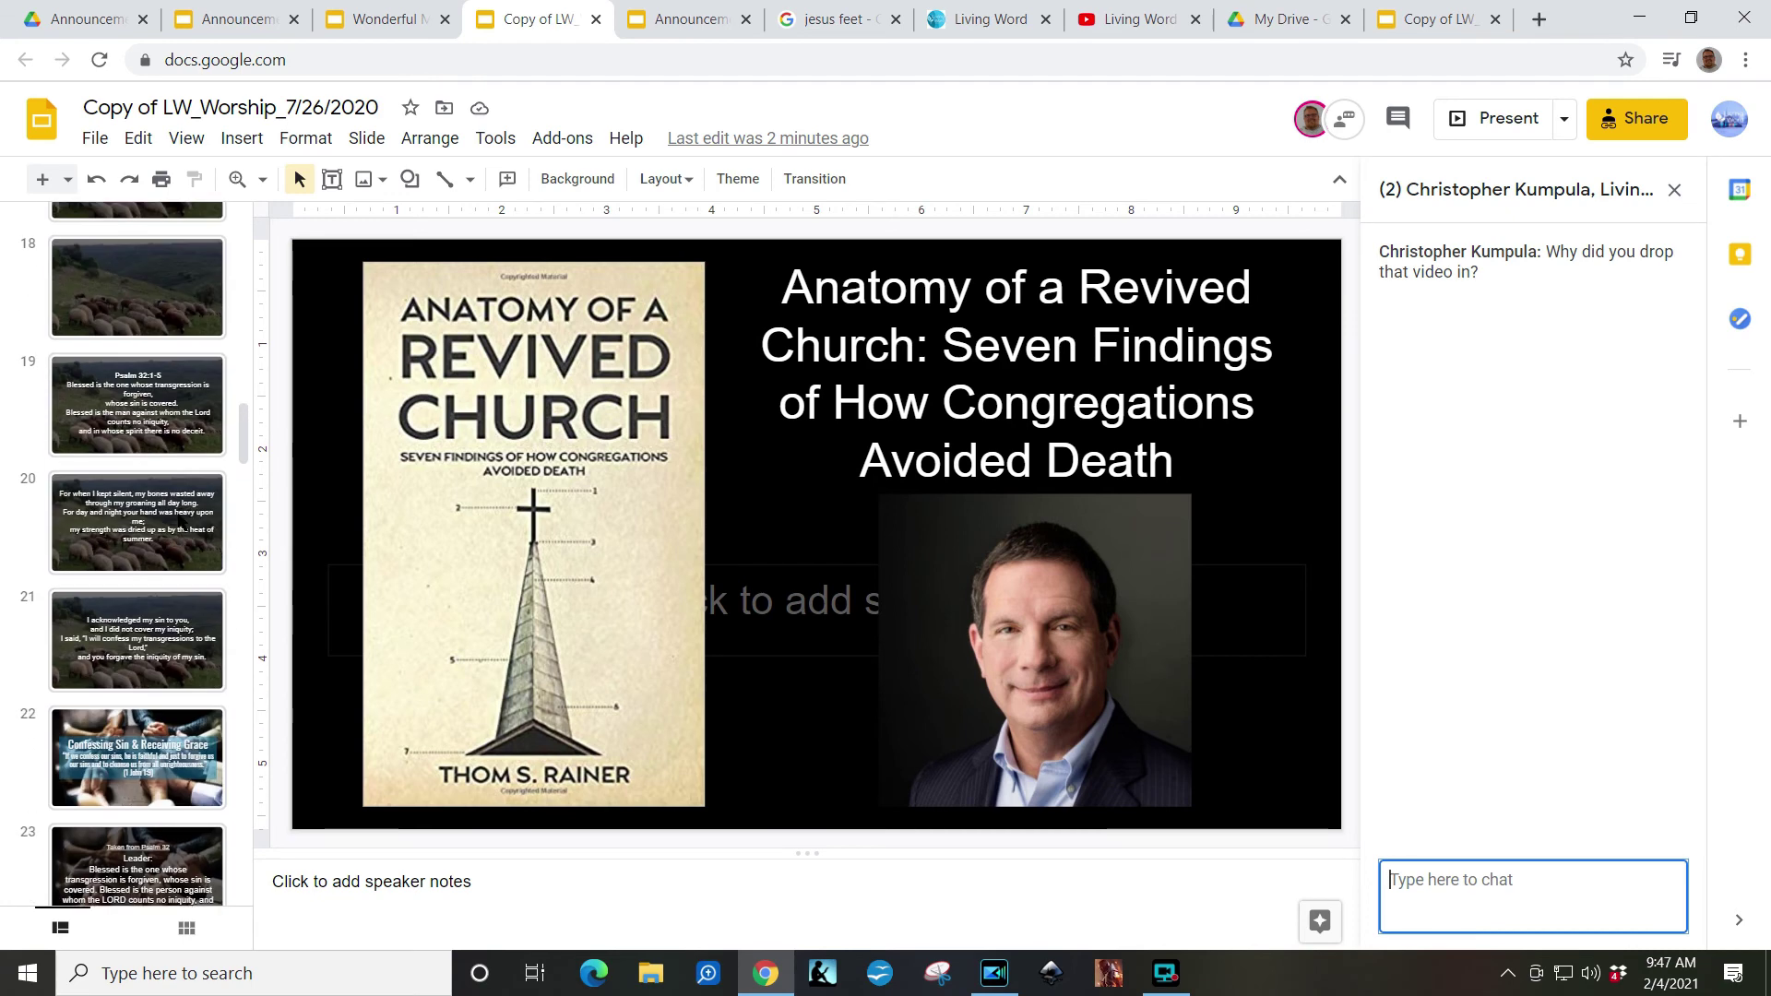
click(1440, 20)
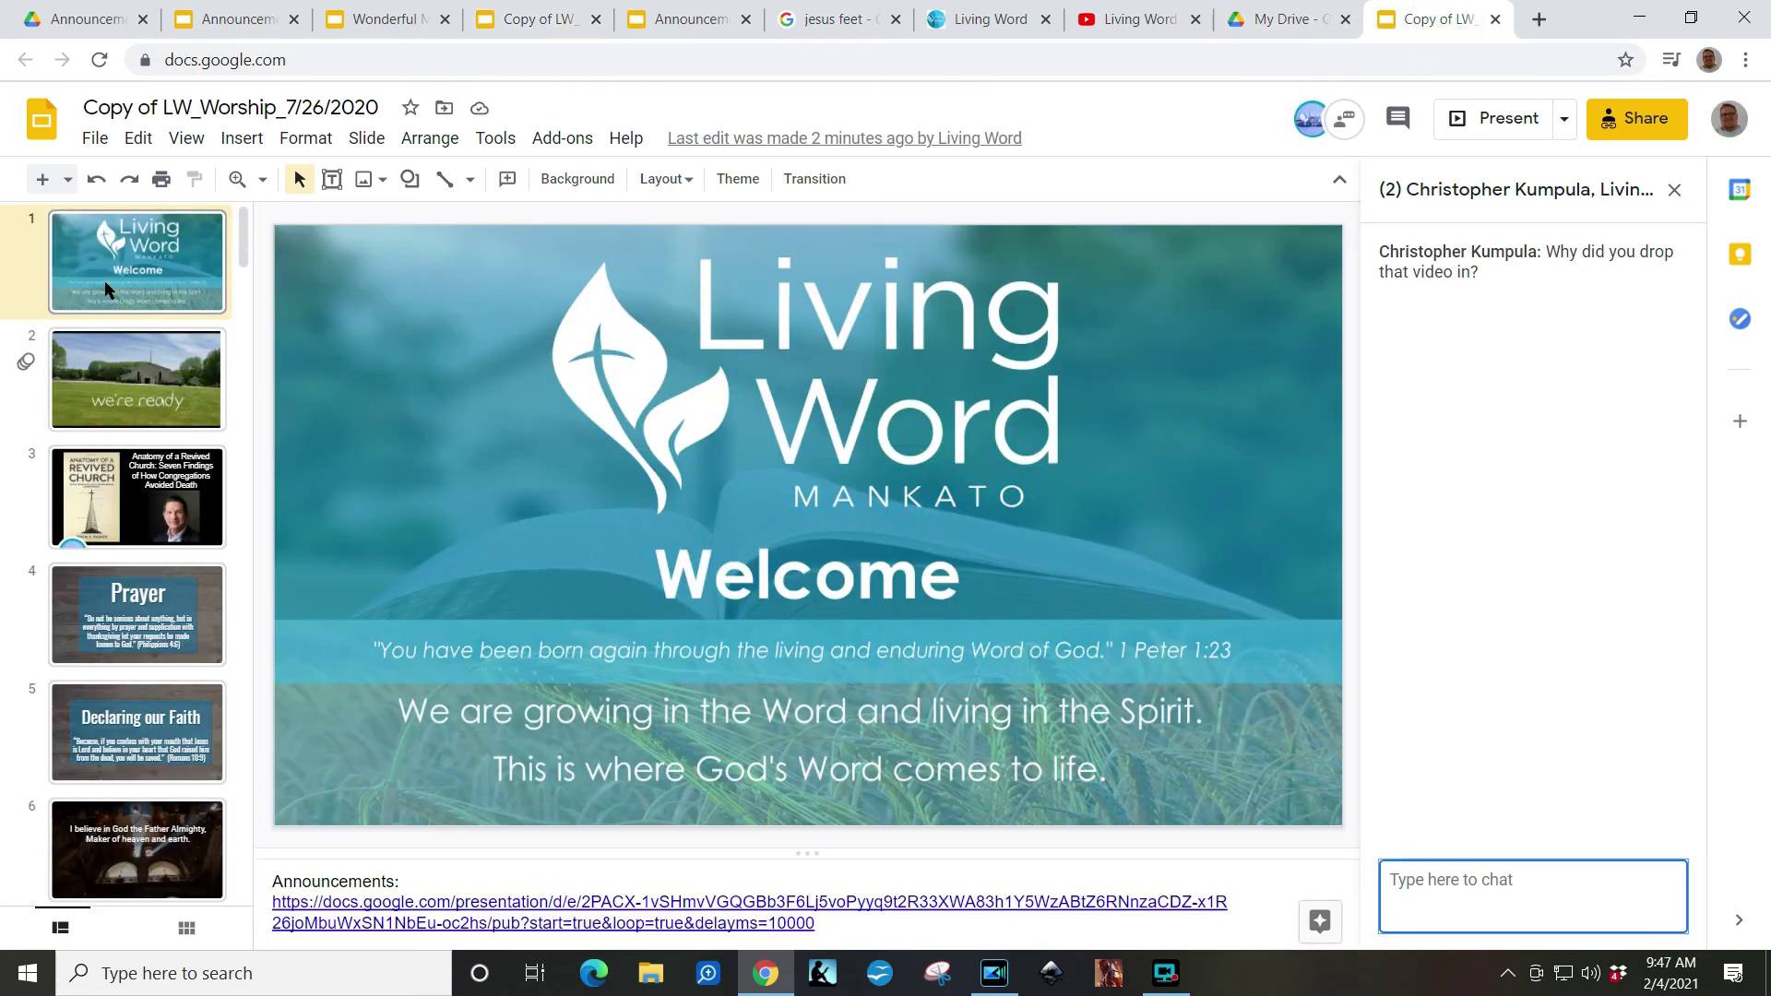
click(175, 395)
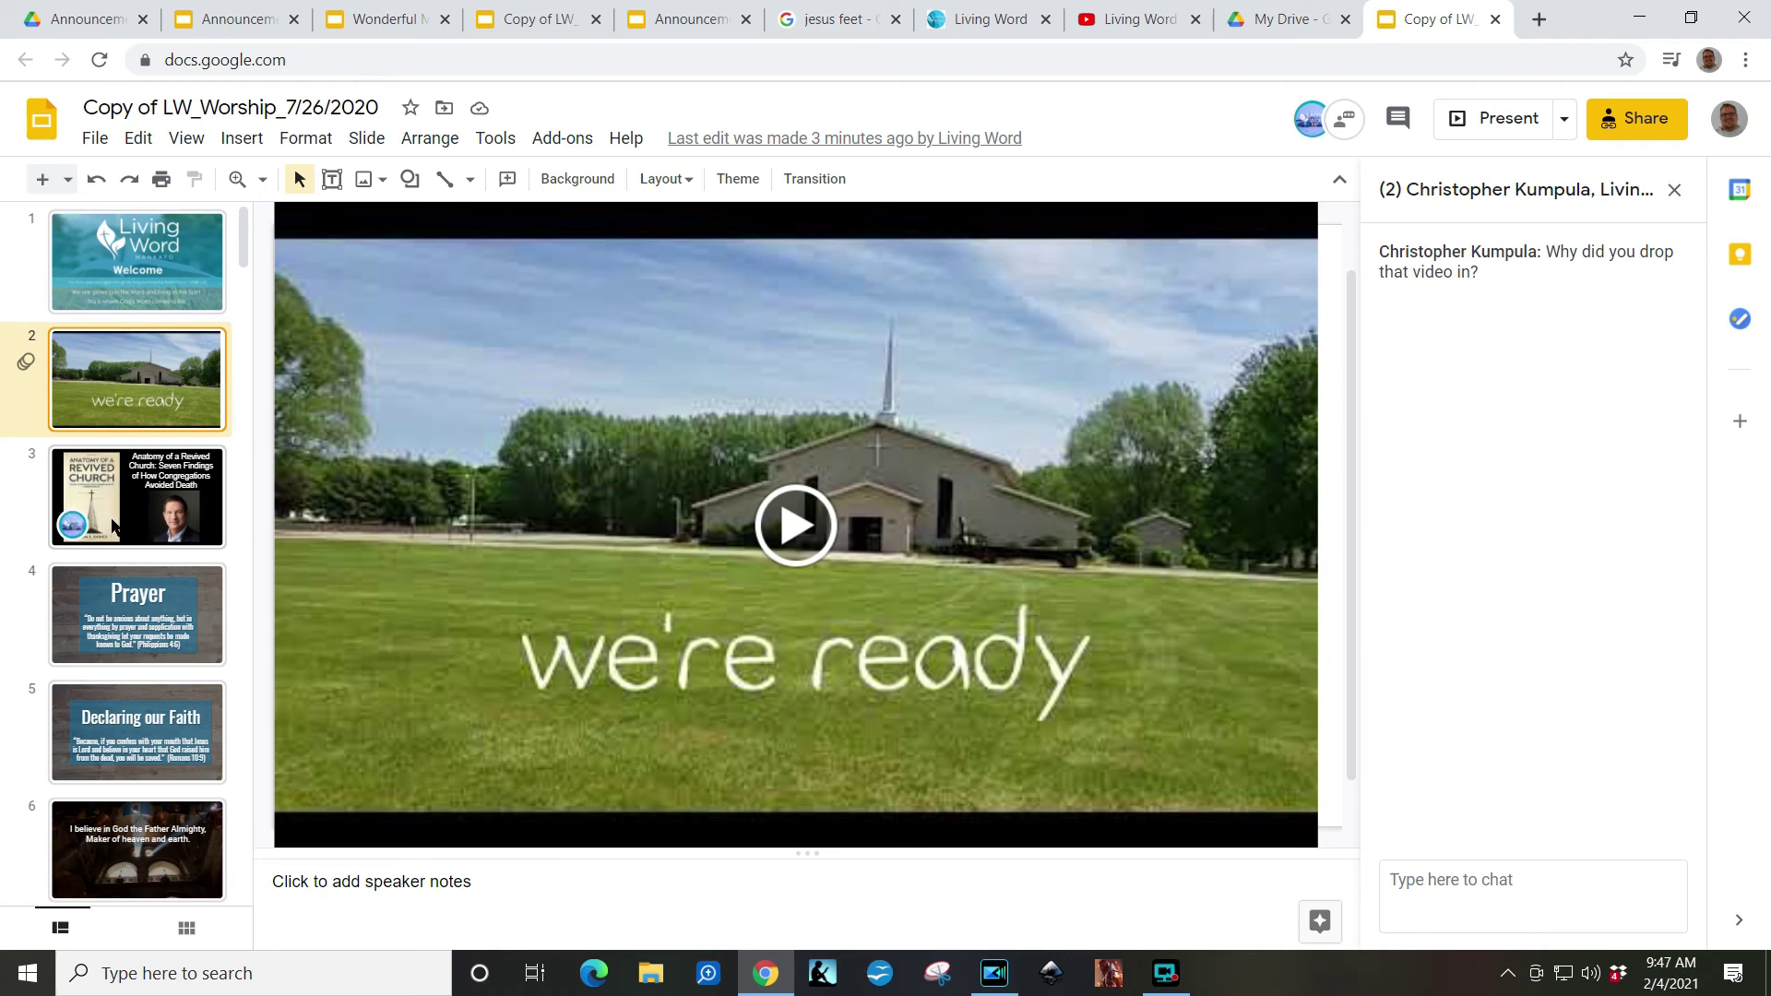
Step: Go to slide 3, the Anatomy of a Revived Church slide, and close the chat panel
click(81, 530)
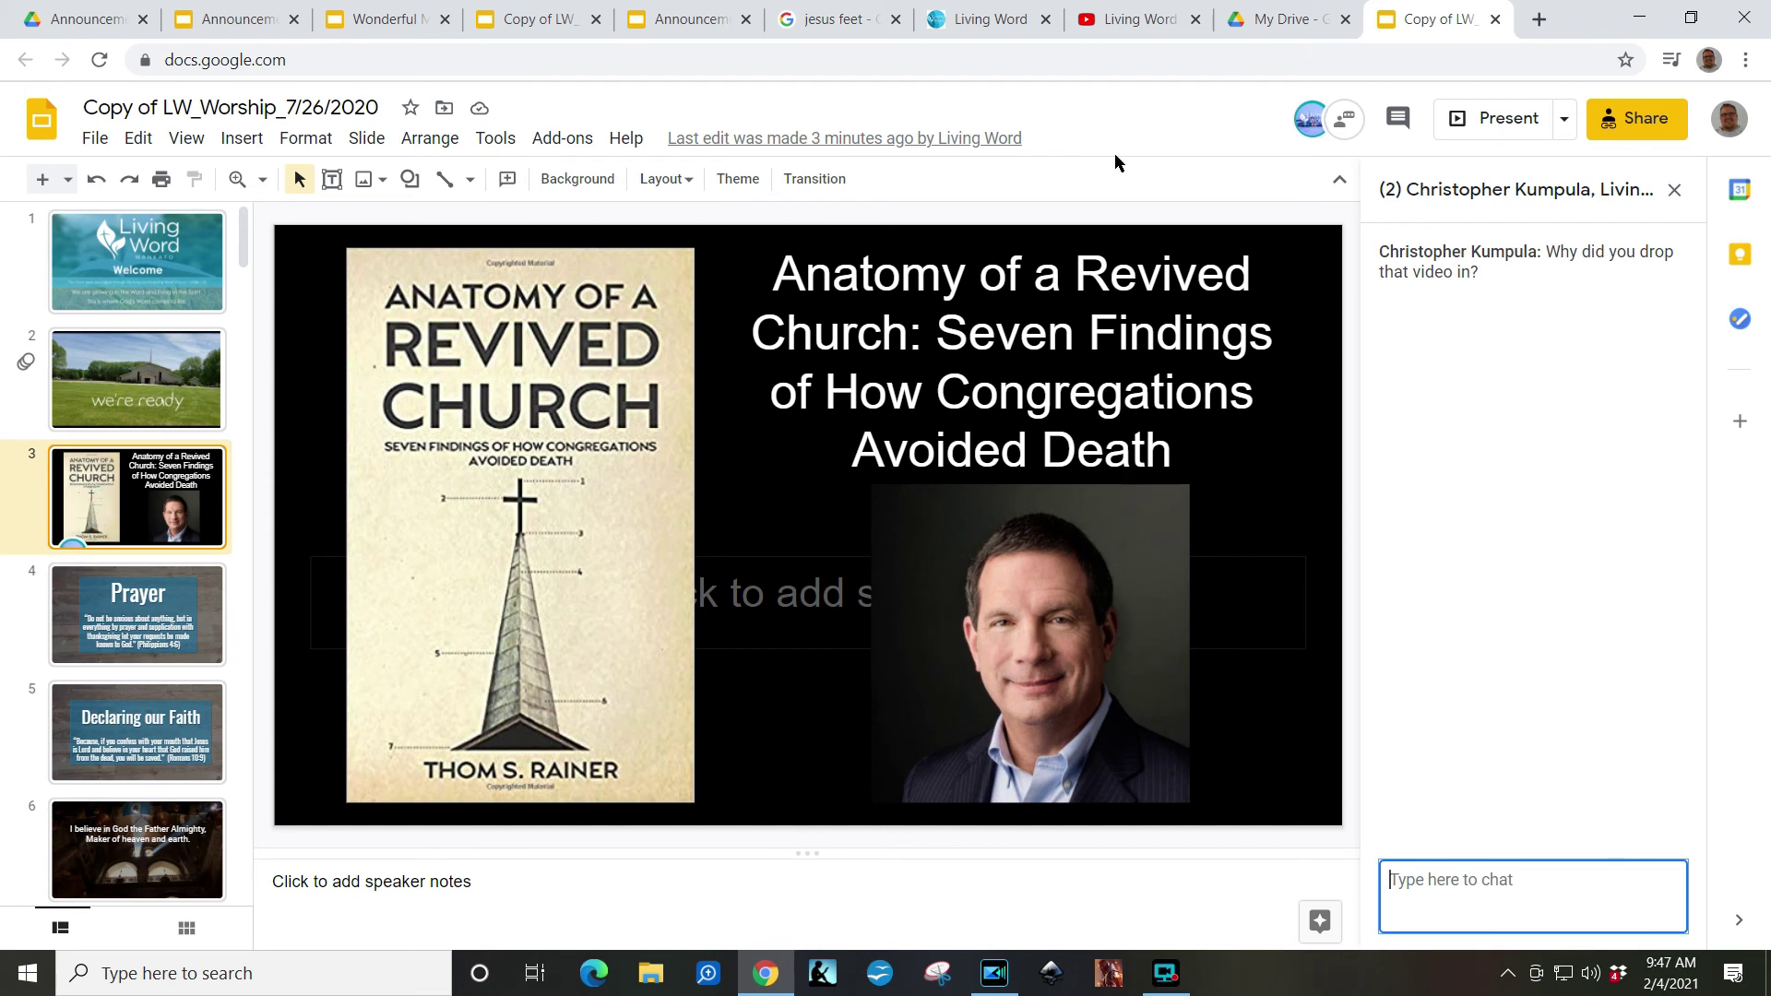
click(843, 199)
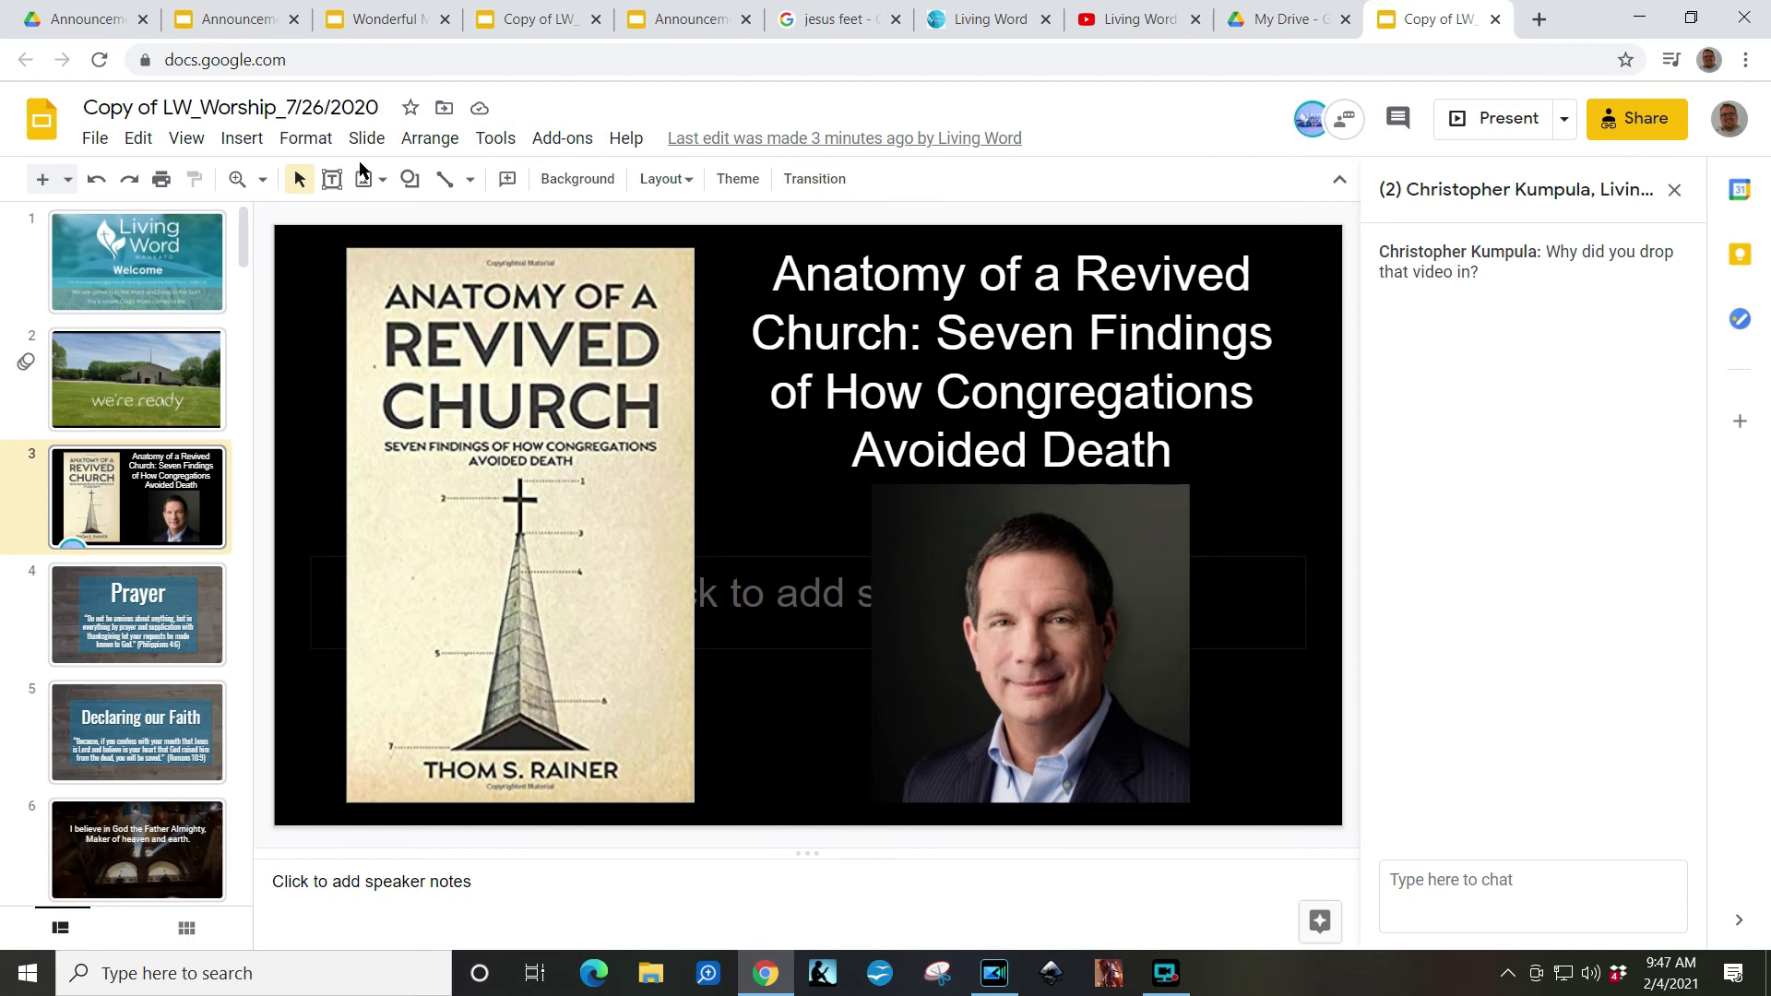
click(1674, 189)
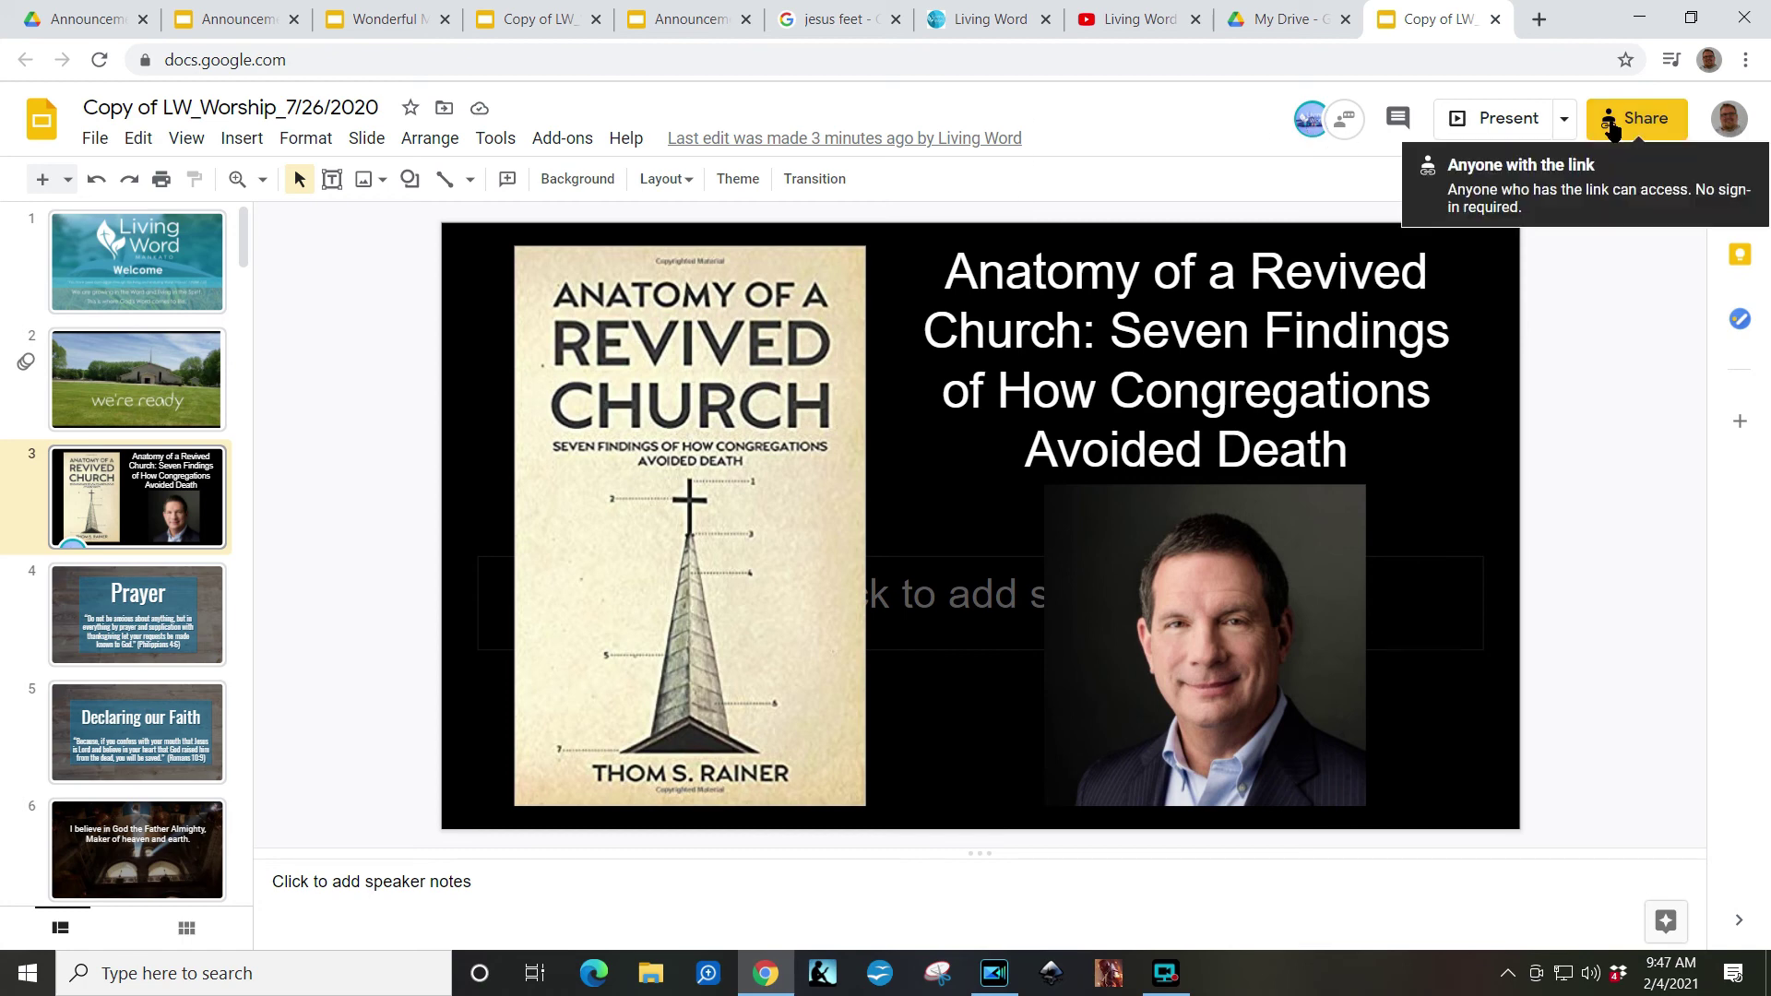
Step: Copy the other deck copy's view link from its sharing settings, then open a new browser tab
click(545, 19)
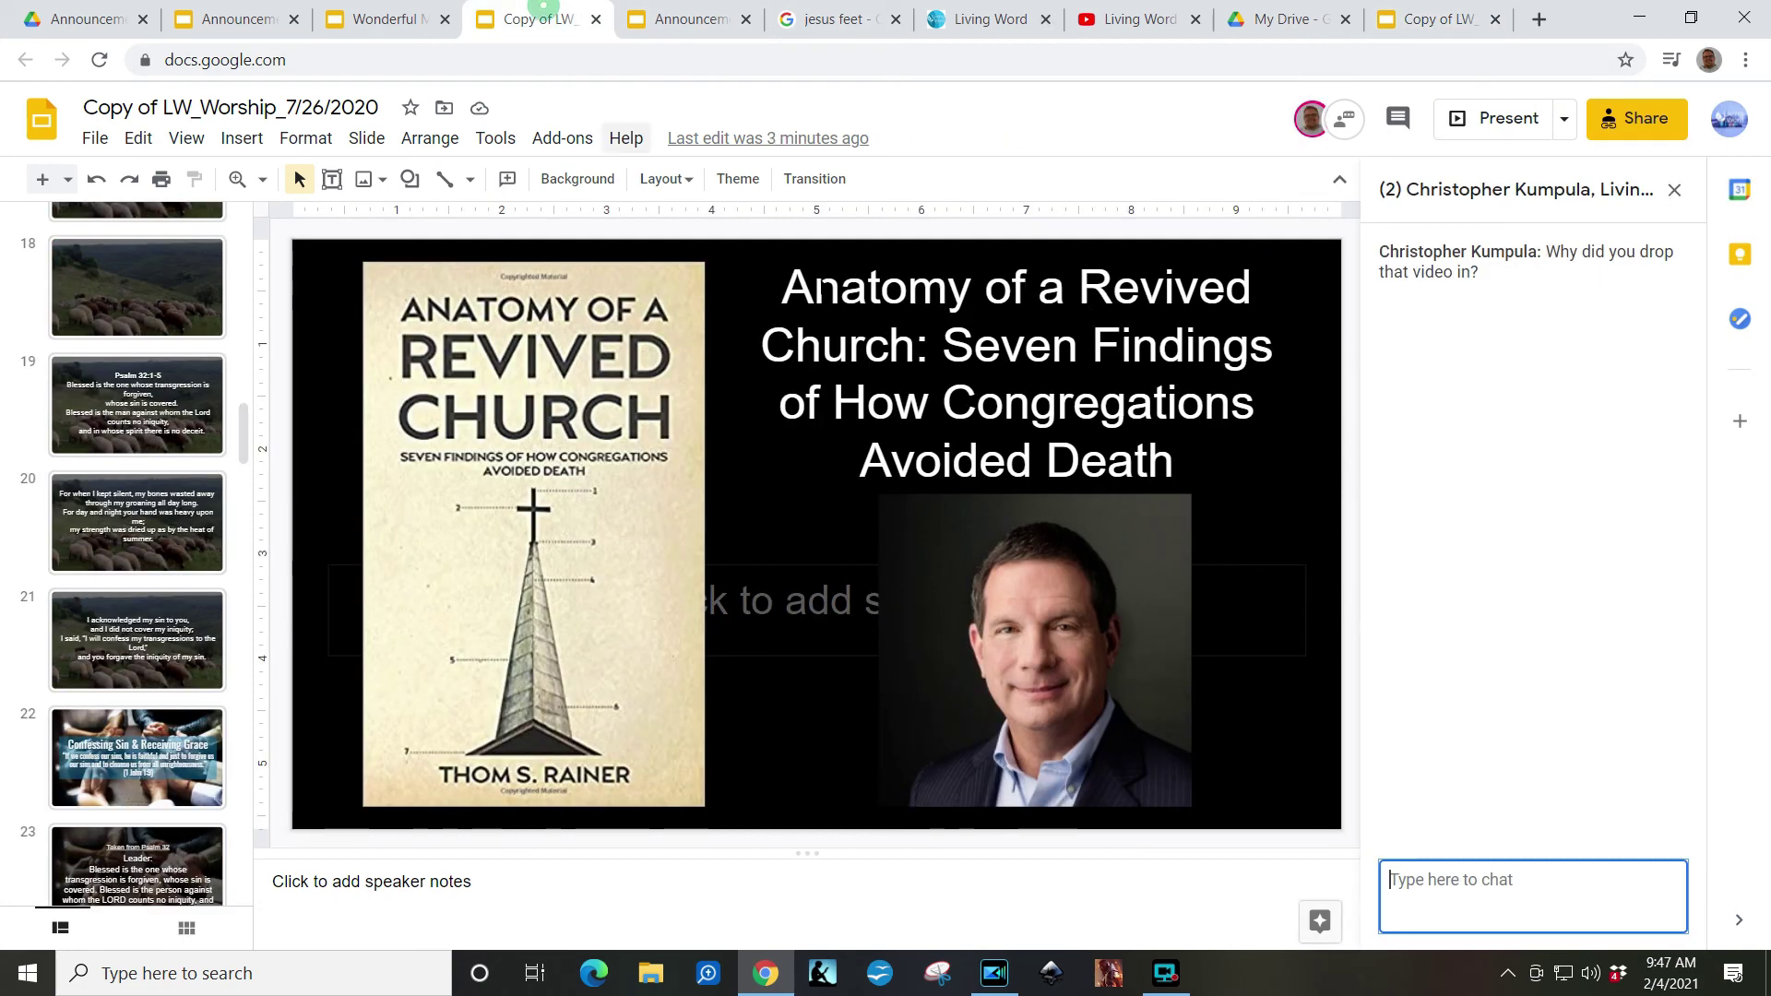
click(1629, 125)
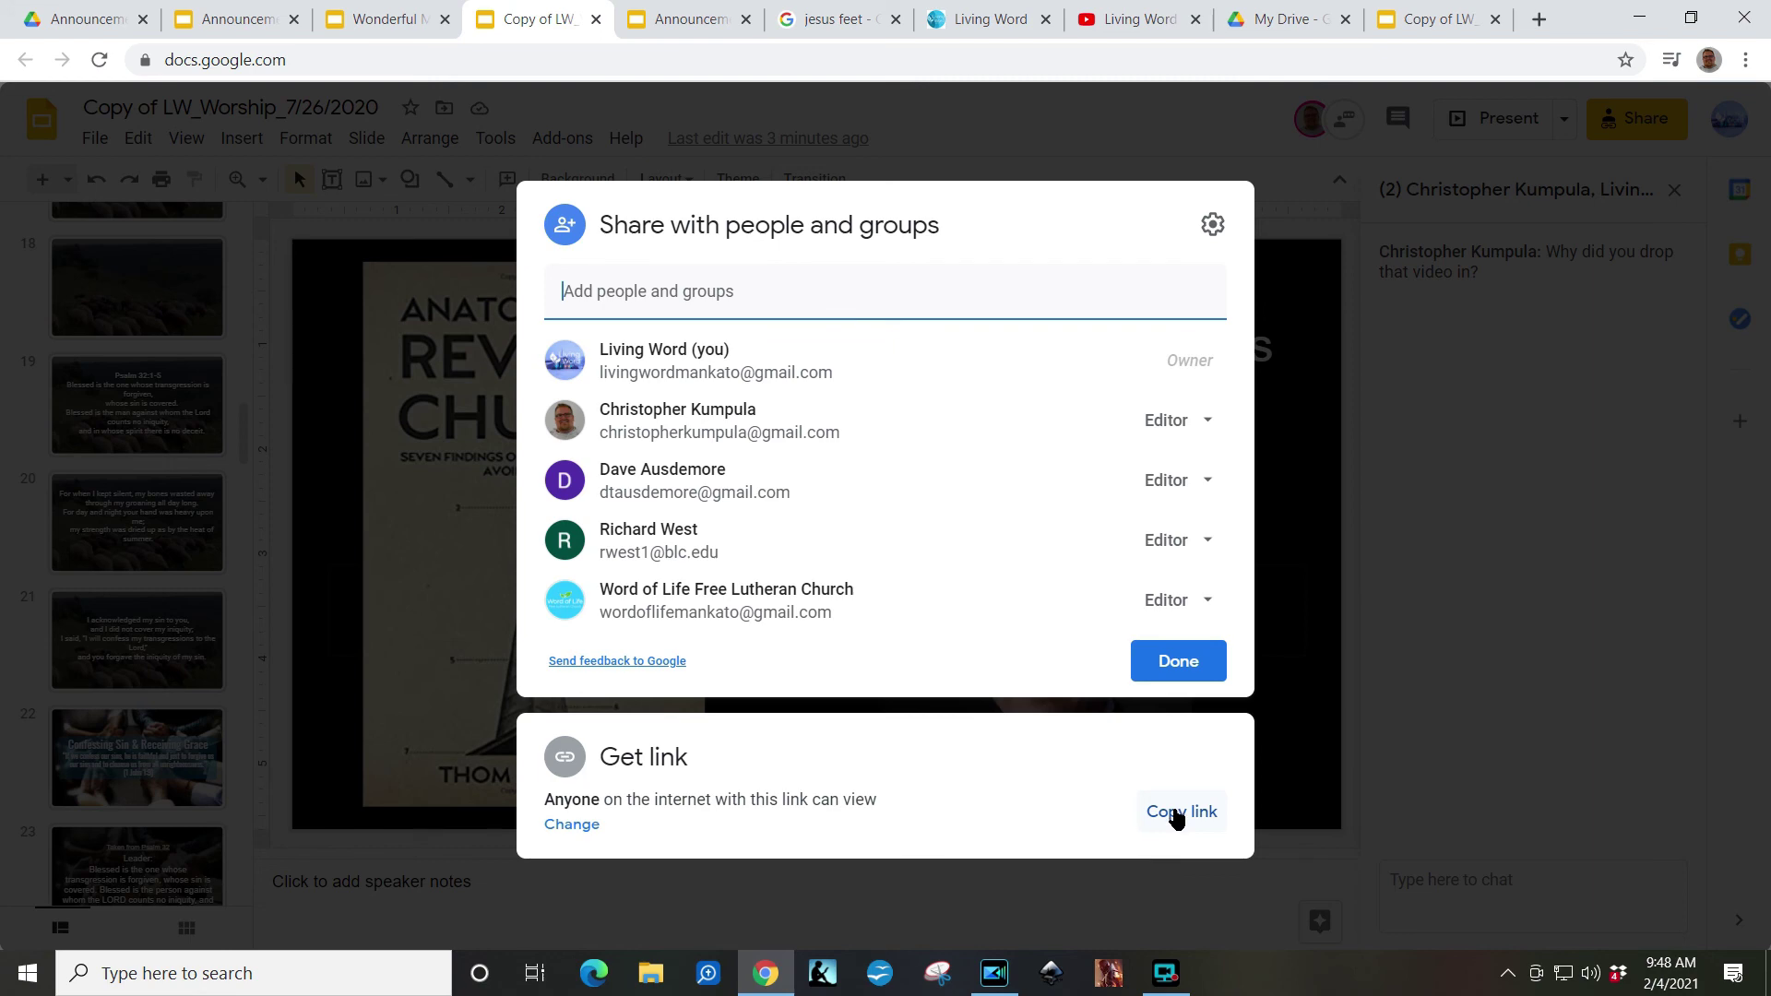
click(1179, 813)
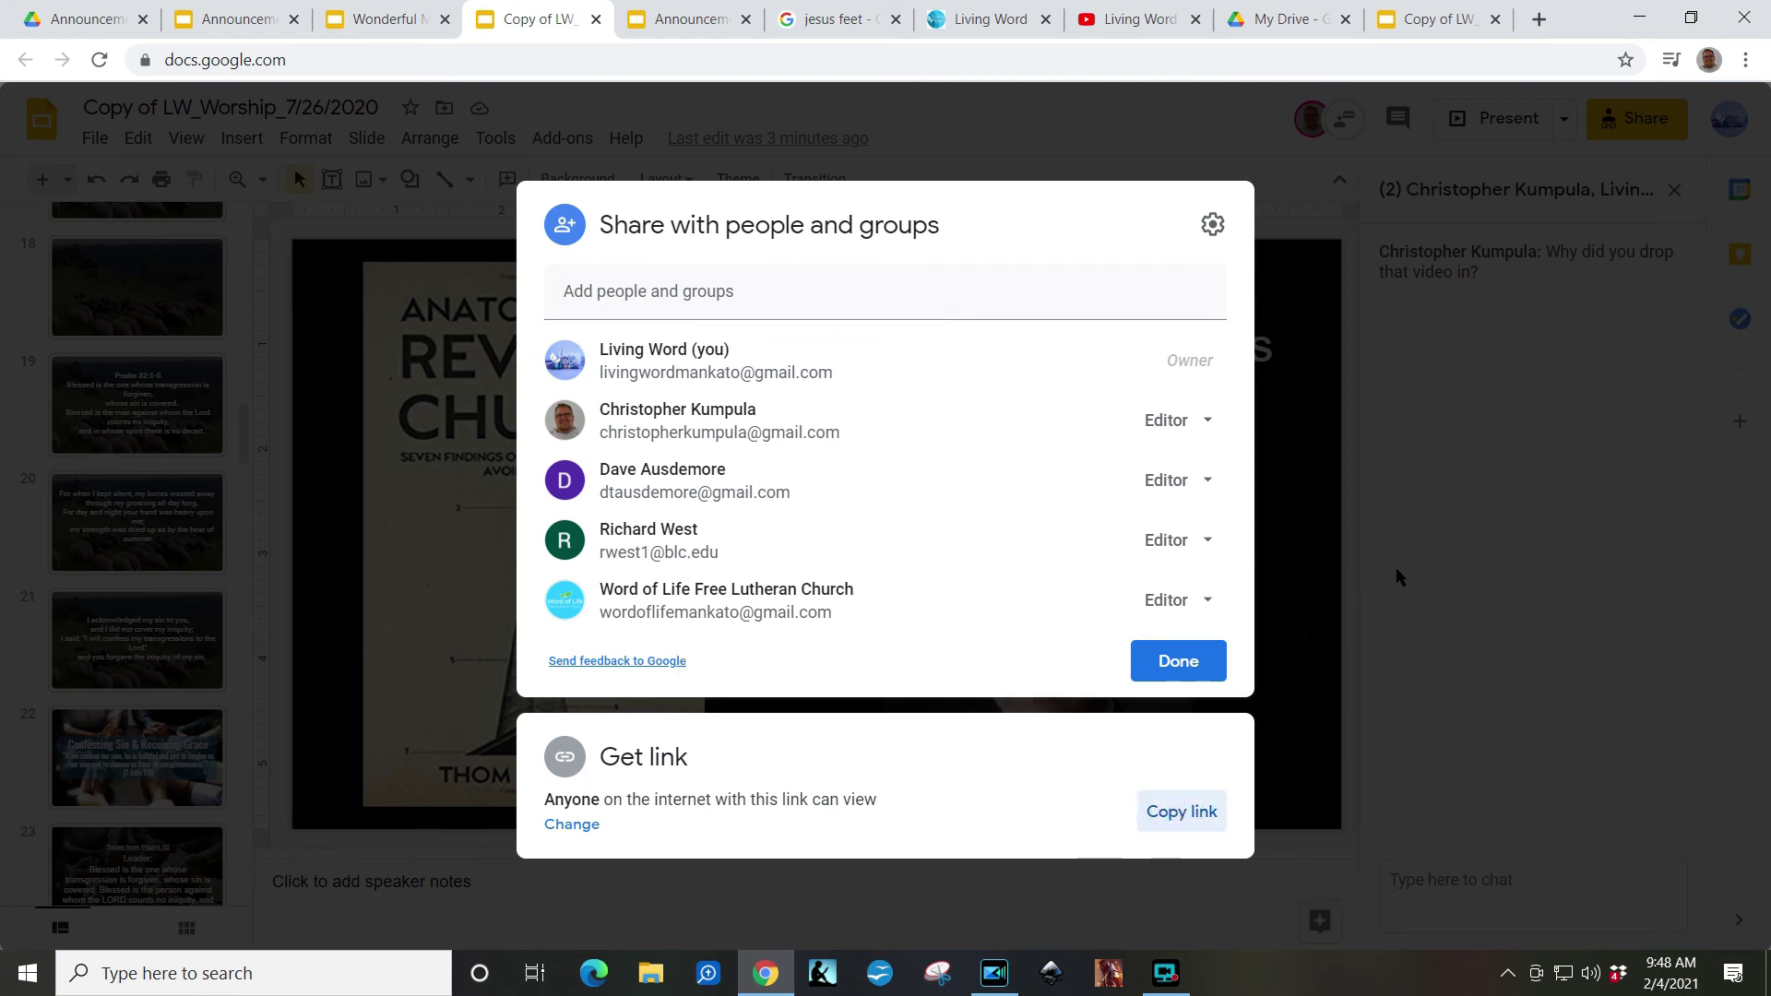
key(Escape)
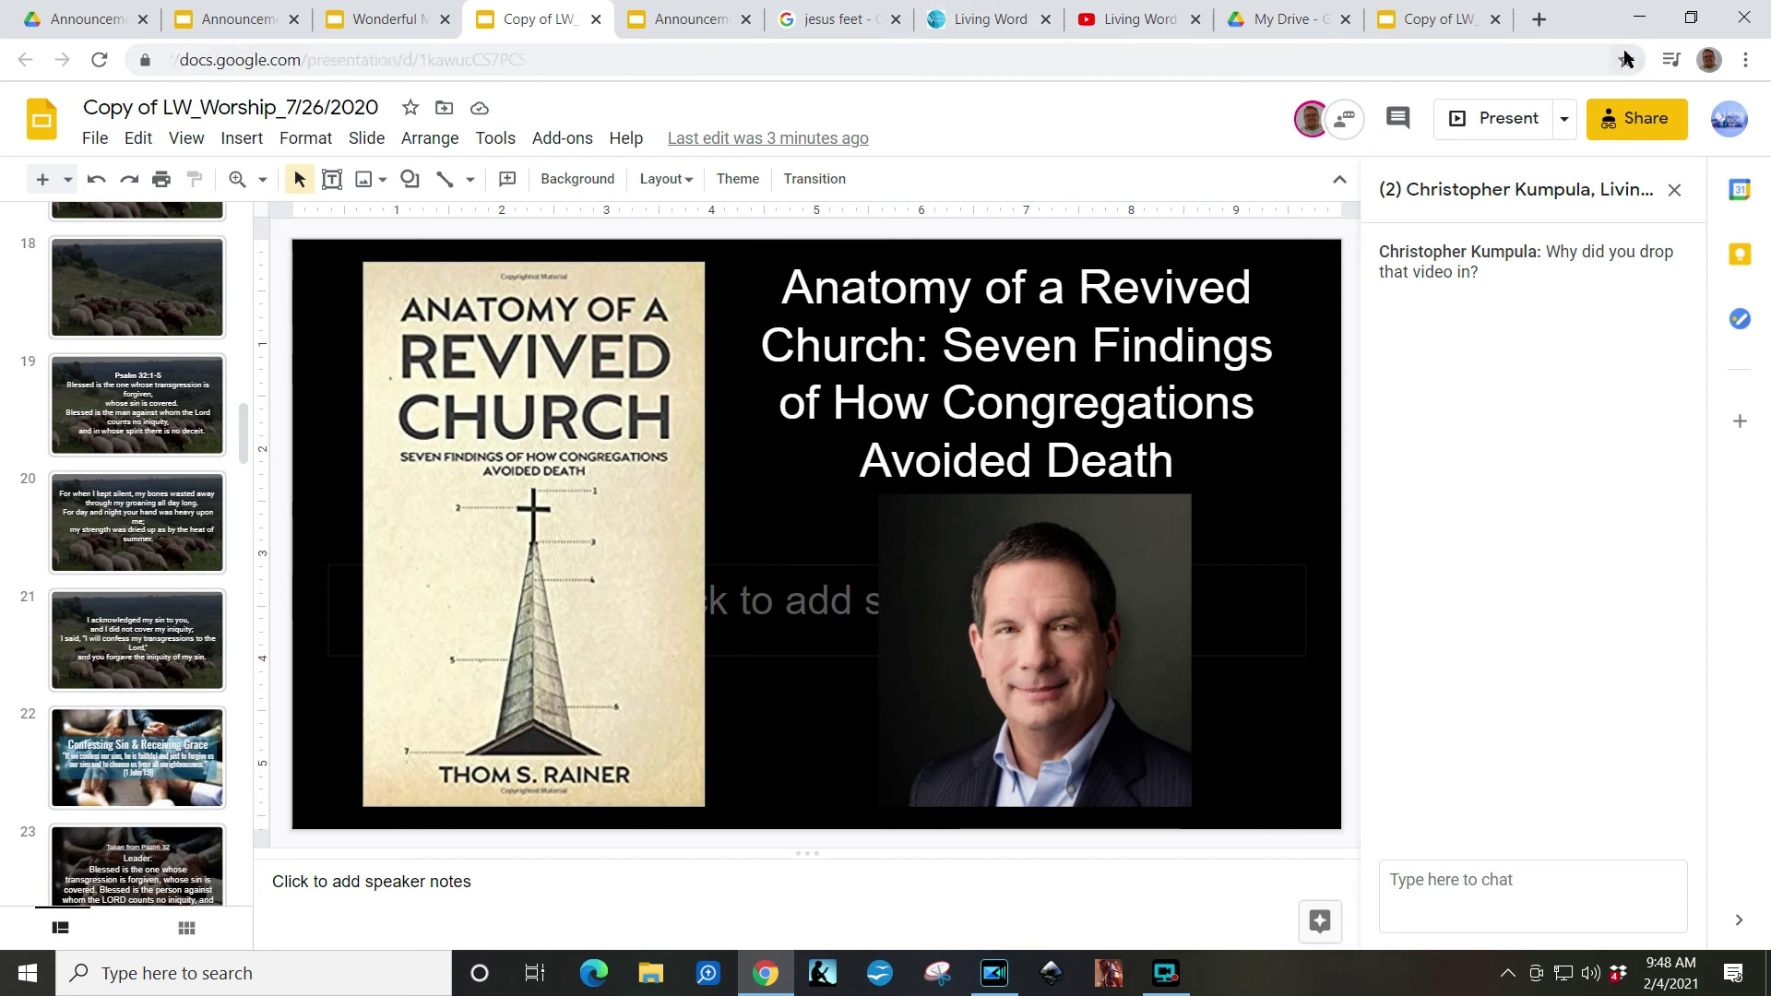
click(1535, 20)
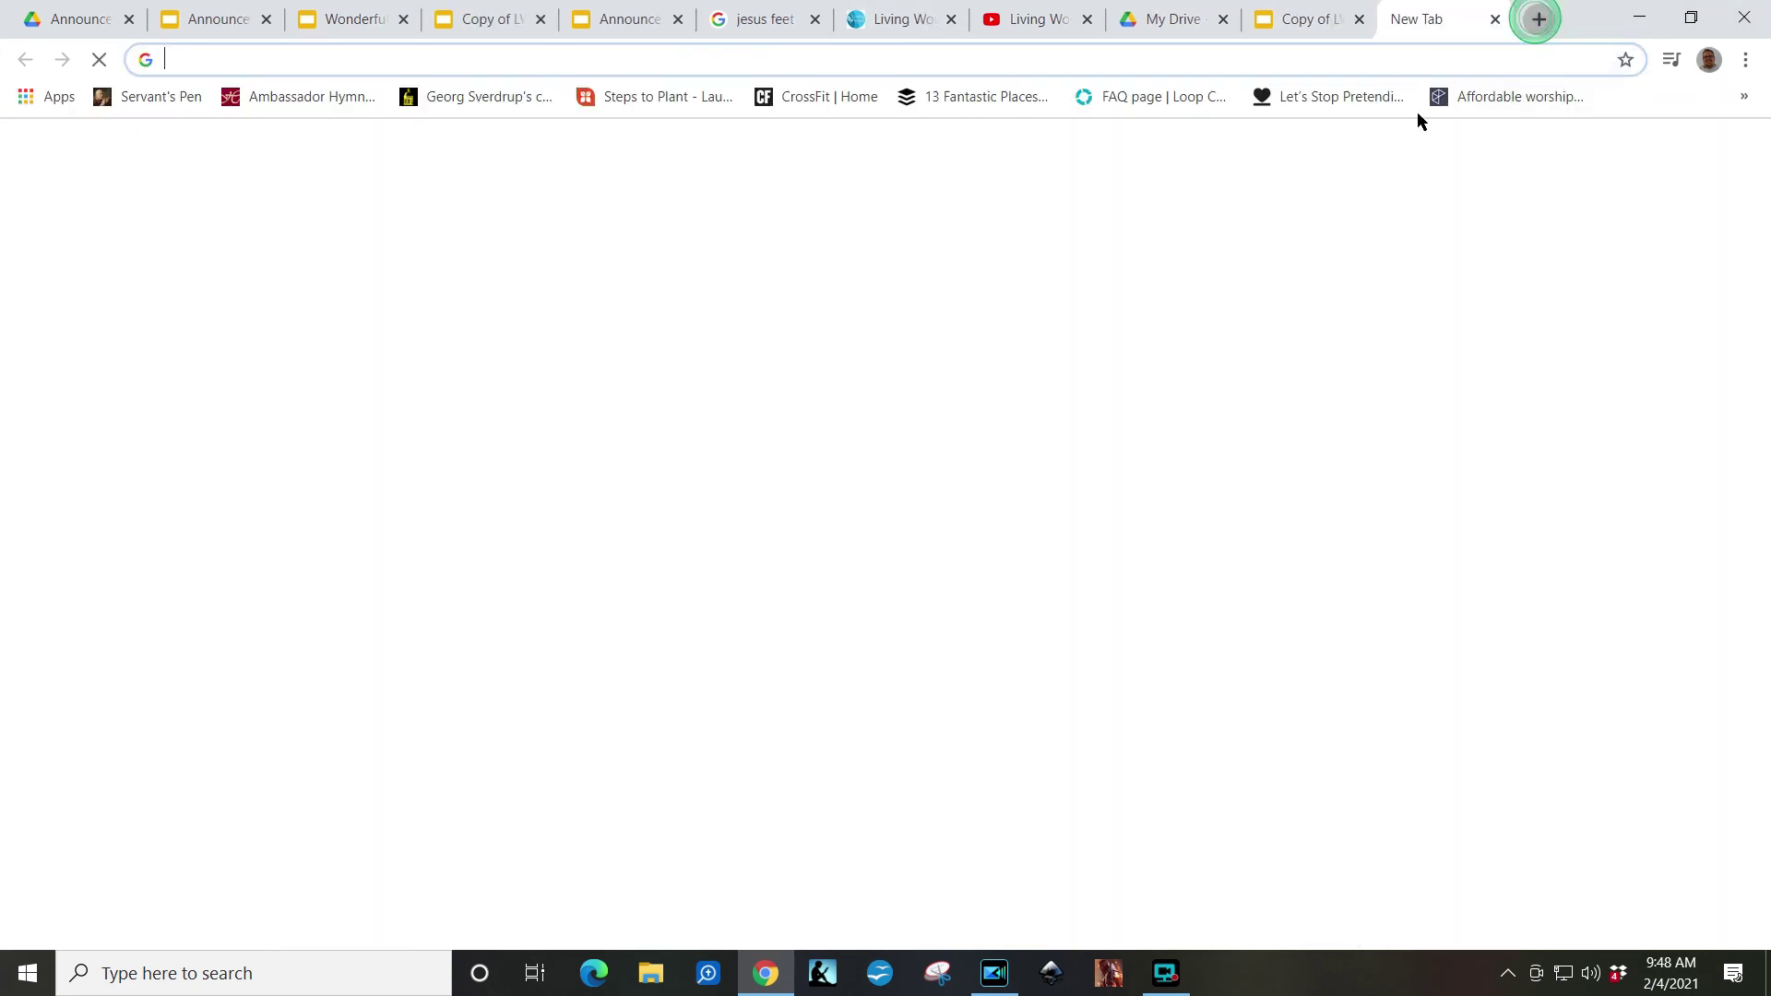
Step: Paste the copied link into the address bar to load Copy of LW_Worship_7/26/2020
click(1036, 64)
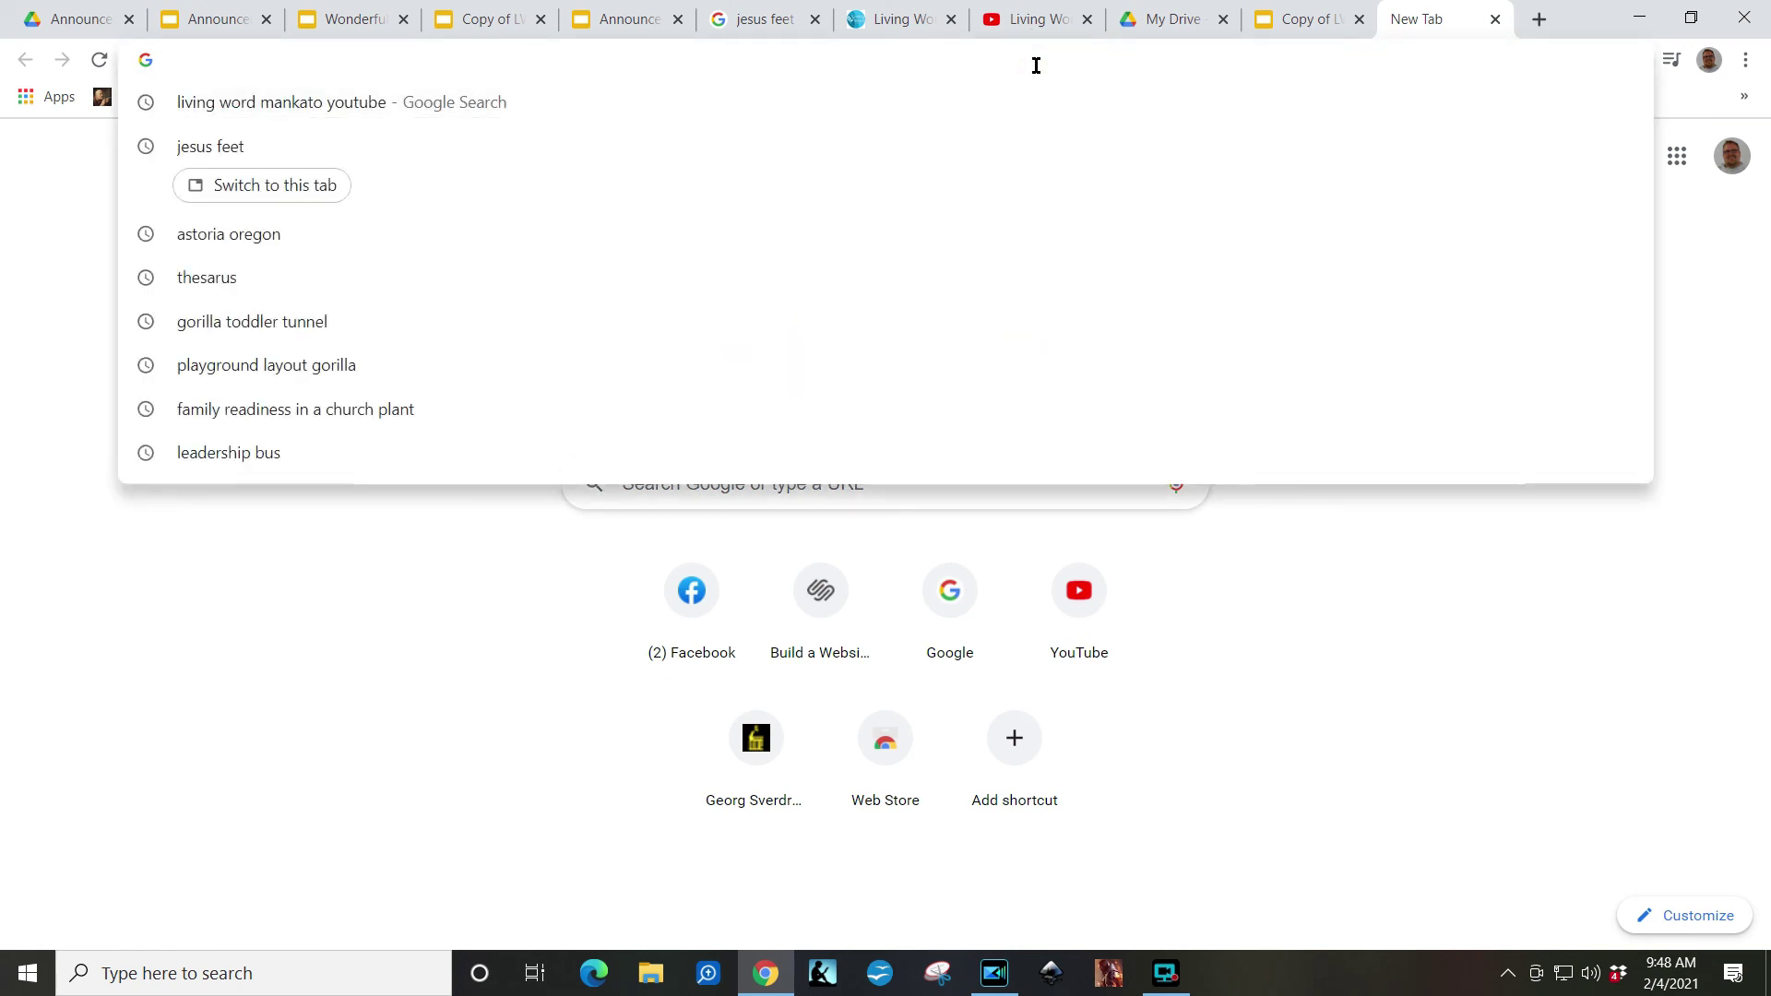
key(ctrl+v)
key(Return)
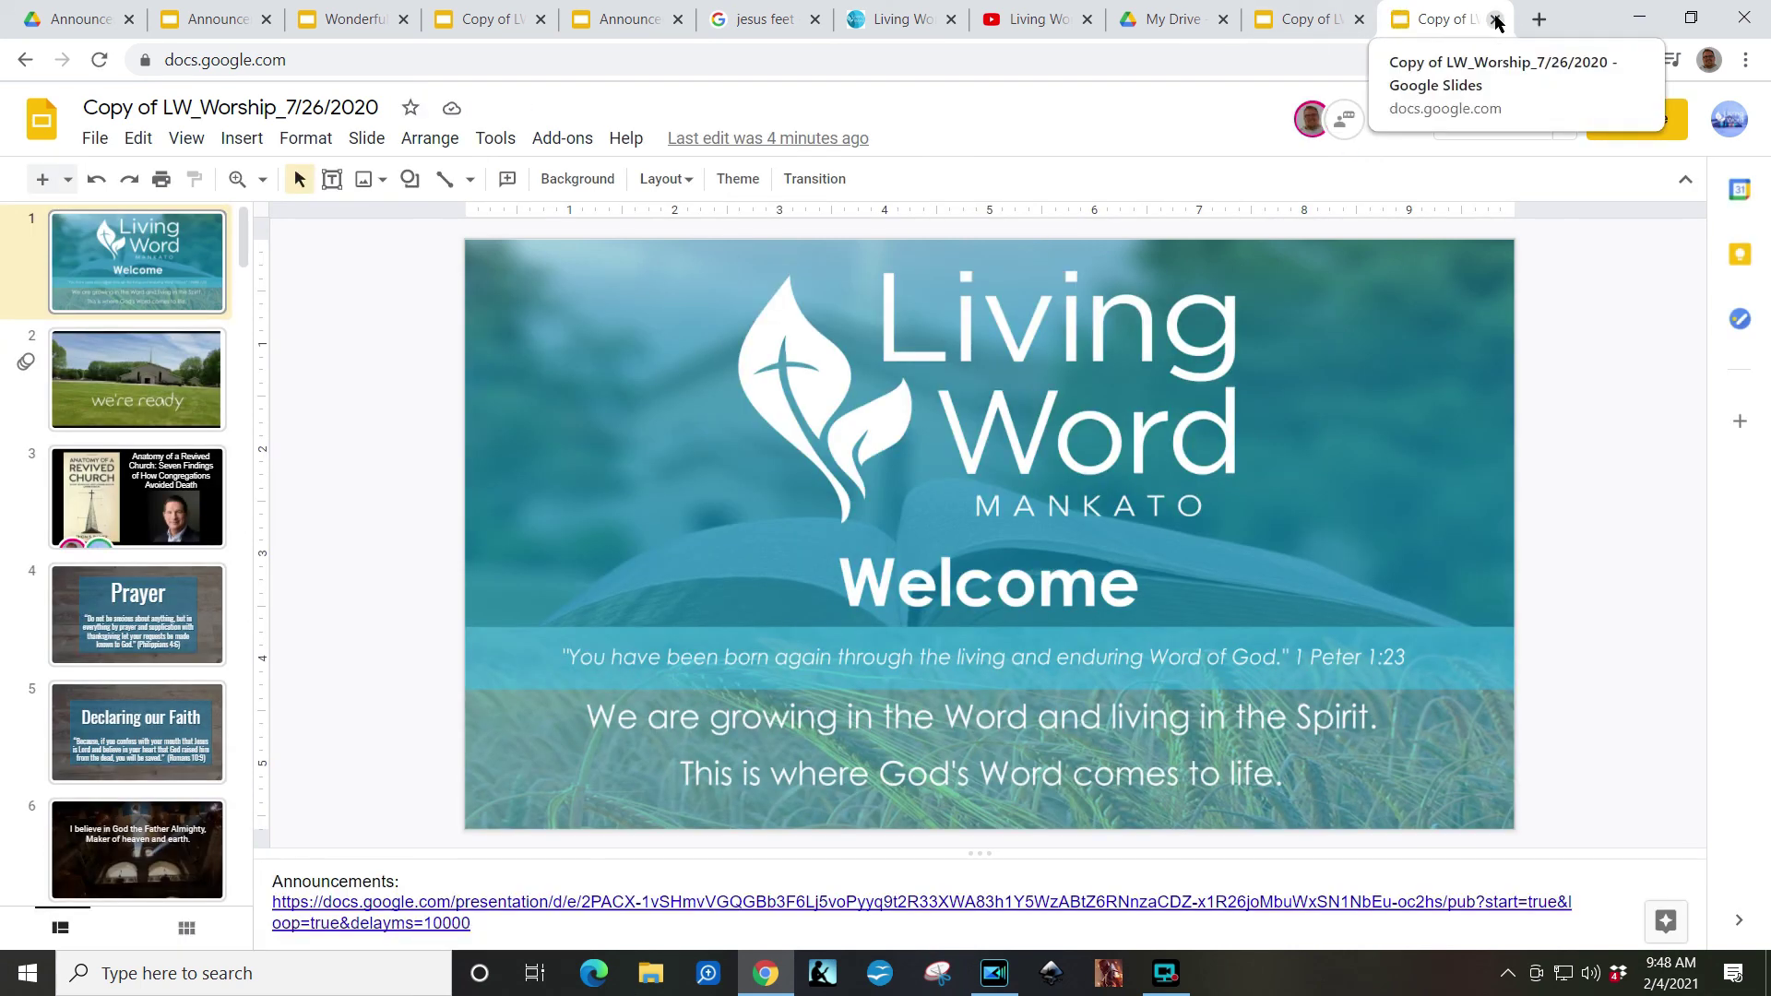
Step: Close the link tab, look at the Add people sharing panel, and scroll the filmstrip to the top
click(1496, 19)
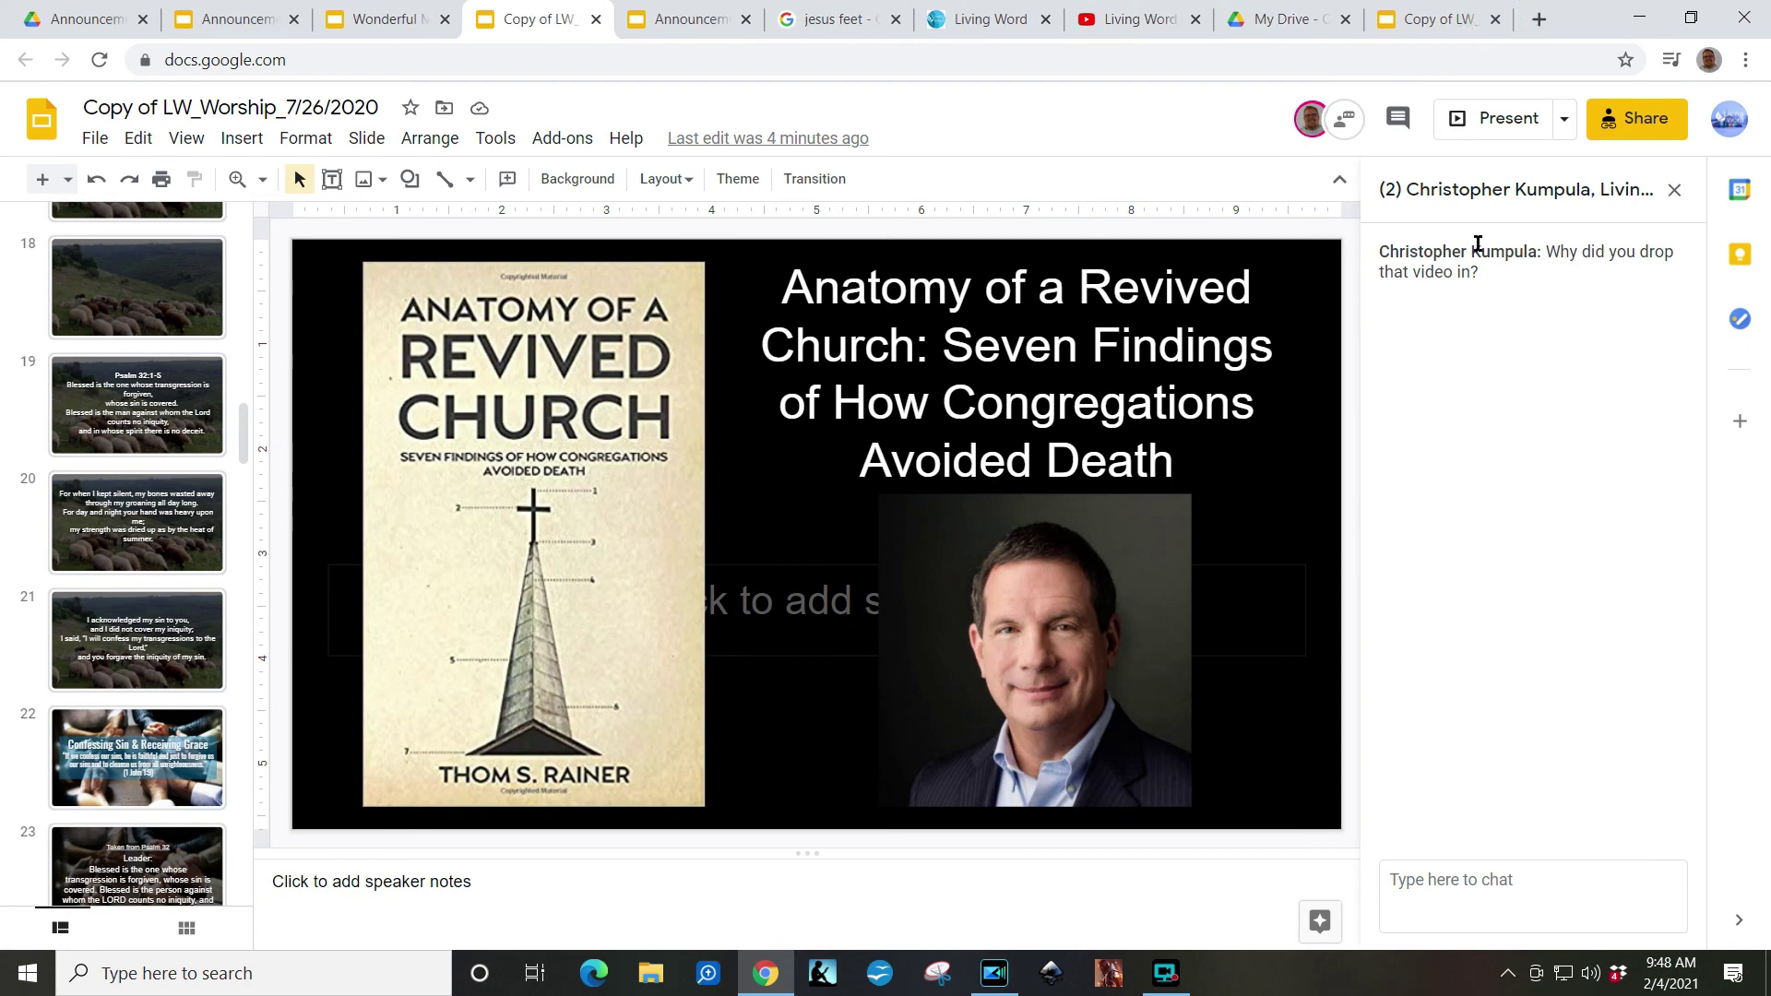
click(1644, 123)
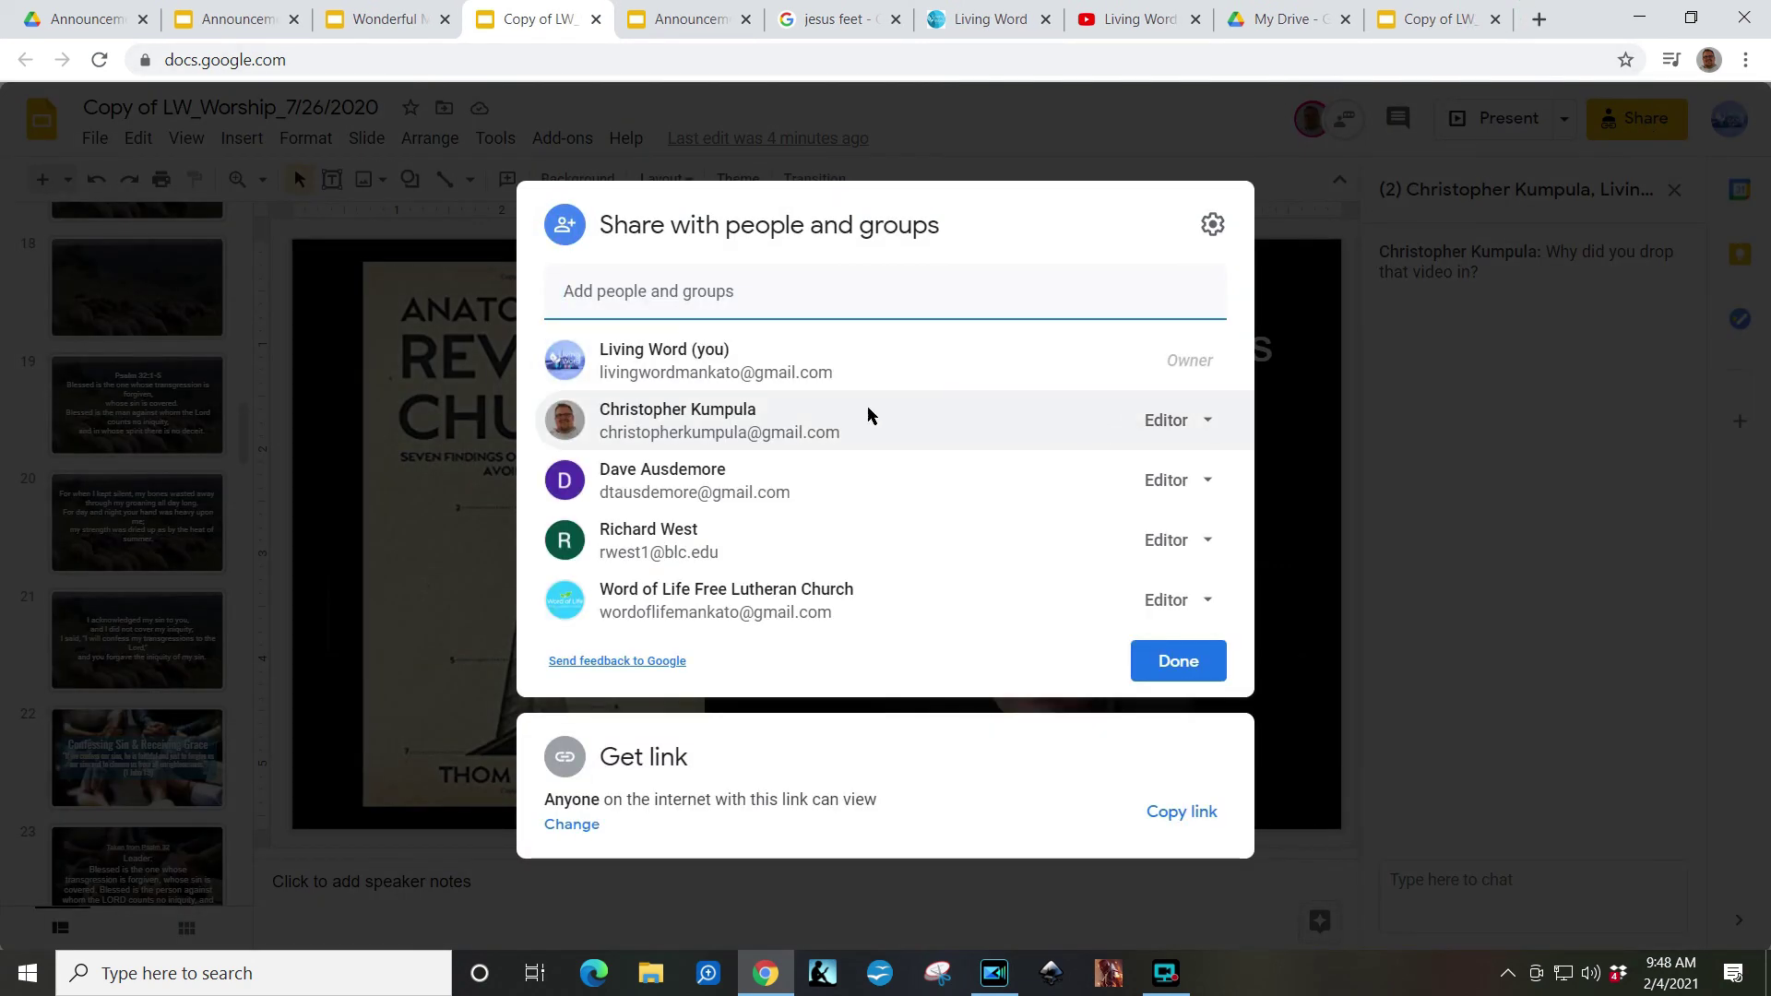
click(737, 303)
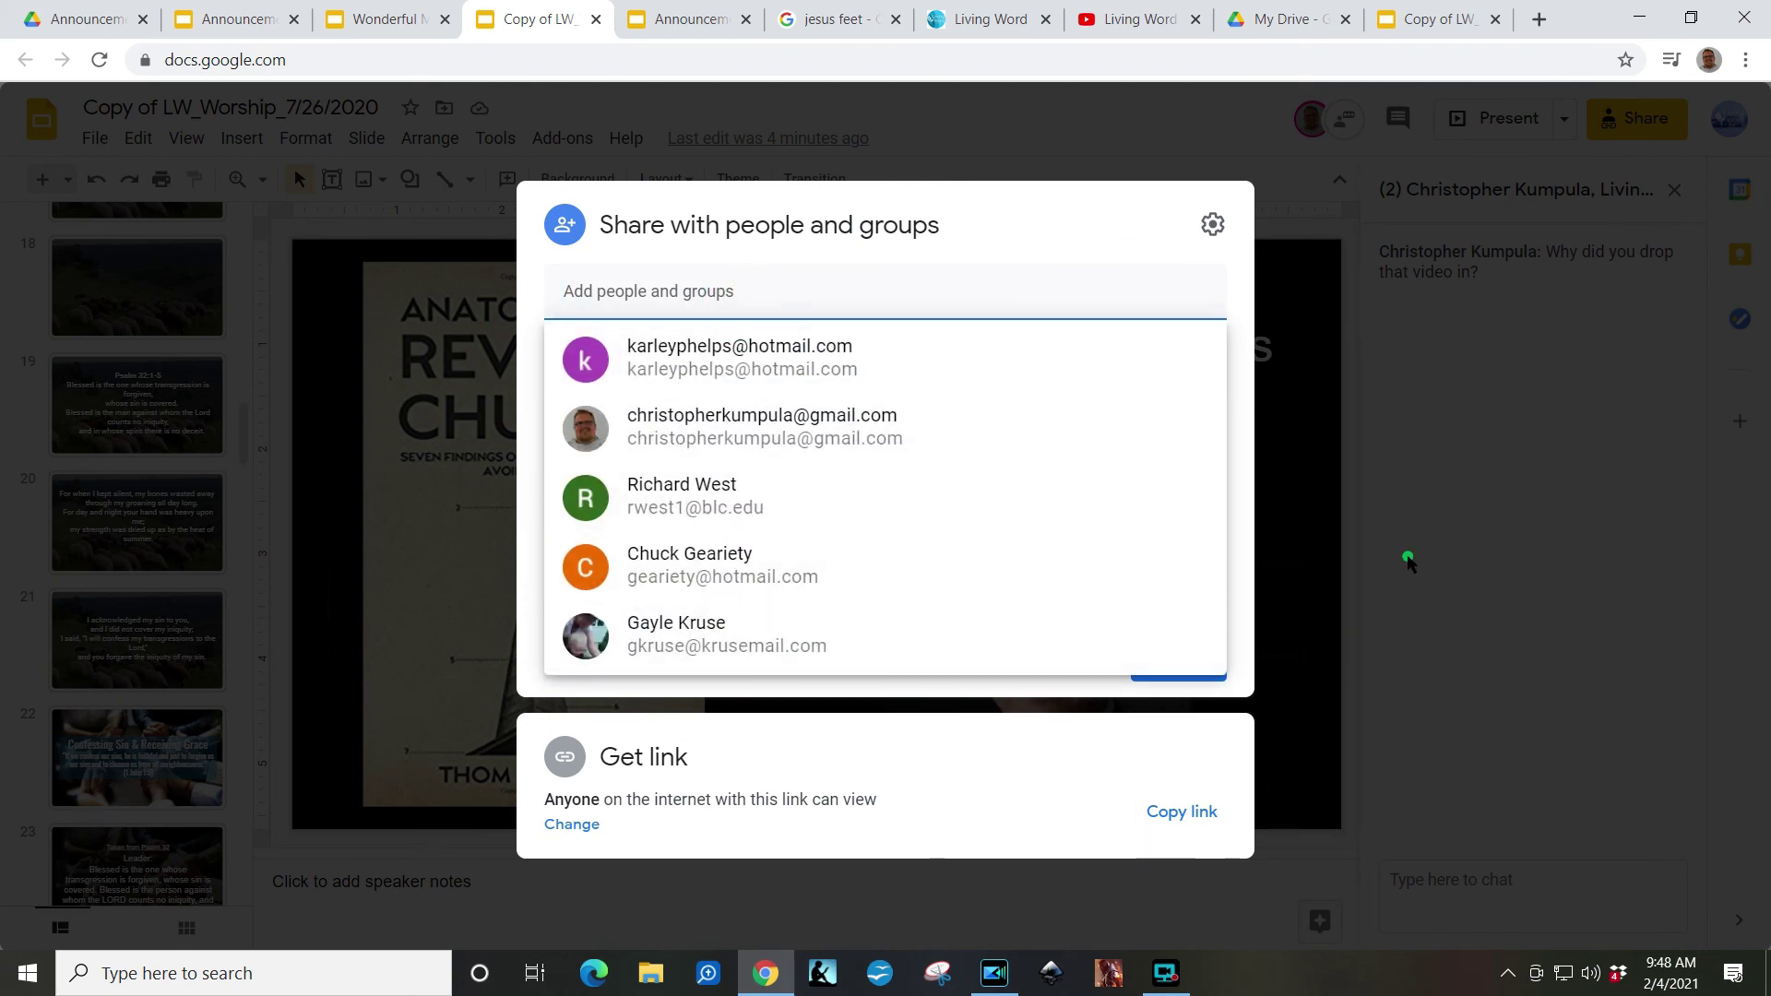
click(1408, 557)
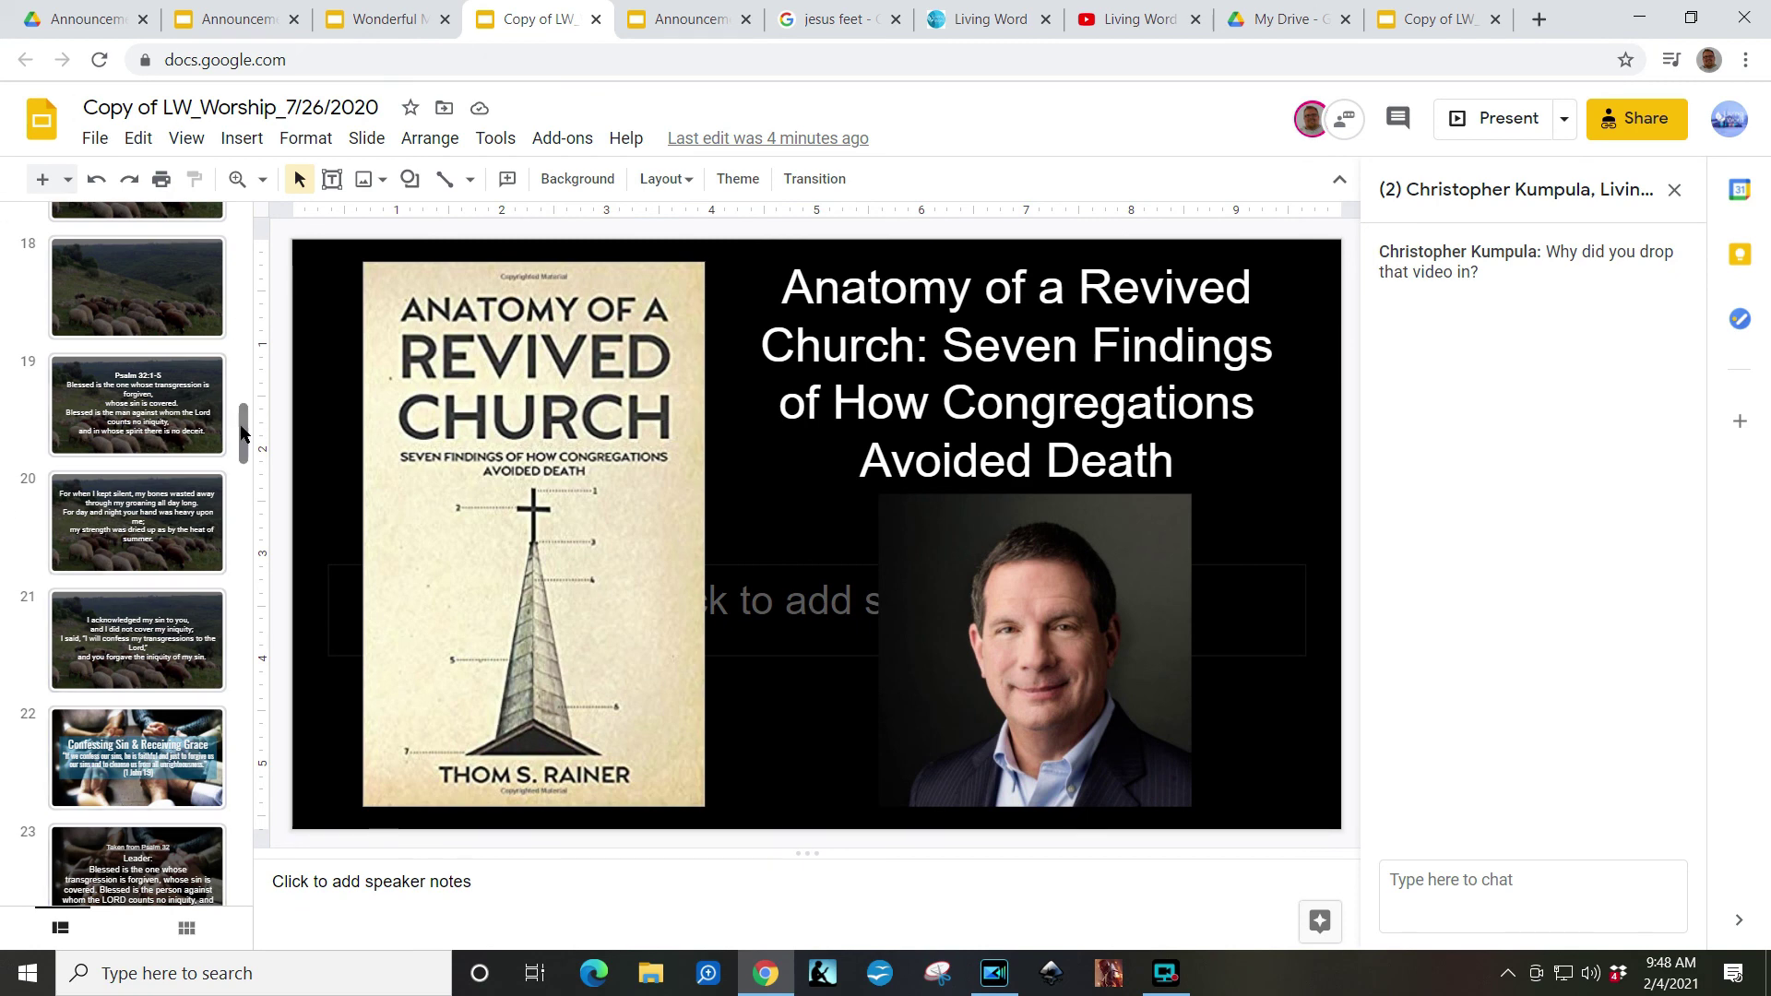
drag(240, 429, 240, 226)
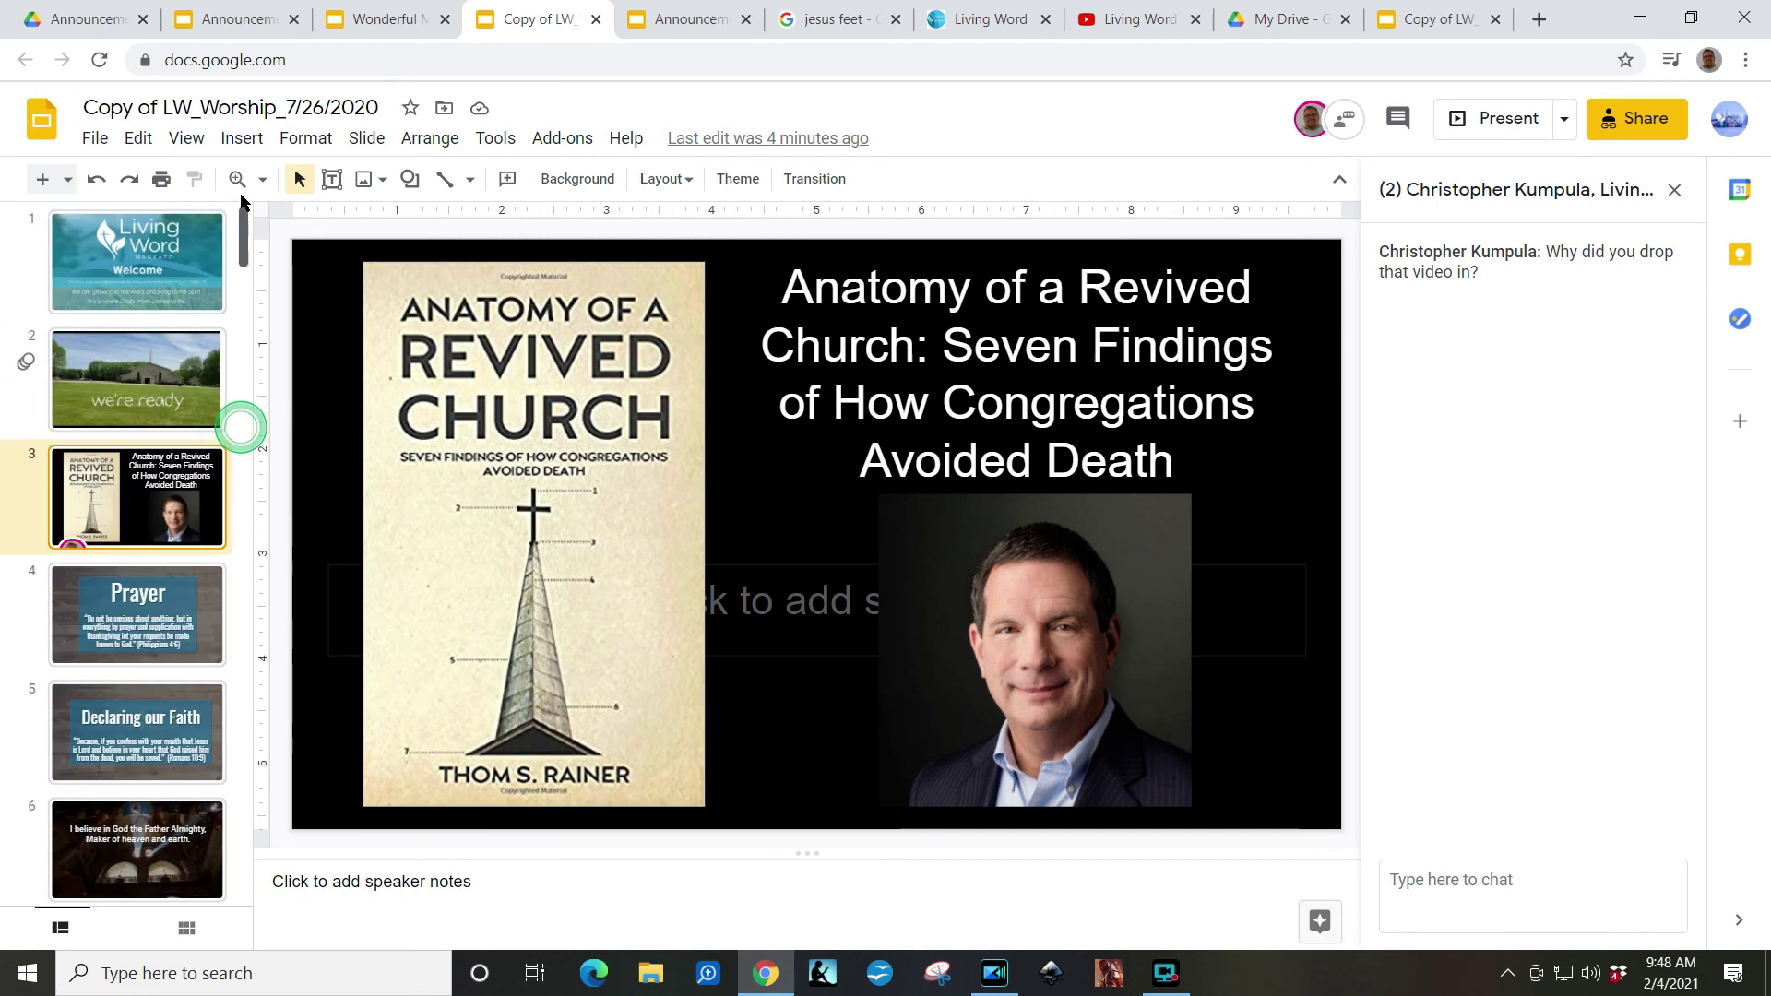
click(95, 140)
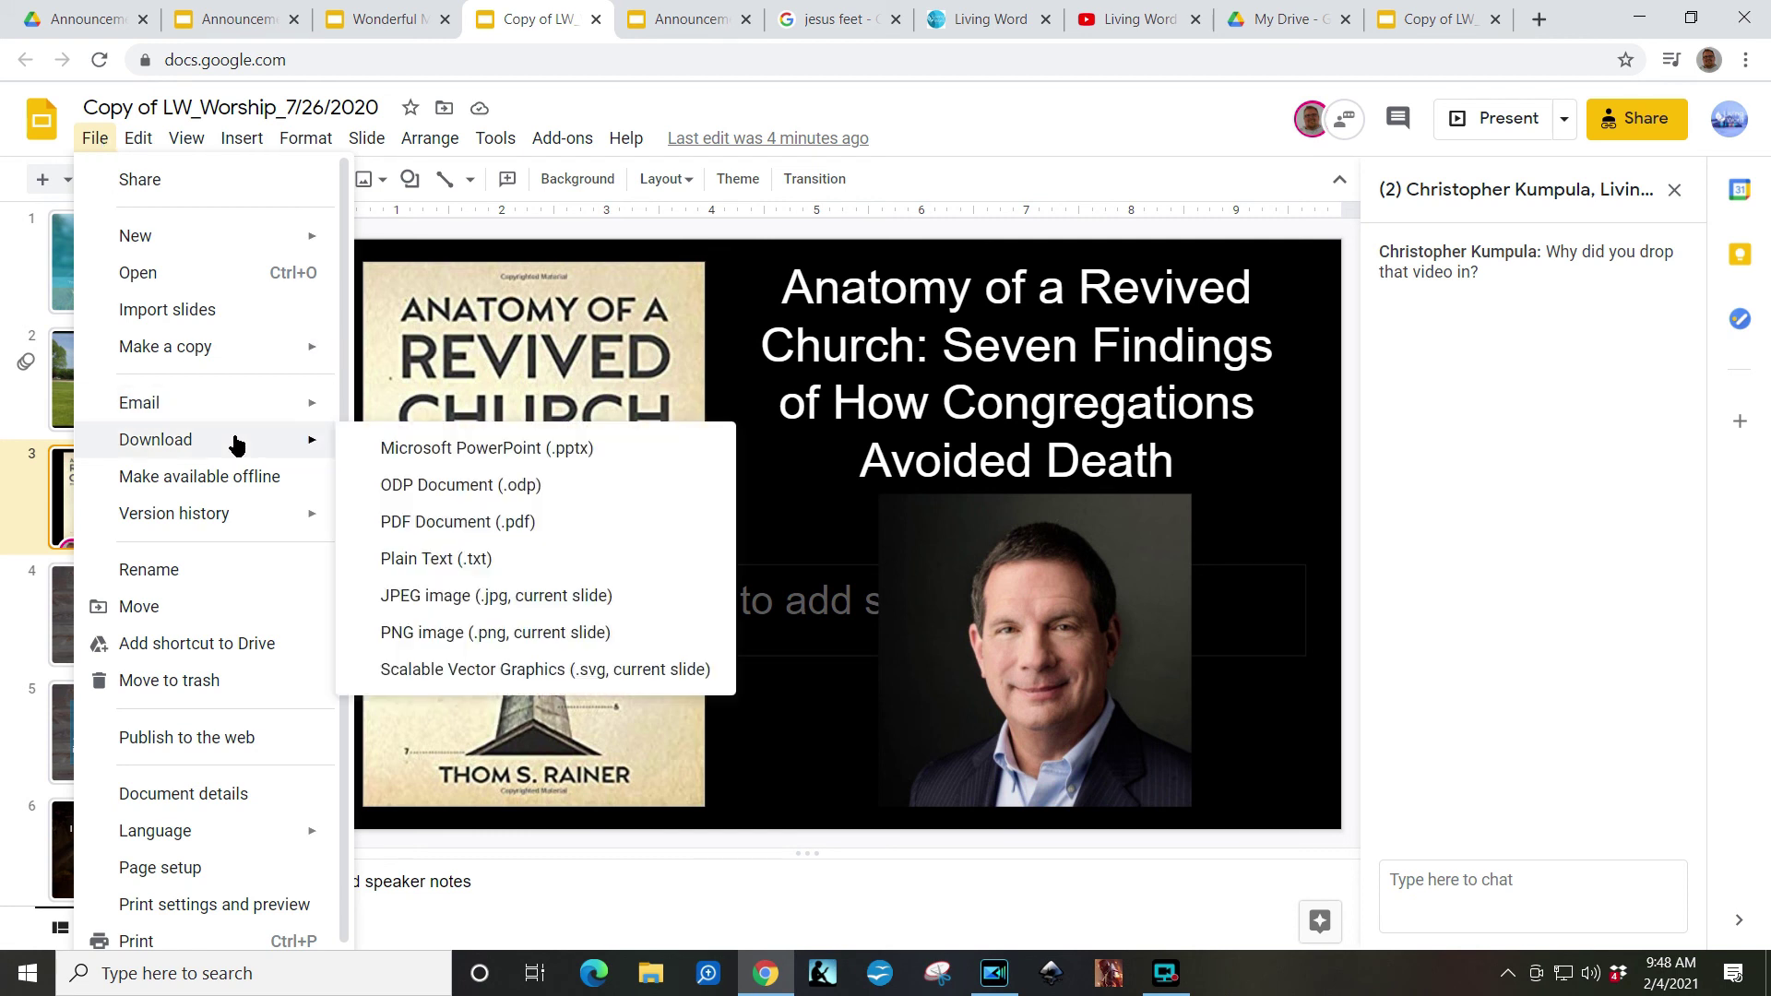
Step: Look over the File menu's Make a copy options, then start editing the presentation title
mouse_move(245, 366)
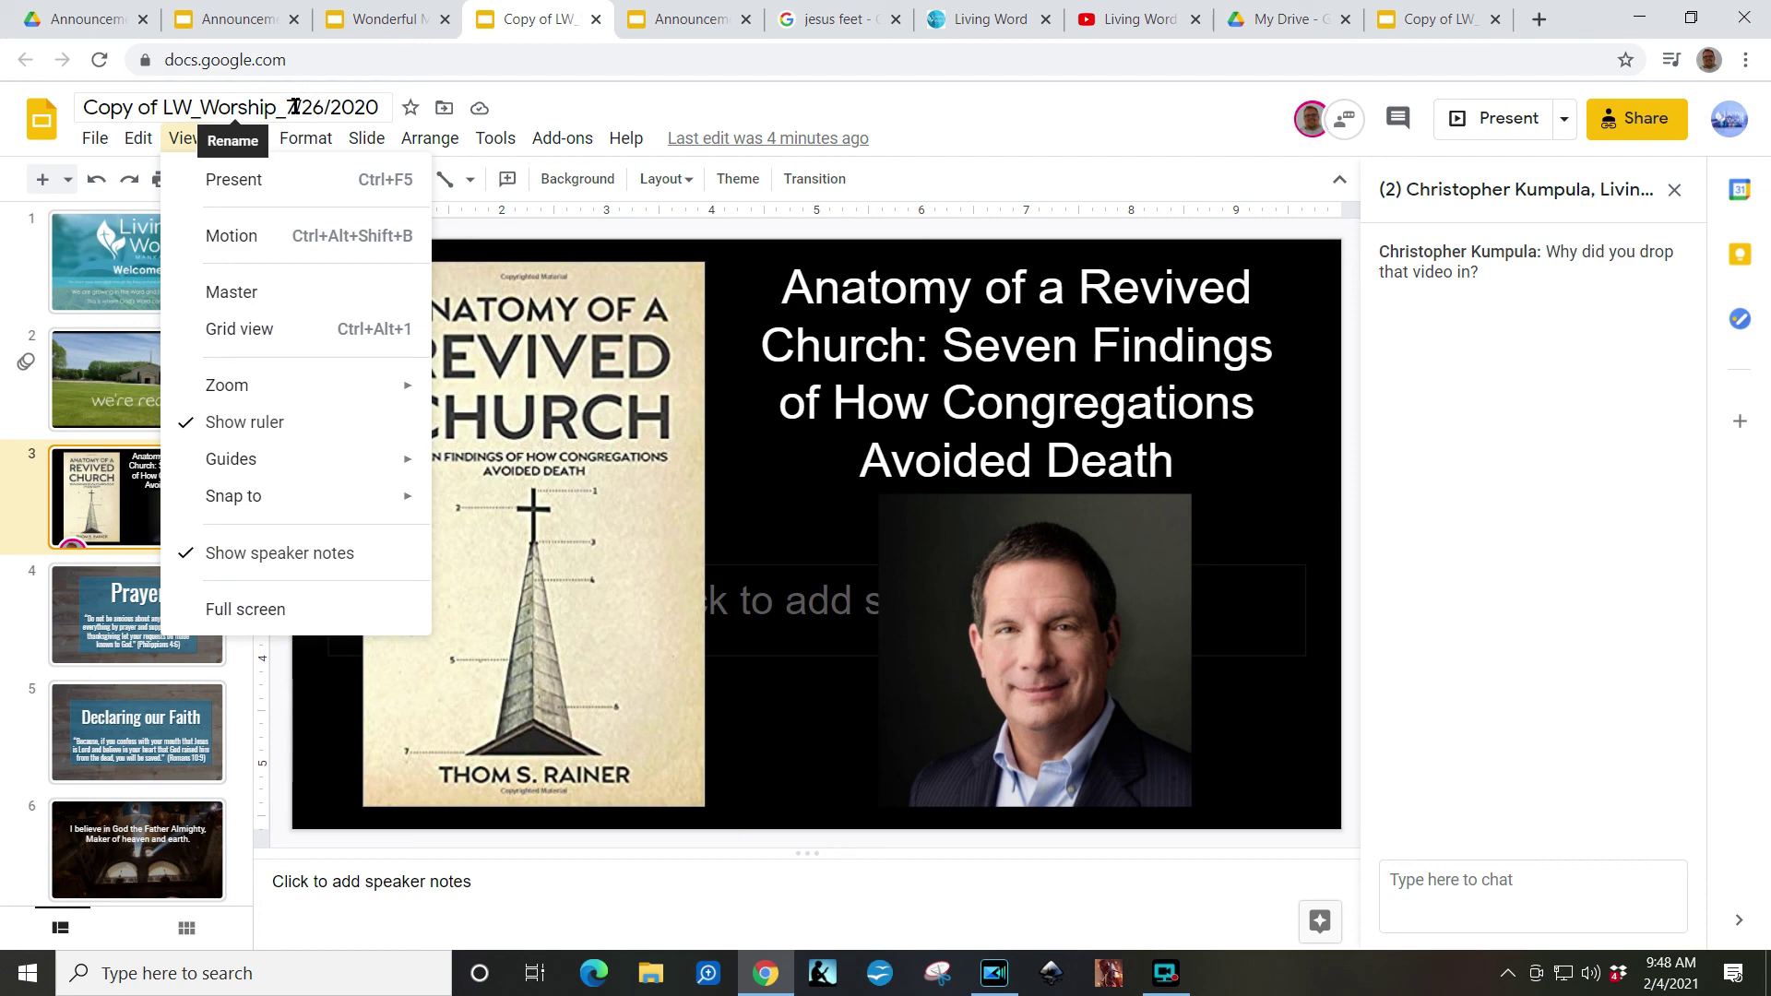
mouse_move(367, 137)
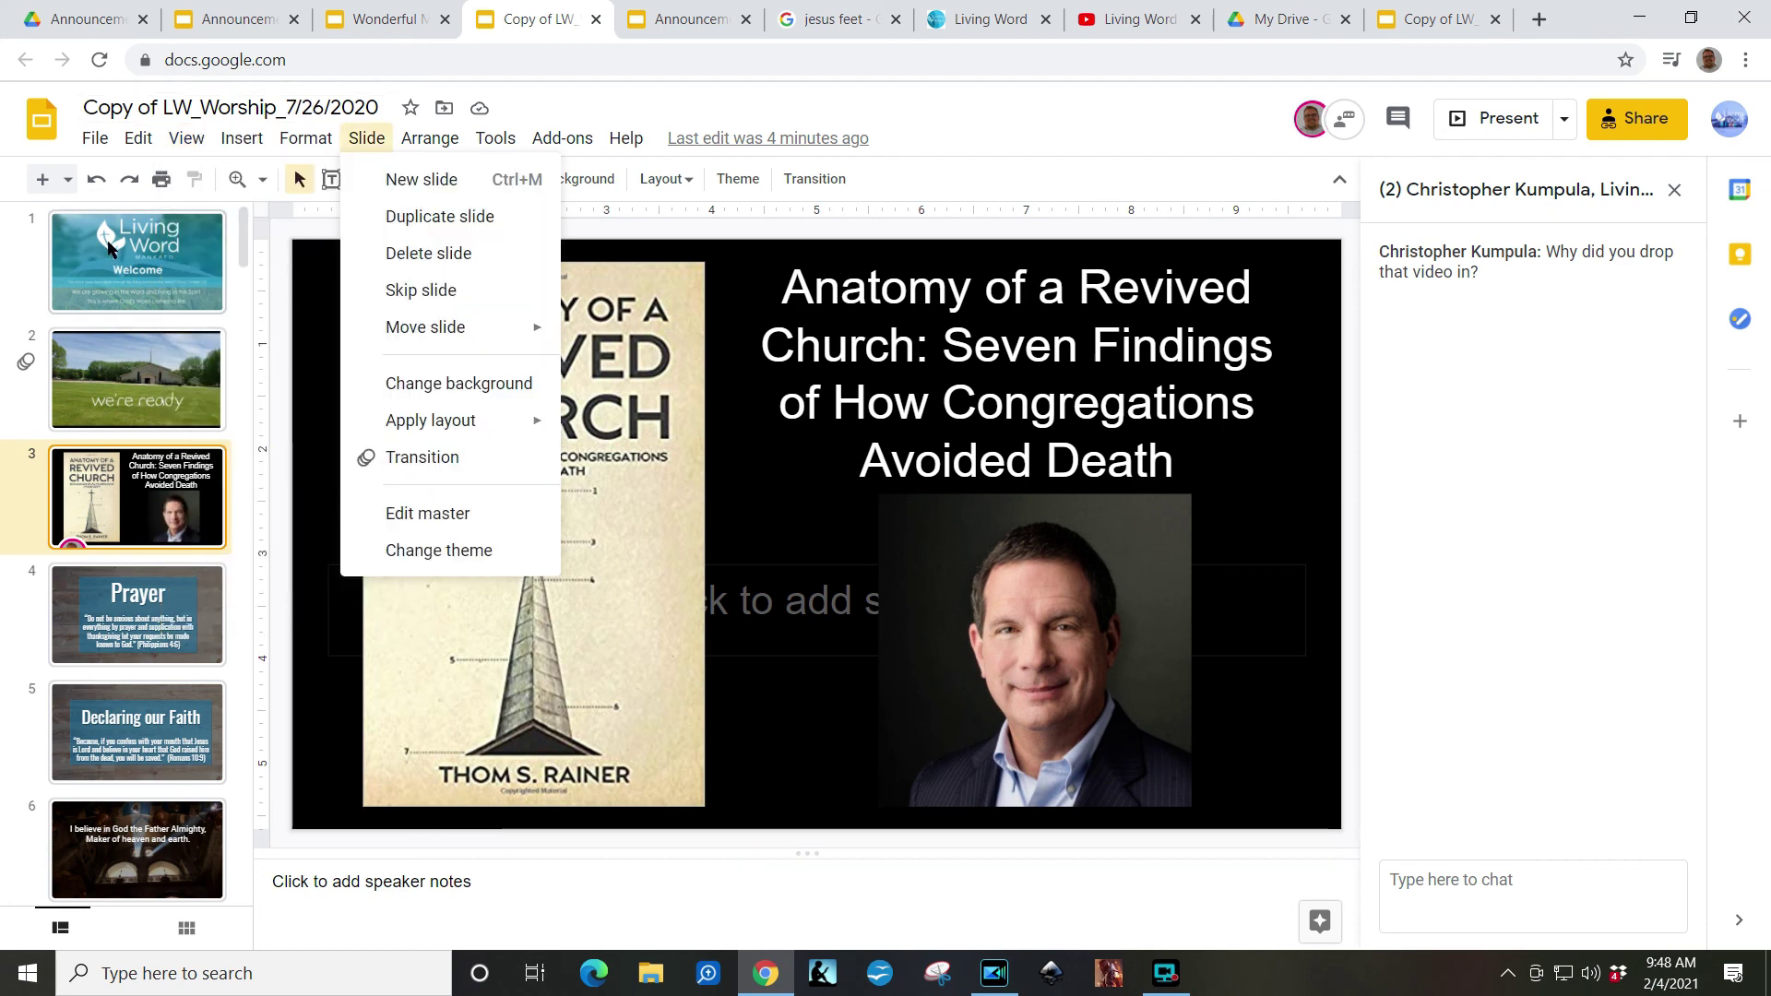
mouse_move(95, 138)
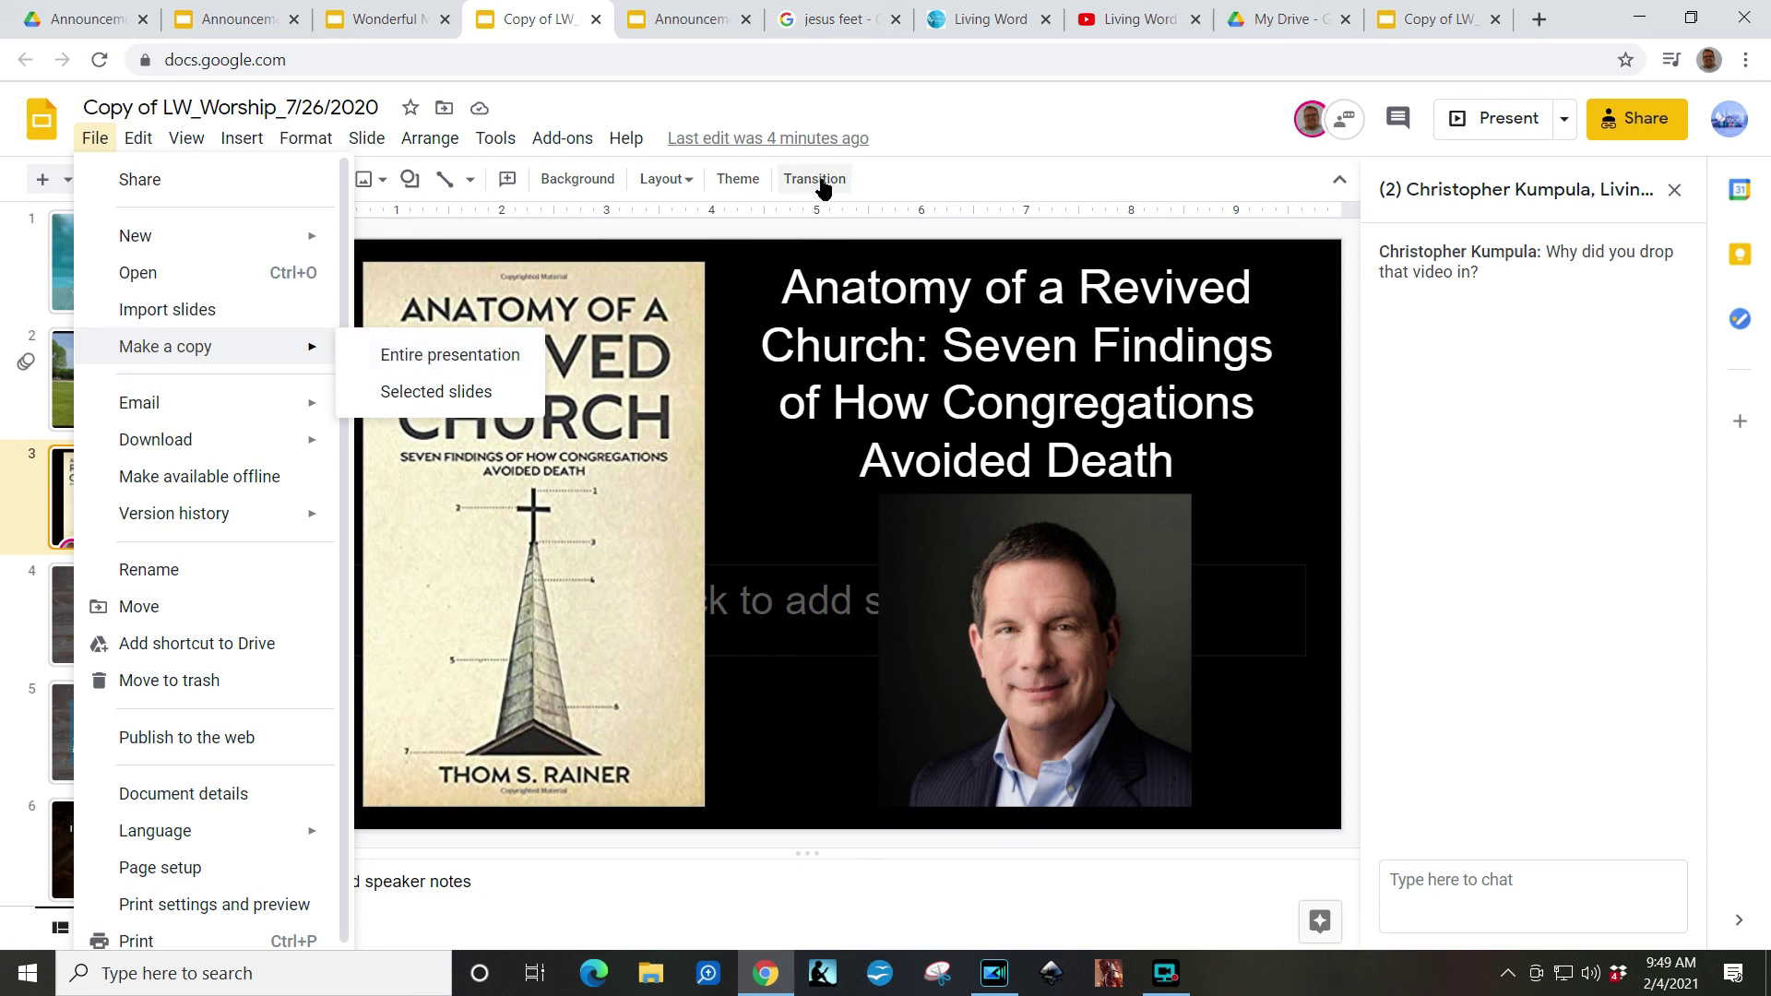
click(164, 106)
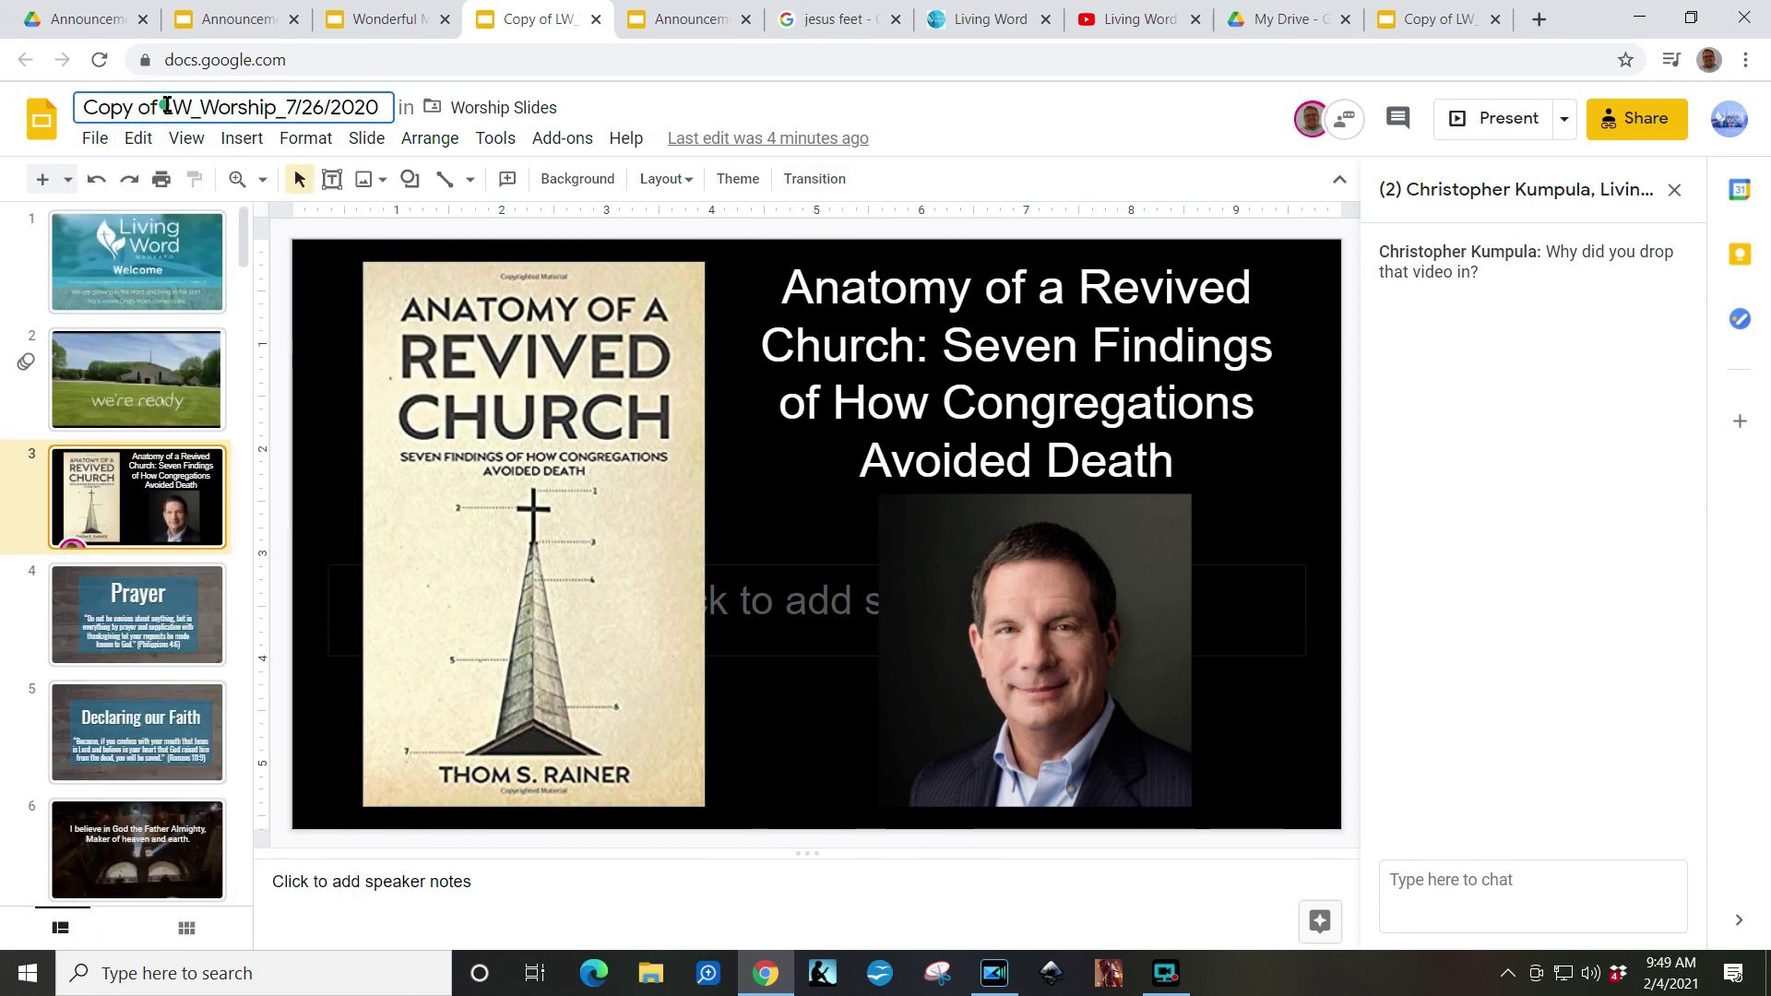
Step: Replace the title LW_Worship_7/26/2020 with 'Test and Training', correcting the typo
drag(164, 106, 379, 107)
click(185, 108)
drag(99, 111, 123, 110)
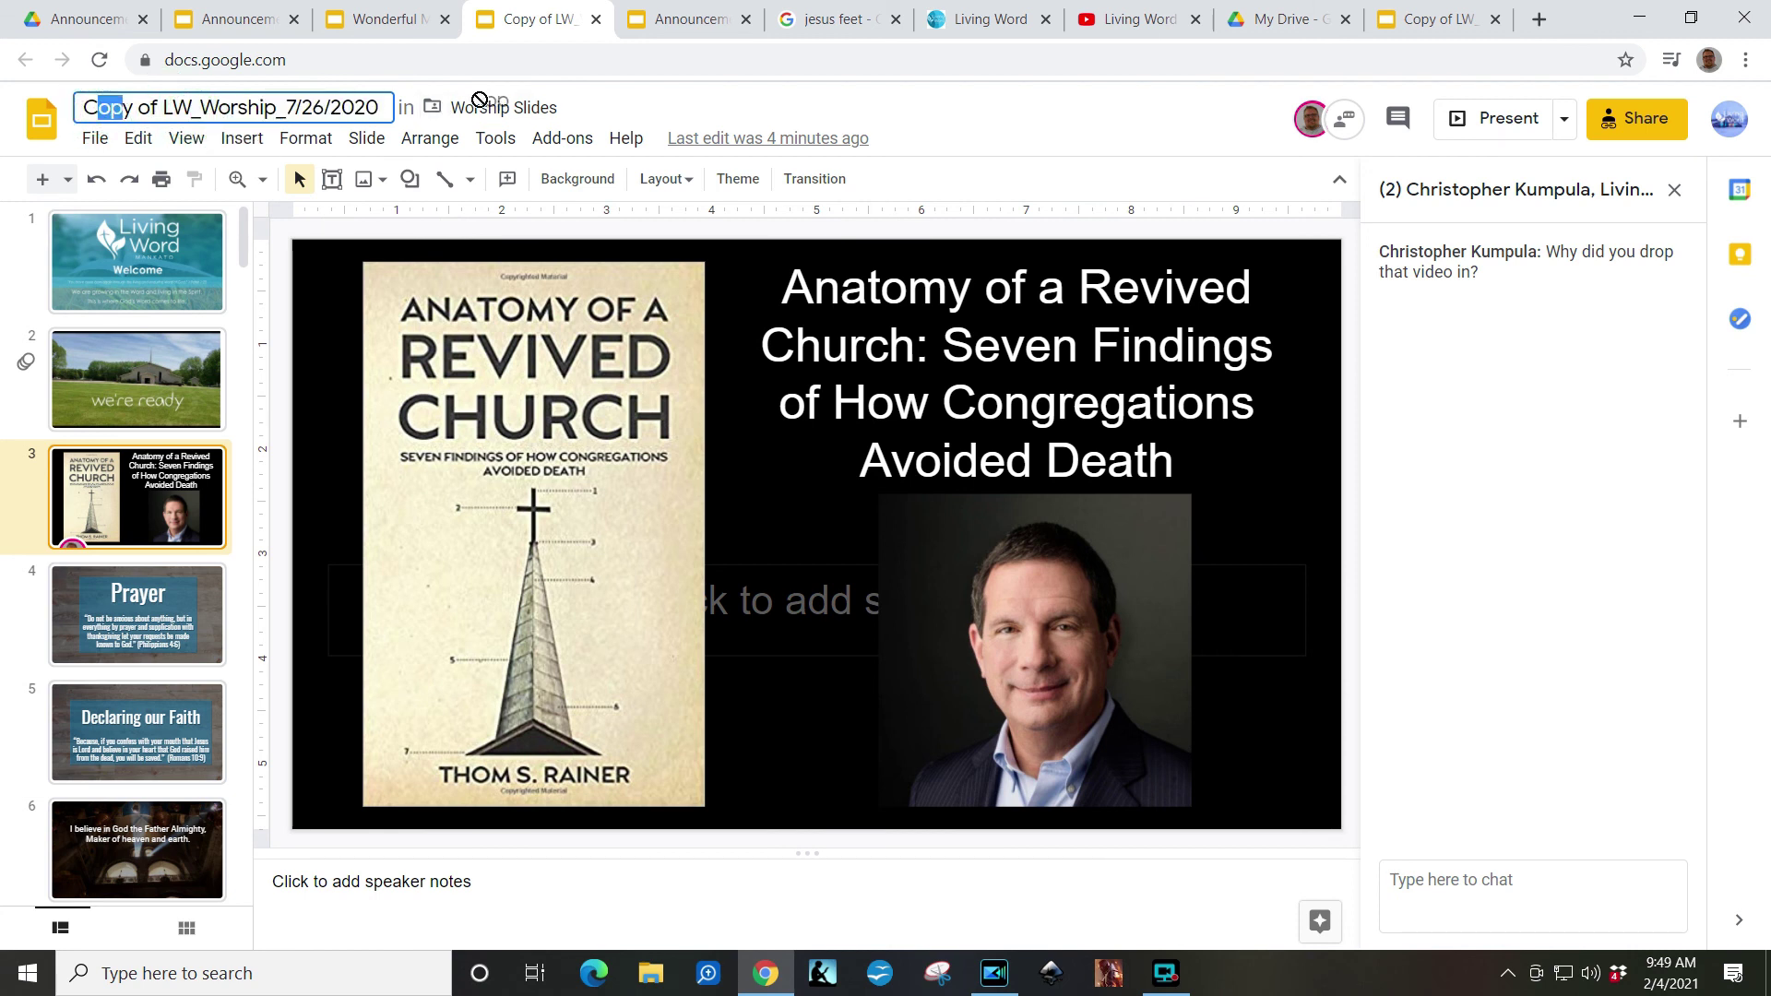
drag(307, 120, 308, 111)
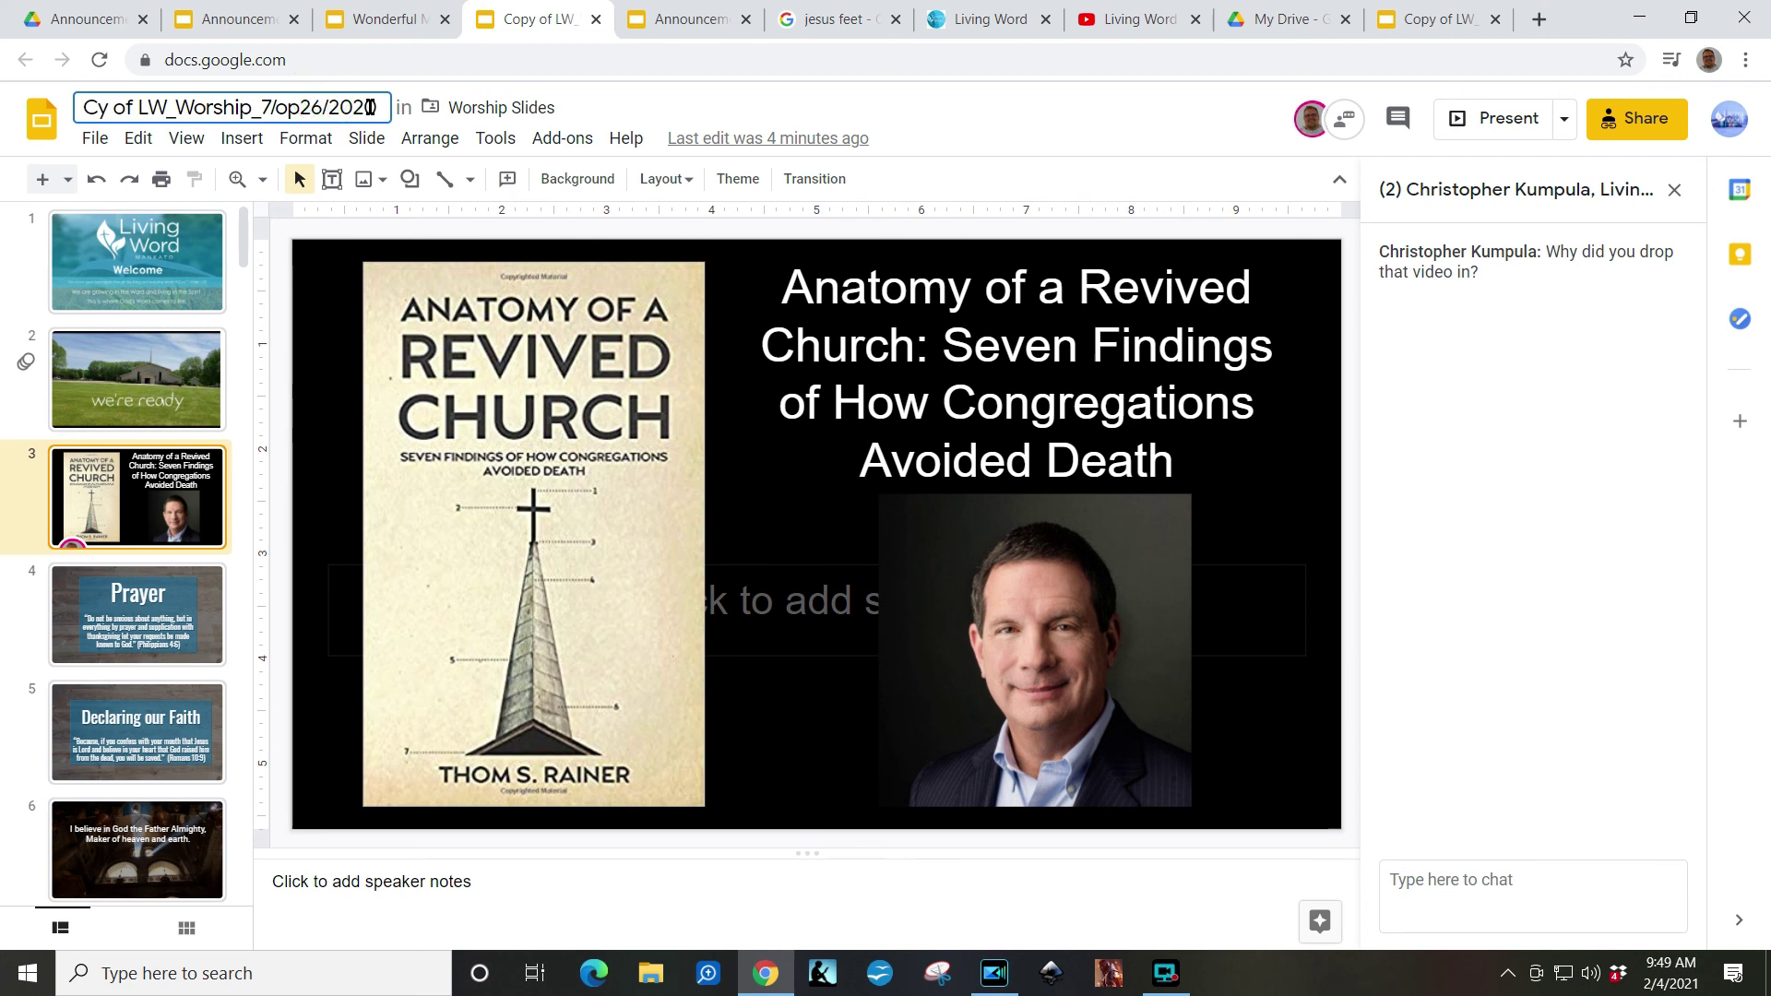
key(ctrl+a)
text(T)
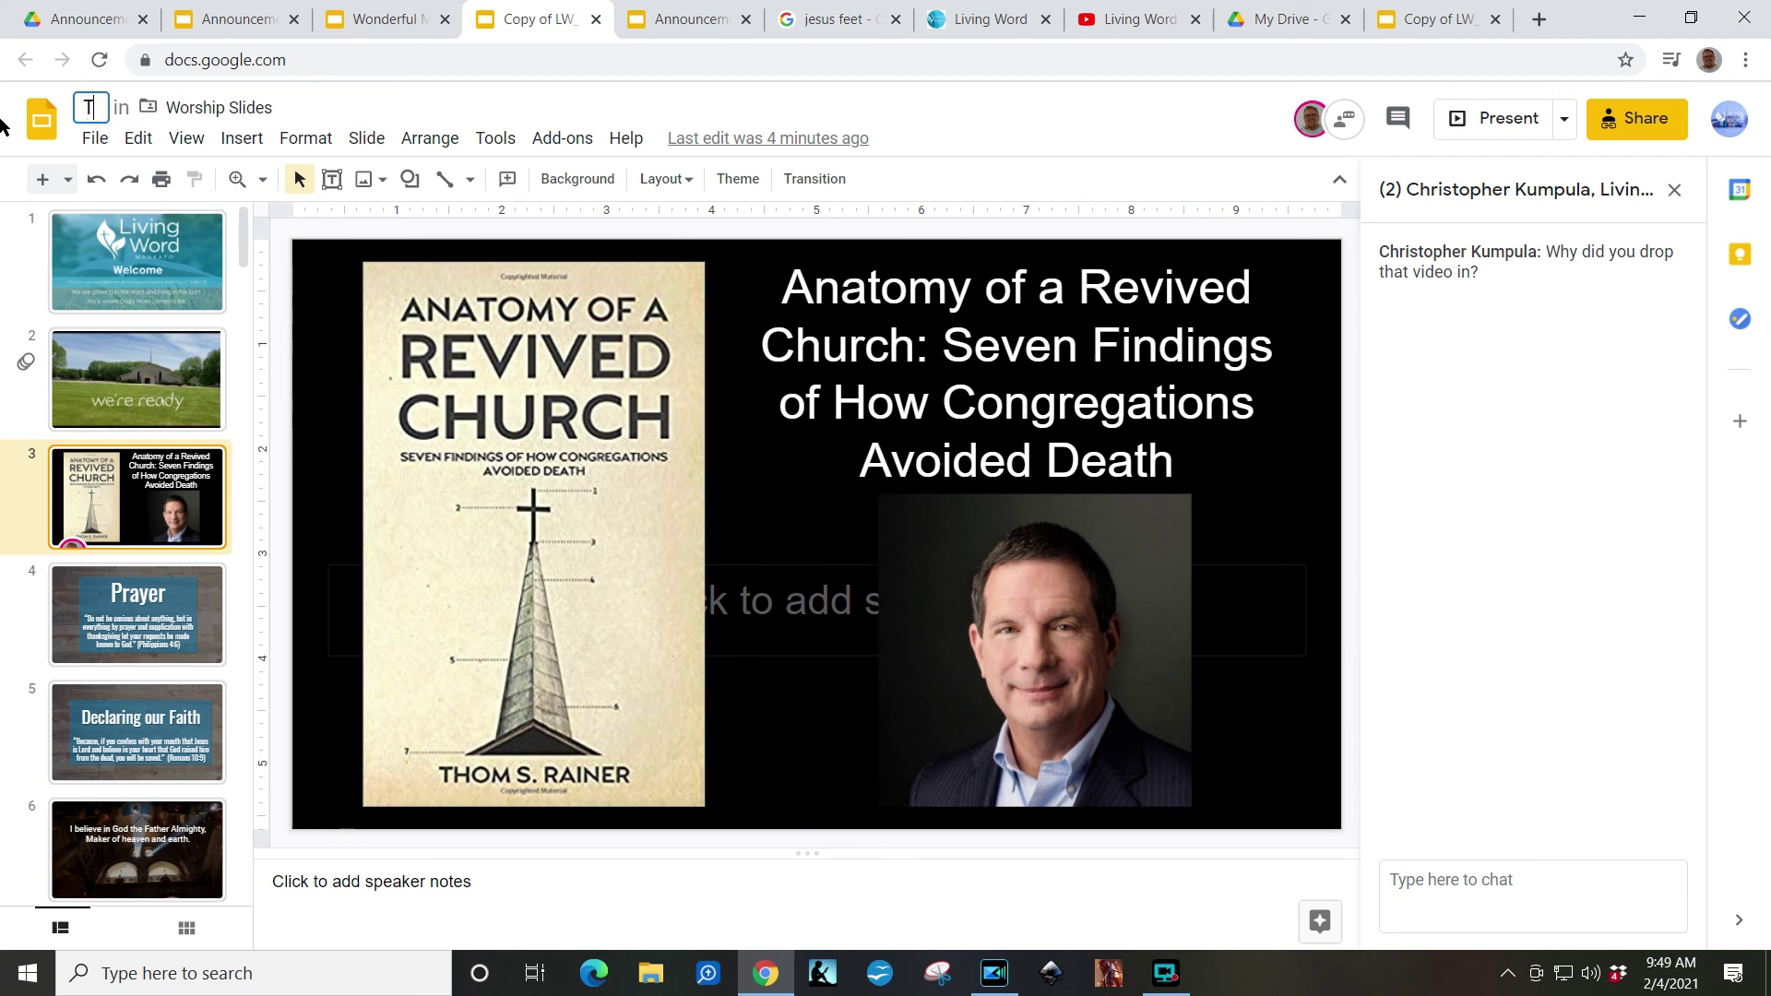
text(est and Trainimng)
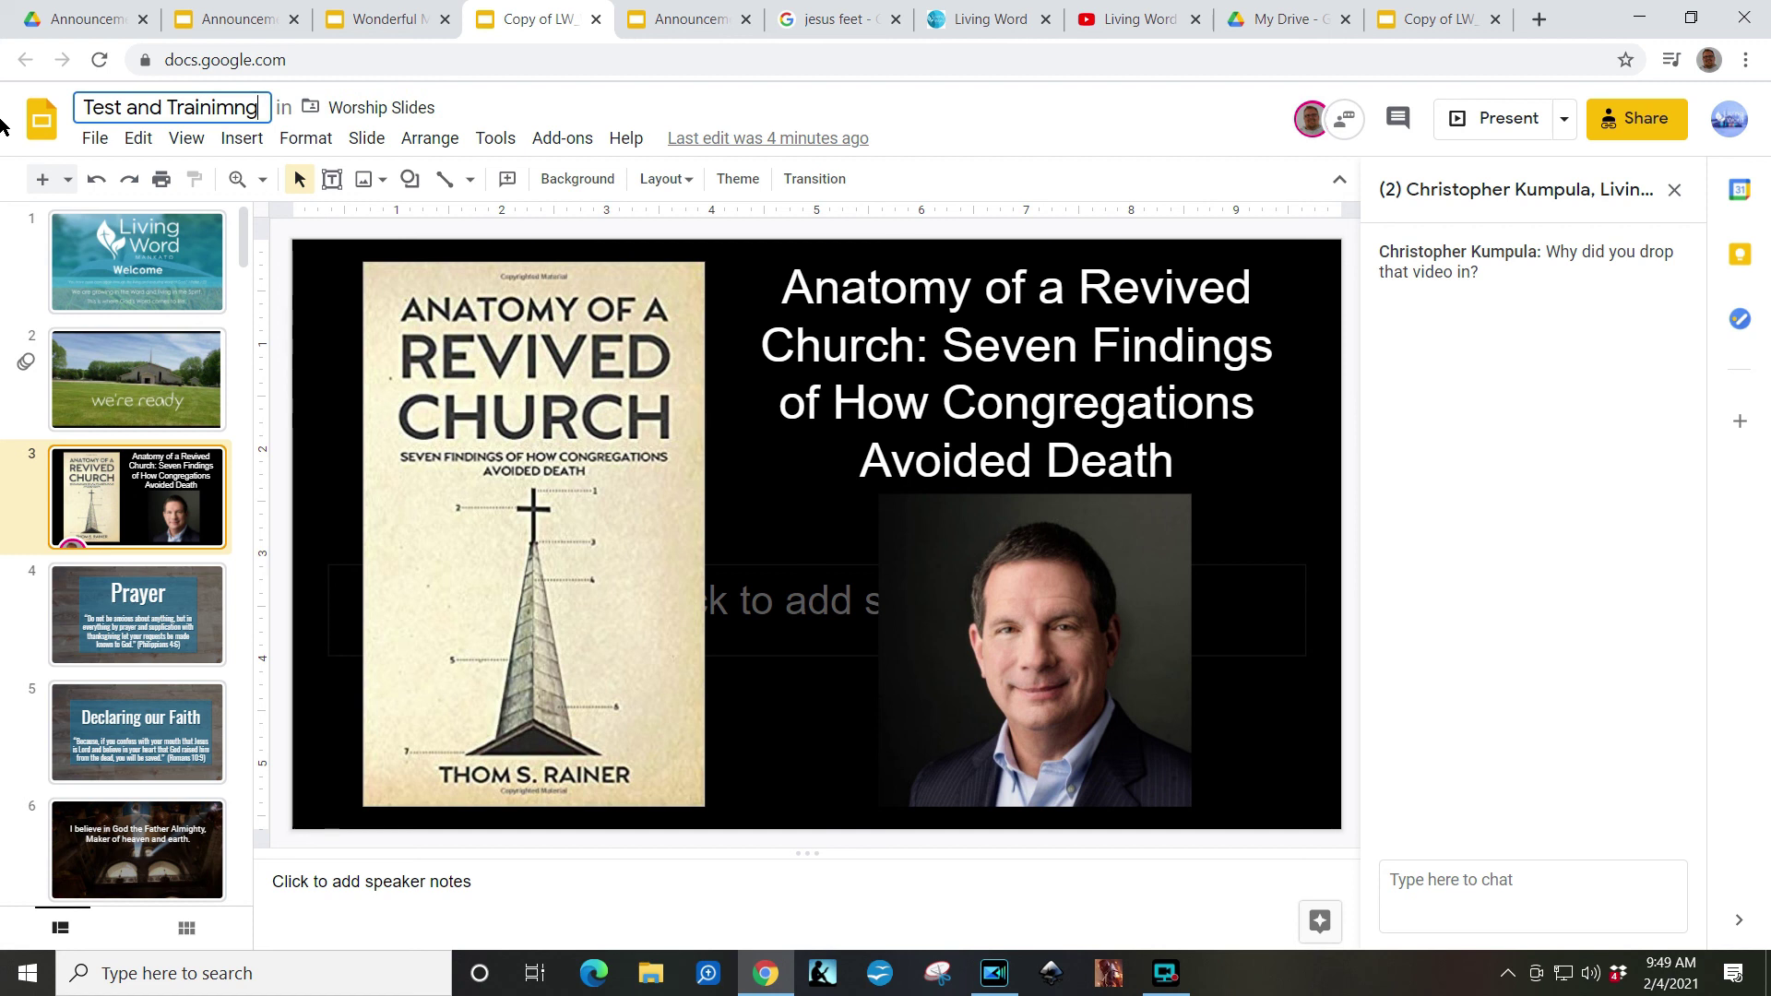
key(BackSpace)
key(BackSpace)
key(BackSpace)
text(ng)
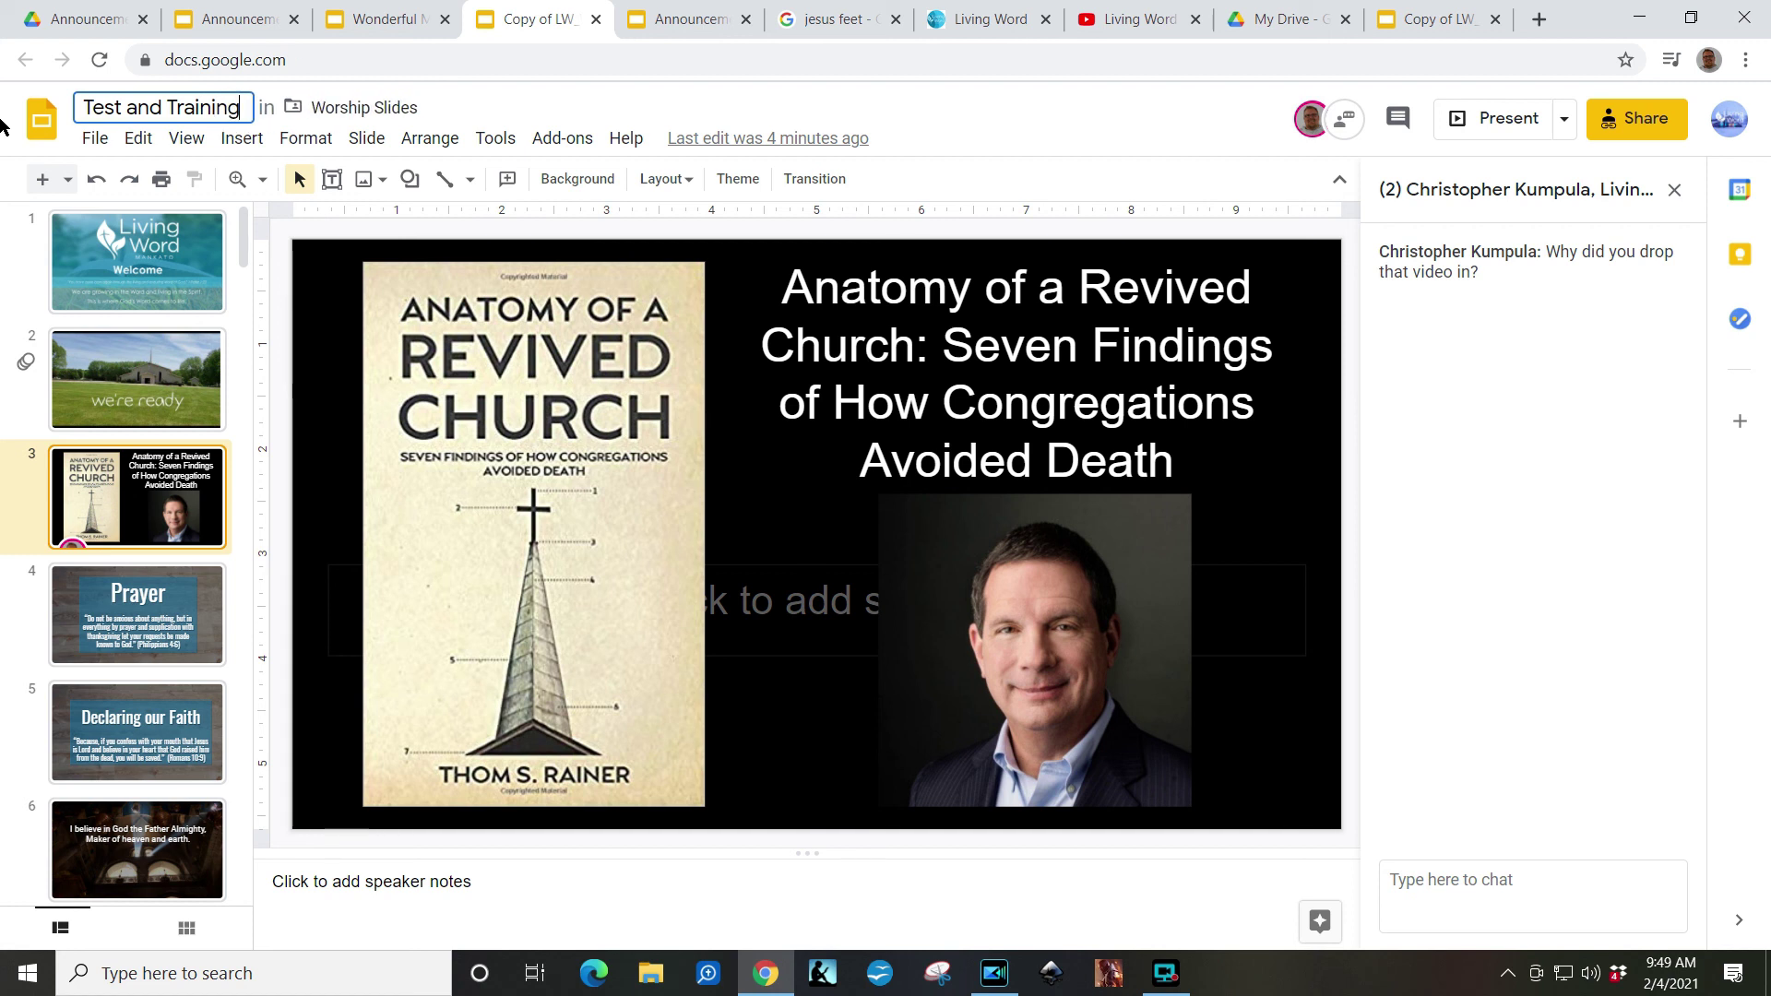
key(Return)
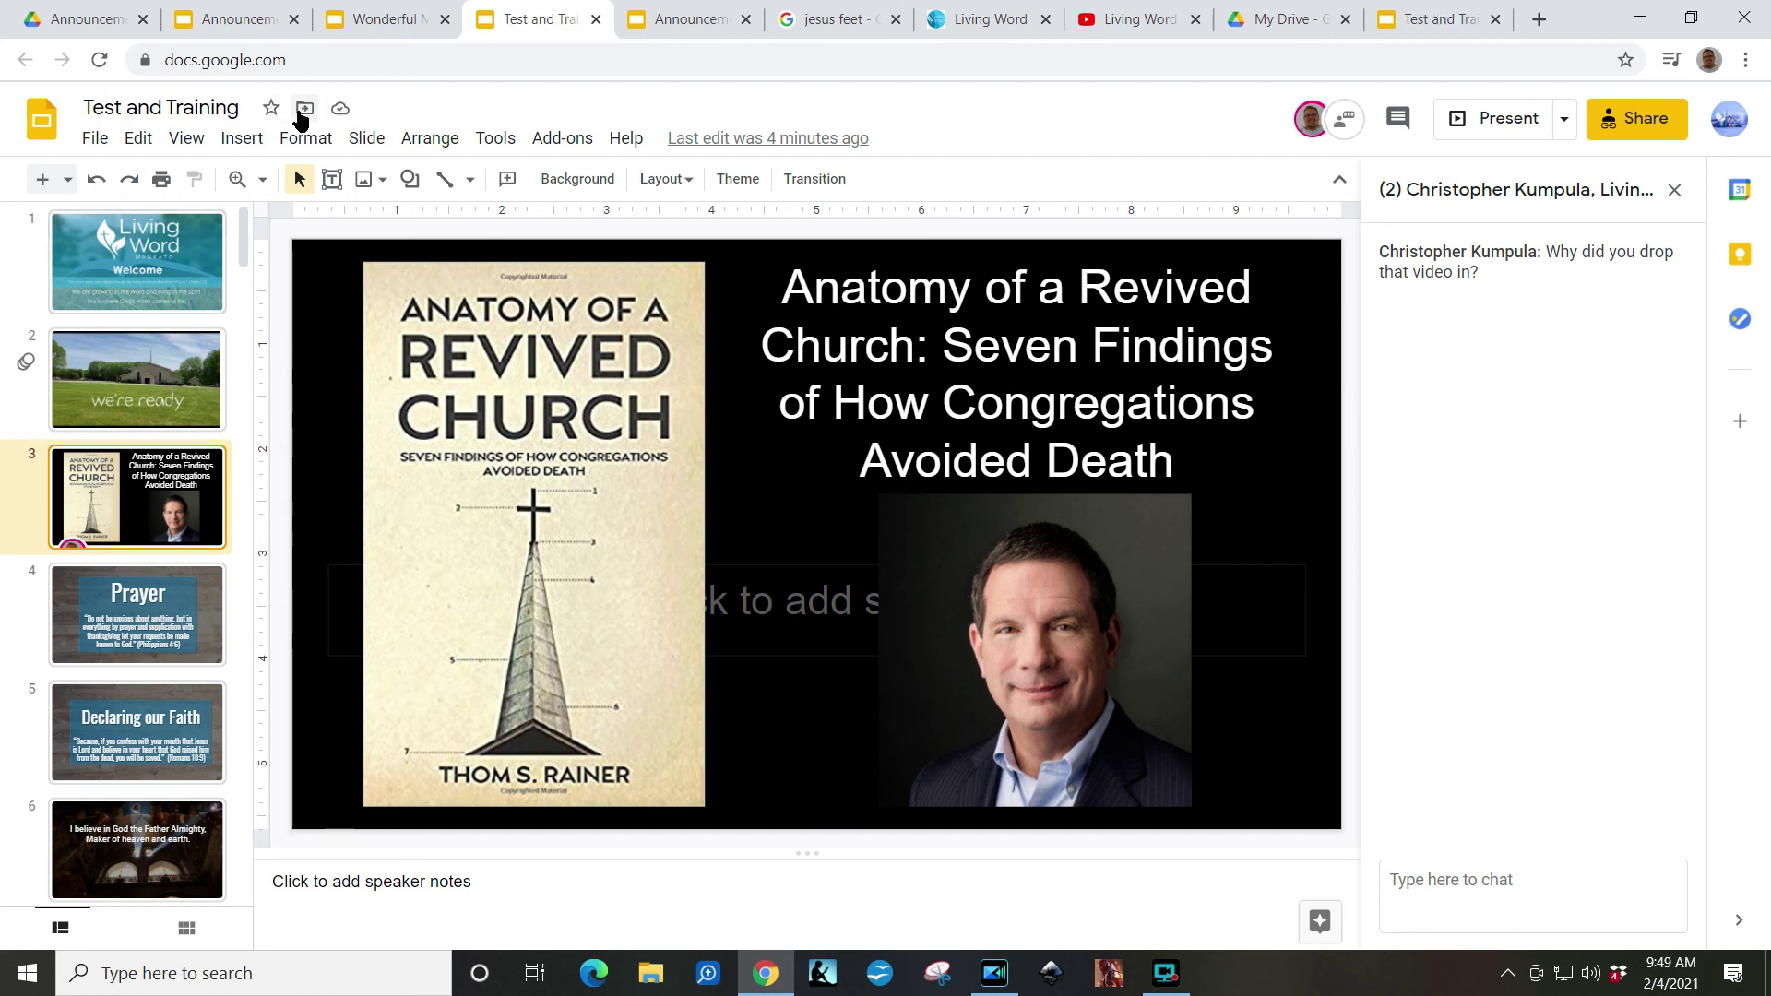
Step: Check the deck's Worship Slides folder location without moving it, then return to the Welcome slide
click(302, 113)
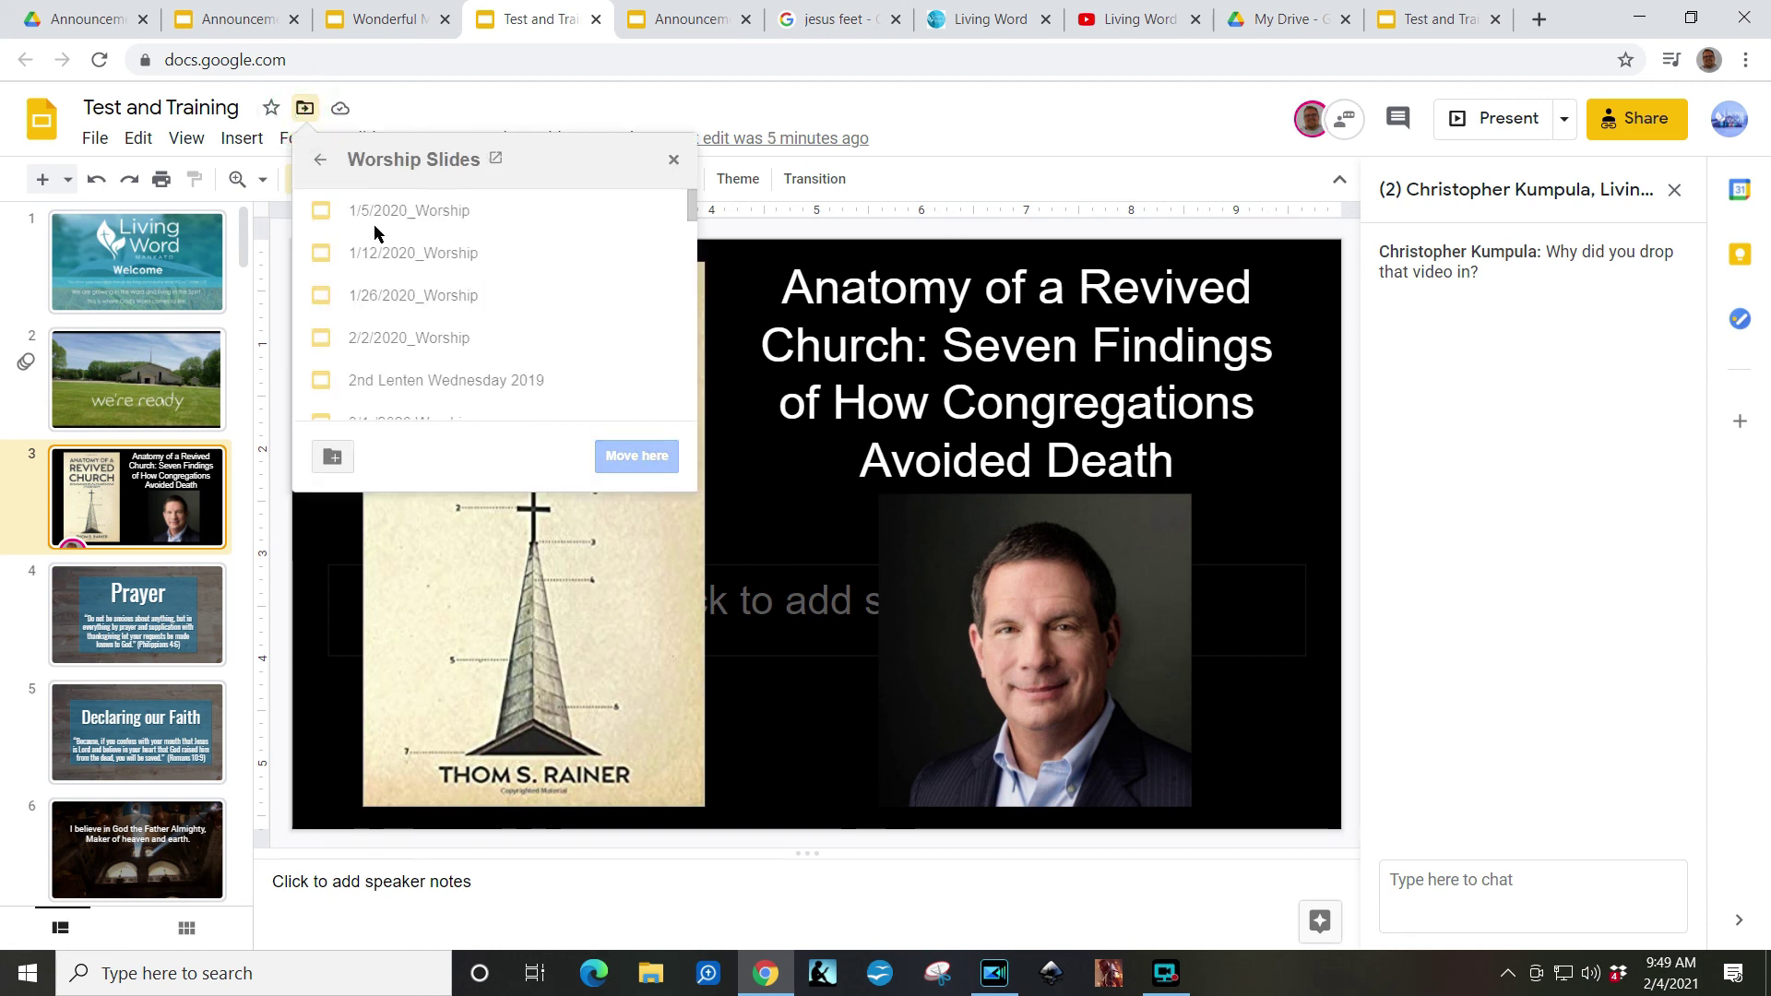
click(331, 164)
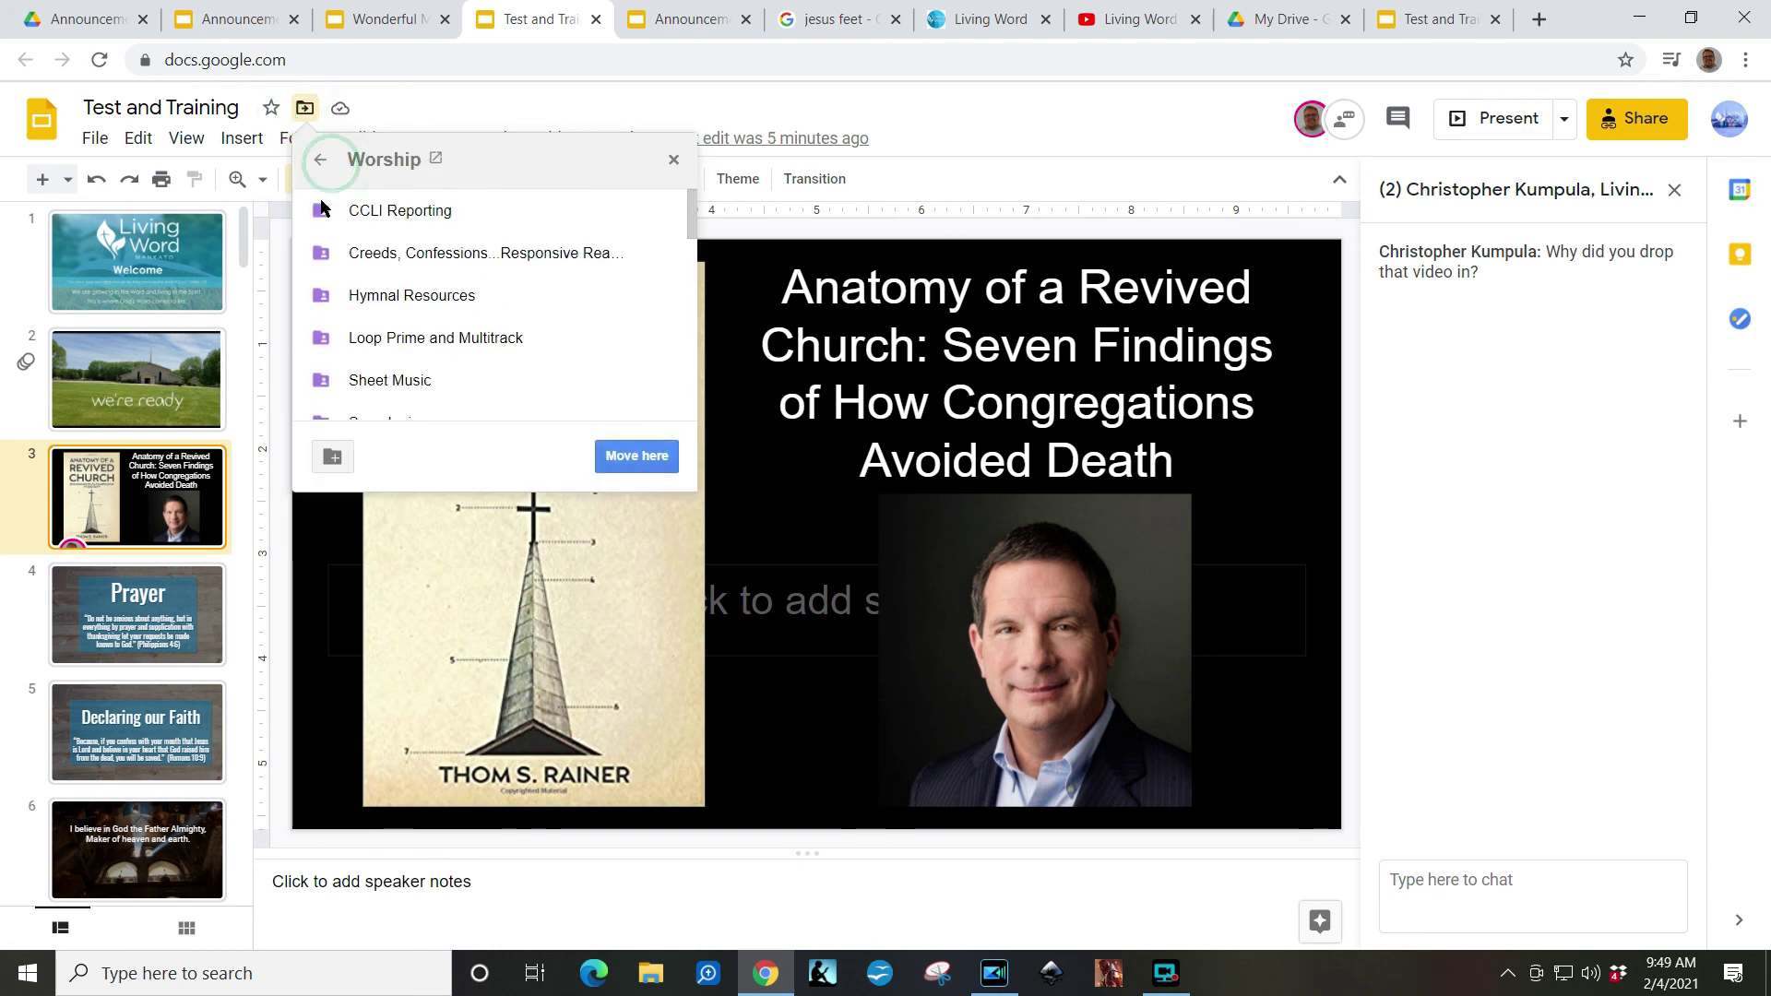
click(675, 160)
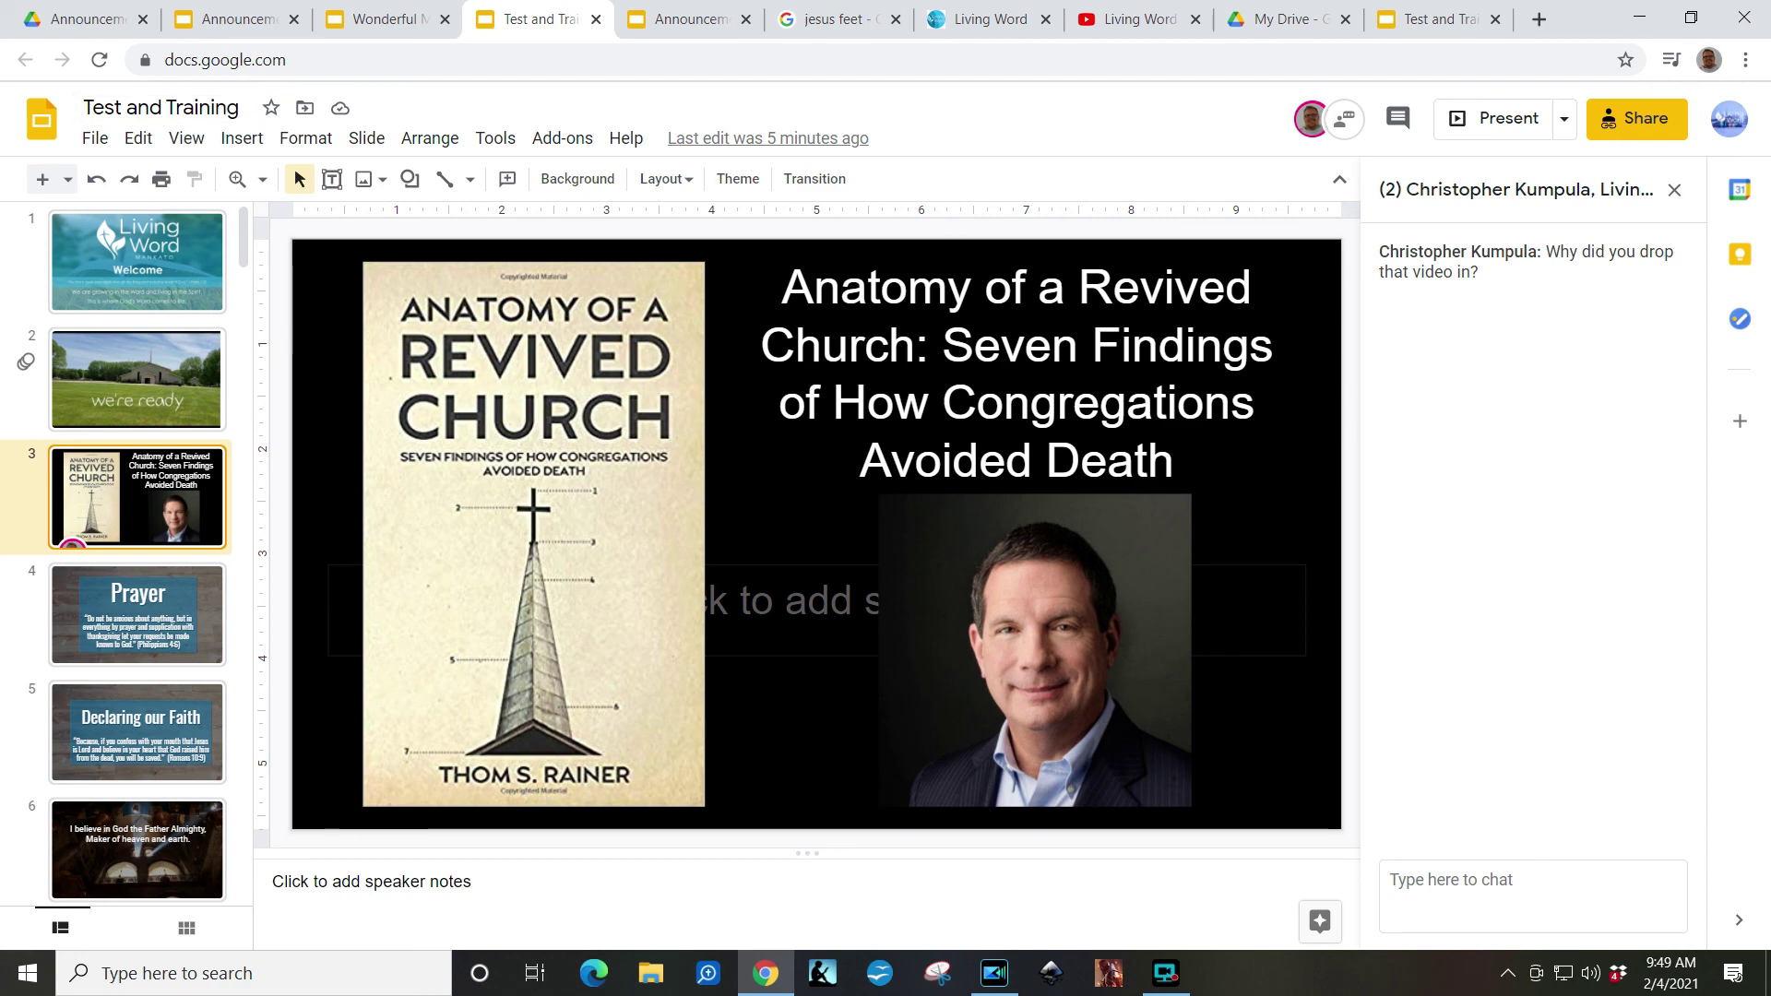
scroll(547, 348, down, 1)
scroll(368, 479, up, 1)
click(222, 255)
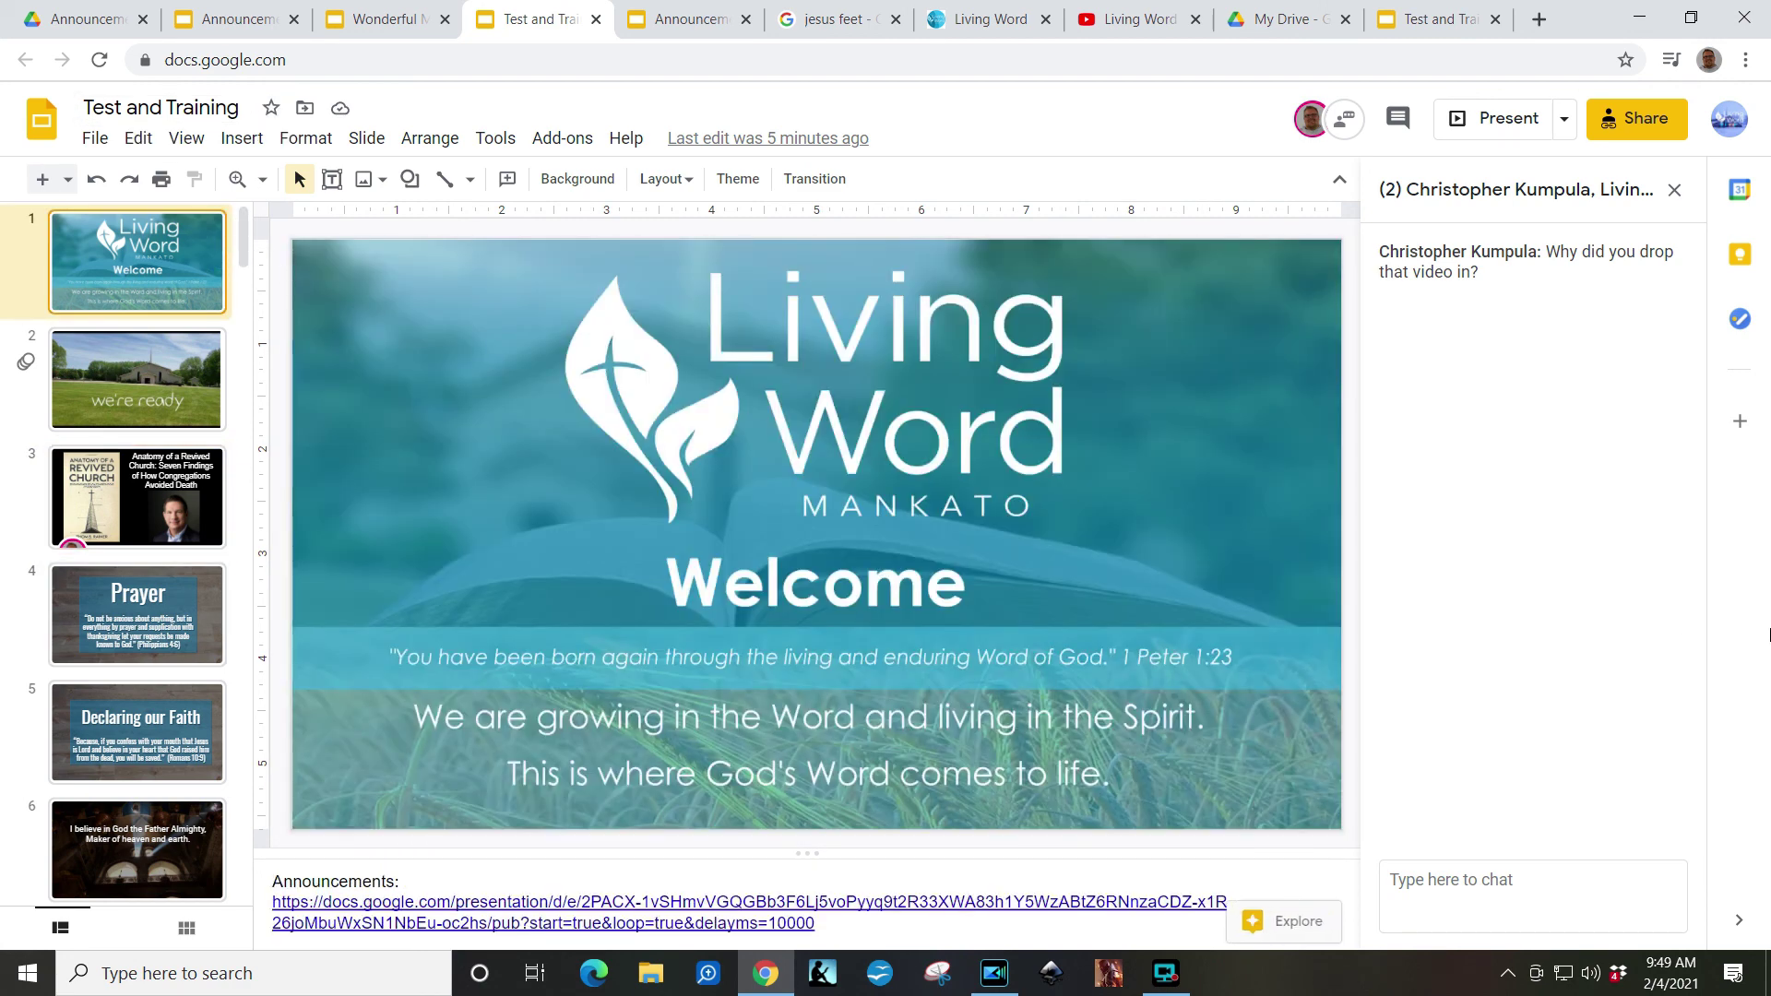